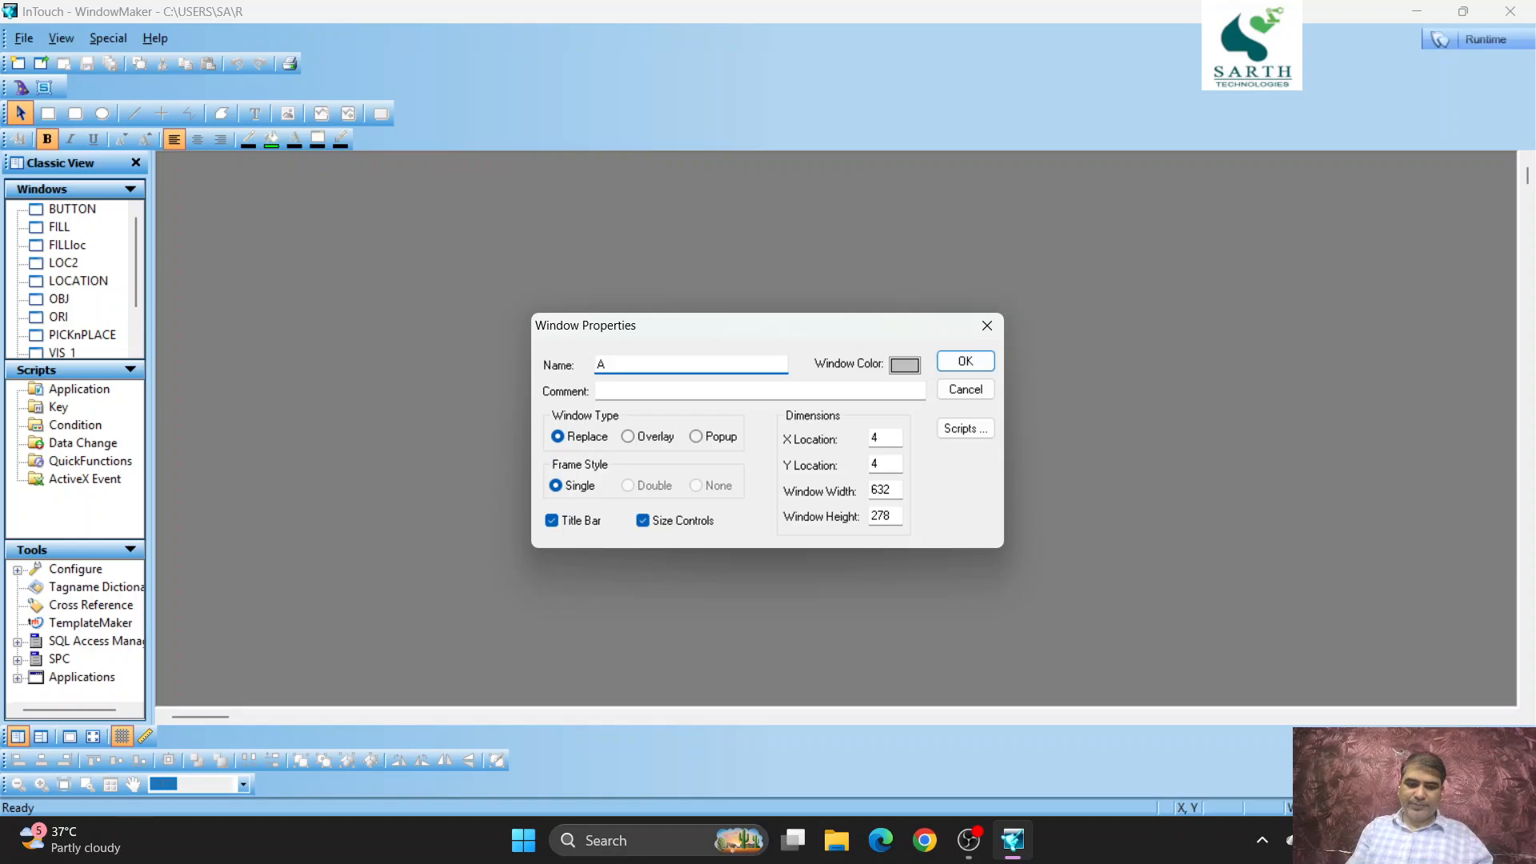
# - Create a window named ALARMS and enlarge it to fill the drawing workspace
pyautogui.write('LARM')
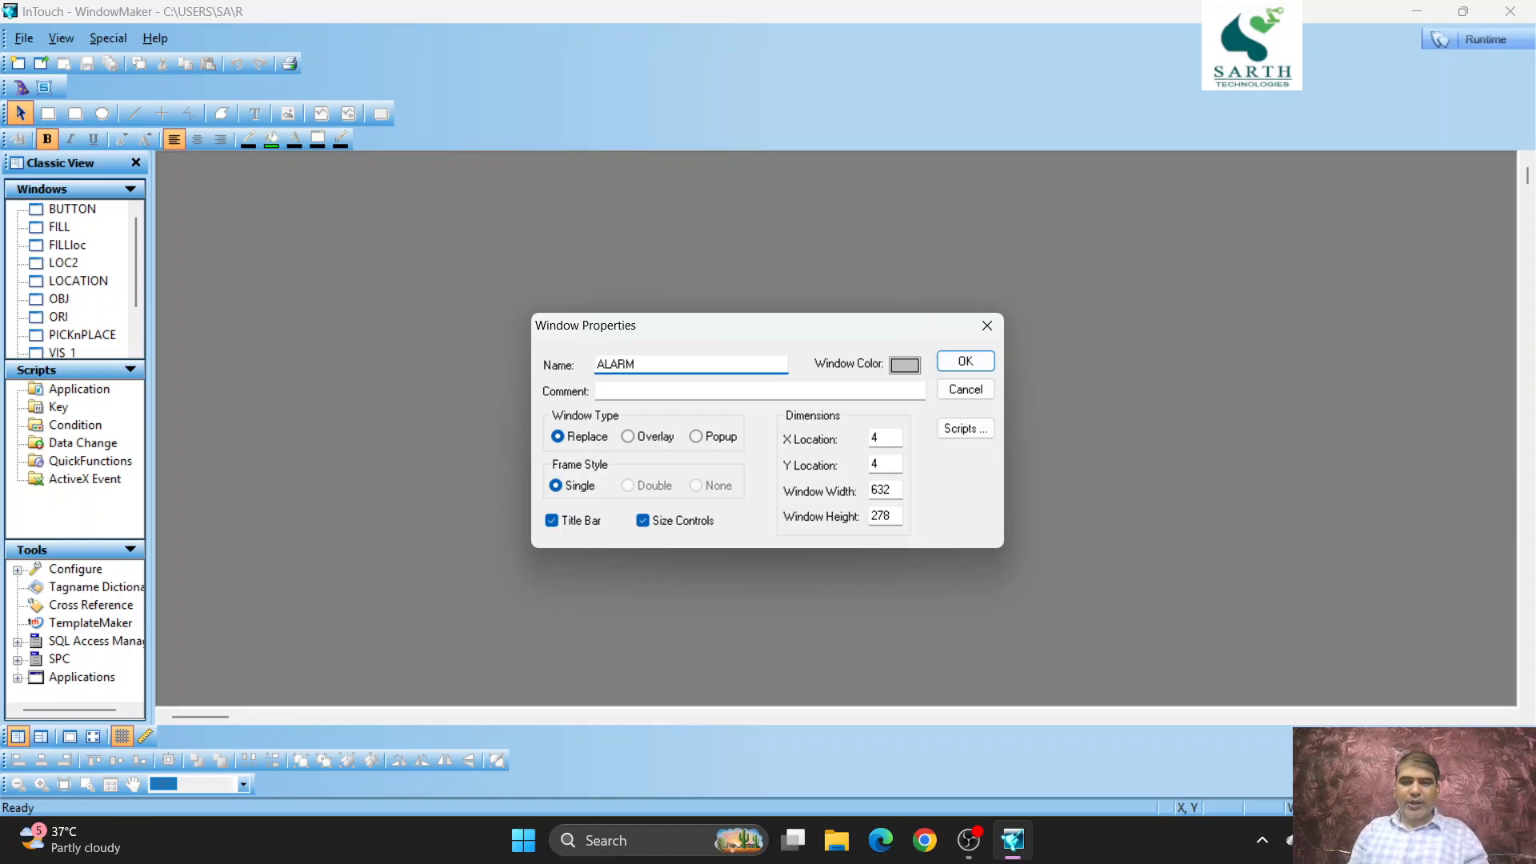
pyautogui.write('S')
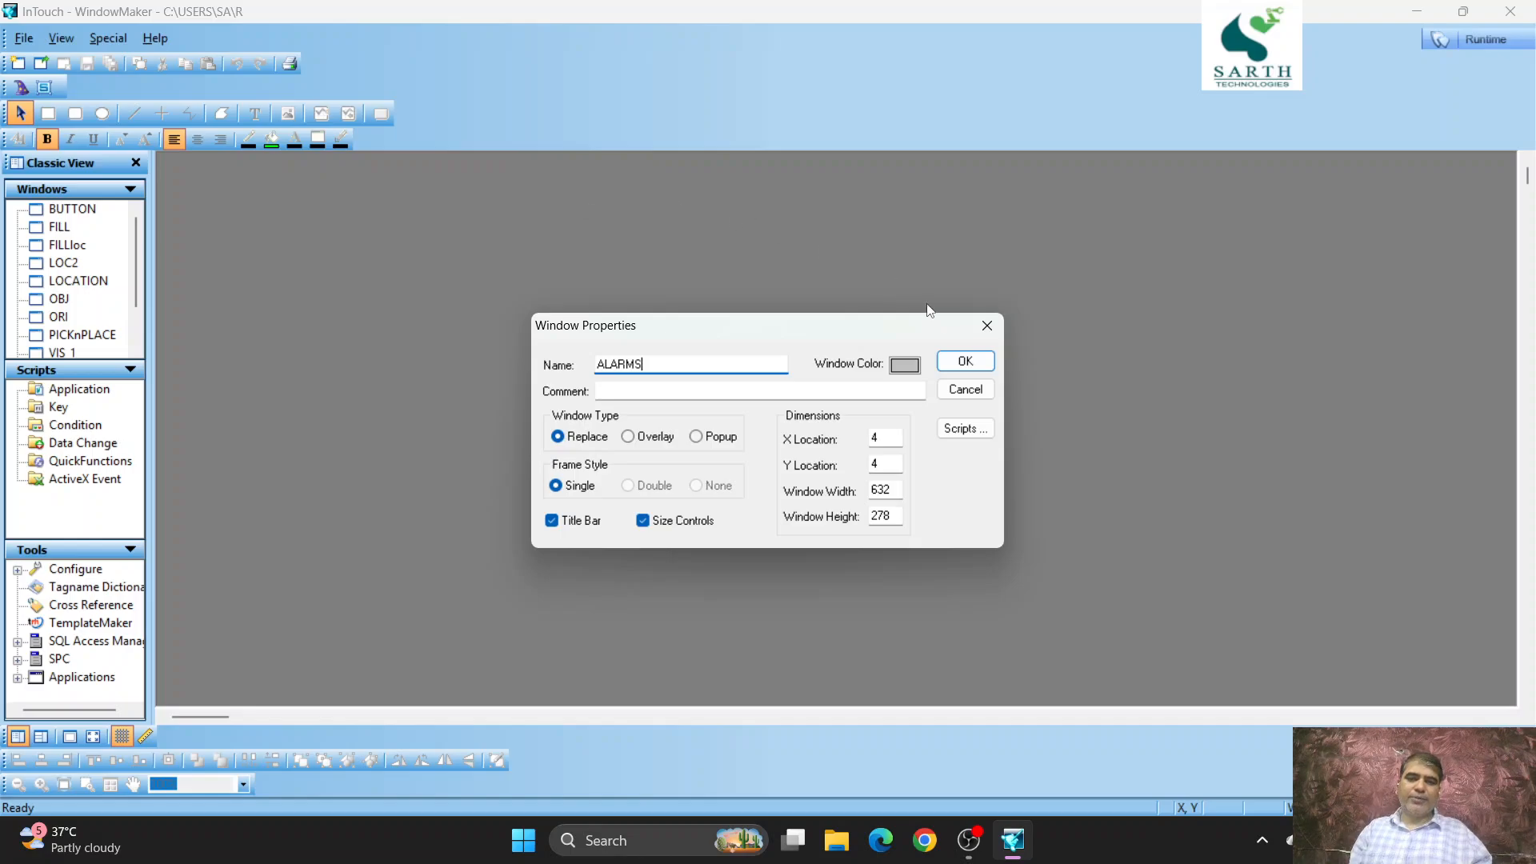
pyautogui.click(990, 365)
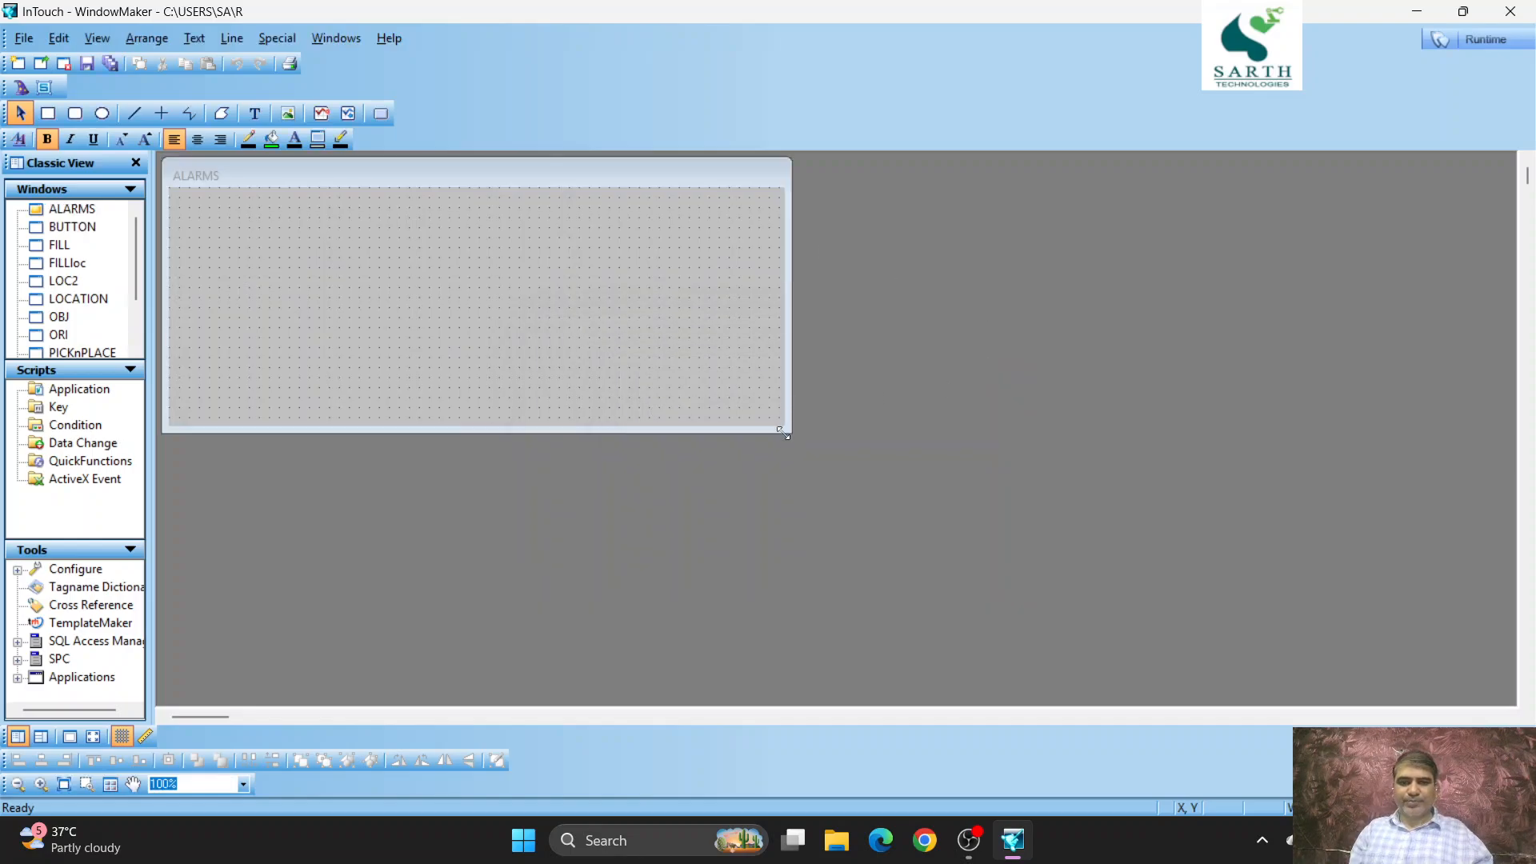
pyautogui.moveTo(784, 429); pyautogui.dragTo(1512, 697)
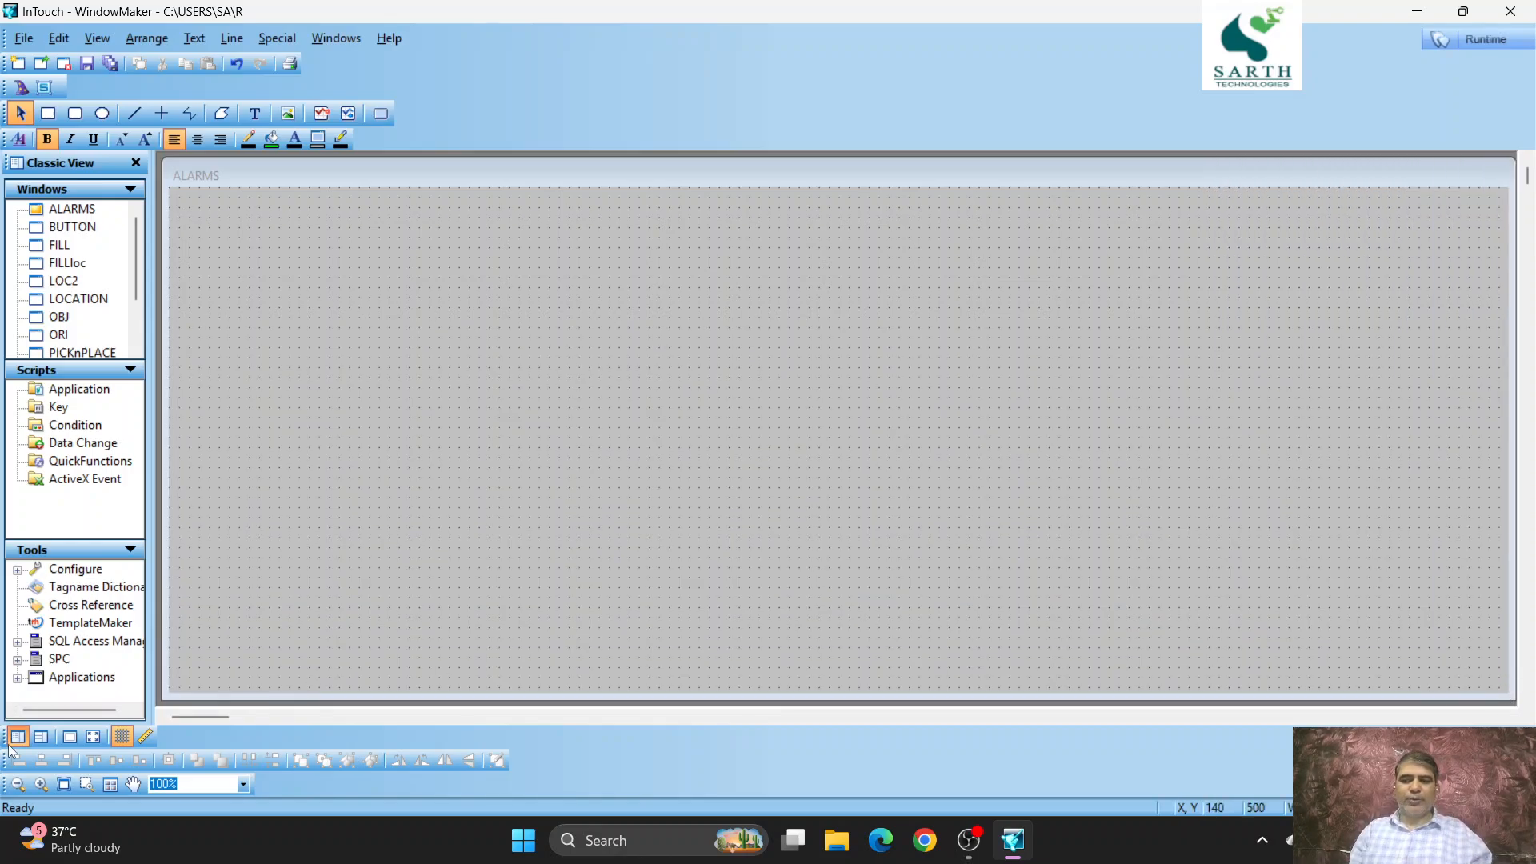
# - Consolidate the arrange, zoom and drawing toolbars into fewer rows and extend the ALARMS window downward into the freed space
pyautogui.moveTo(5, 761); pyautogui.dragTo(173, 738)
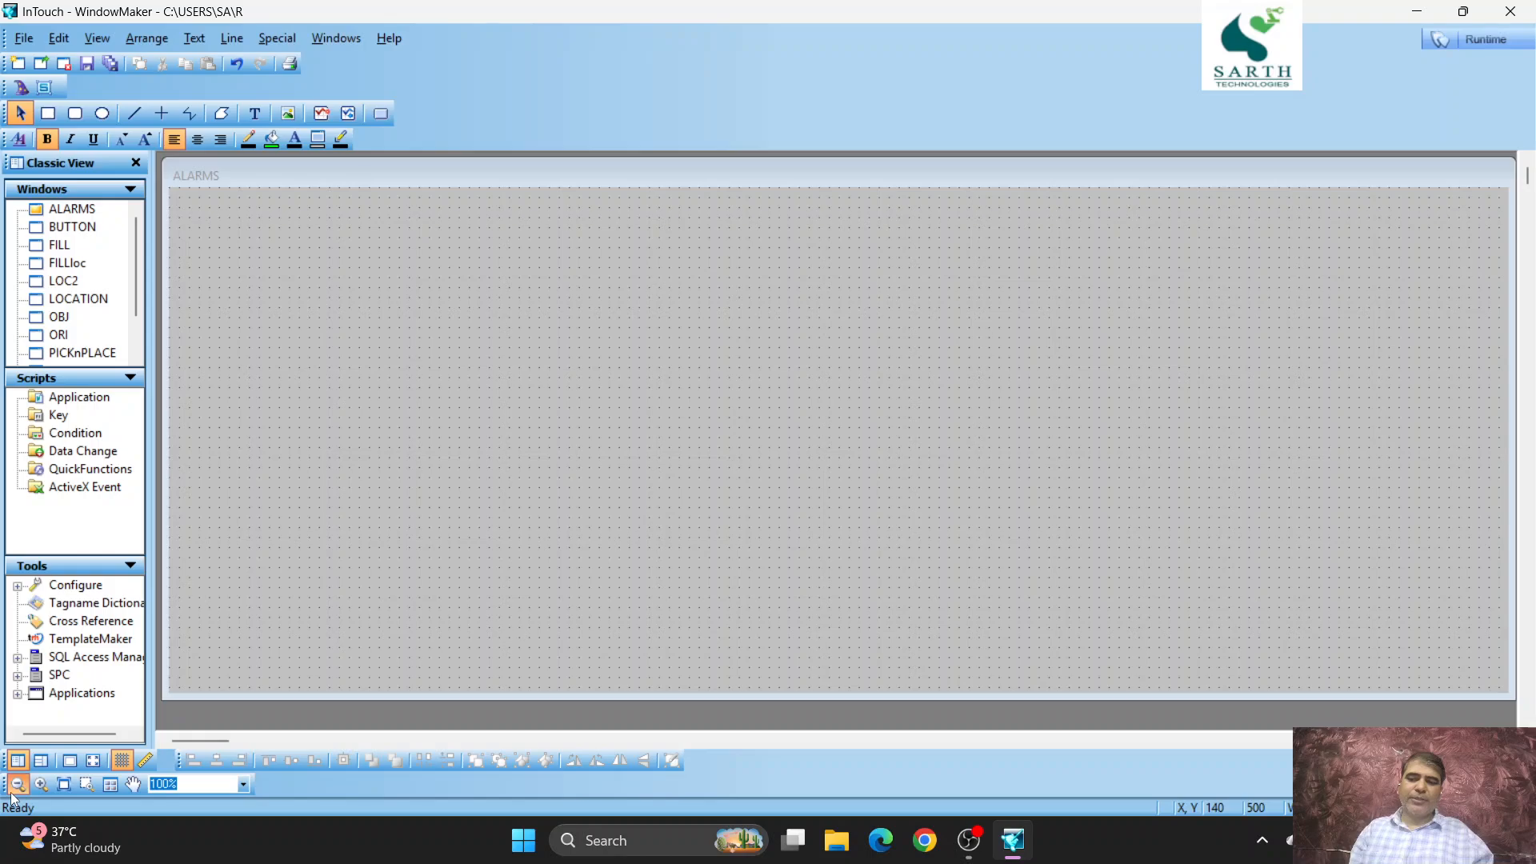
pyautogui.moveTo(9, 790); pyautogui.dragTo(689, 768)
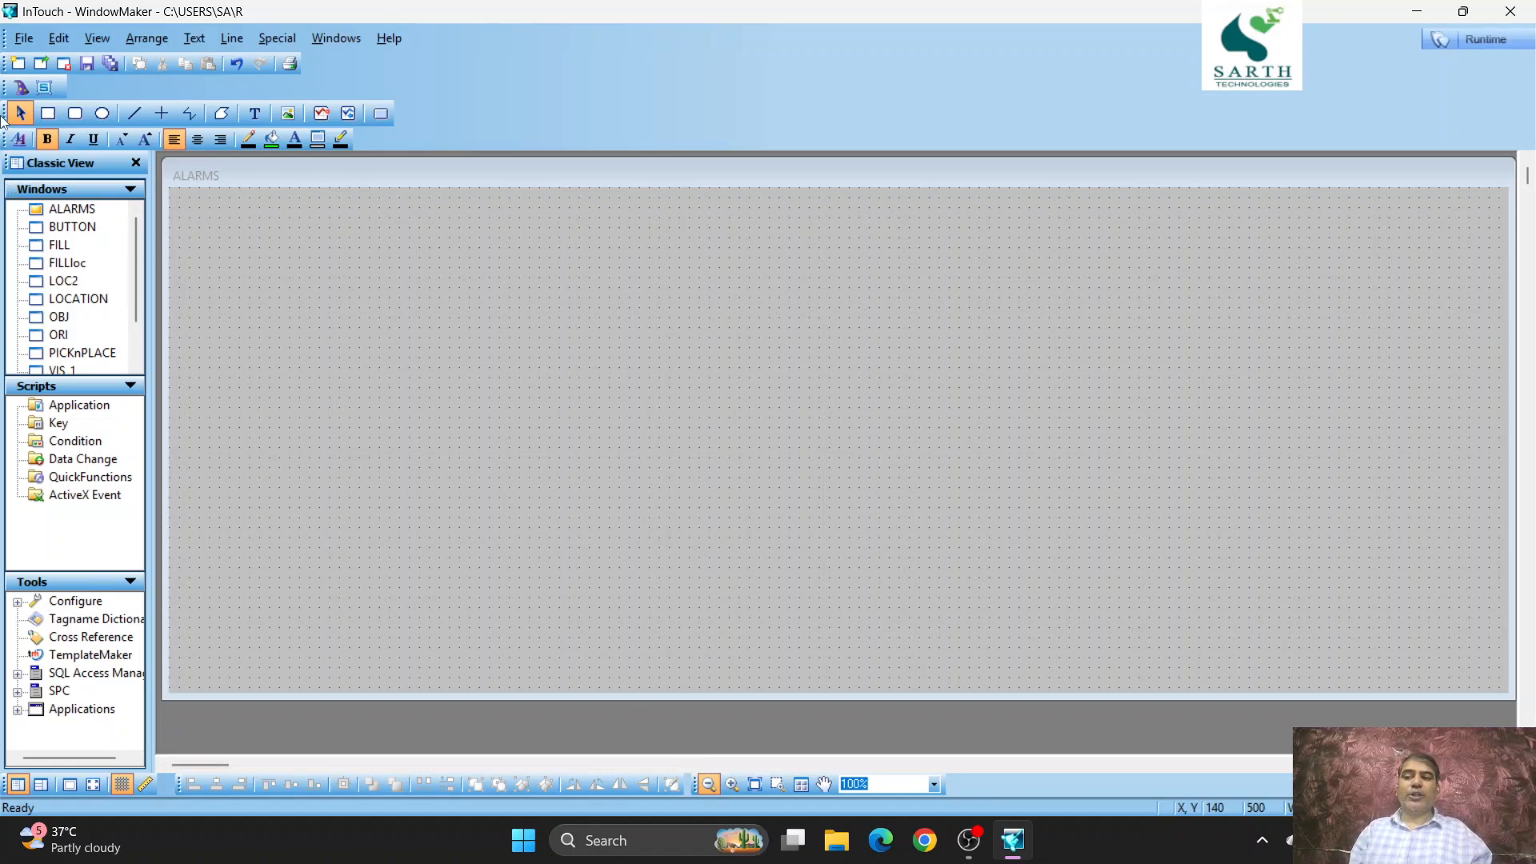
pyautogui.moveTo(4, 112); pyautogui.dragTo(77, 87)
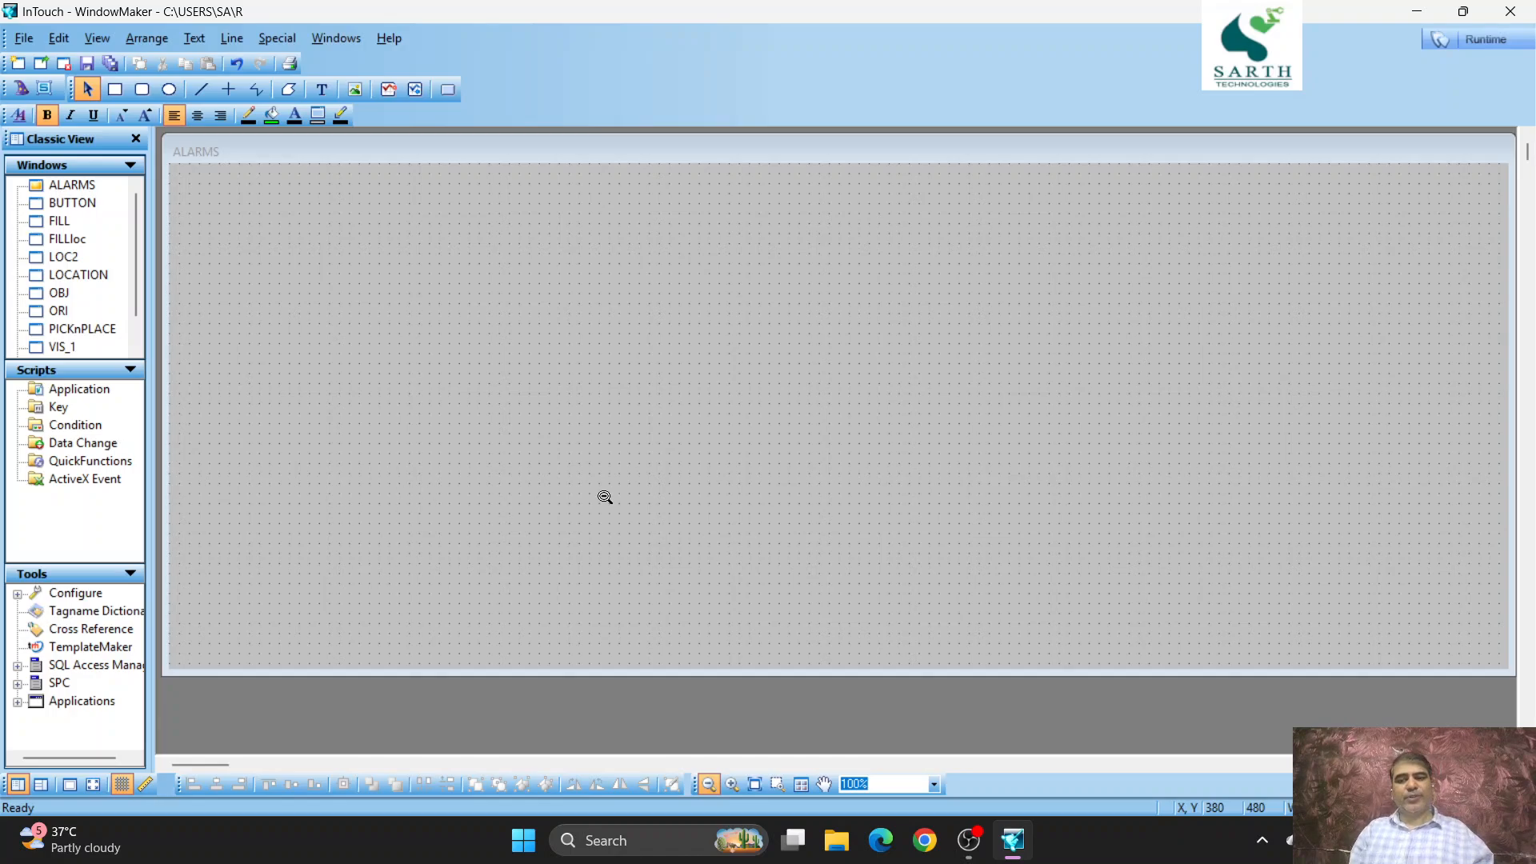
pyautogui.press('Escape')
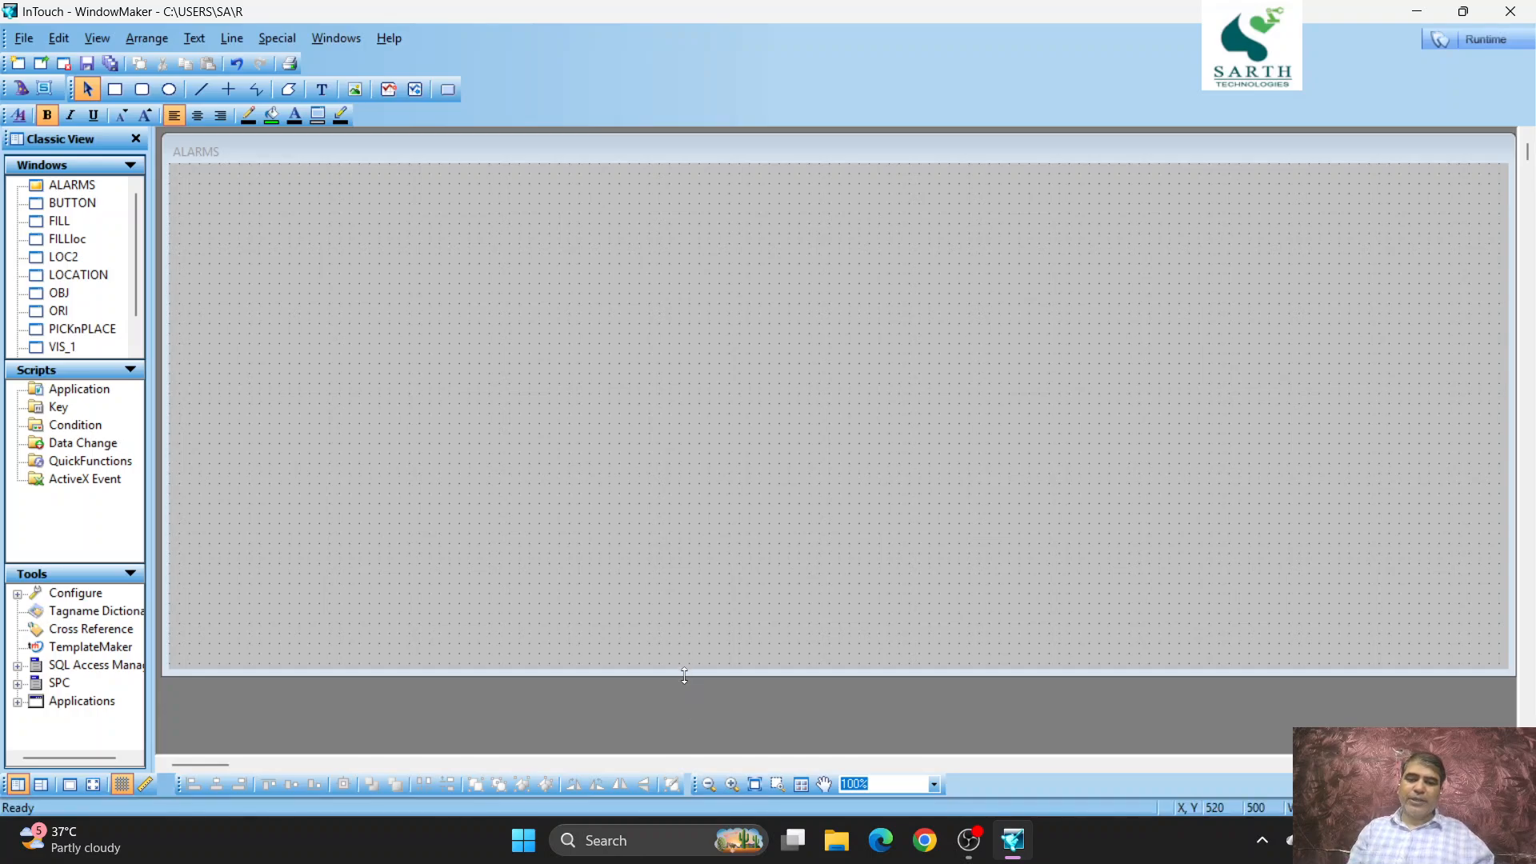
pyautogui.moveTo(684, 672); pyautogui.dragTo(649, 752)
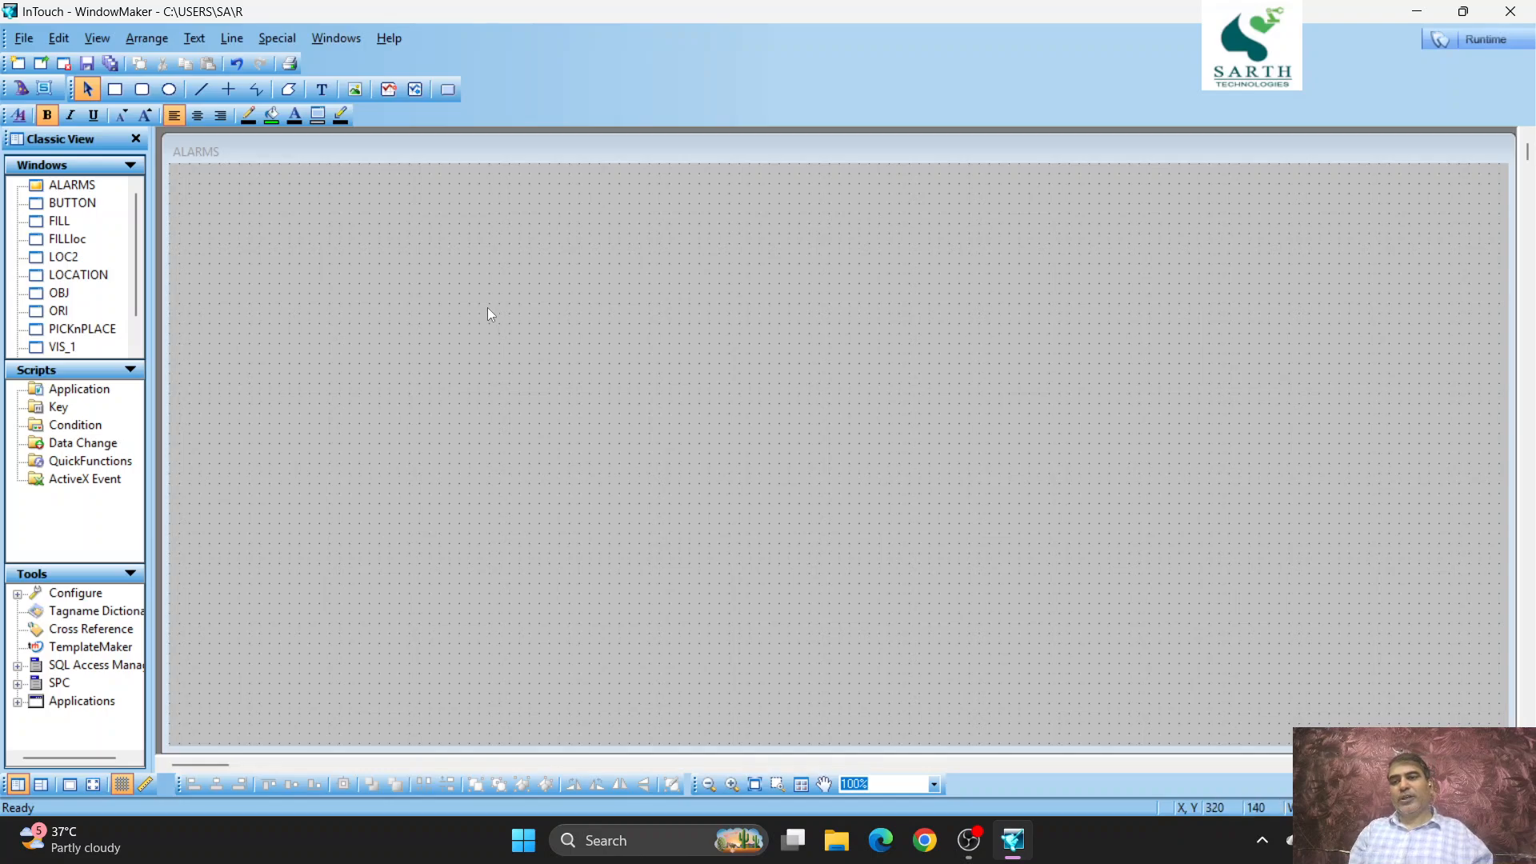
# - Add a # text near the upper-left corner of the ALARMS window and enlarge its font several sizes
pyautogui.click(323, 90)
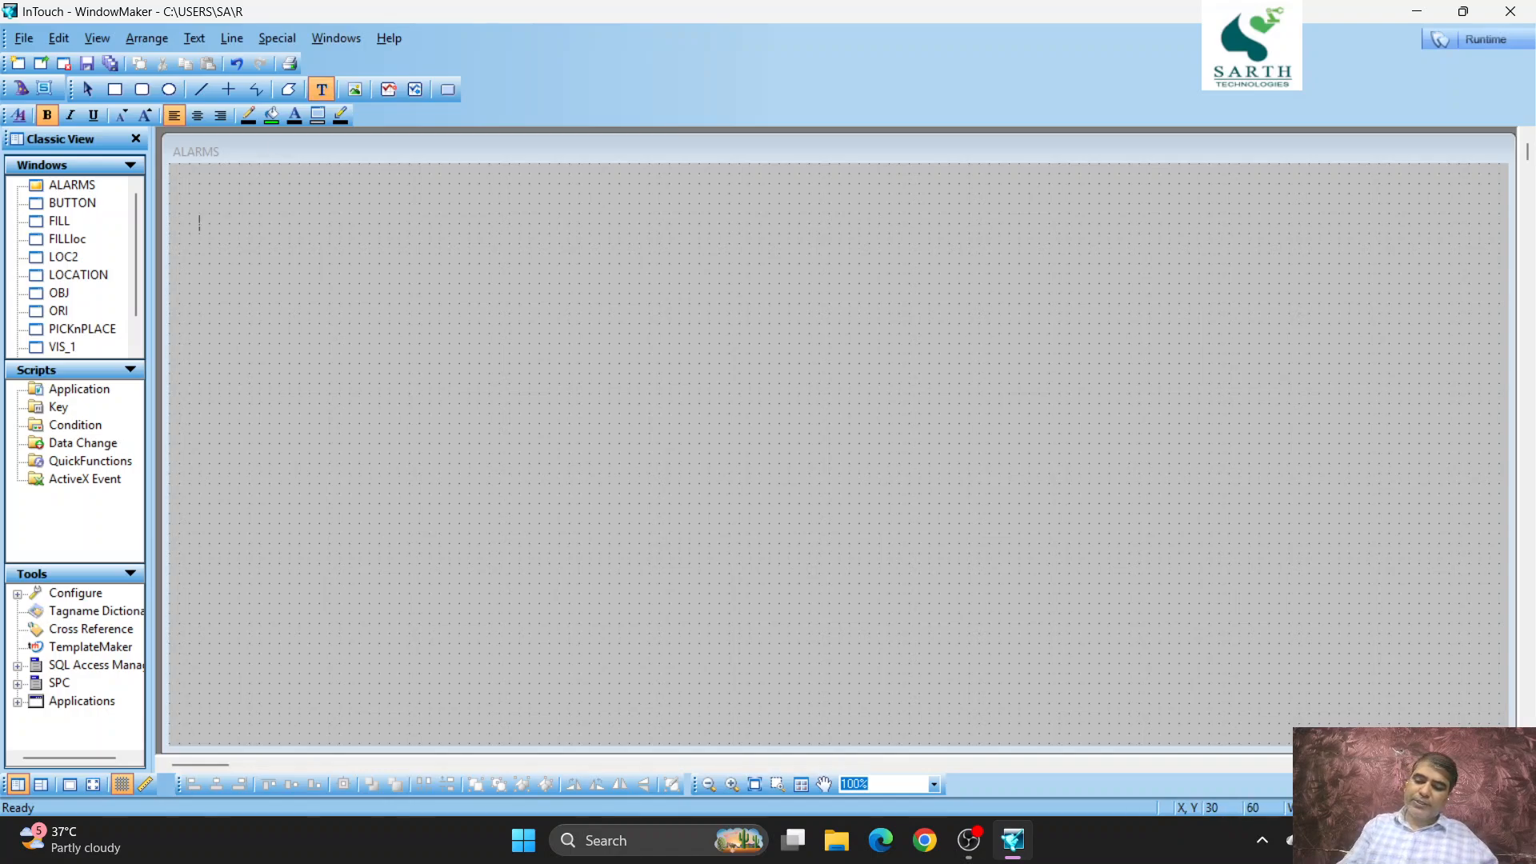
pyautogui.write('#')
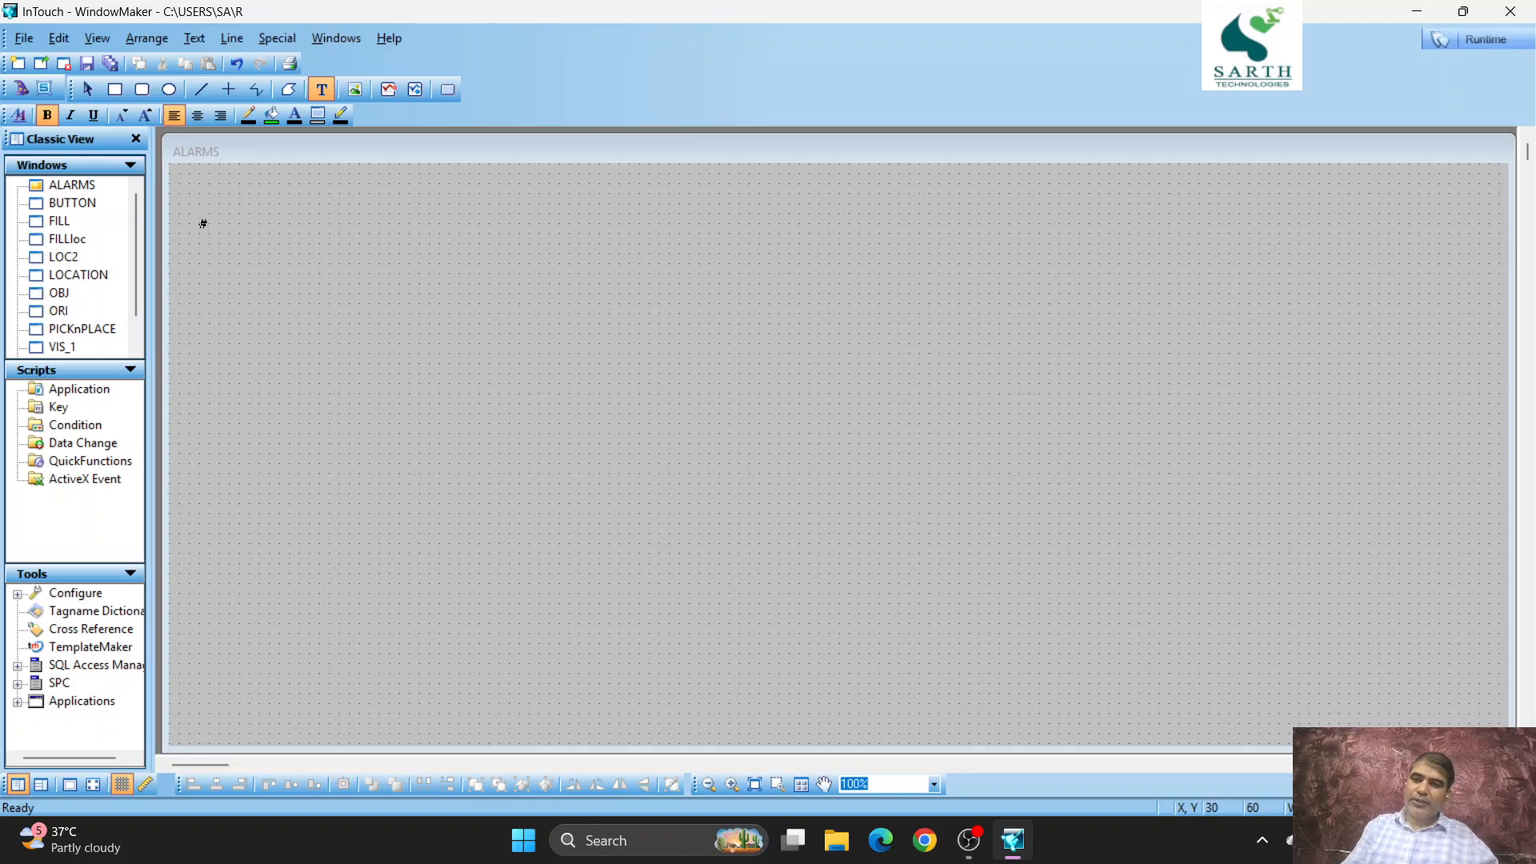
pyautogui.click(199, 220)
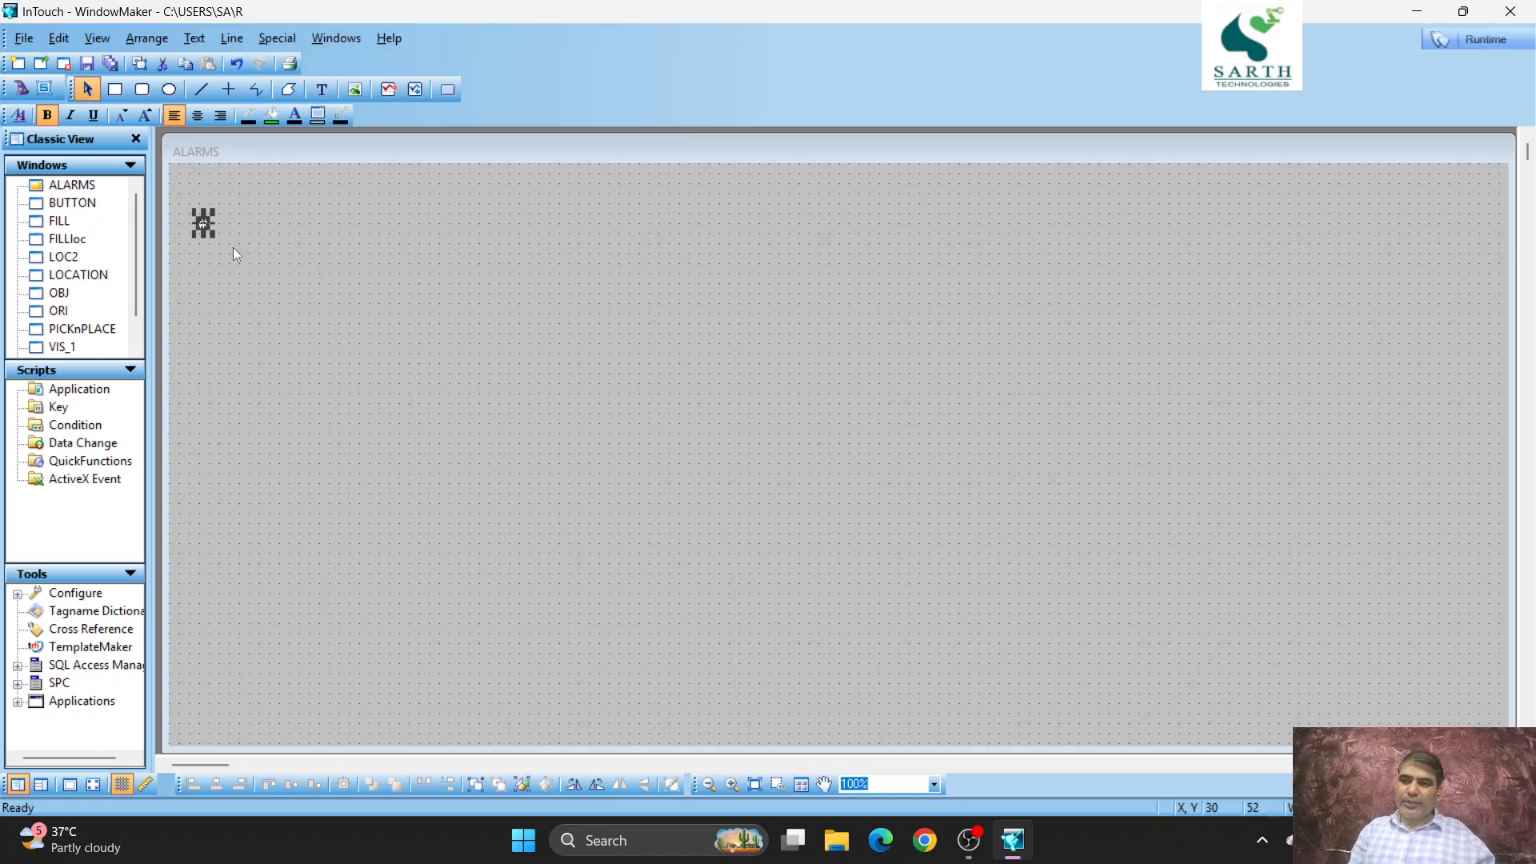
pyautogui.click(145, 117)
pyautogui.click(145, 117)
pyautogui.click(145, 117)
pyautogui.click(145, 117)
pyautogui.click(144, 117)
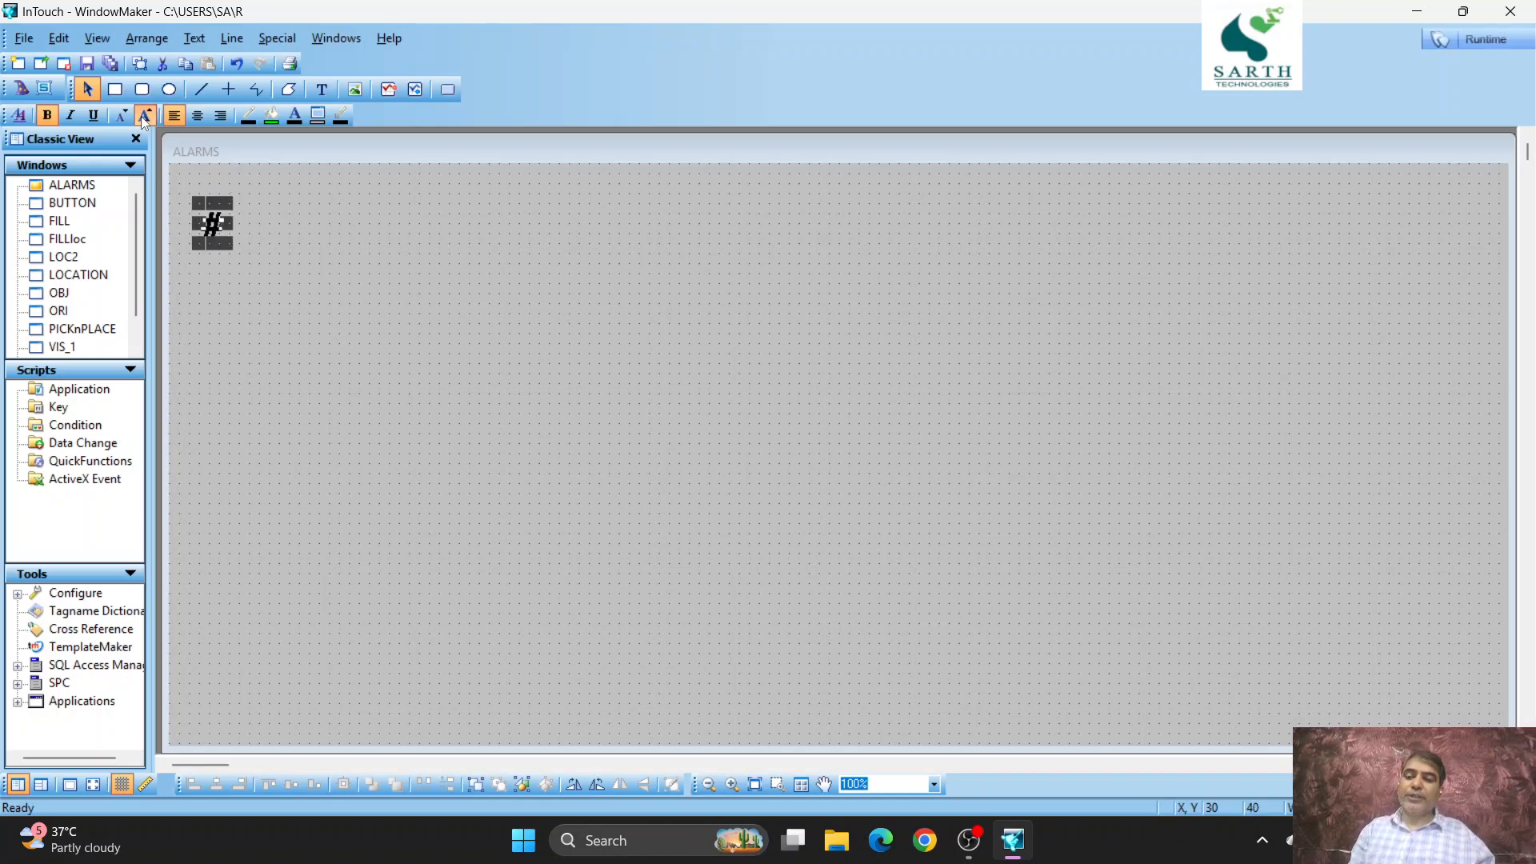
pyautogui.click(145, 117)
pyautogui.click(145, 118)
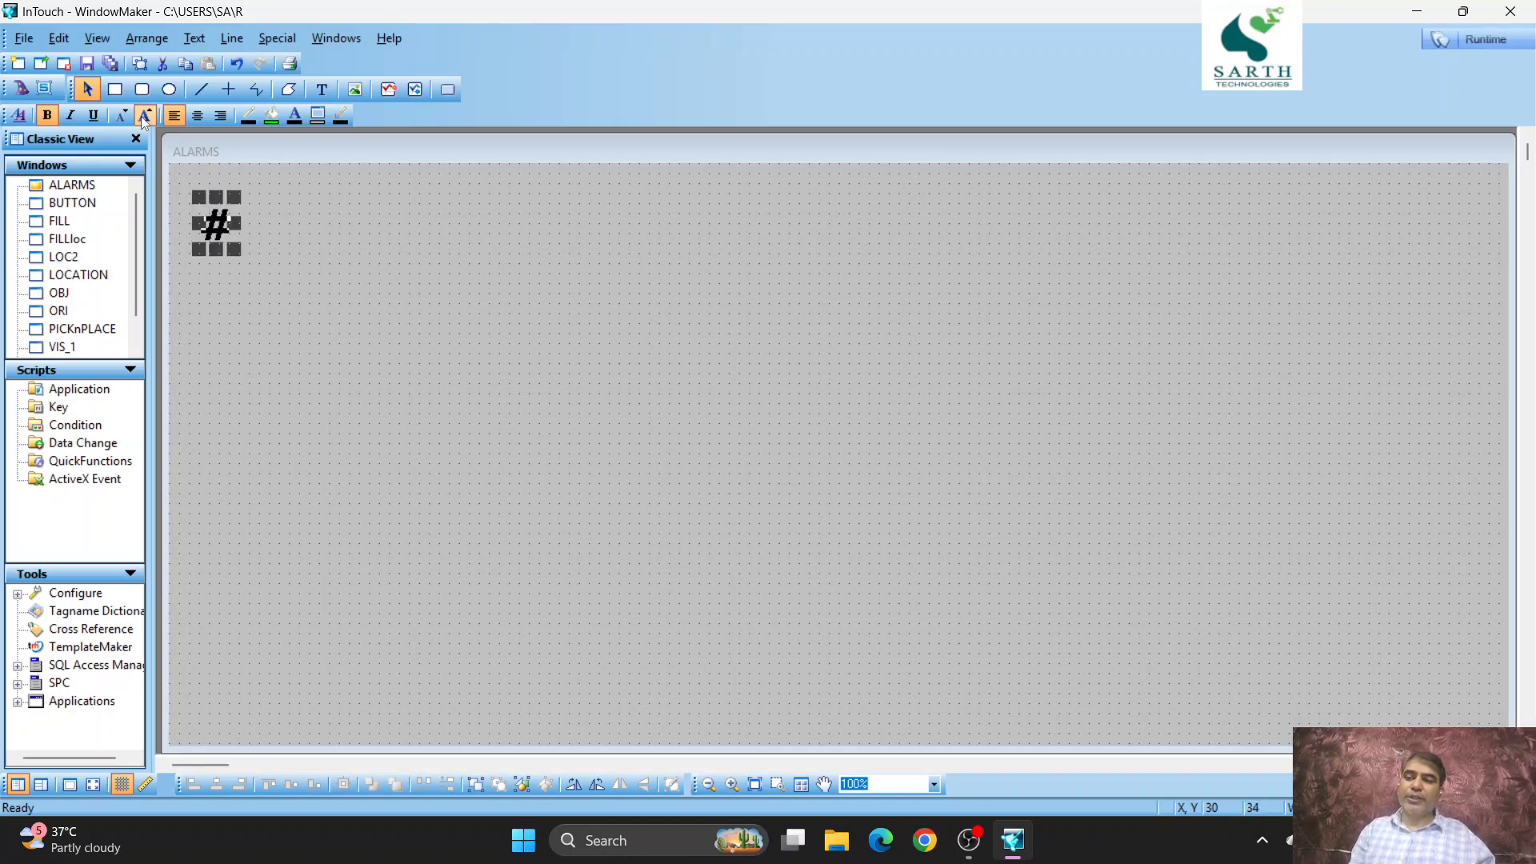
# - Duplicate the # text and insert a Vertical Slider wizard below the original, with the copied # directly beneath the slider
pyautogui.click(145, 62)
pyautogui.moveTo(241, 254); pyautogui.dragTo(448, 526)
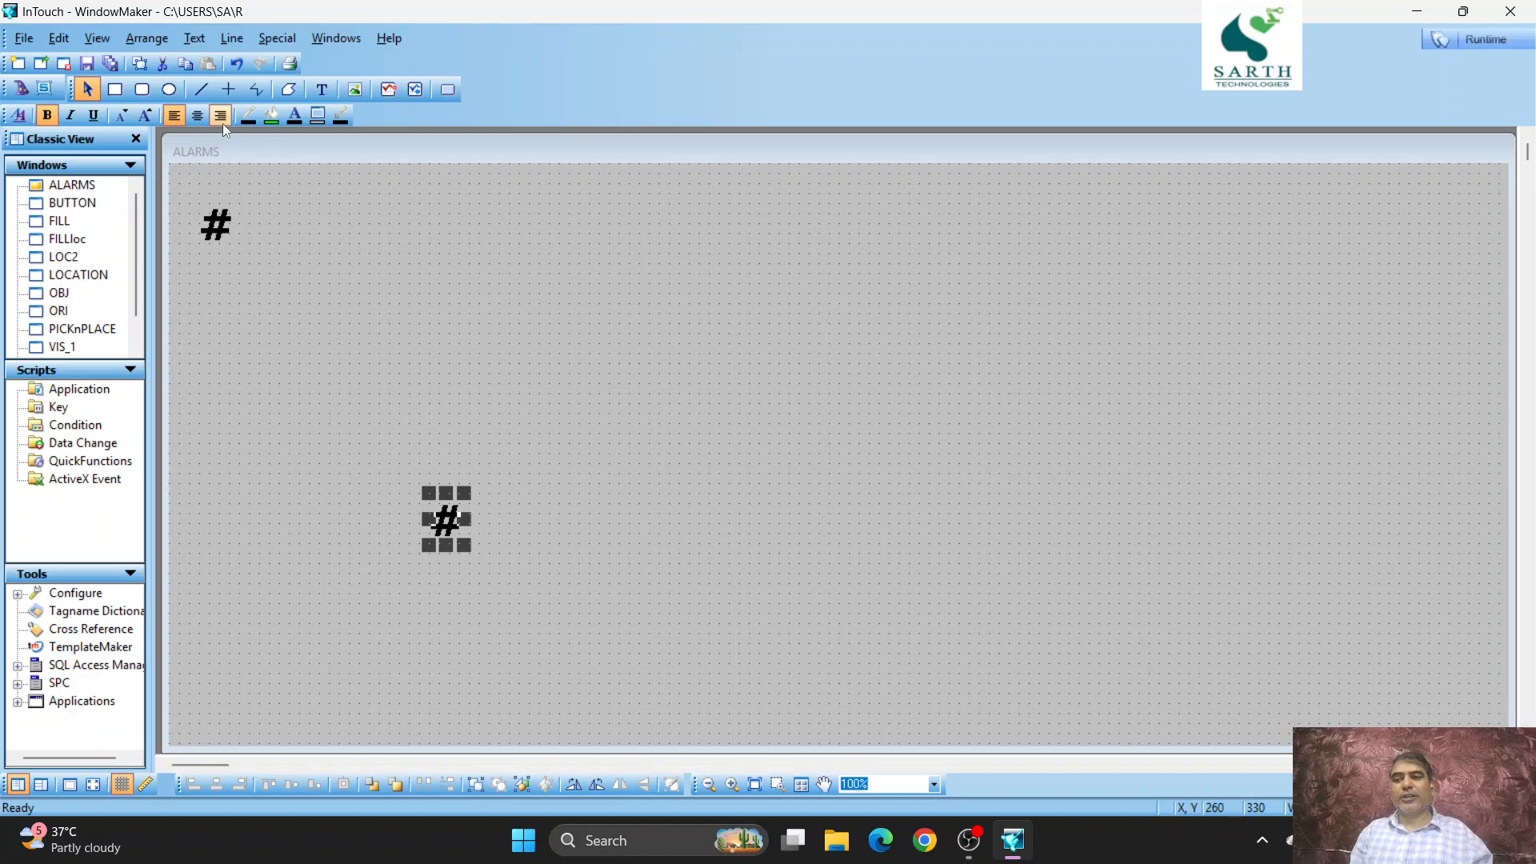
pyautogui.click(22, 91)
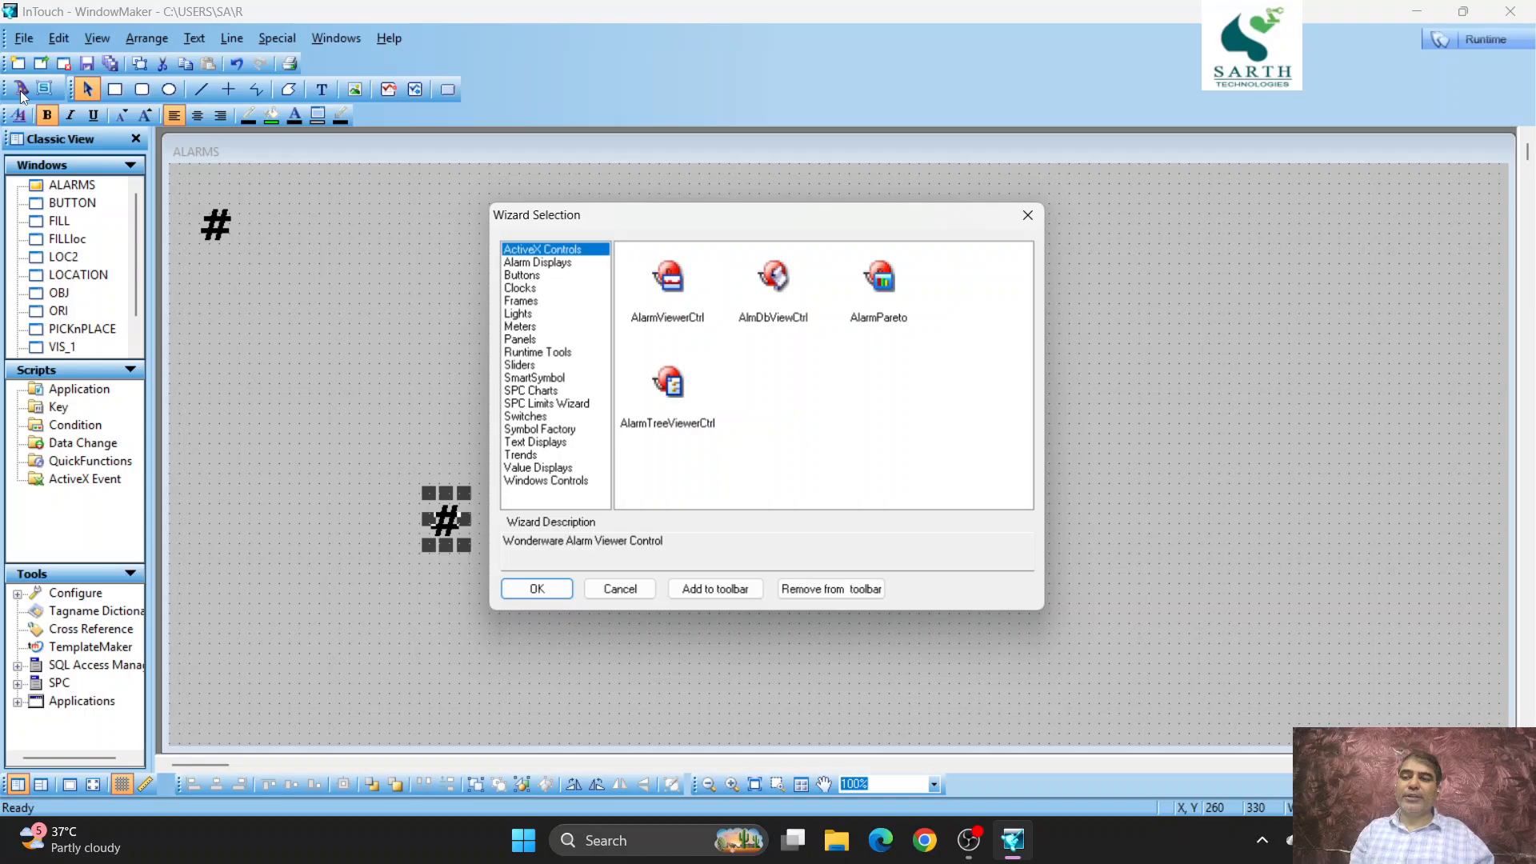
pyautogui.click(518, 366)
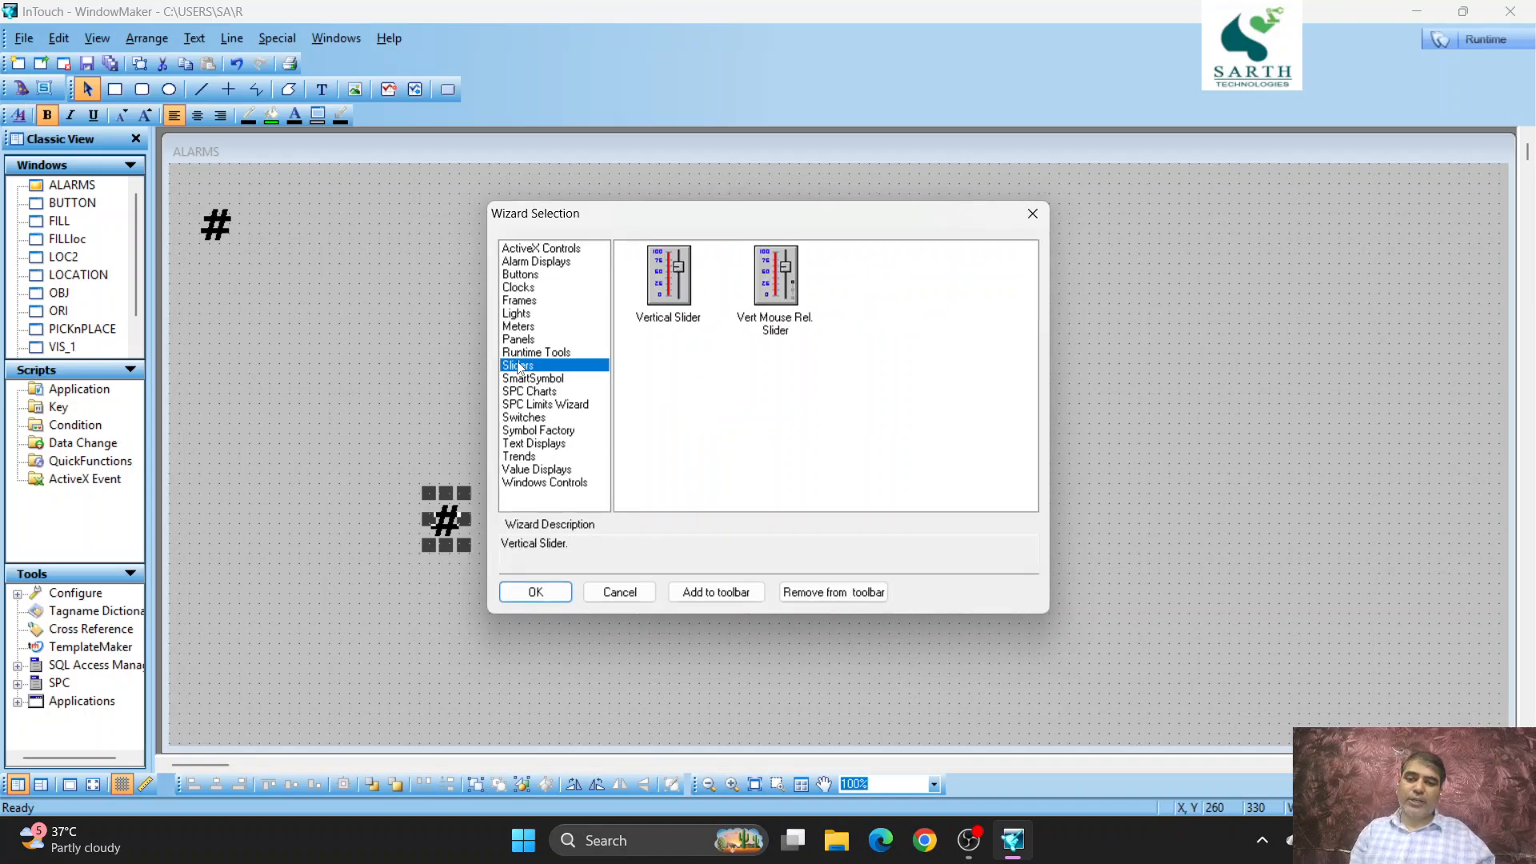
pyautogui.doubleClick(656, 300)
pyautogui.click(188, 355)
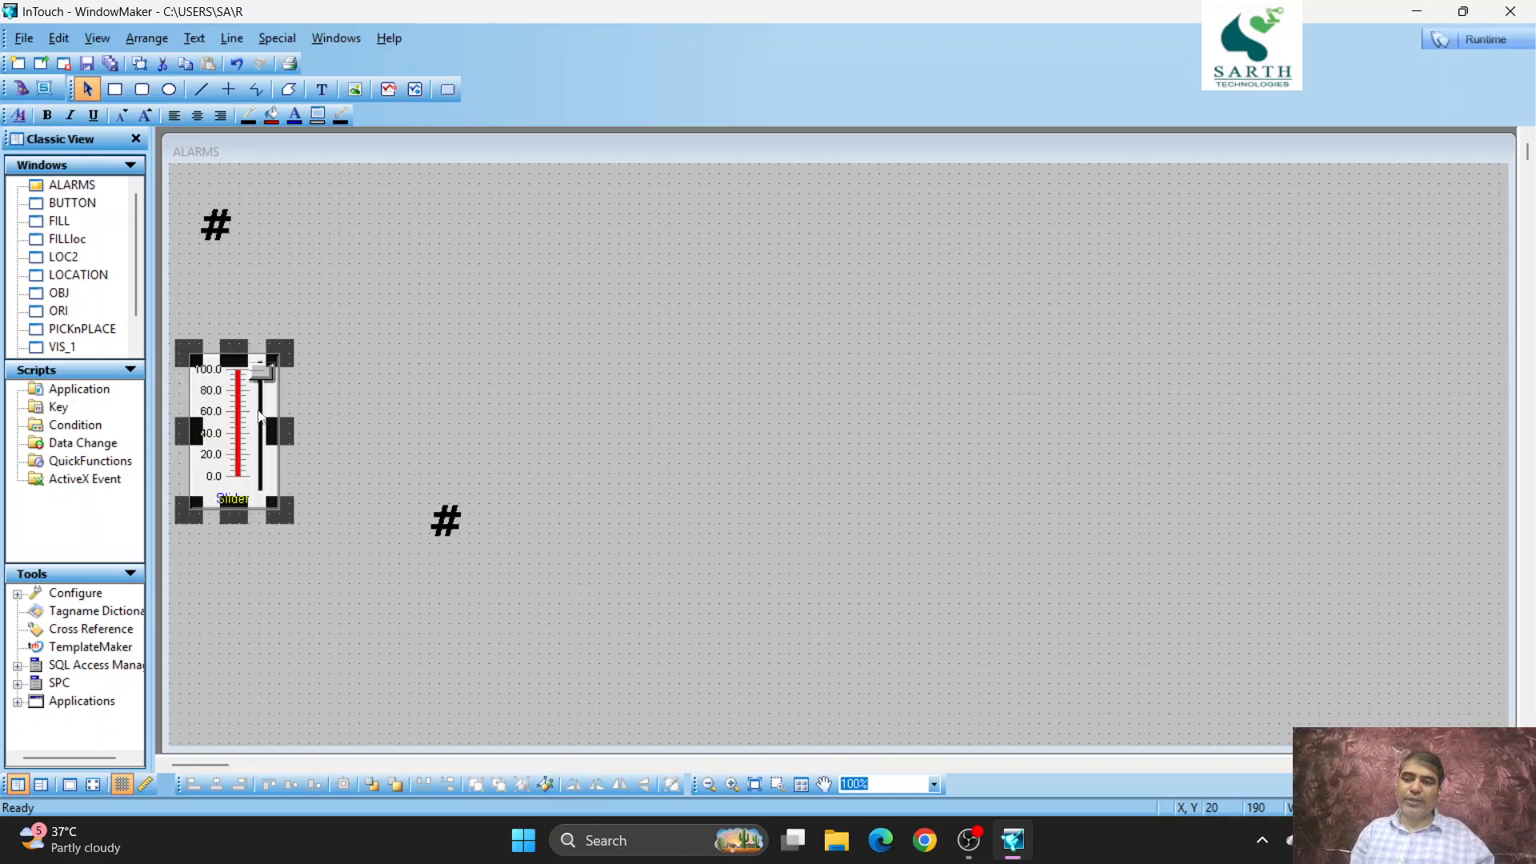
pyautogui.moveTo(383, 613); pyautogui.dragTo(237, 534)
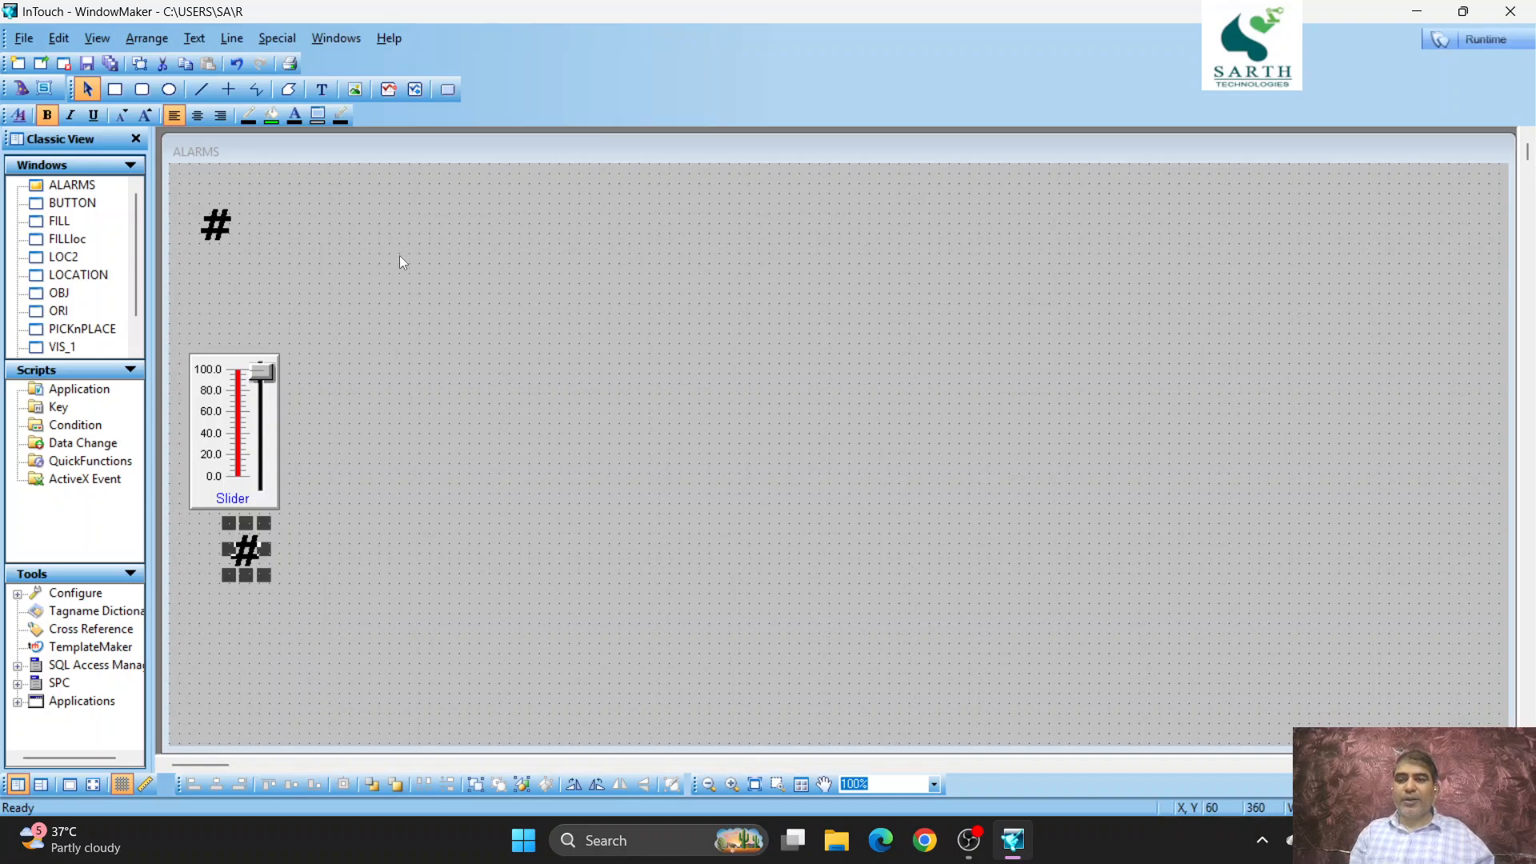
# - Draw a rectangular pushbutton below the lower # text
pyautogui.click(449, 89)
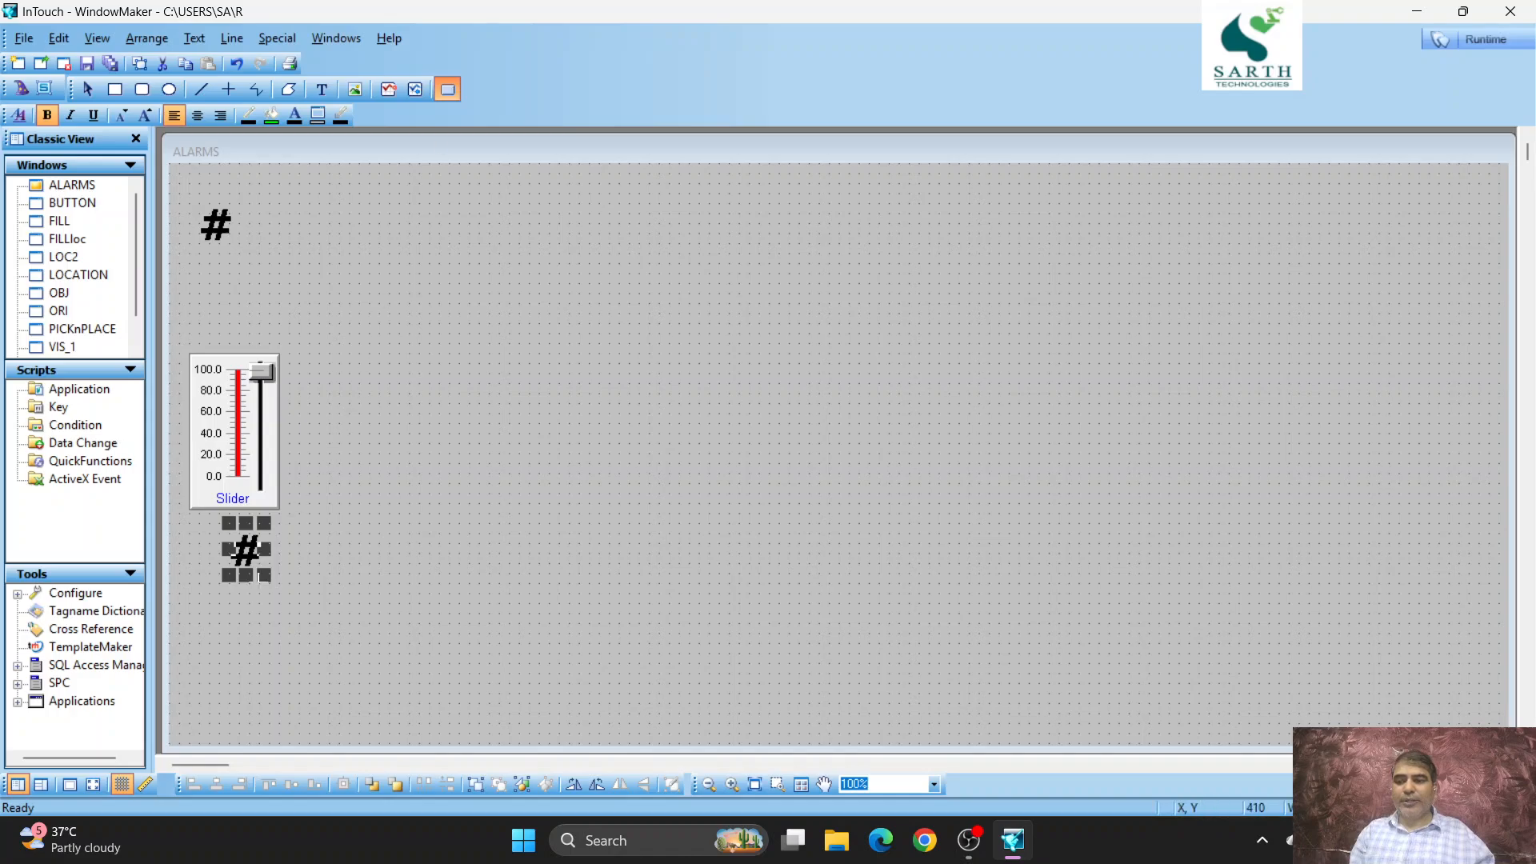
pyautogui.moveTo(338, 682); pyautogui.dragTo(337, 709)
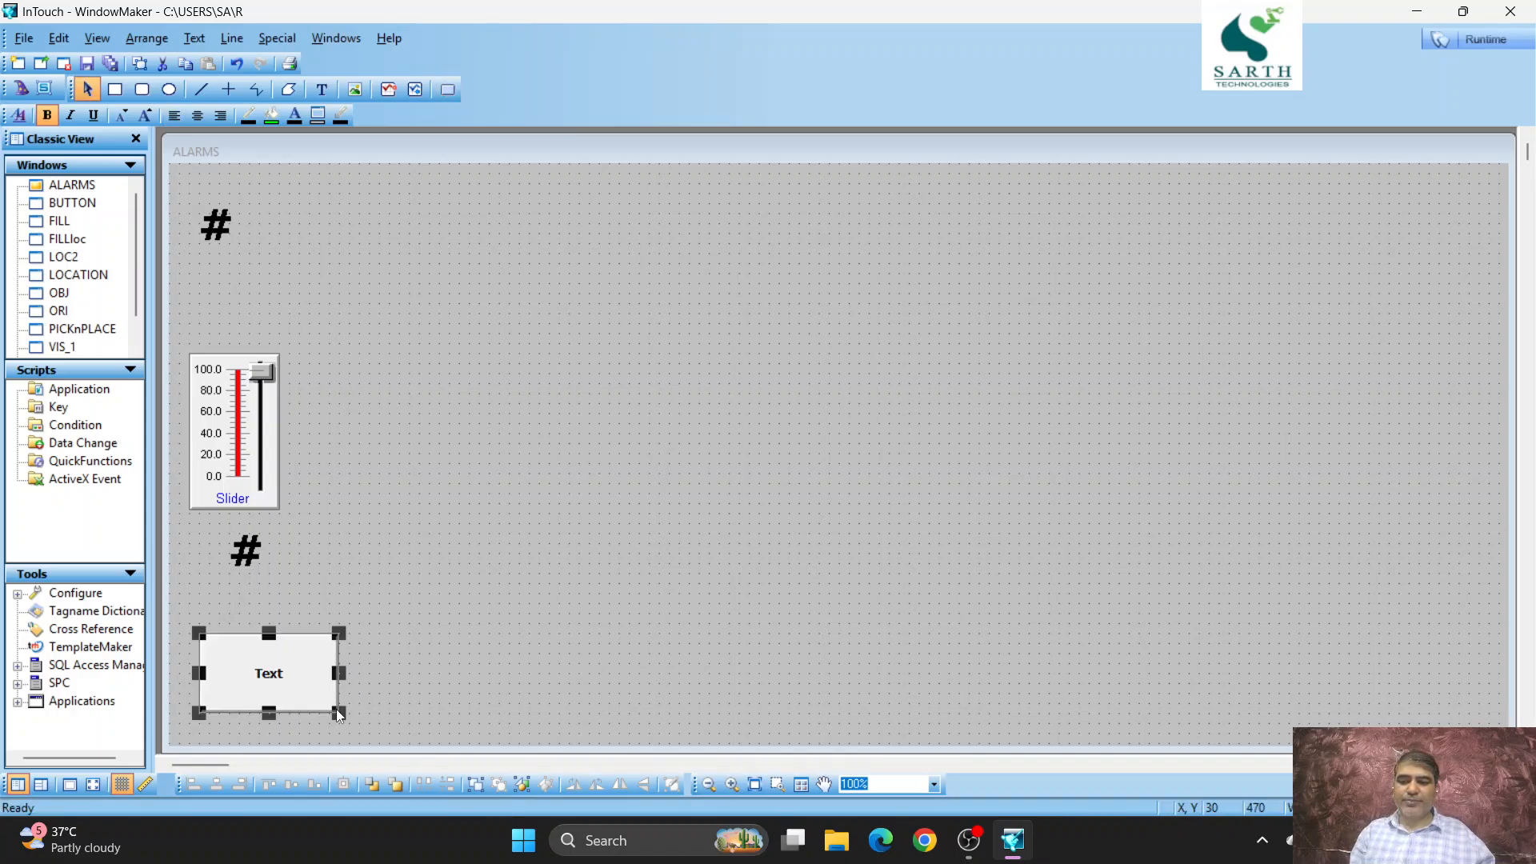
pyautogui.click(444, 558)
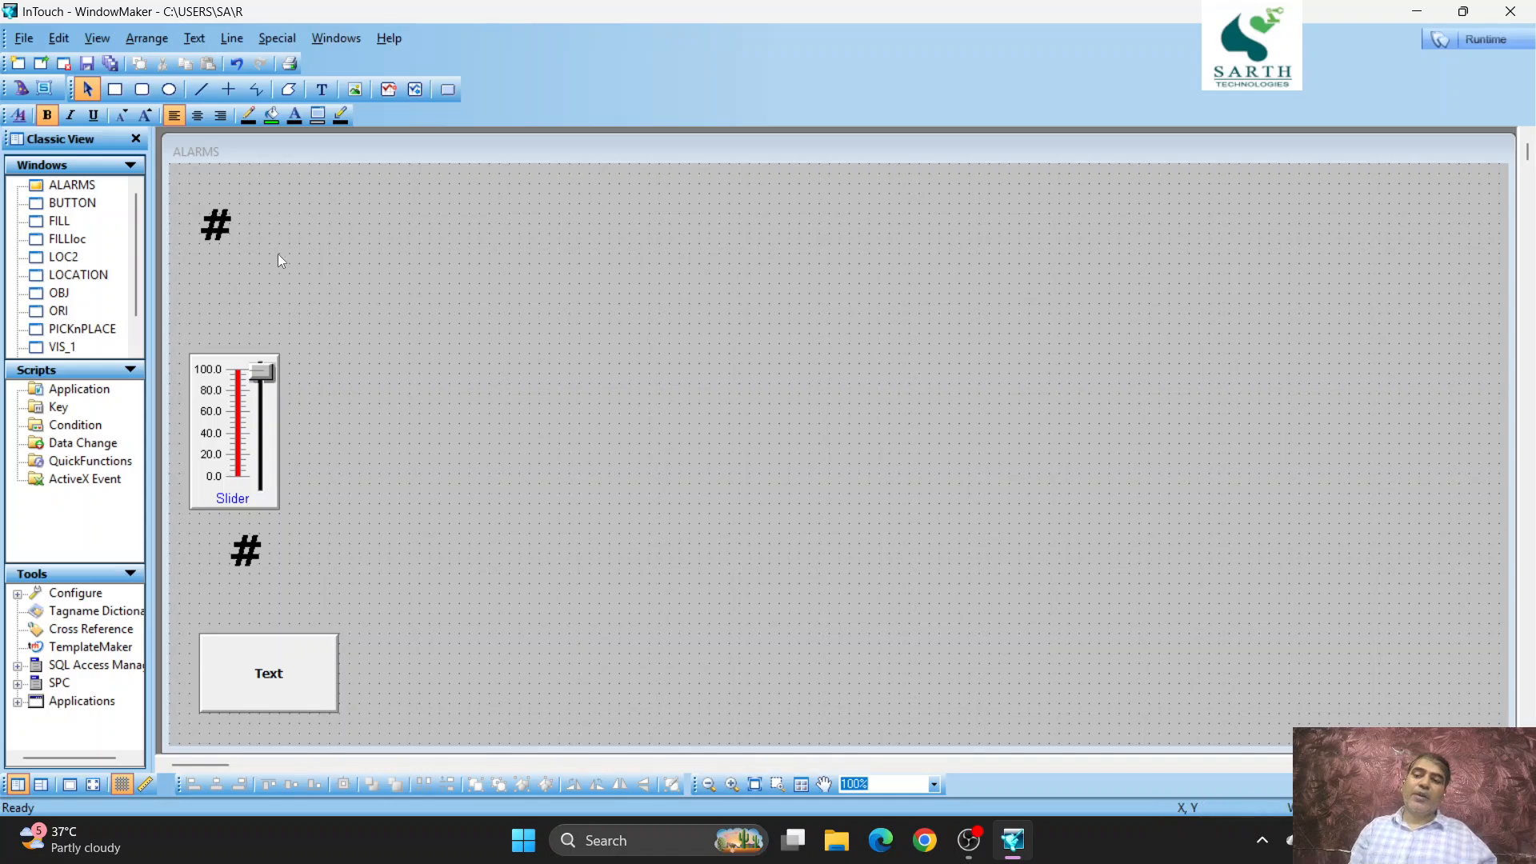
# - Link the upper # text to tagname A as an analog user input with range 0 to 100
pyautogui.doubleClick(212, 224)
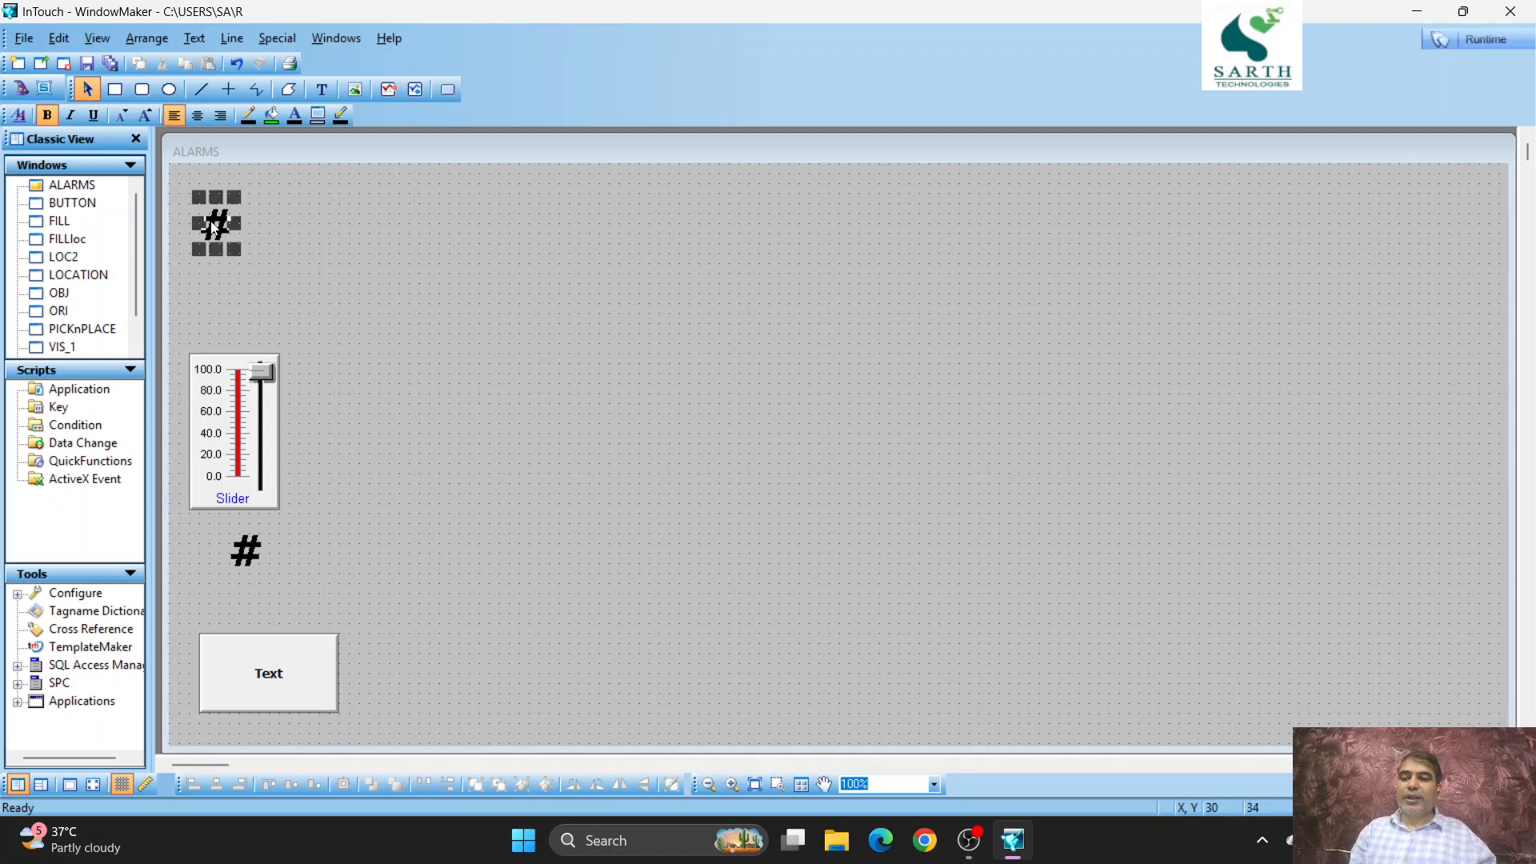
pyautogui.click(603, 343)
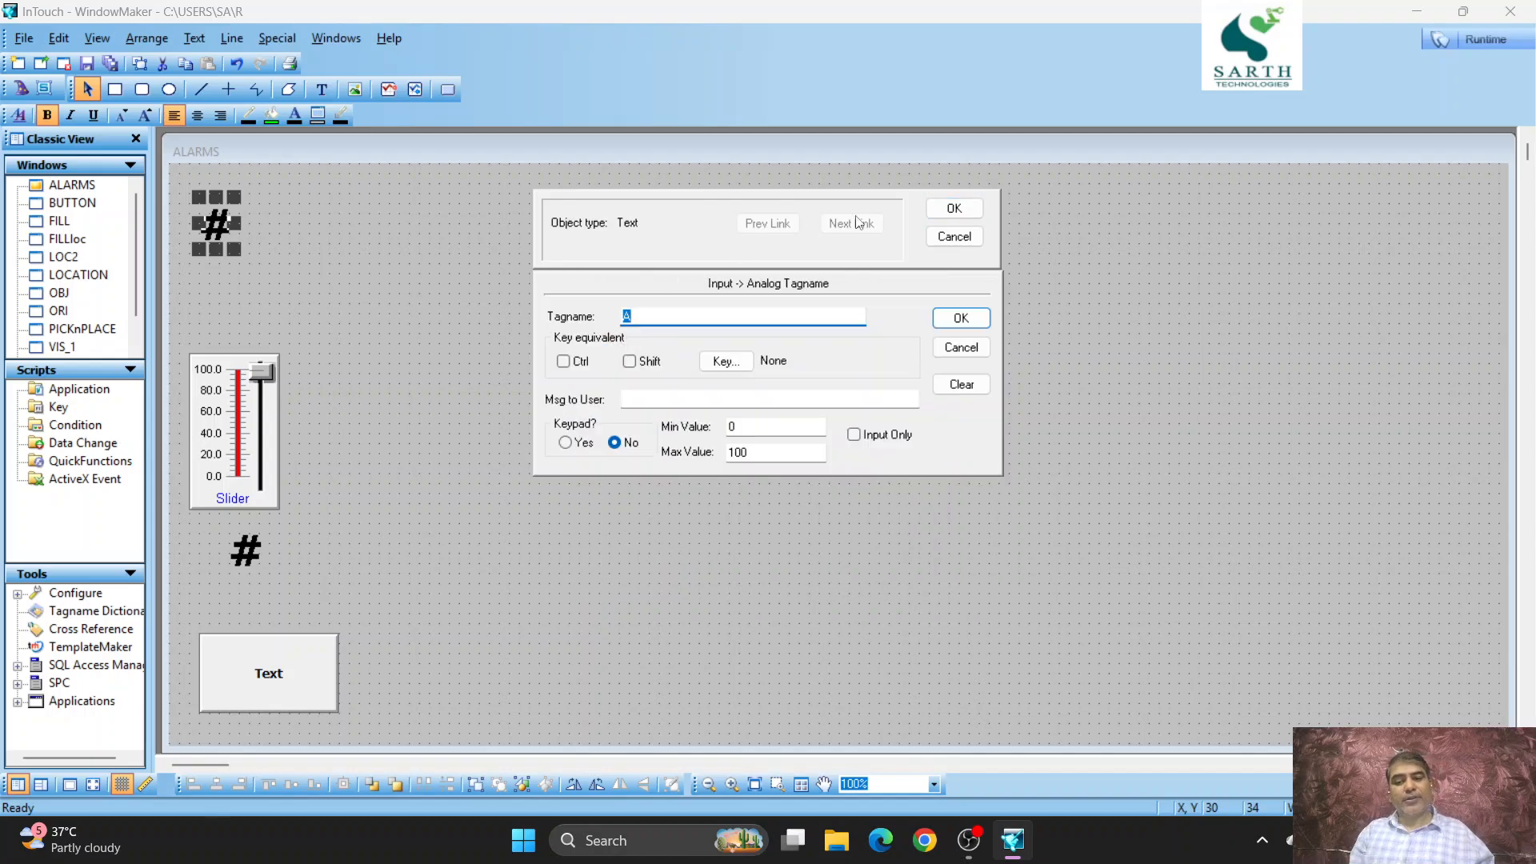
pyautogui.click(954, 208)
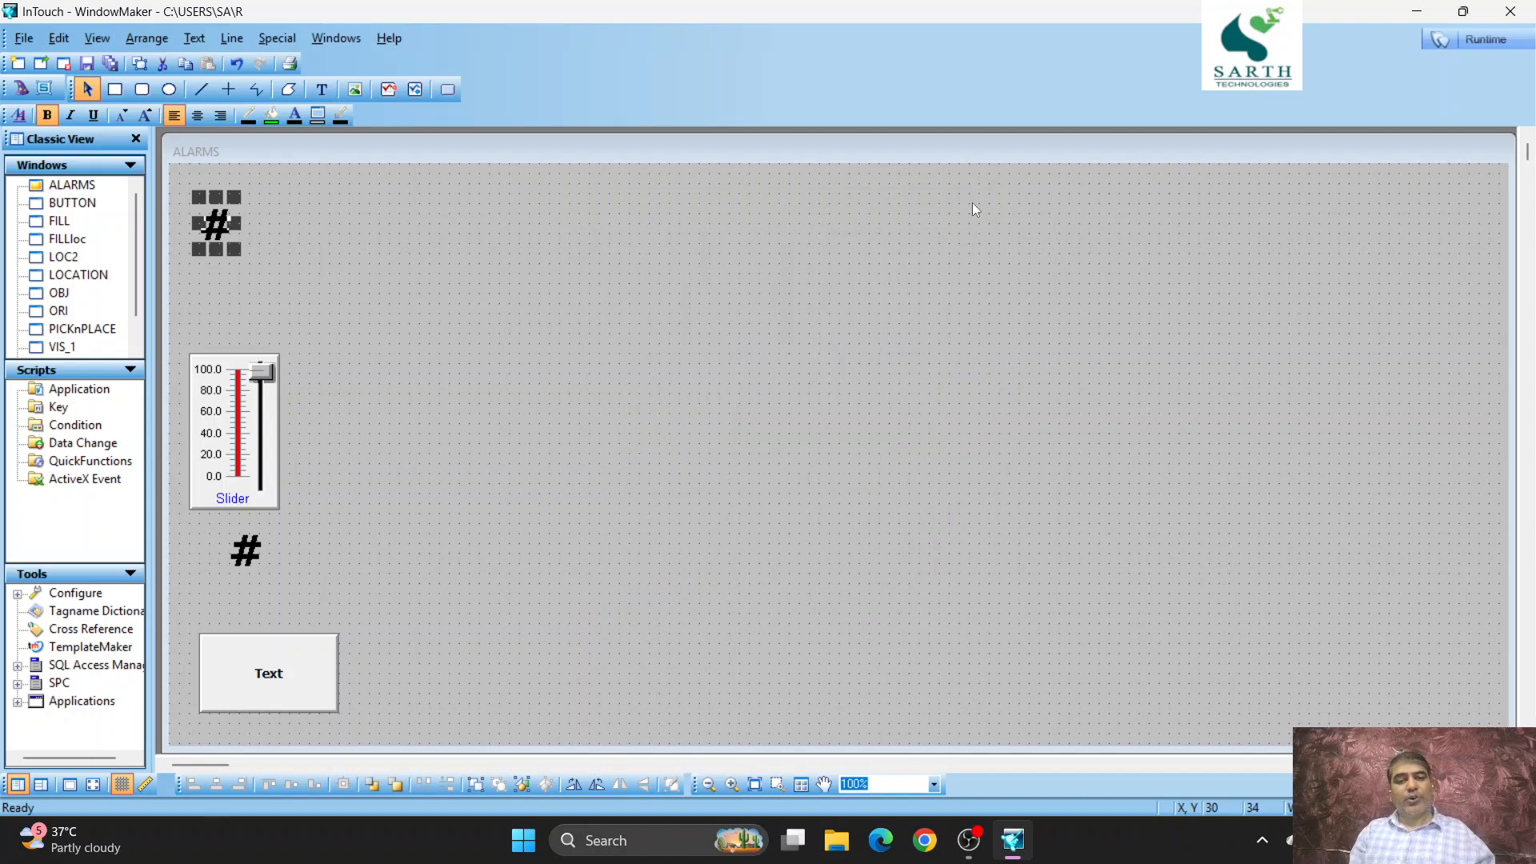
pyautogui.doubleClick(245, 552)
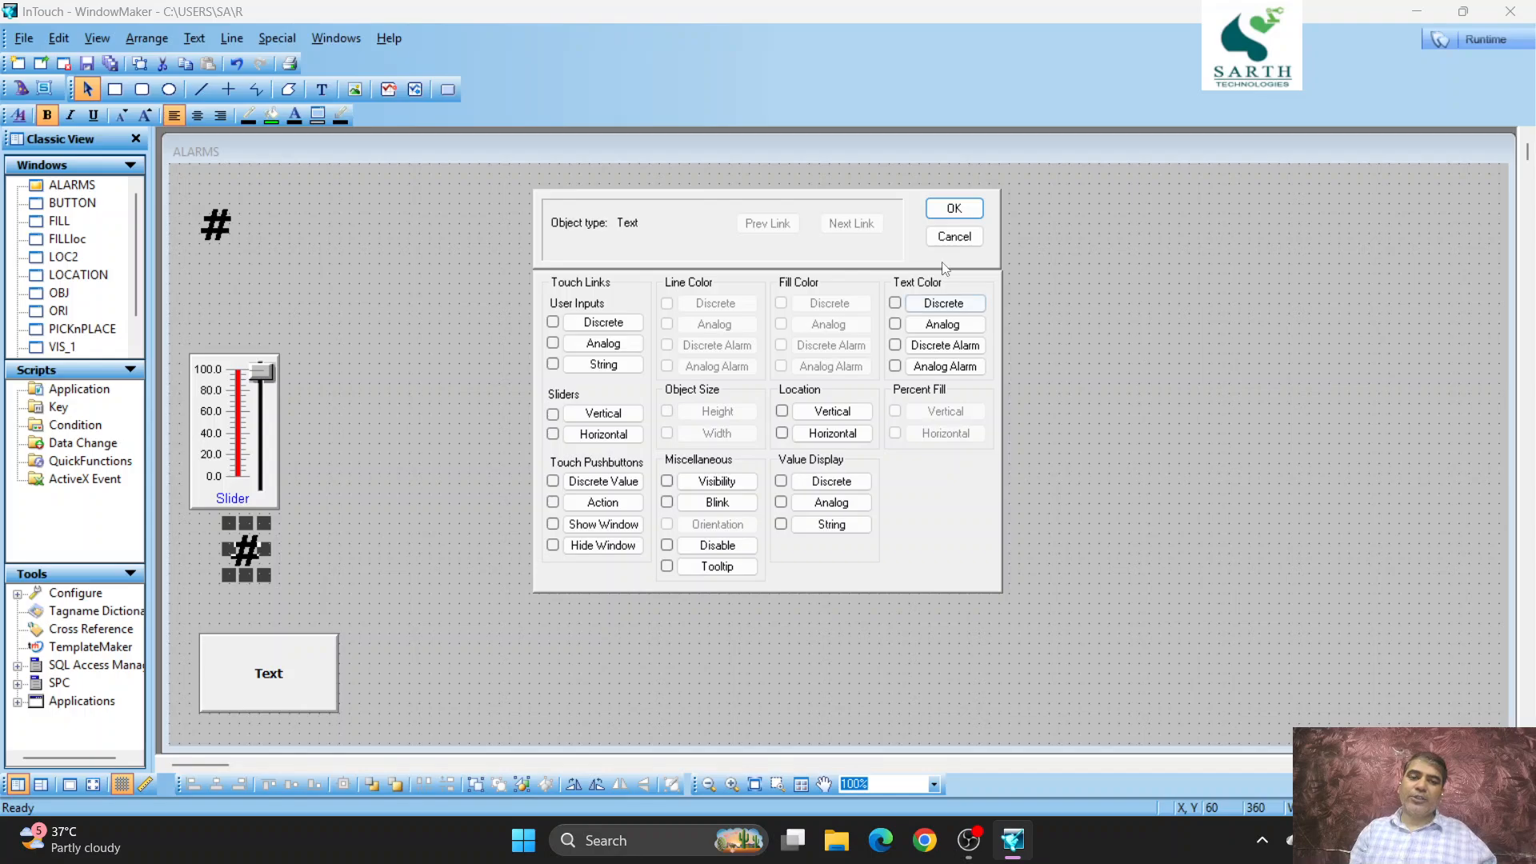
pyautogui.click(954, 236)
# - Replace the upper # text's analog user input link with an analog value display using the expression A
pyautogui.doubleClick(213, 225)
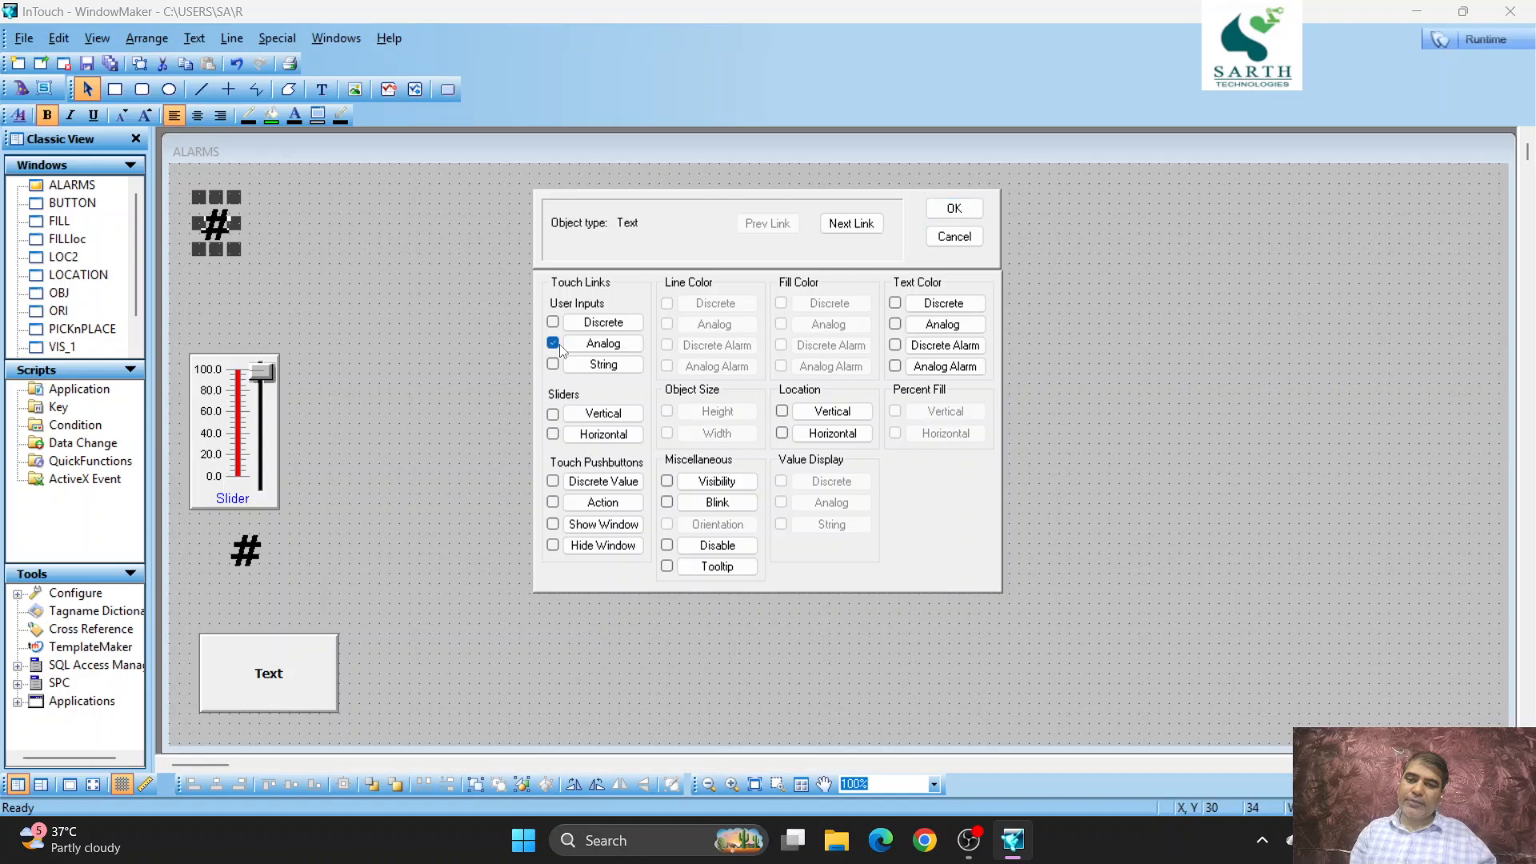
pyautogui.click(553, 343)
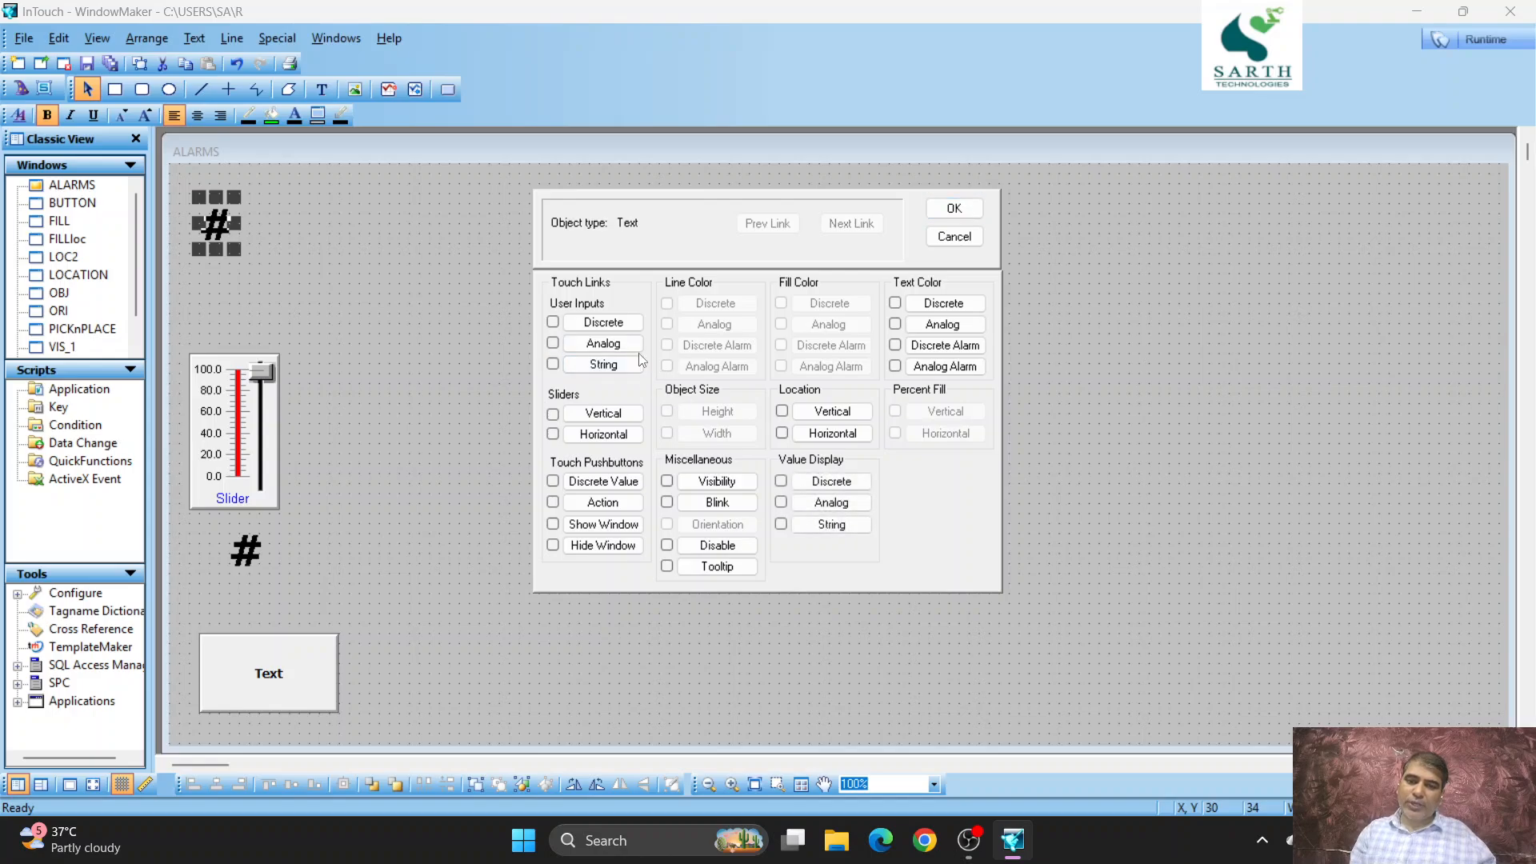
pyautogui.click(829, 503)
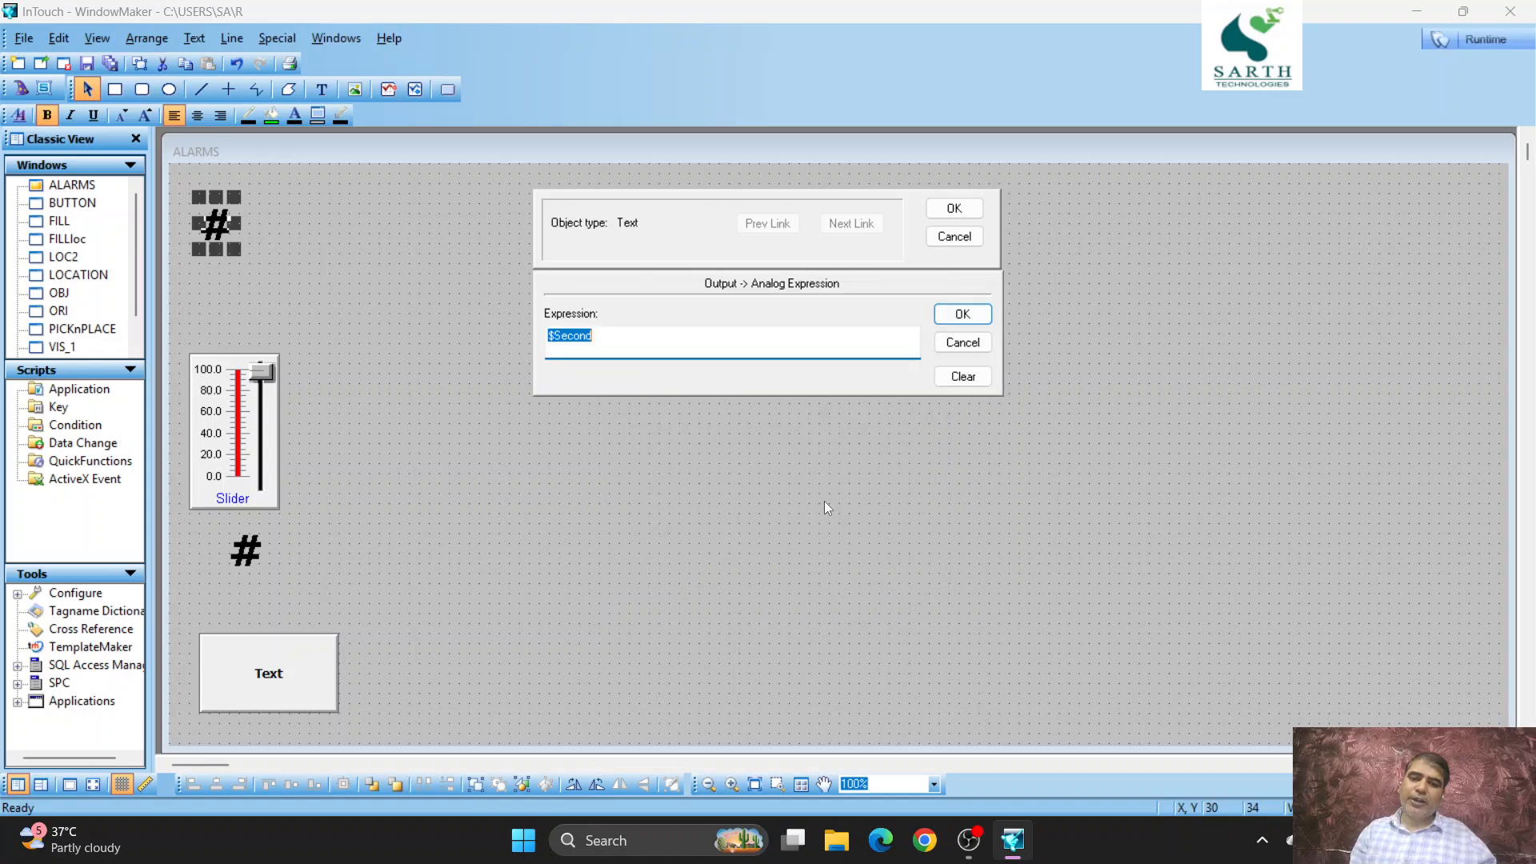
pyautogui.write('A')
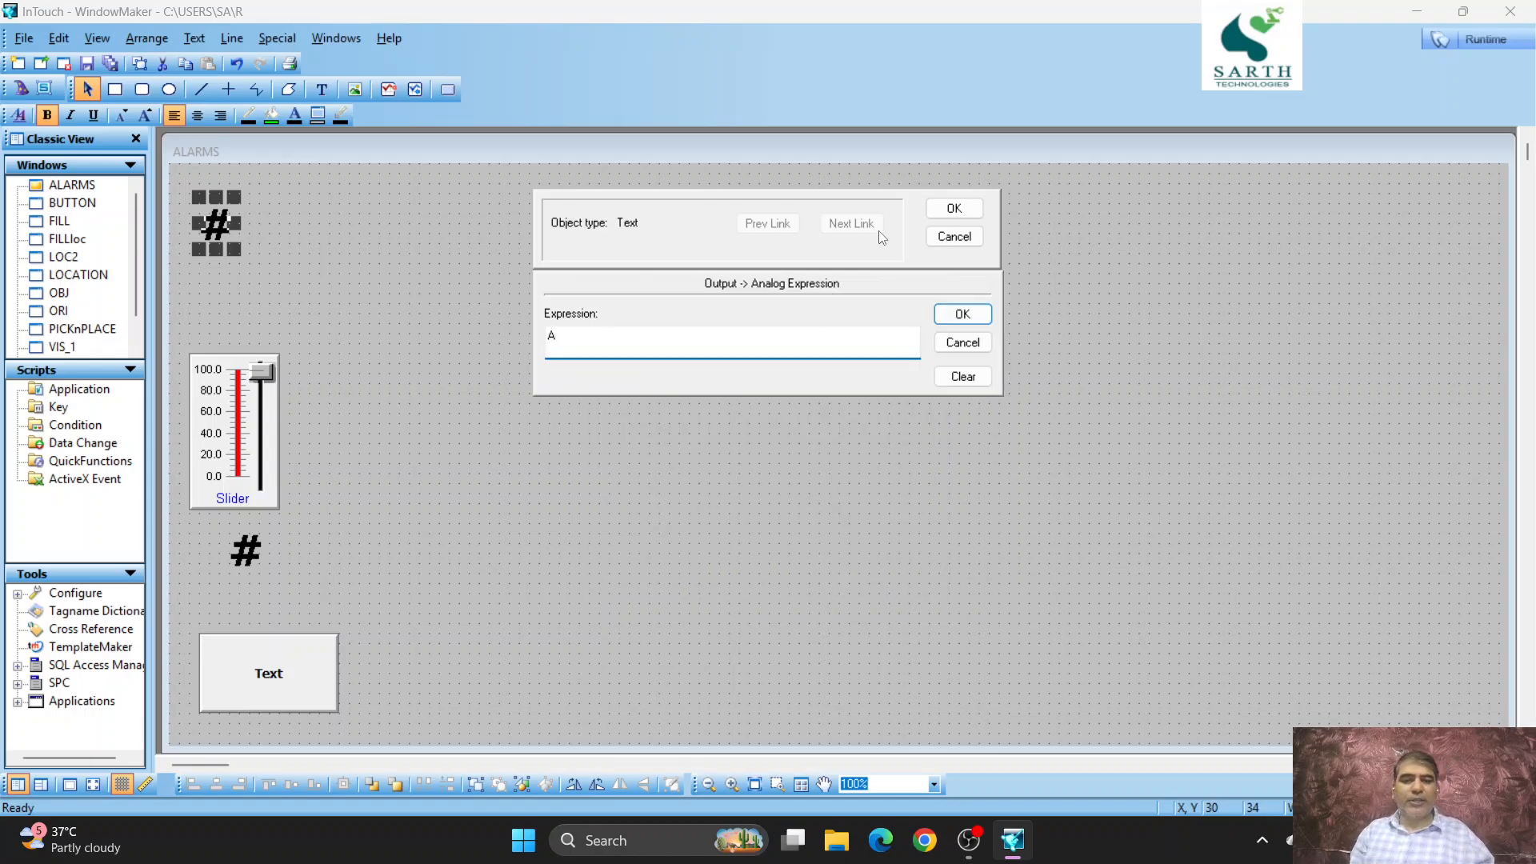
pyautogui.click(954, 208)
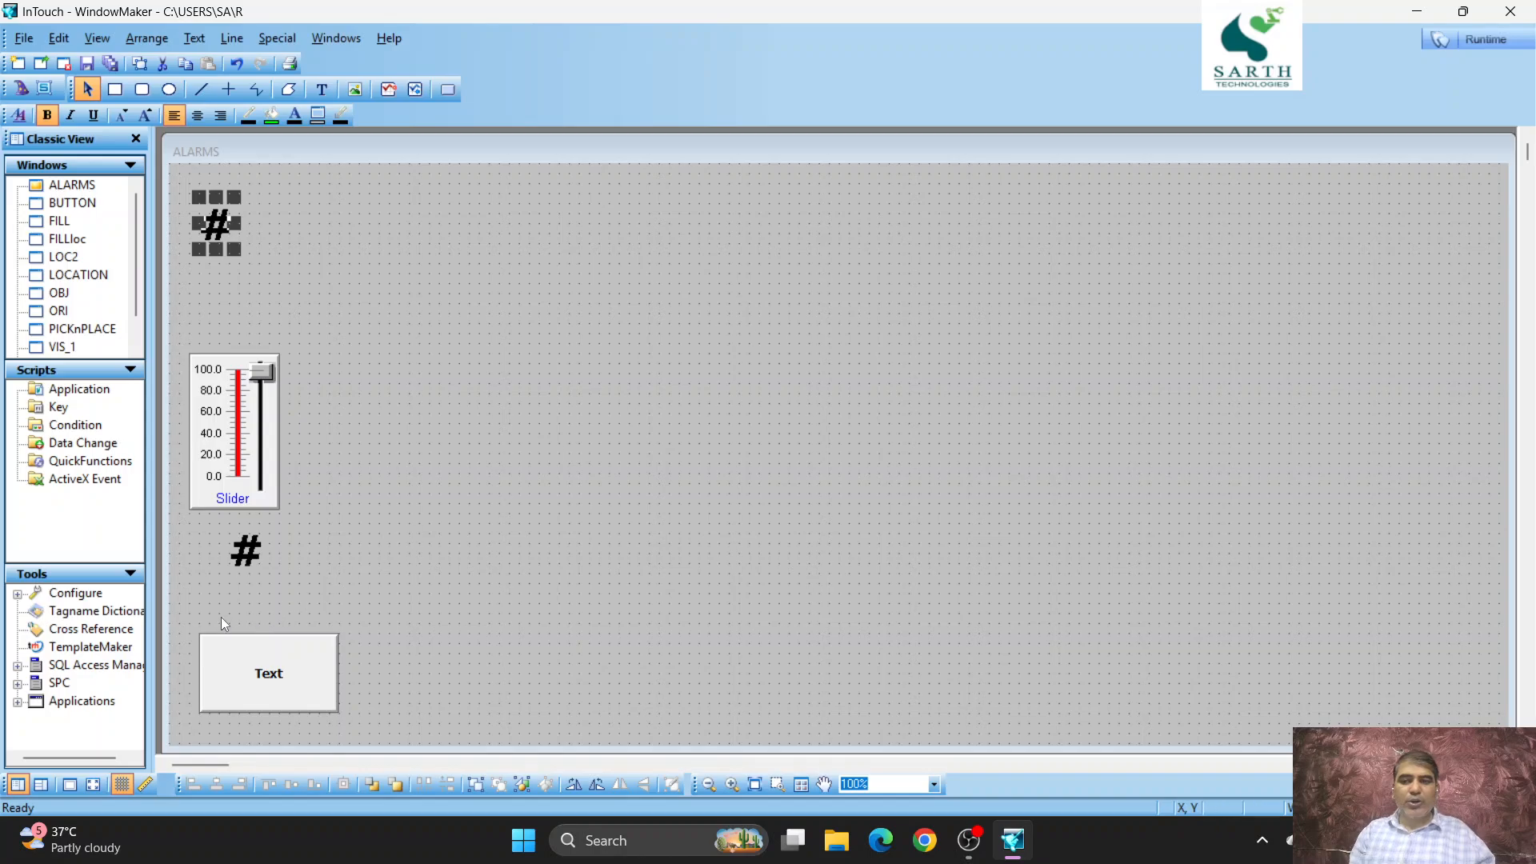
# - Give the lower # text a discrete value display for expression D with messages ON and OFF
pyautogui.doubleClick(227, 565)
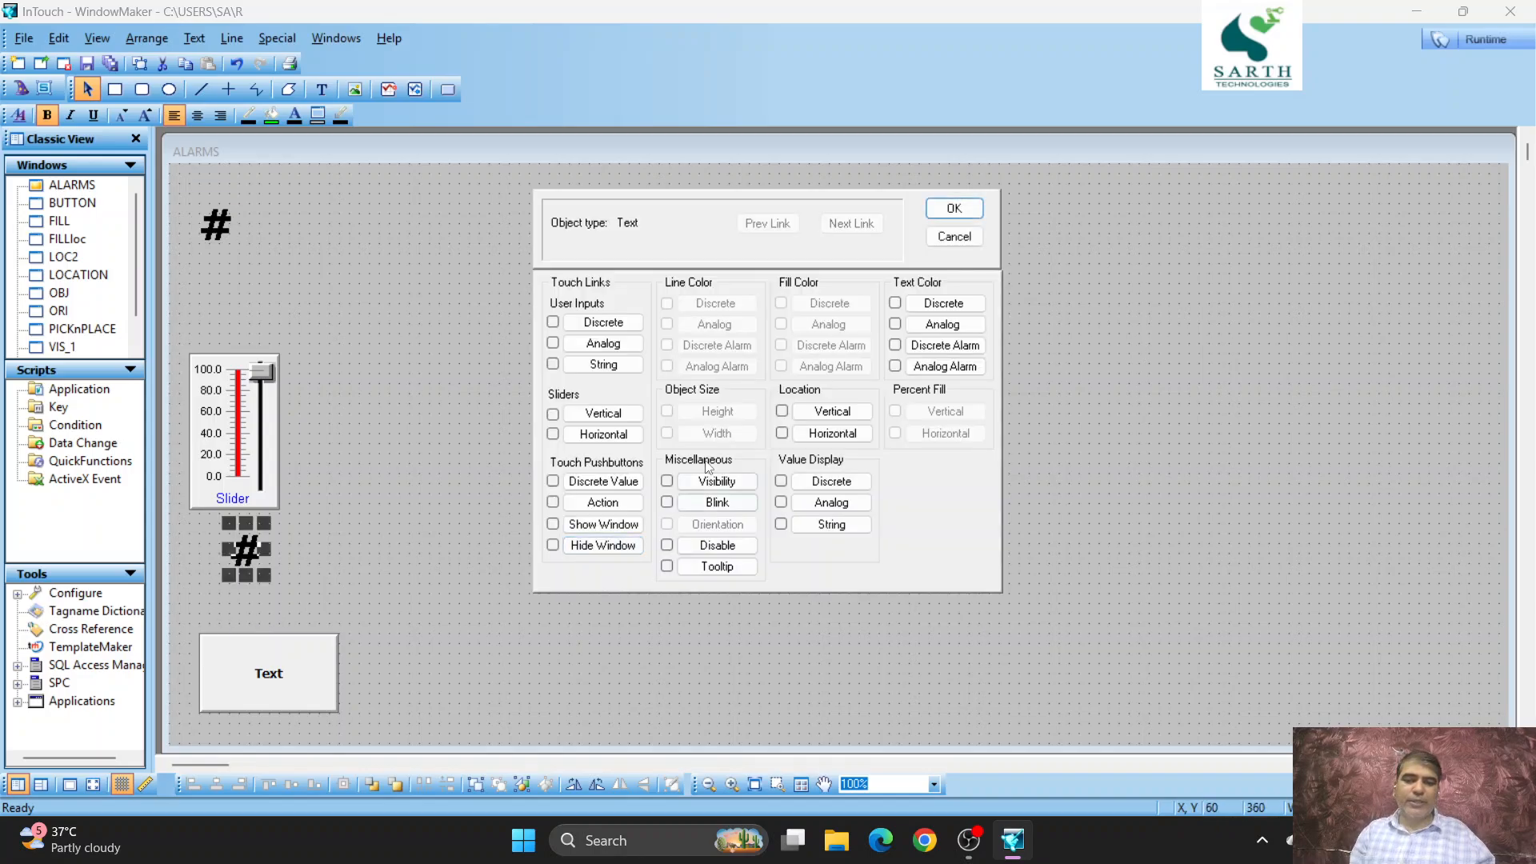
pyautogui.click(830, 481)
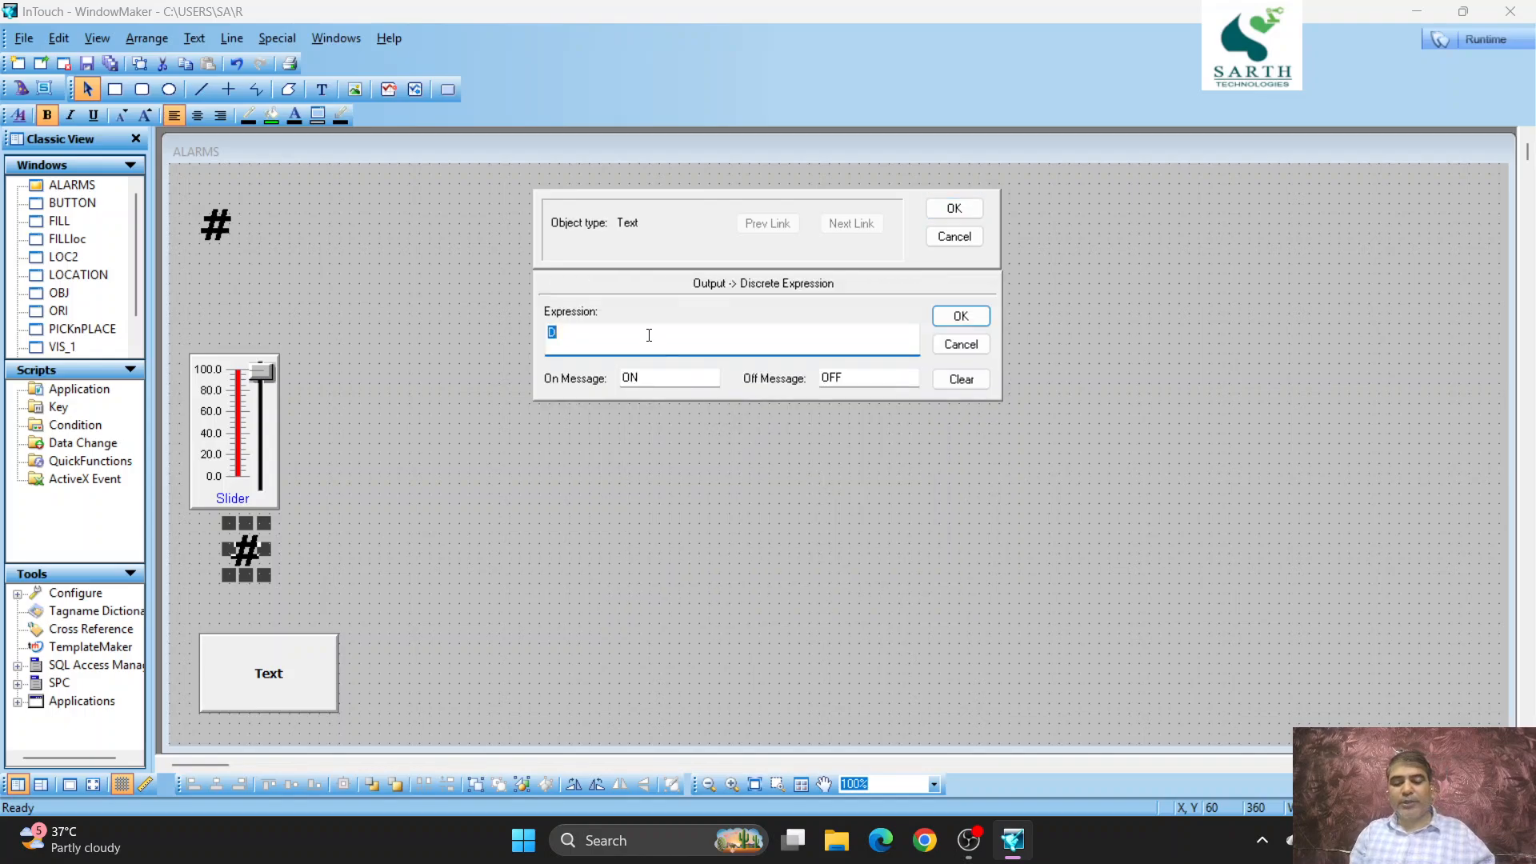
pyautogui.click(970, 208)
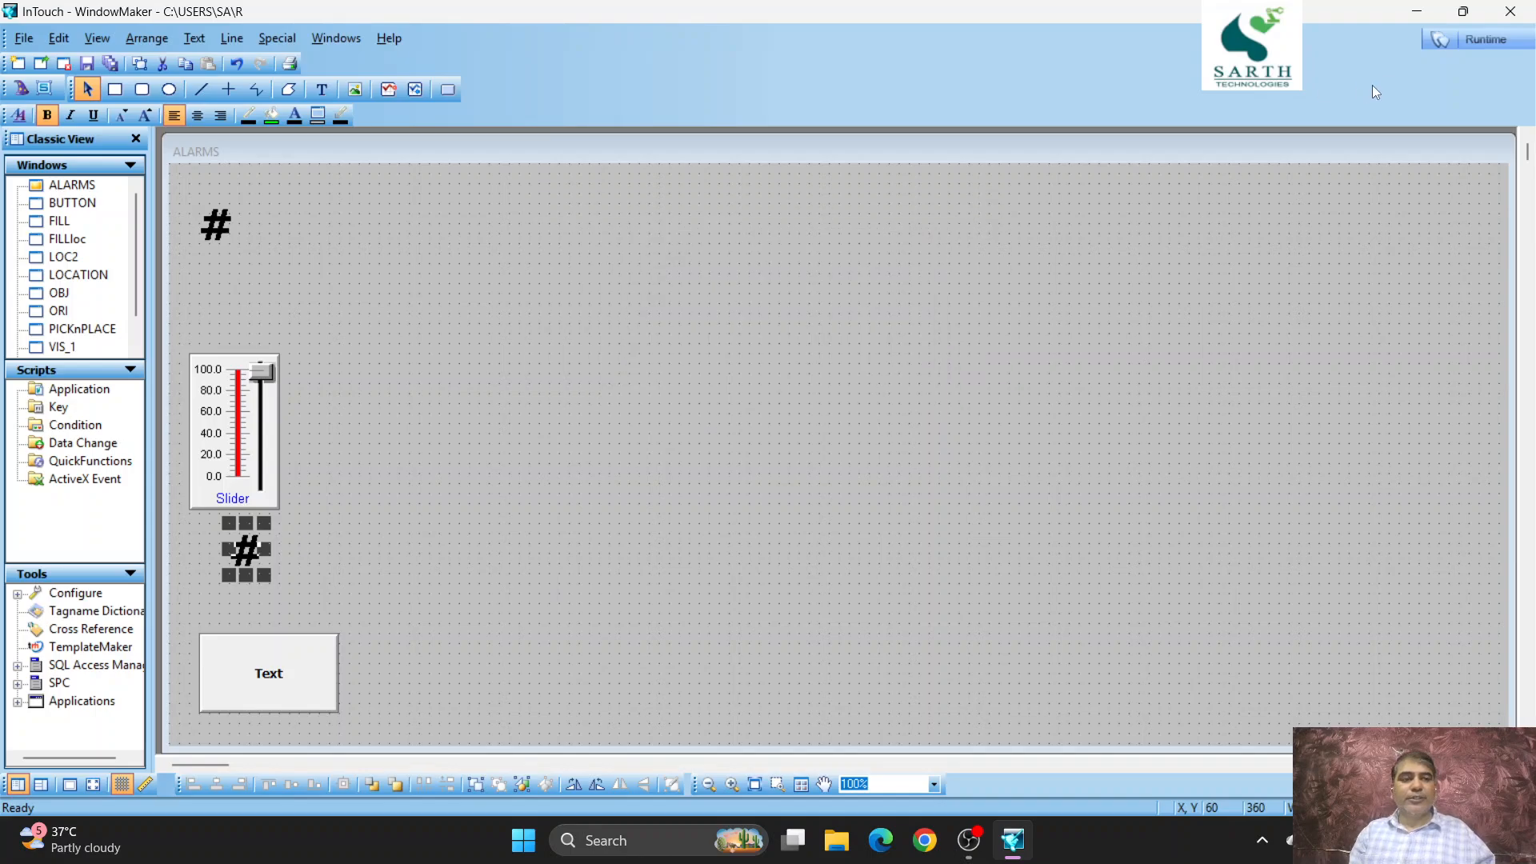
# - Preview the ALARMS window in Runtime, dismissing the license notice, and return to development
pyautogui.click(1497, 39)
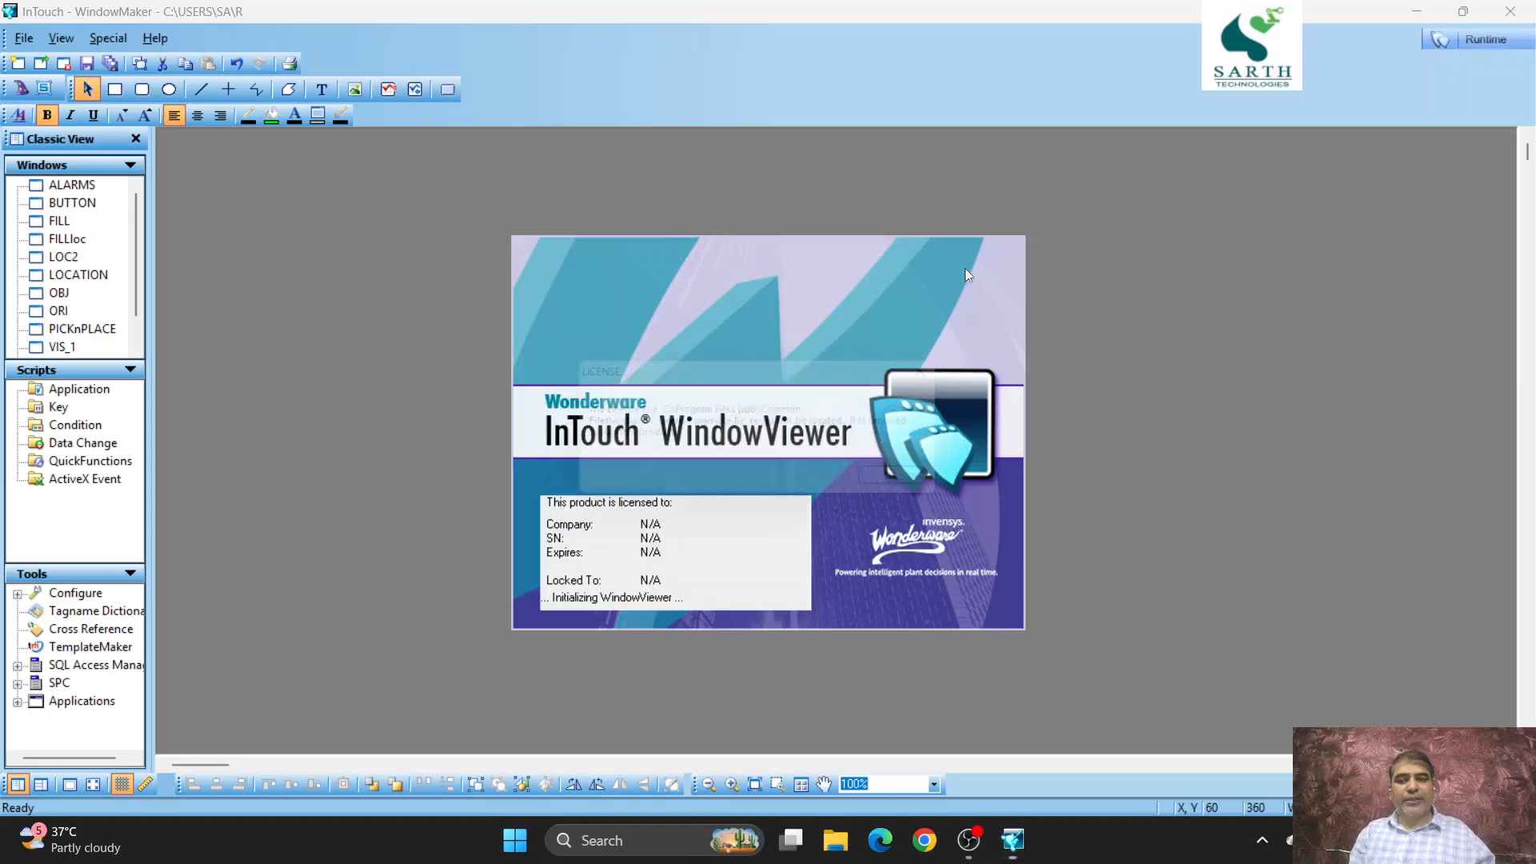
pyautogui.click(890, 491)
pyautogui.click(909, 483)
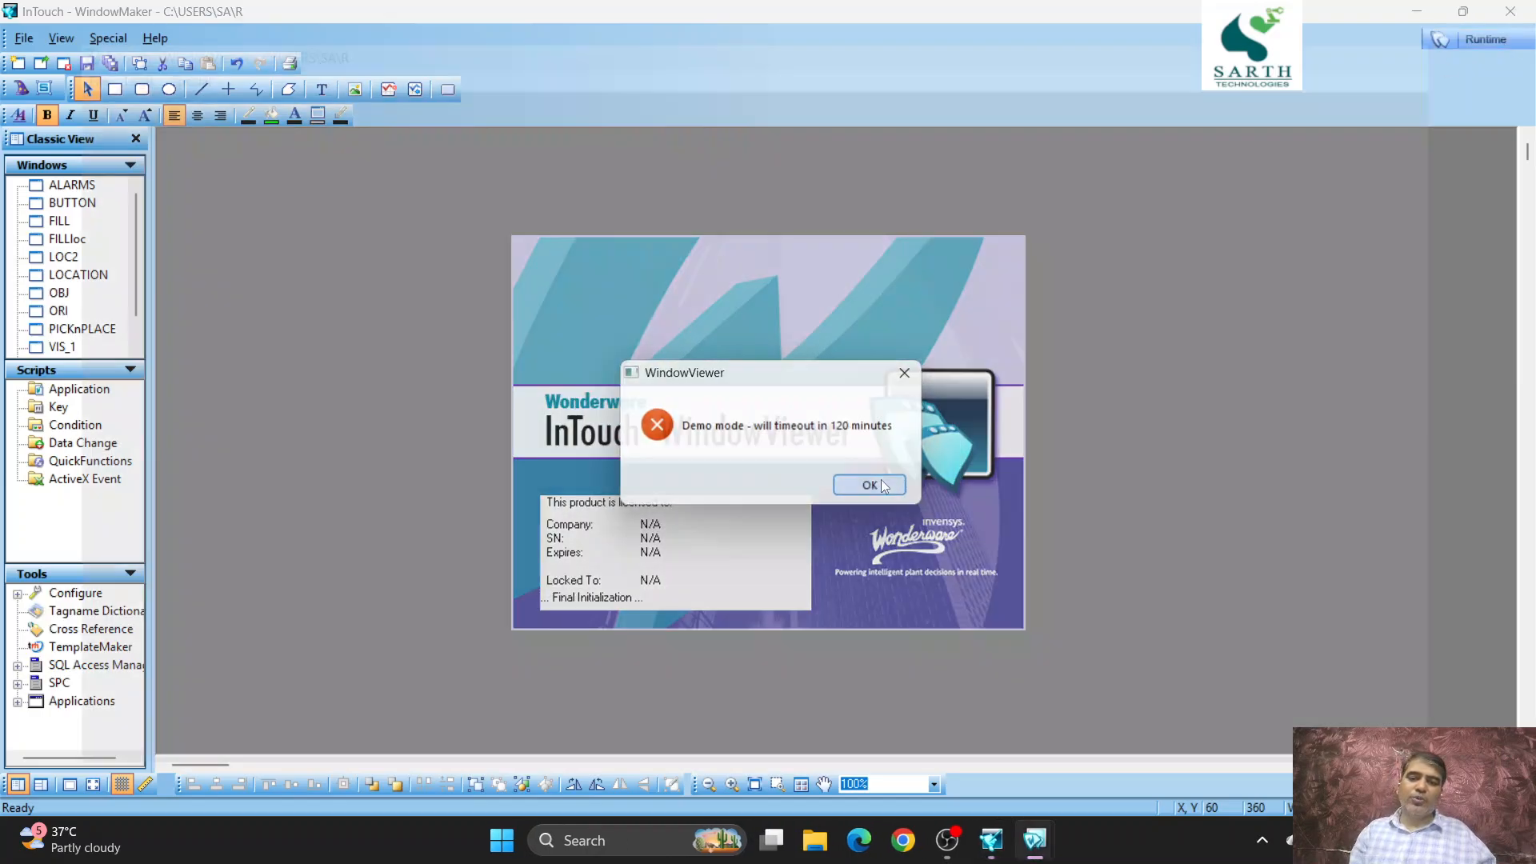
pyautogui.click(883, 484)
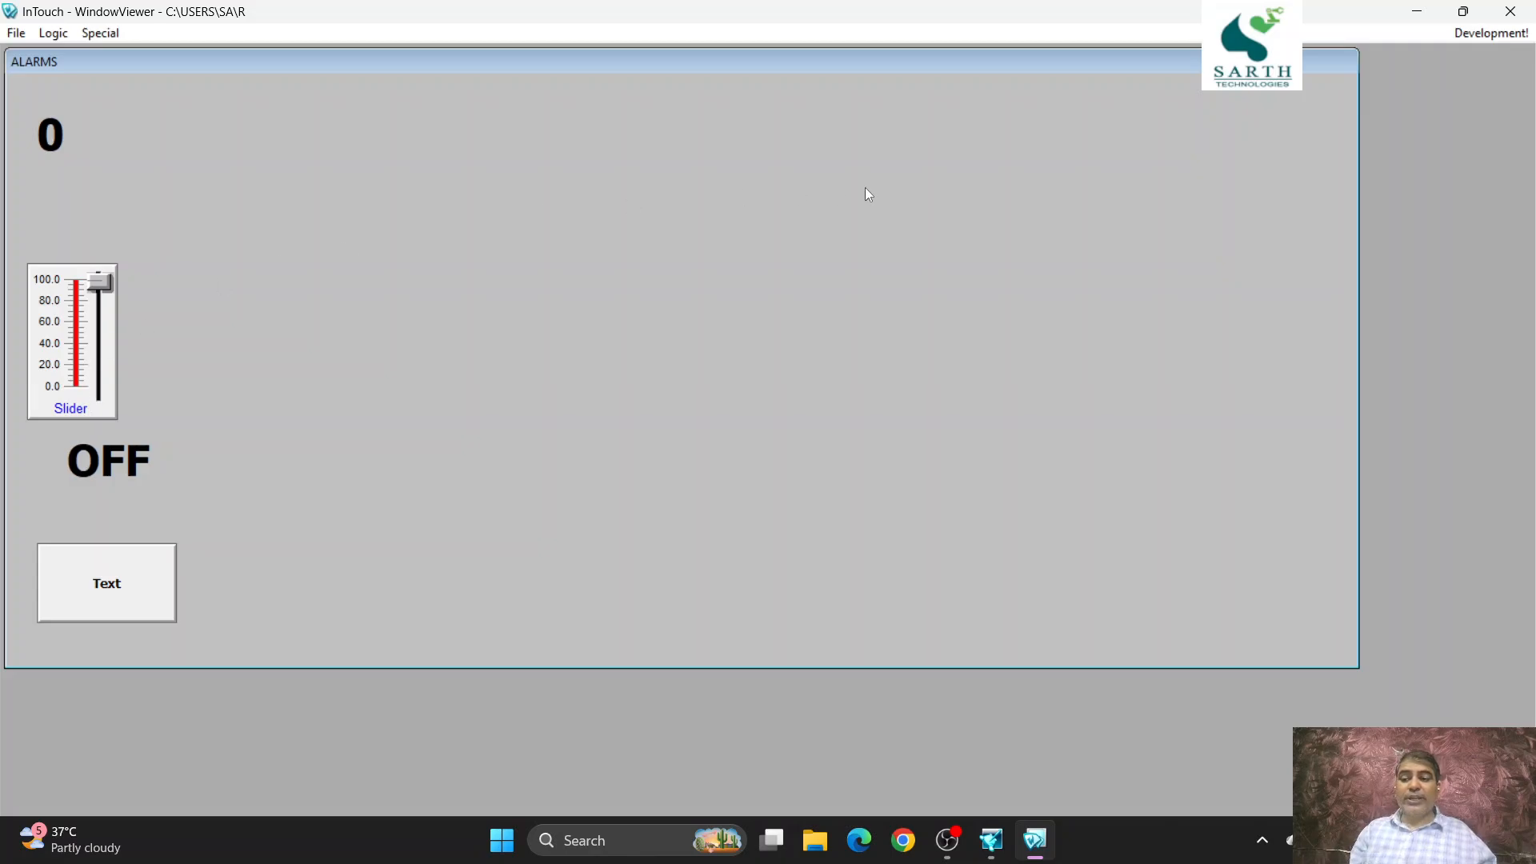
pyautogui.click(1479, 35)
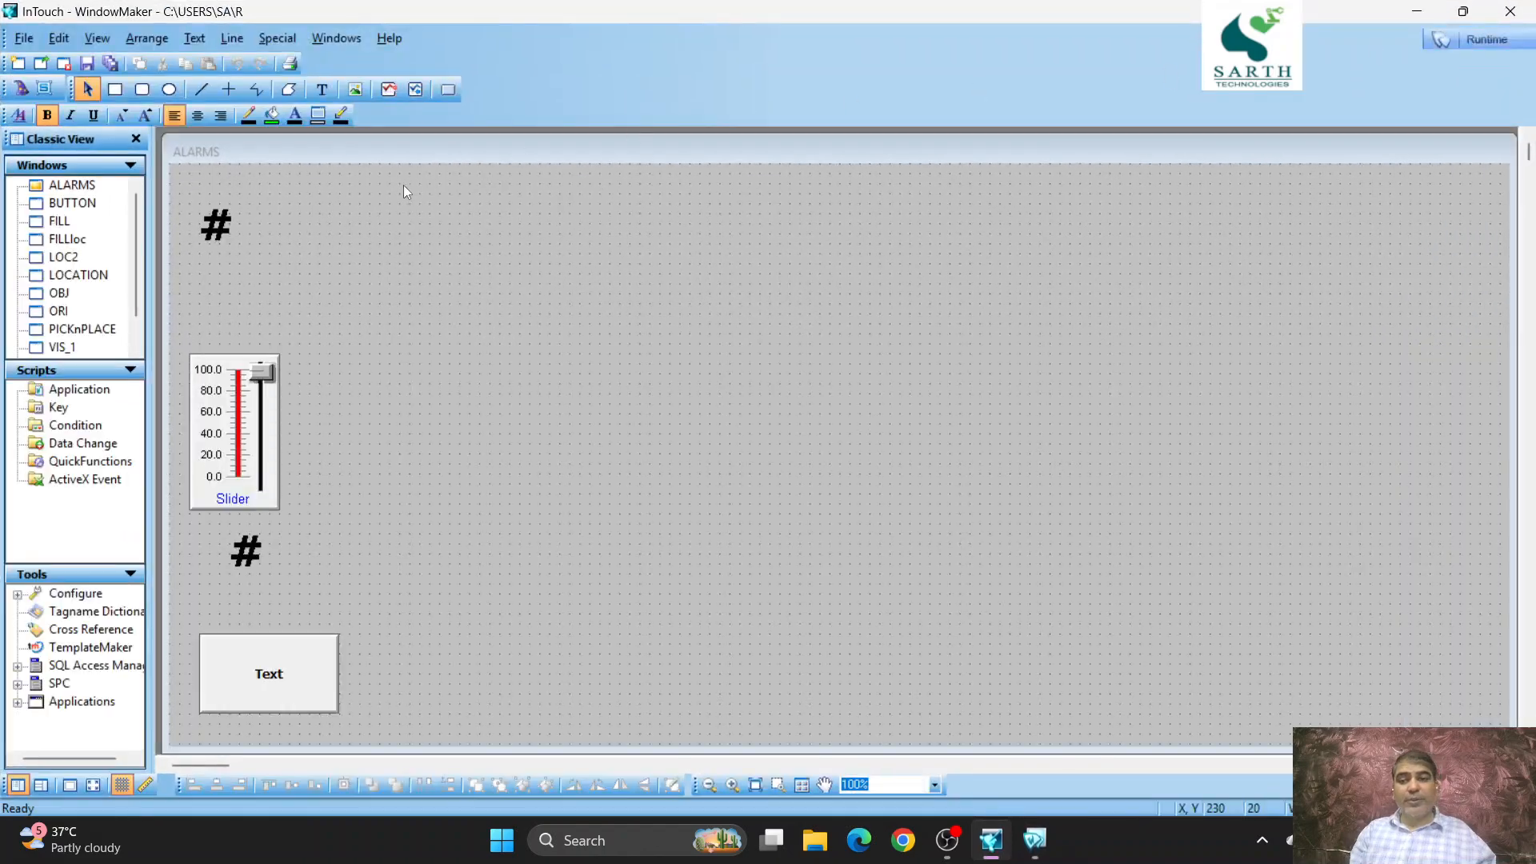
# - Assign tagname A to the slider
pyautogui.doubleClick(250, 392)
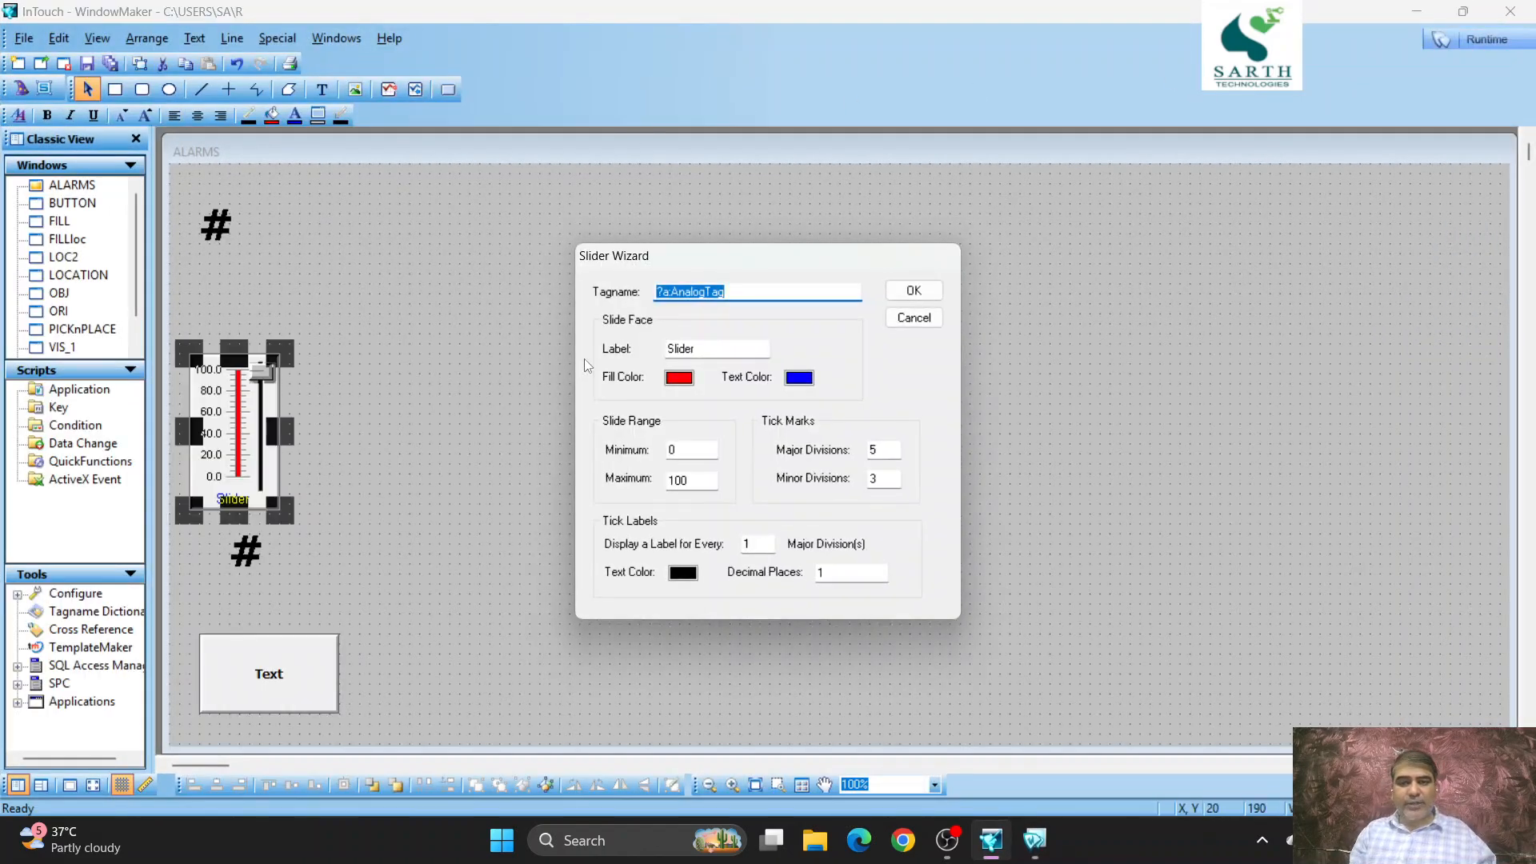
pyautogui.write('A')
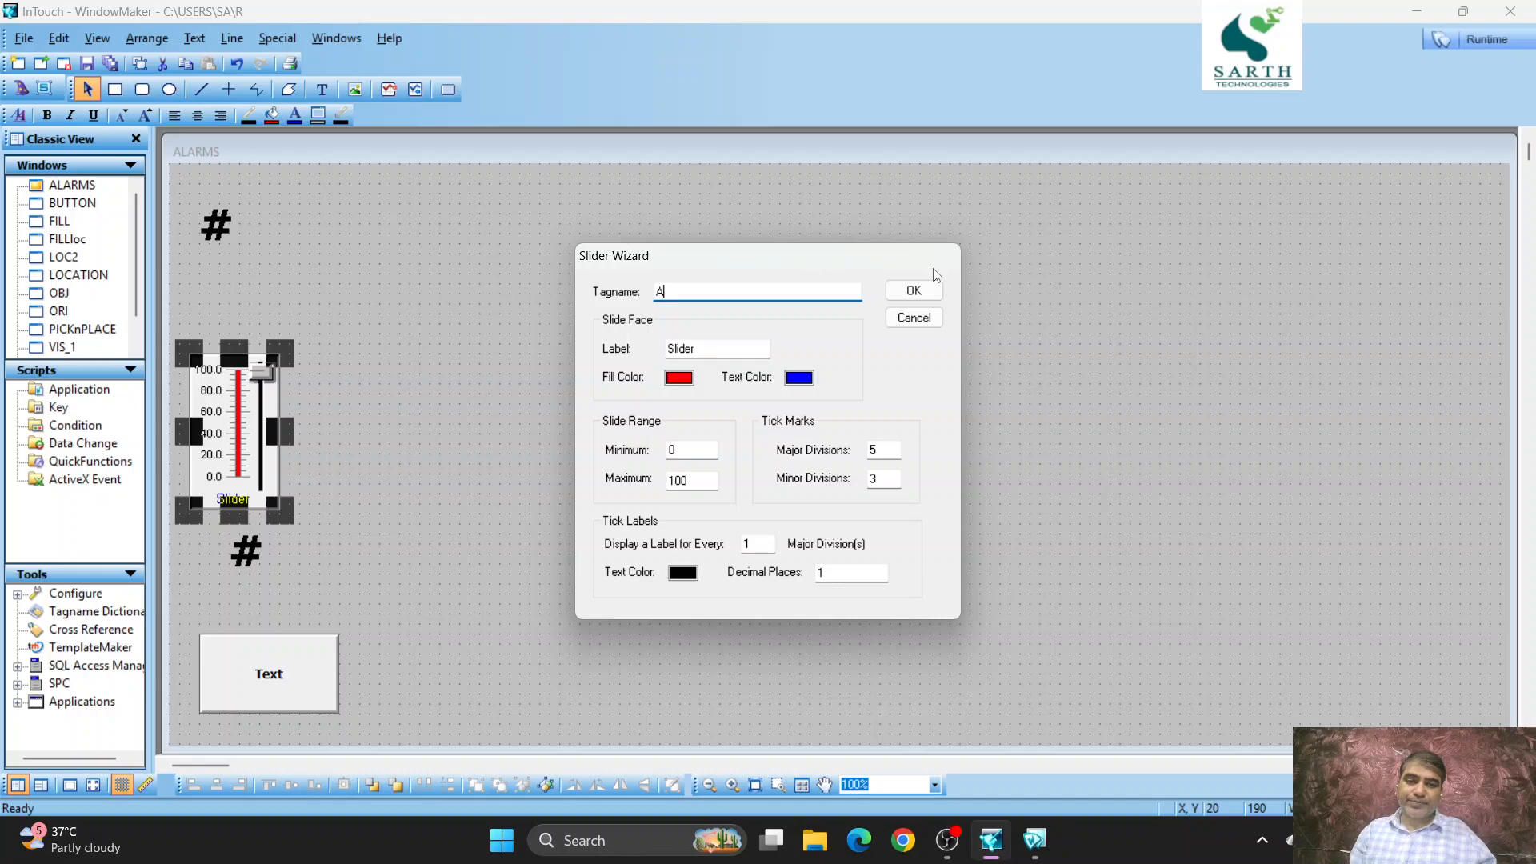
pyautogui.click(914, 290)
# - Give the Text button a discrete value pushbutton link on tagname D with the Toggle action
pyautogui.doubleClick(274, 667)
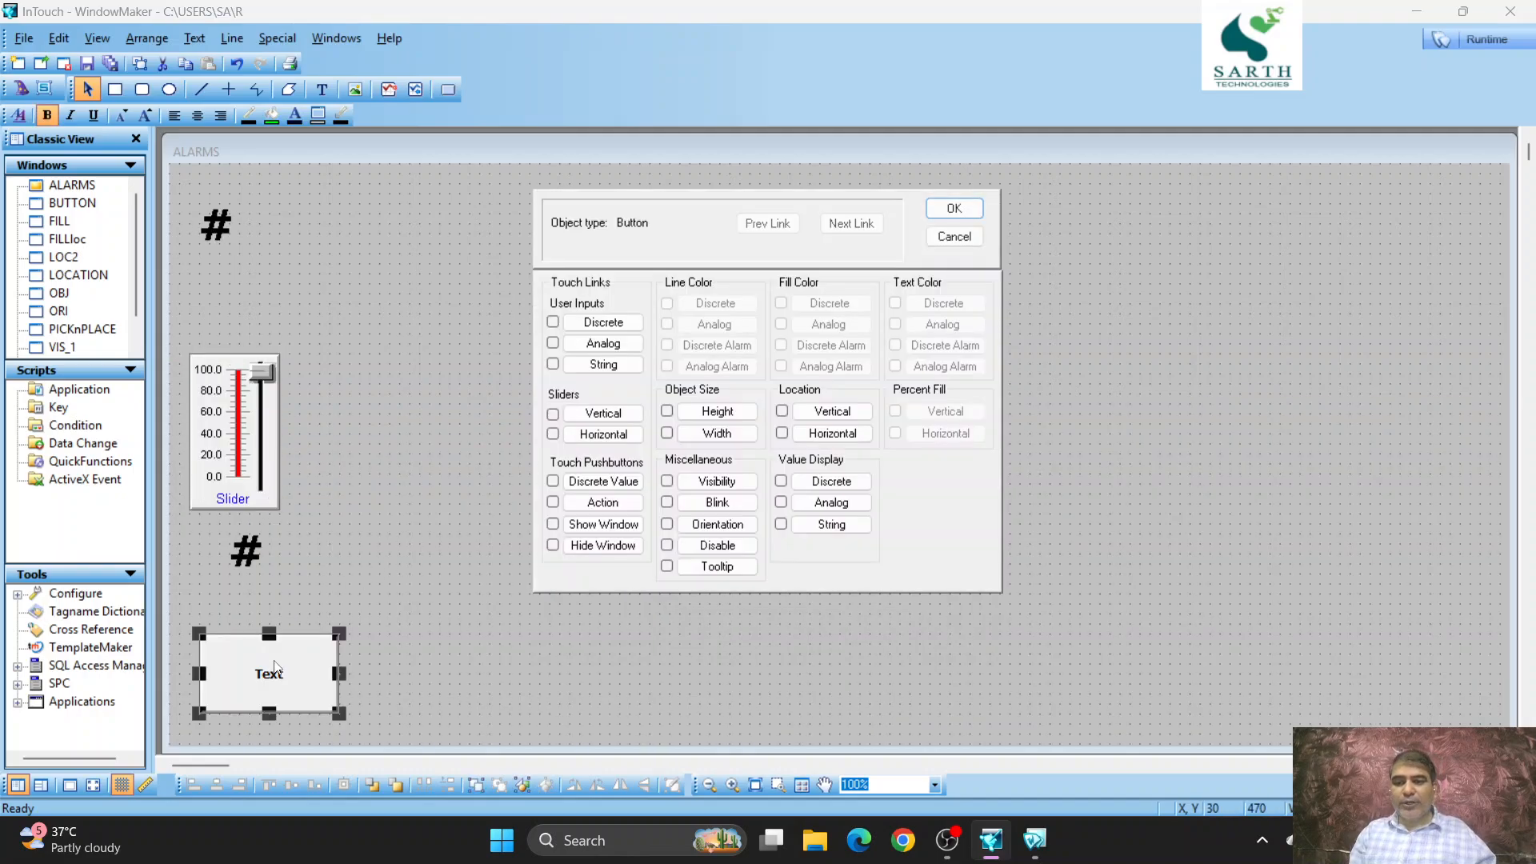
pyautogui.click(603, 481)
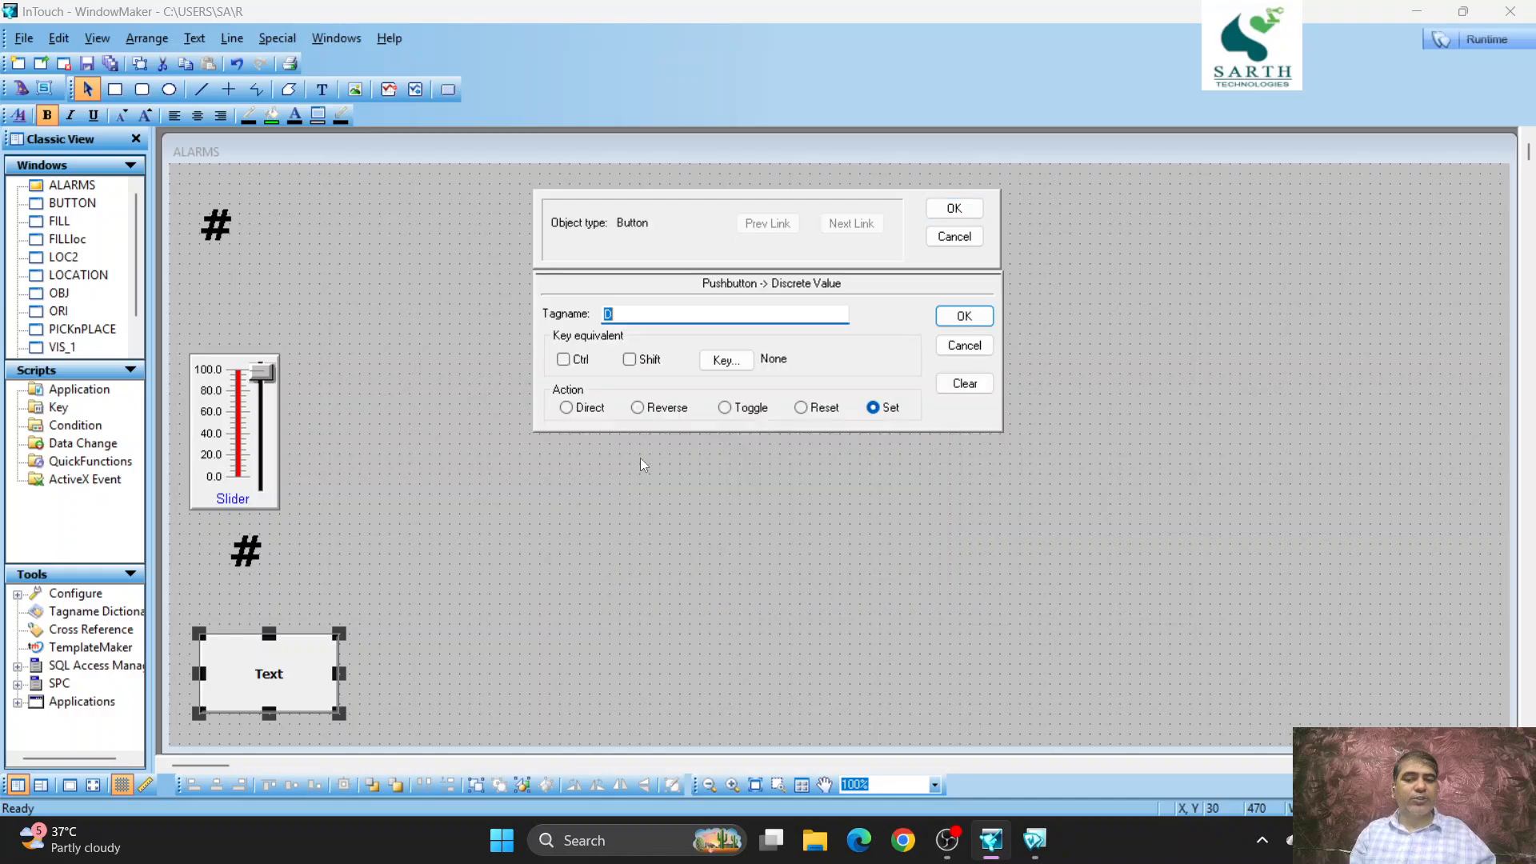
pyautogui.click(724, 409)
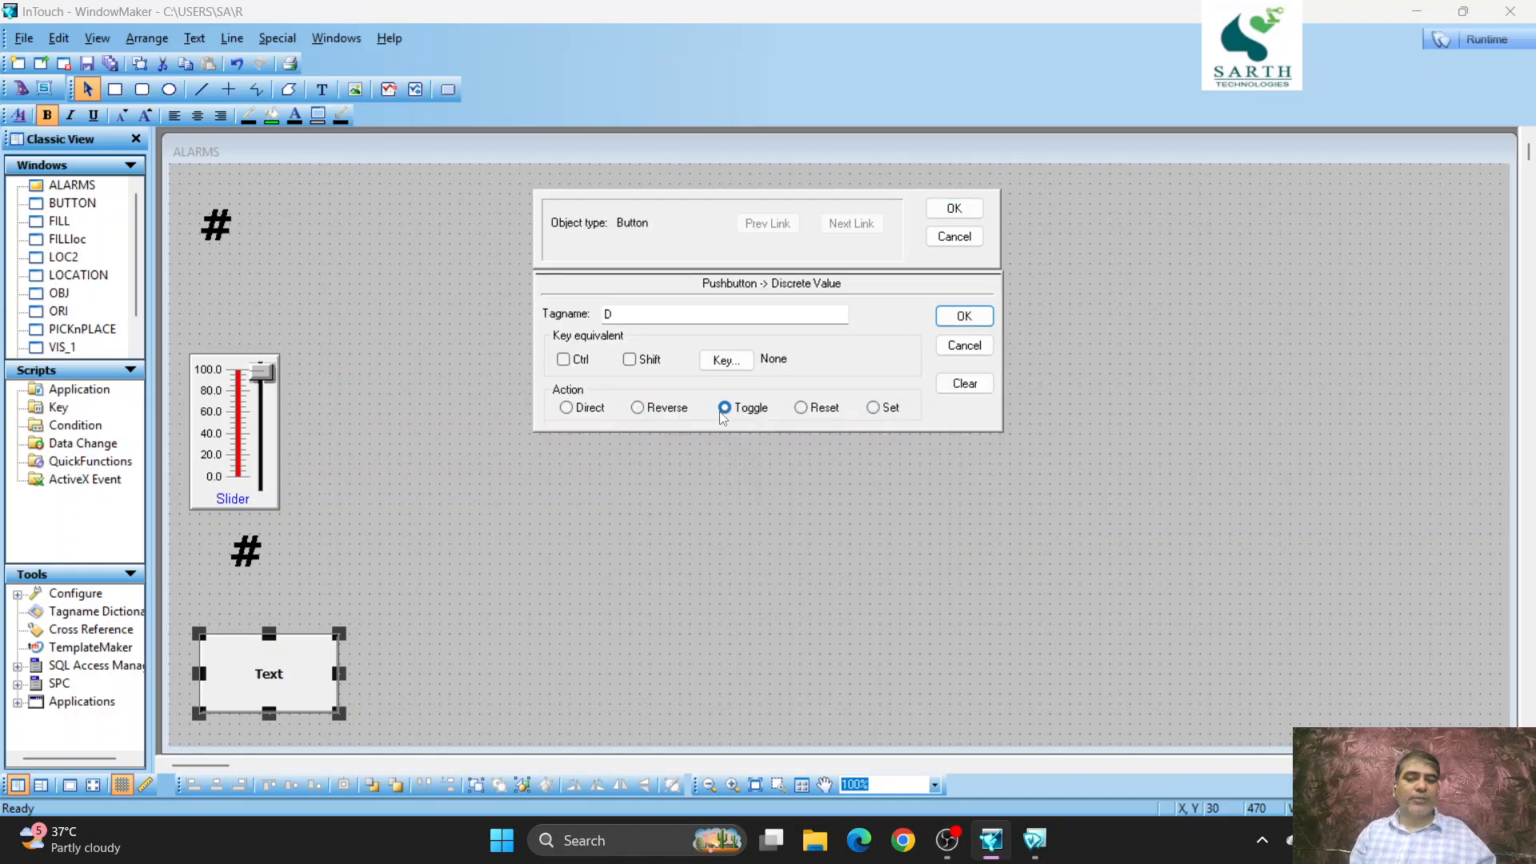
pyautogui.click(955, 209)
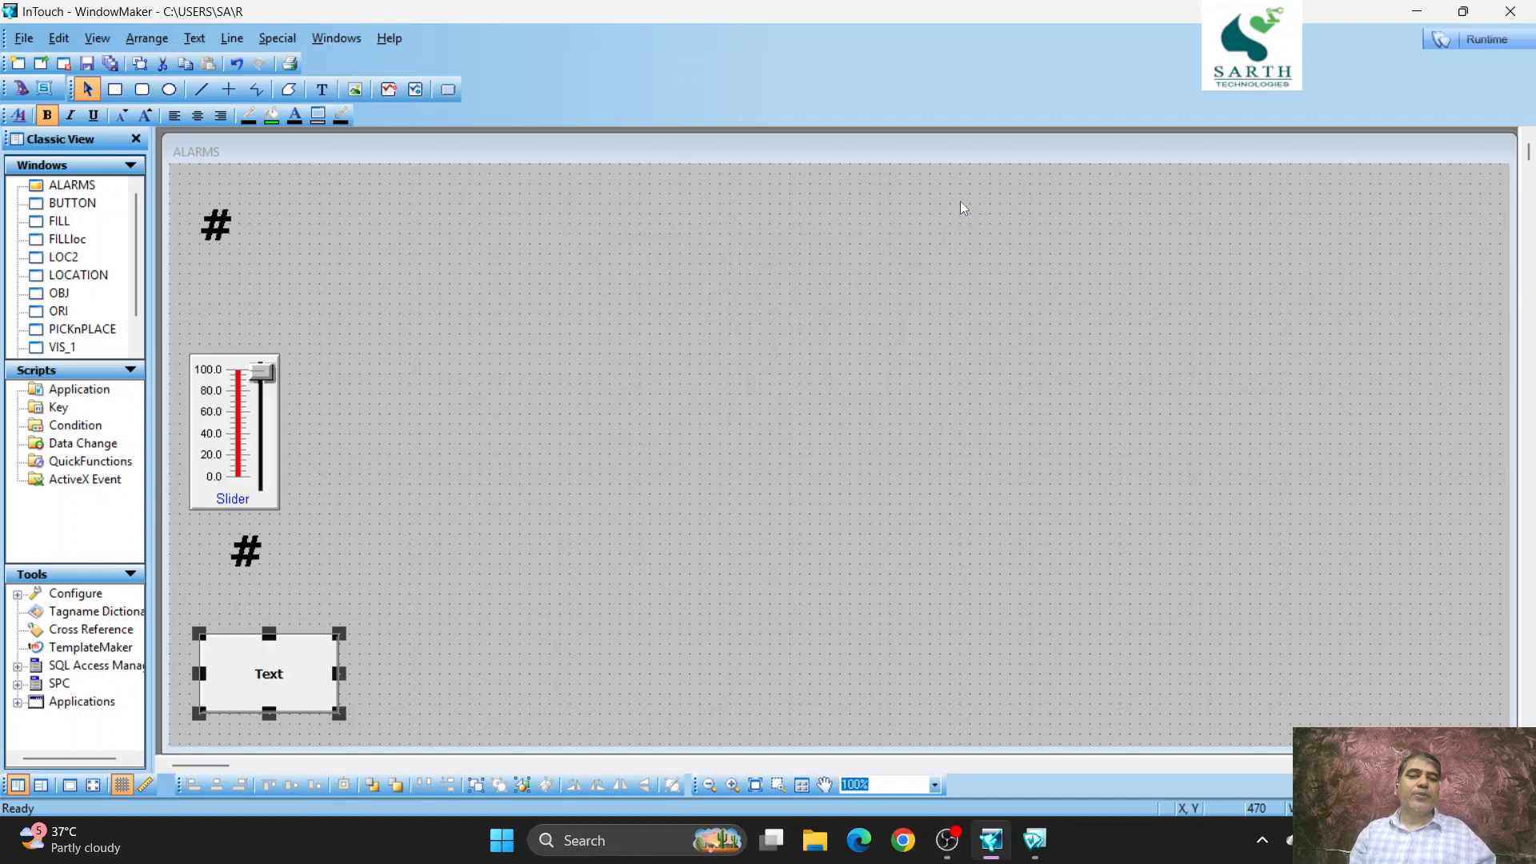
# - Test the slider and the toggle button in Runtime, and return to development
pyautogui.click(1486, 41)
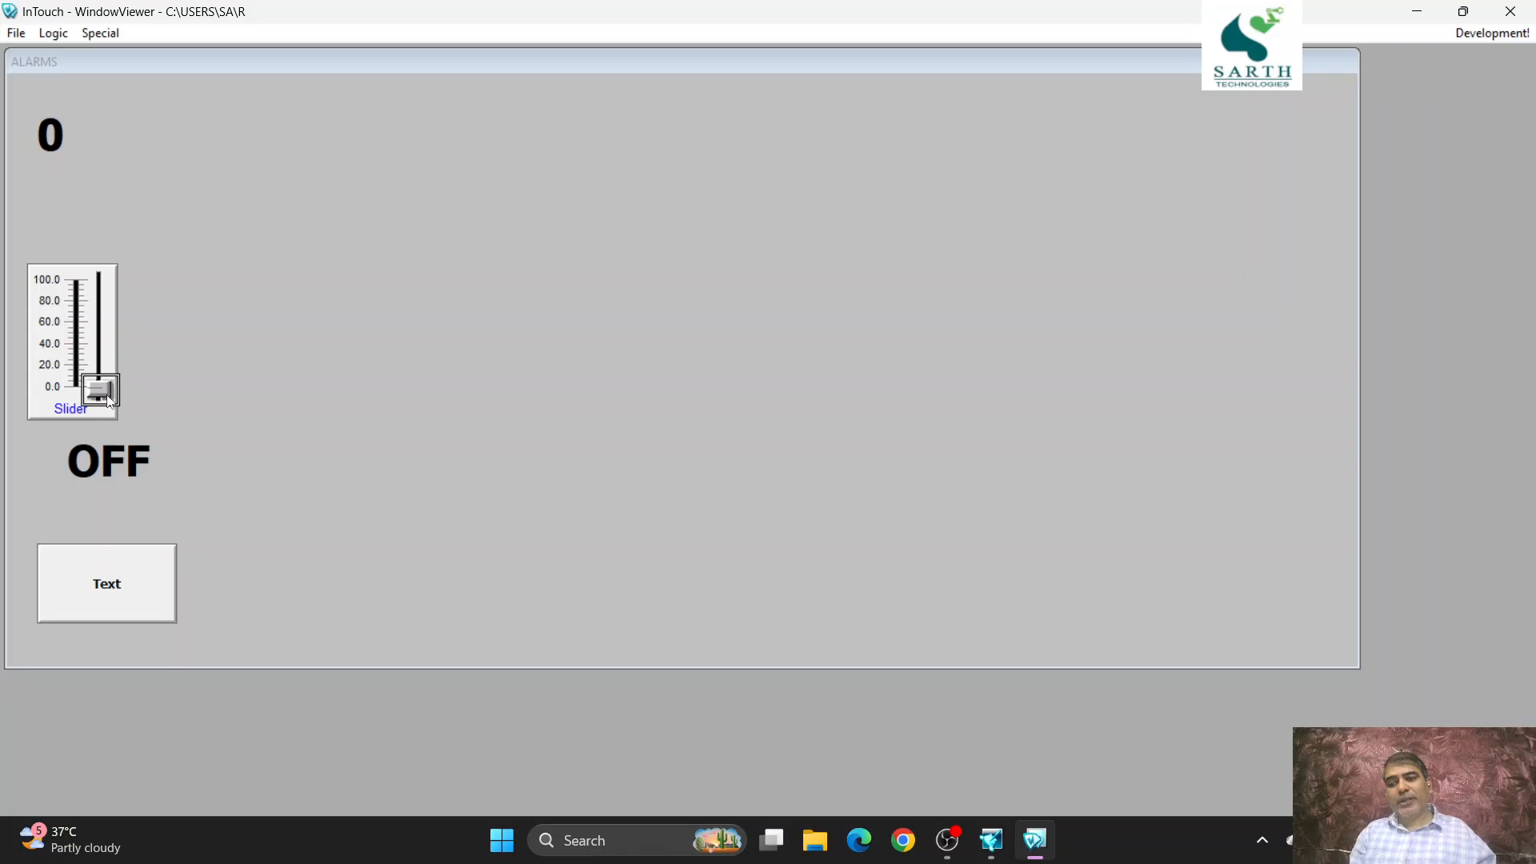
pyautogui.moveTo(109, 400)
pyautogui.mouseDown()
pyautogui.moveTo(101, 244)
pyautogui.moveTo(105, 387)
pyautogui.mouseUp()
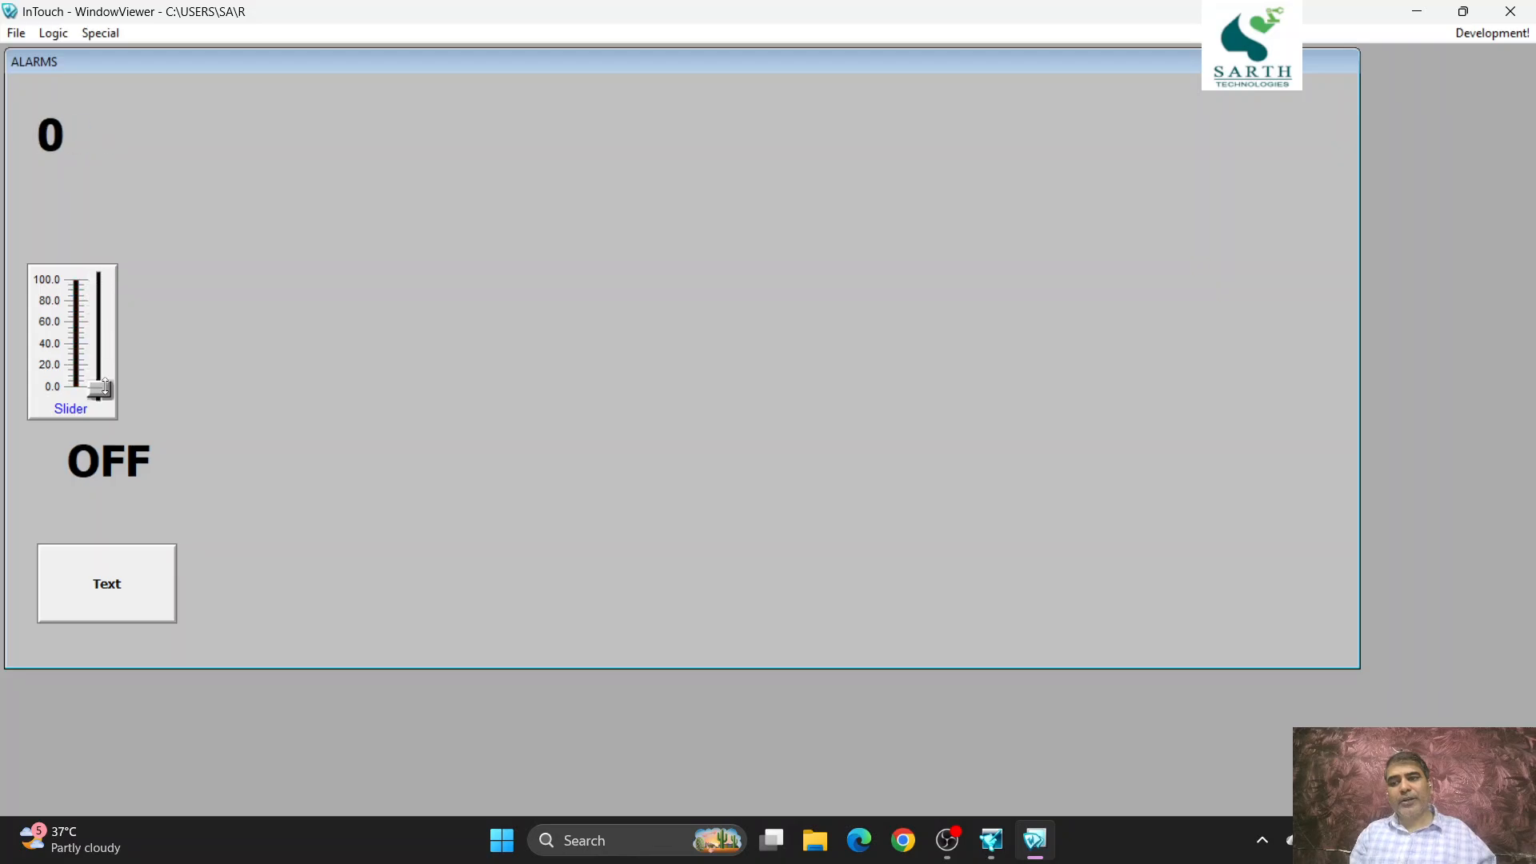
pyautogui.click(110, 595)
pyautogui.click(112, 598)
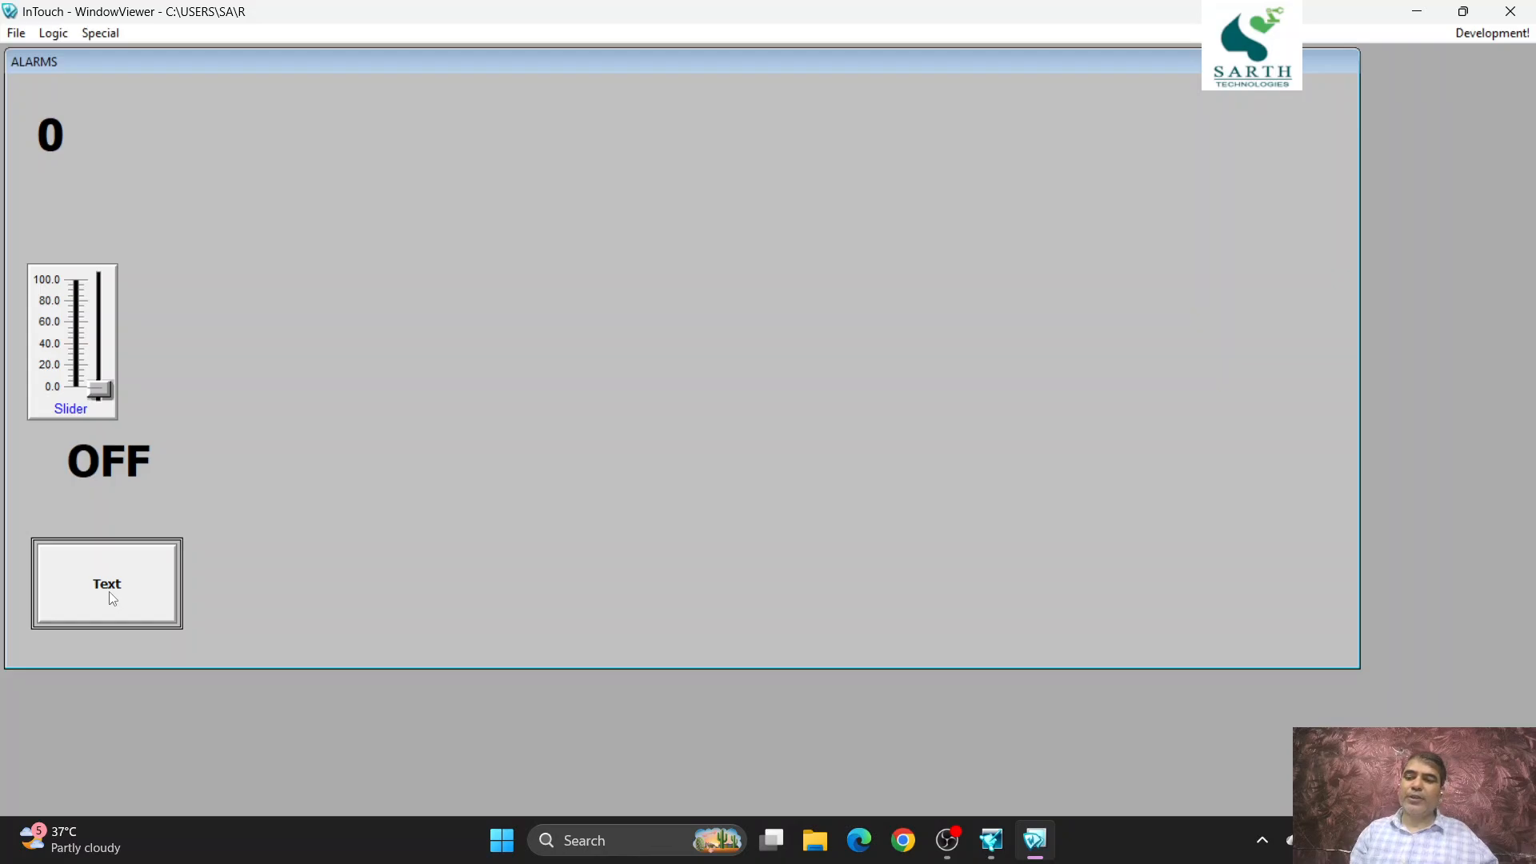
pyautogui.click(112, 597)
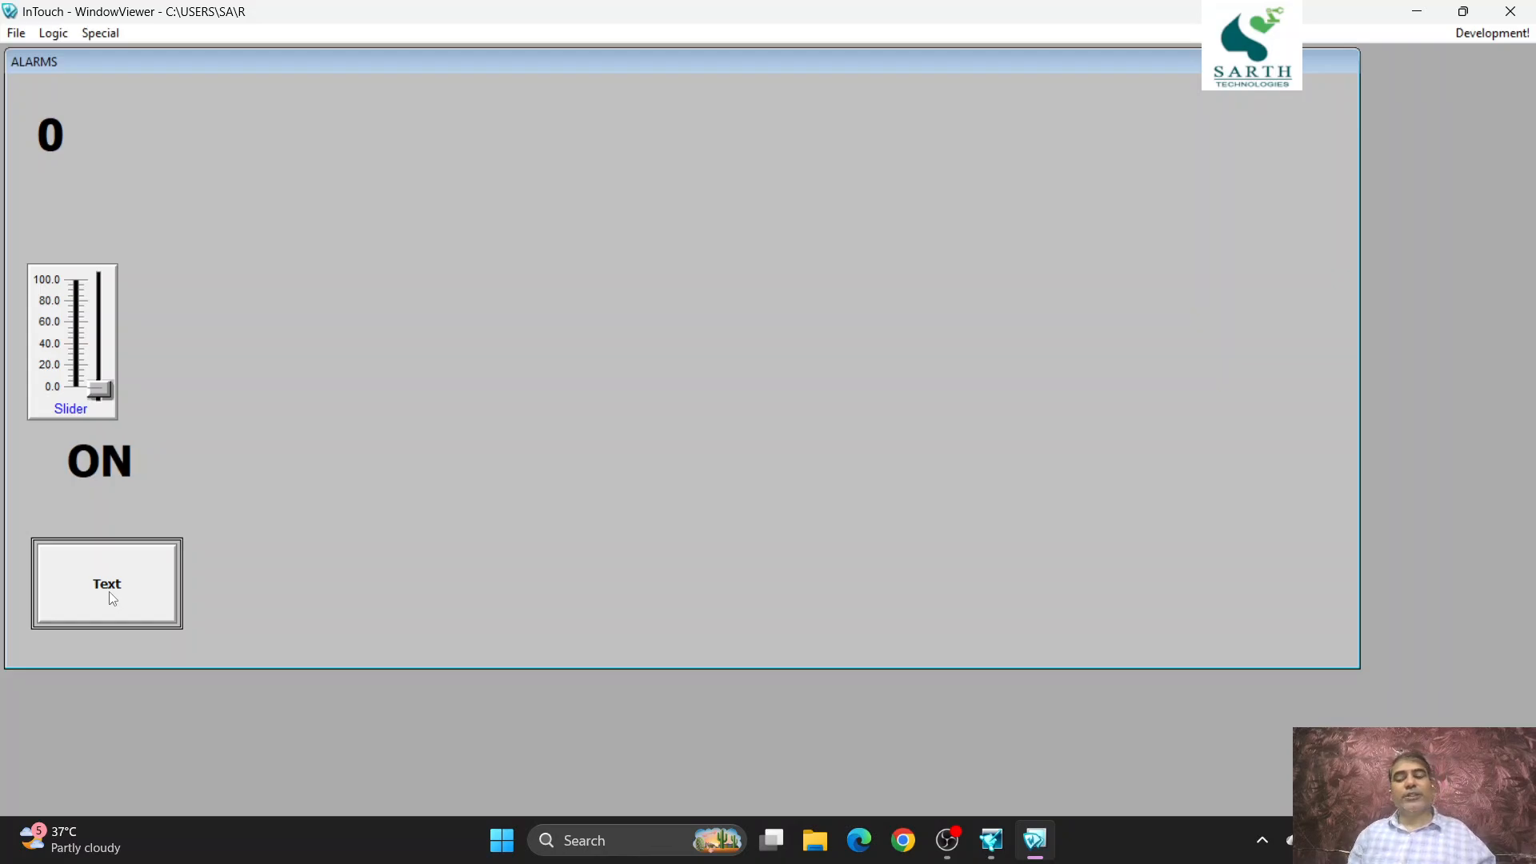
pyautogui.click(112, 598)
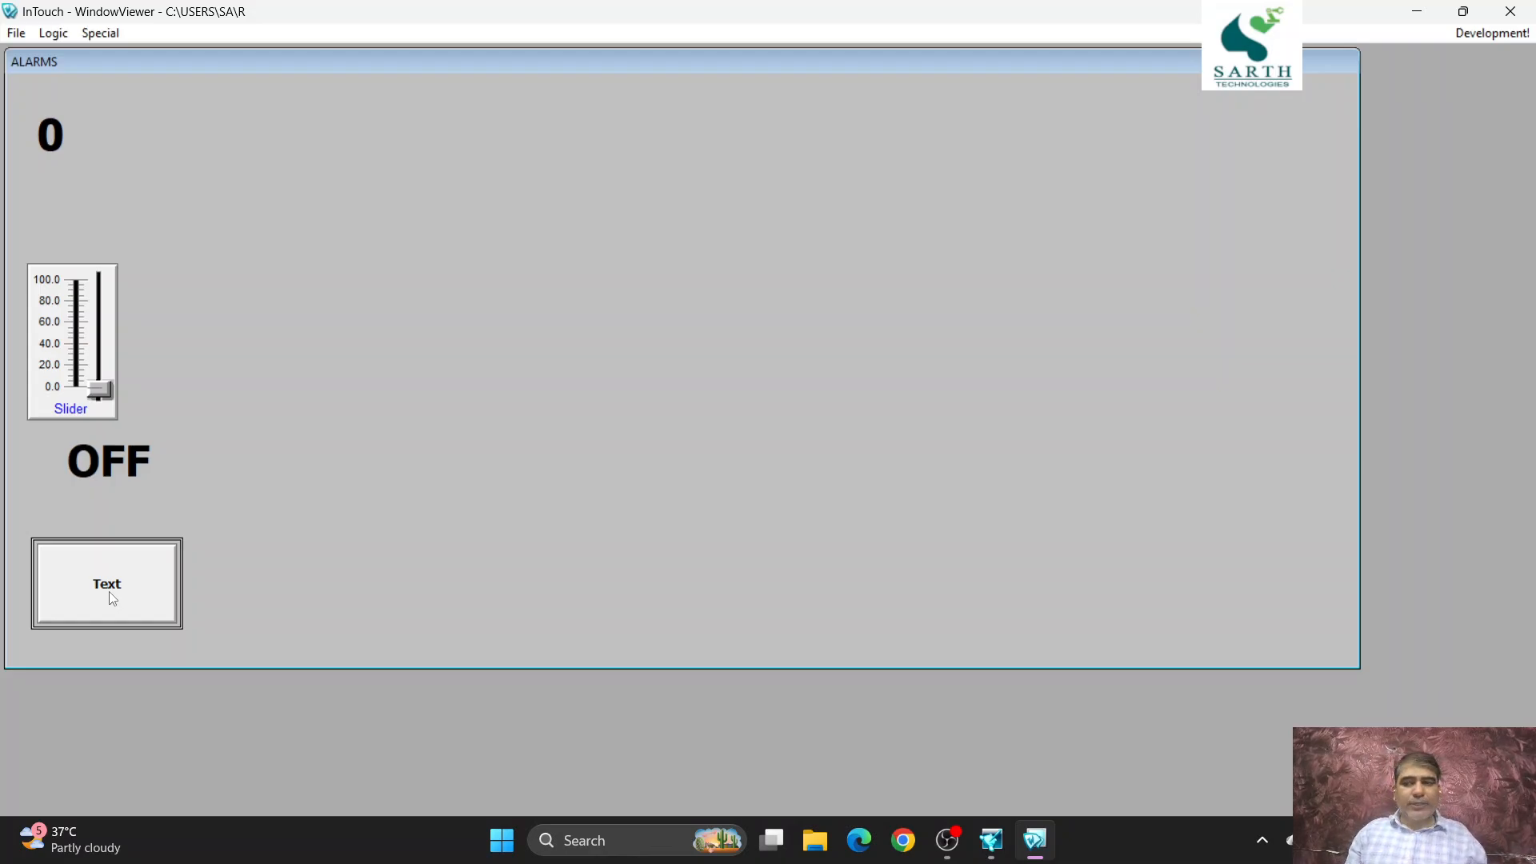
pyautogui.click(1478, 30)
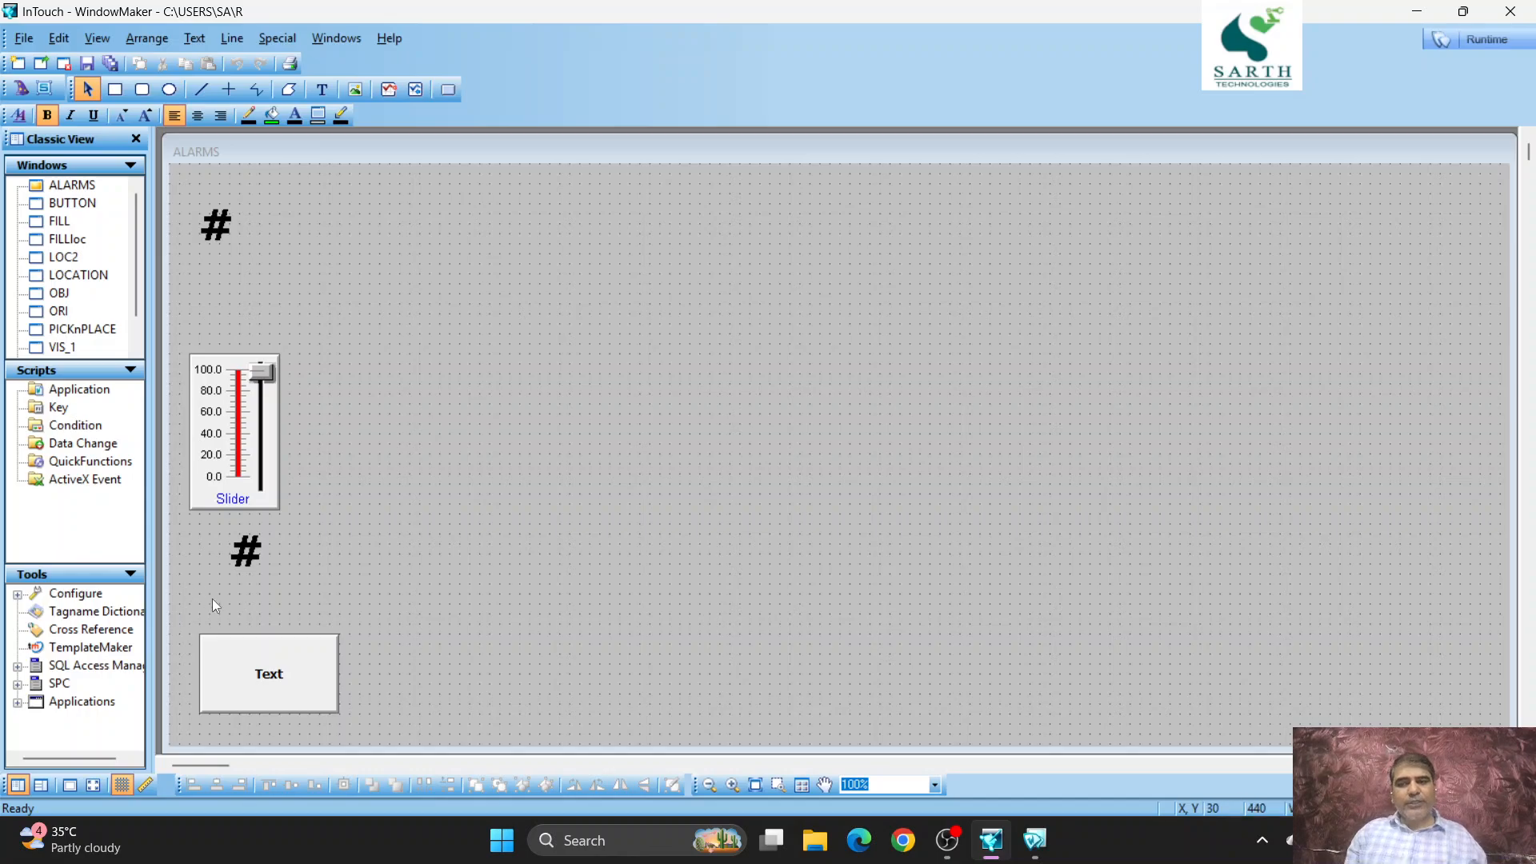
# - View tag D's dictionary definition from the lower # text's discrete value display, and close it without changes
pyautogui.doubleClick(252, 554)
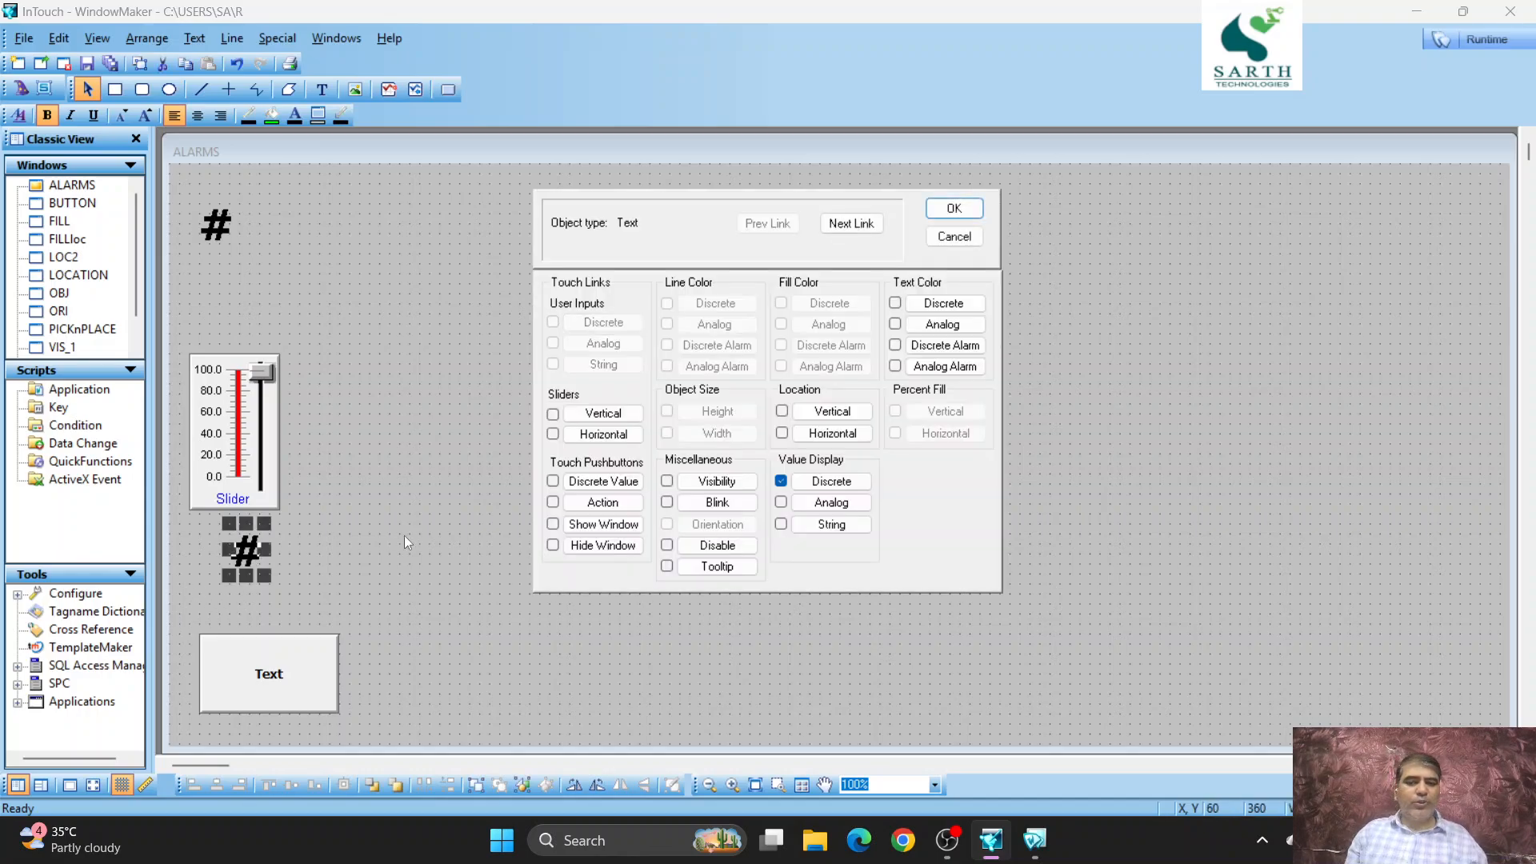
pyautogui.click(828, 482)
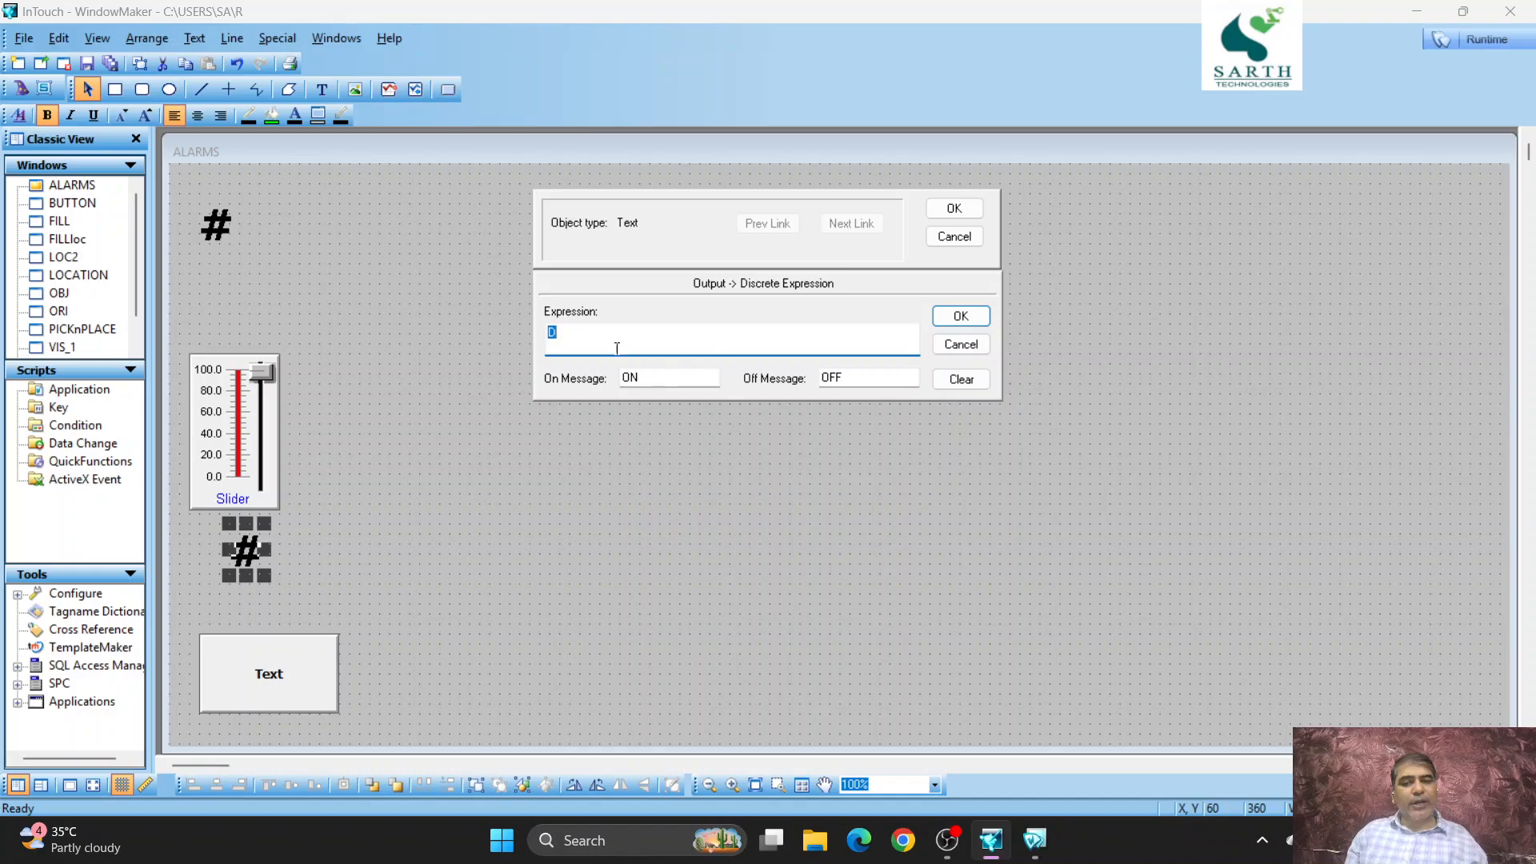
pyautogui.doubleClick(729, 333)
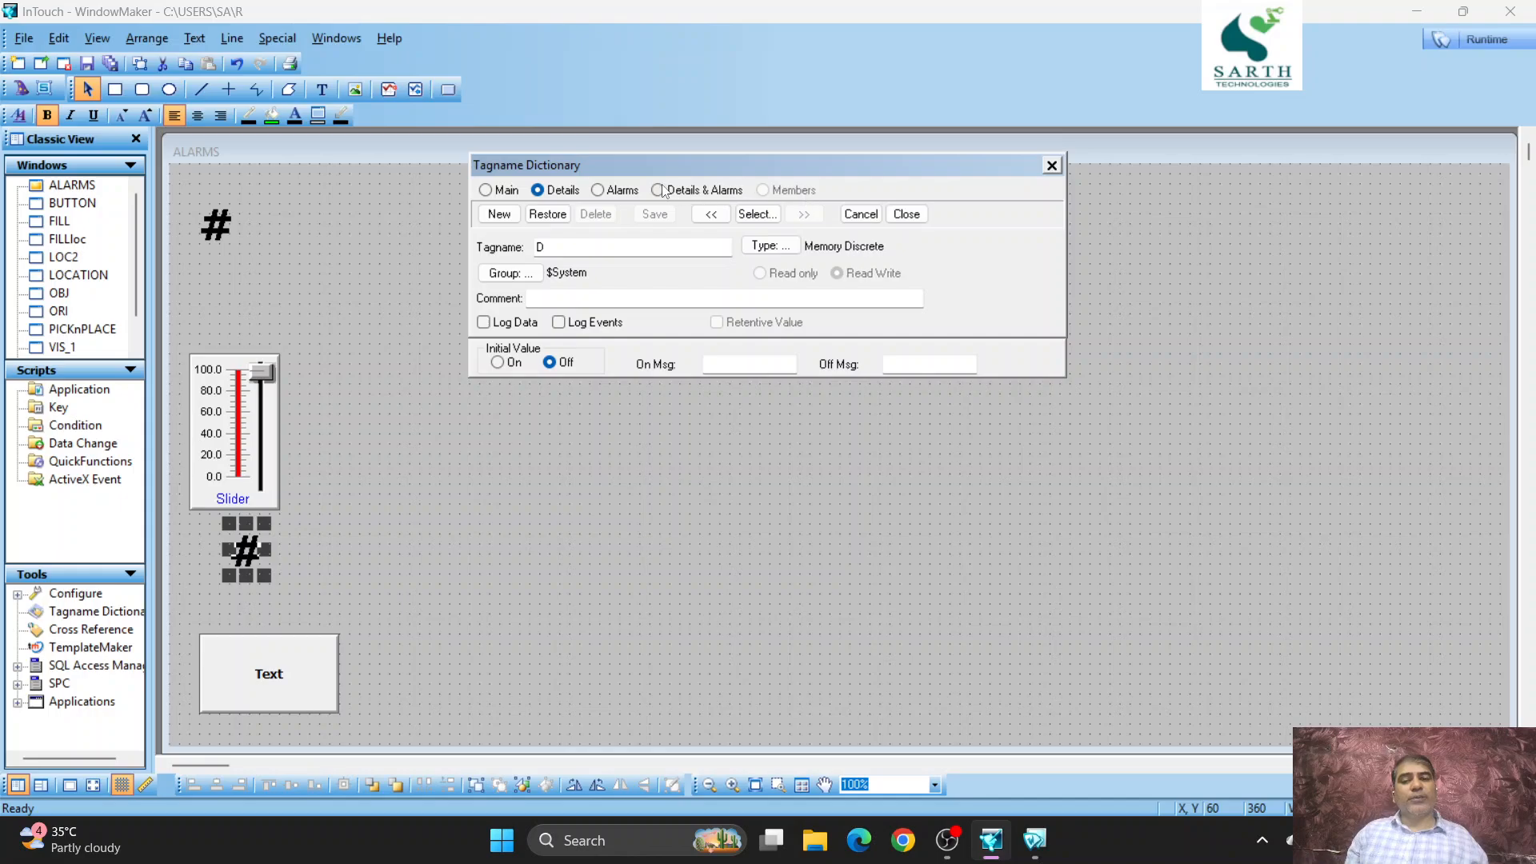
pyautogui.click(888, 219)
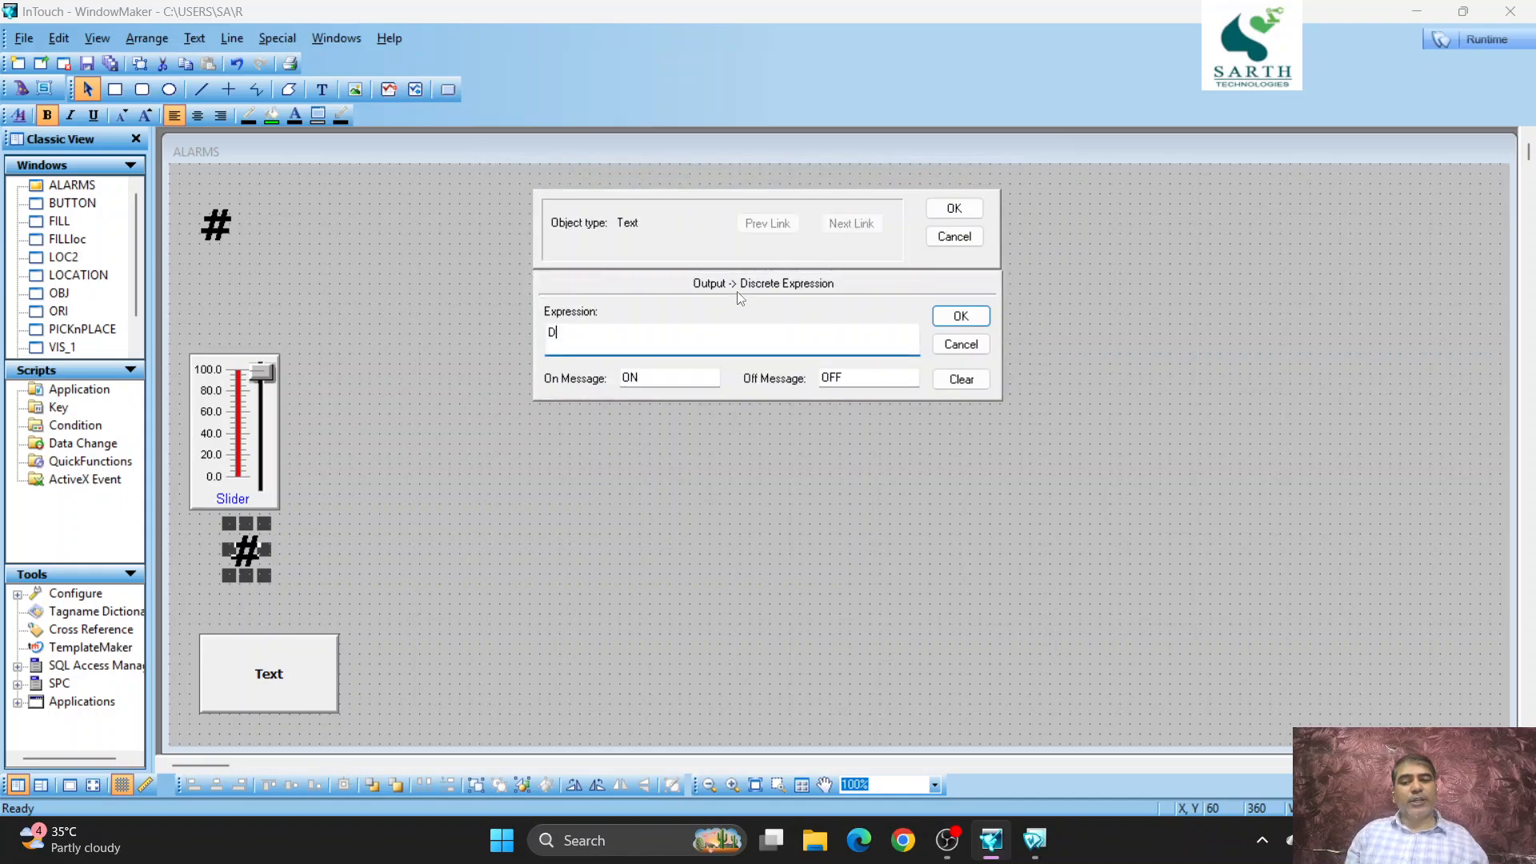
pyautogui.click(954, 243)
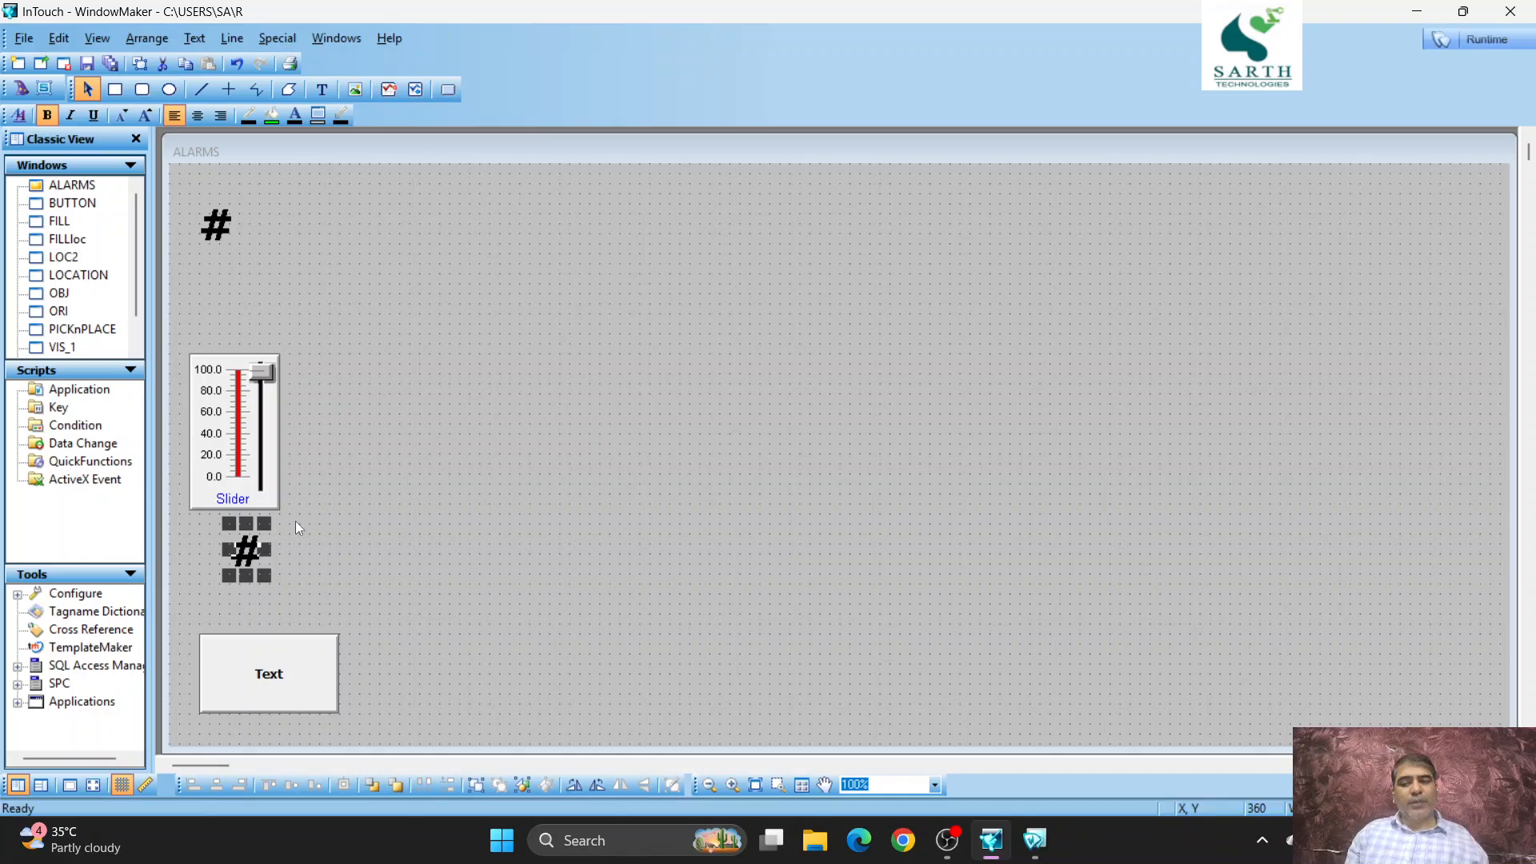
# - Clear the lower # text's discrete display expression and reselect the local memory discrete tag D for it
pyautogui.doubleClick(255, 543)
pyautogui.click(832, 481)
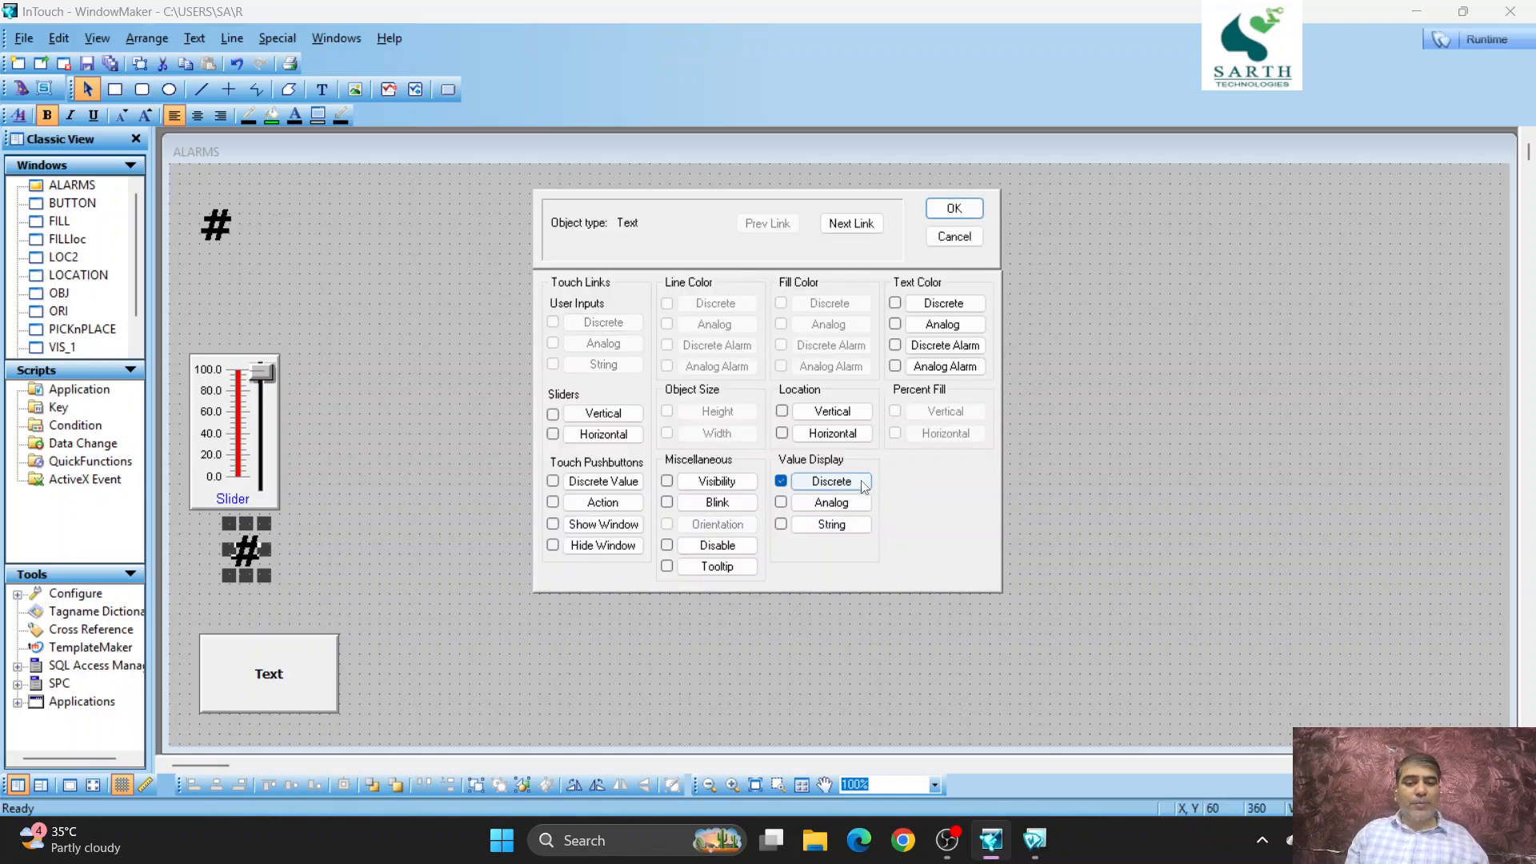
pyautogui.click(648, 336)
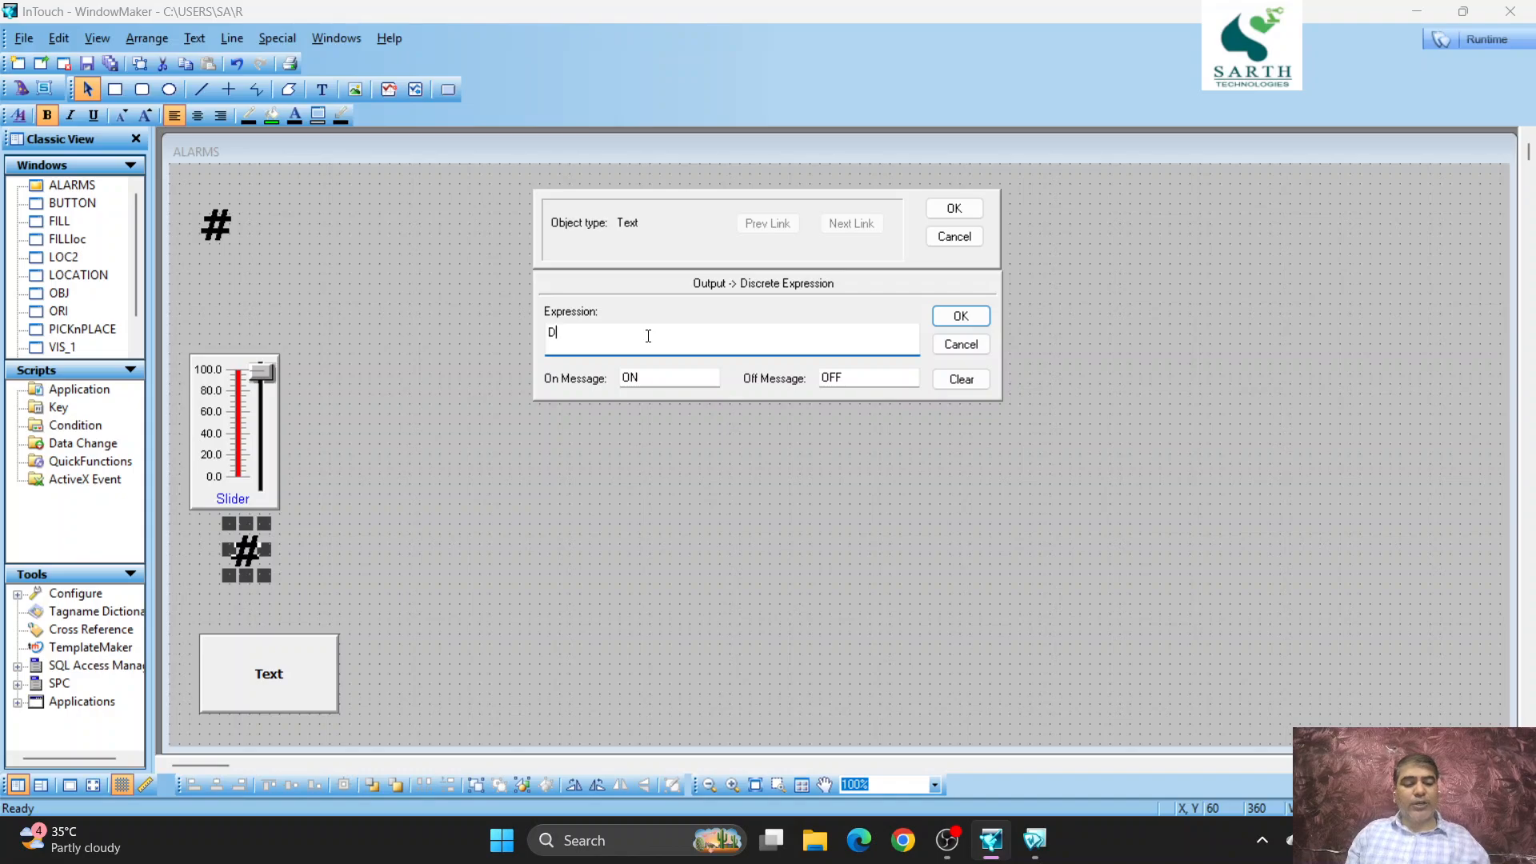
pyautogui.press('BackSpace')
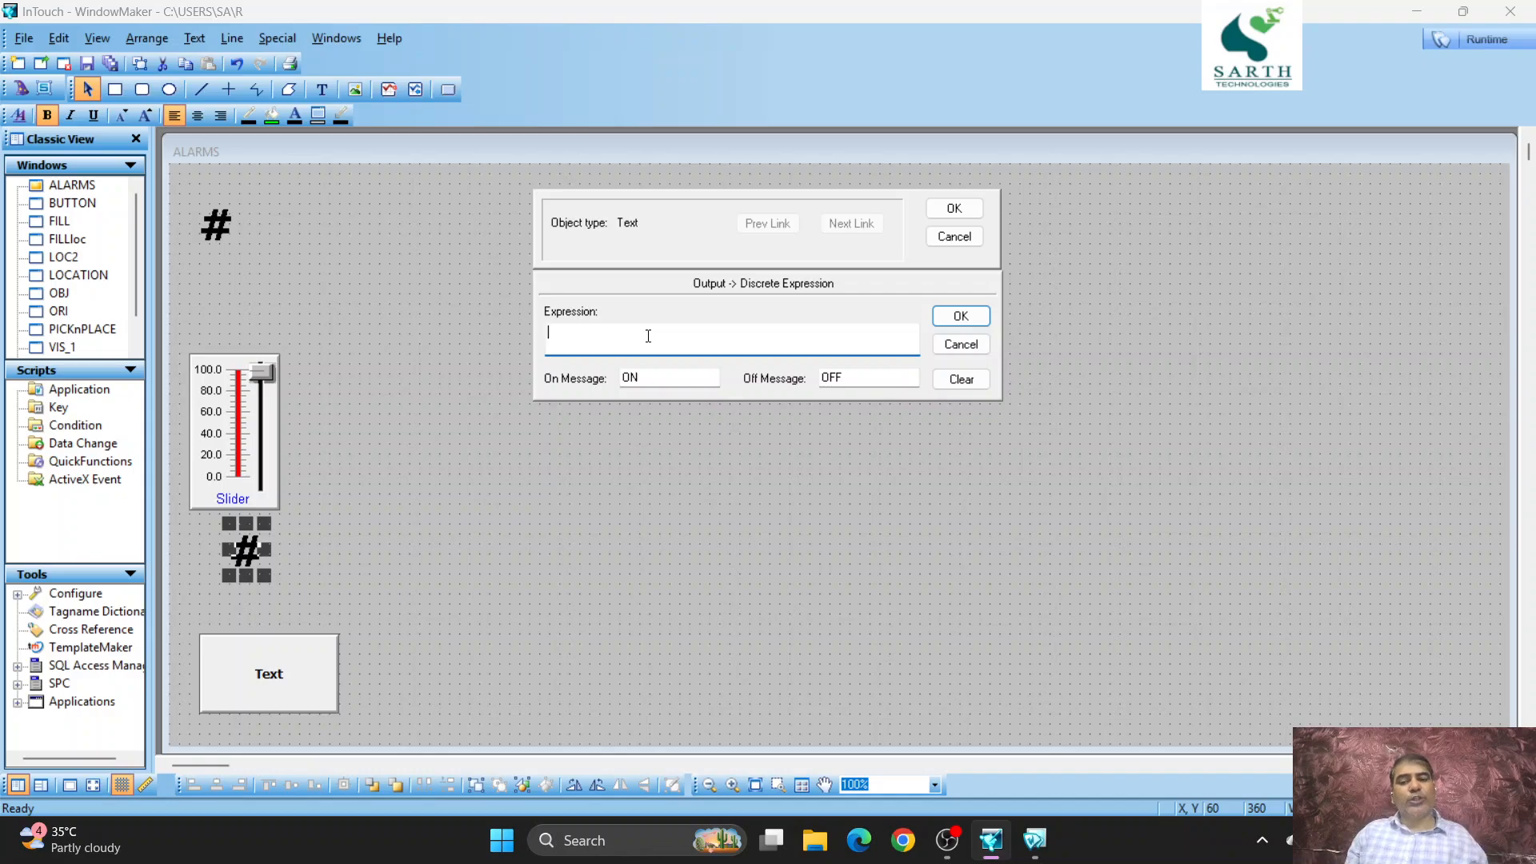
pyautogui.doubleClick(648, 335)
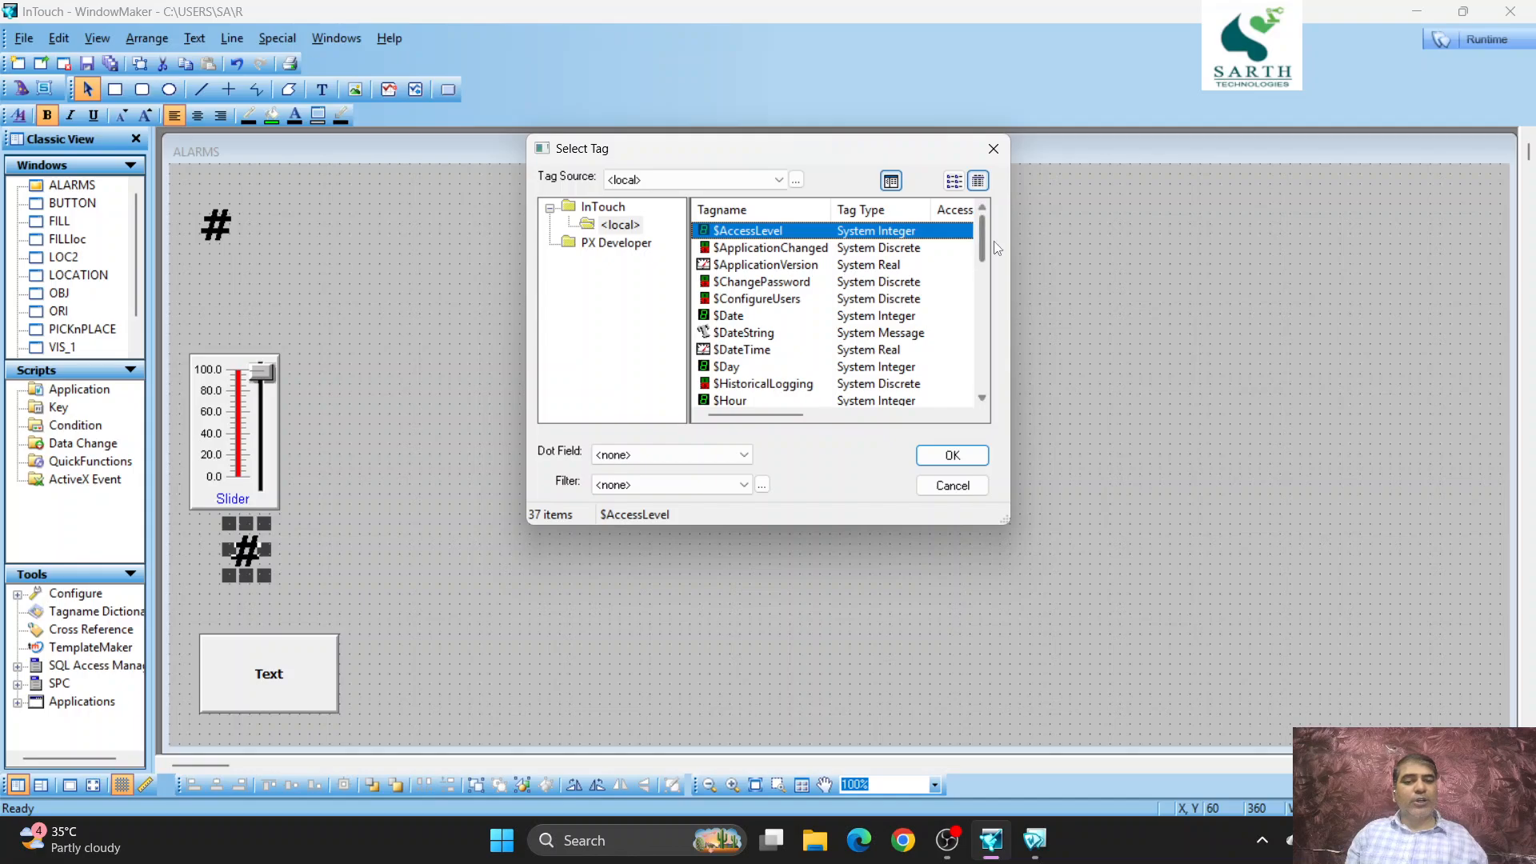
pyautogui.moveTo(982, 240); pyautogui.dragTo(971, 398)
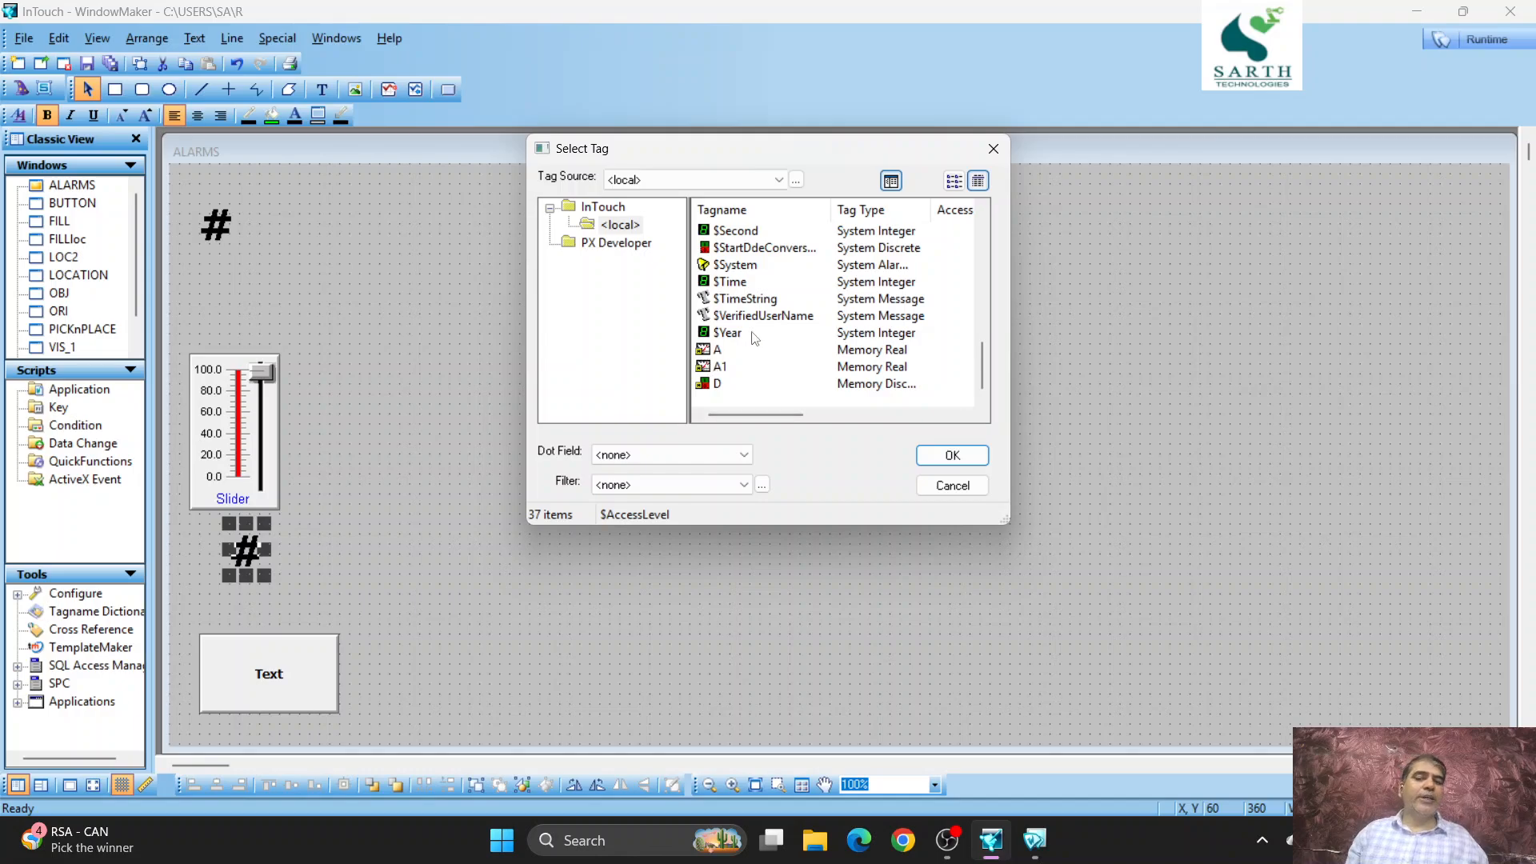
pyautogui.click(718, 384)
pyautogui.click(950, 458)
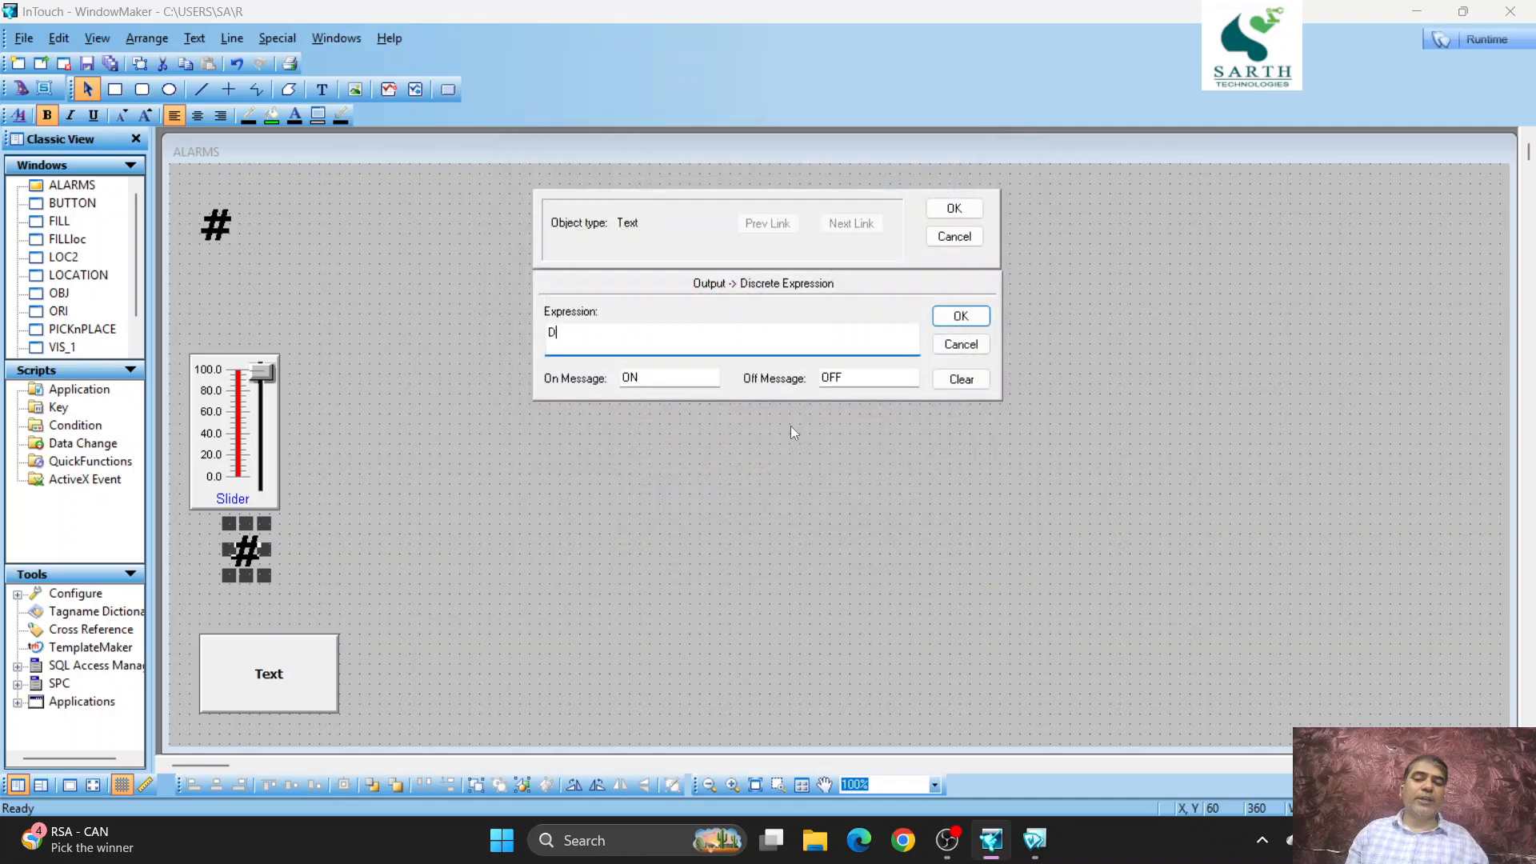
# - Open tag D's dictionary definition and examine its main, details and alarm settings
pyautogui.doubleClick(683, 334)
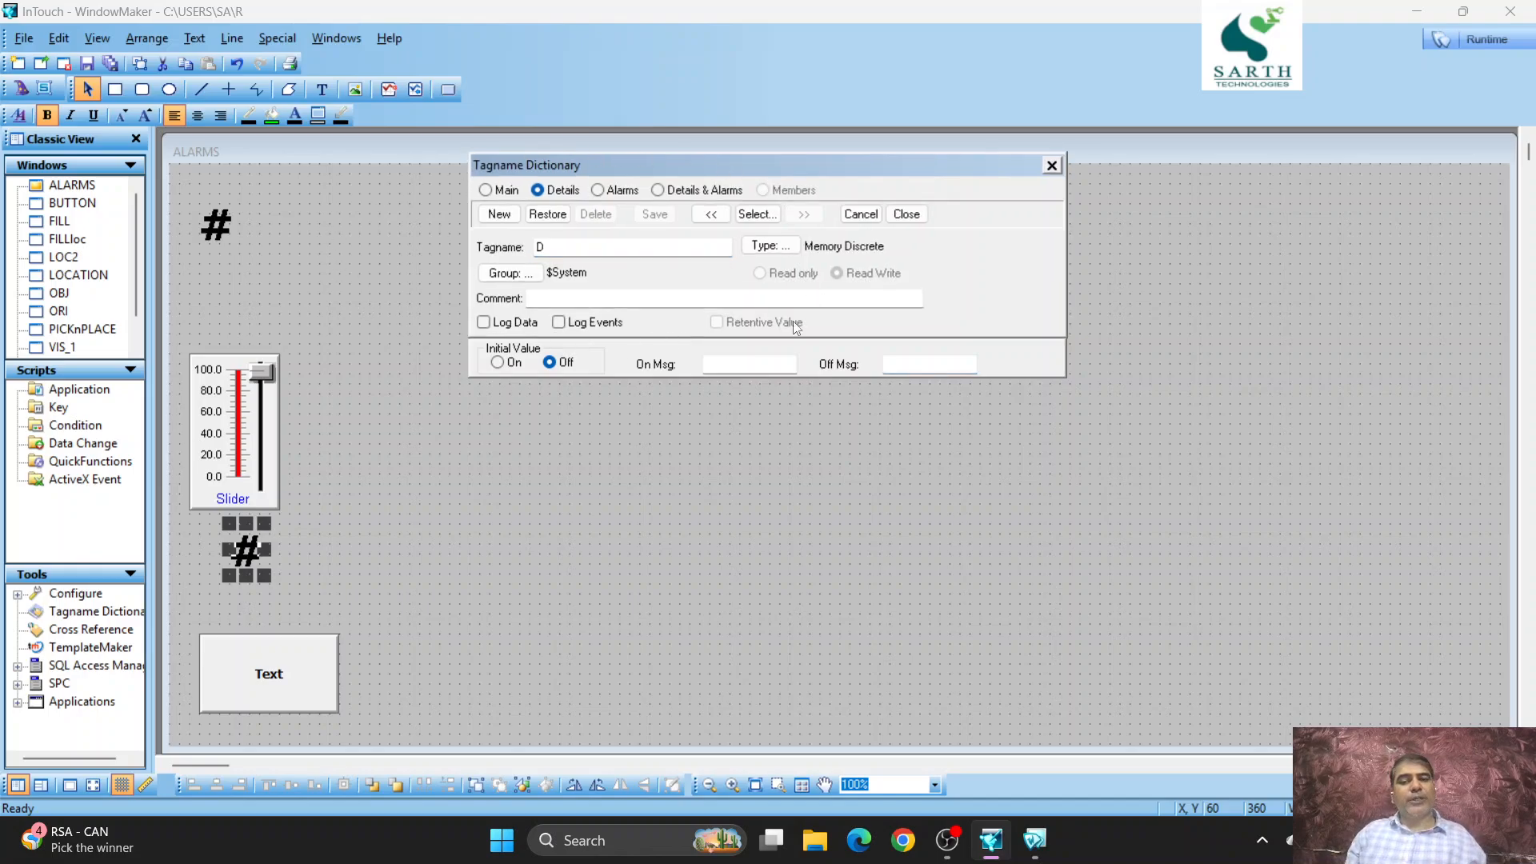
pyautogui.moveTo(732, 162); pyautogui.dragTo(877, 173)
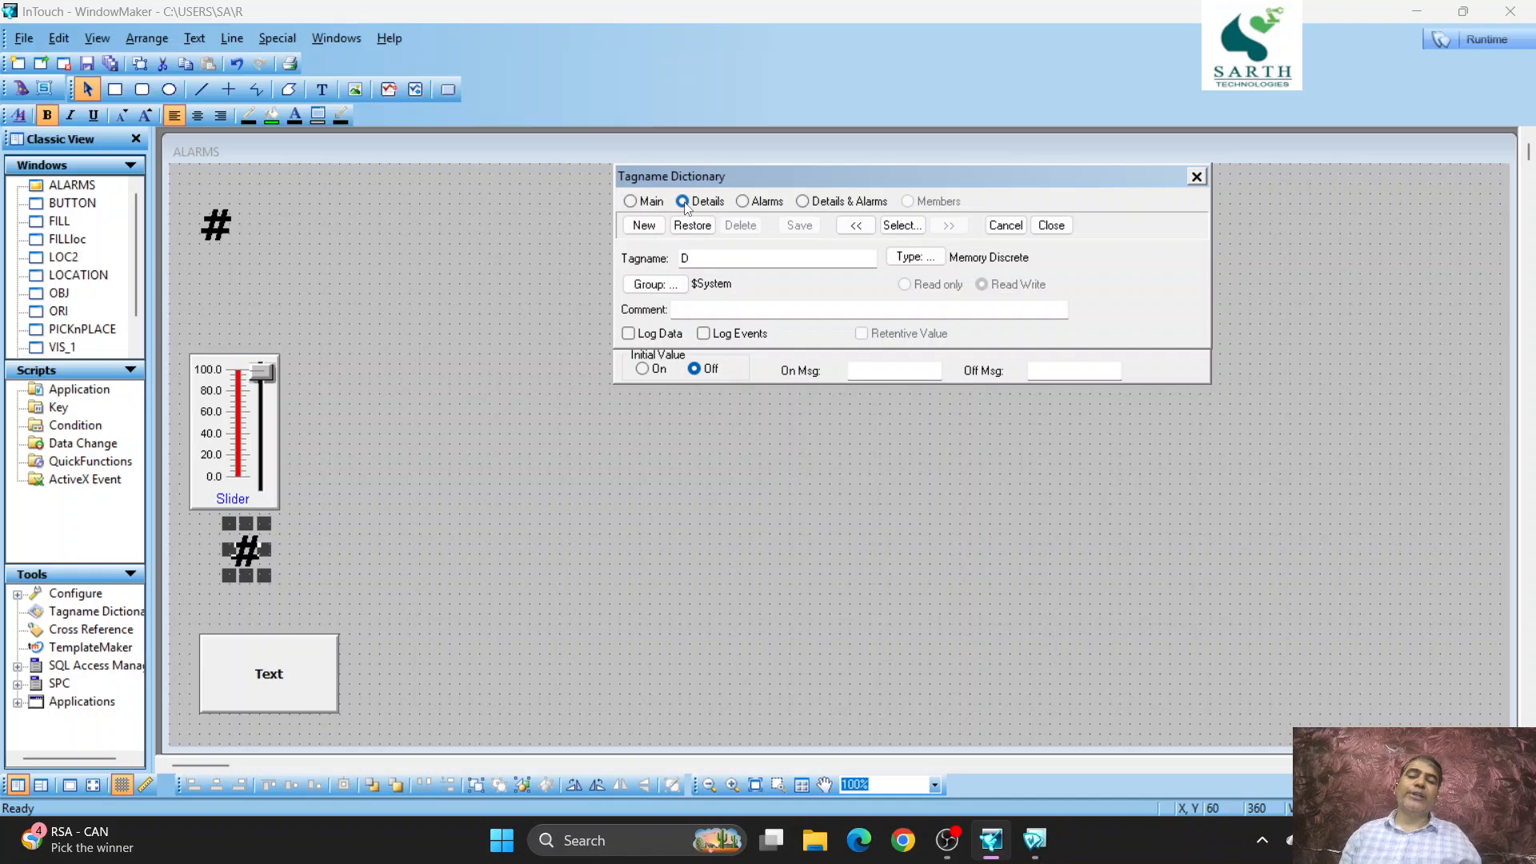
pyautogui.click(629, 201)
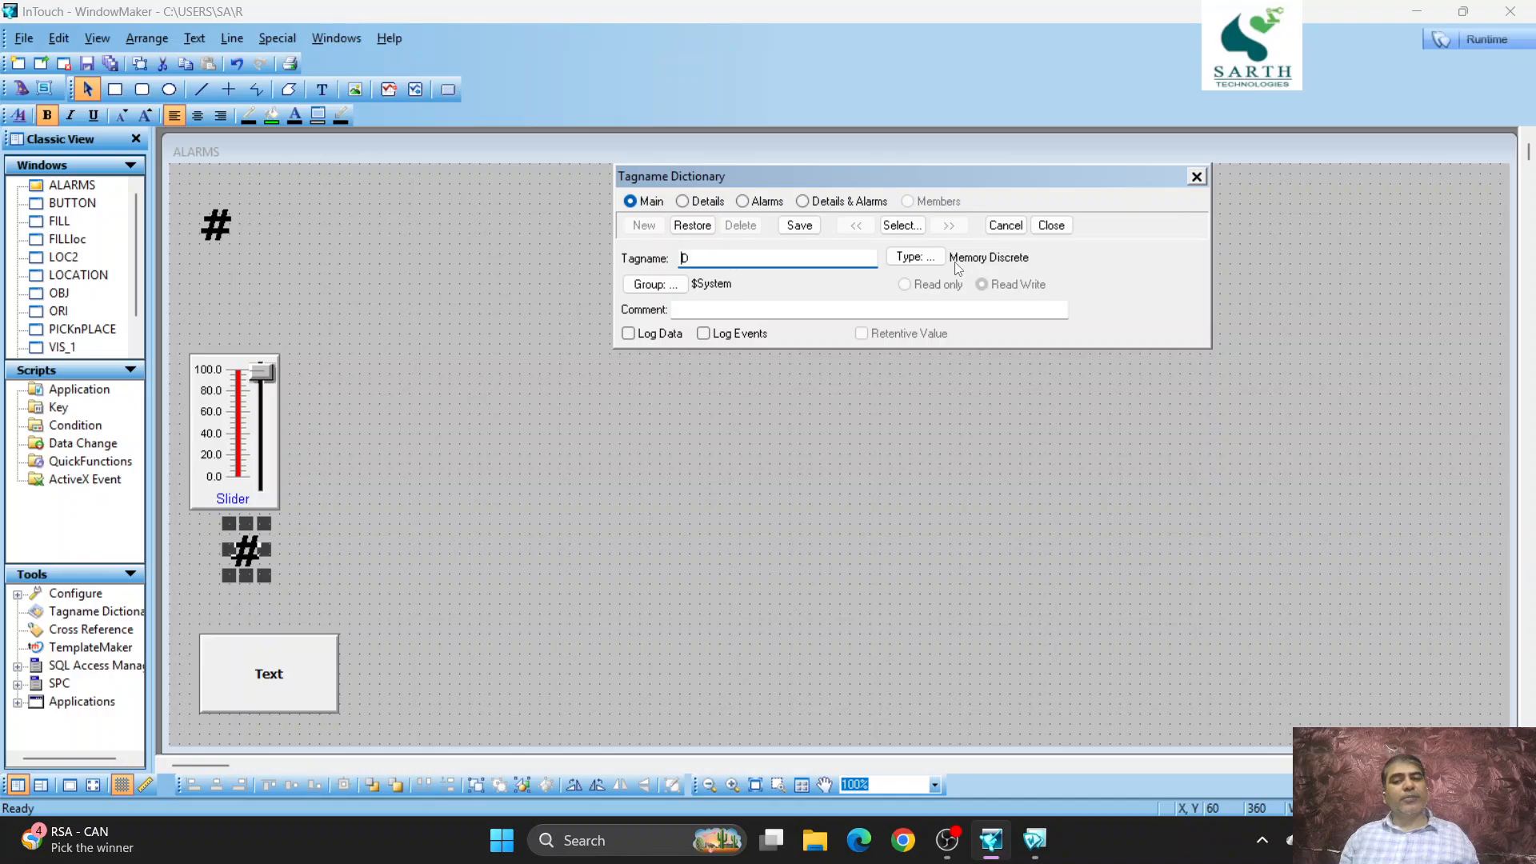
pyautogui.click(683, 201)
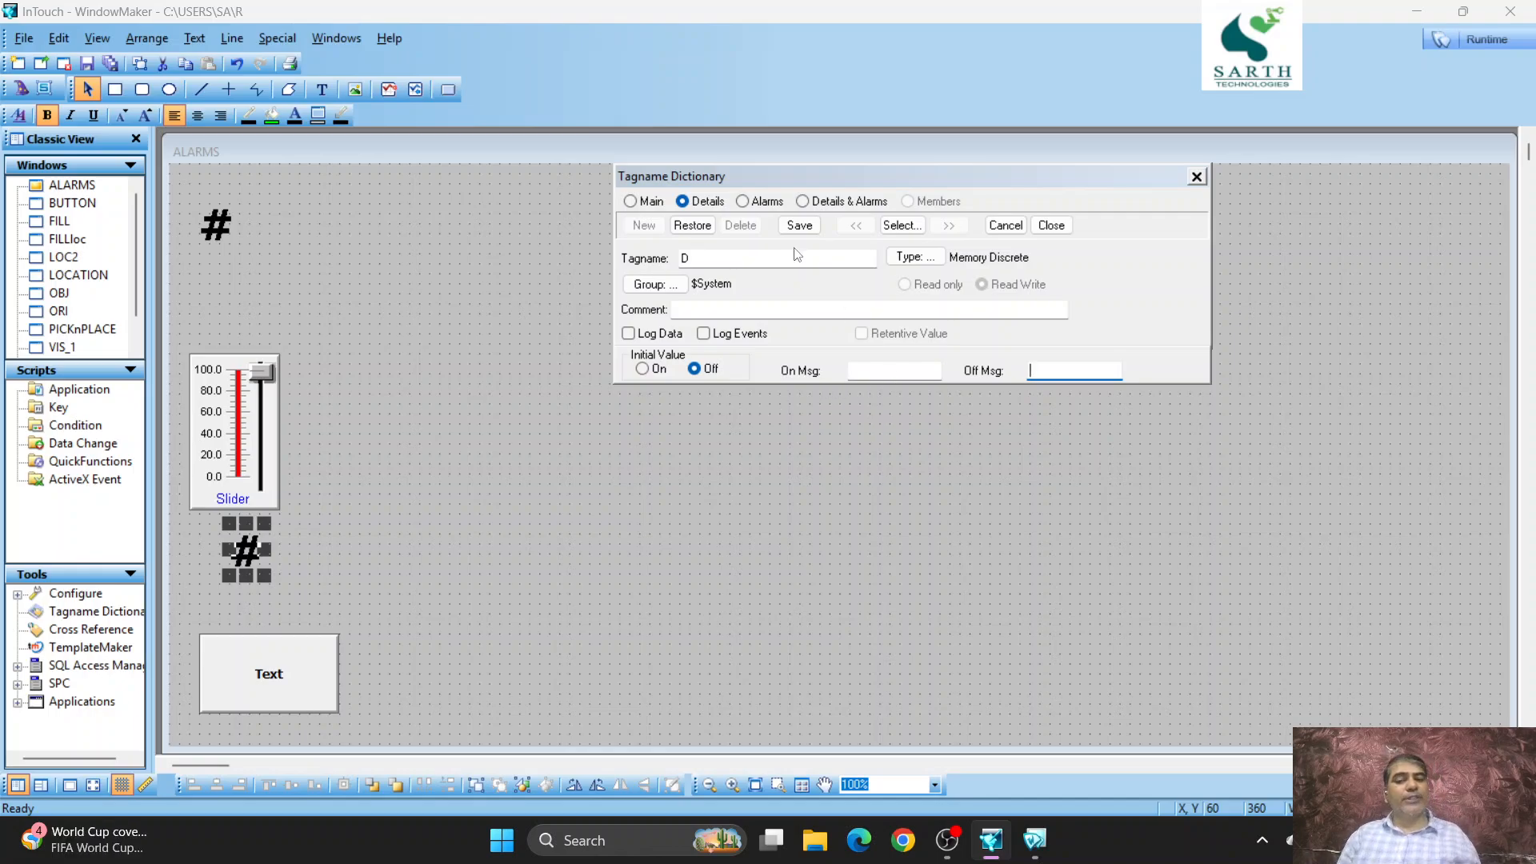
pyautogui.click(742, 203)
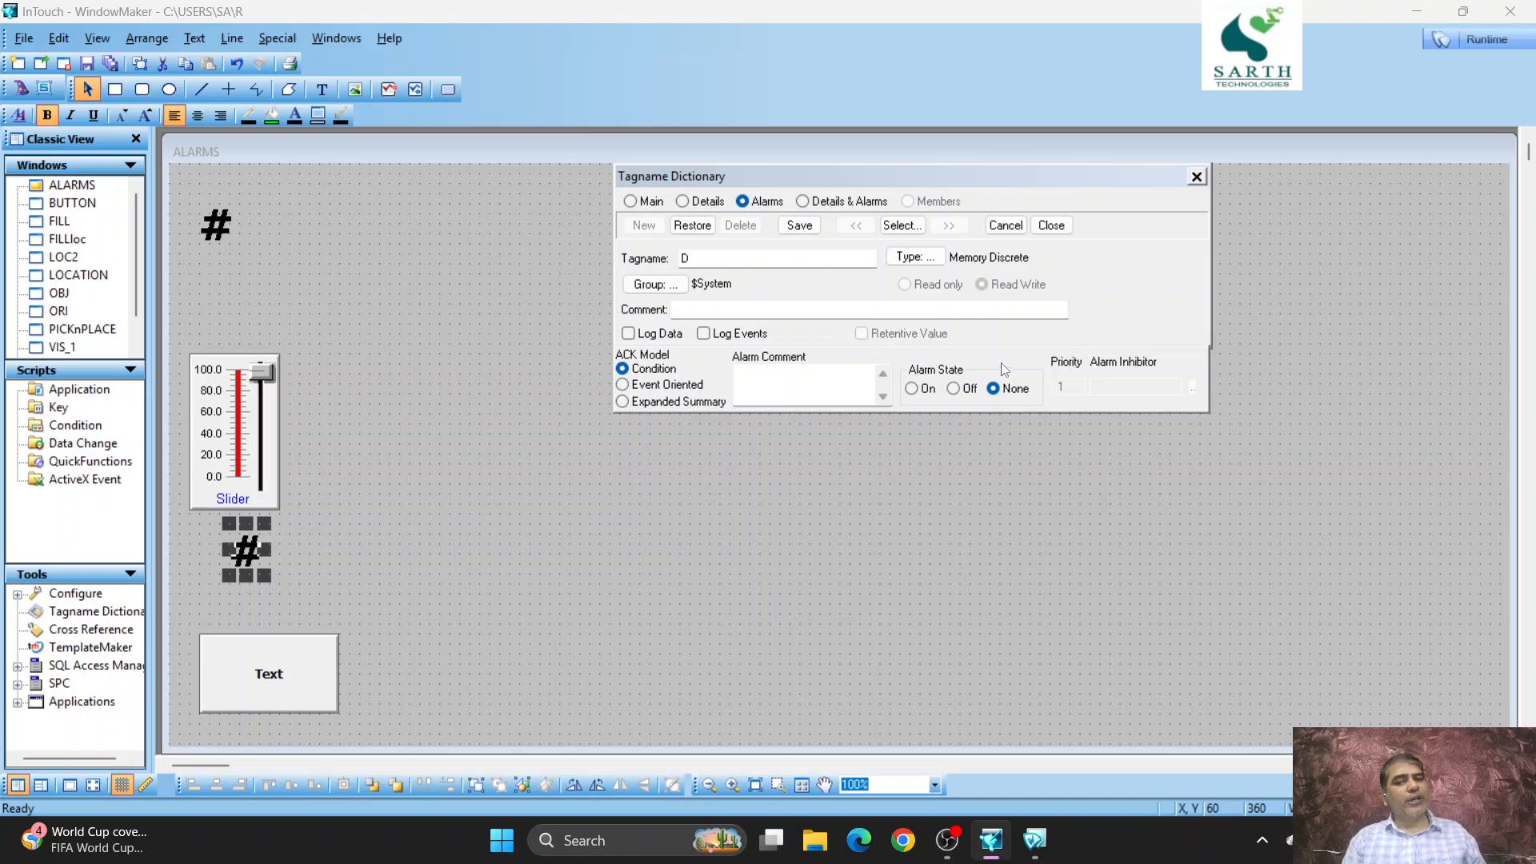
pyautogui.click(802, 202)
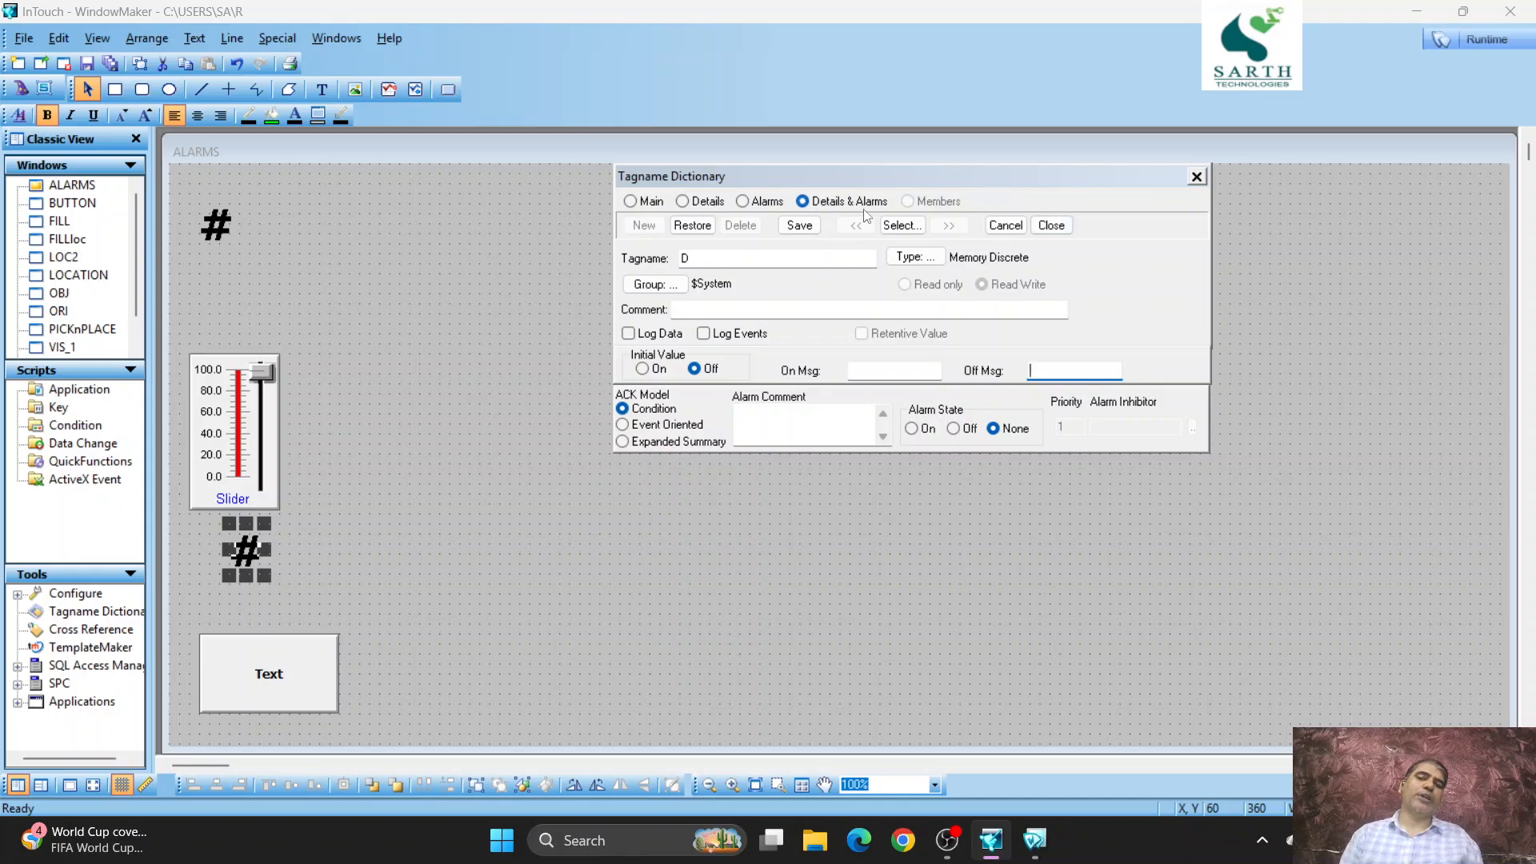
pyautogui.click(682, 201)
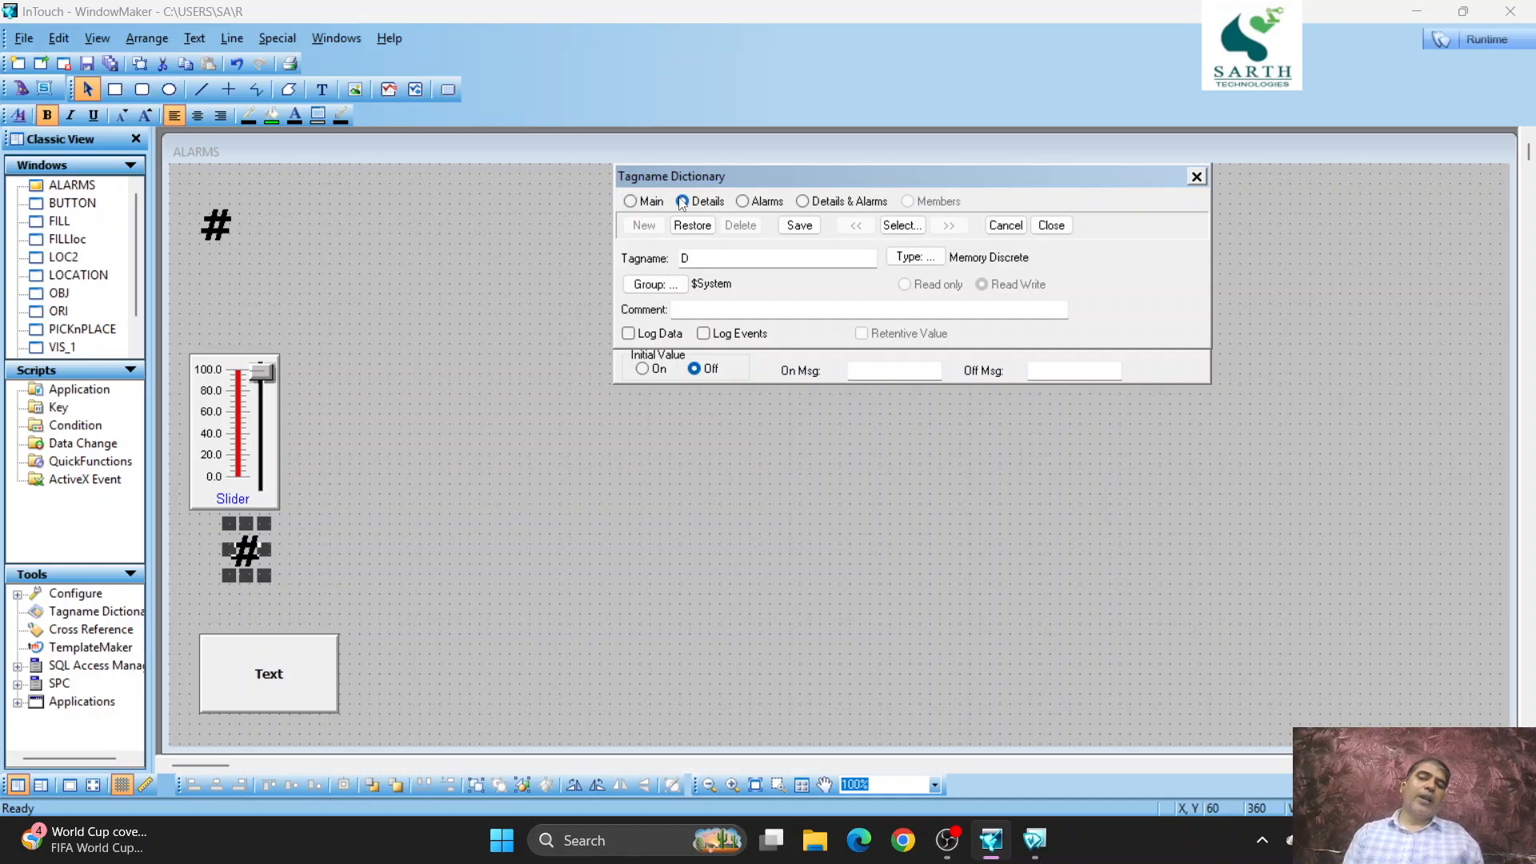
pyautogui.click(743, 205)
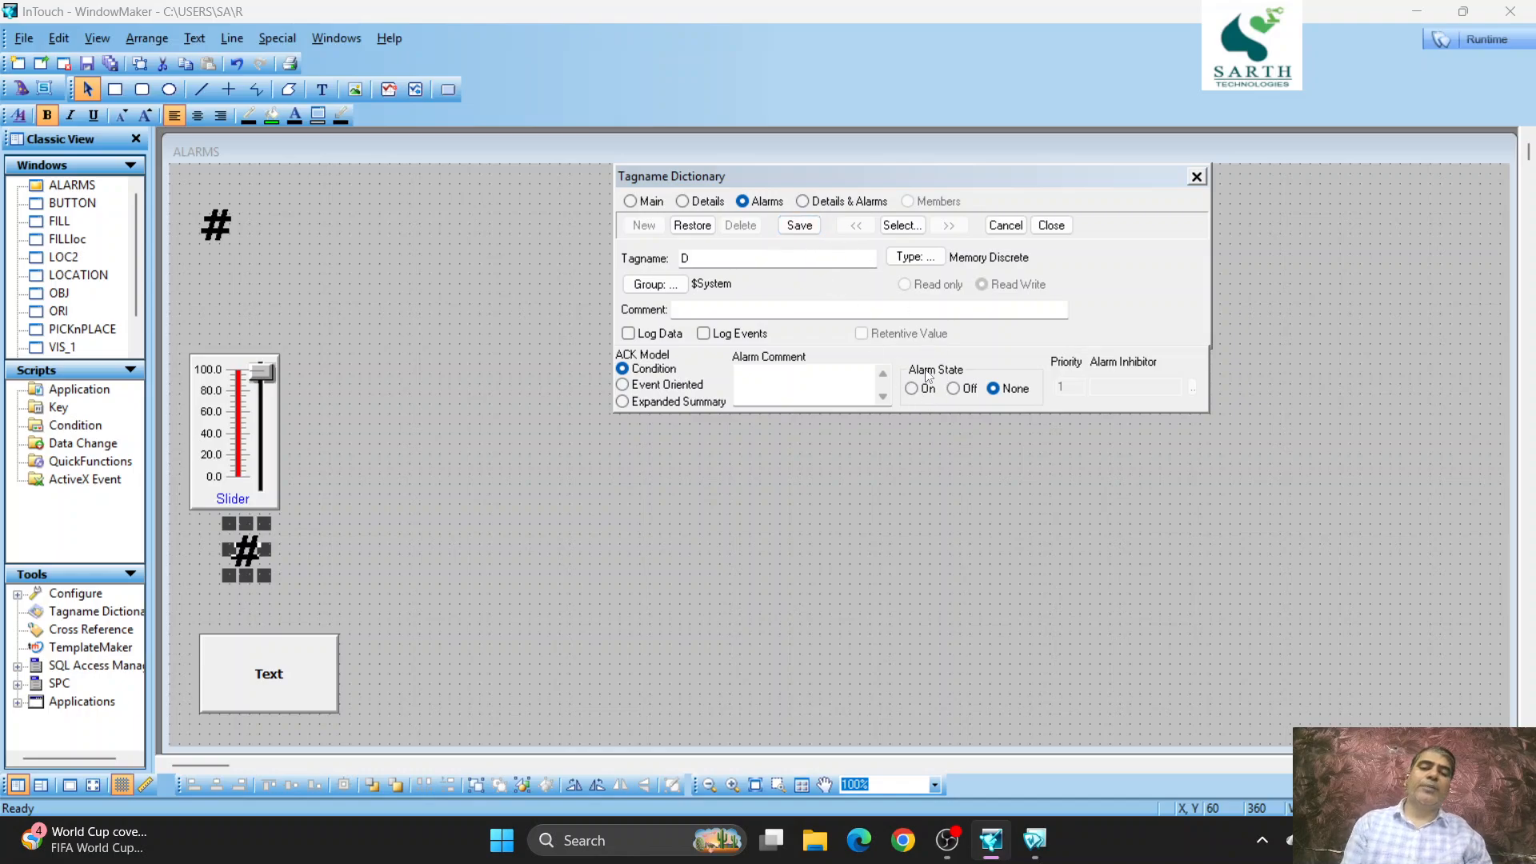
# - Save tag D's dictionary definition and accept the lower # text's discrete display settings
pyautogui.click(800, 227)
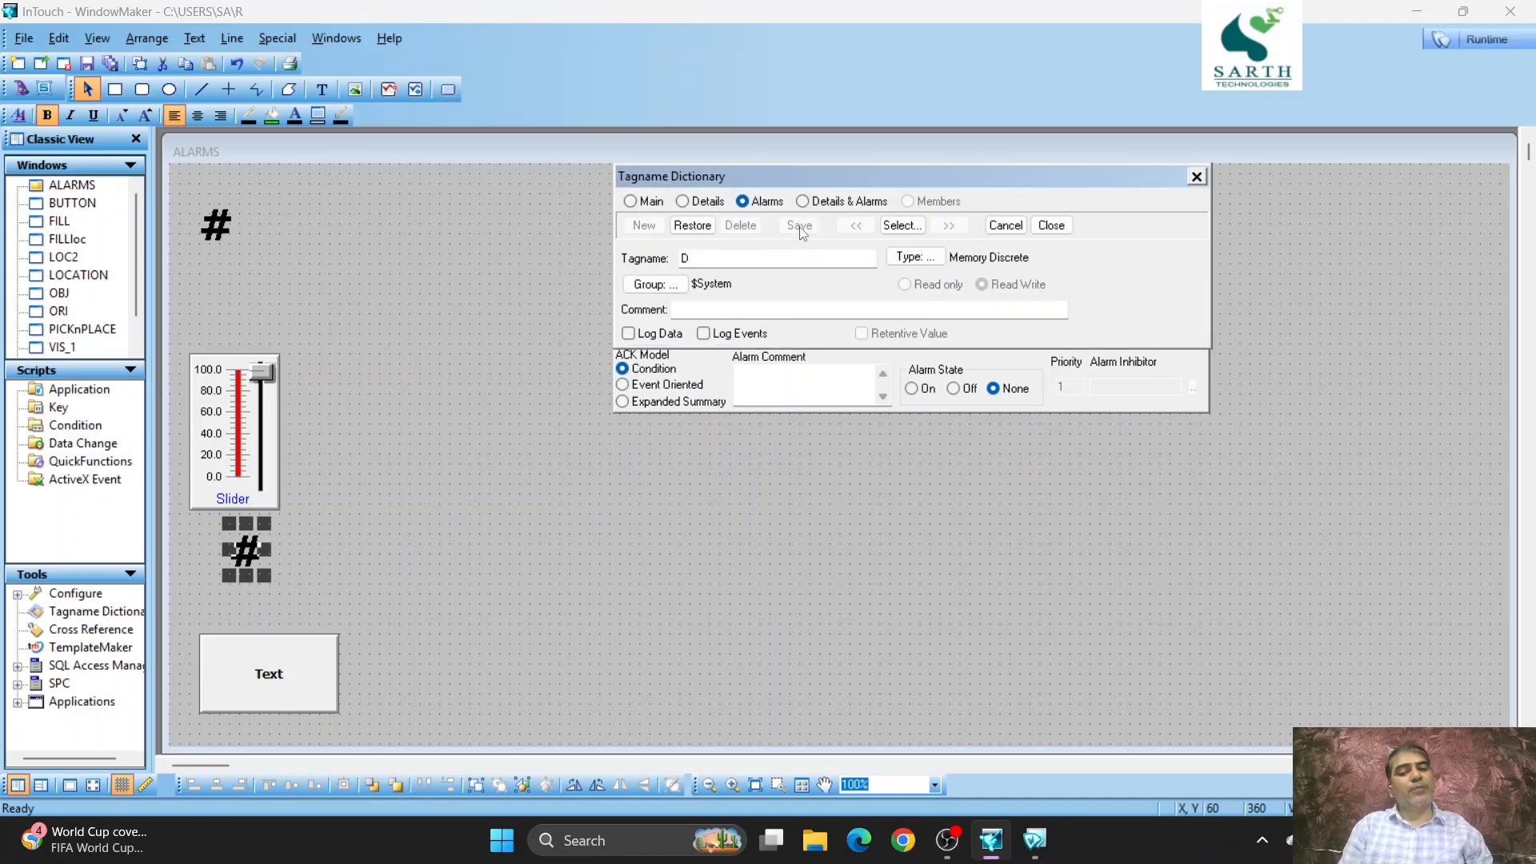
pyautogui.click(1050, 225)
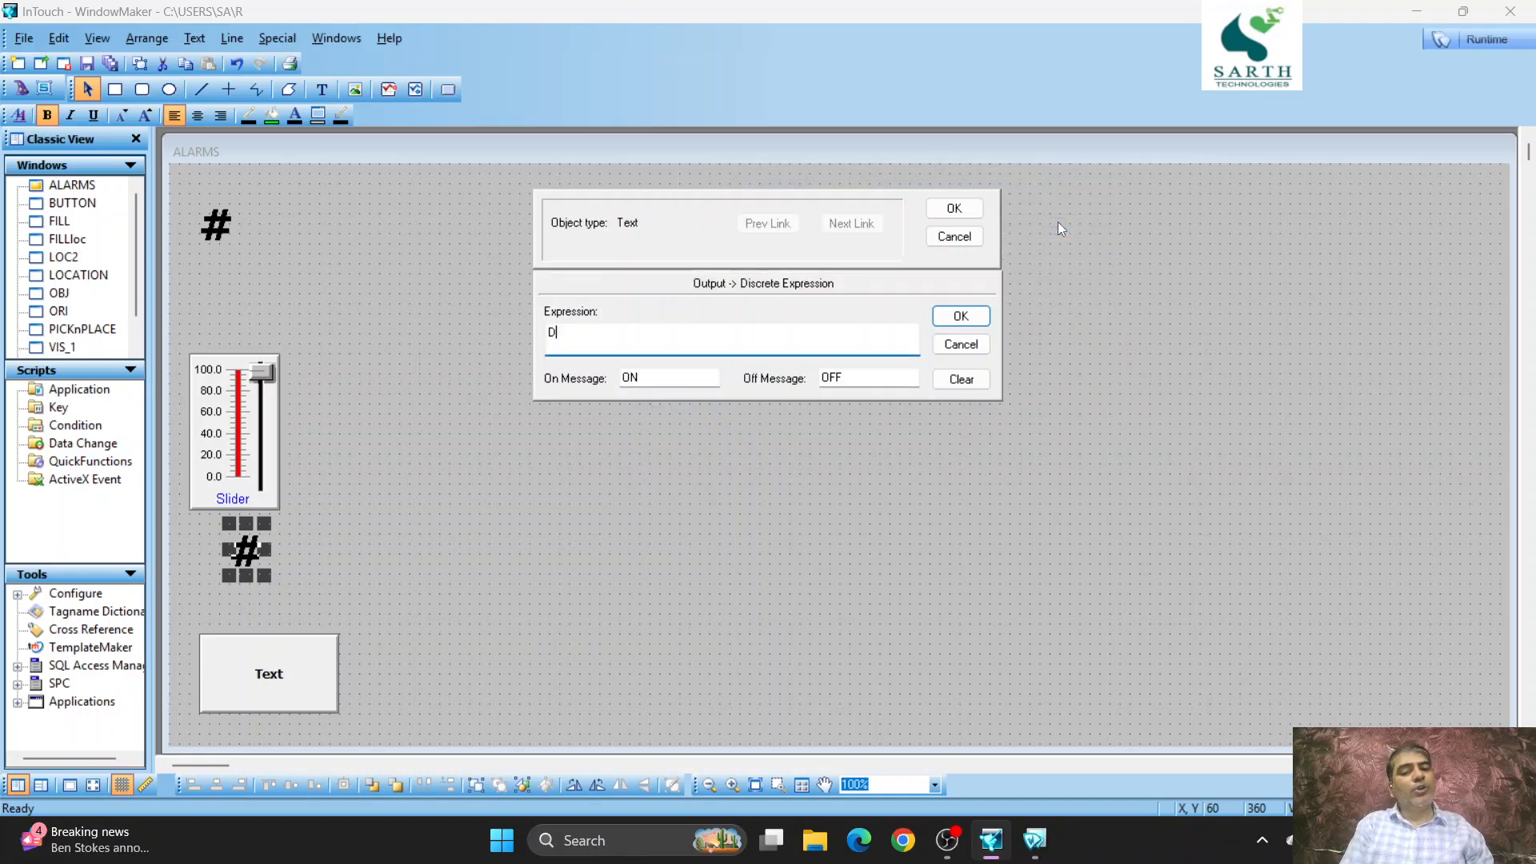
pyautogui.click(953, 210)
# - Test the toggle button in Runtime by switching tag D on and off, and return to development
pyautogui.click(1486, 41)
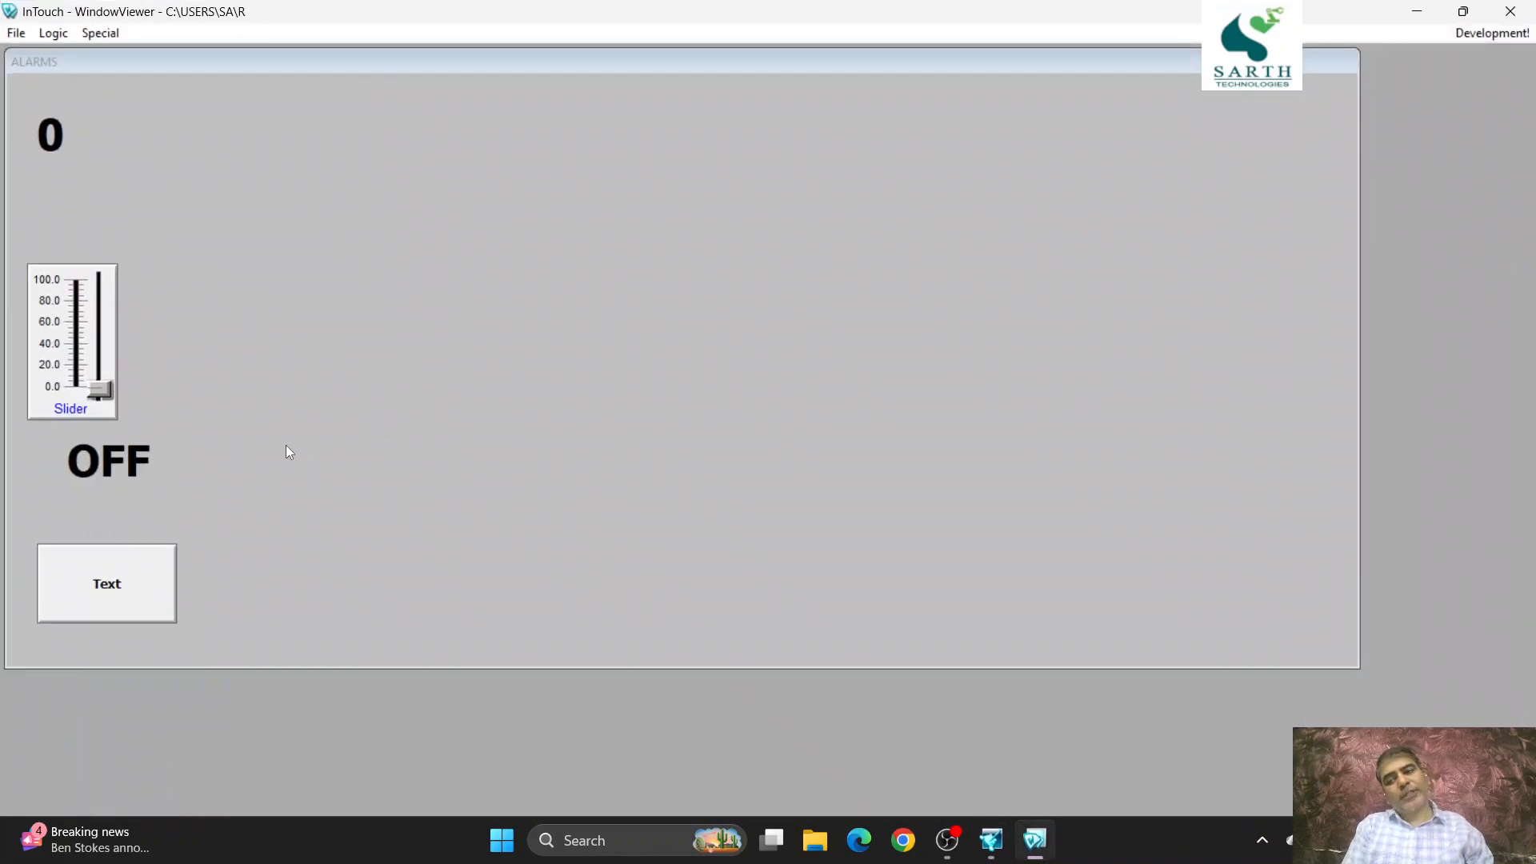
pyautogui.click(123, 574)
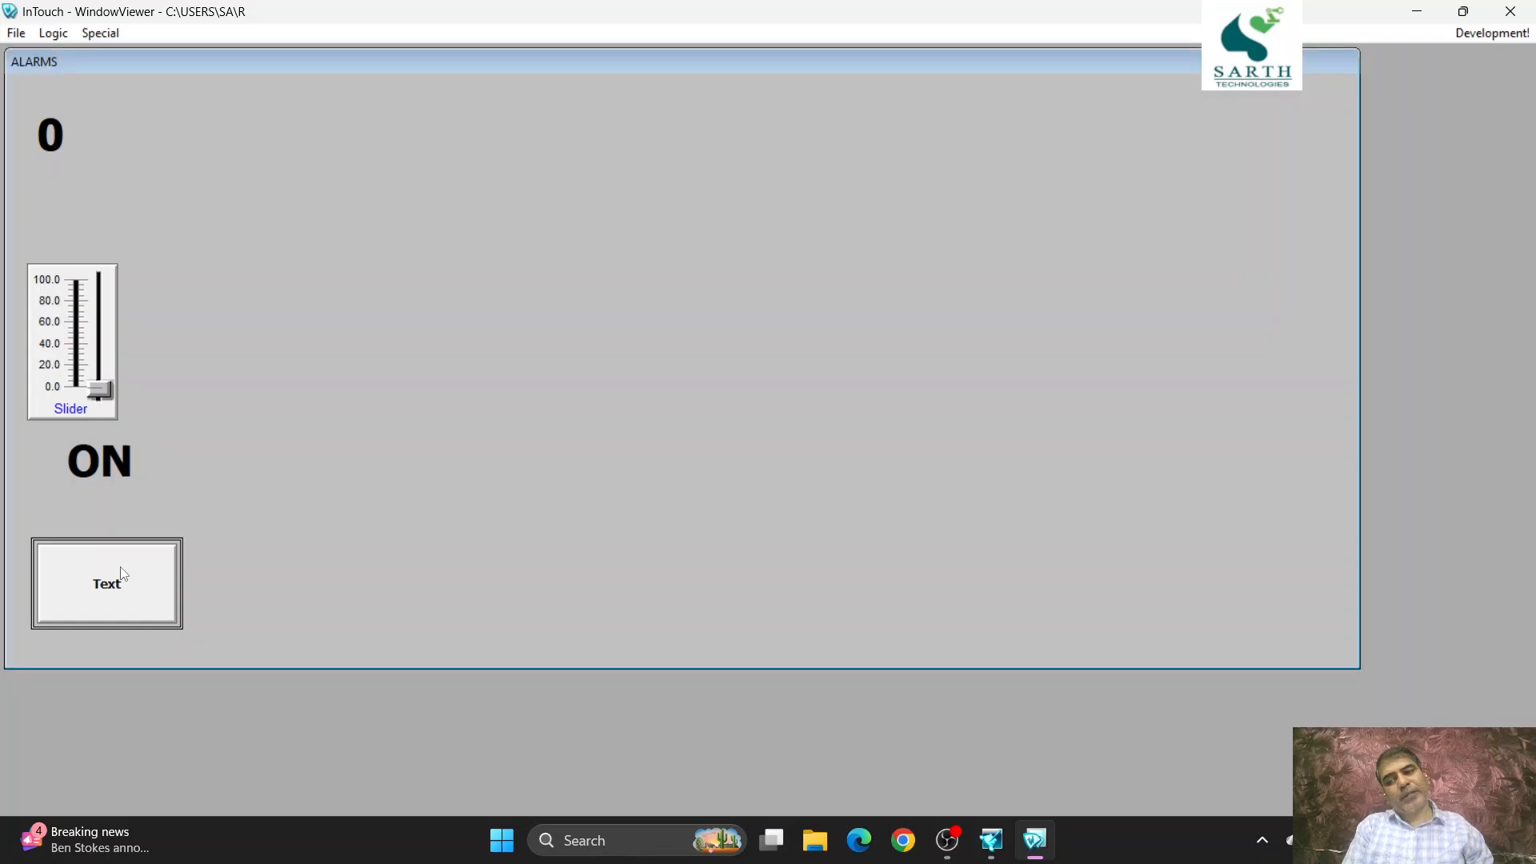
pyautogui.click(123, 574)
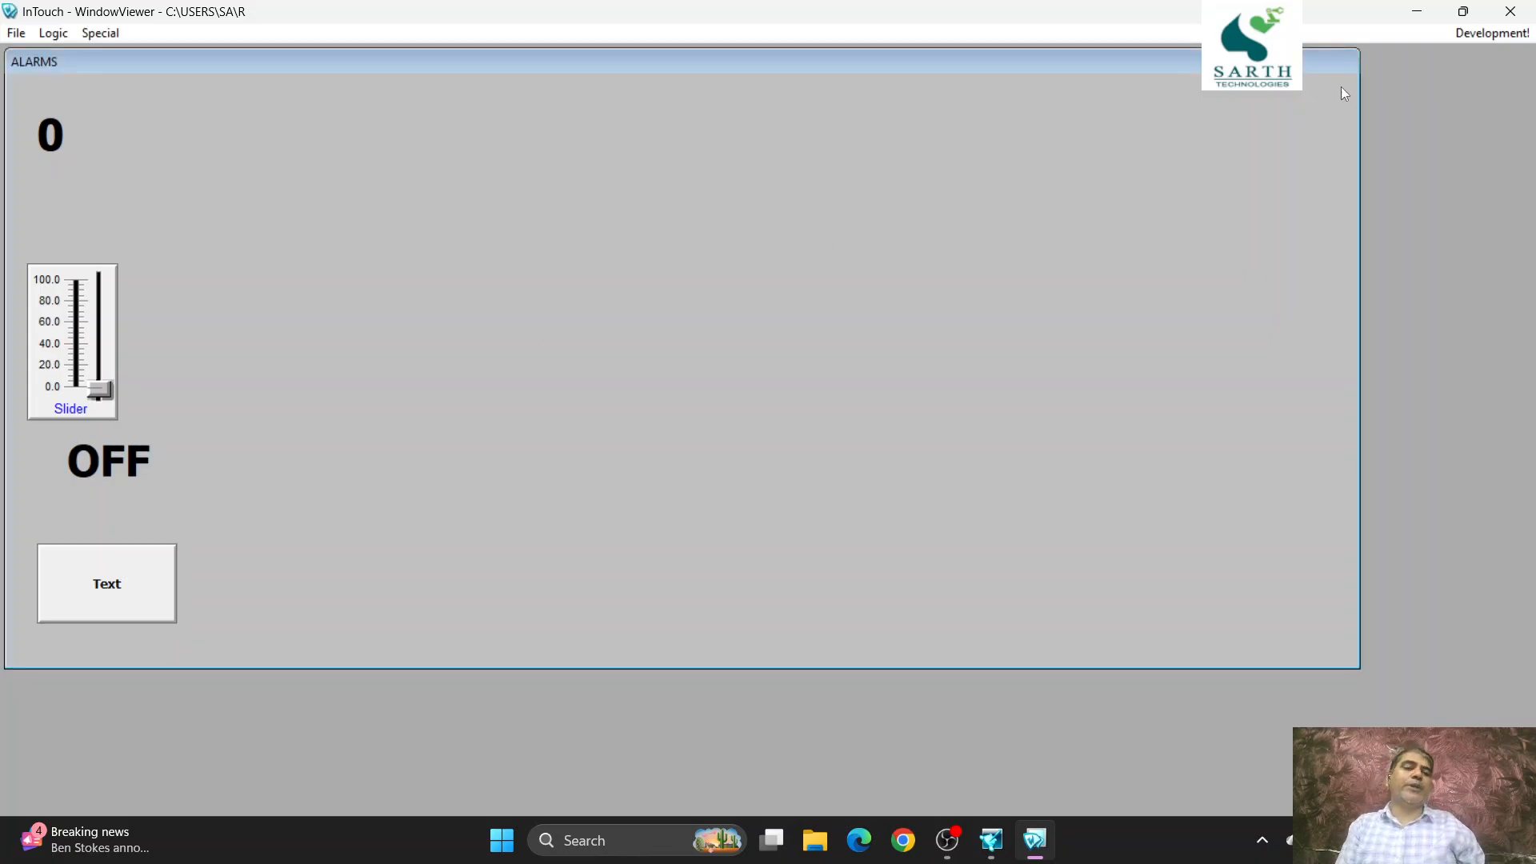
pyautogui.click(1491, 33)
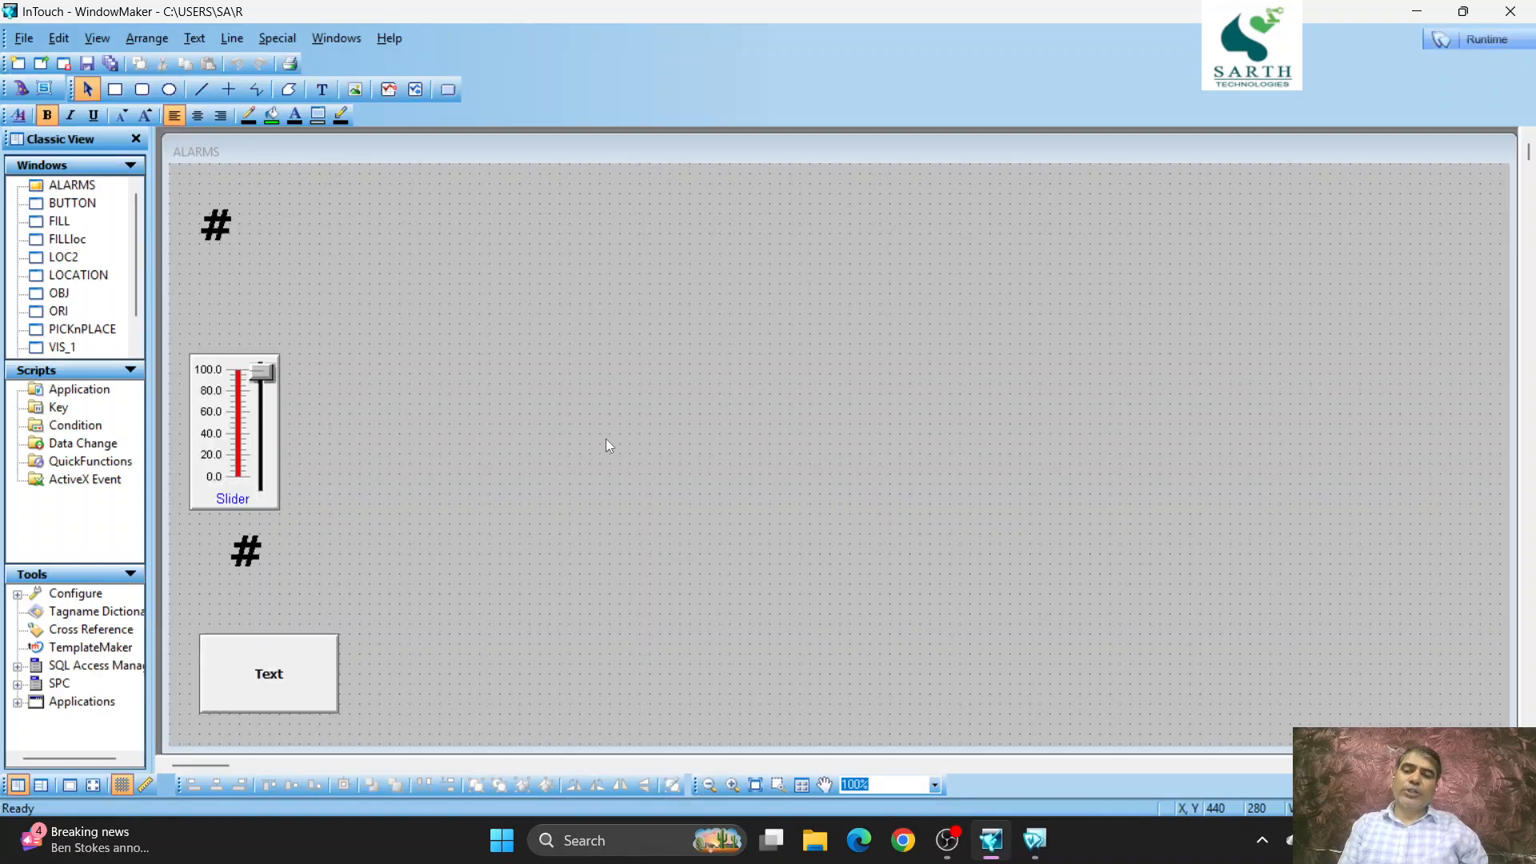
# - Set tag D's alarm state to On with priority 5 through the lower # text's discrete display, and save the tag
pyautogui.doubleClick(246, 552)
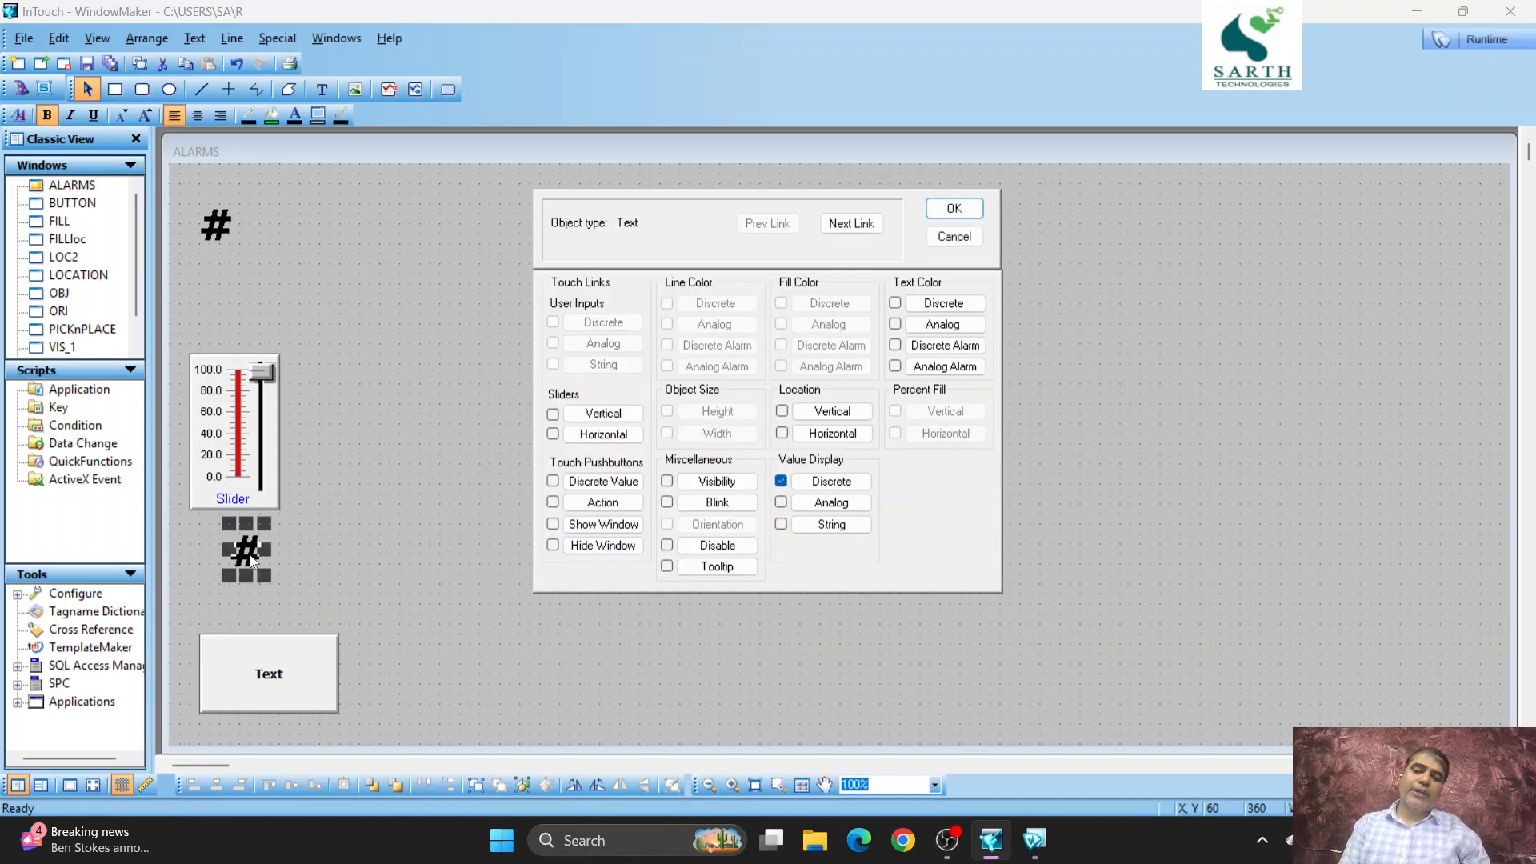
pyautogui.click(830, 483)
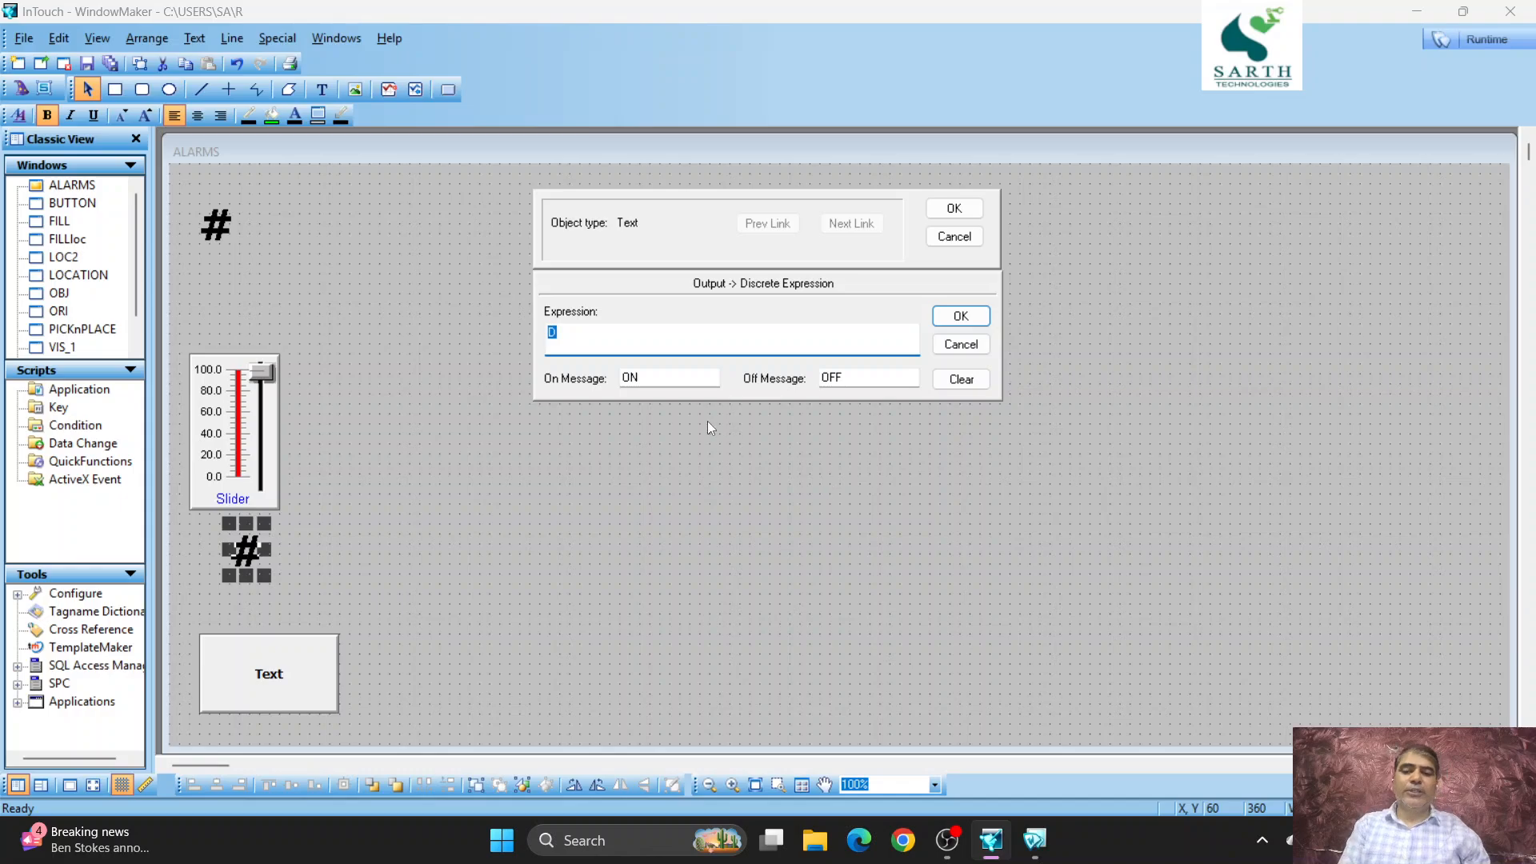
pyautogui.press('Return')
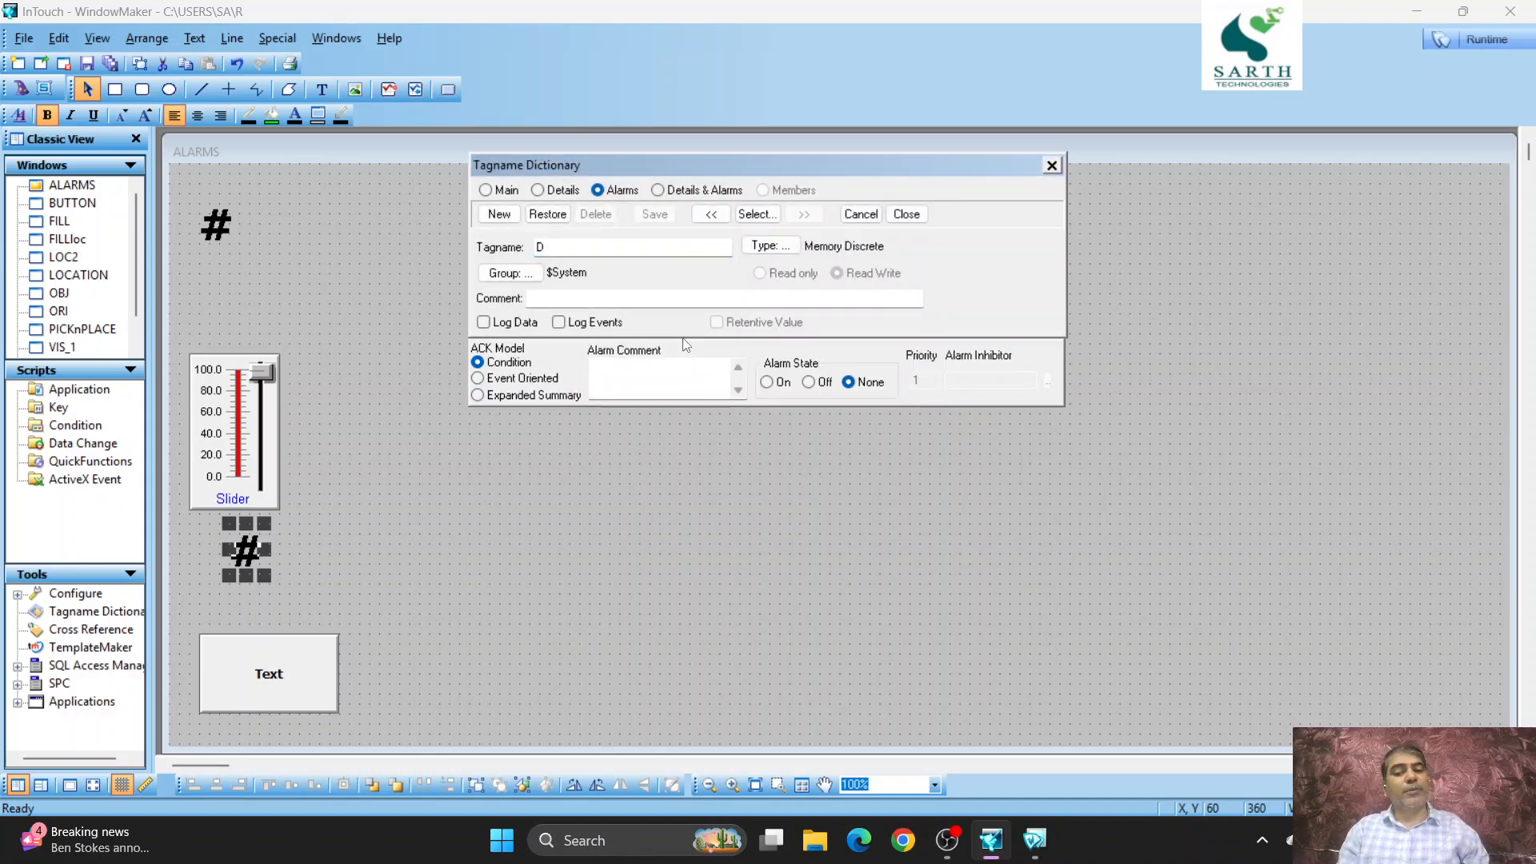
pyautogui.click(769, 383)
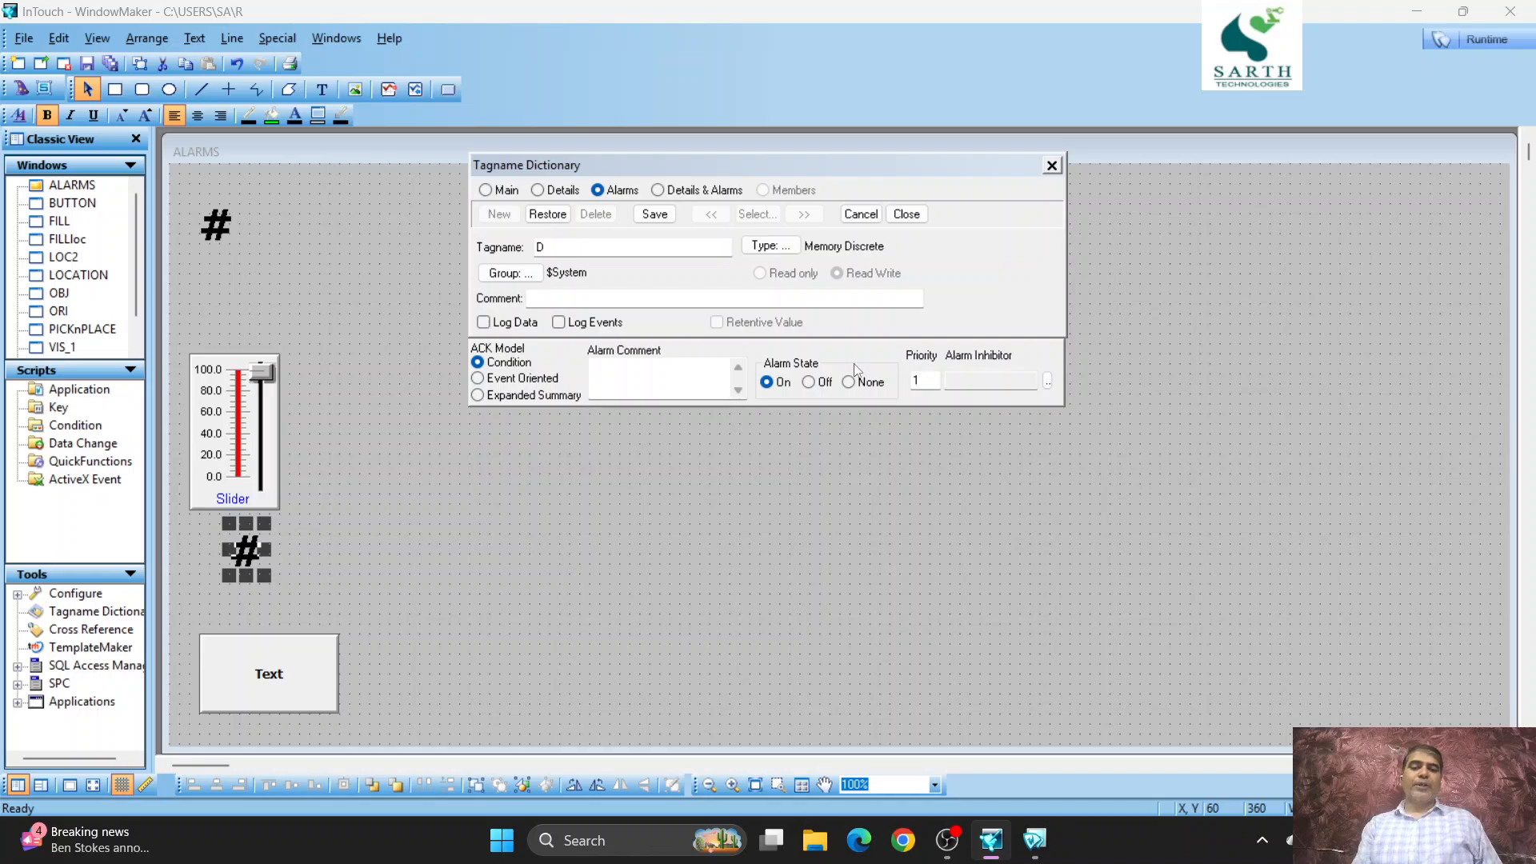
pyautogui.doubleClick(929, 379)
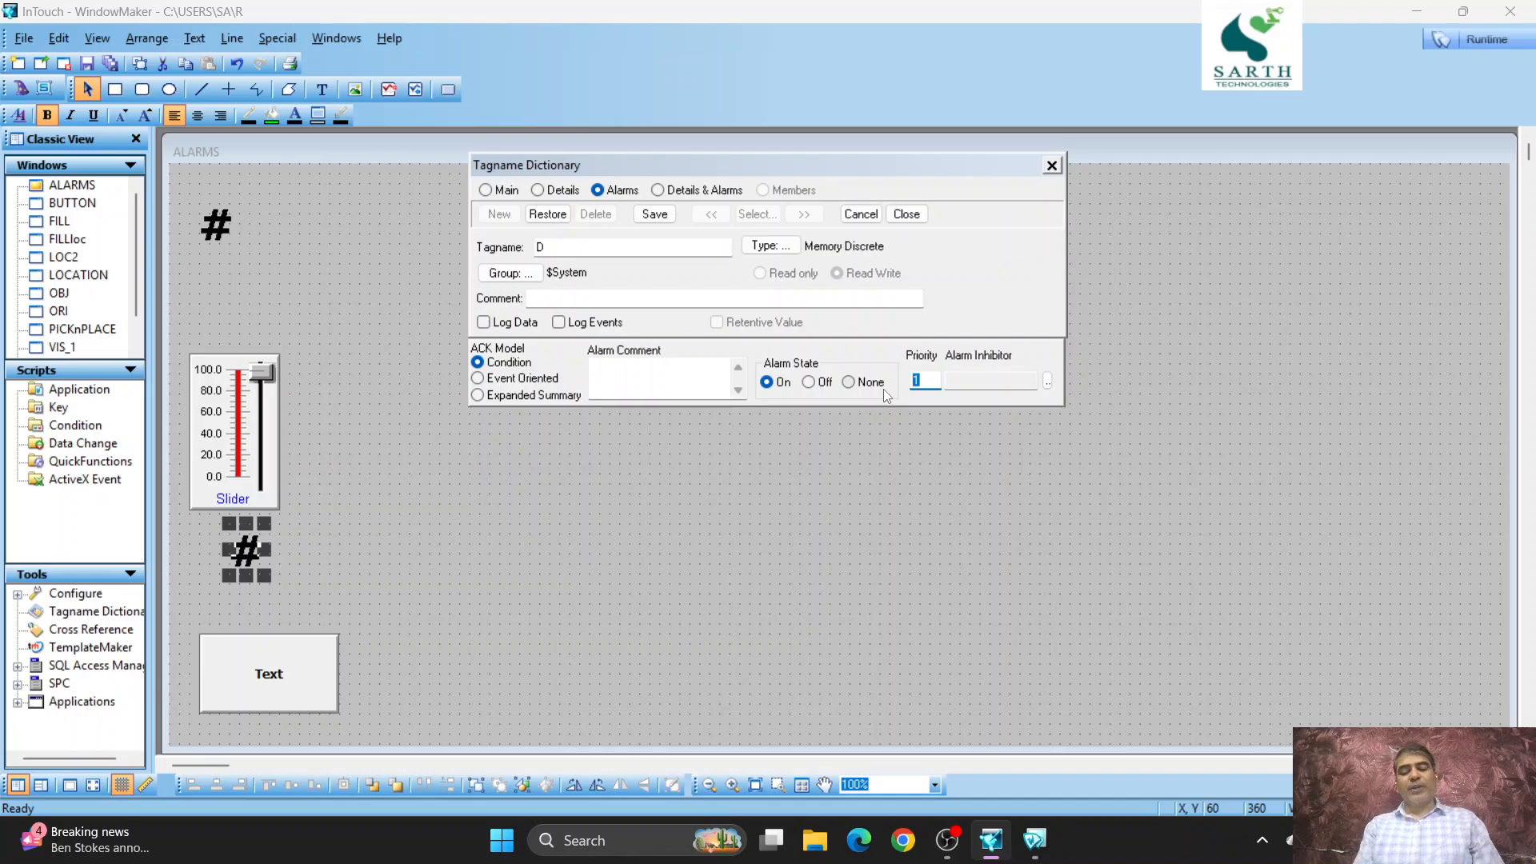
pyautogui.write('5')
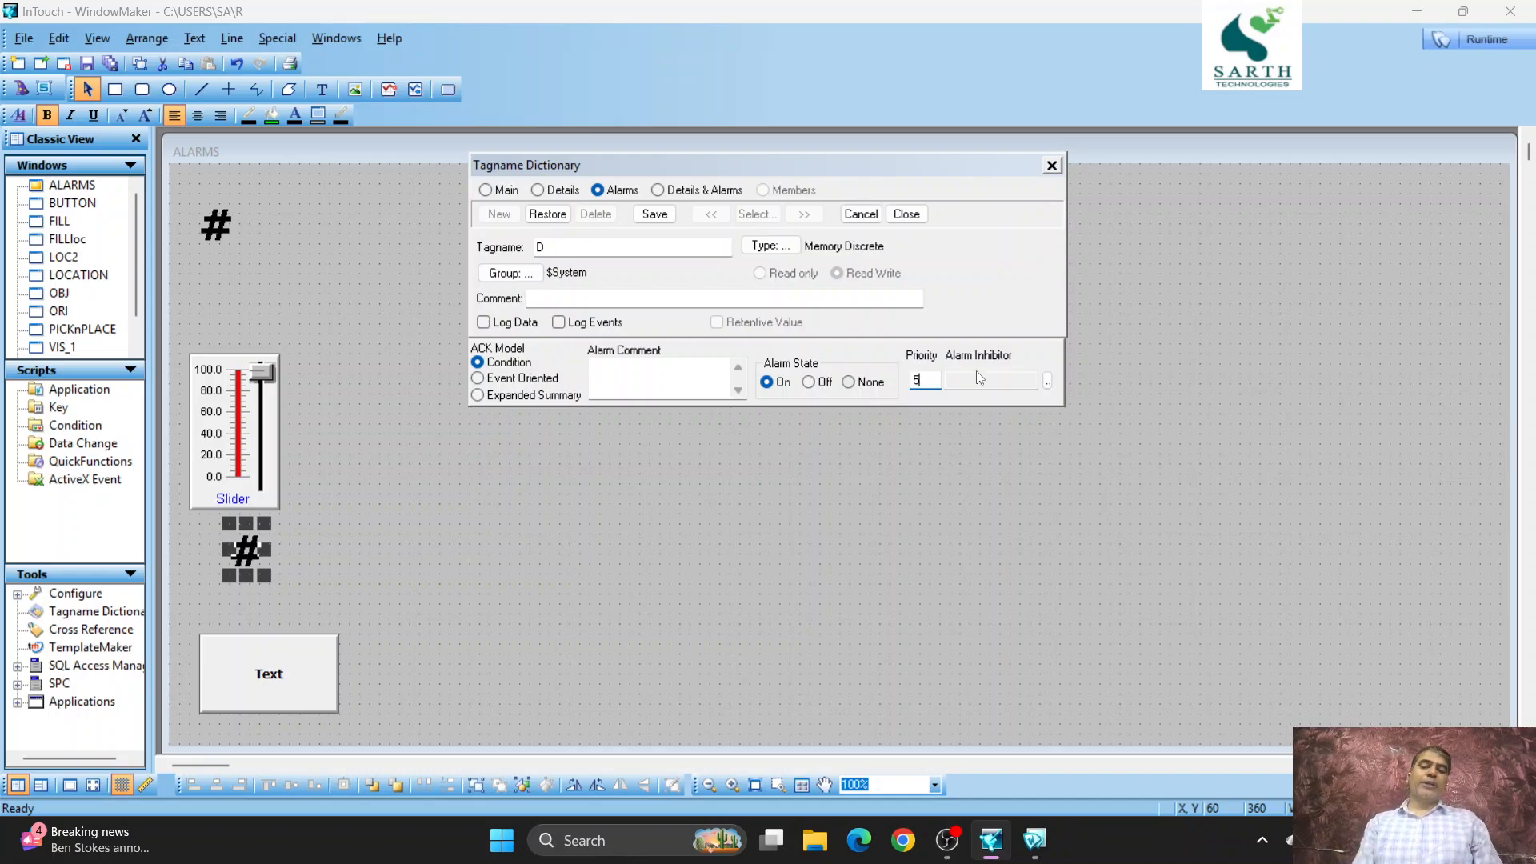
pyautogui.click(644, 215)
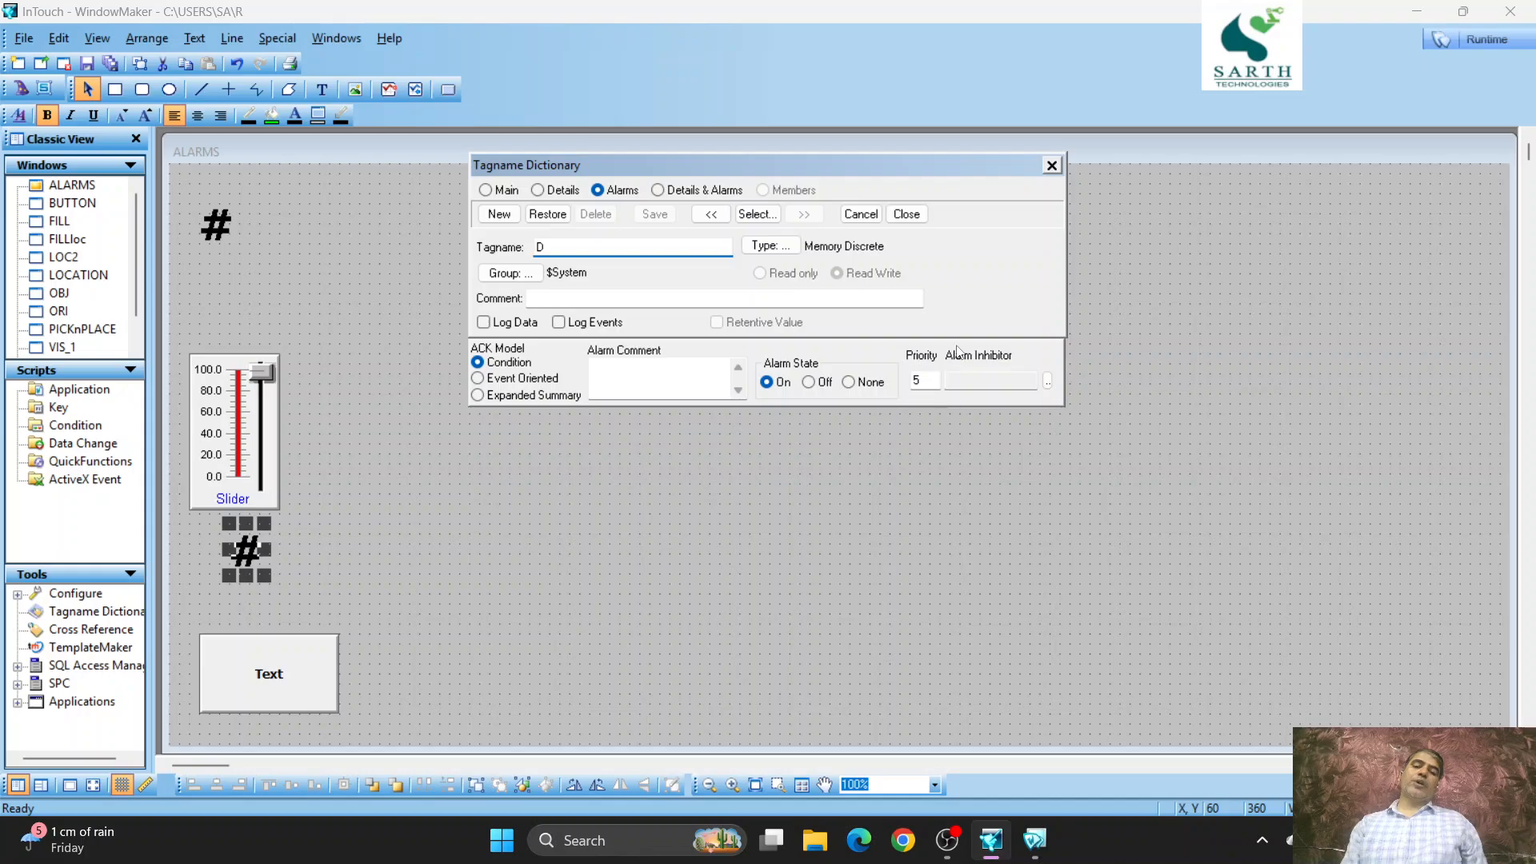
pyautogui.click(907, 215)
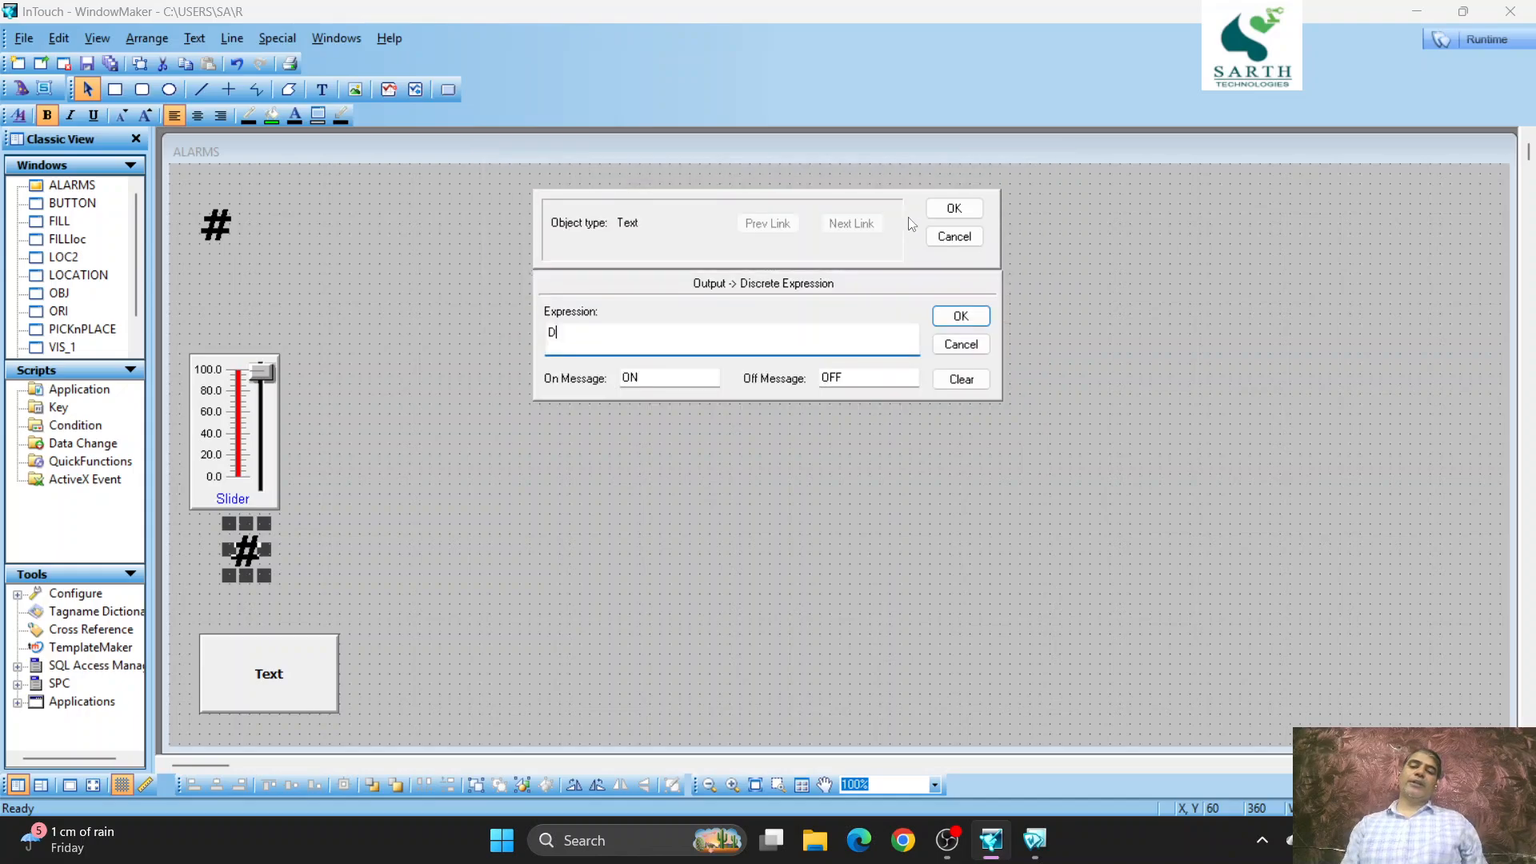
pyautogui.click(952, 213)
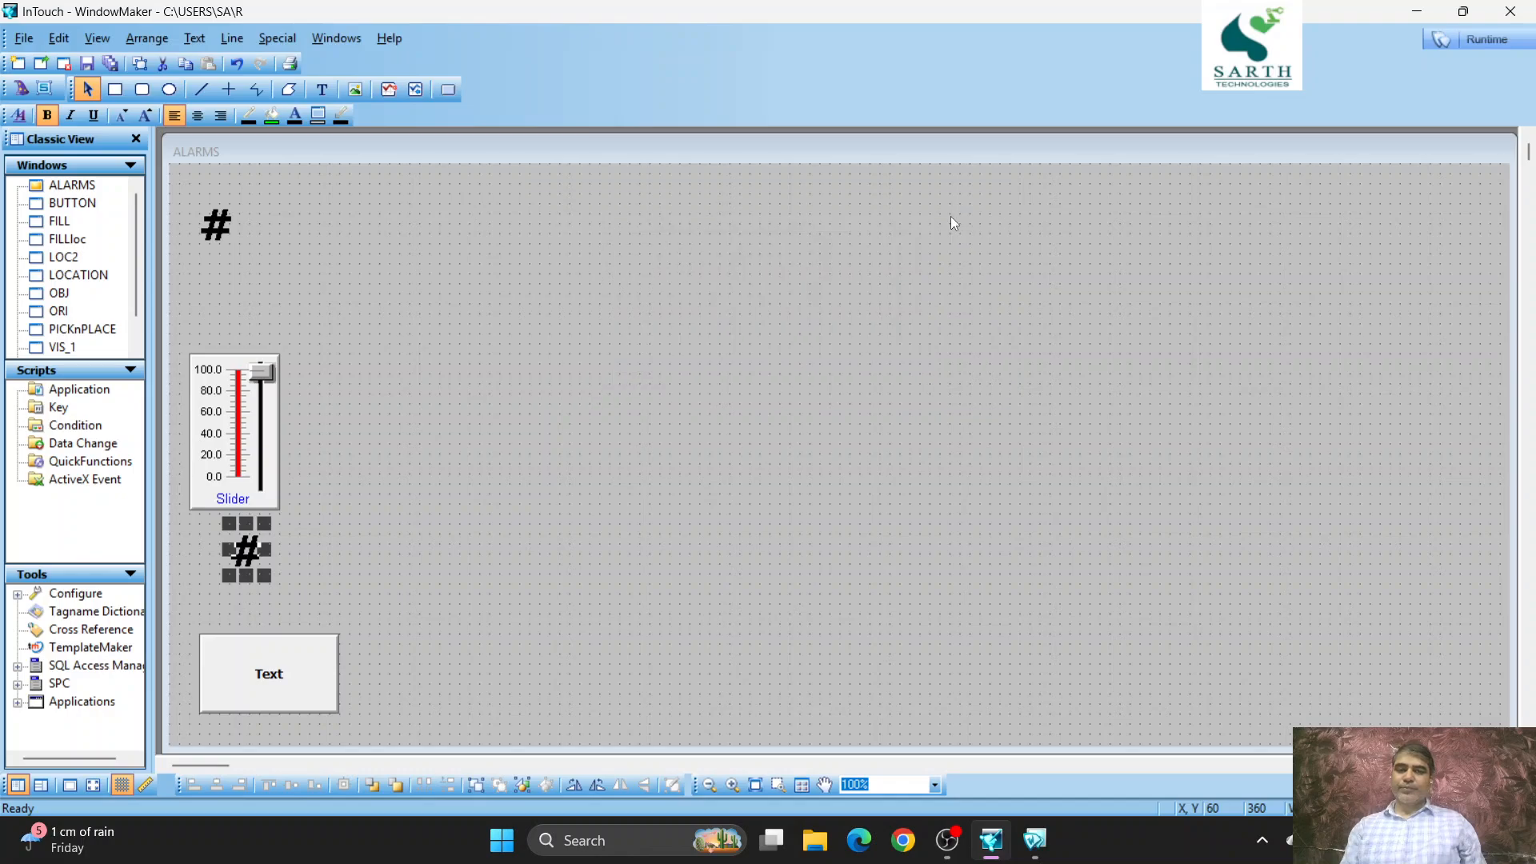
# - Open tag A's dictionary definition from the upper # text's analog display and examine its details, main and alarm settings
pyautogui.doubleClick(216, 226)
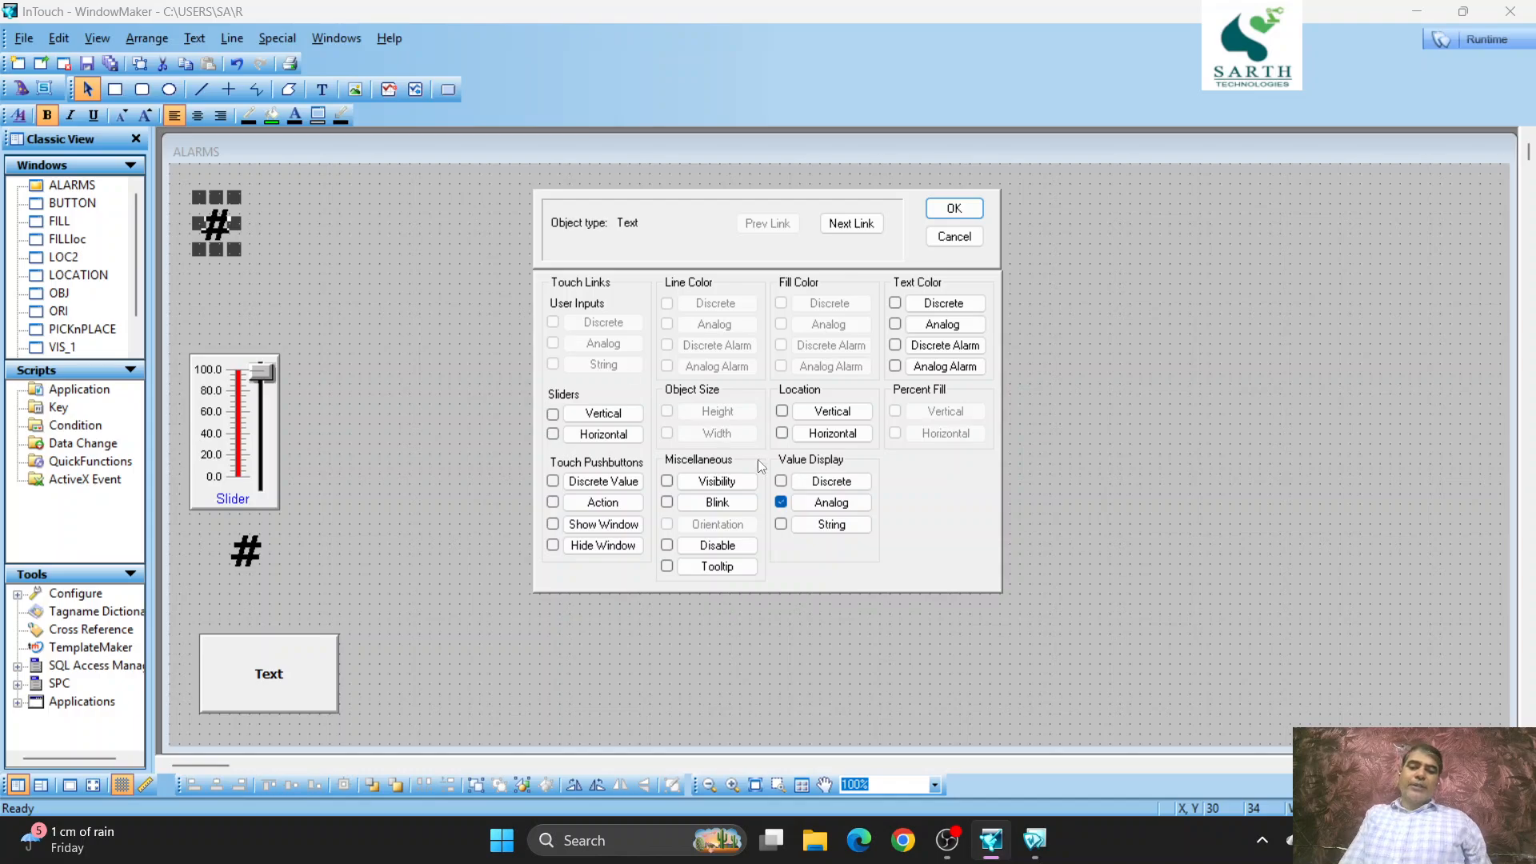
pyautogui.click(824, 504)
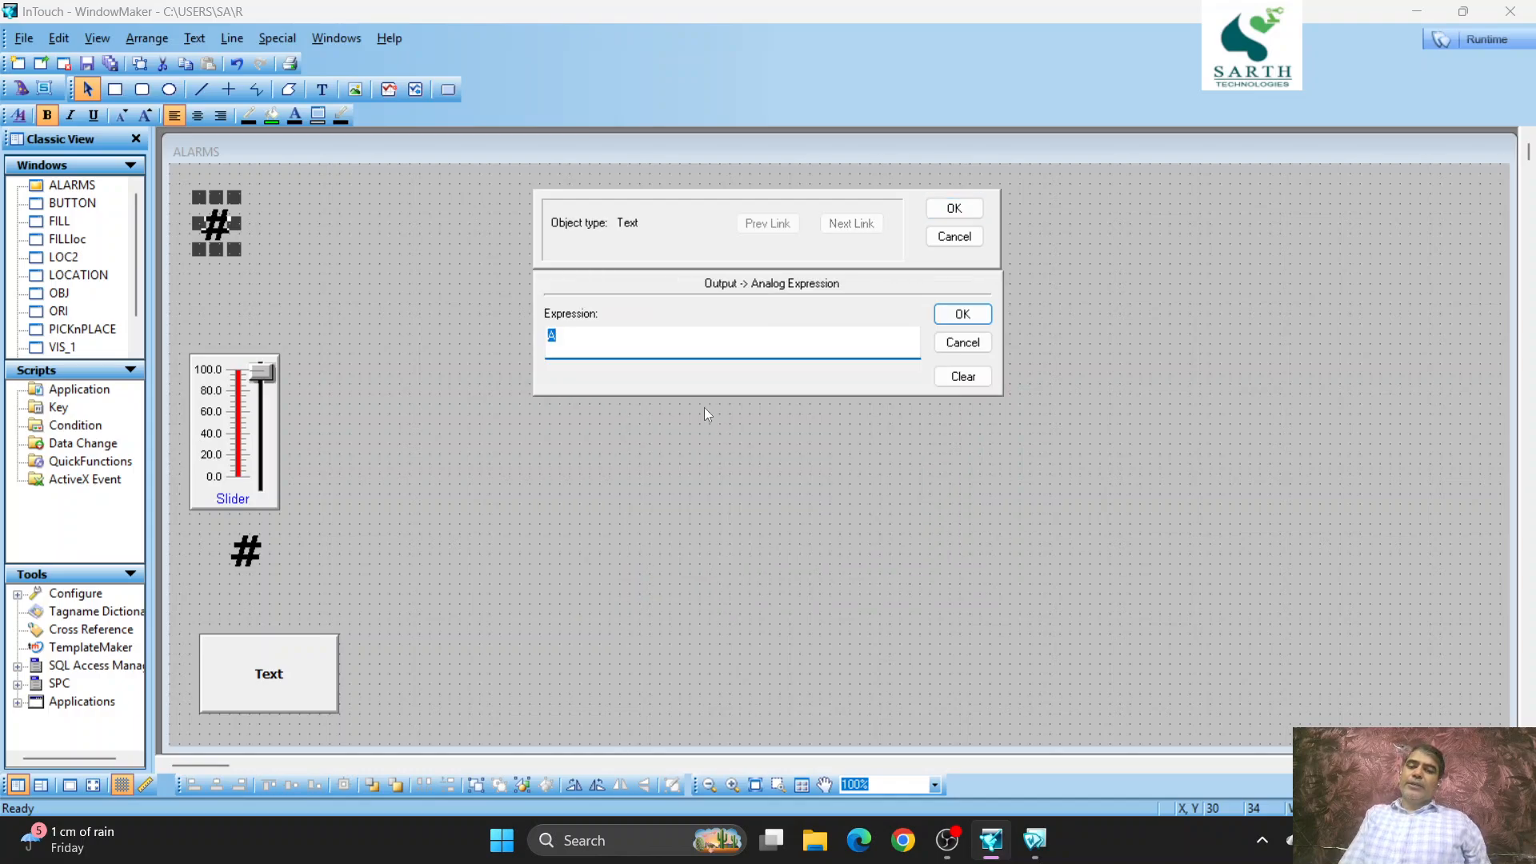
pyautogui.doubleClick(683, 337)
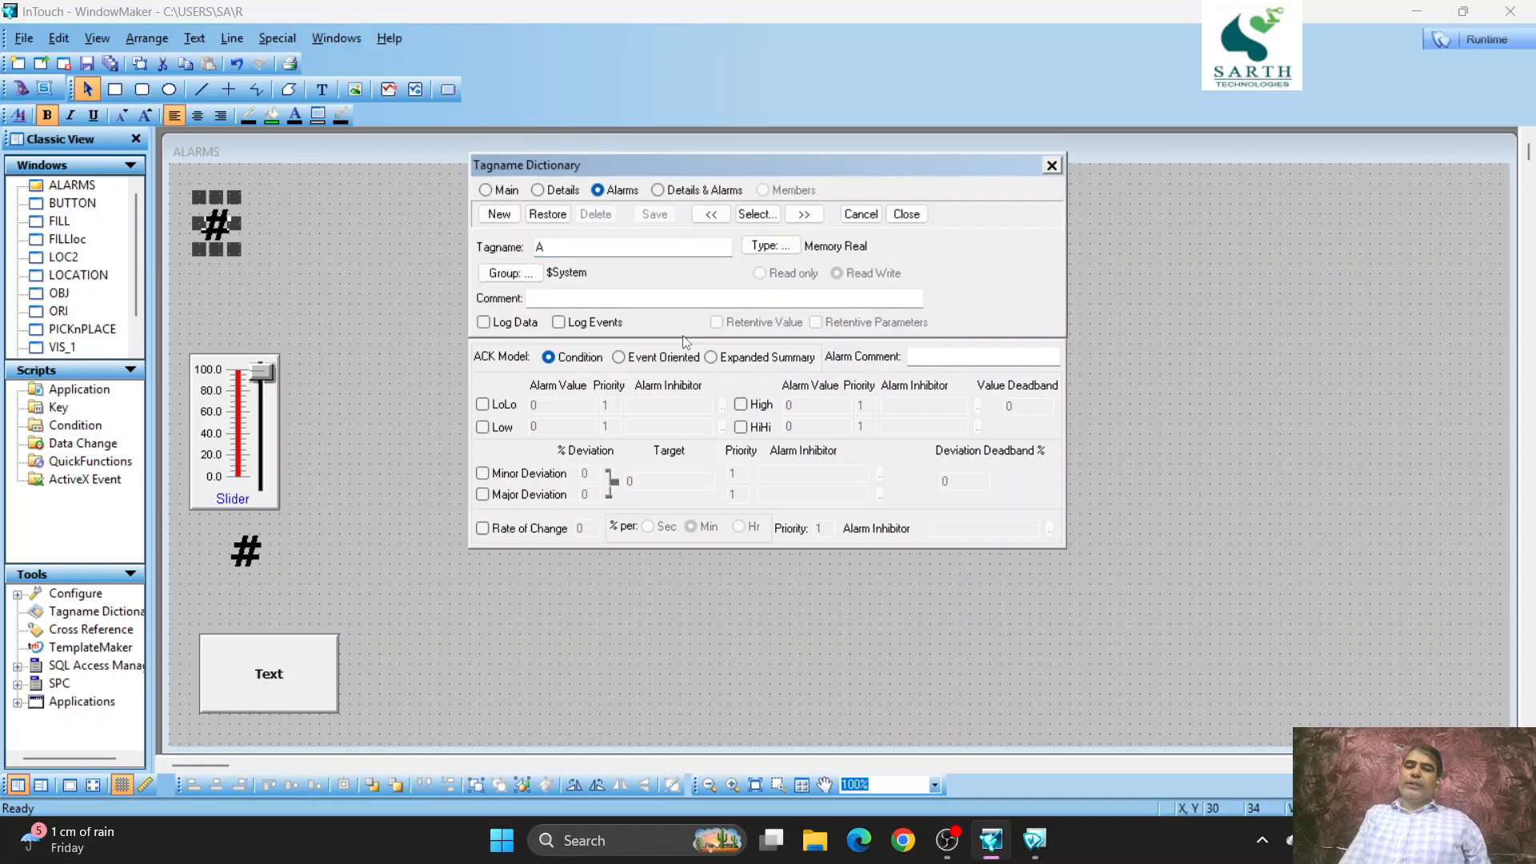
pyautogui.click(536, 190)
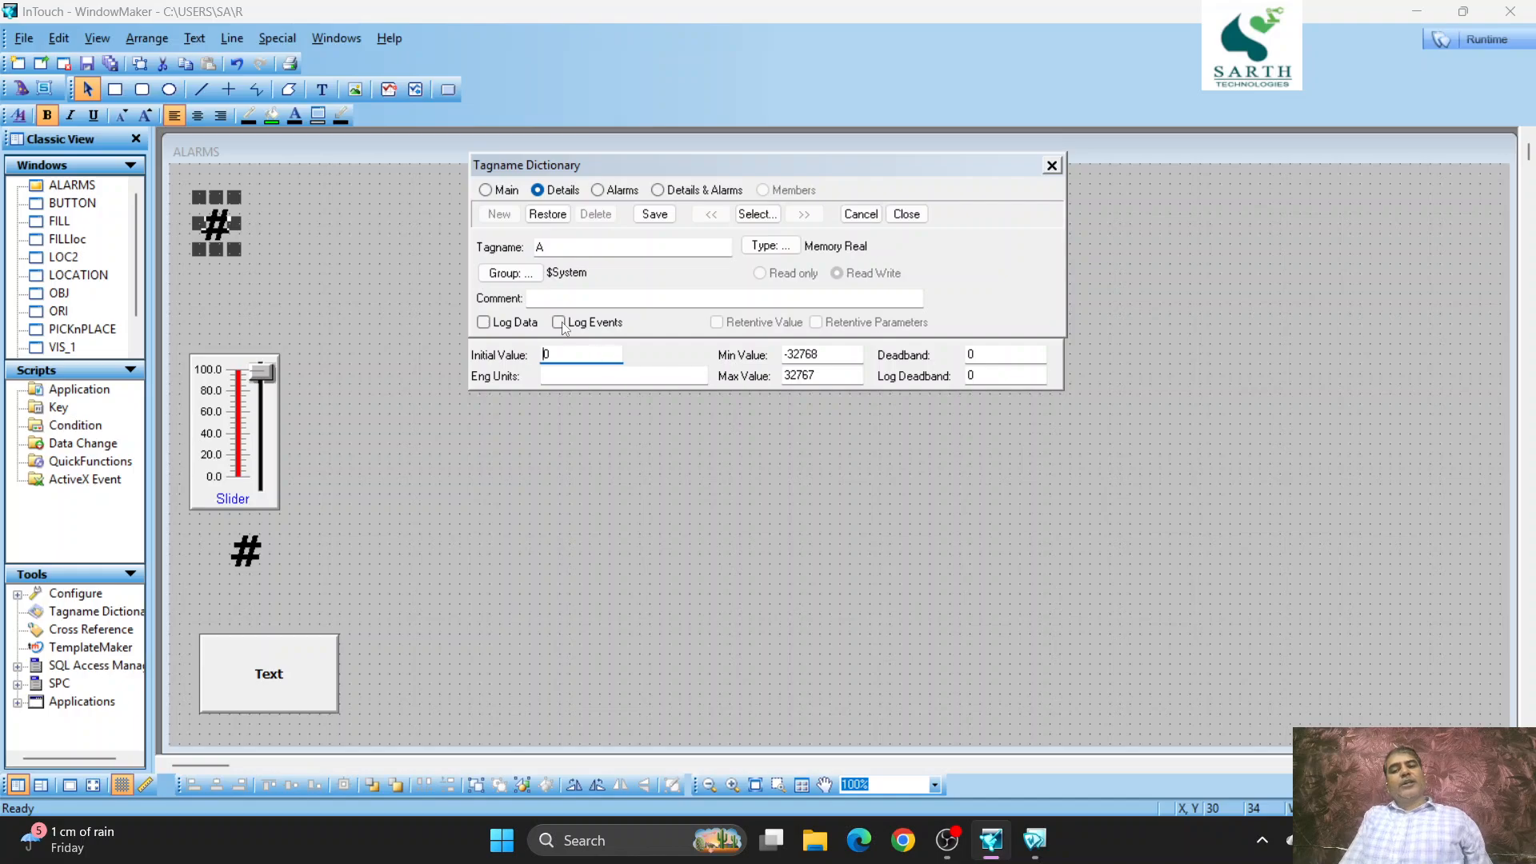
pyautogui.click(488, 191)
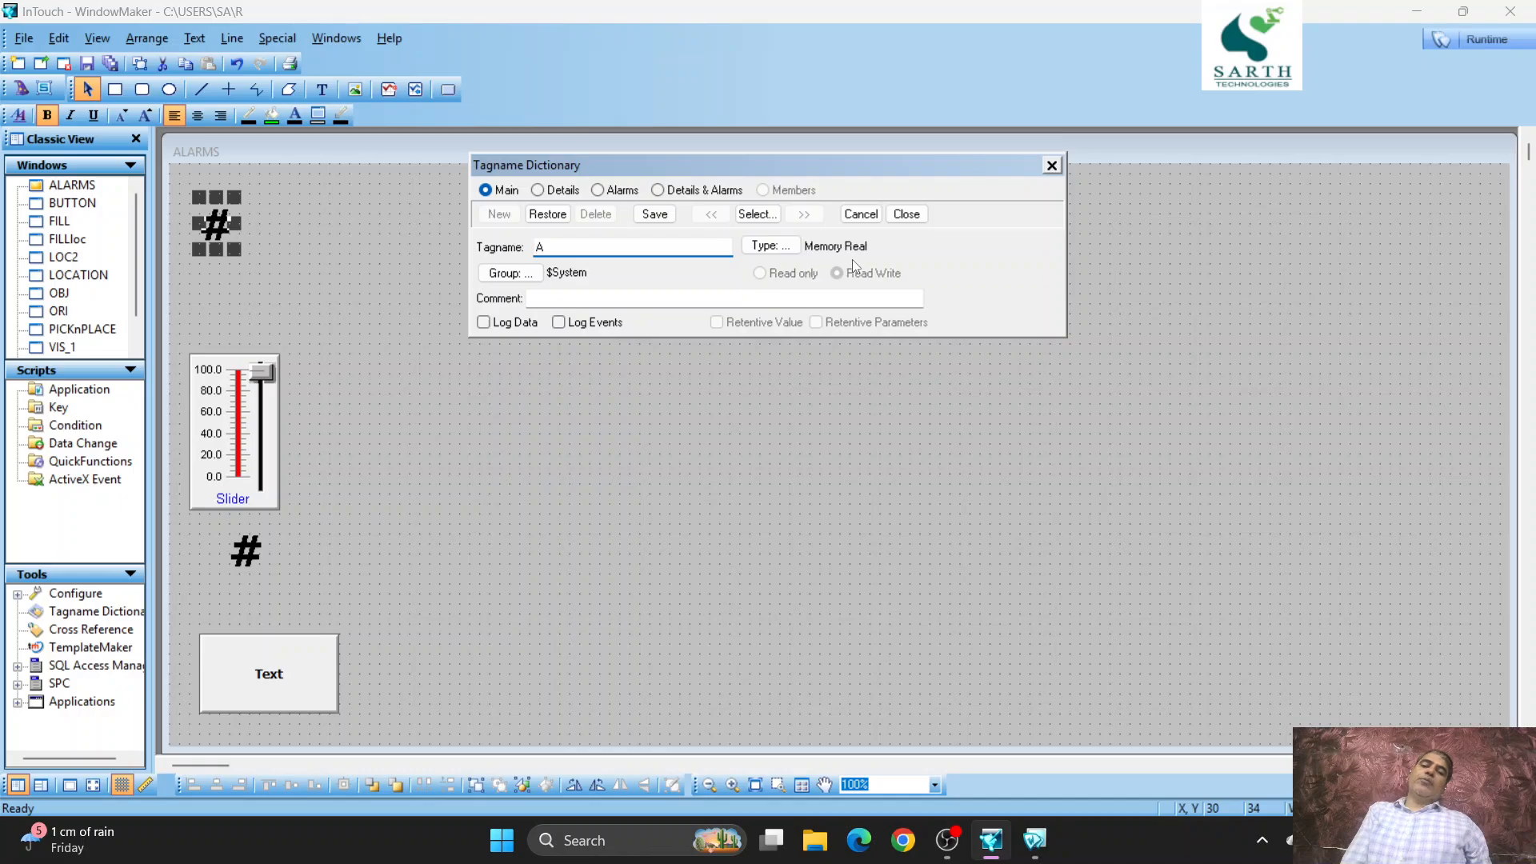
pyautogui.click(536, 193)
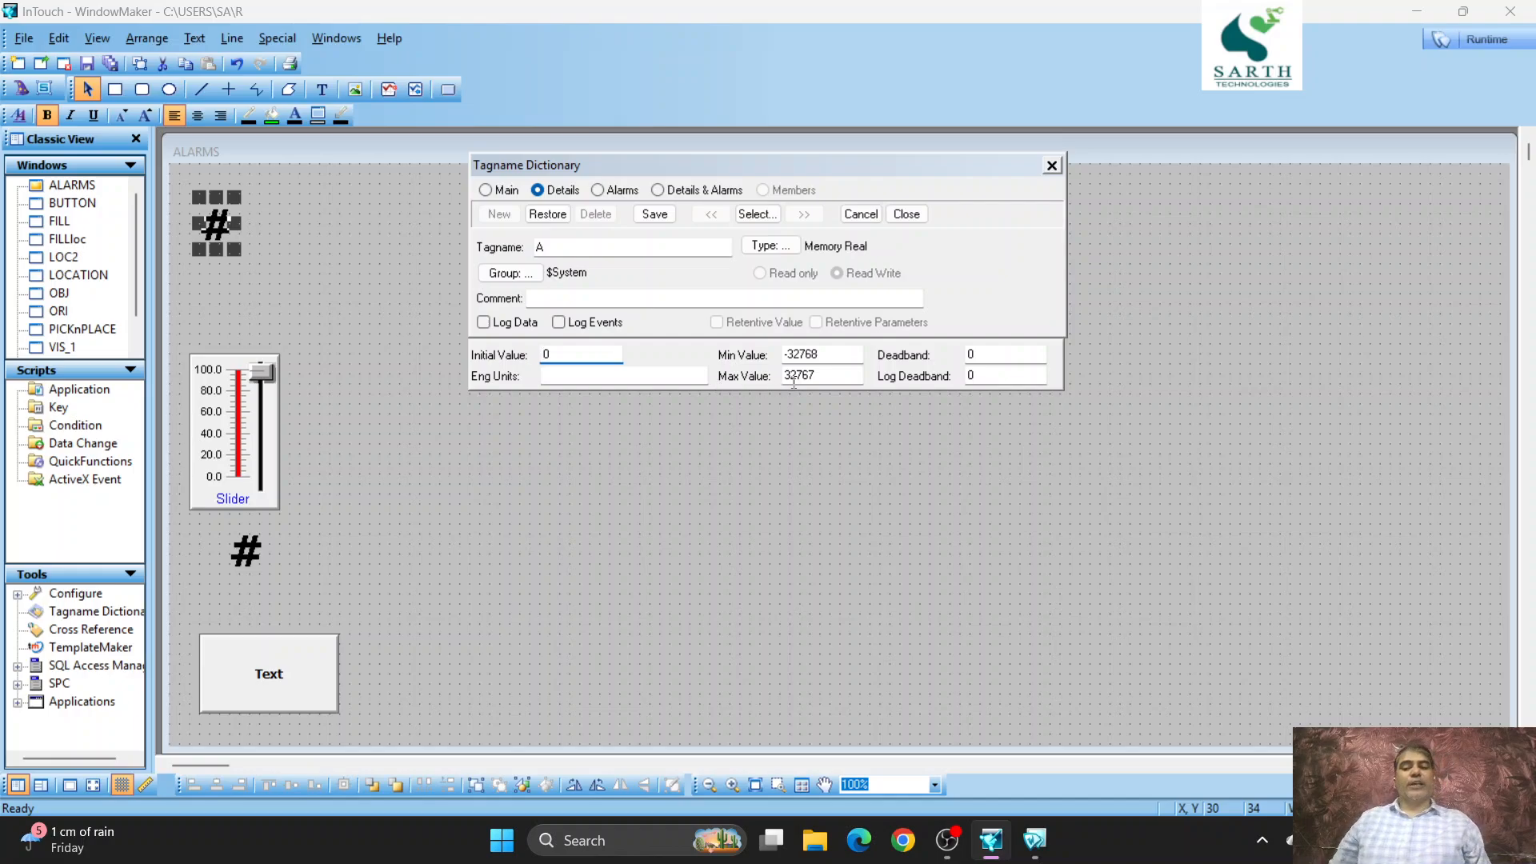
pyautogui.click(597, 190)
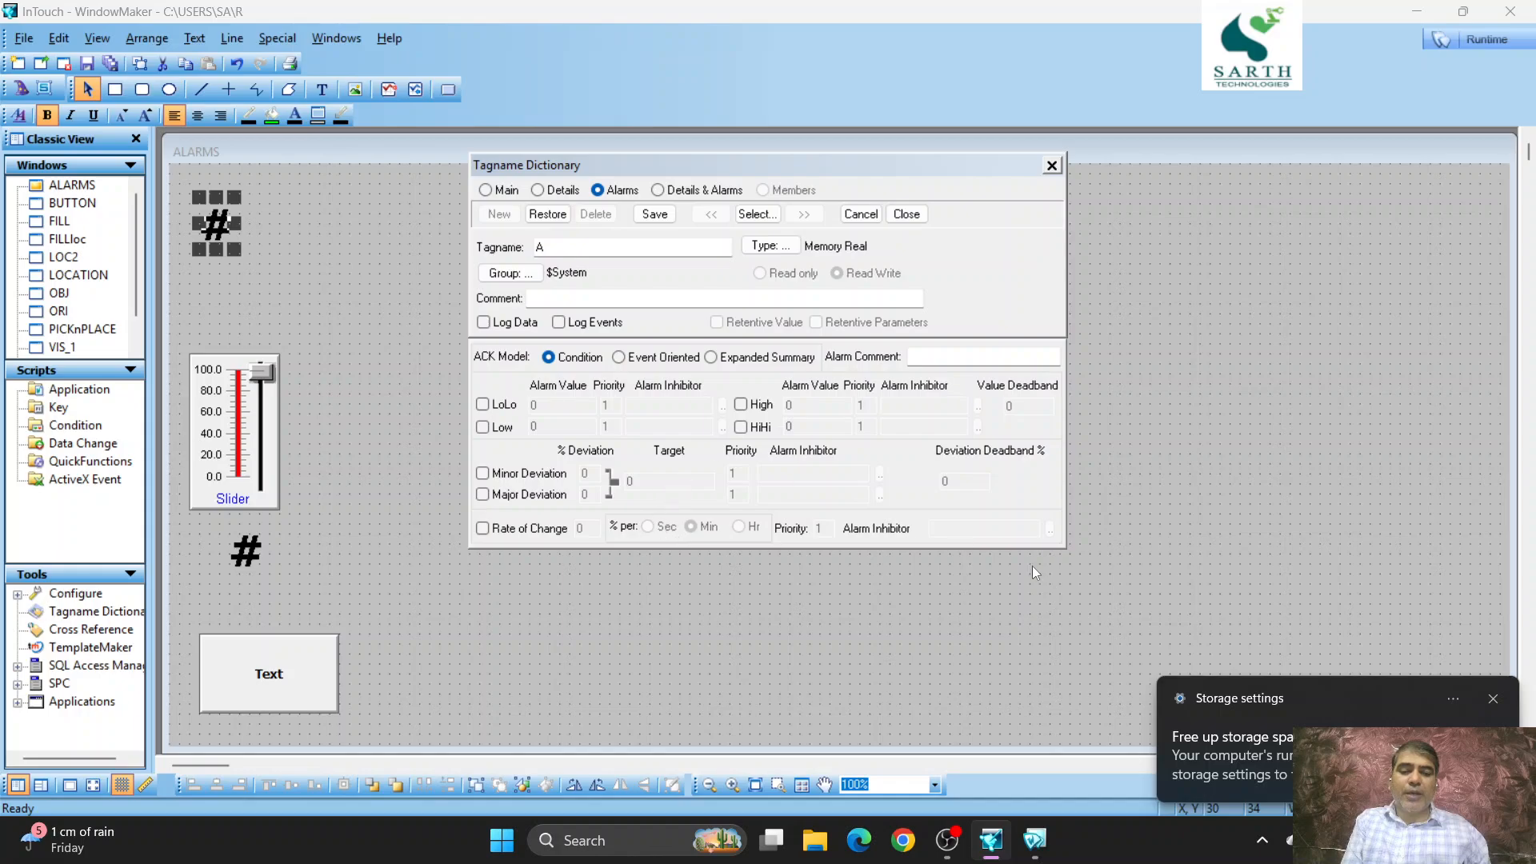
pyautogui.click(1491, 701)
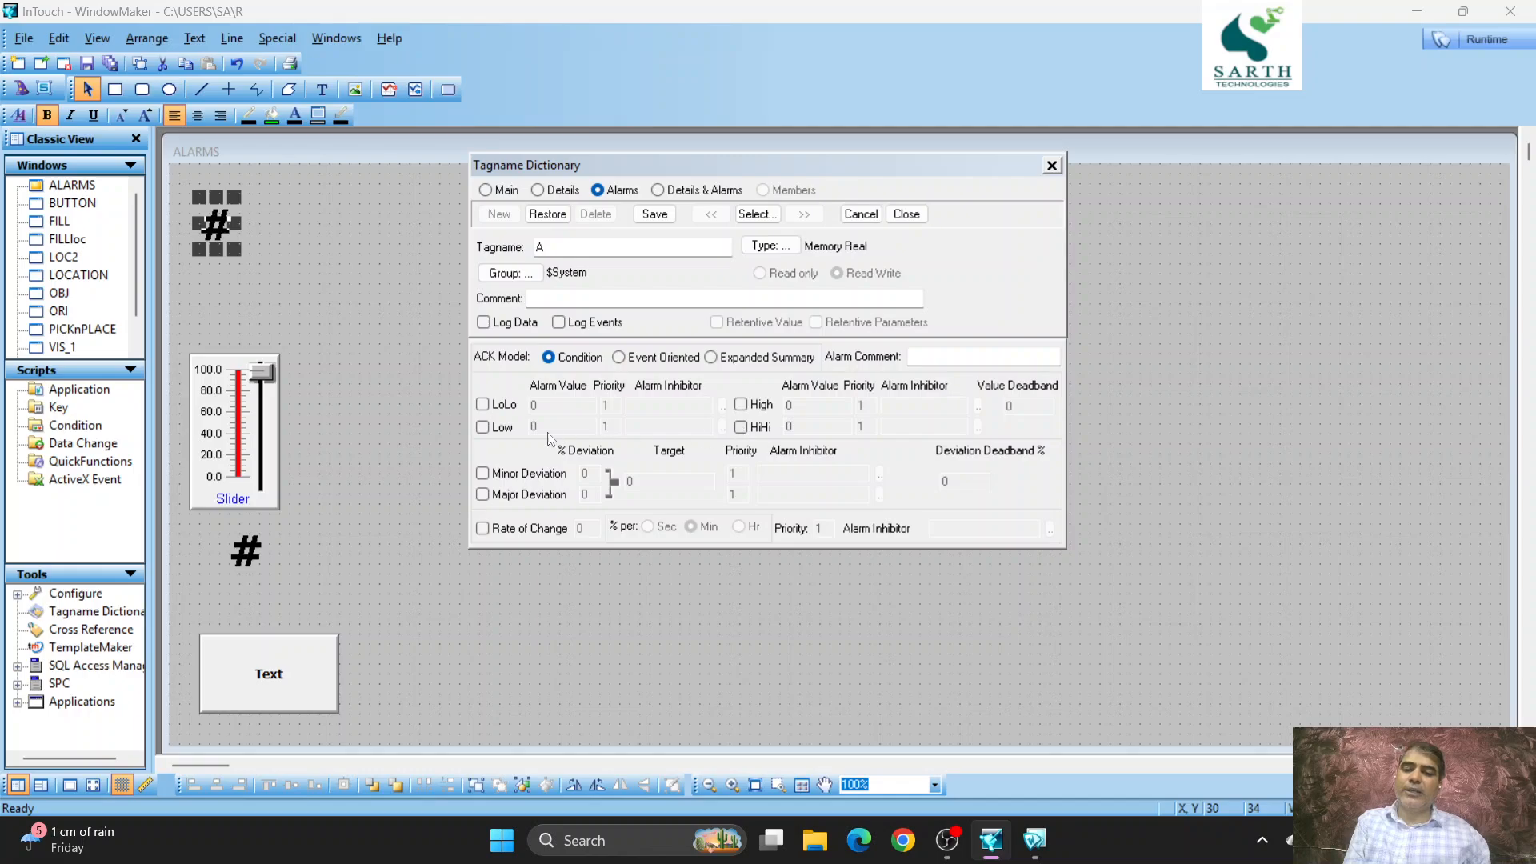
# - Enable the LoLo, Low, High and HiHi alarms for tag A
pyautogui.click(483, 406)
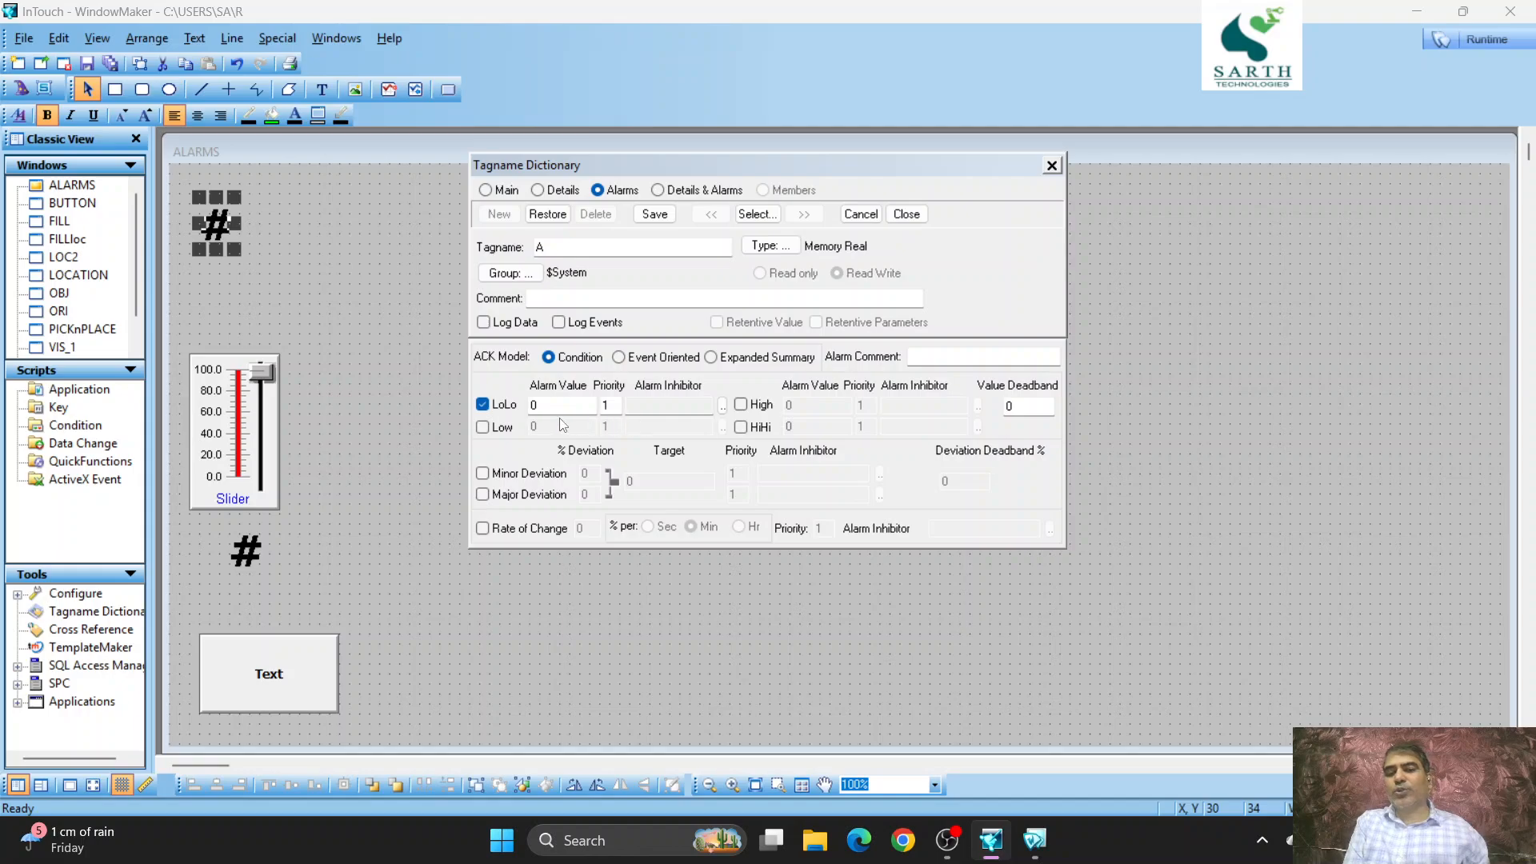
pyautogui.click(483, 428)
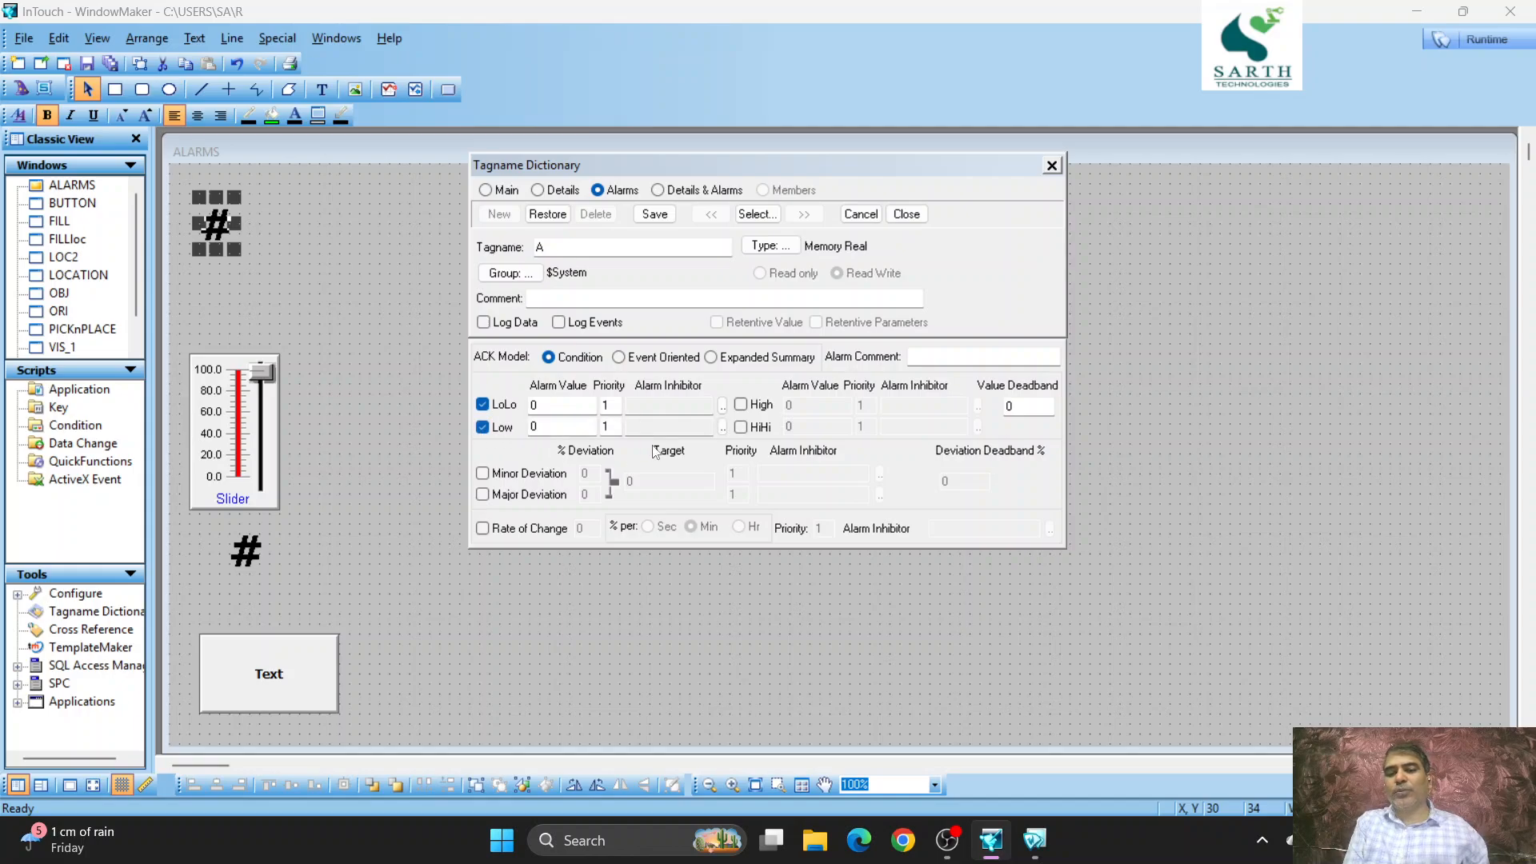
pyautogui.click(742, 406)
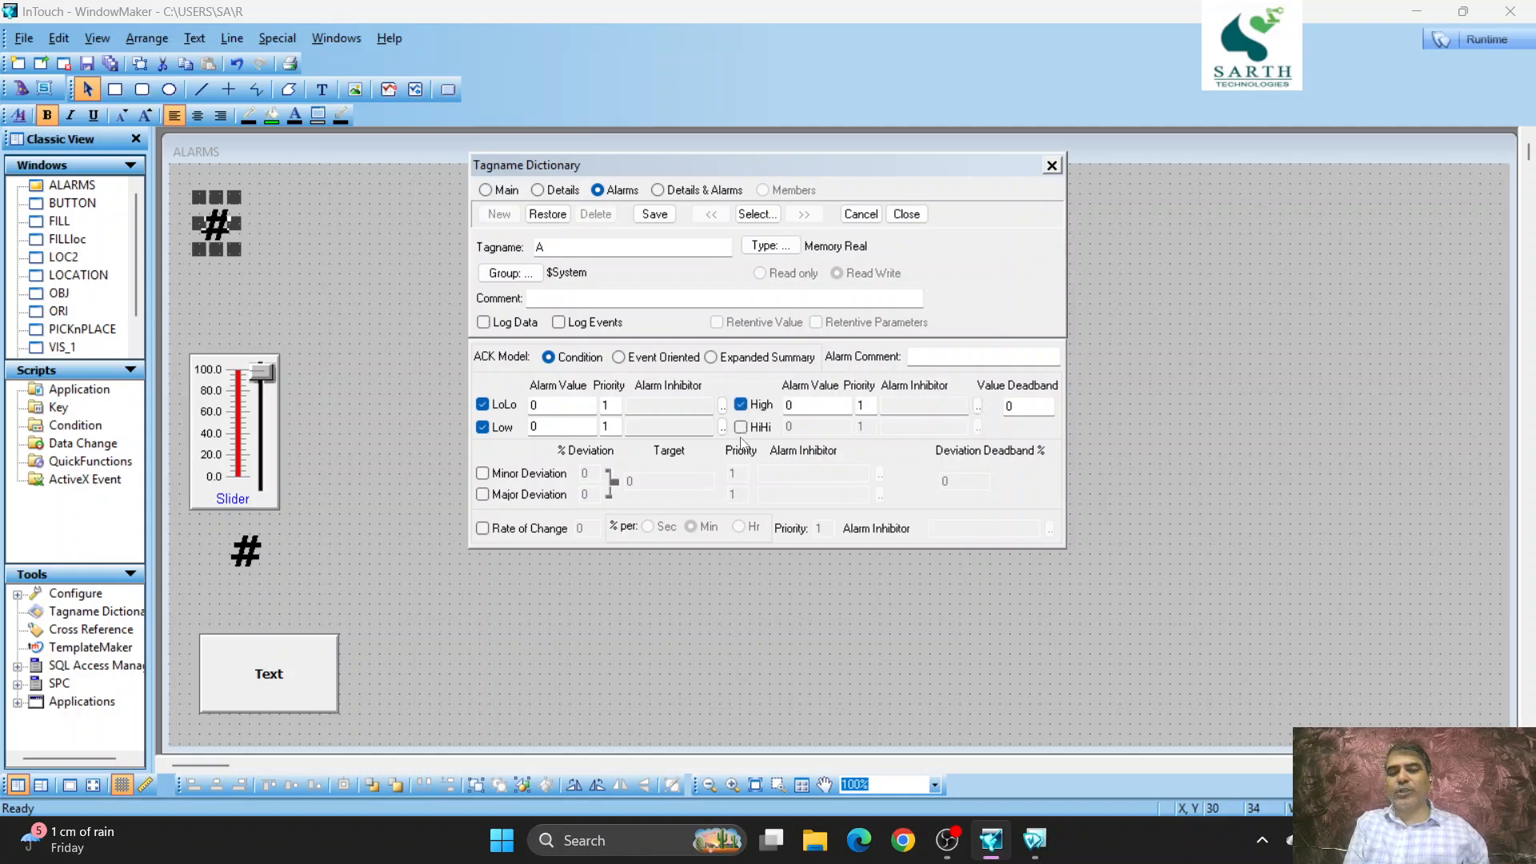
pyautogui.click(742, 427)
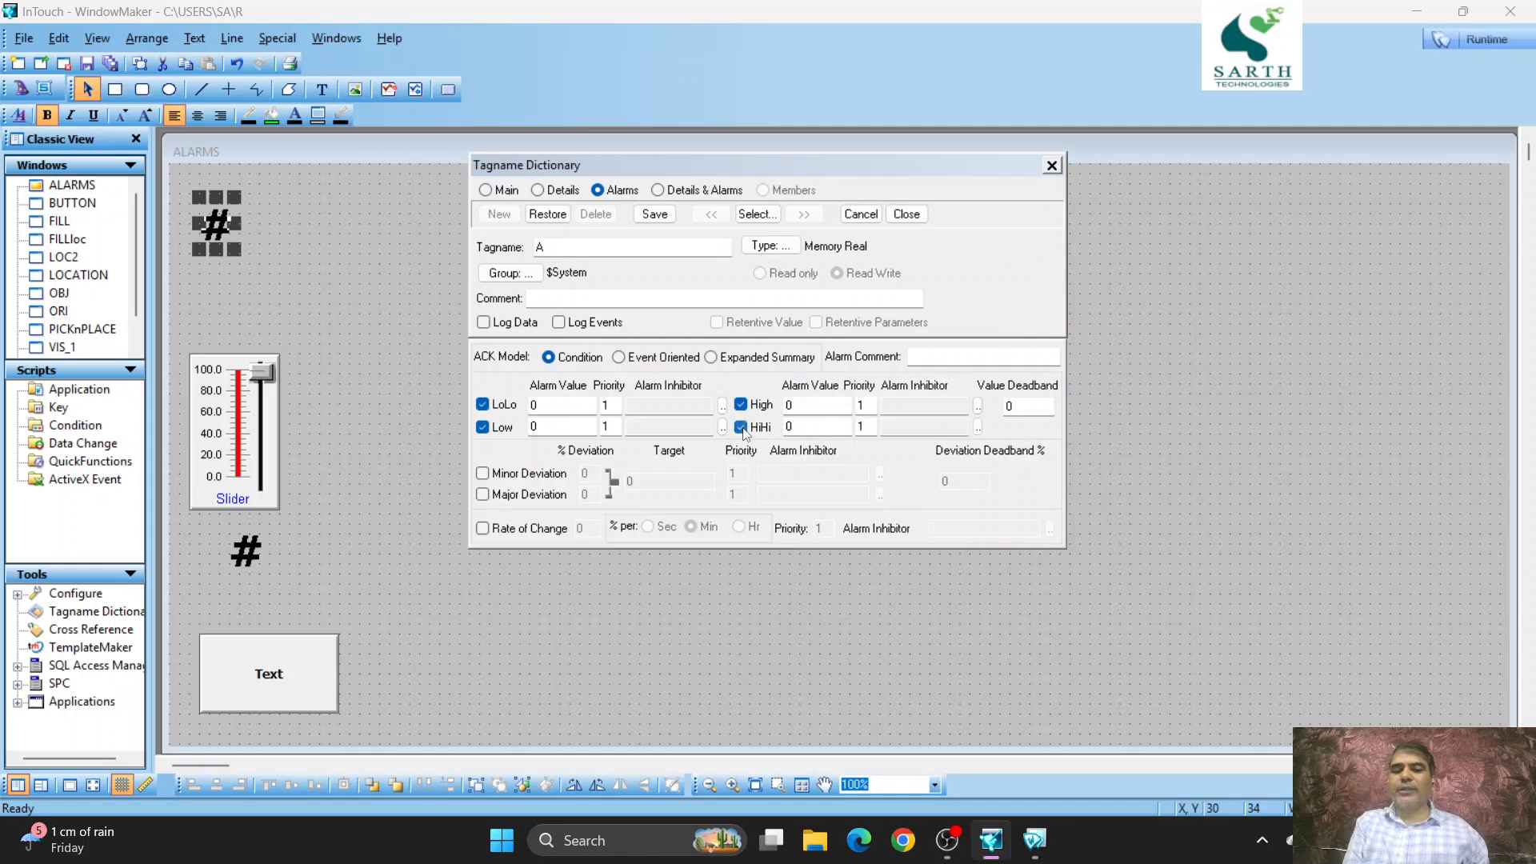
# - Set tag A's alarm values to LoLo 20, Low 30, High 70 and HiHi 80
pyautogui.doubleClick(551, 427)
pyautogui.write('3')
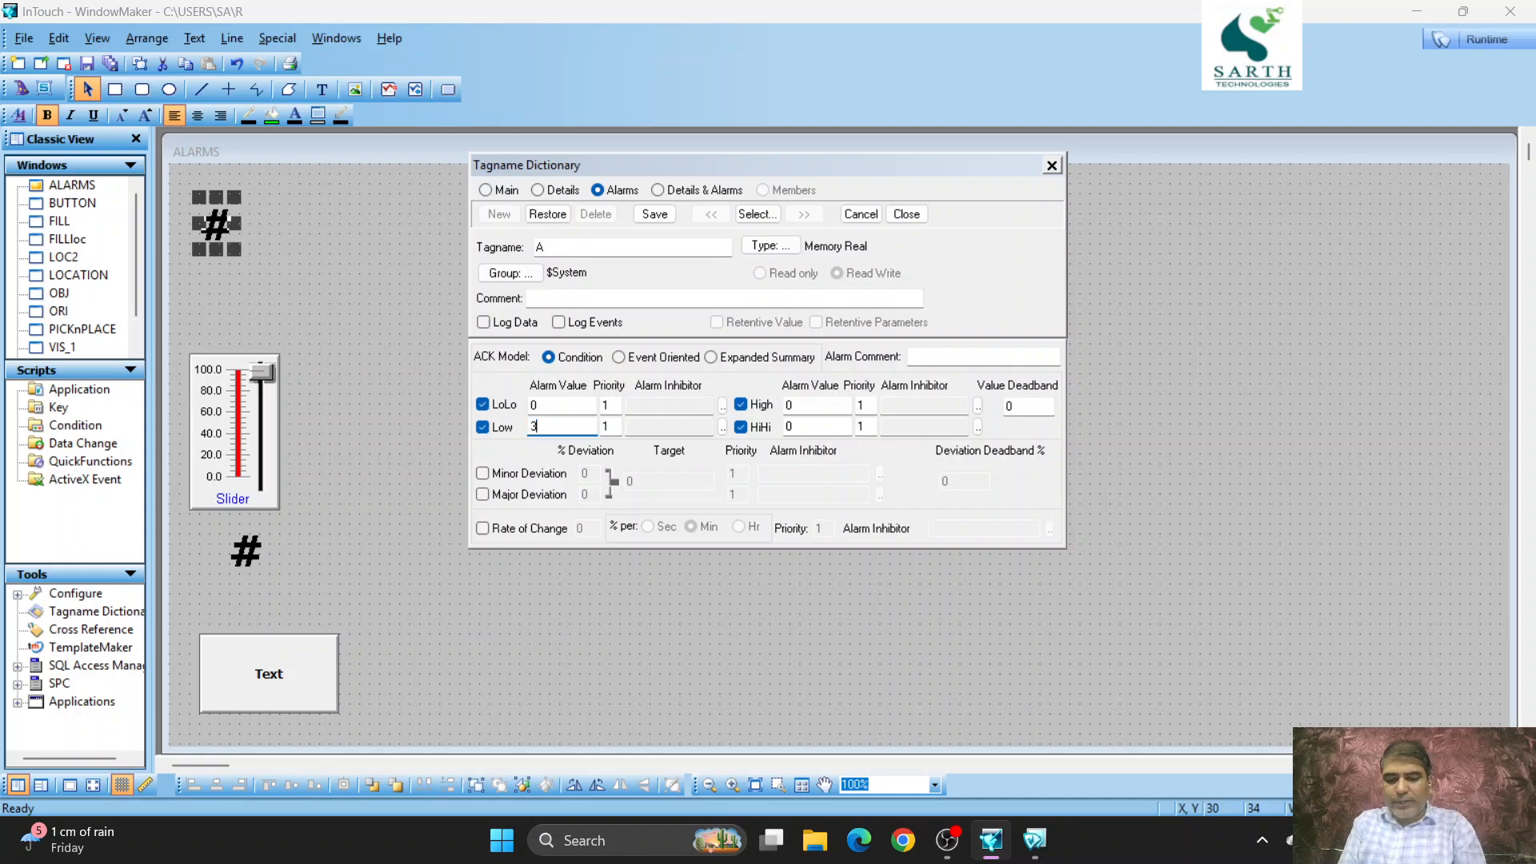
pyautogui.write('0')
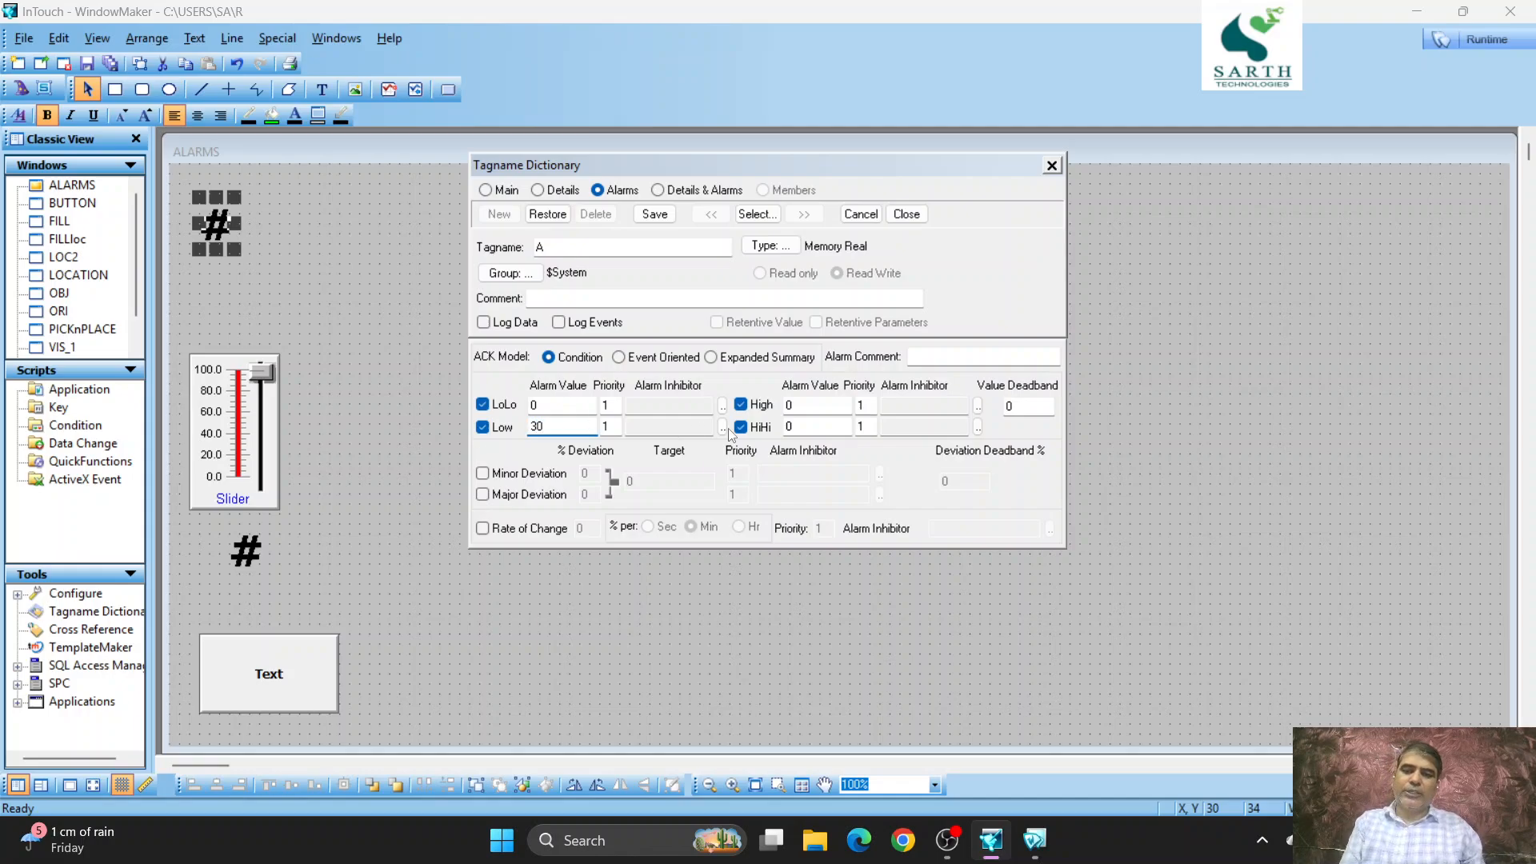
pyautogui.click(809, 408)
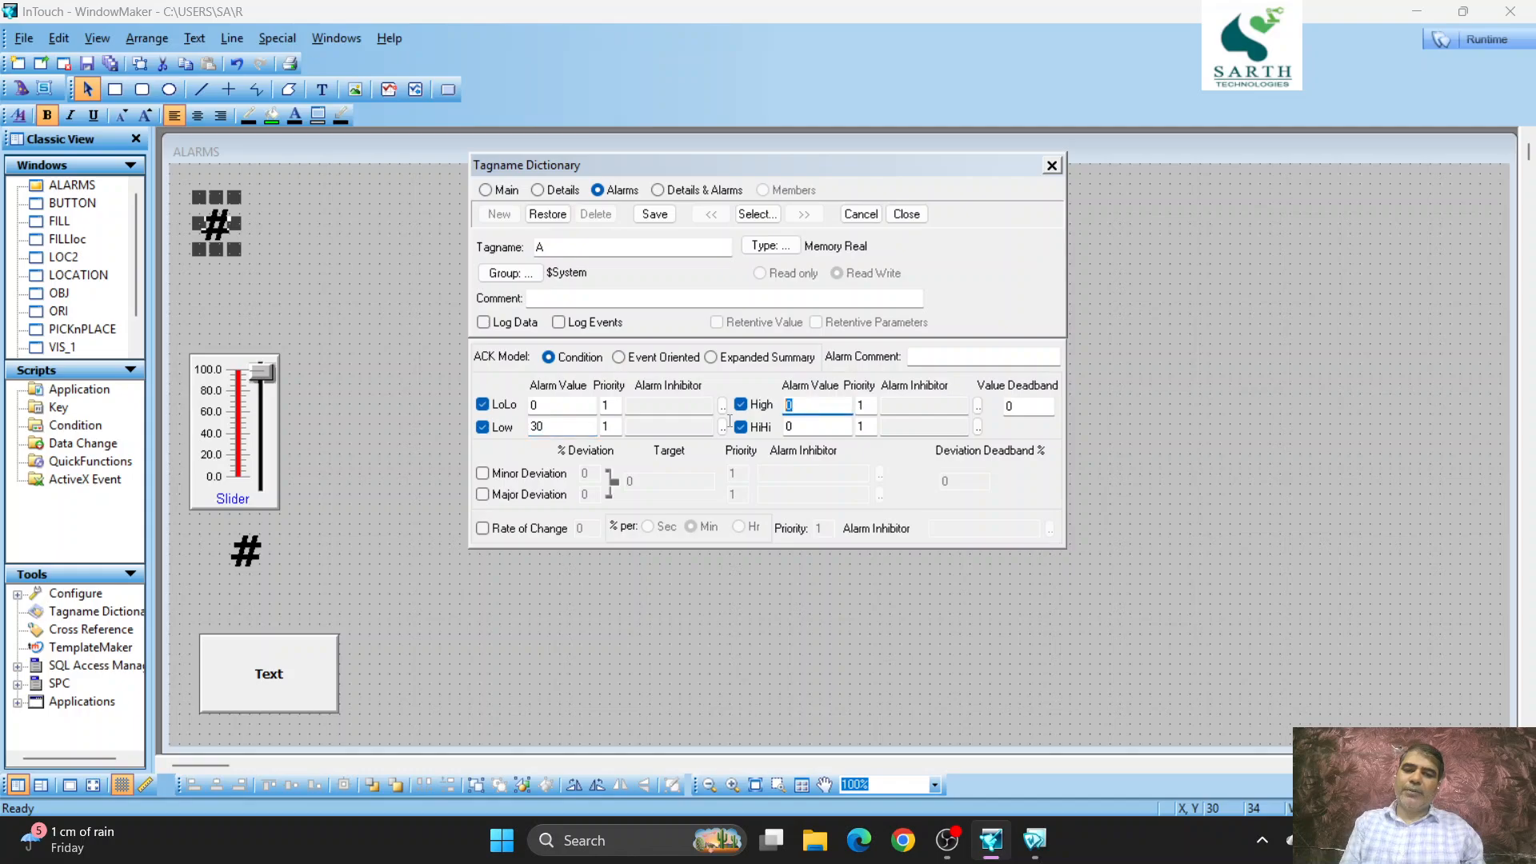
pyautogui.write('70')
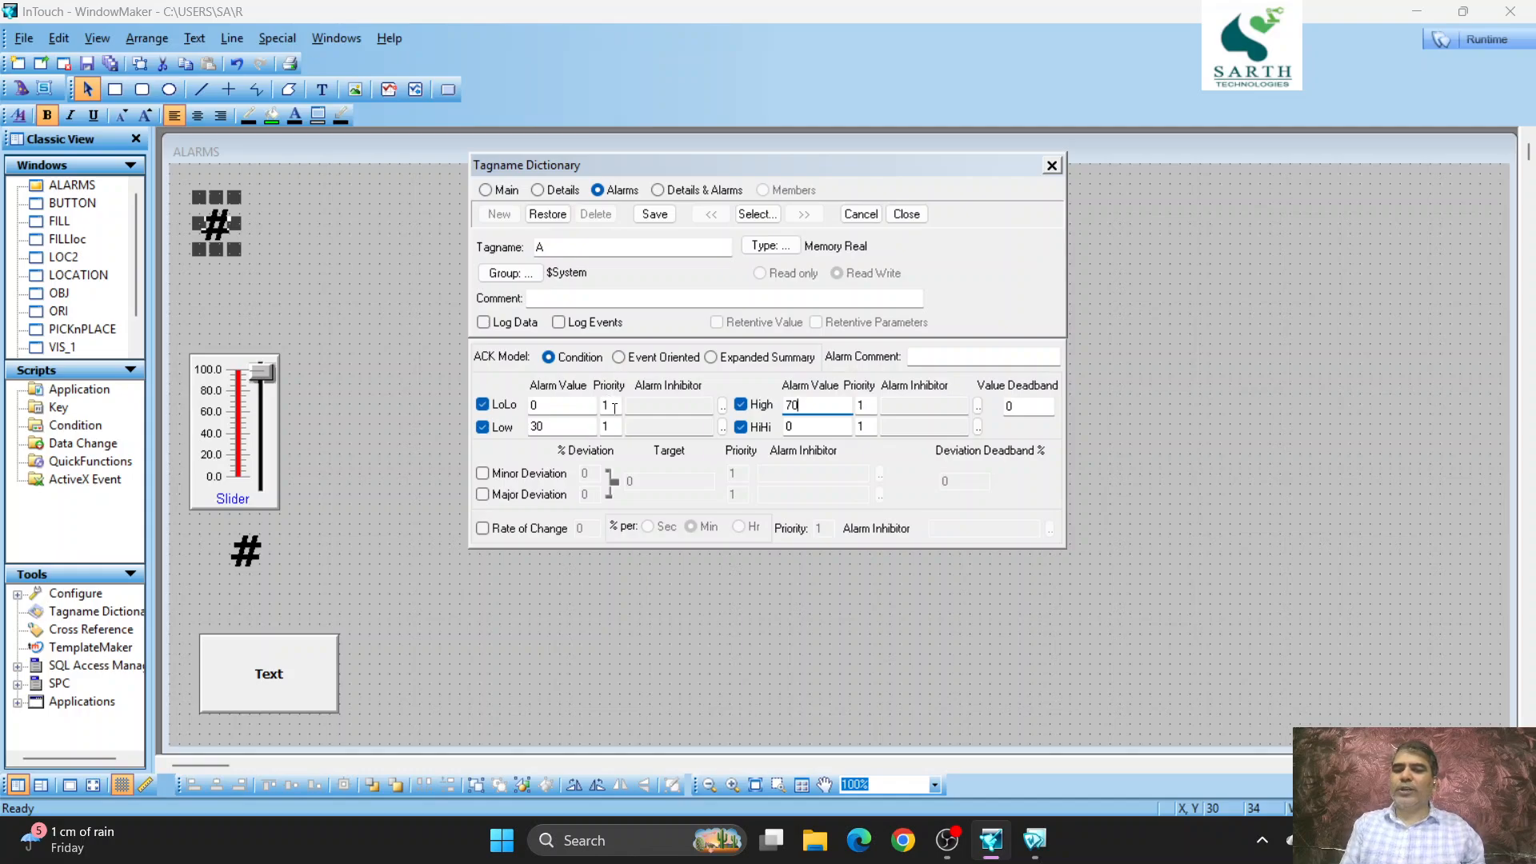
pyautogui.doubleClick(598, 409)
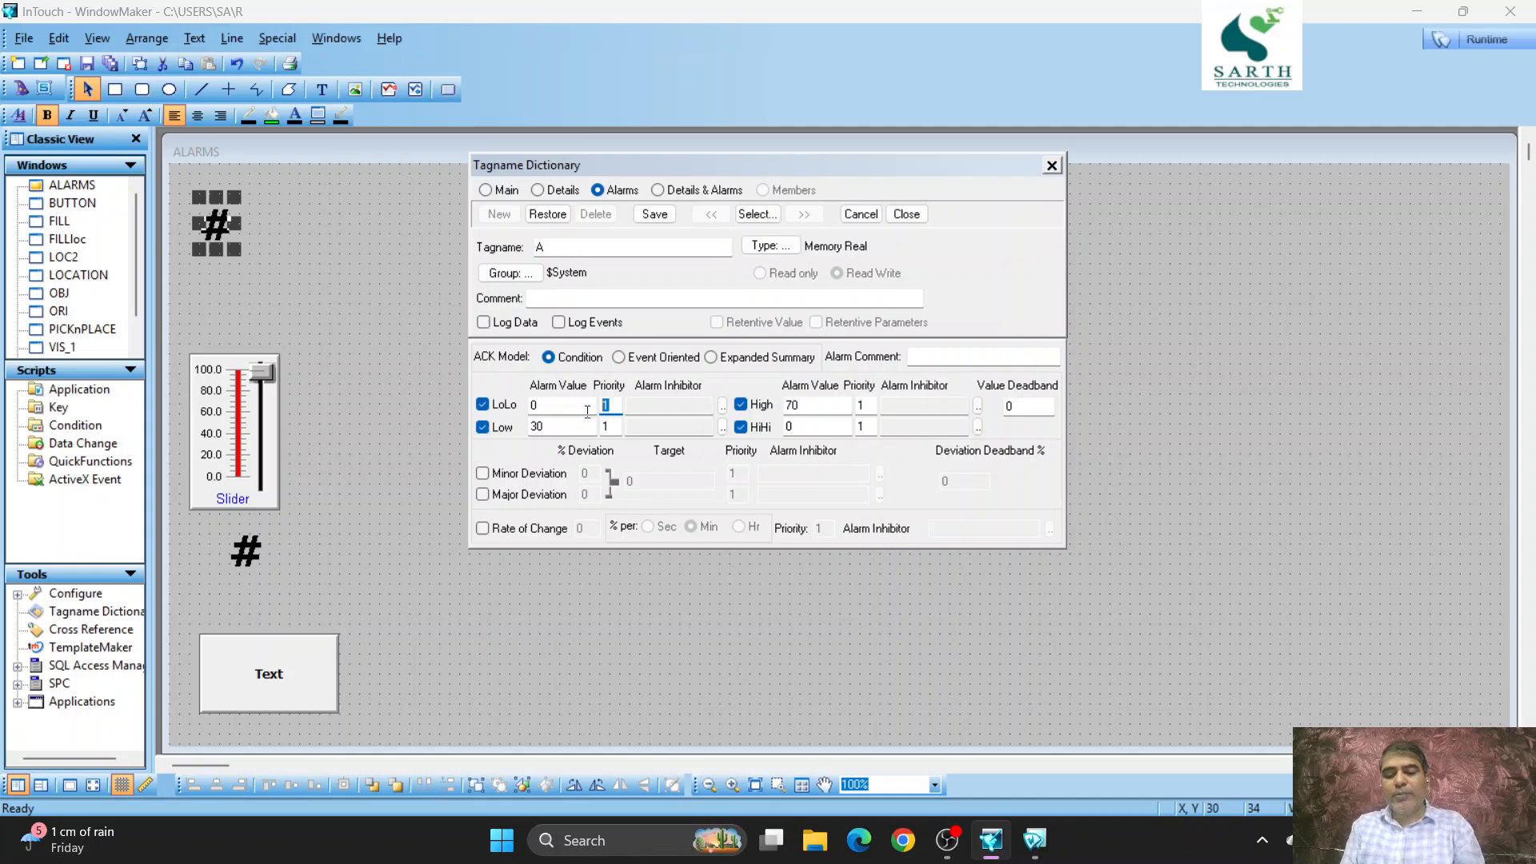
pyautogui.doubleClick(542, 408)
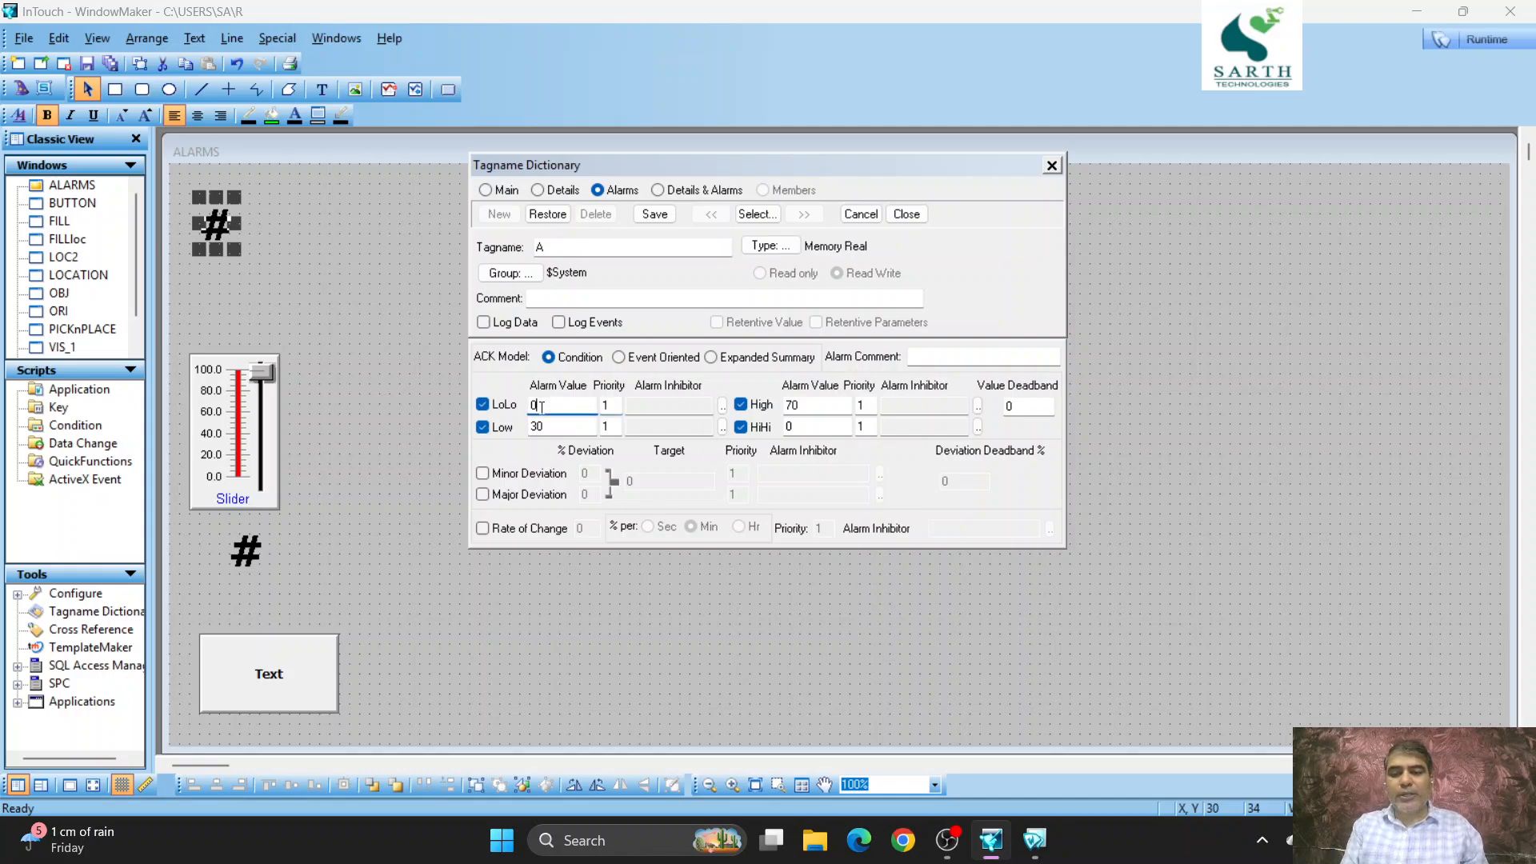
pyautogui.write('20')
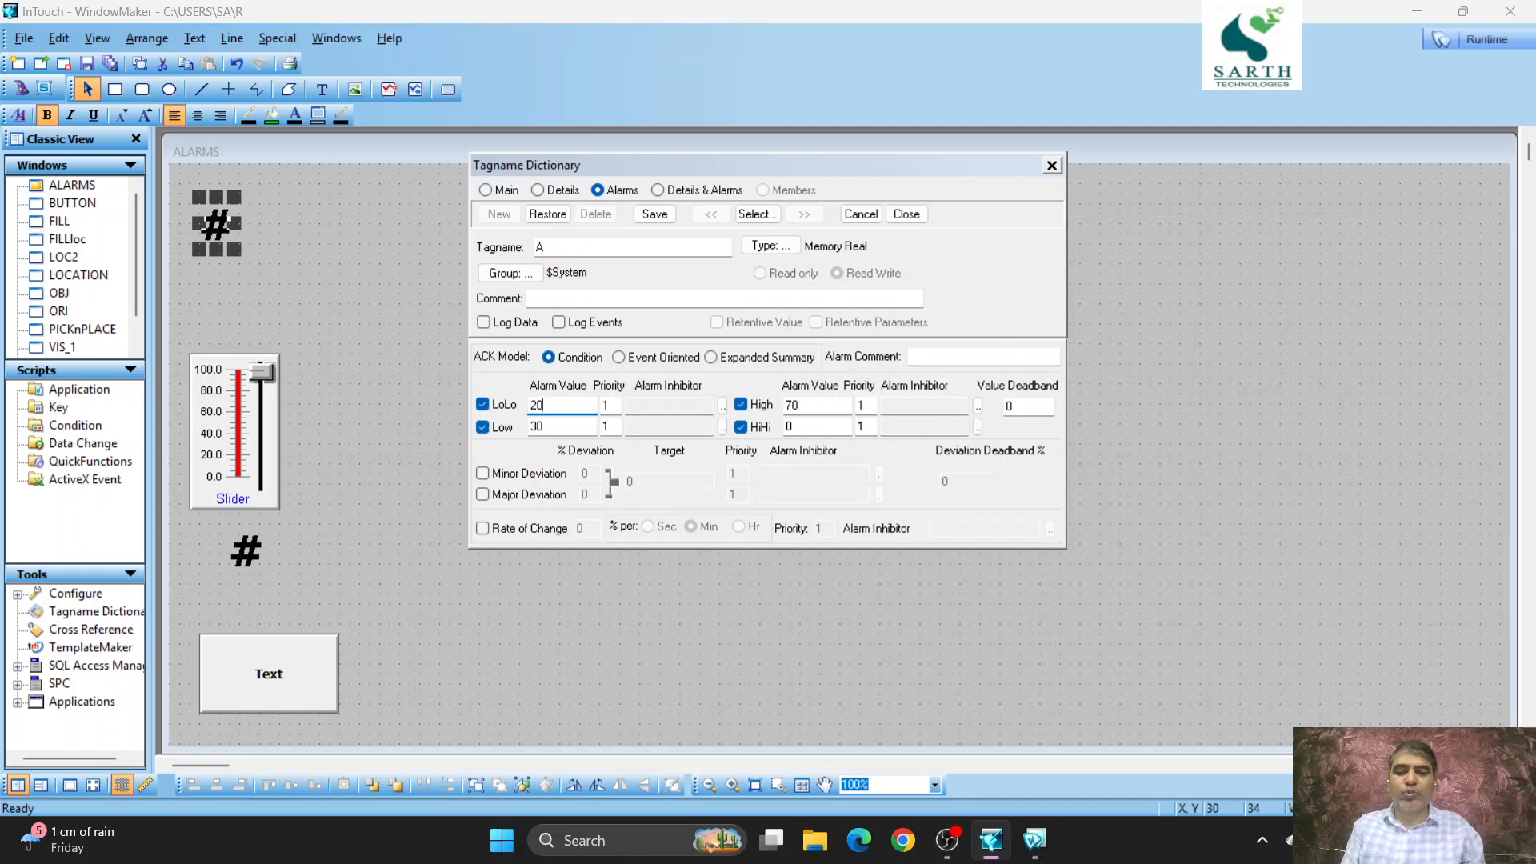
pyautogui.doubleClick(790, 426)
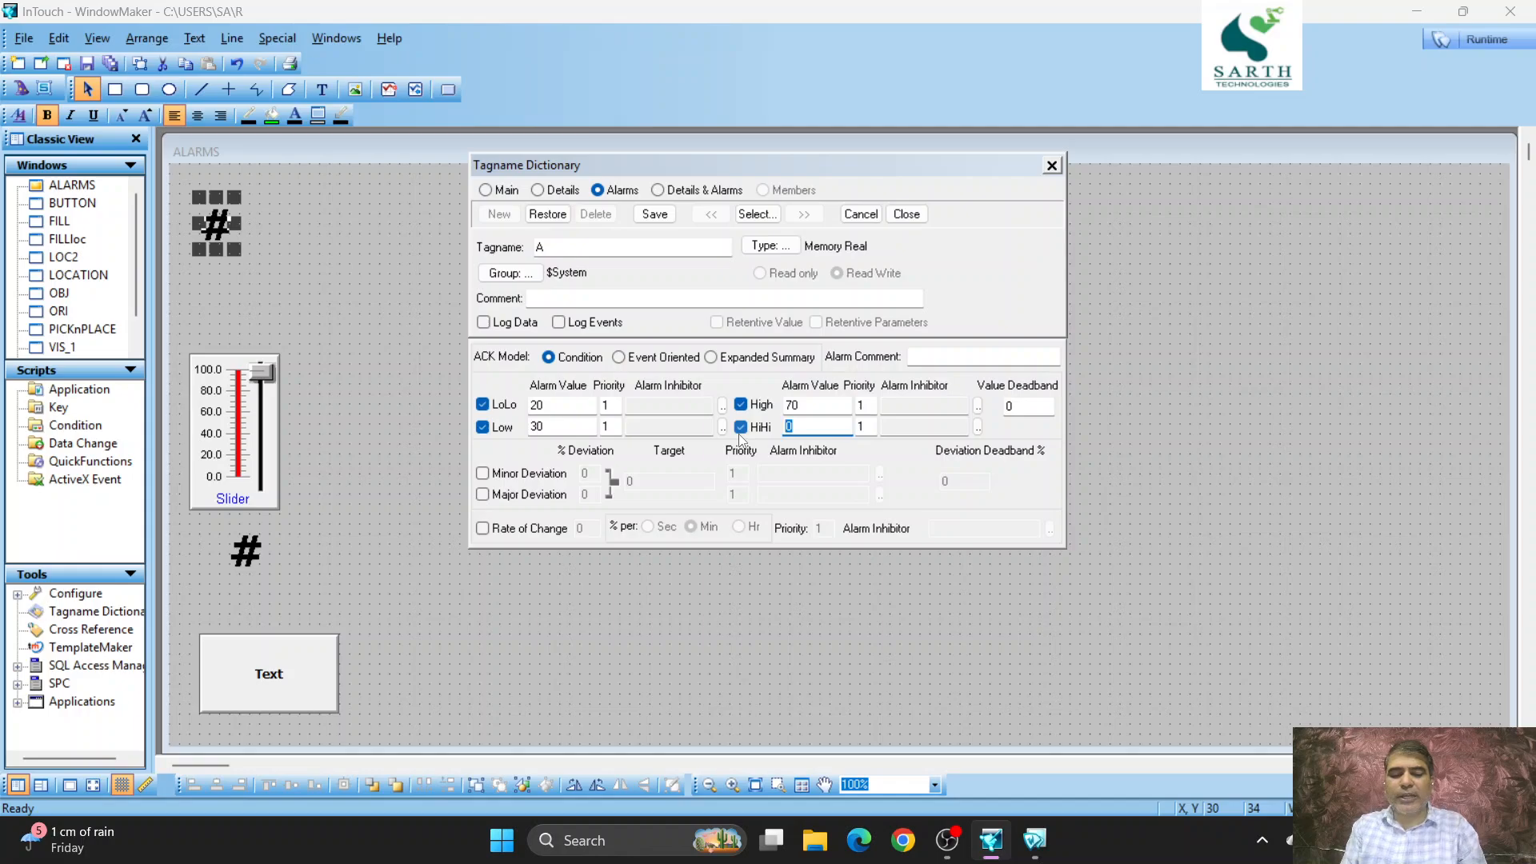
pyautogui.write('80')
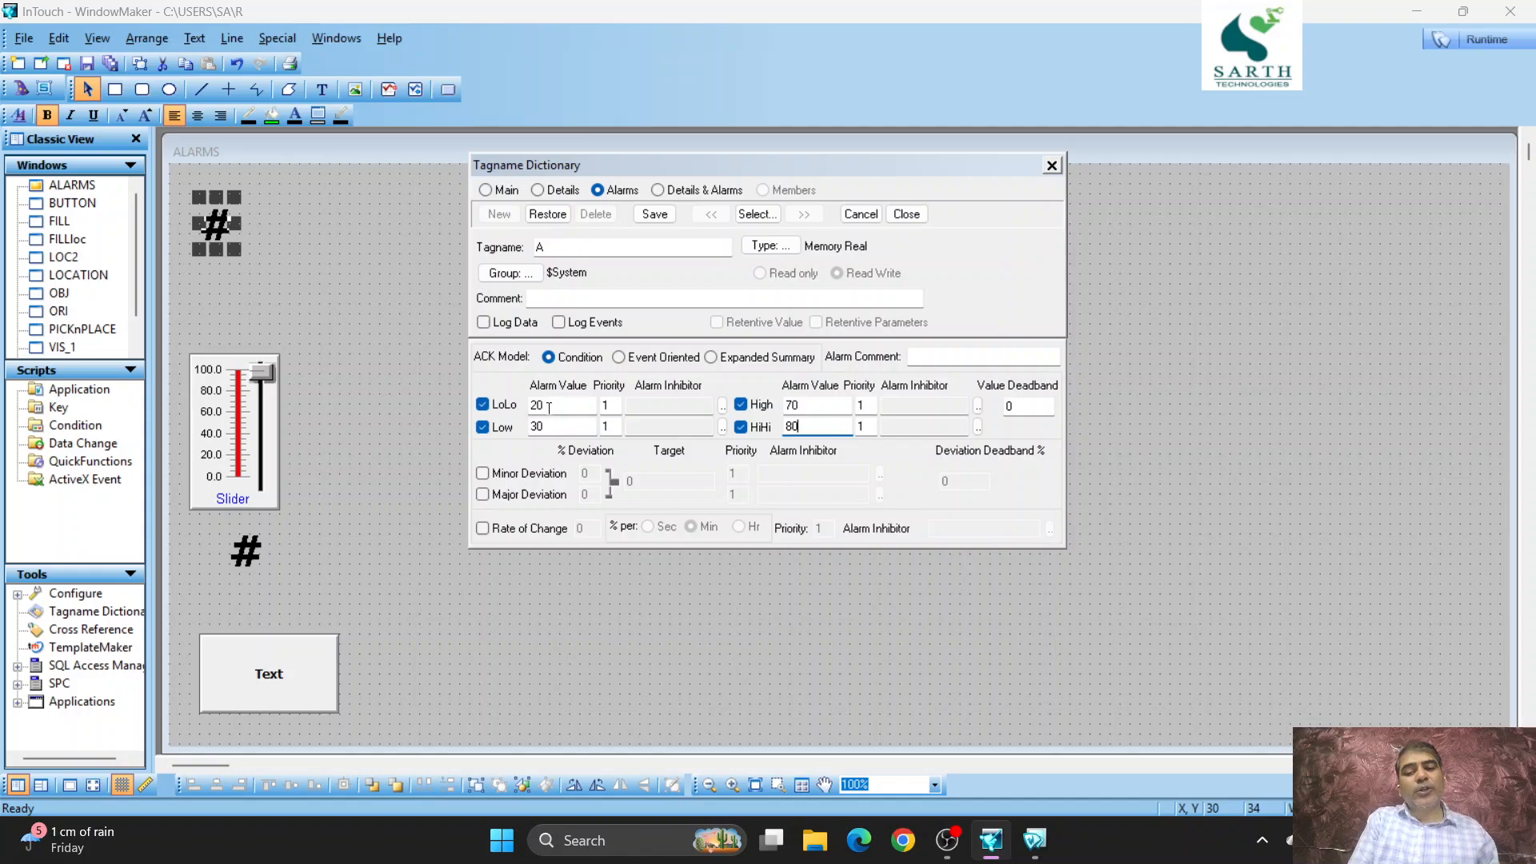
# - Set the priority of tag A's Low and High alarms to 2, save the tag and close its dialogs
pyautogui.doubleClick(617, 426)
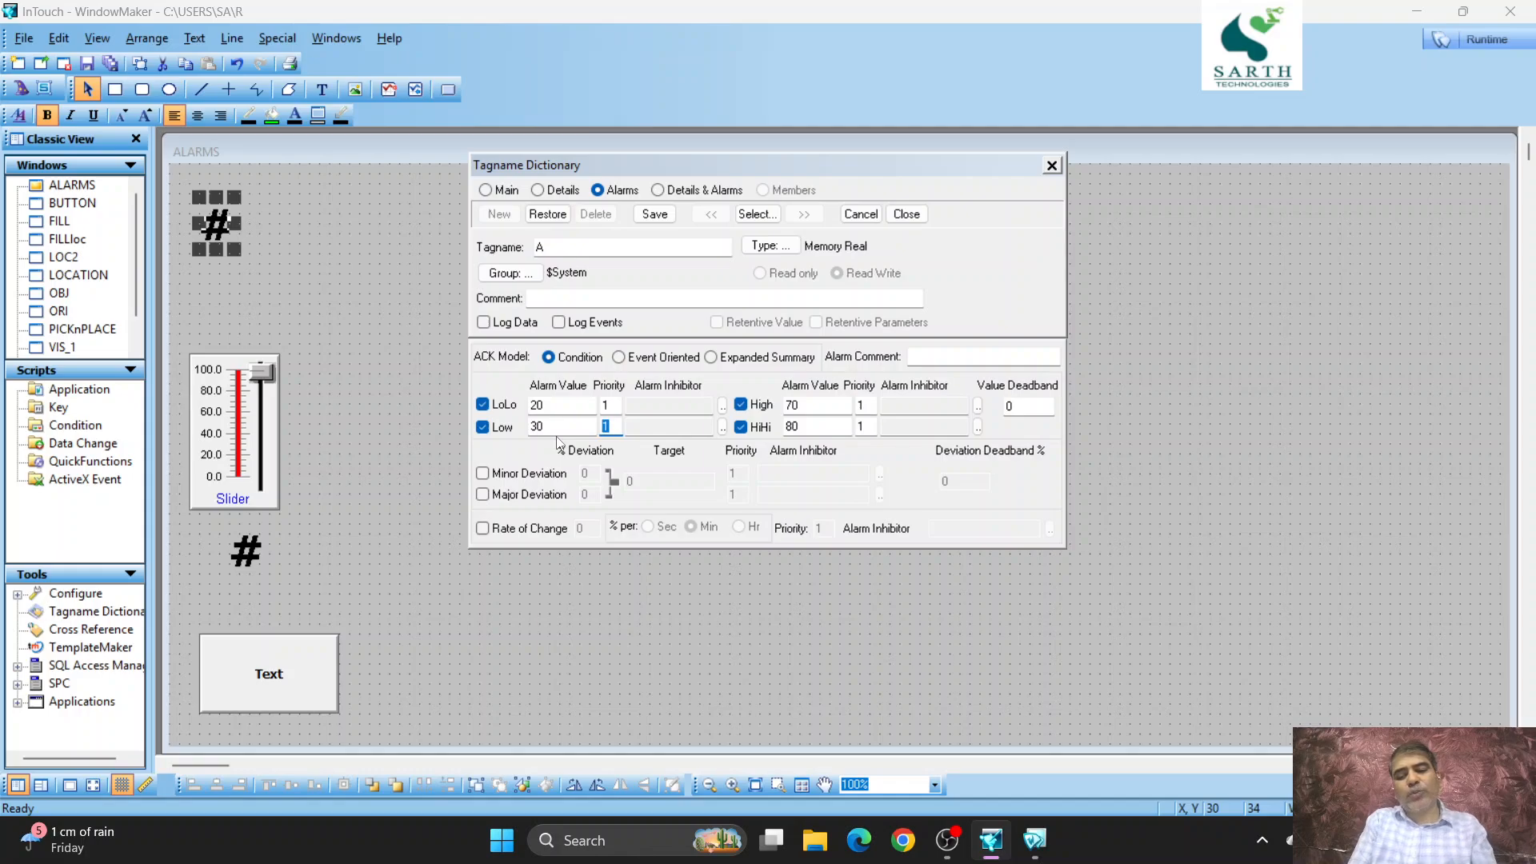
pyautogui.write('2')
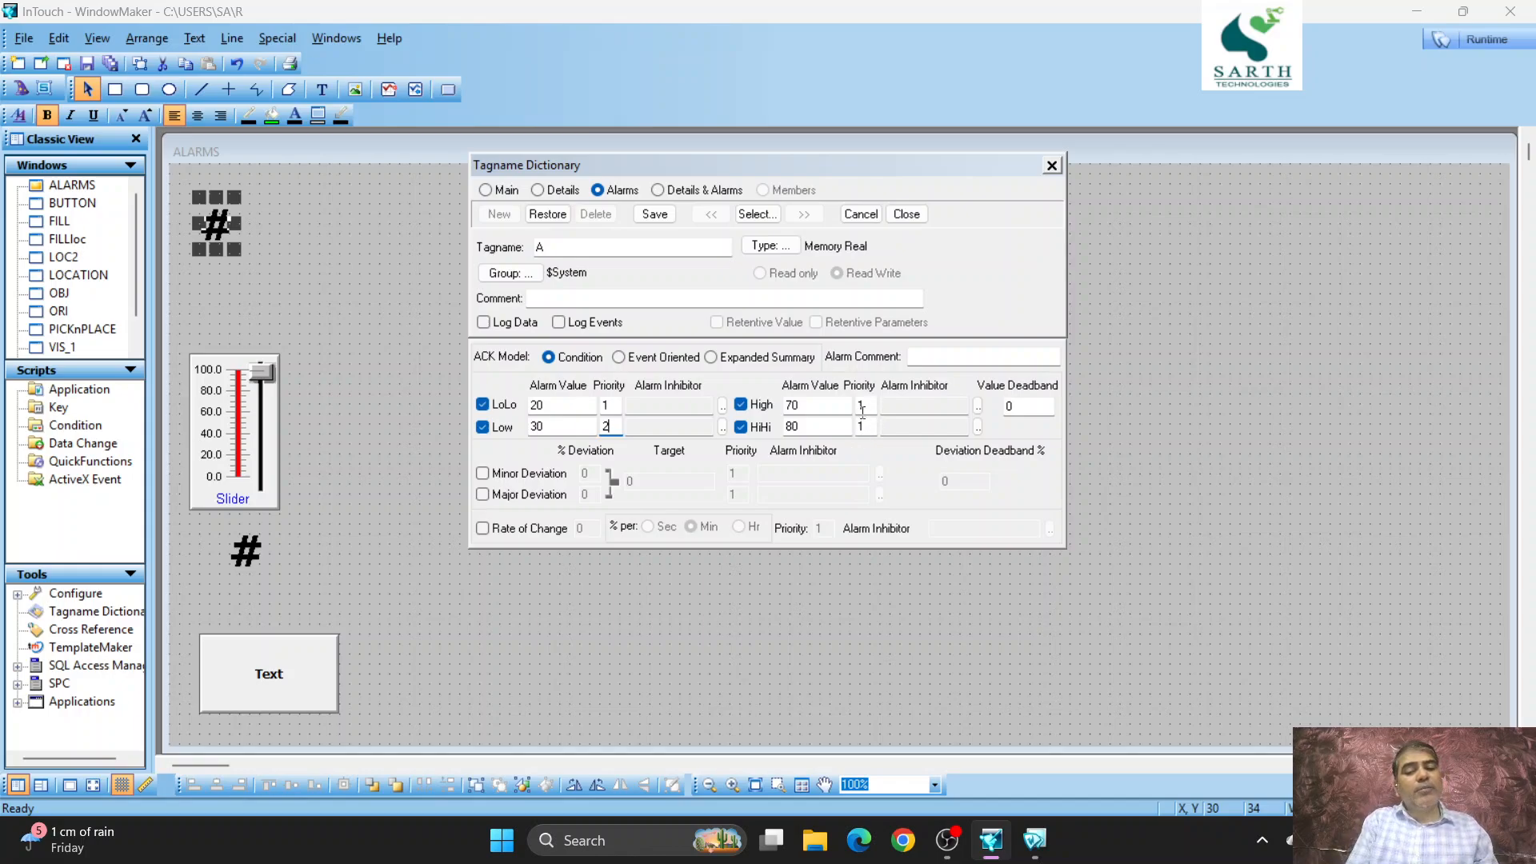
pyautogui.doubleClick(862, 407)
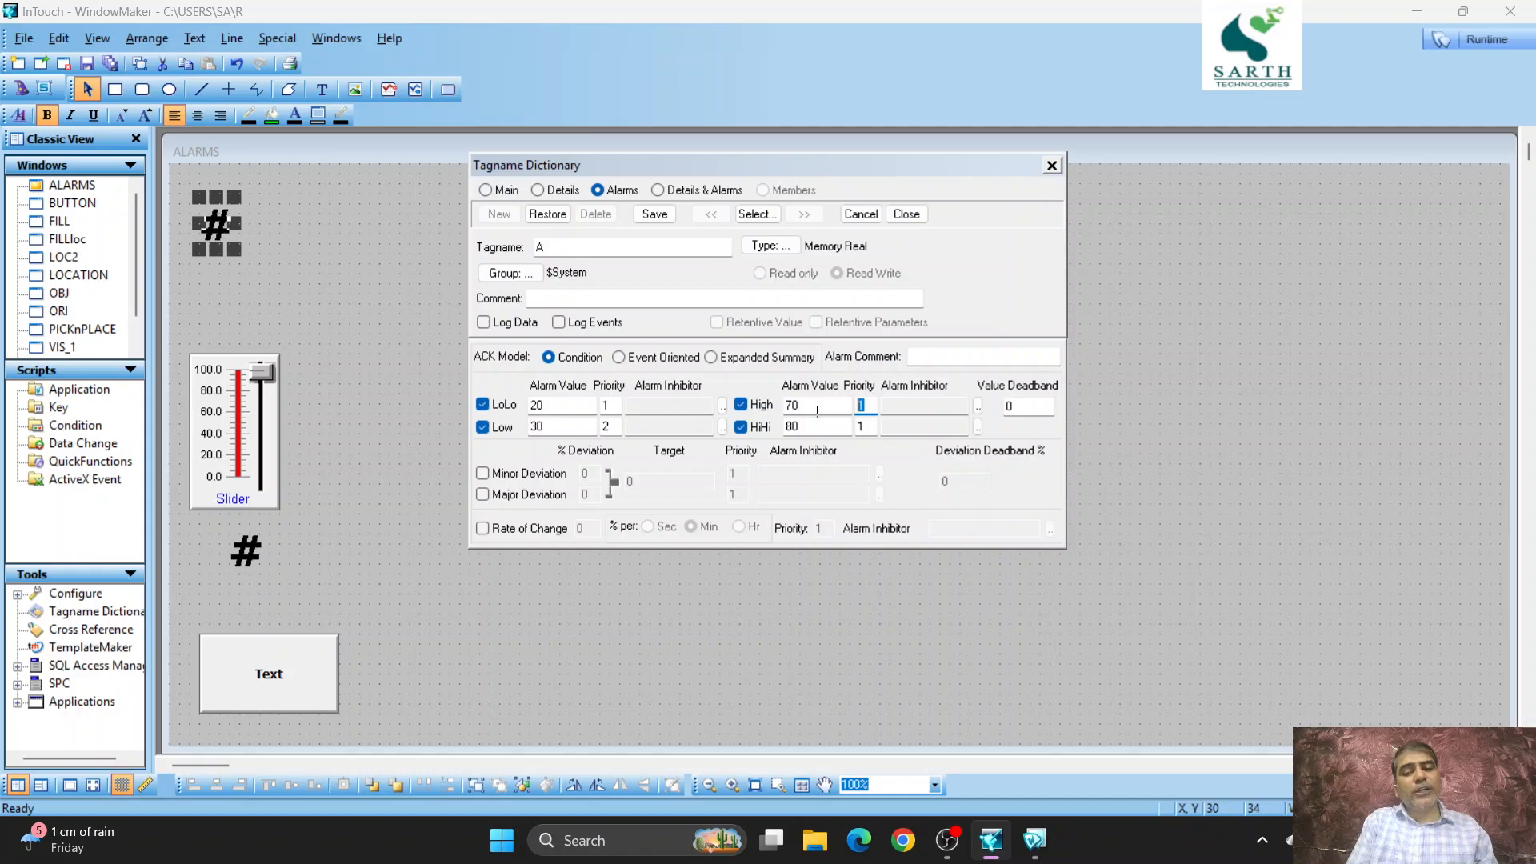
pyautogui.write('2')
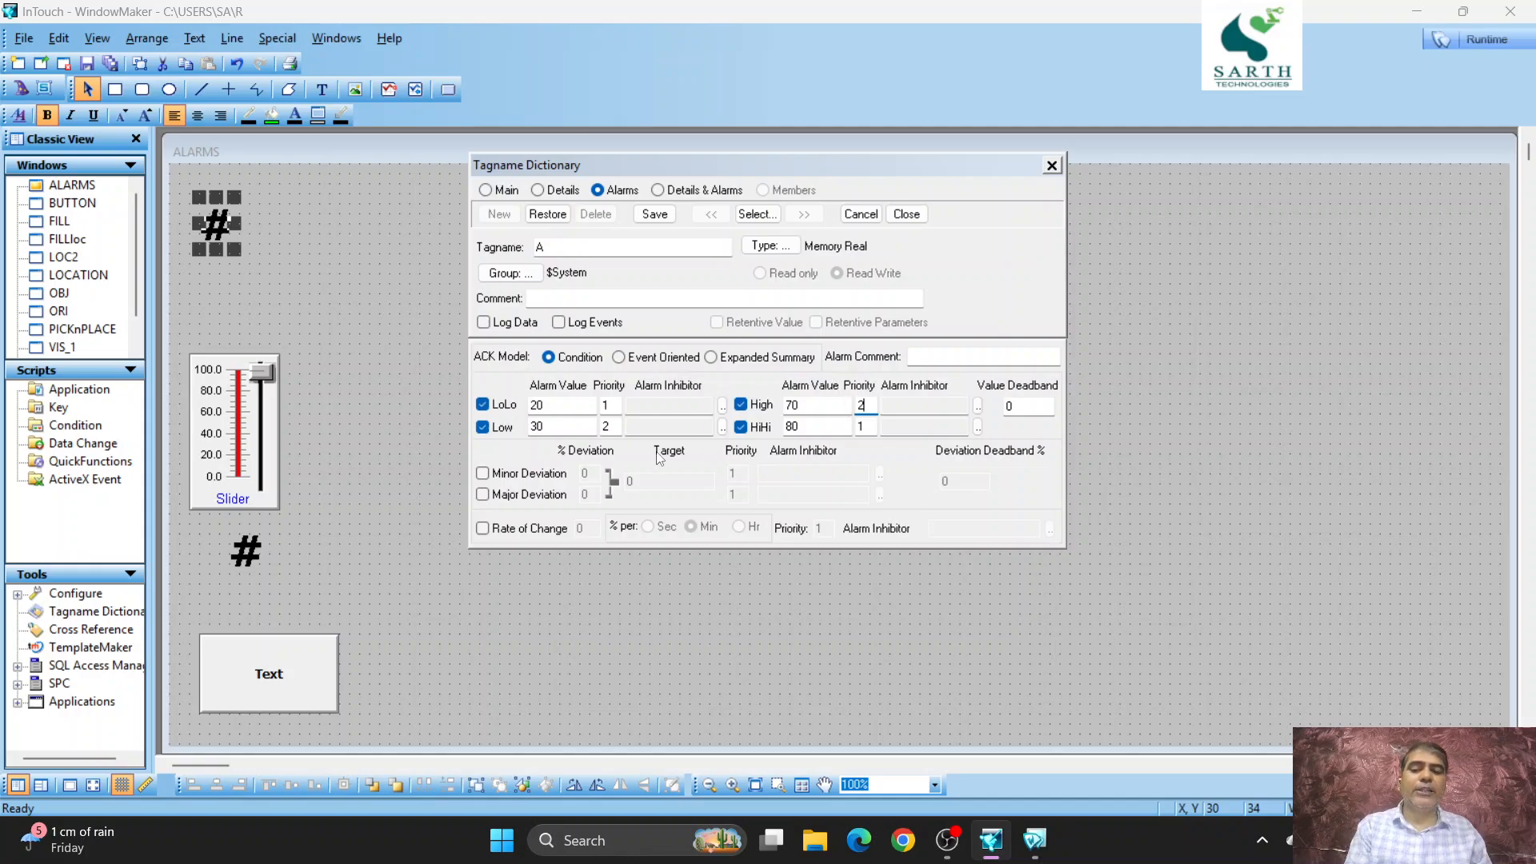
pyautogui.click(668, 218)
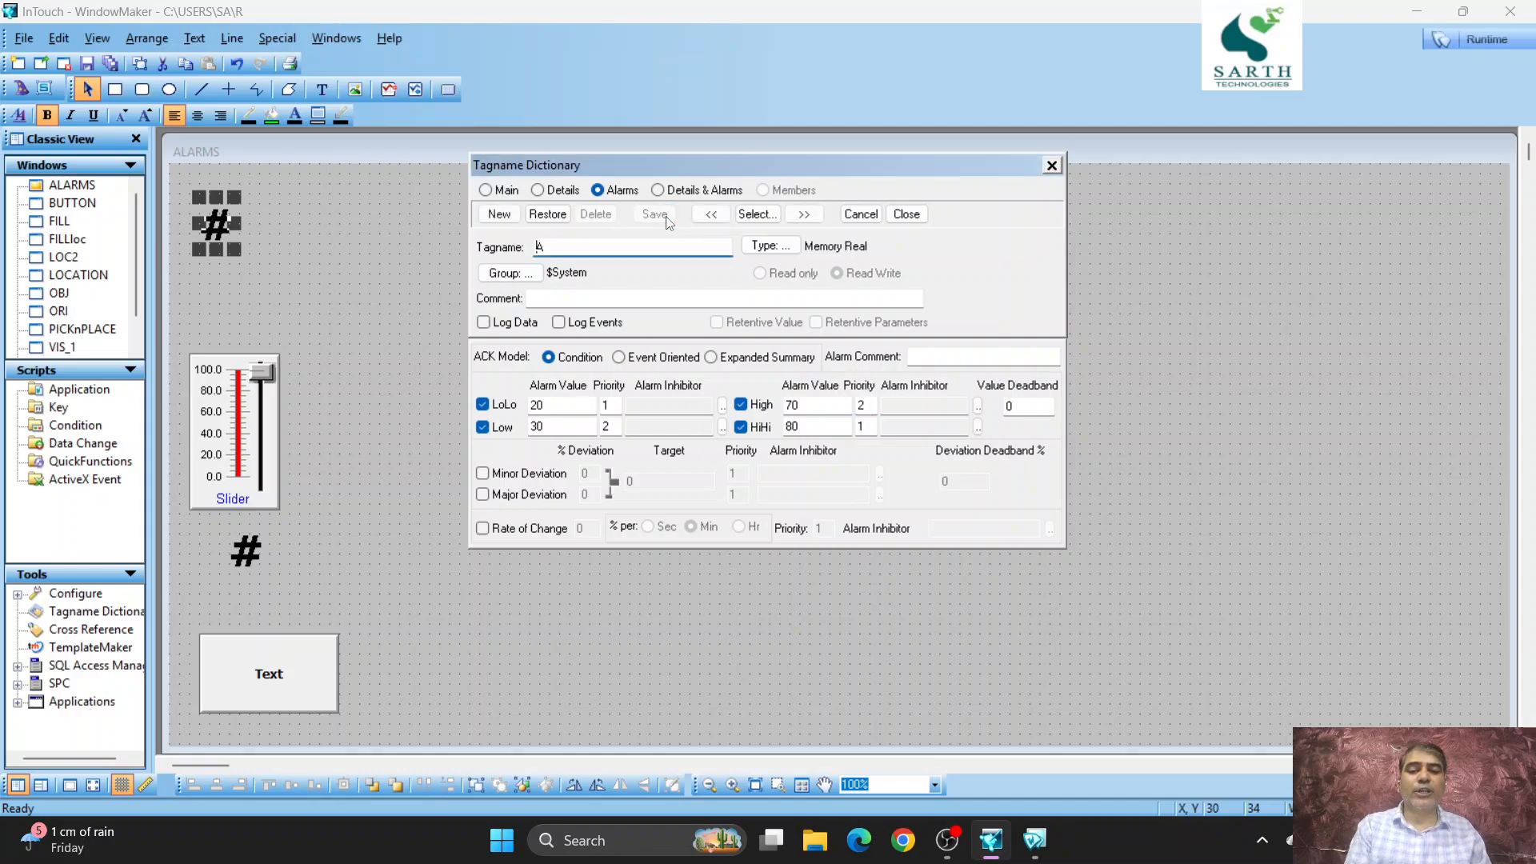
pyautogui.click(915, 221)
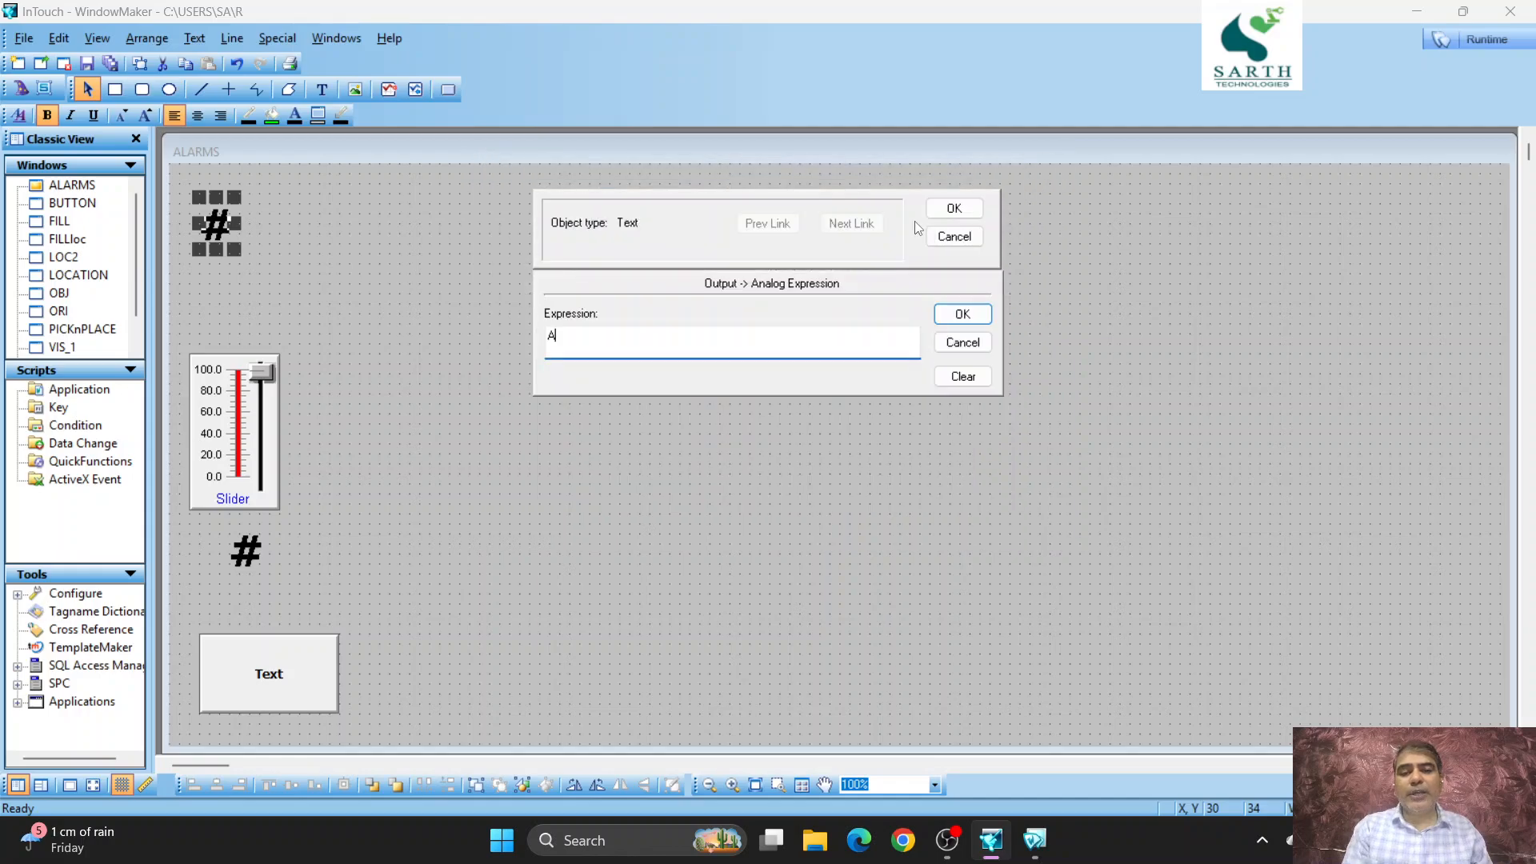
pyautogui.click(970, 208)
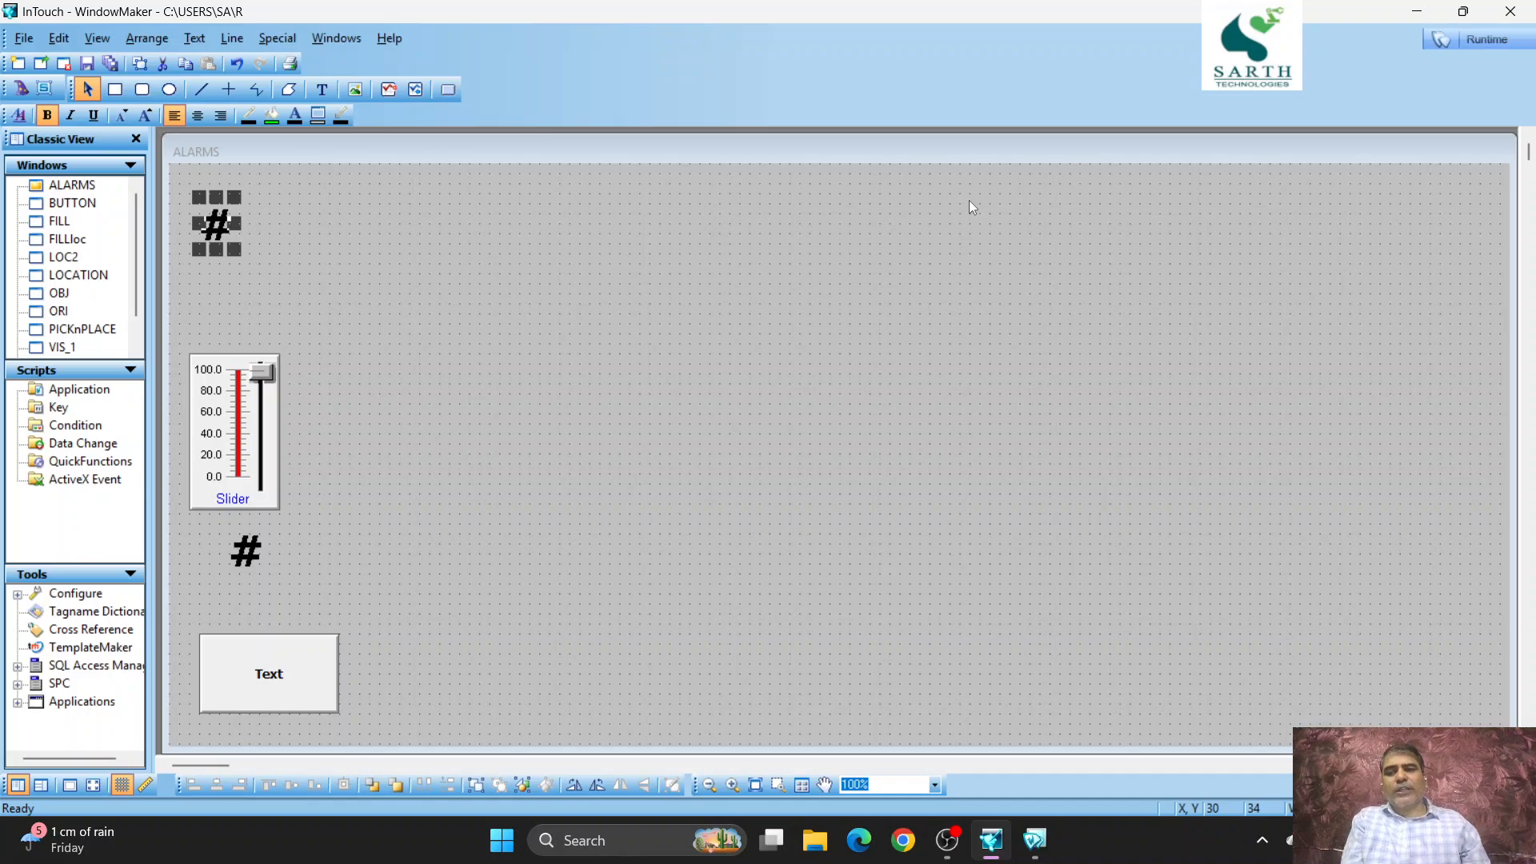
# - Draw a small circle to the right of the upper # text and fill it with pale cyan
pyautogui.click(169, 89)
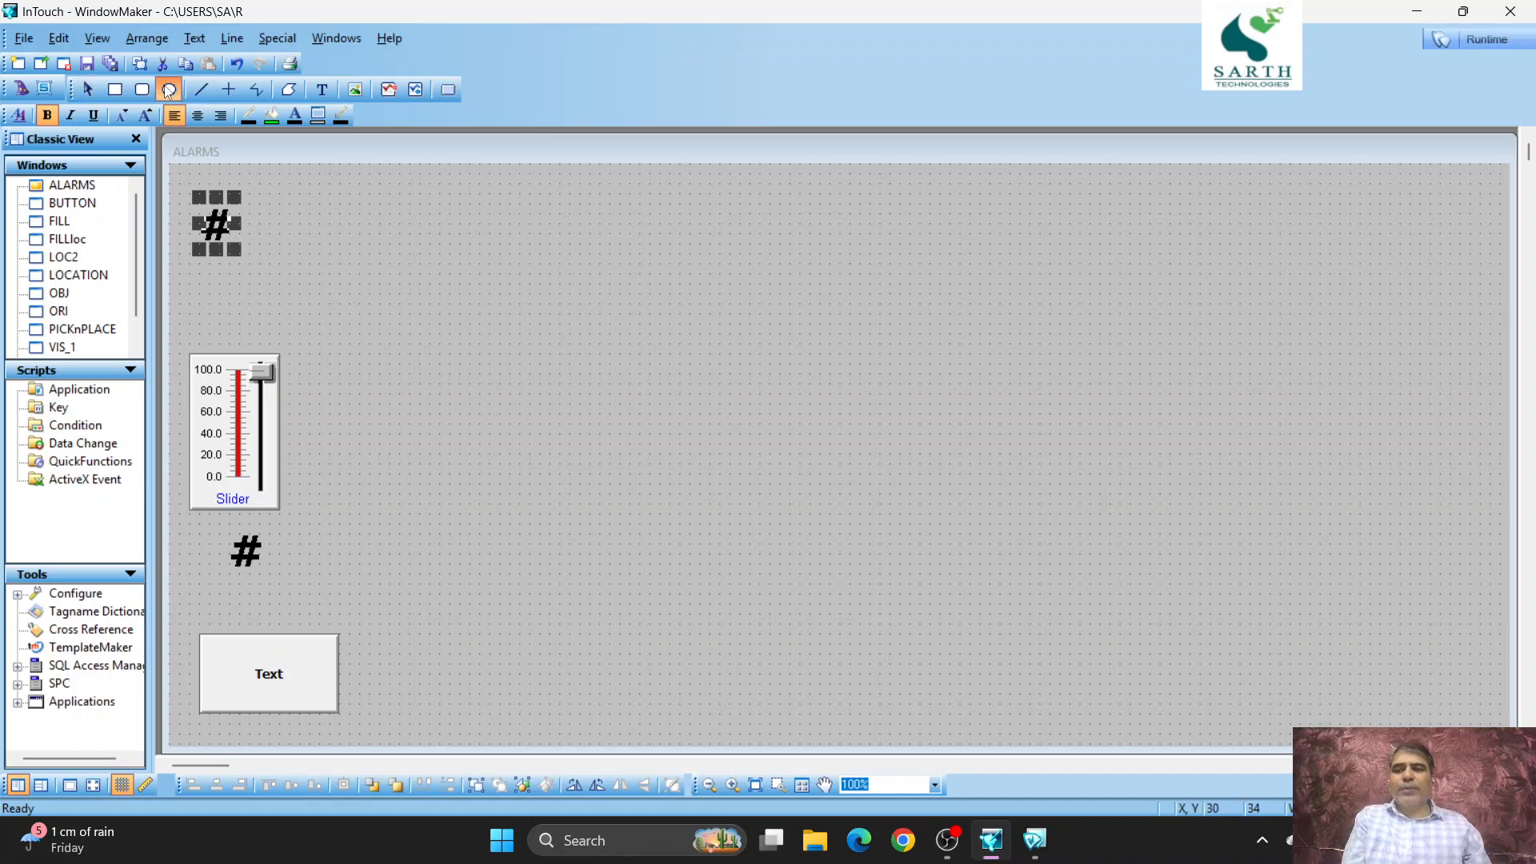
pyautogui.moveTo(299, 233); pyautogui.dragTo(358, 292)
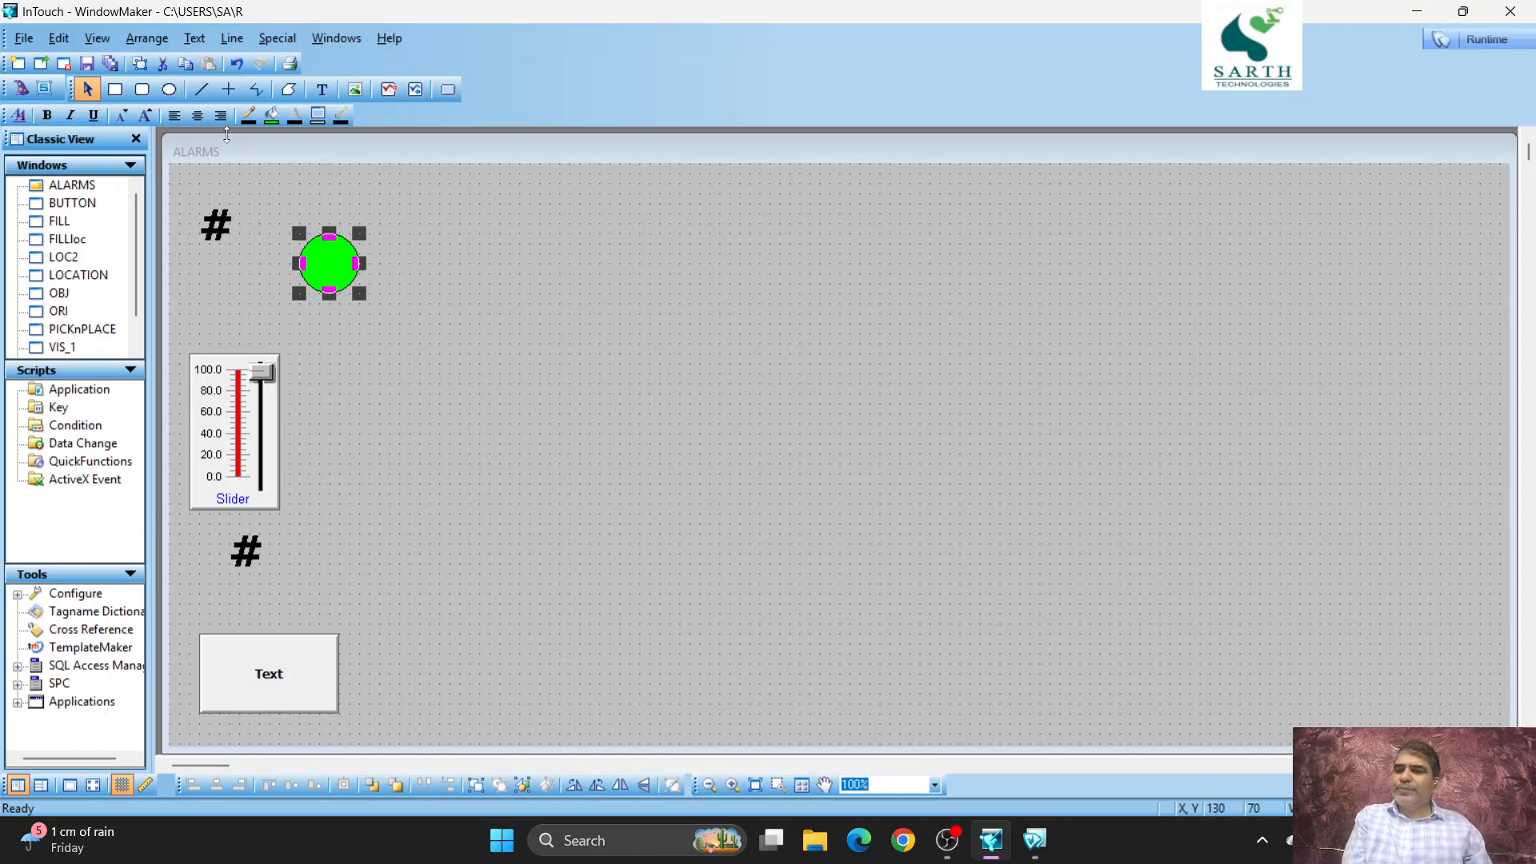
pyautogui.click(273, 120)
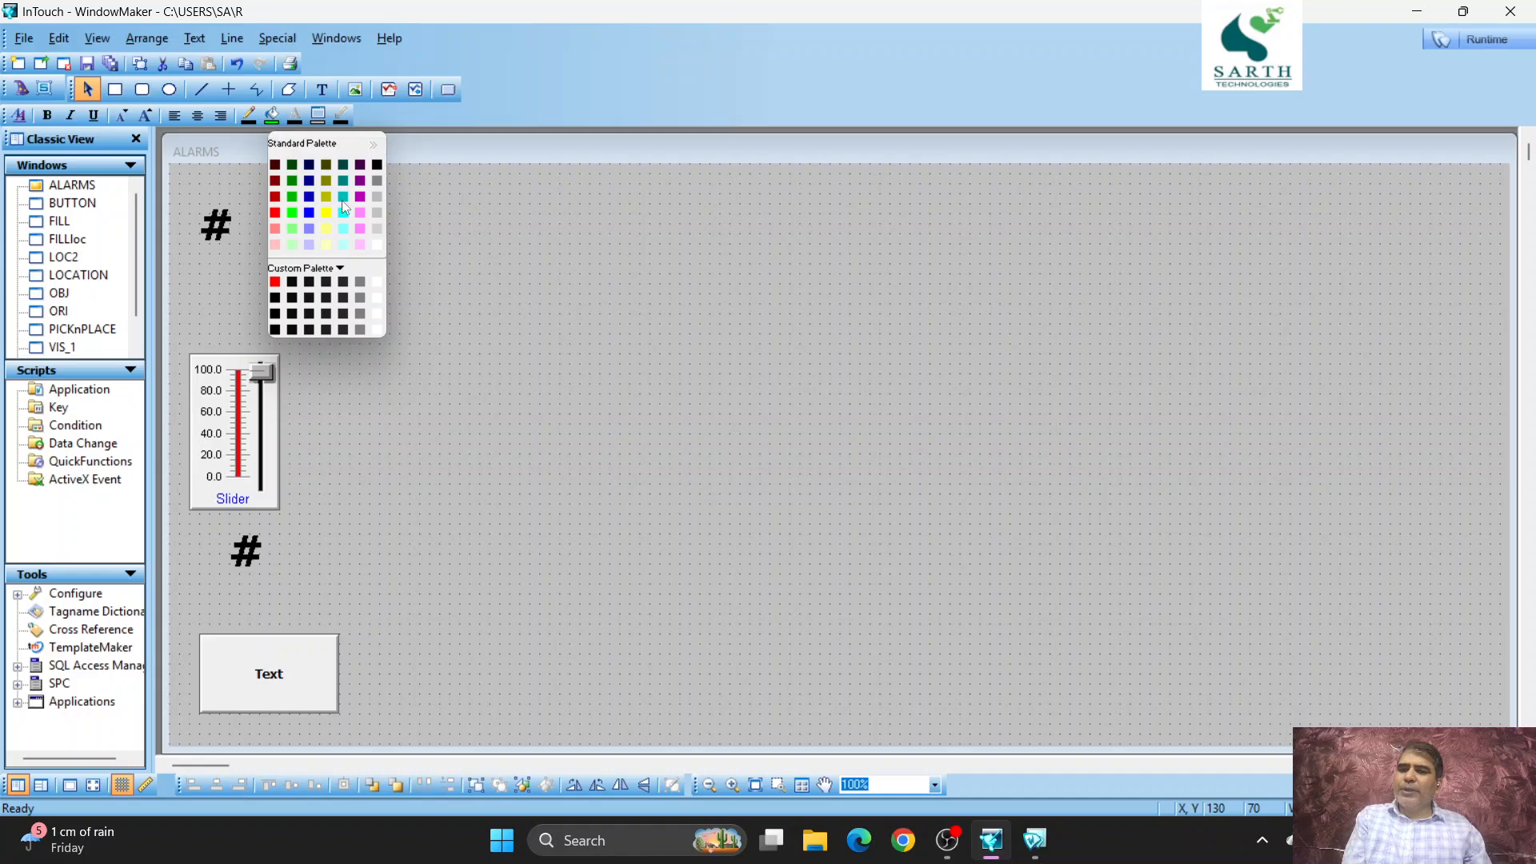
pyautogui.click(340, 245)
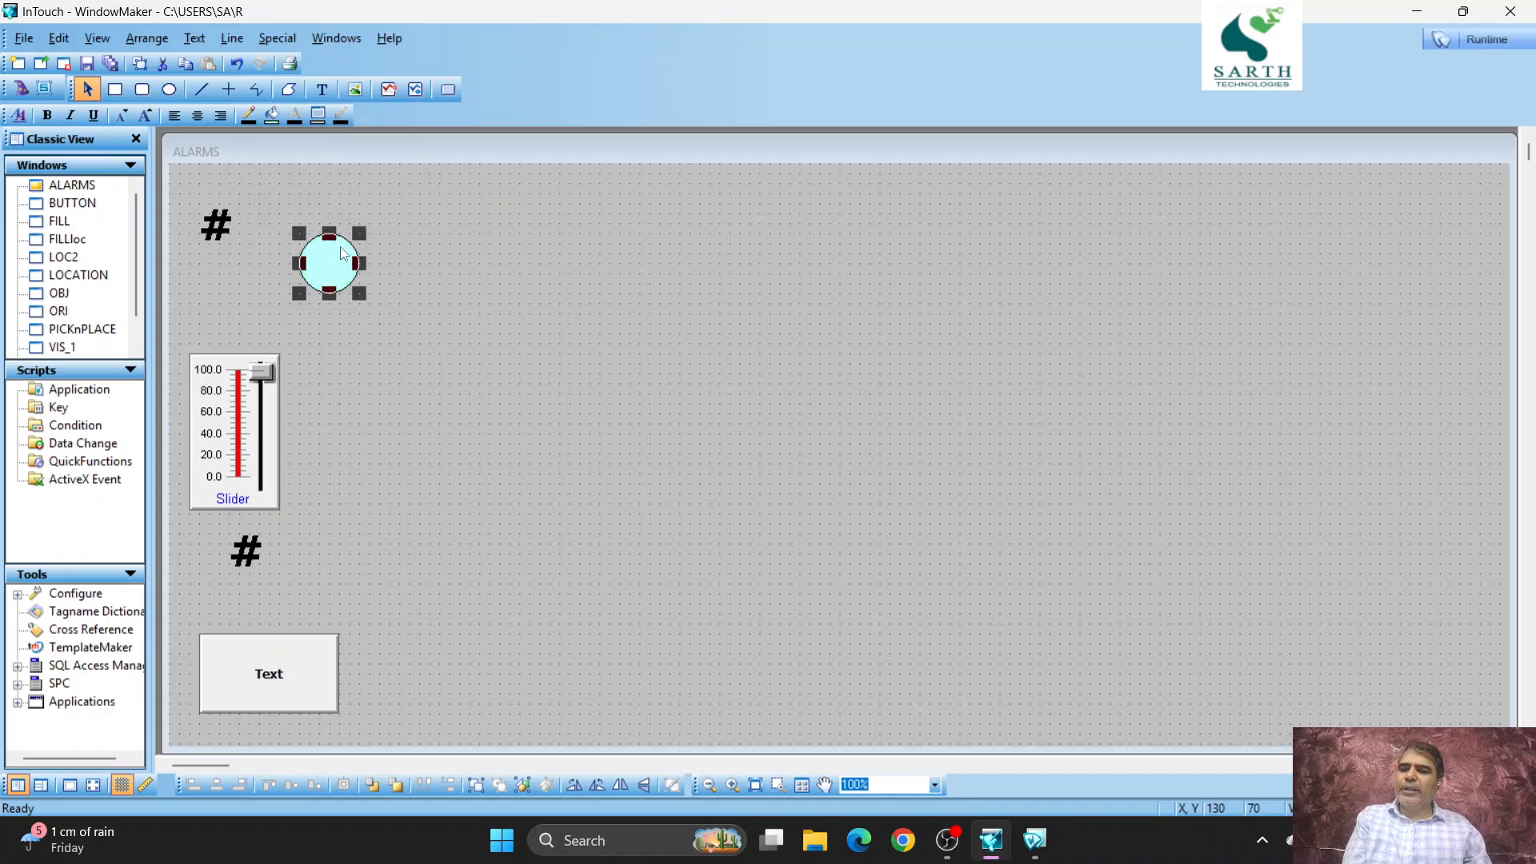
# - Give the circle beside the upper # text a thicker outline and enlarge it into a slightly taller ellipse
pyautogui.click(232, 40)
pyautogui.click(264, 106)
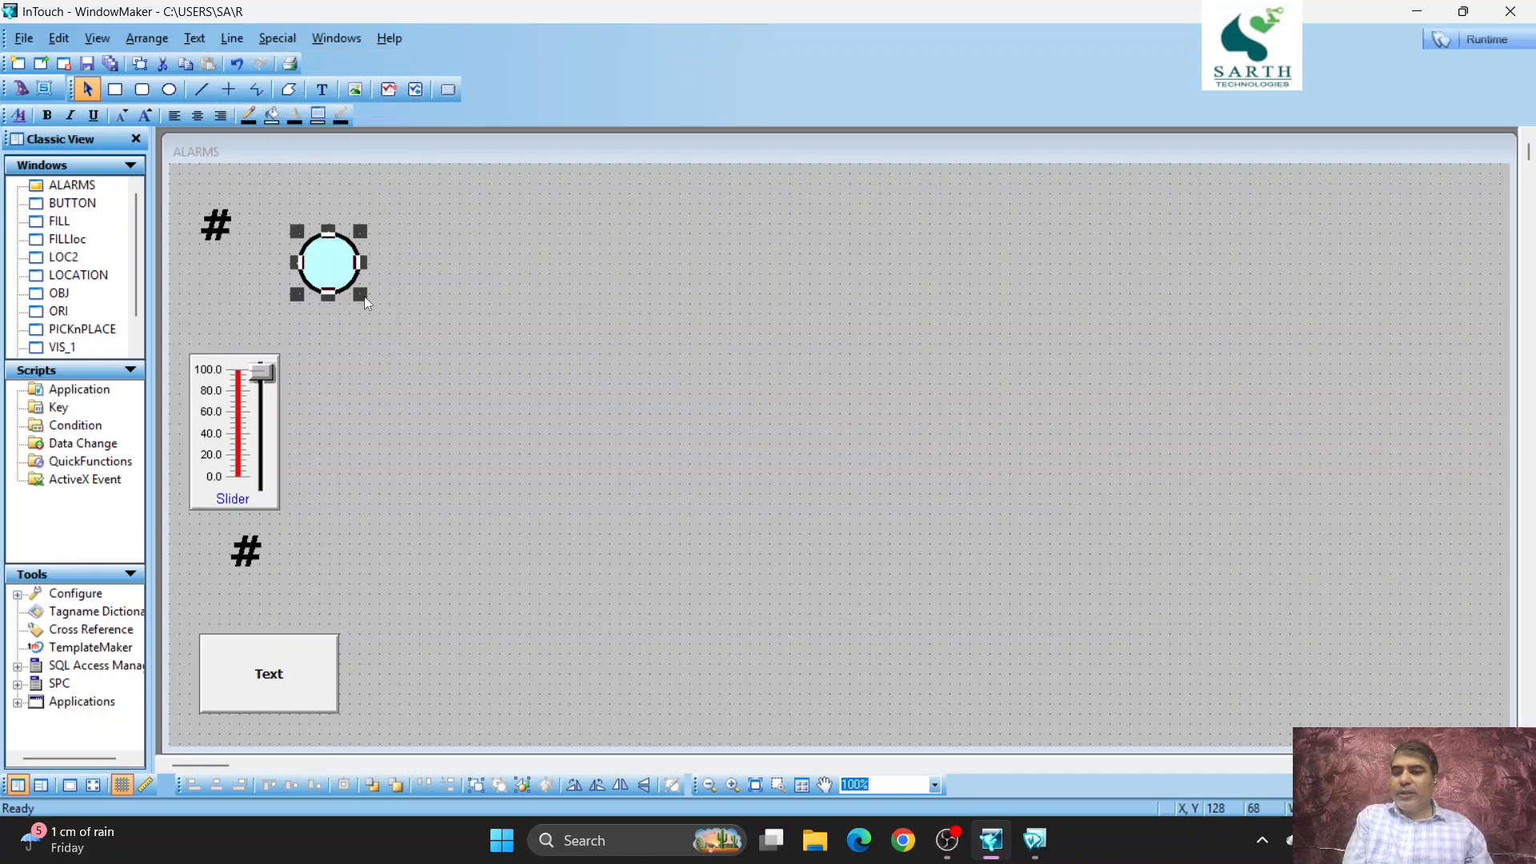
pyautogui.moveTo(363, 296); pyautogui.dragTo(325, 256)
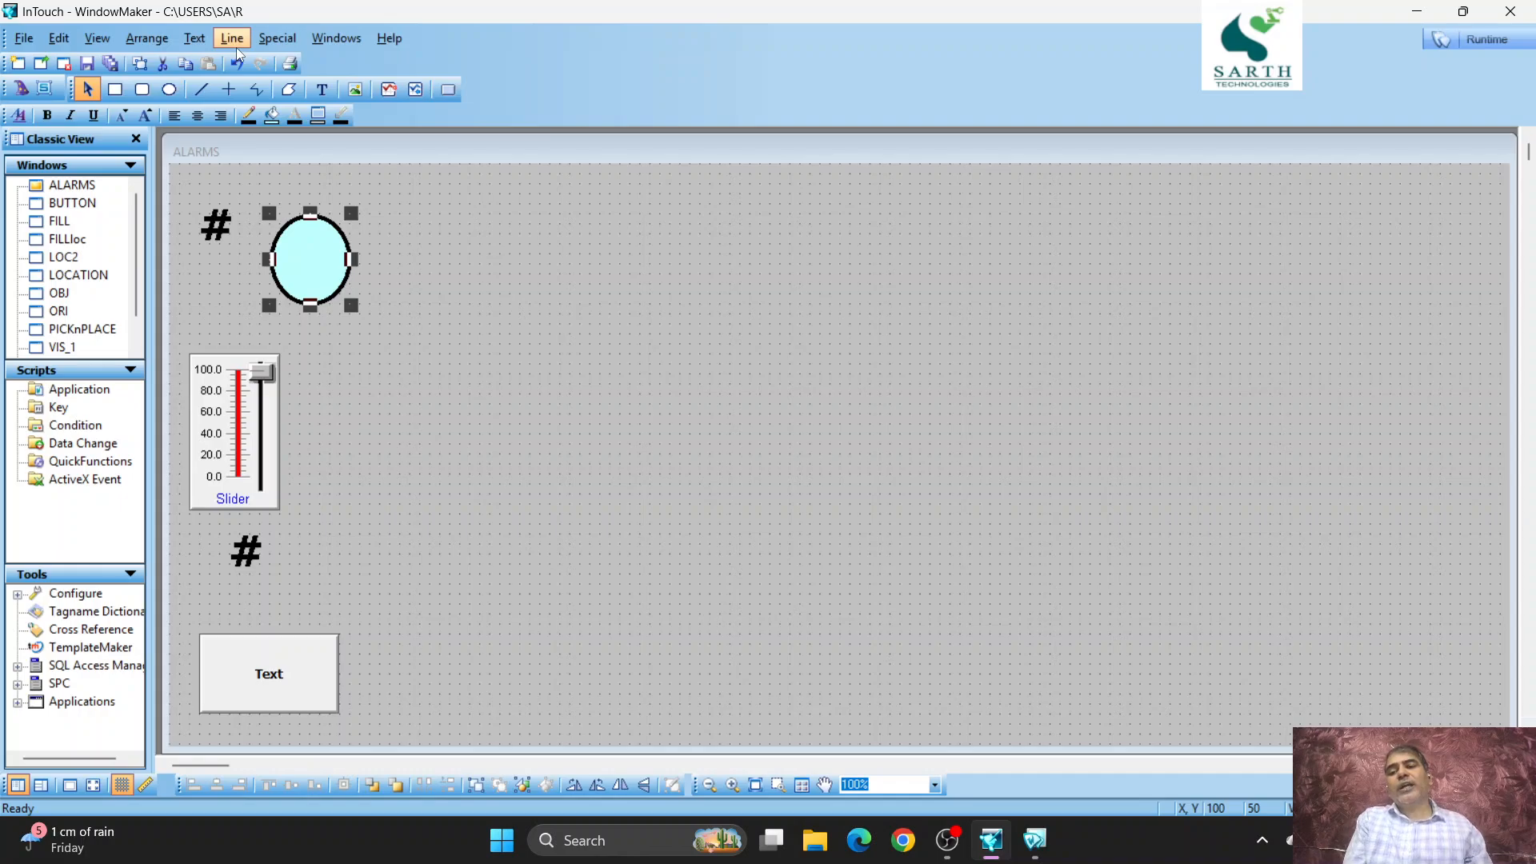
# - Duplicate the pale cyan ellipse and place the copy to the right of the lower # text
pyautogui.click(139, 63)
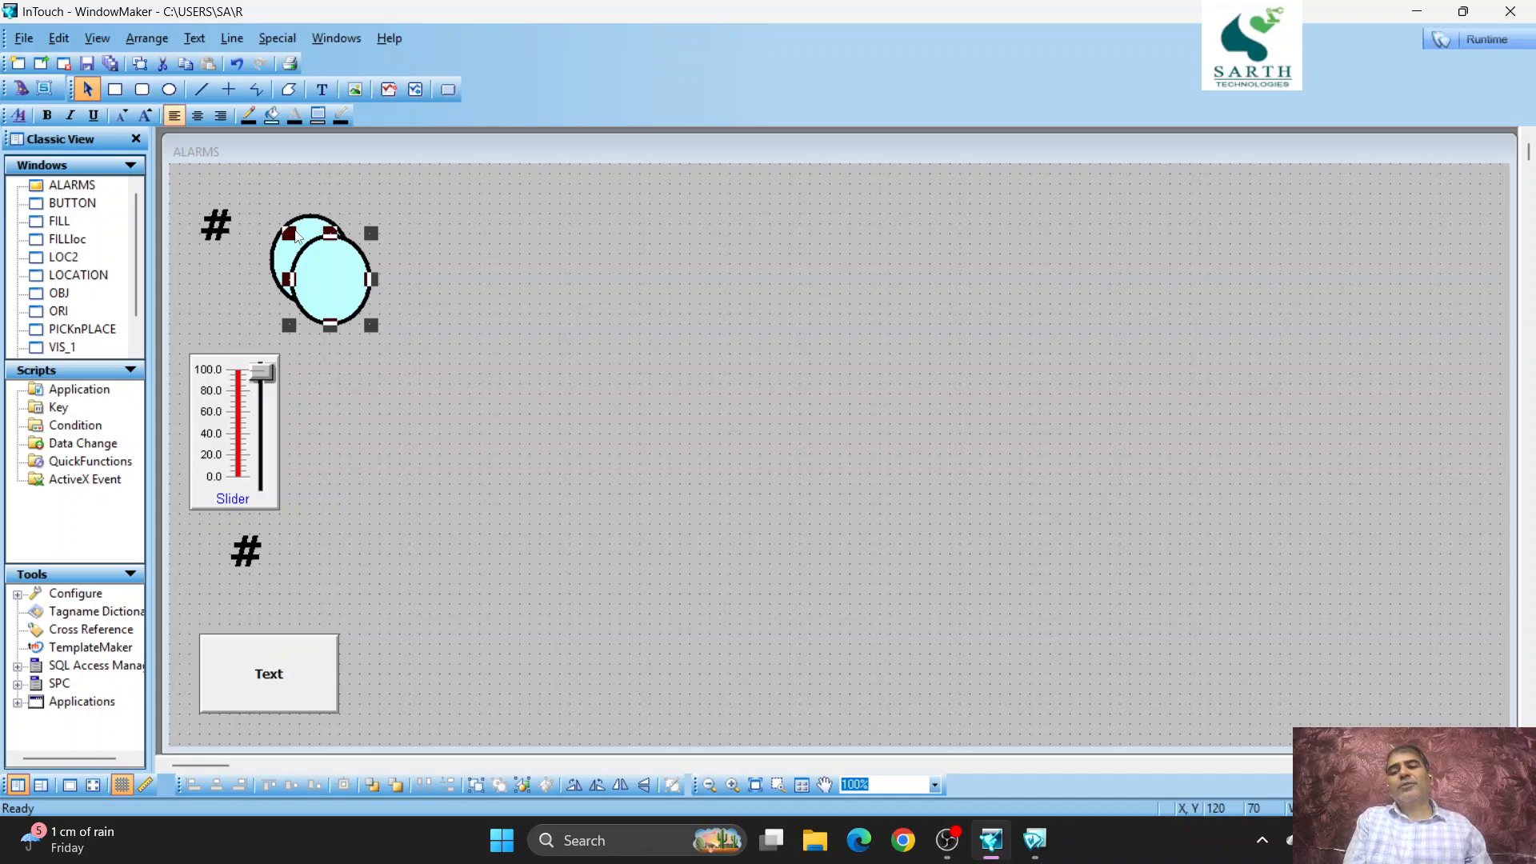
pyautogui.hotkey('ctrl', 'v')
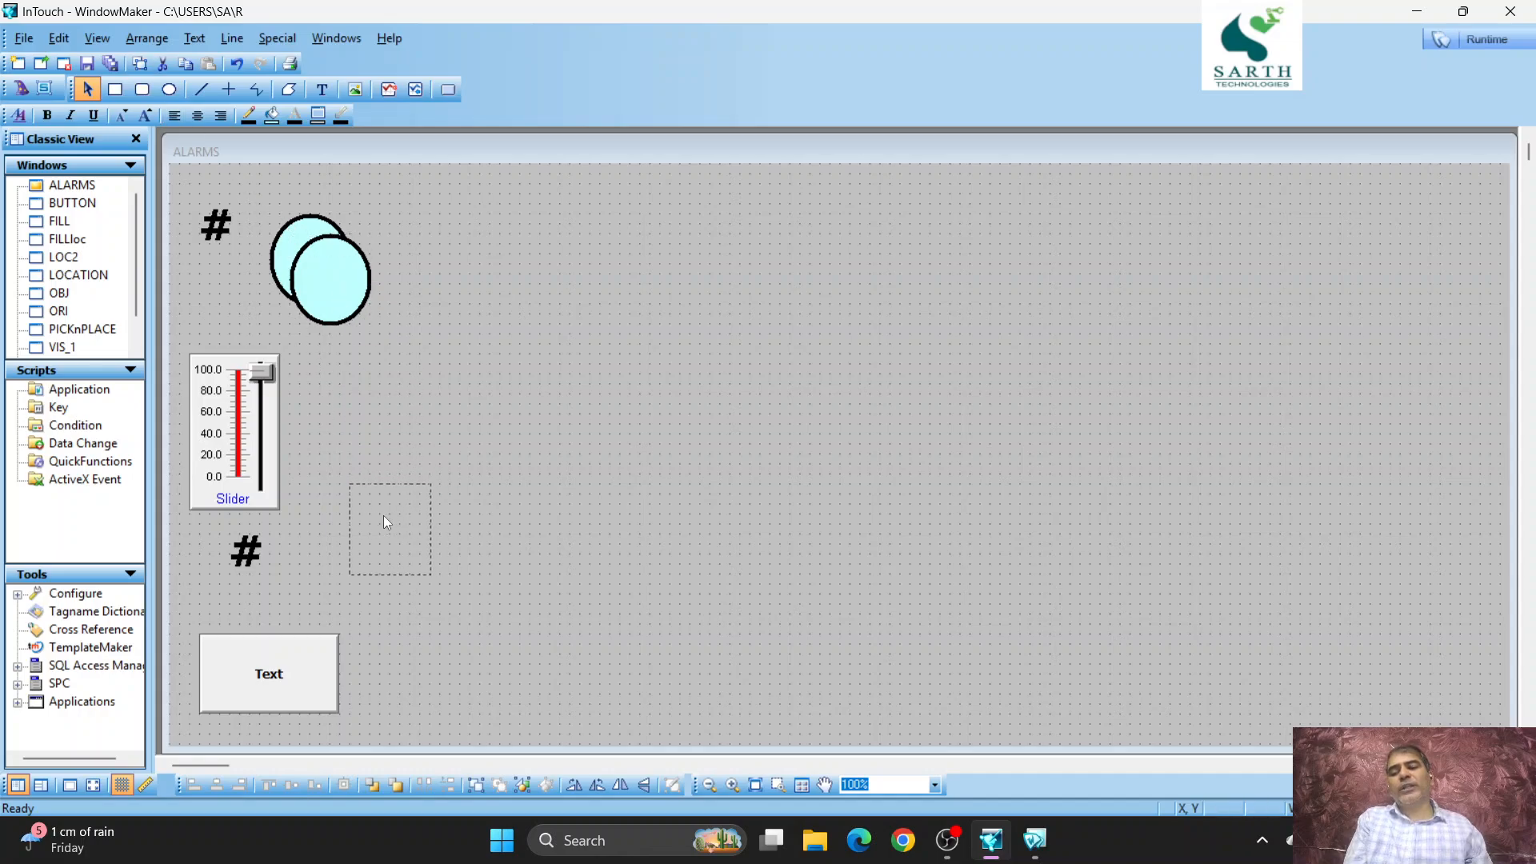
pyautogui.click(347, 534)
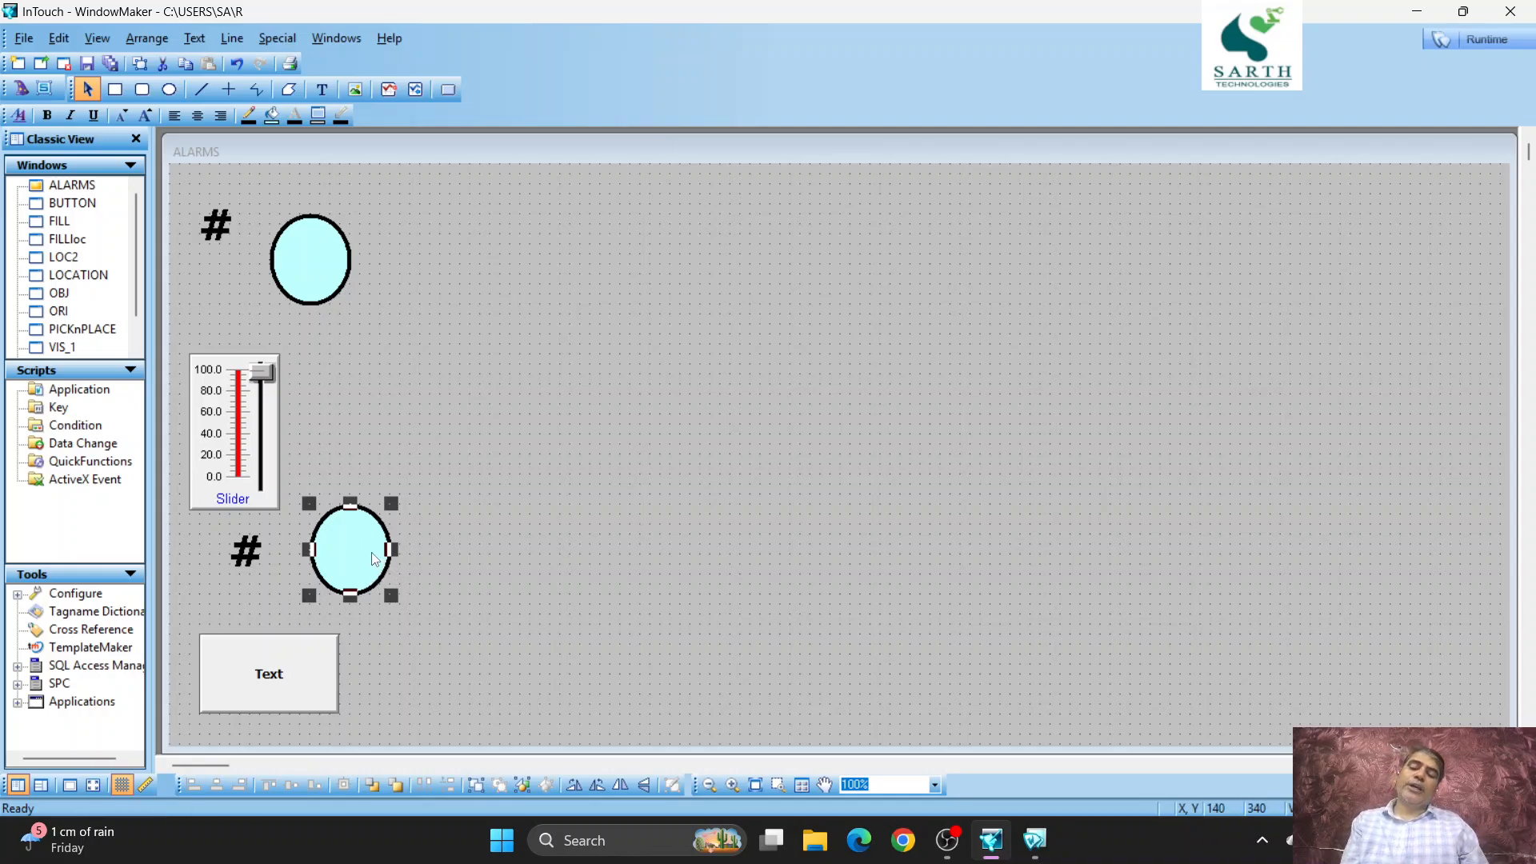
pyautogui.doubleClick(375, 557)
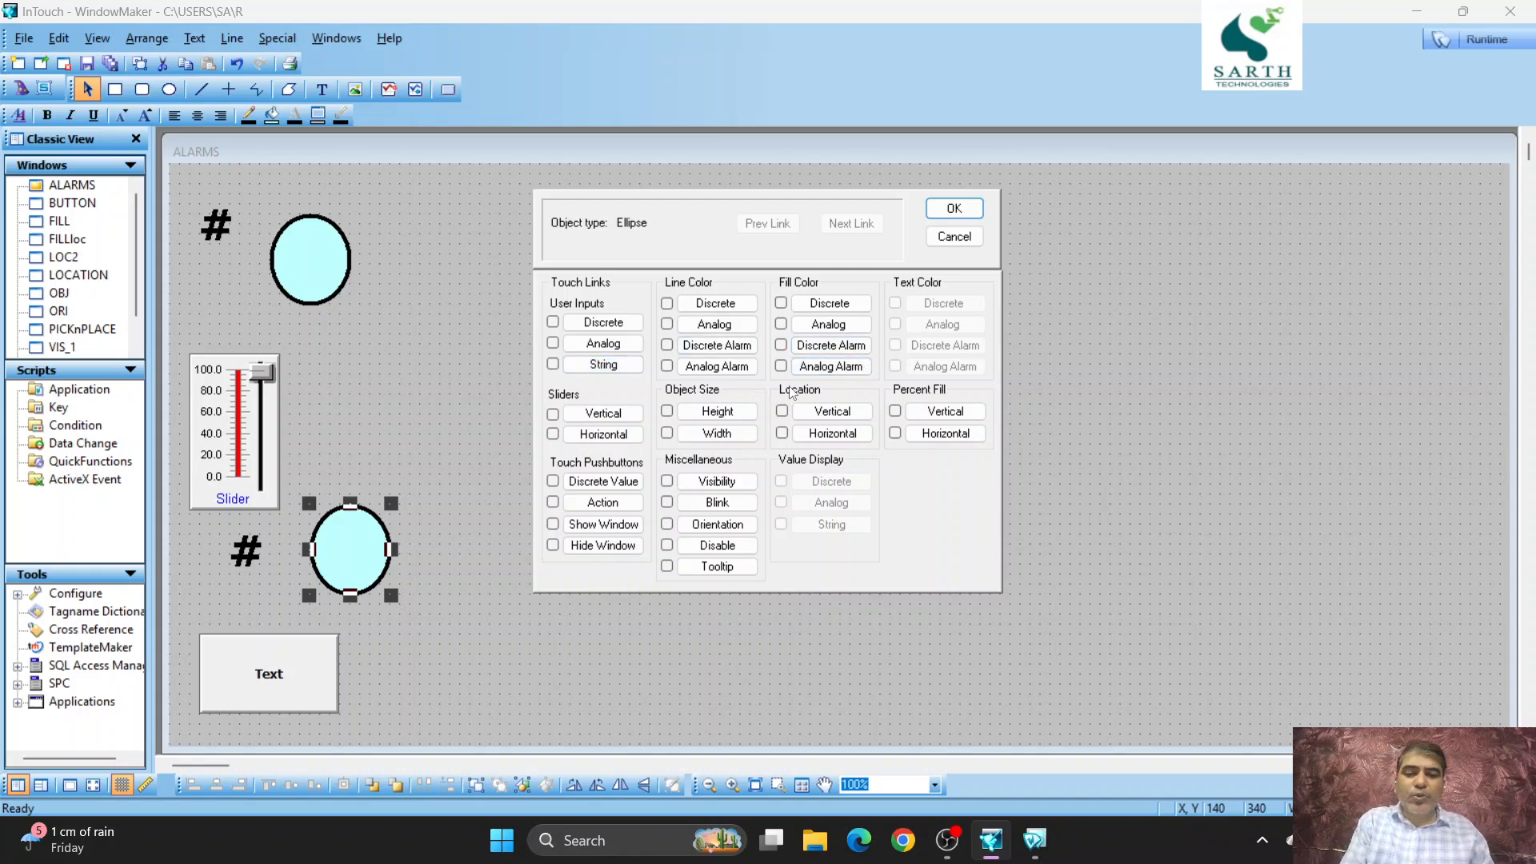
pyautogui.click(781, 346)
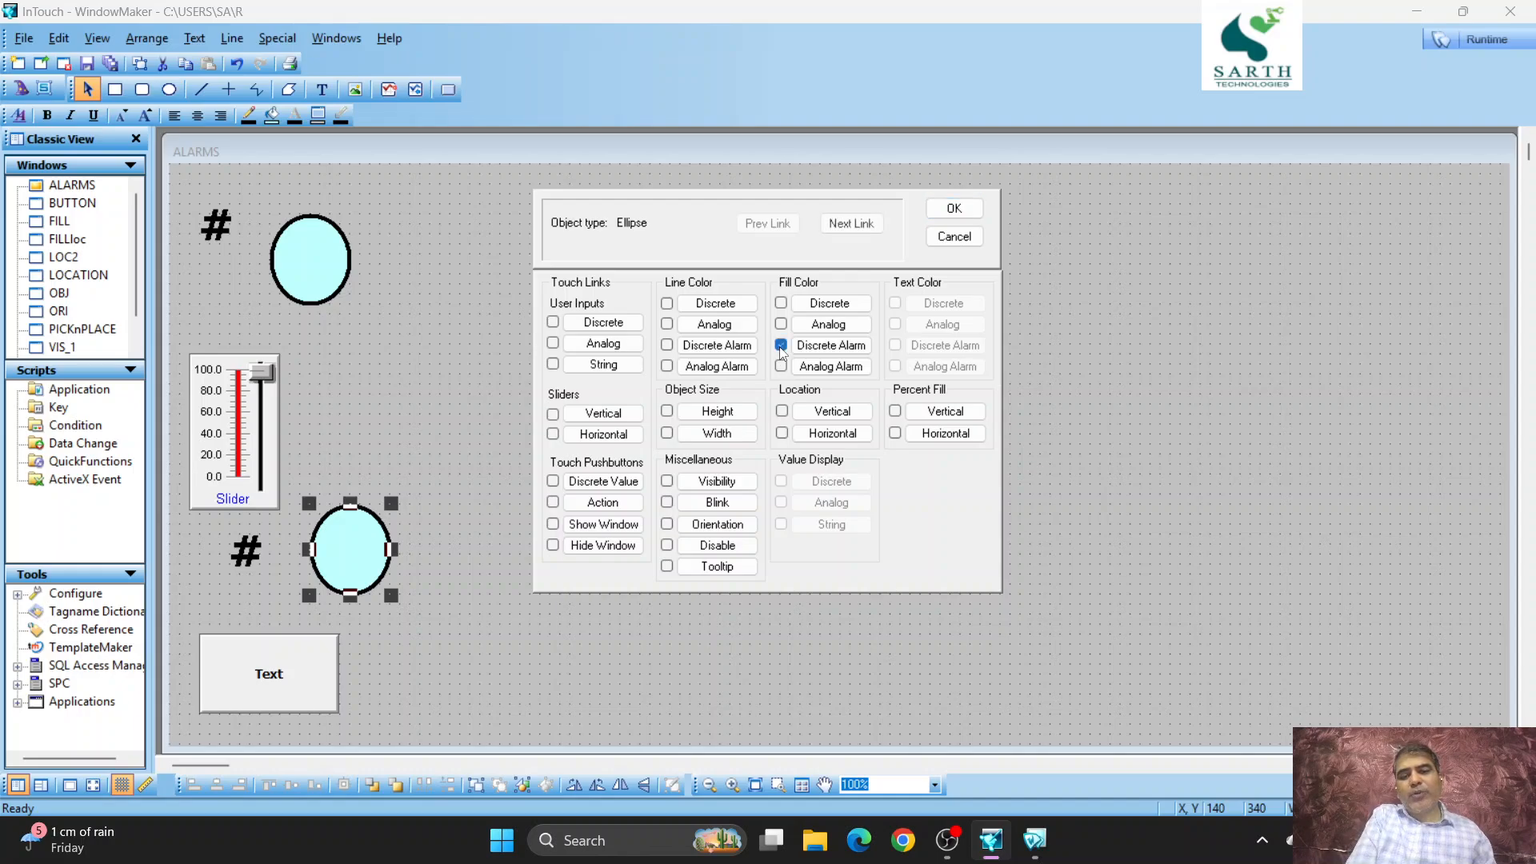
pyautogui.click(840, 348)
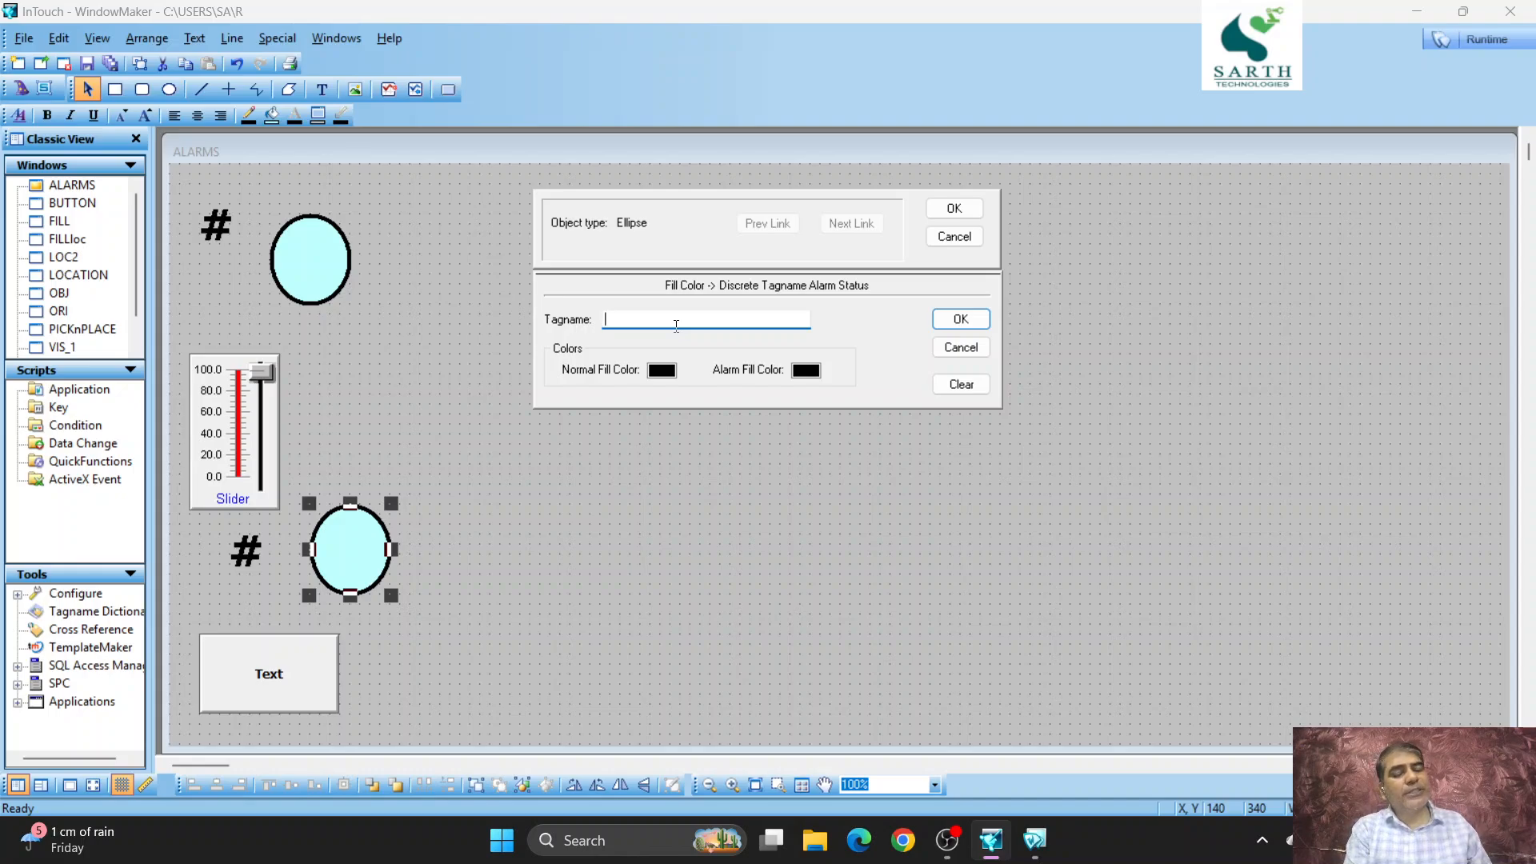
pyautogui.click(946, 240)
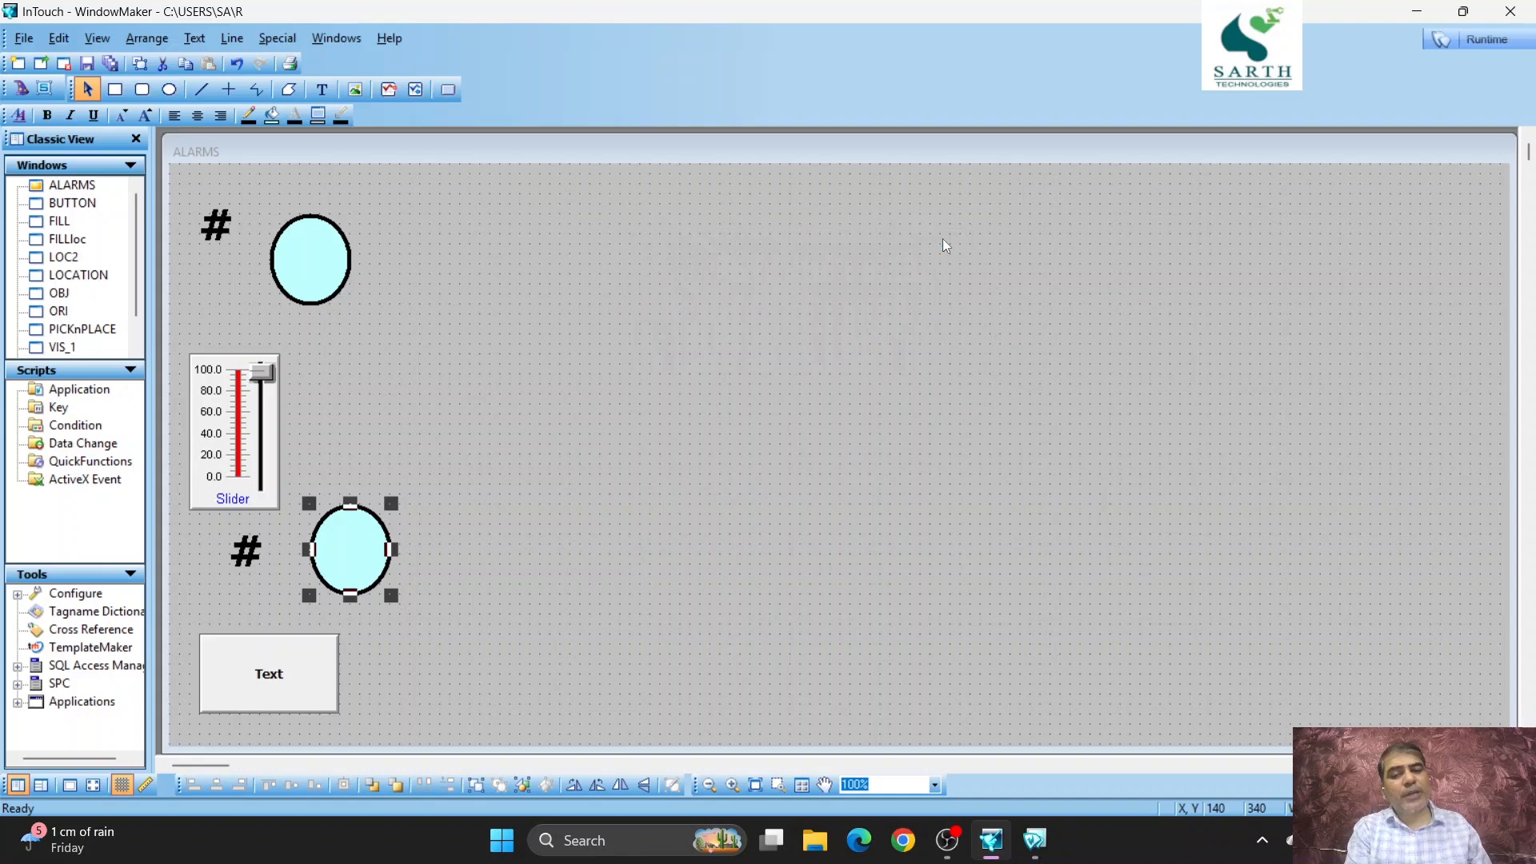
pyautogui.doubleClick(339, 582)
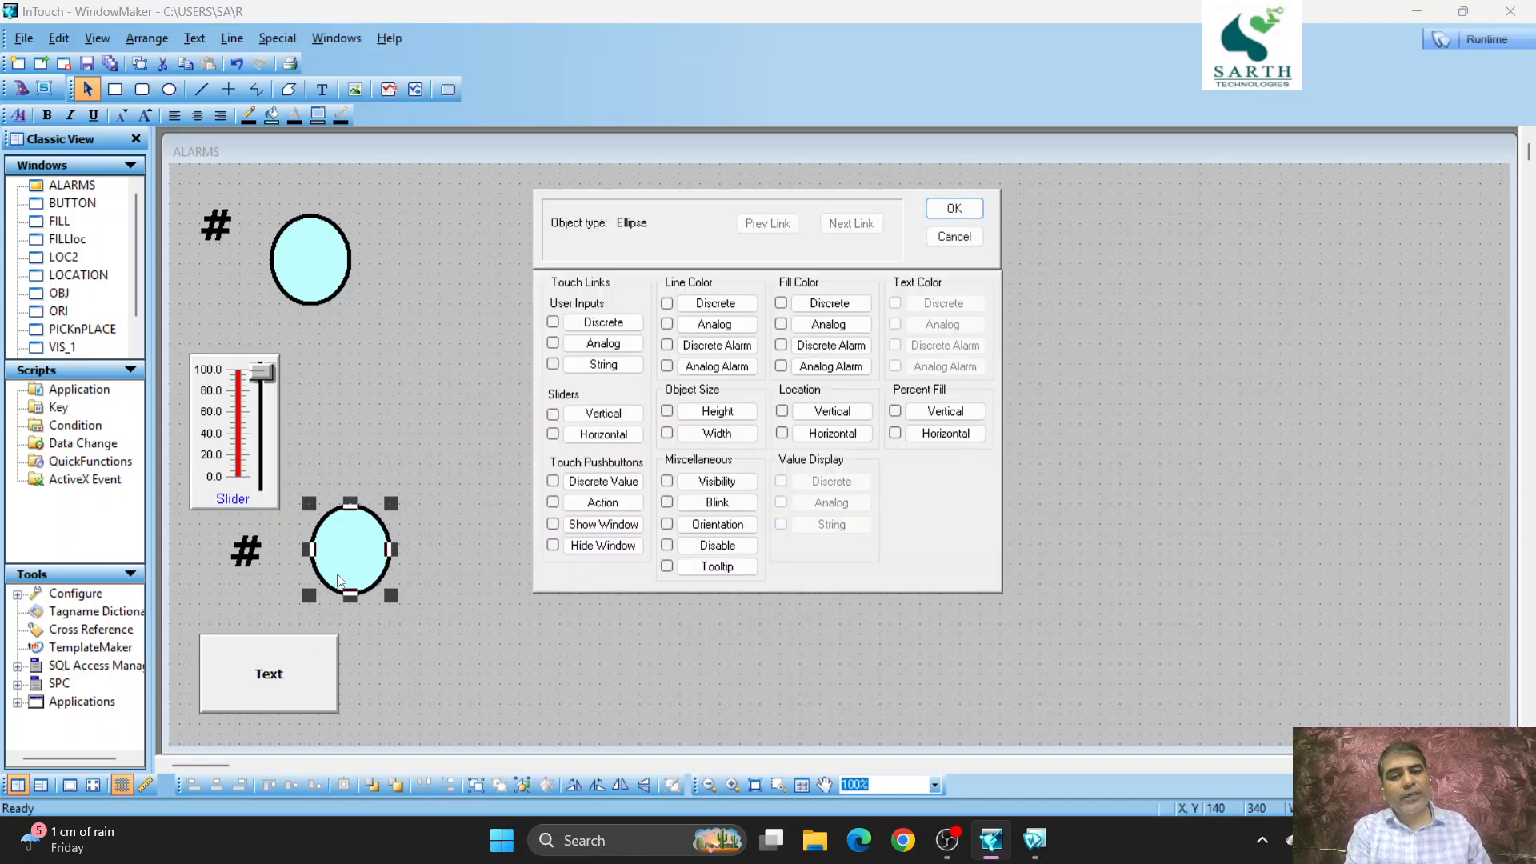
pyautogui.click(829, 304)
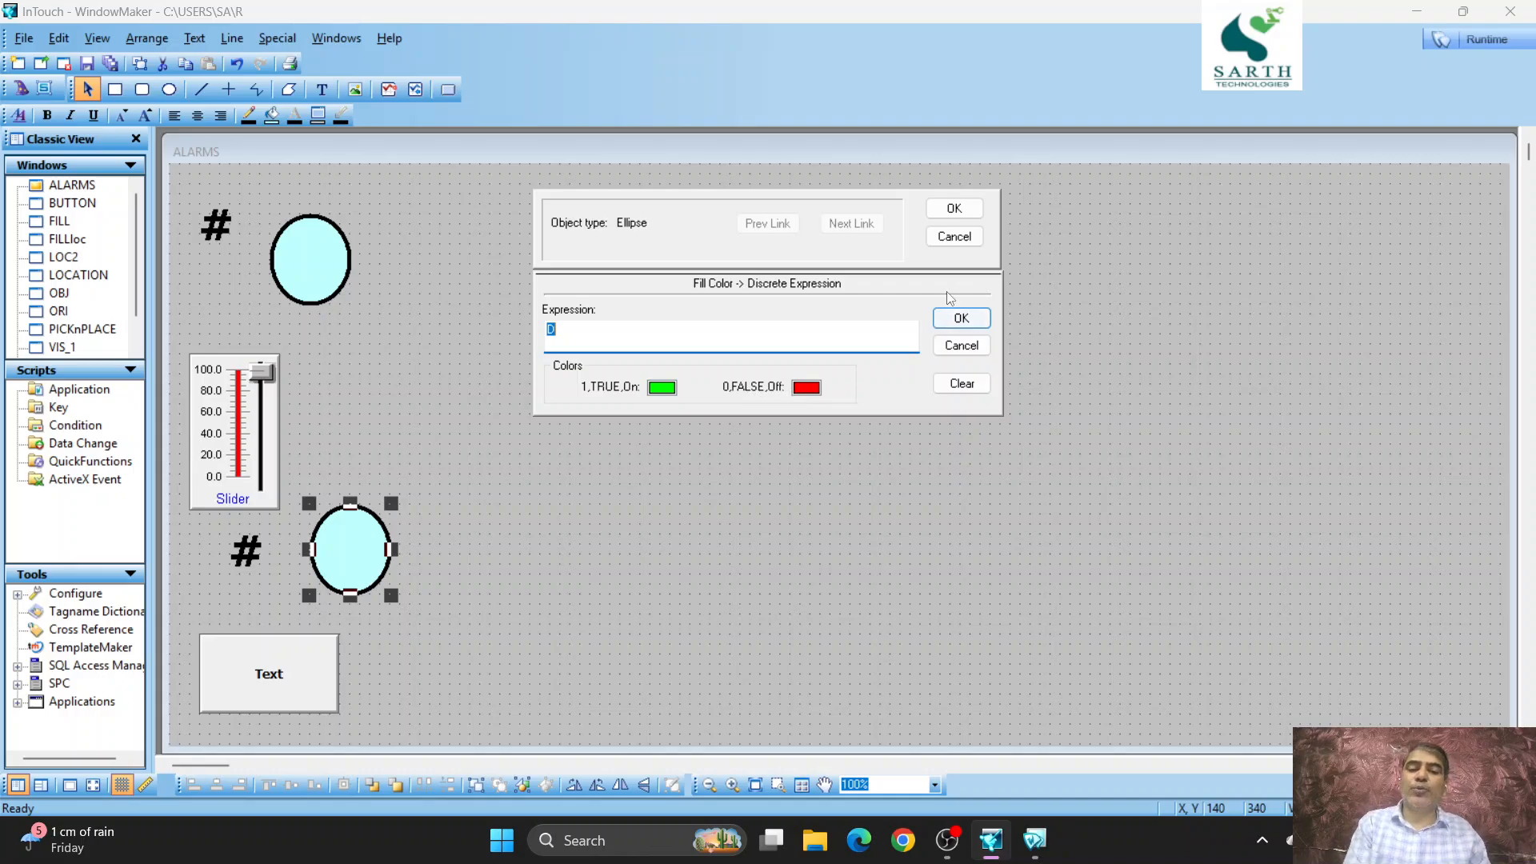
pyautogui.click(971, 235)
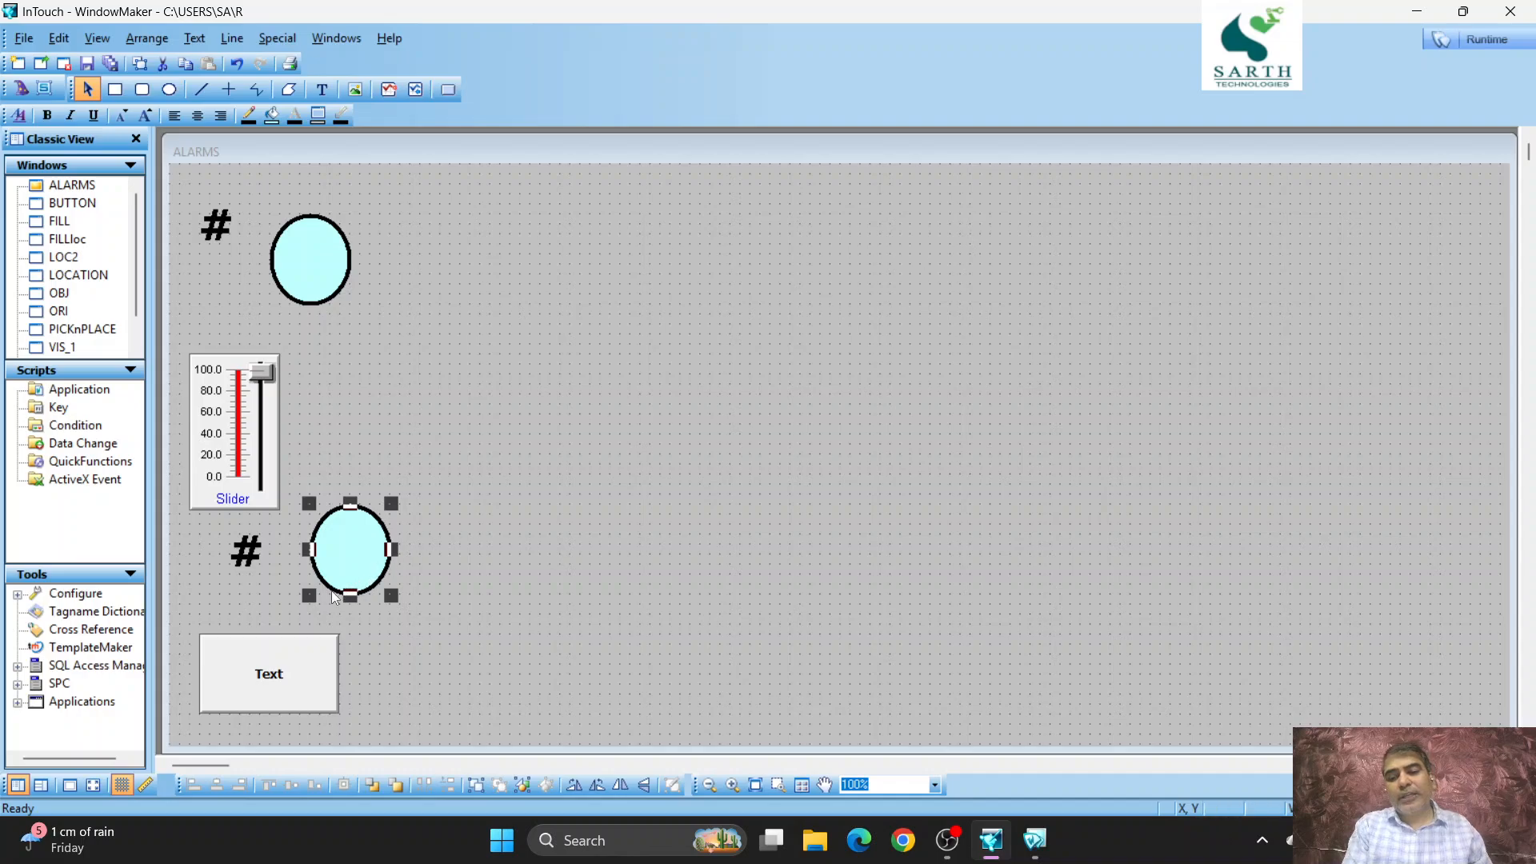
# - Link the lower ellipse's fill color to the discrete alarm status of tag D, with green for normal and red for alarm
pyautogui.doubleClick(340, 569)
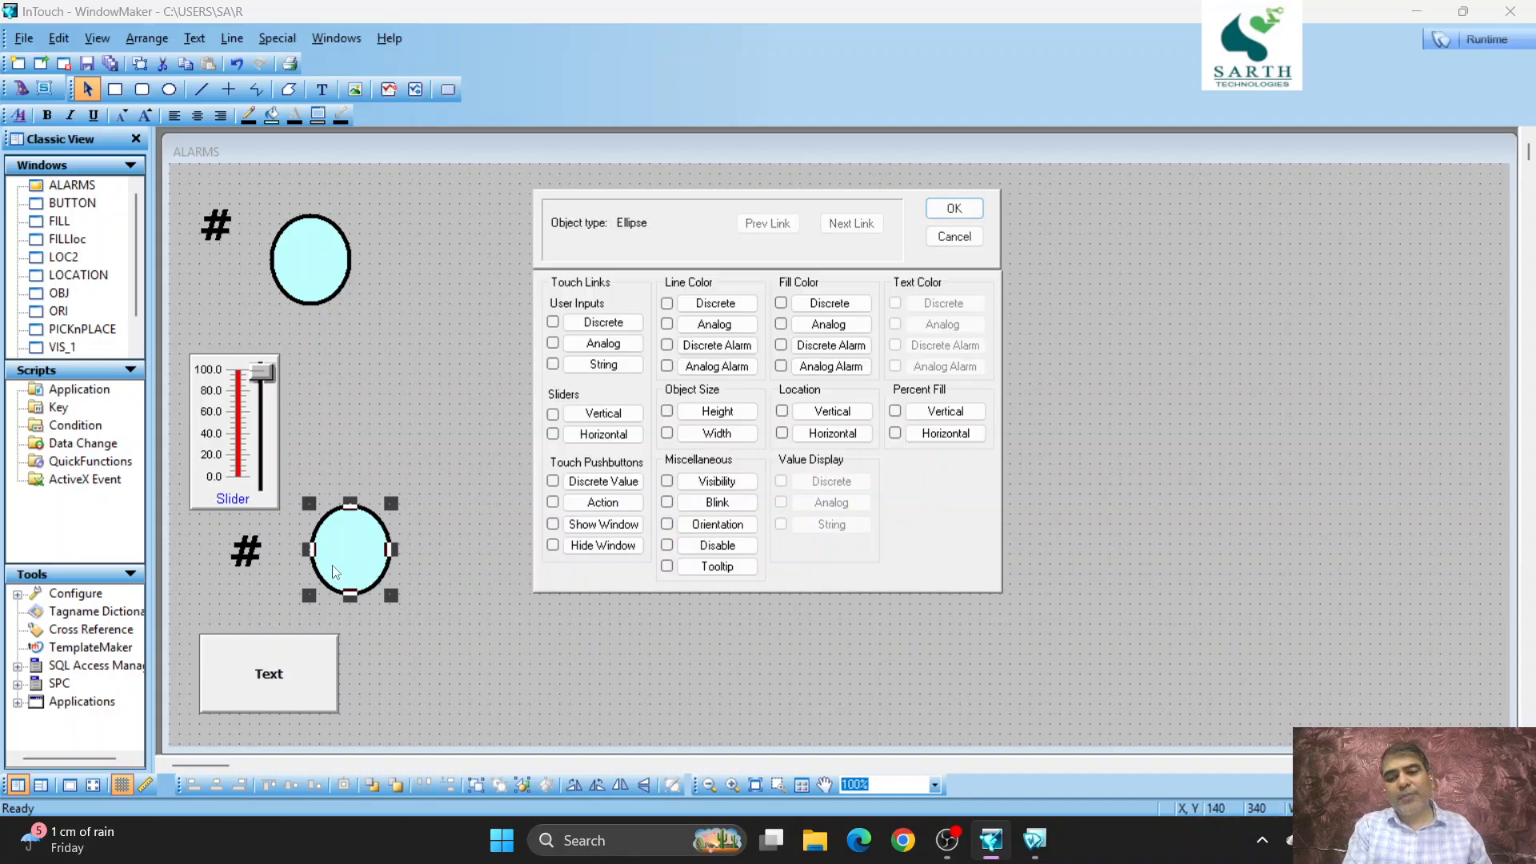
pyautogui.click(850, 344)
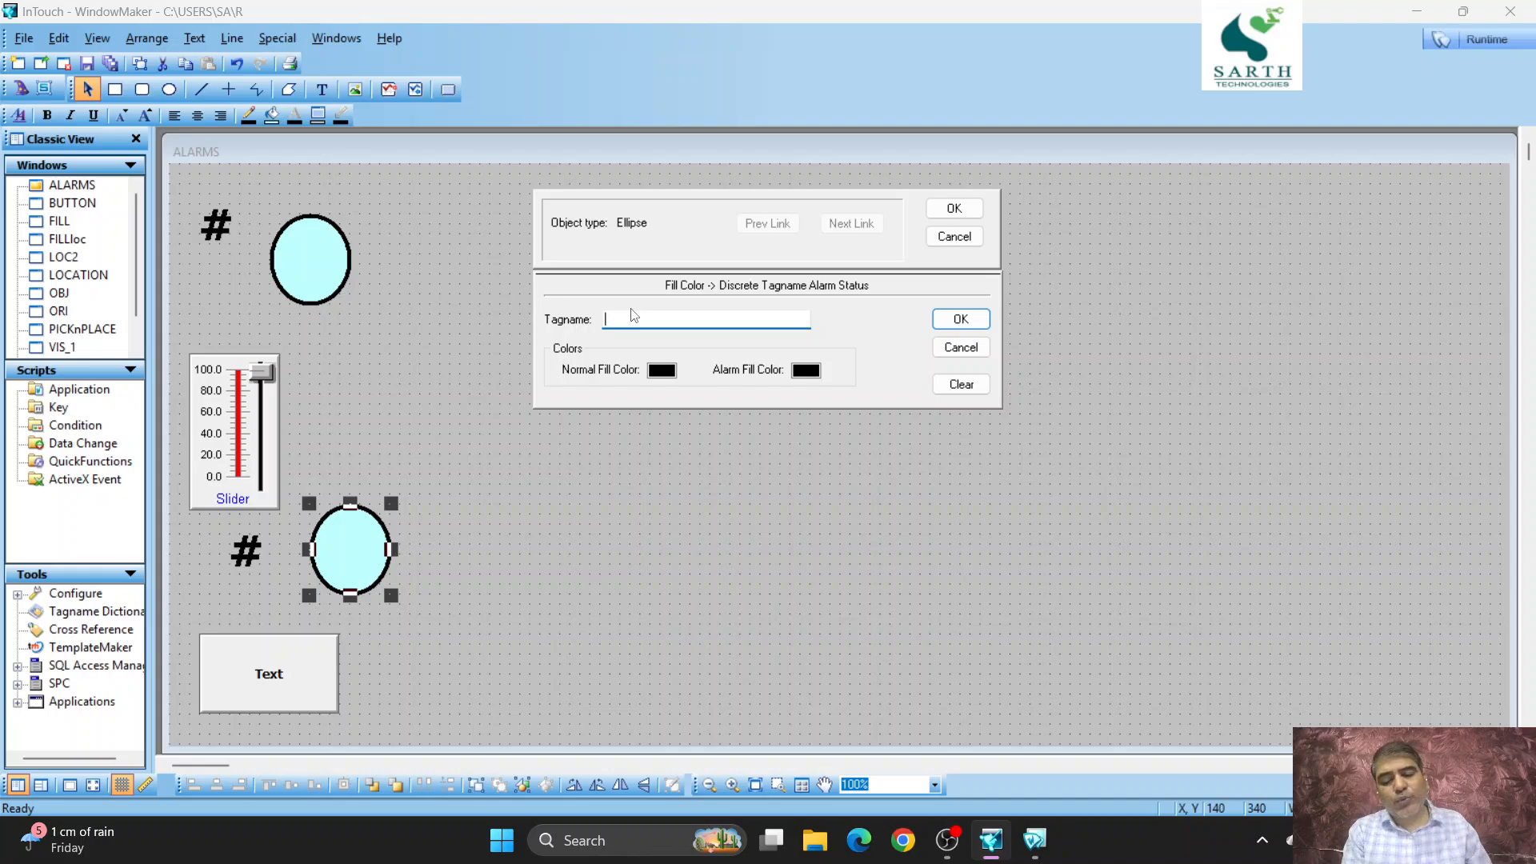
pyautogui.write('D')
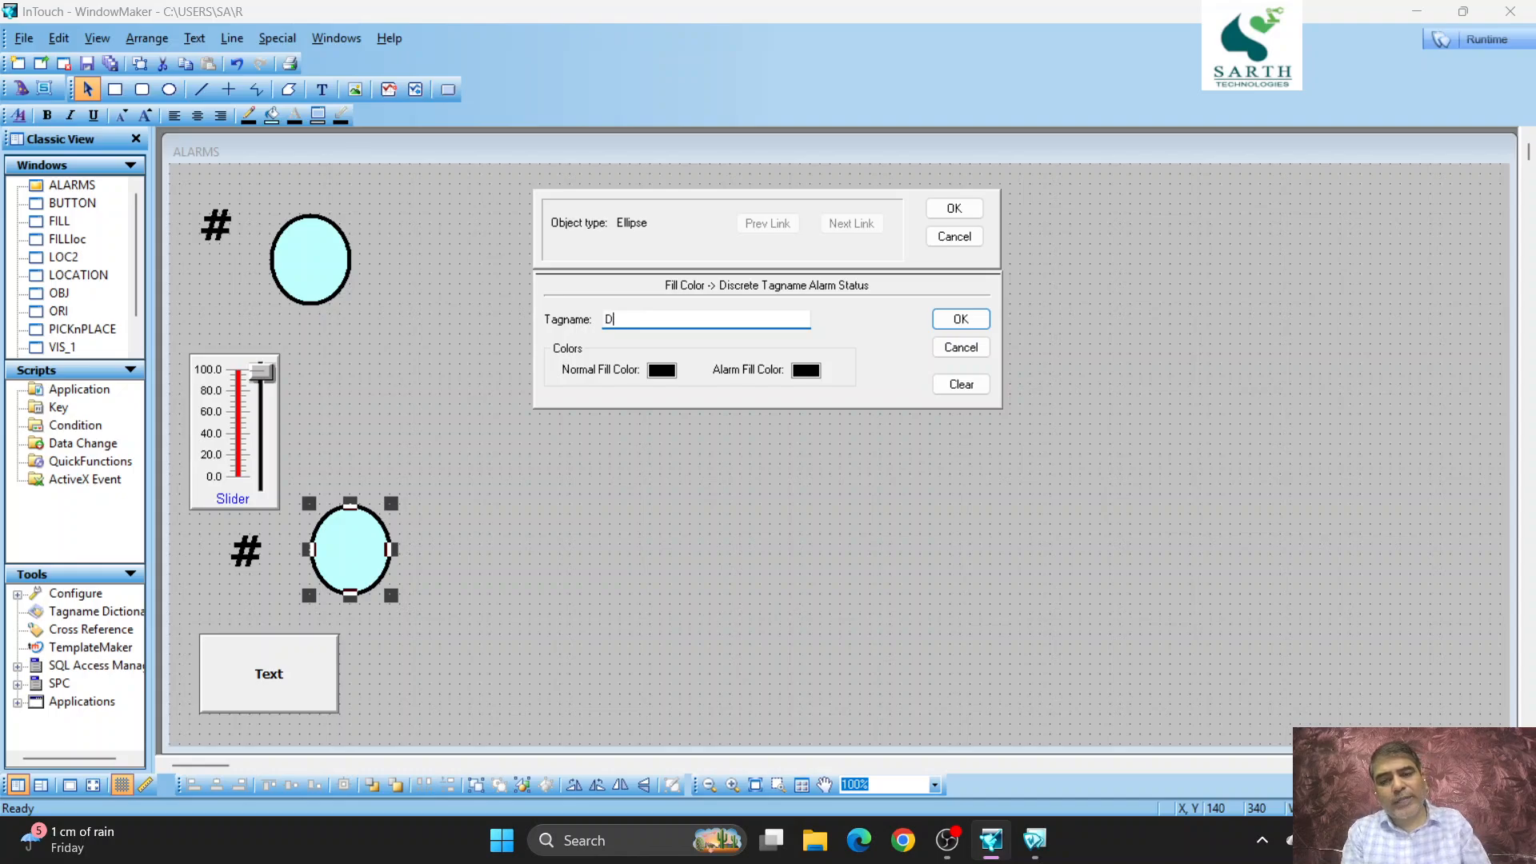
pyautogui.click(664, 372)
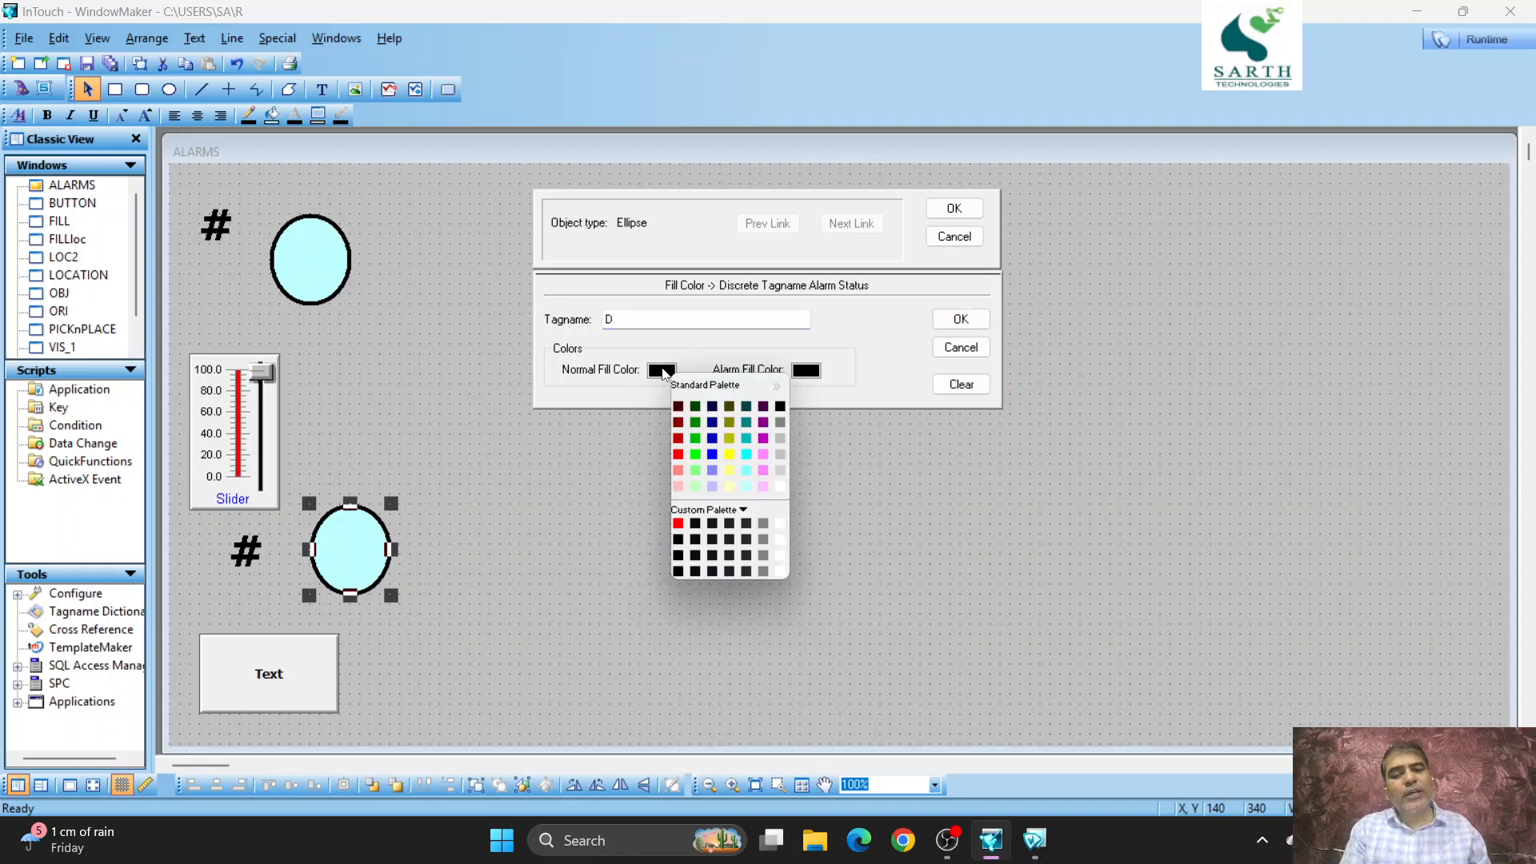
pyautogui.click(696, 457)
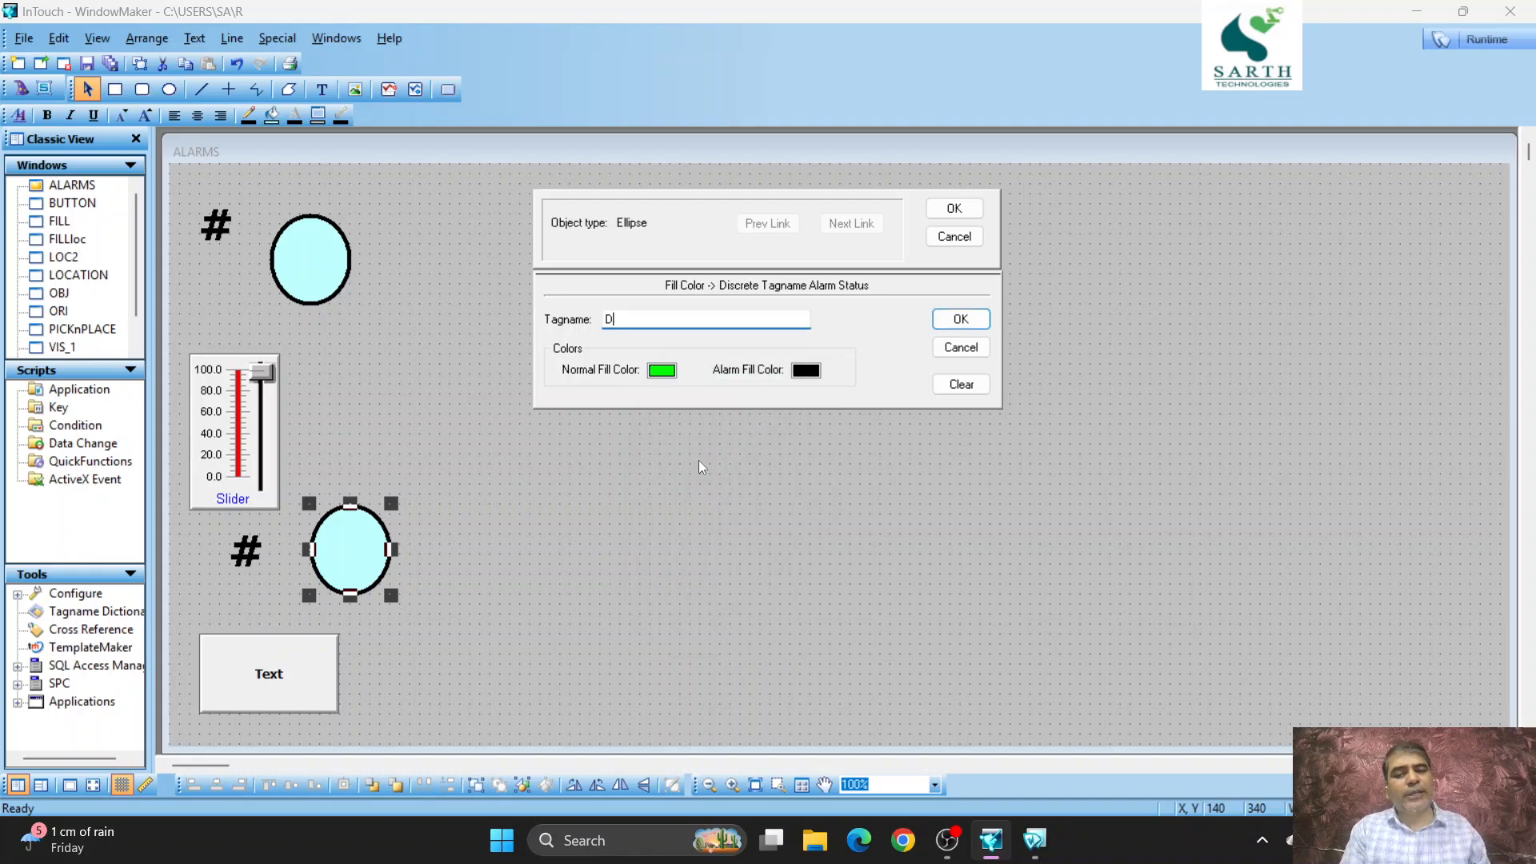
pyautogui.click(812, 371)
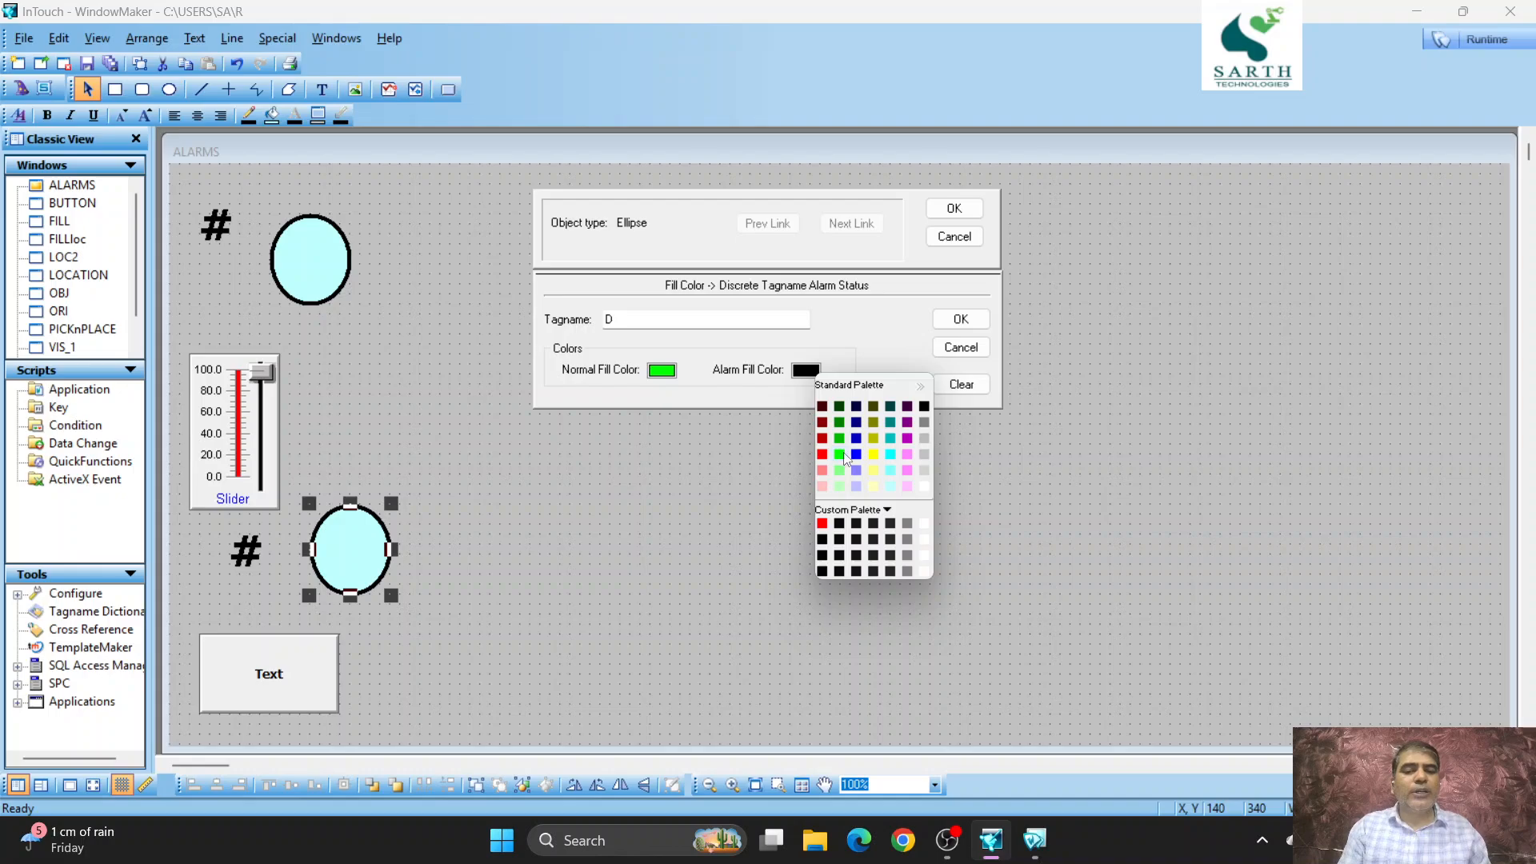
pyautogui.click(821, 453)
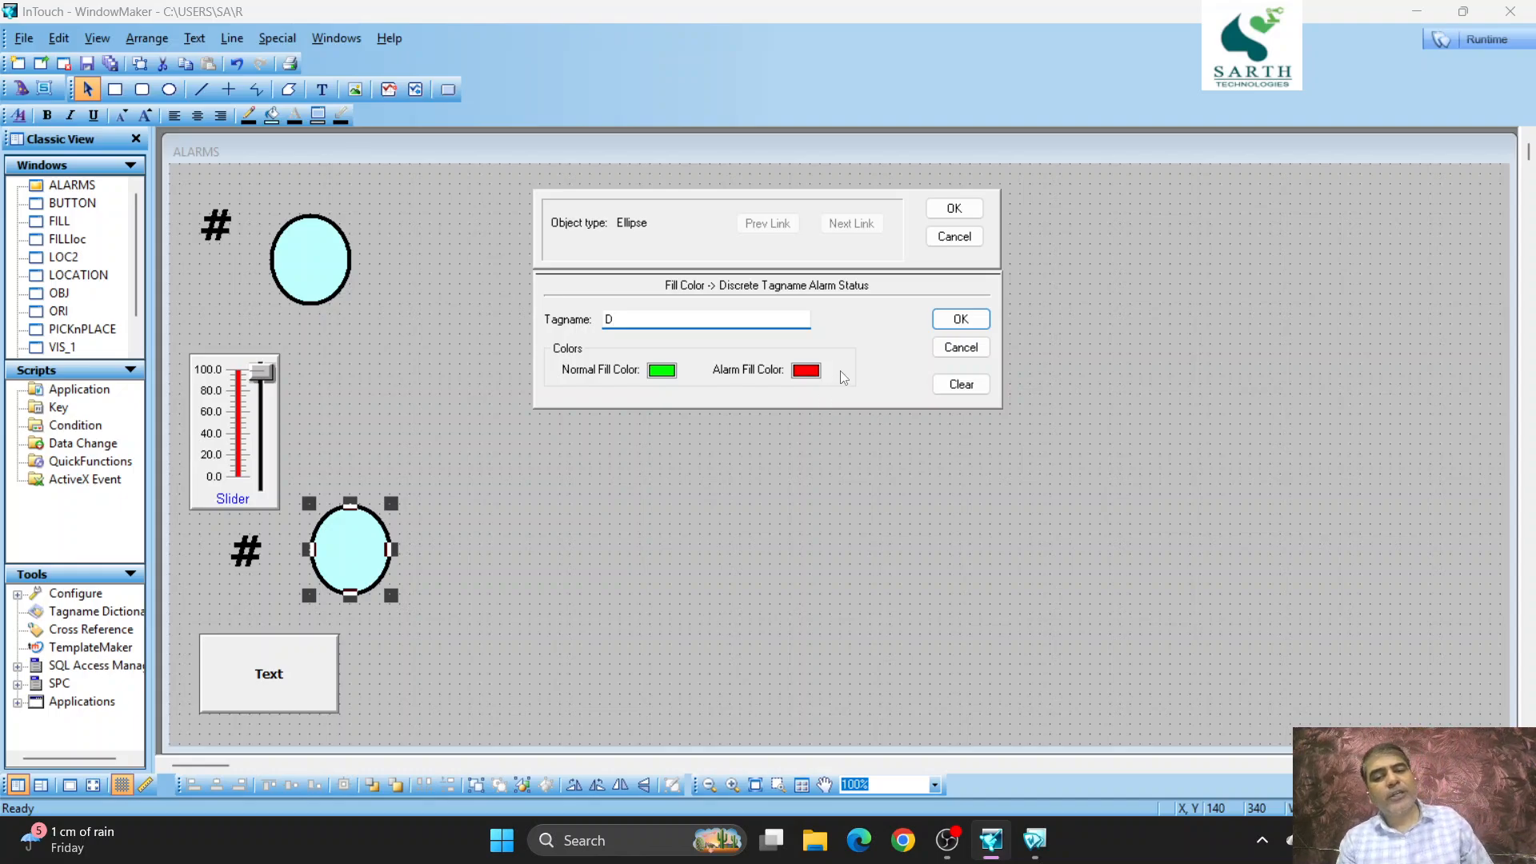
pyautogui.click(976, 209)
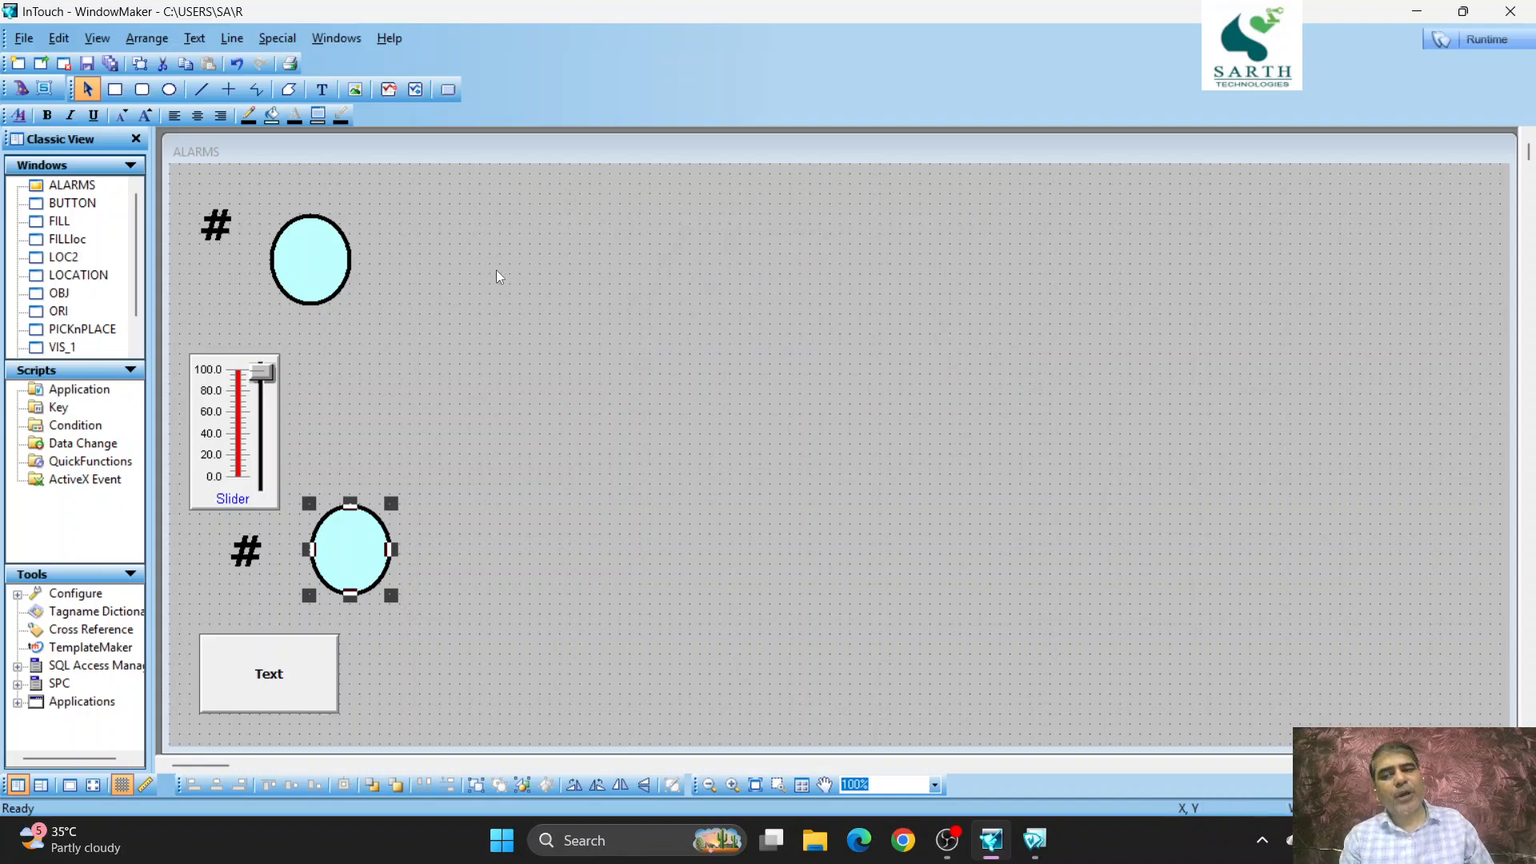
# - Link the upper ellipse's fill color to the analog value alarm status of tag A, with Normal green and Lo red
pyautogui.doubleClick(327, 254)
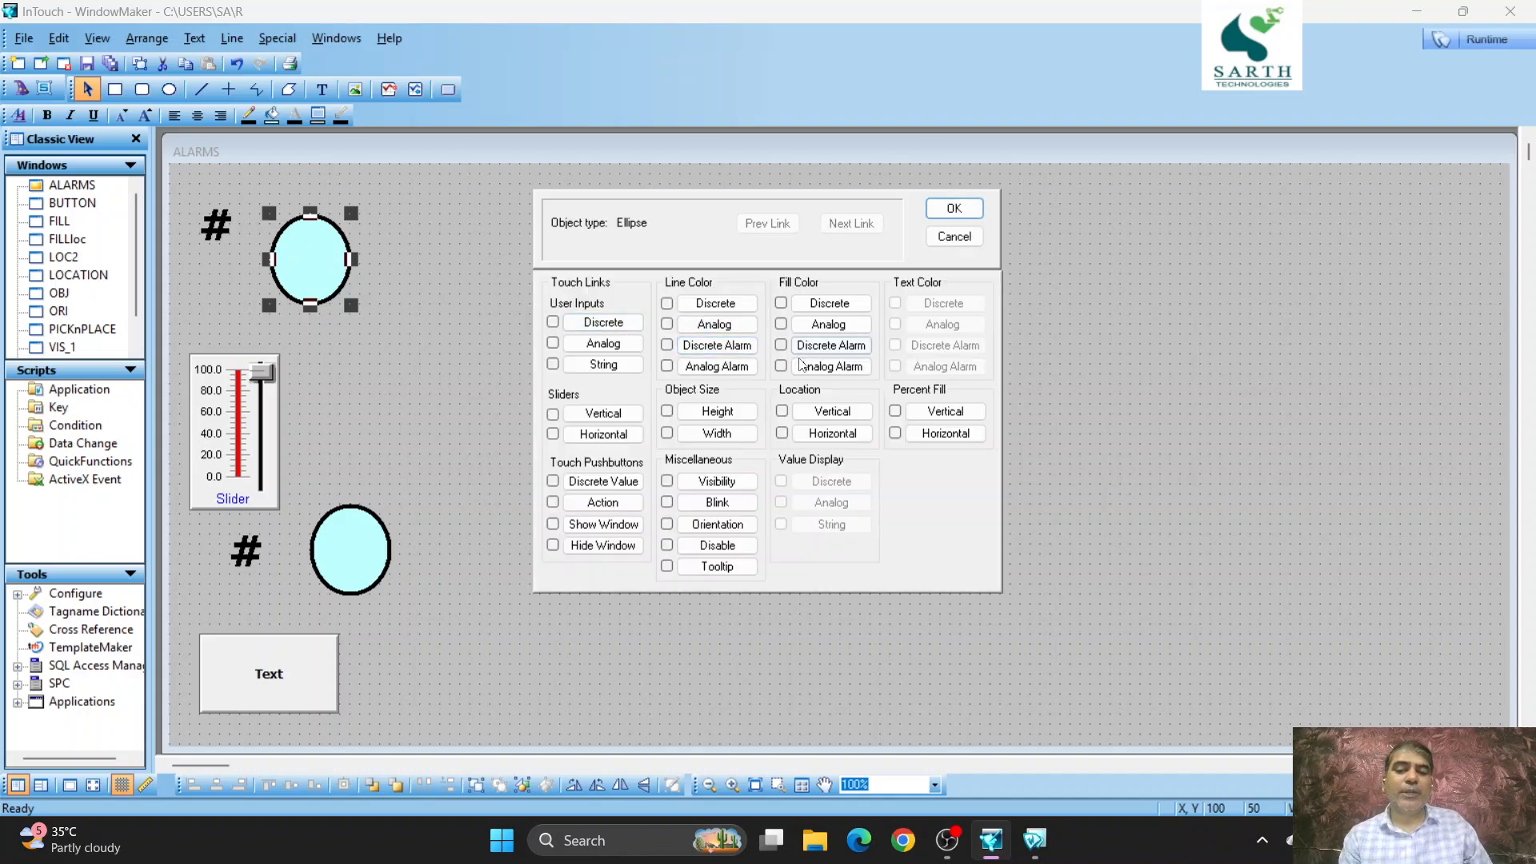
pyautogui.click(814, 367)
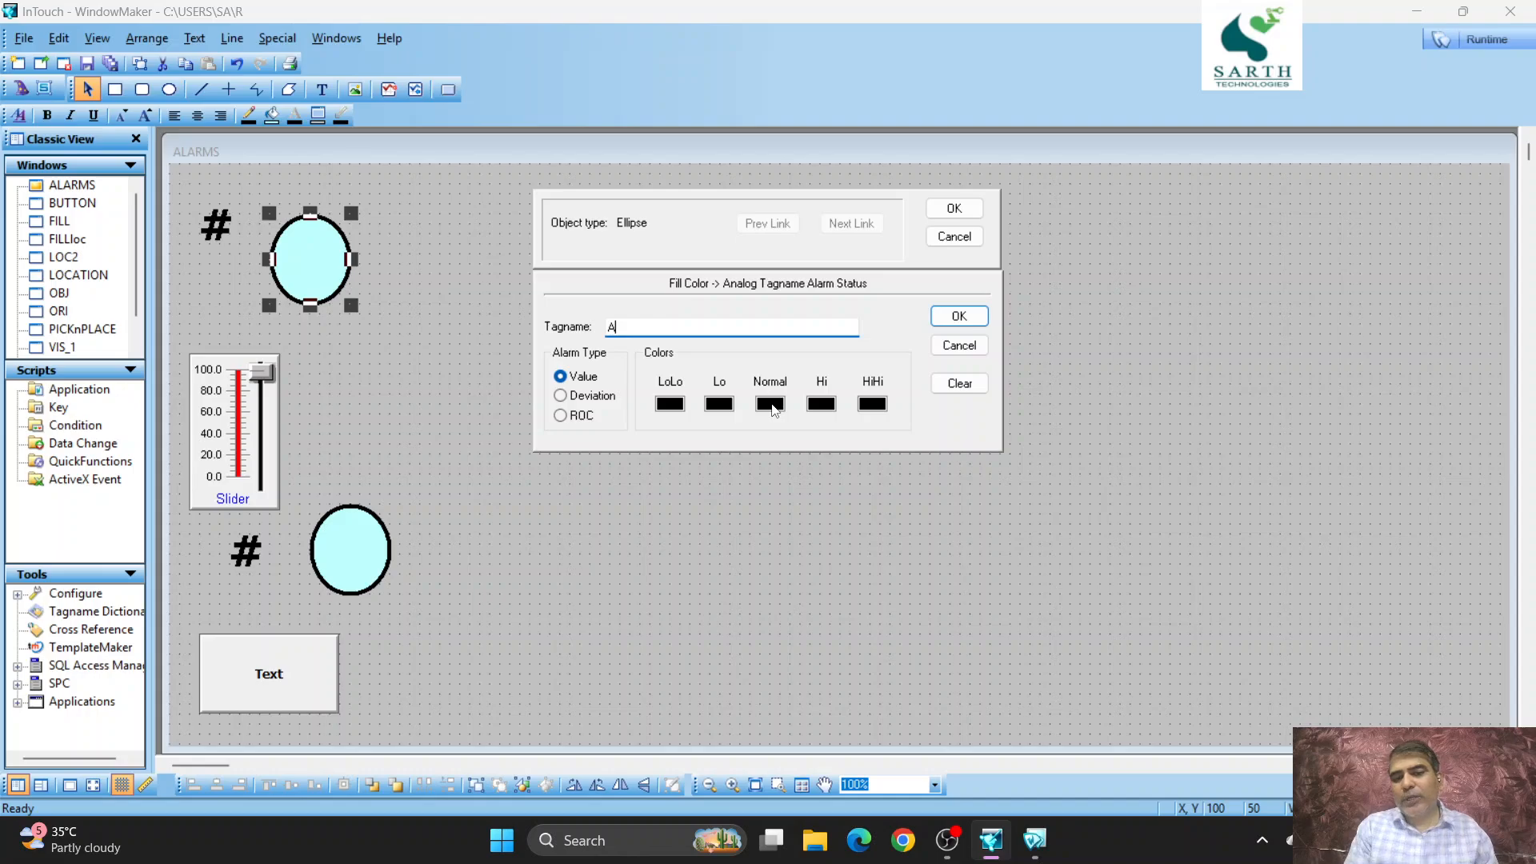
pyautogui.click(773, 410)
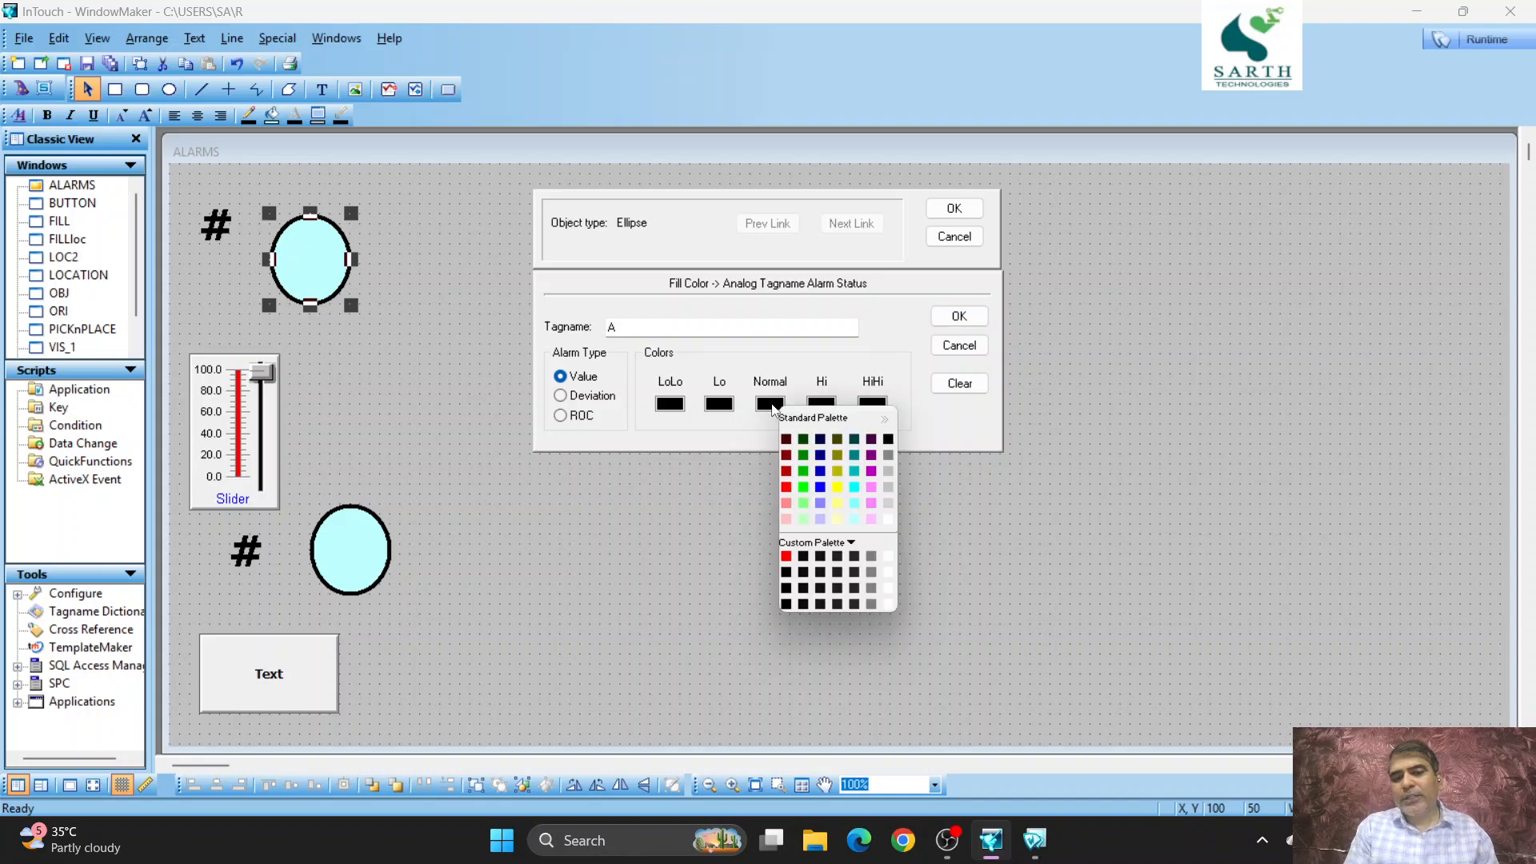
pyautogui.click(804, 488)
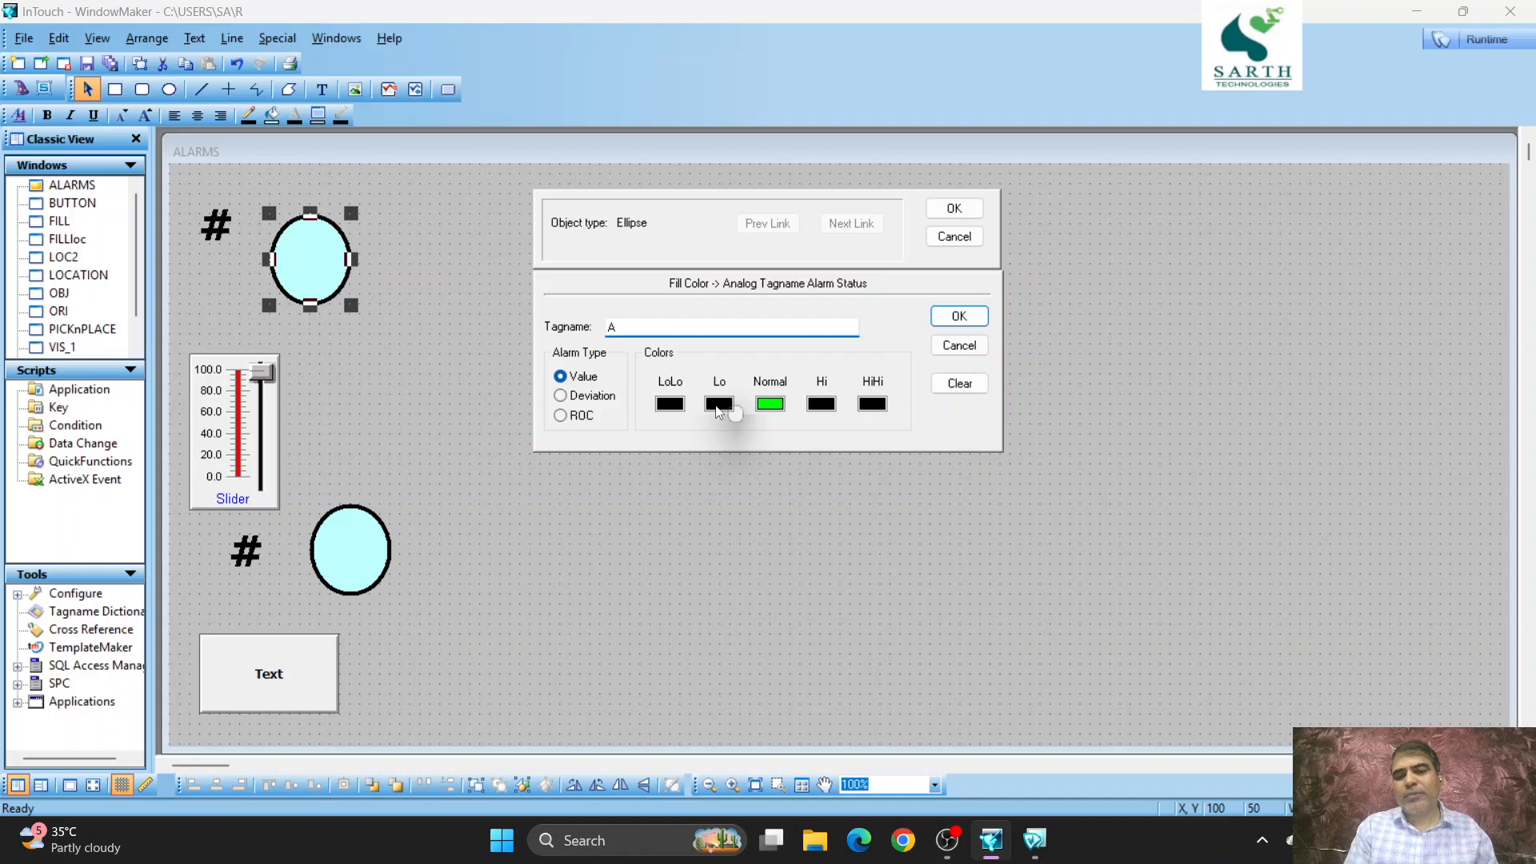
pyautogui.click(717, 409)
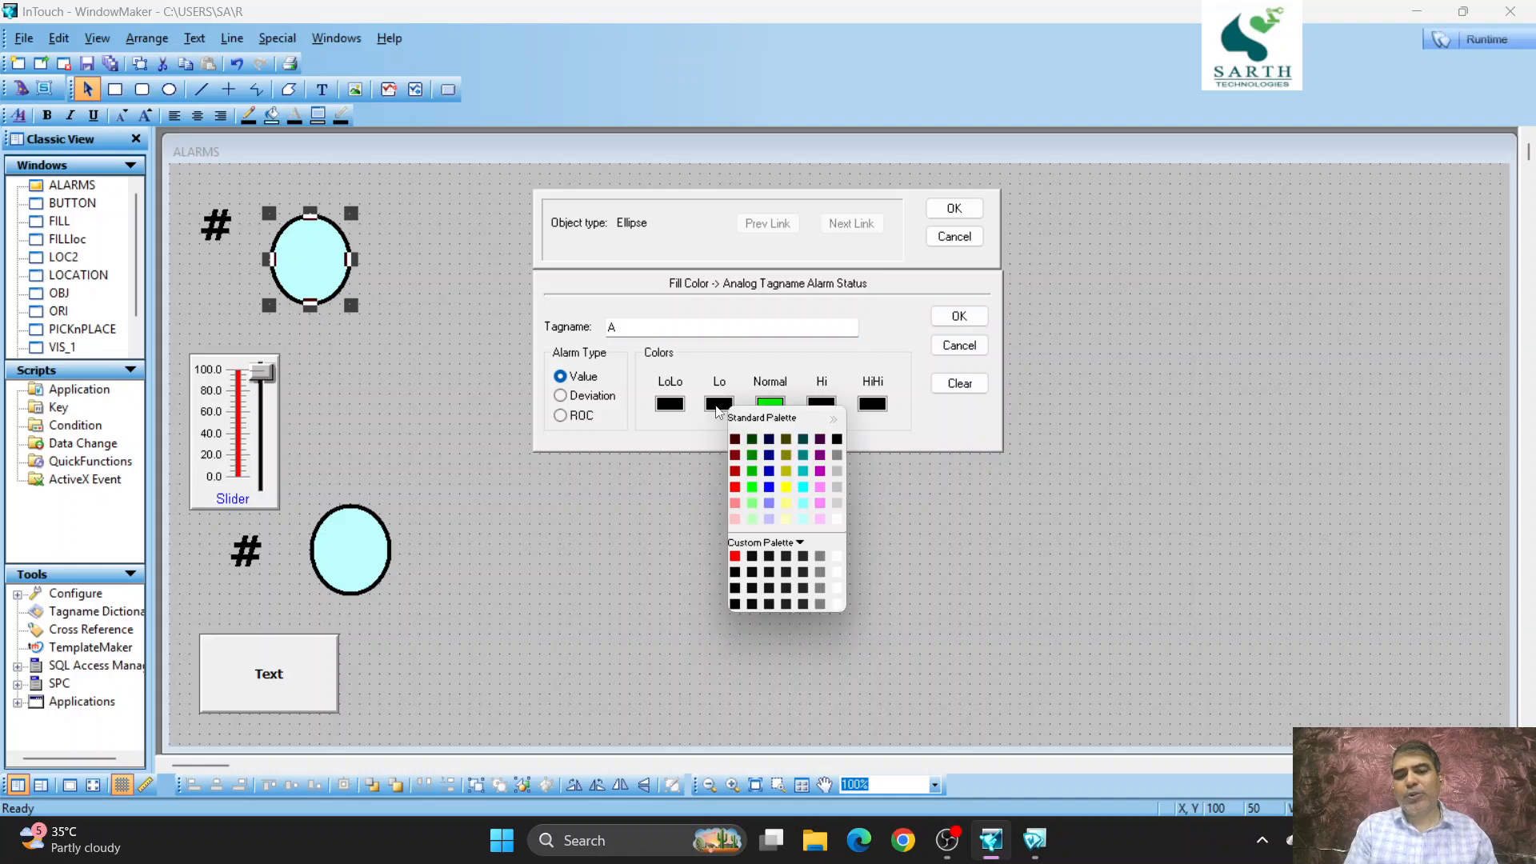
pyautogui.click(735, 489)
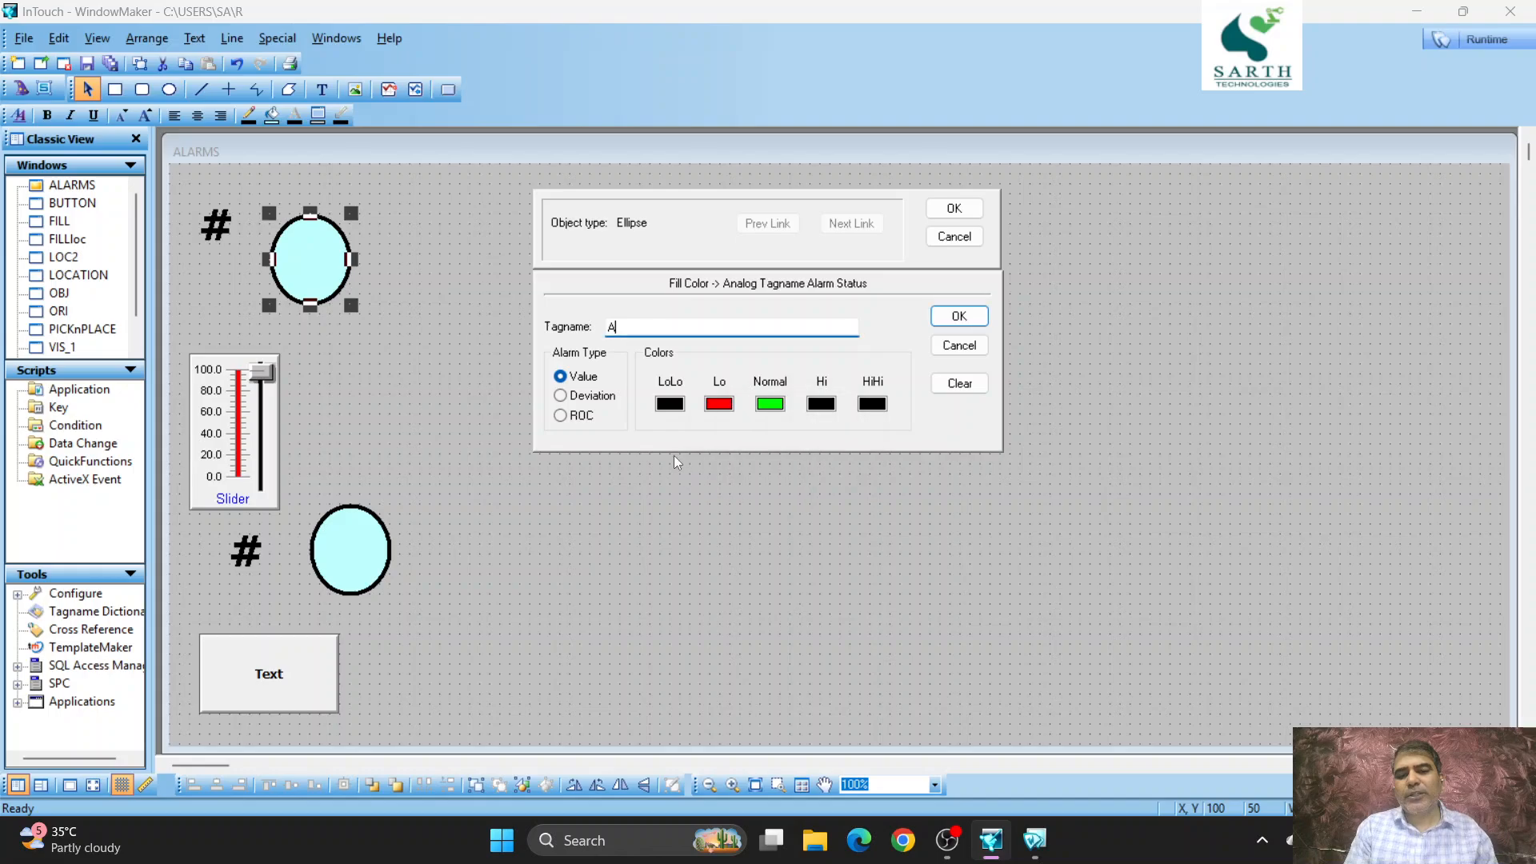
# - Set the upper ellipse's LoLo alarm color to blue and Hi alarm color to purple, and accept the link
pyautogui.click(668, 403)
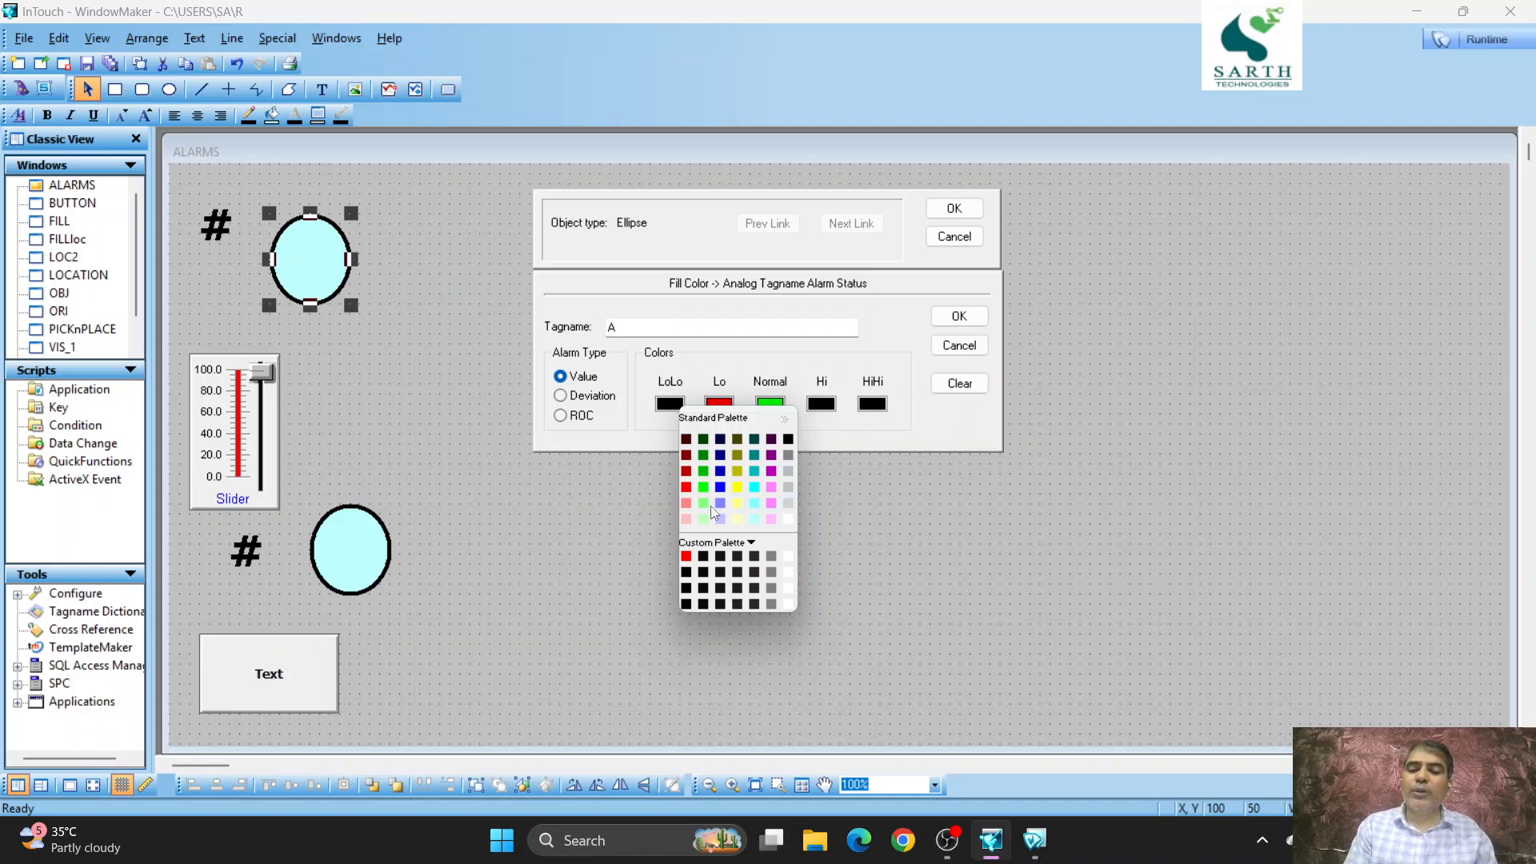
pyautogui.click(719, 488)
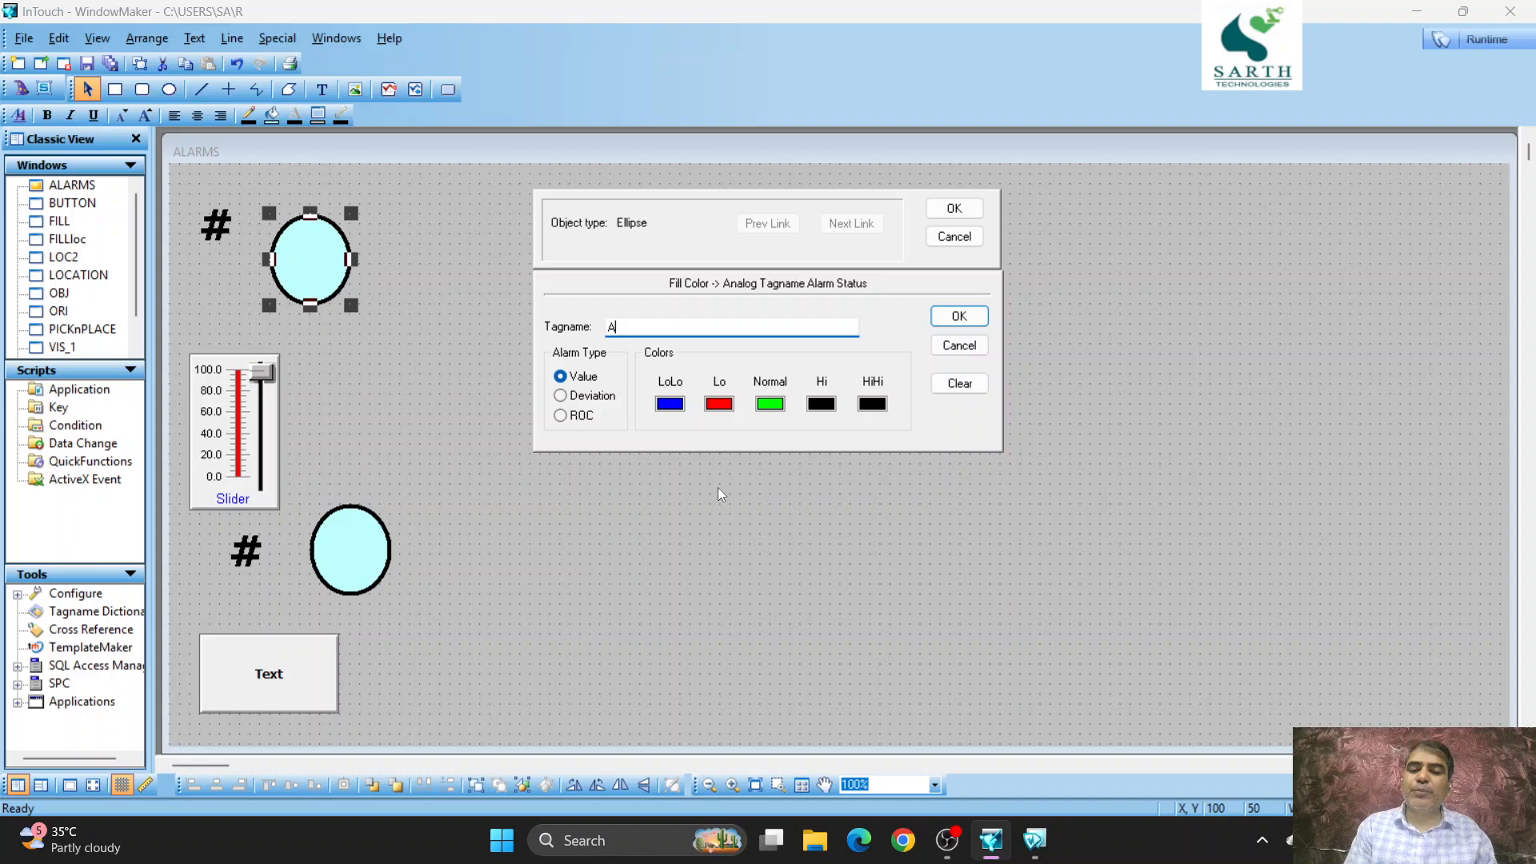
pyautogui.click(823, 405)
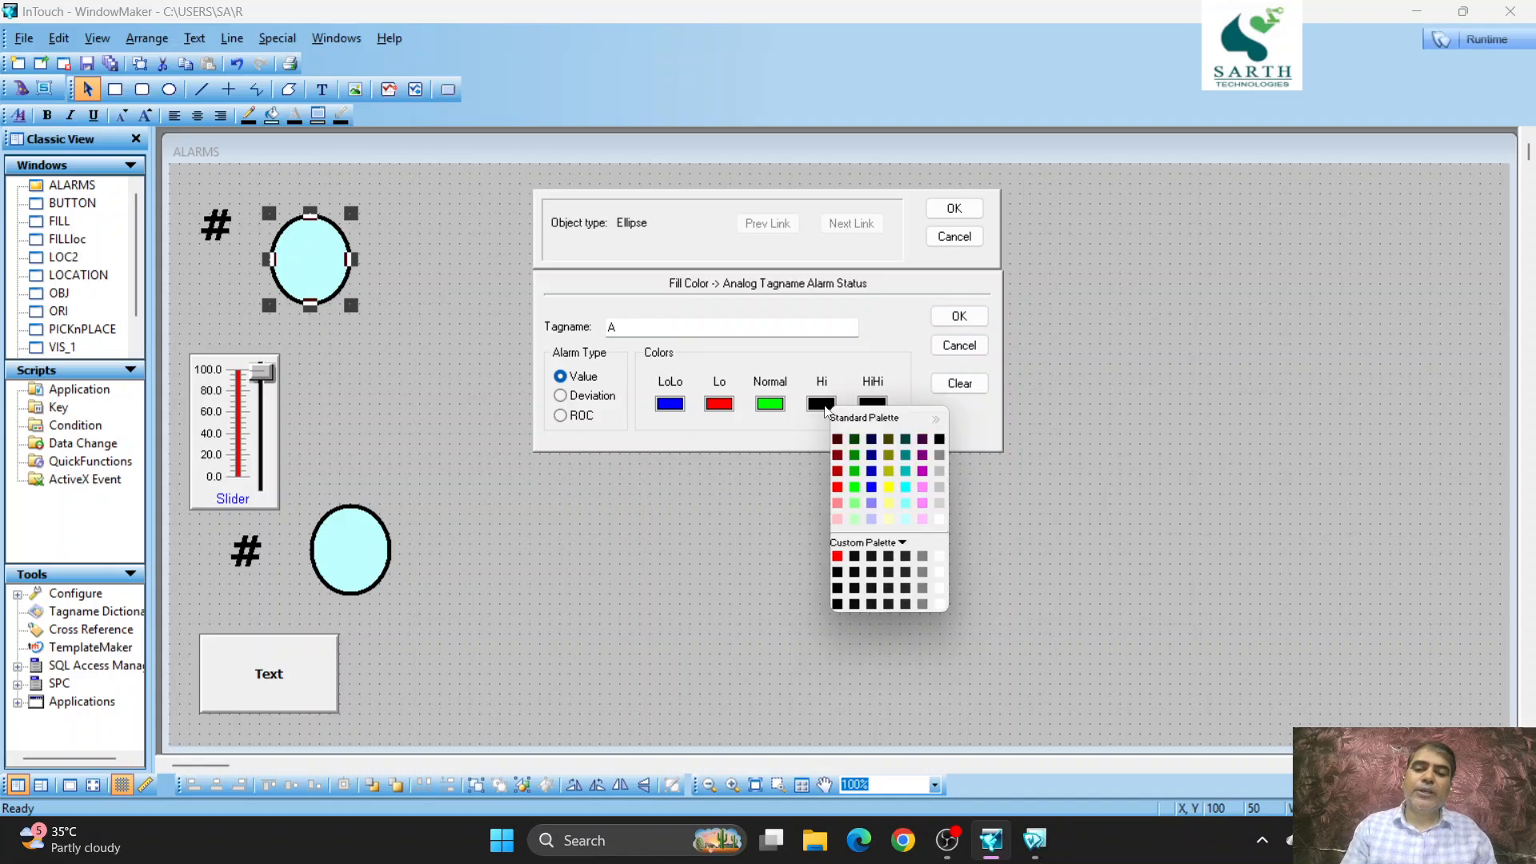
pyautogui.click(924, 471)
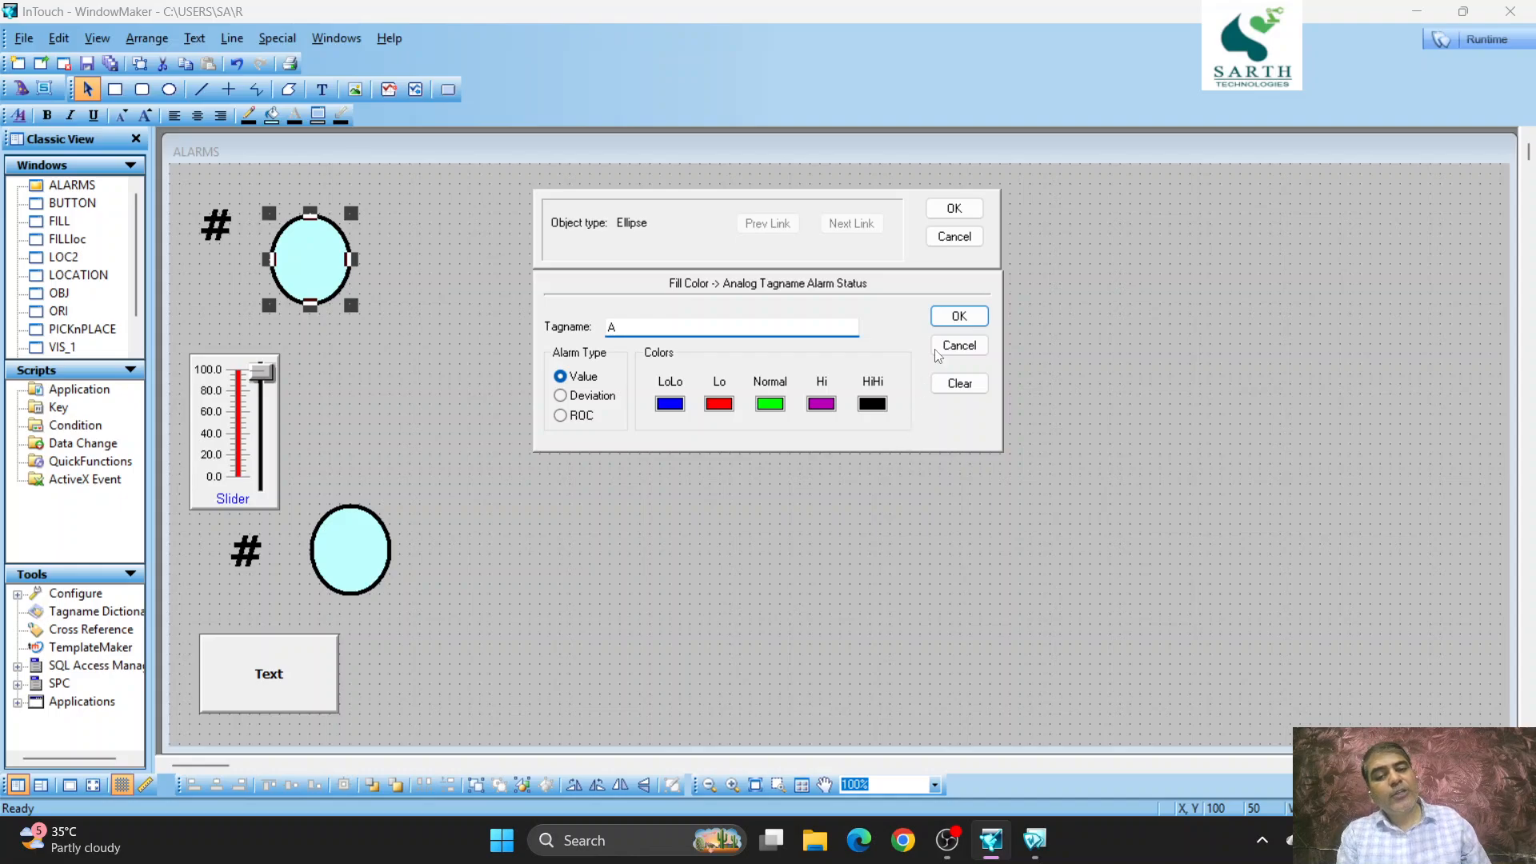
pyautogui.click(971, 218)
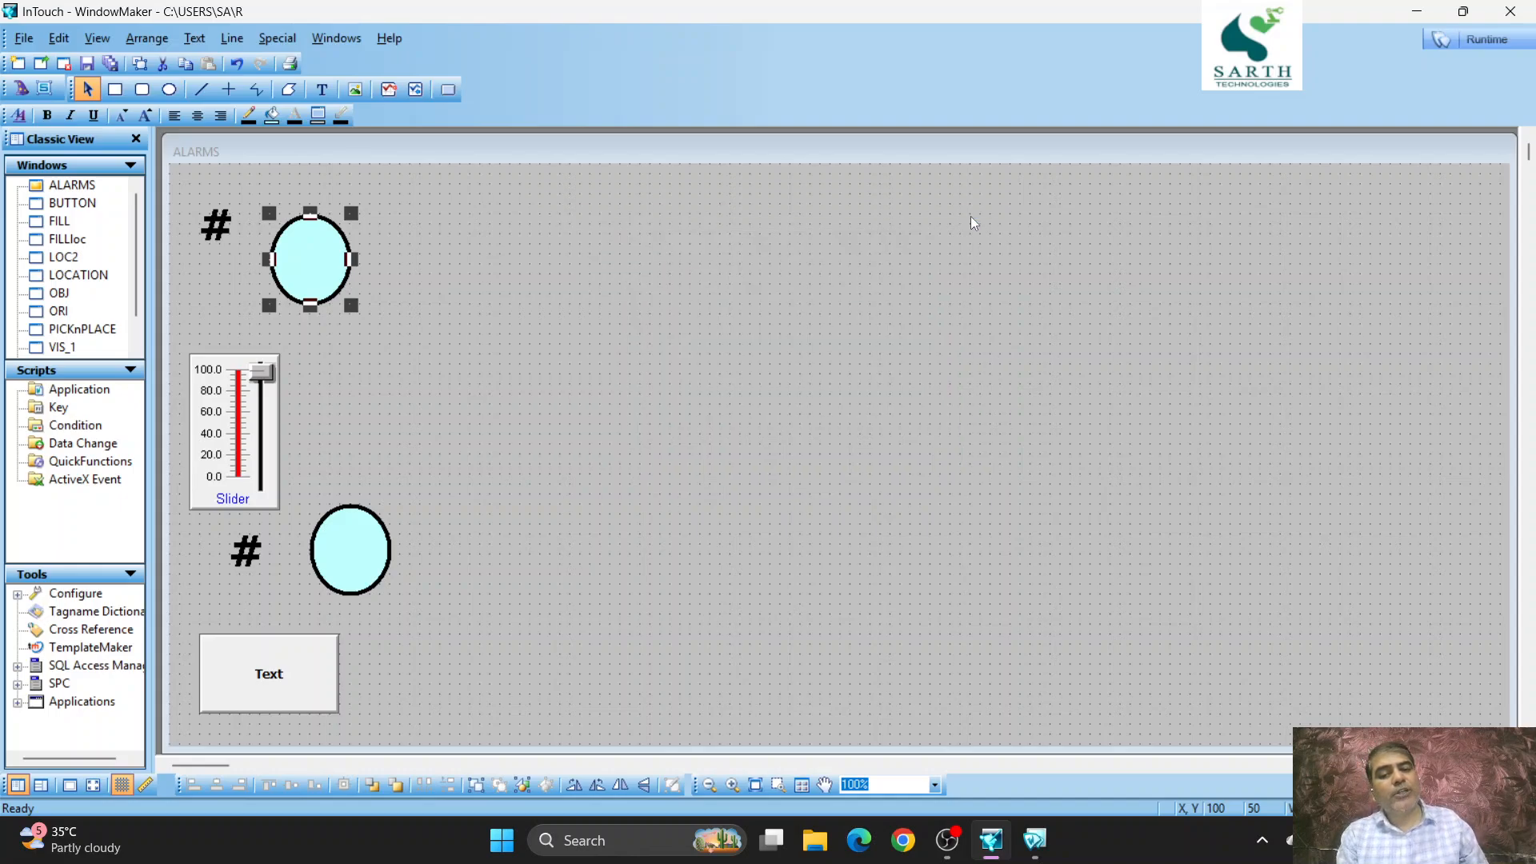
# - Switch to runtime in WindowViewer and toggle the Text button repeatedly to test the lower ellipse's alarm colors
pyautogui.click(1482, 40)
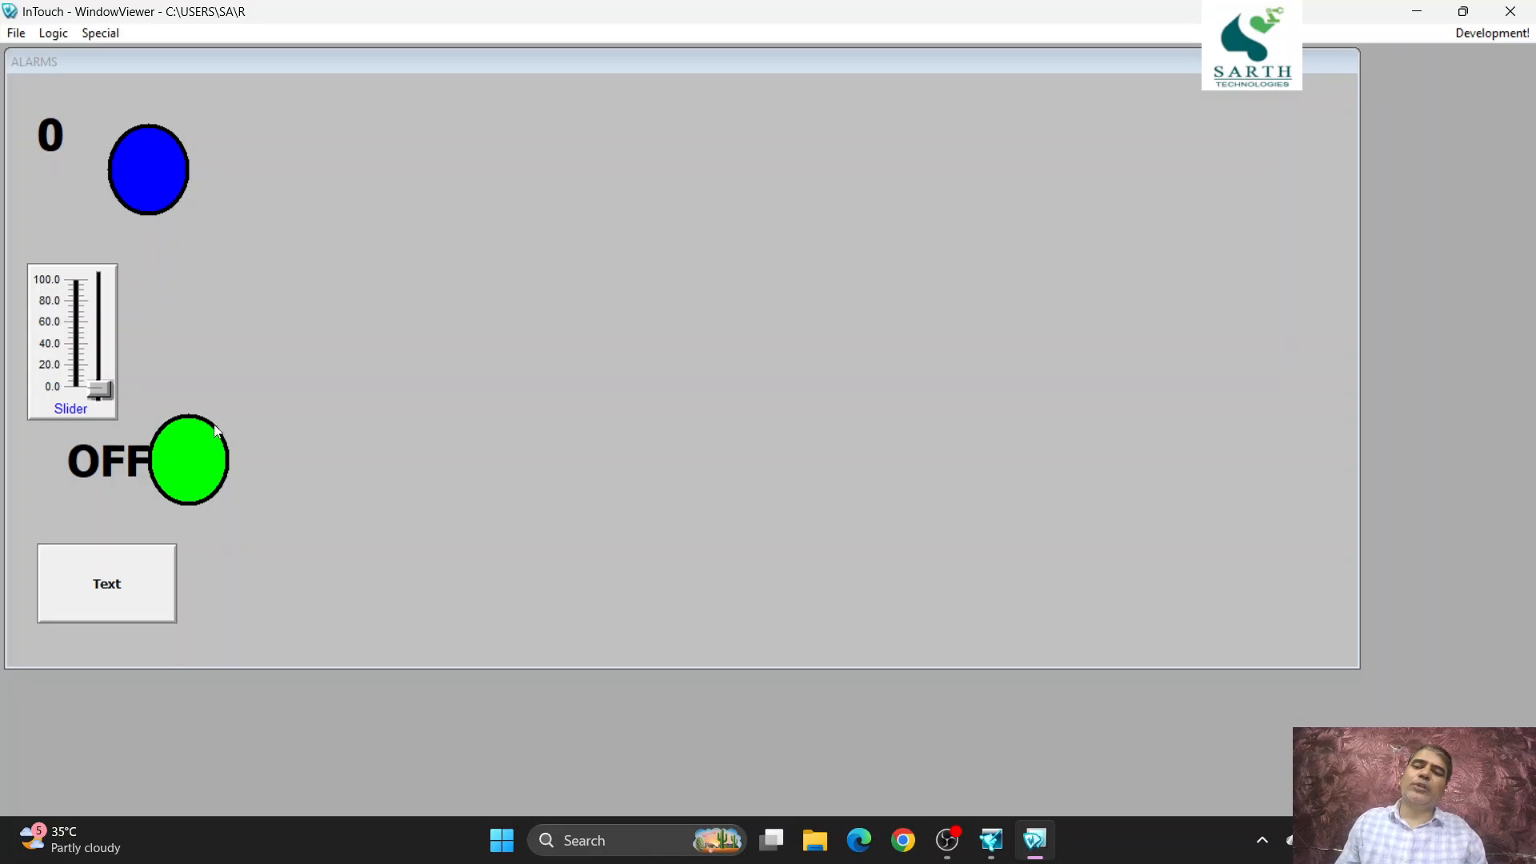
pyautogui.click(156, 568)
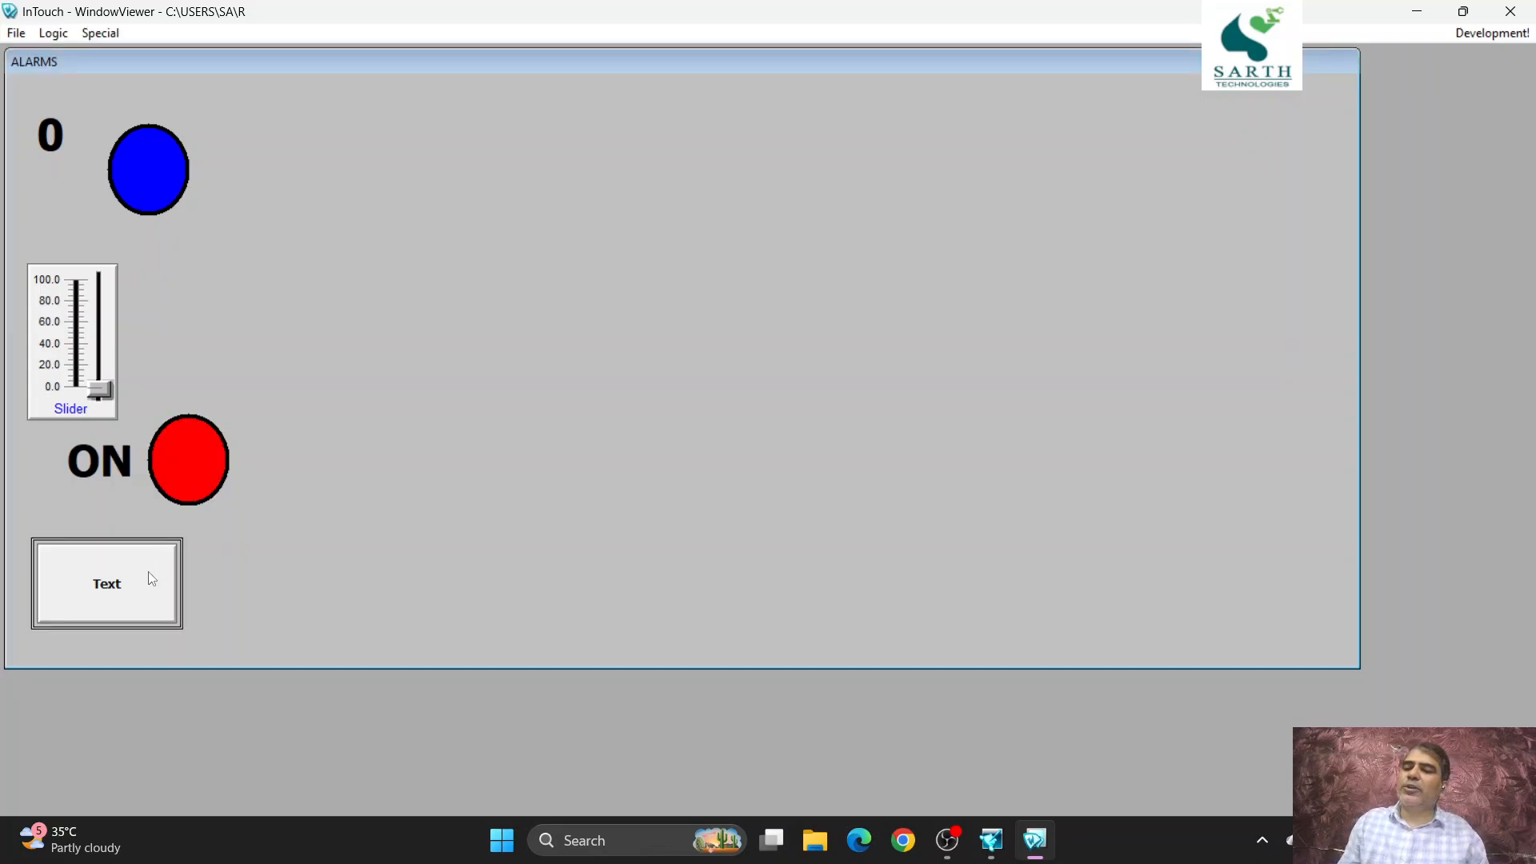
pyautogui.click(143, 554)
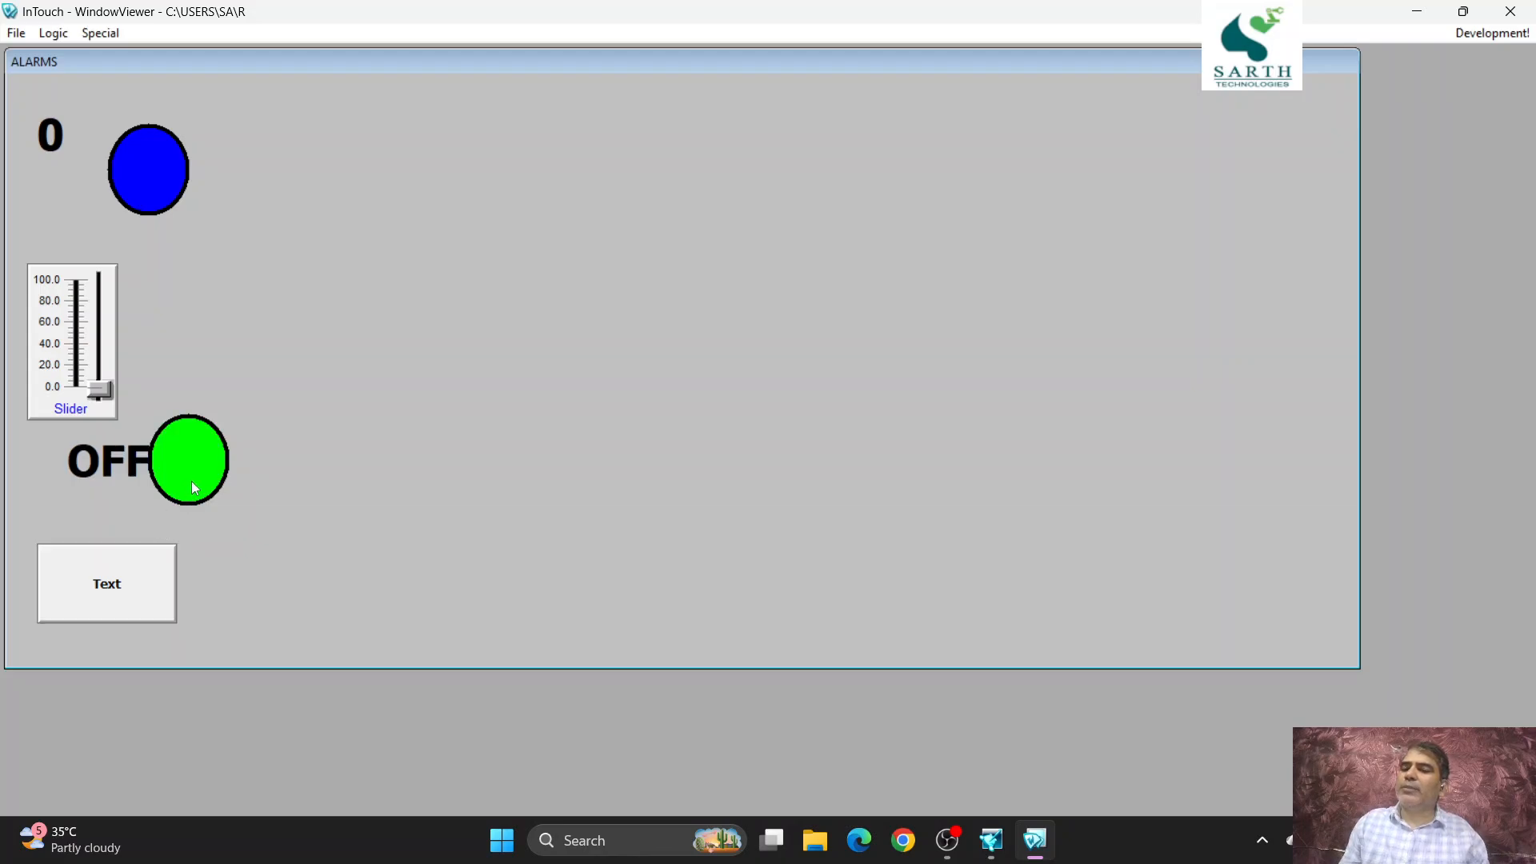
pyautogui.click(157, 565)
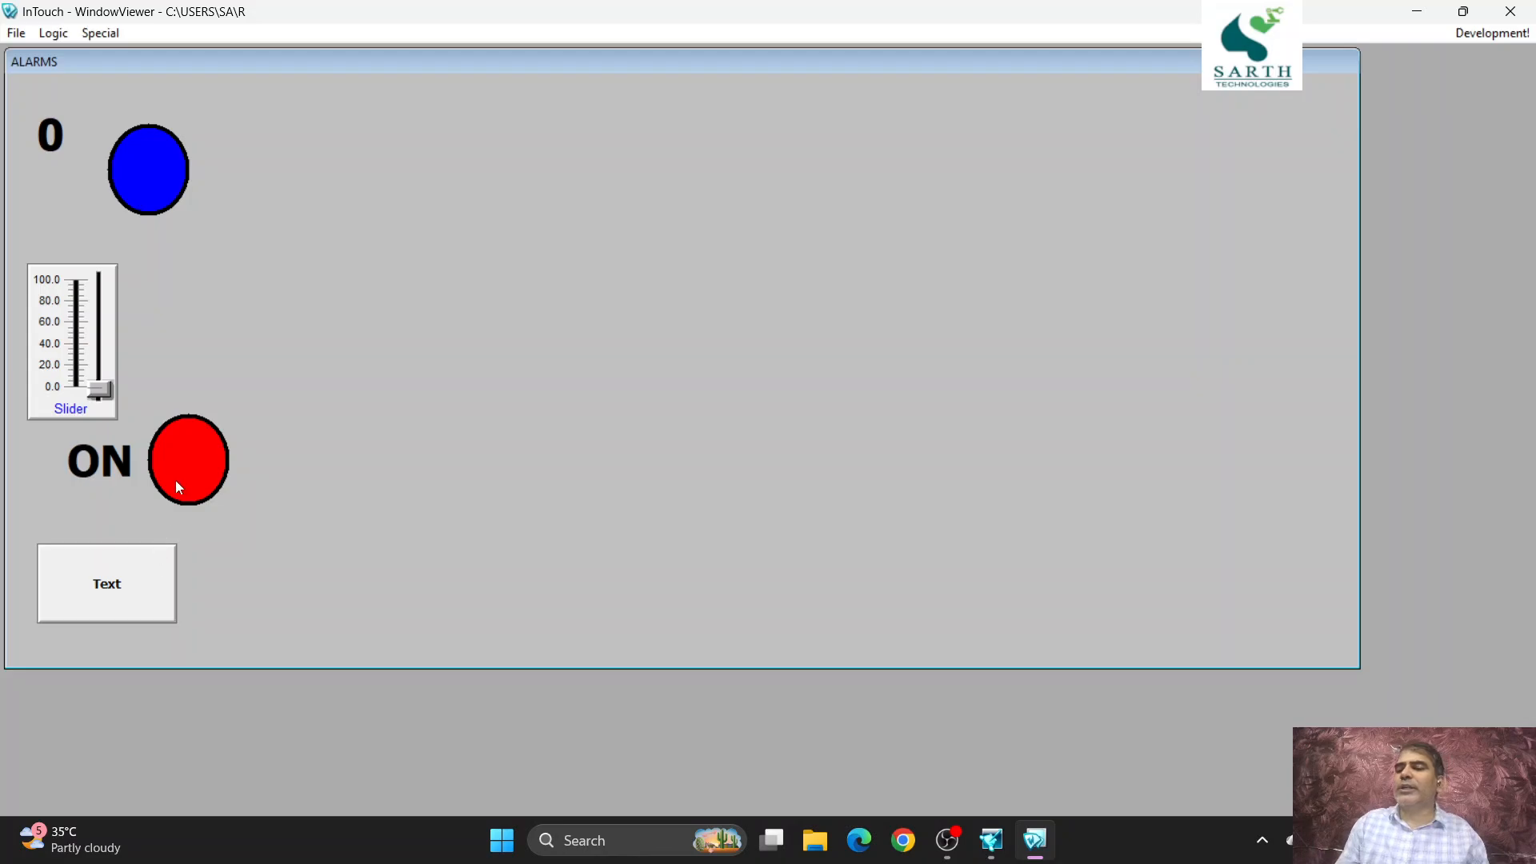
pyautogui.click(129, 554)
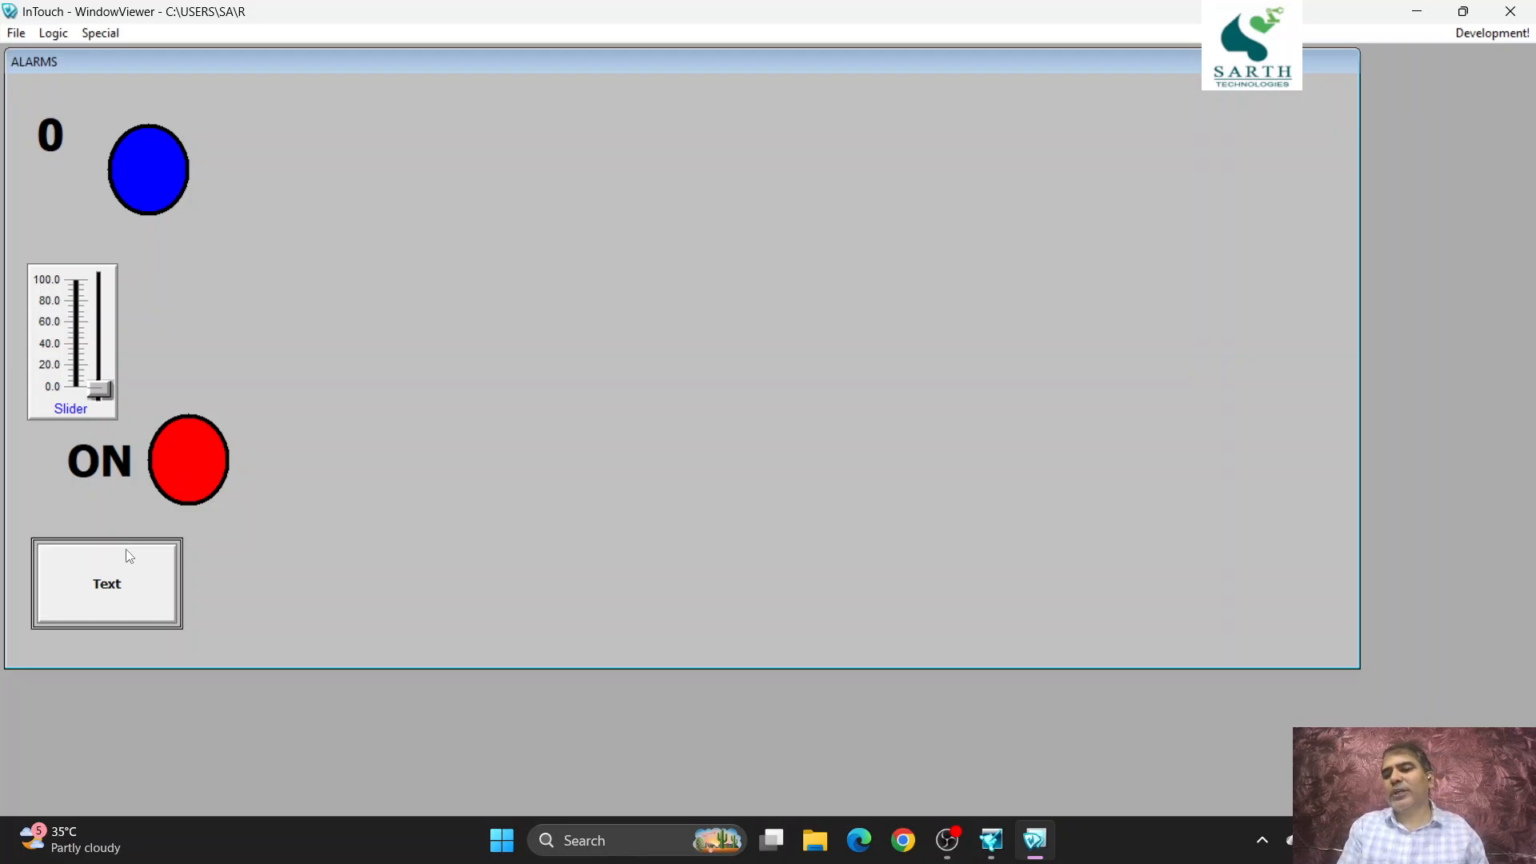
pyautogui.click(130, 555)
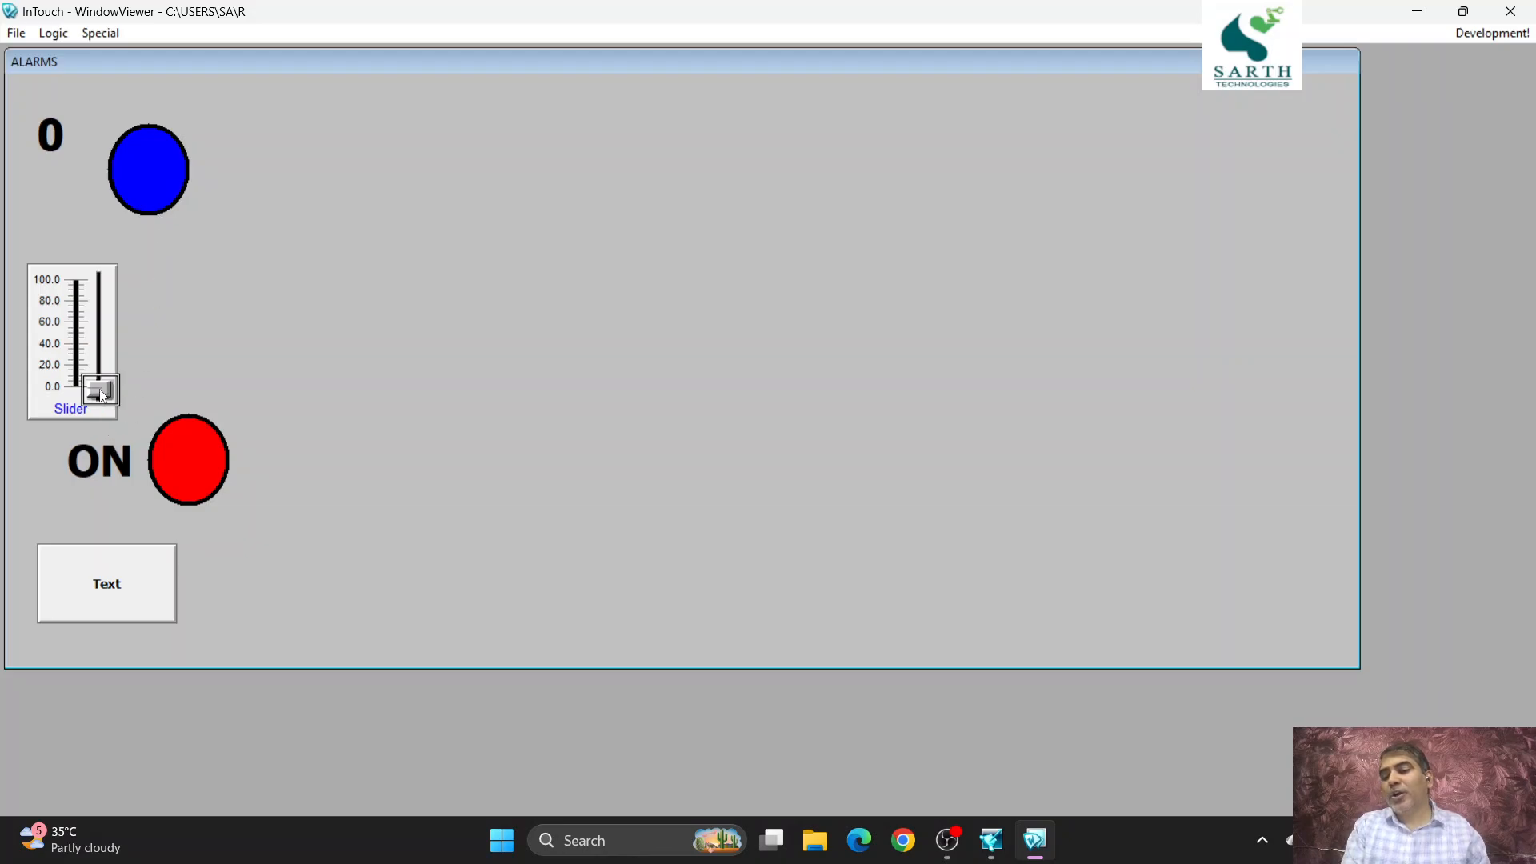
# - Raise the slider to about 31 to test the upper ellipse's color, and switch the discrete tag OFF with the Text button
pyautogui.moveTo(101, 395); pyautogui.dragTo(89, 347)
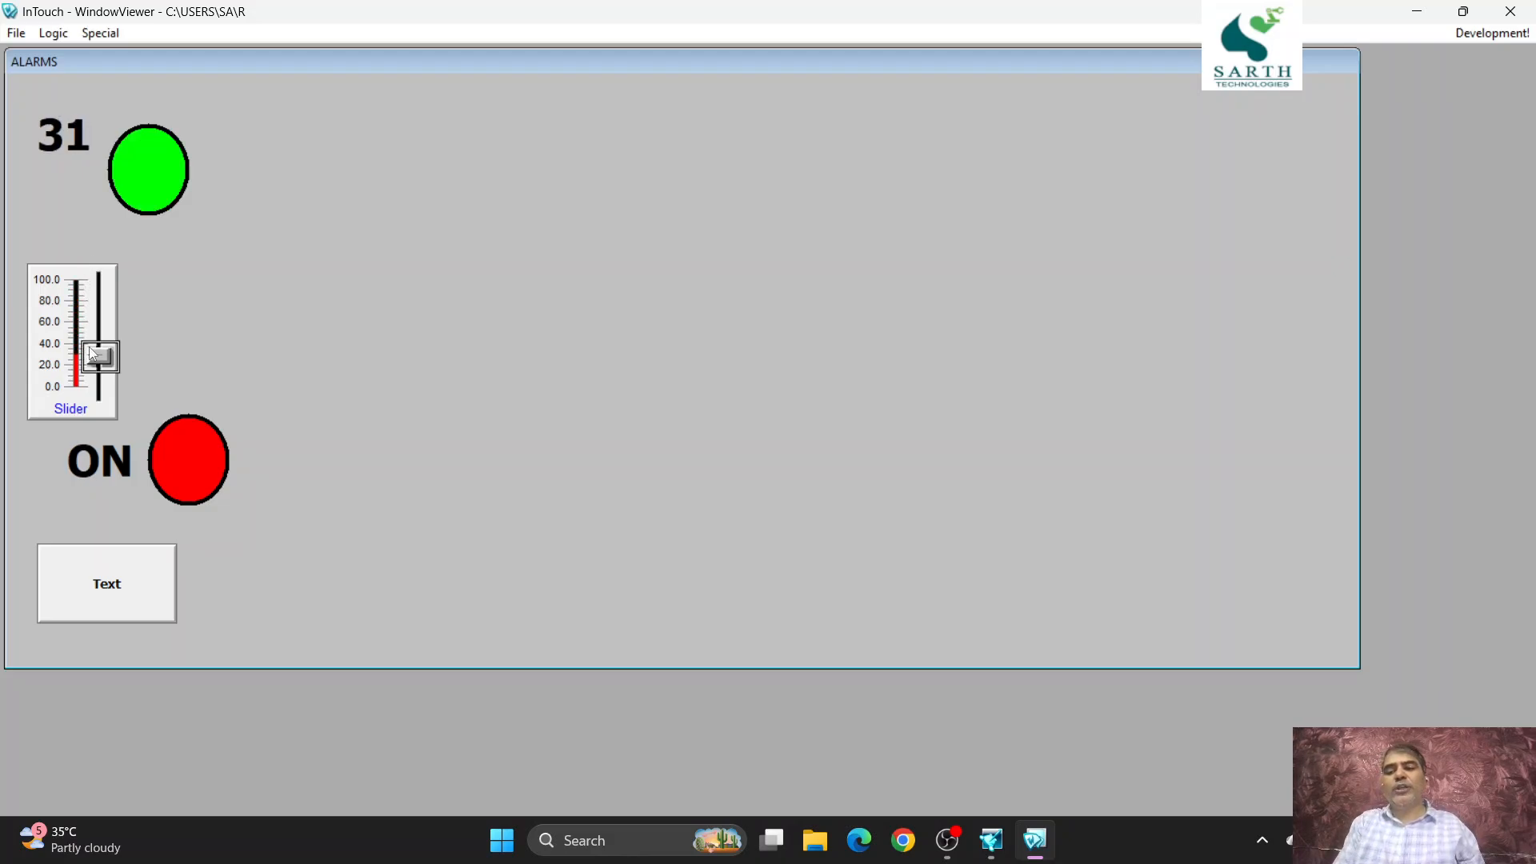
pyautogui.click(110, 586)
pyautogui.click(110, 586)
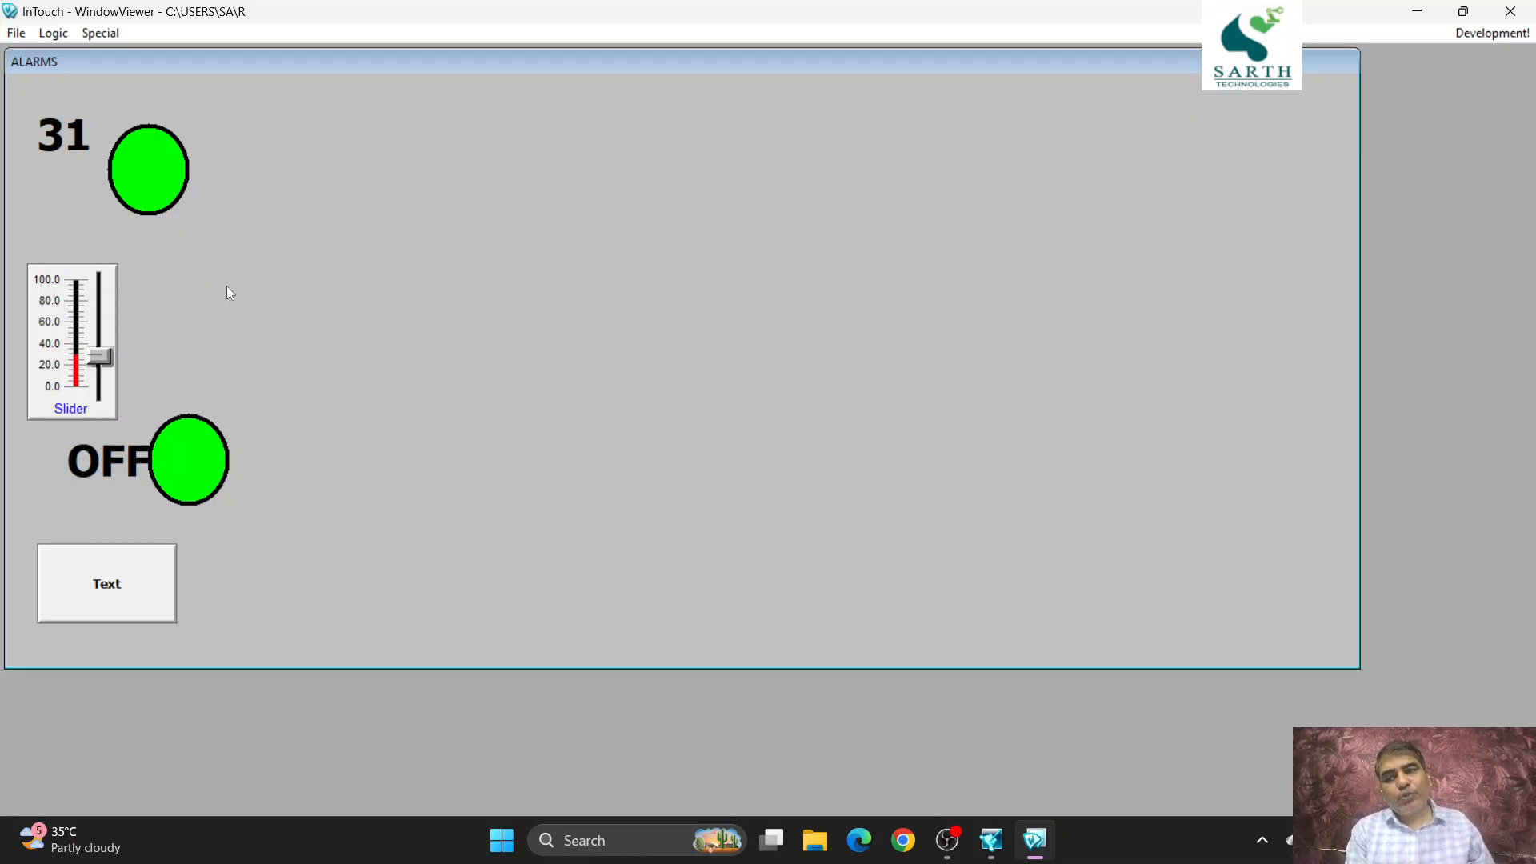
# - Return to WindowMaker development and place a Dist. Alarm Display wizard to the right of the upper ellipse
pyautogui.click(1492, 34)
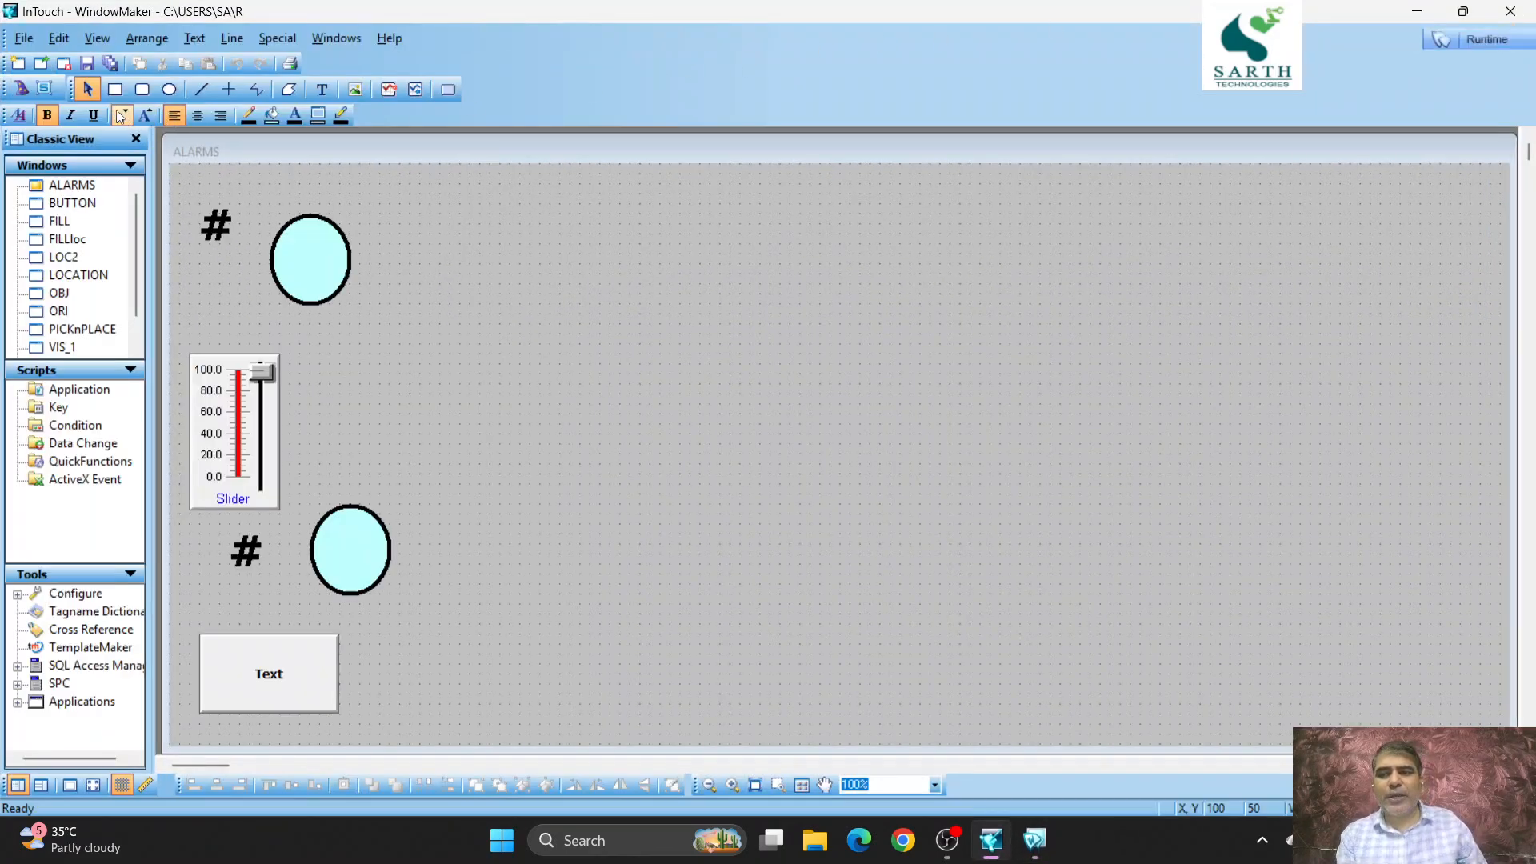
pyautogui.click(21, 89)
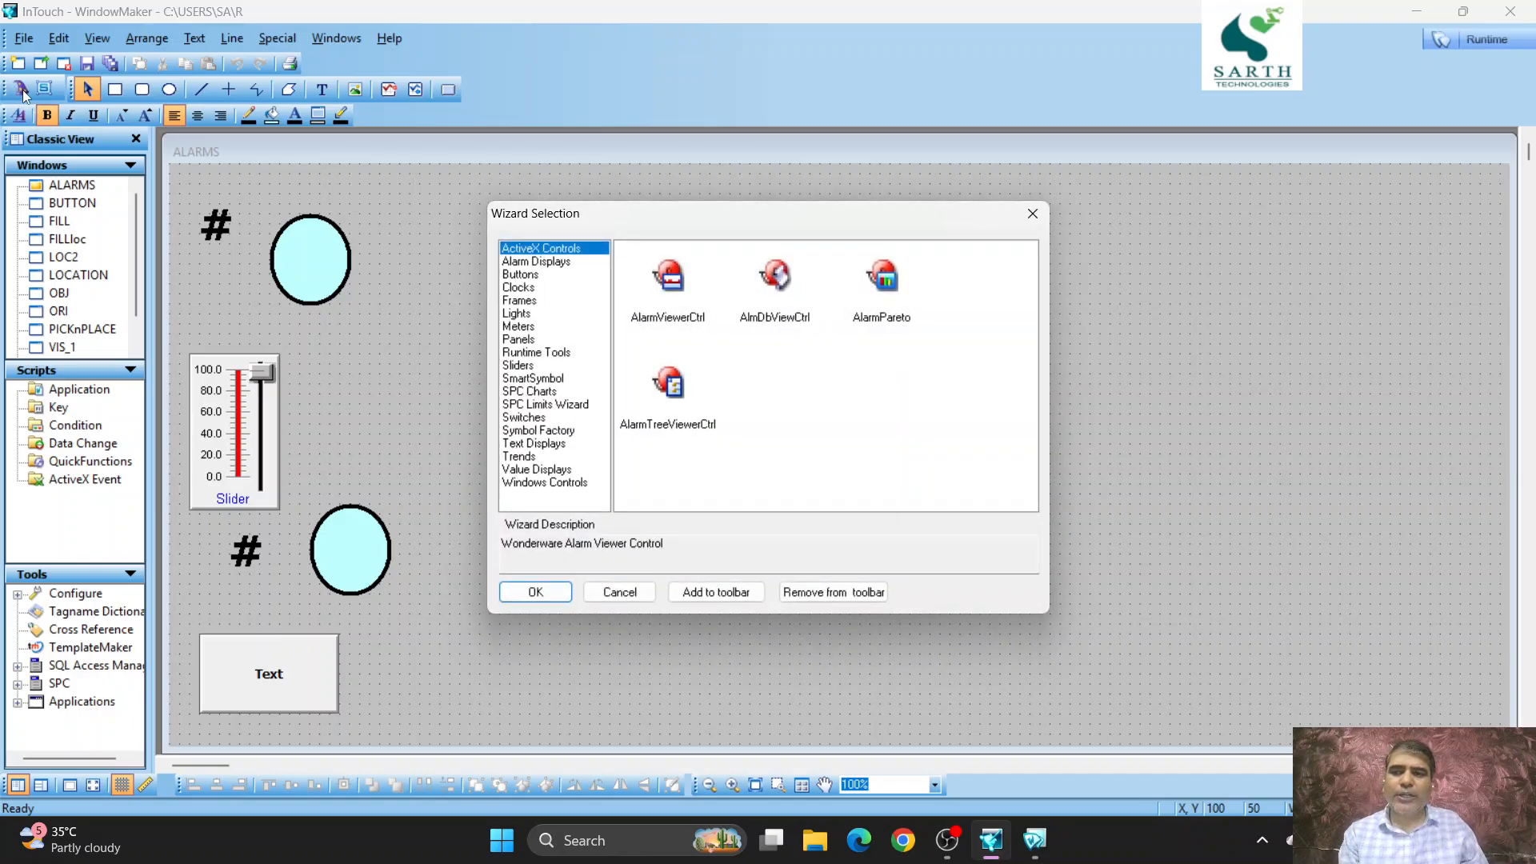
pyautogui.click(562, 264)
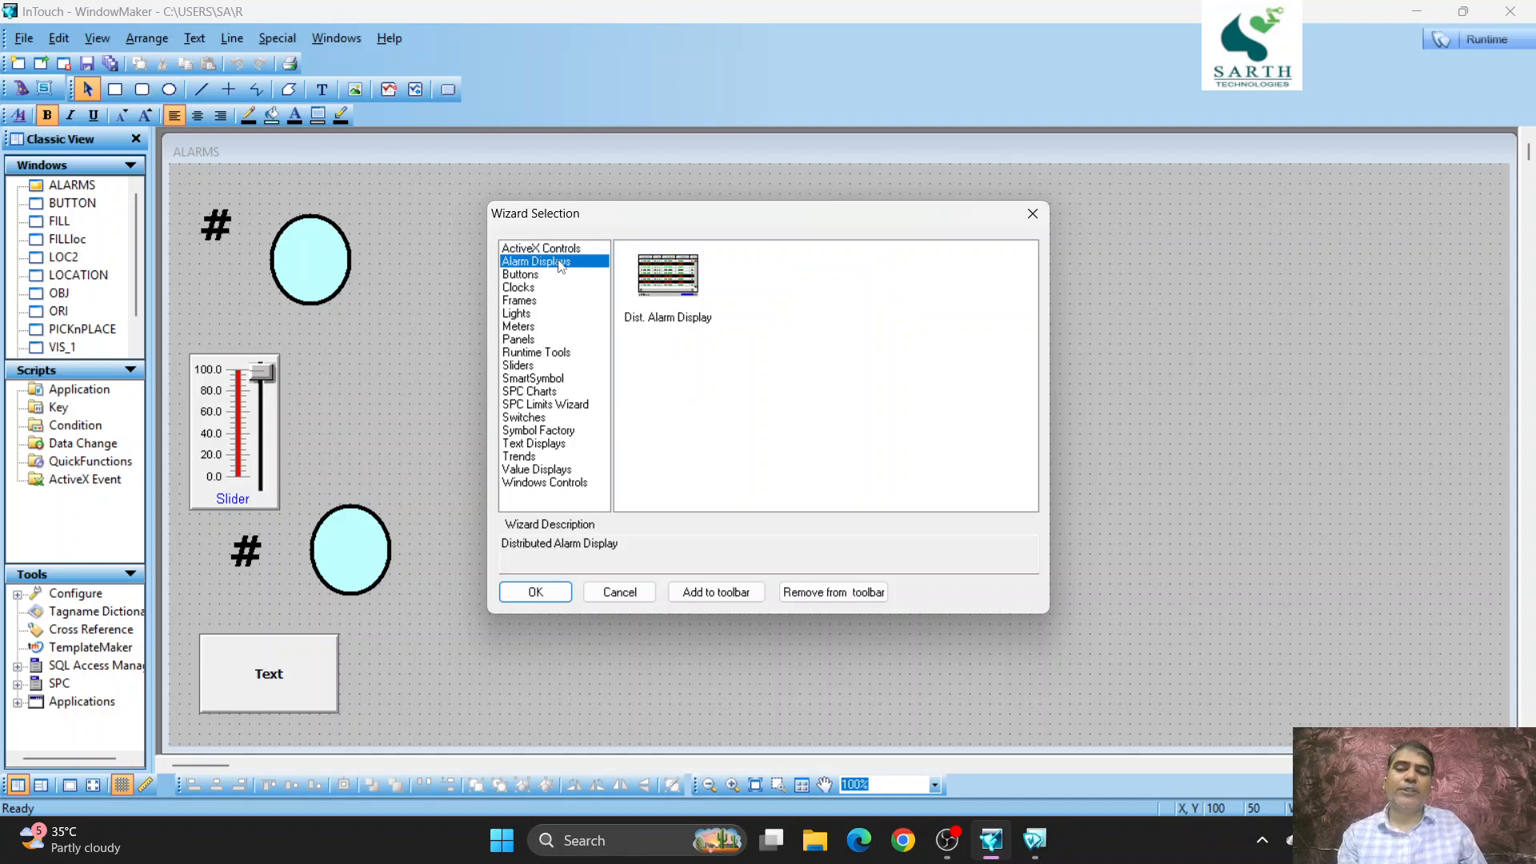
pyautogui.doubleClick(668, 275)
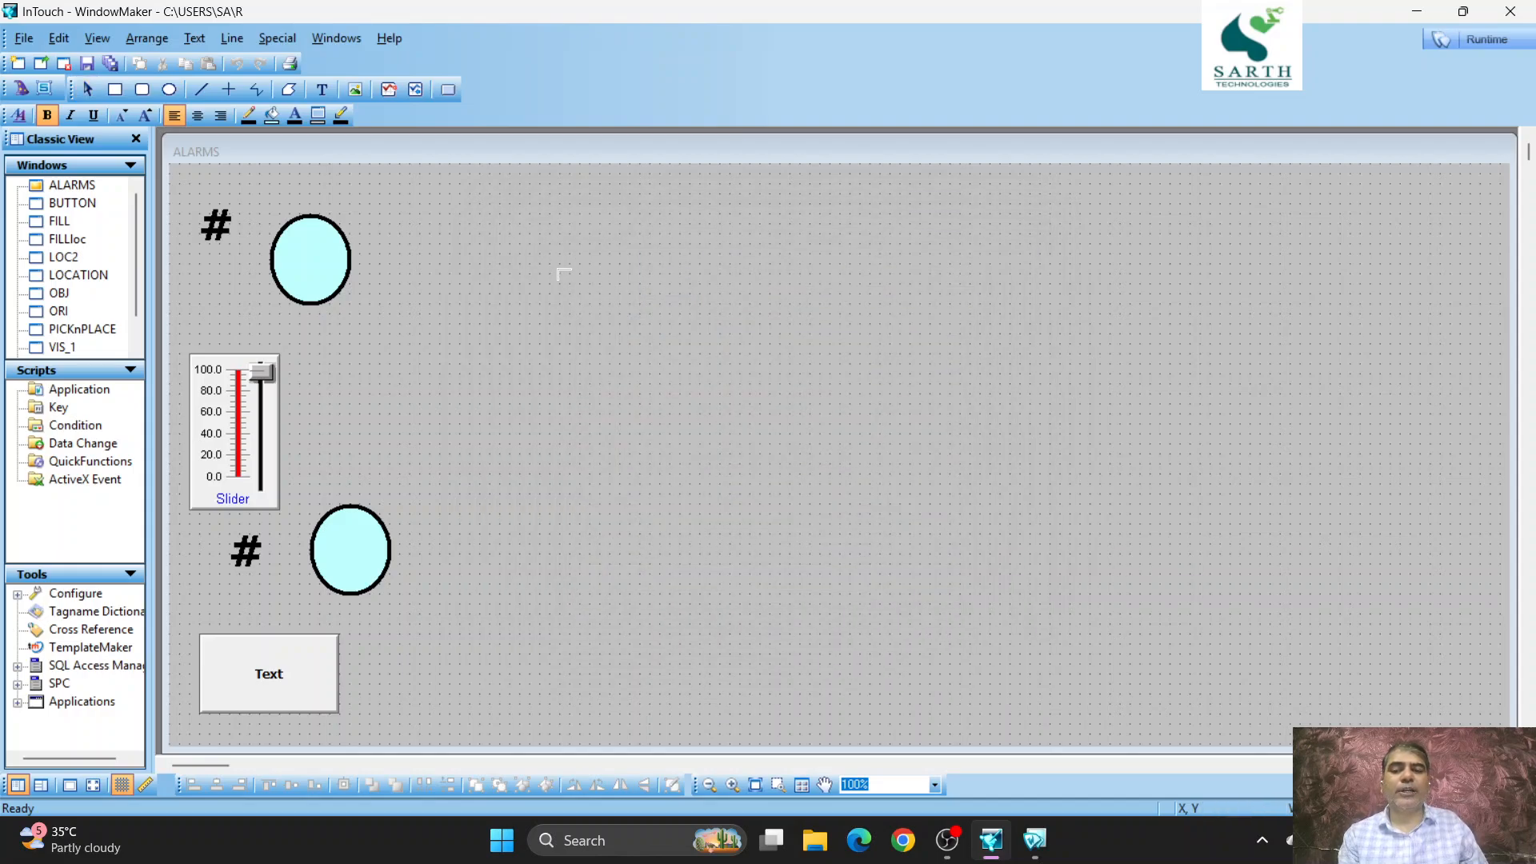
pyautogui.click(513, 265)
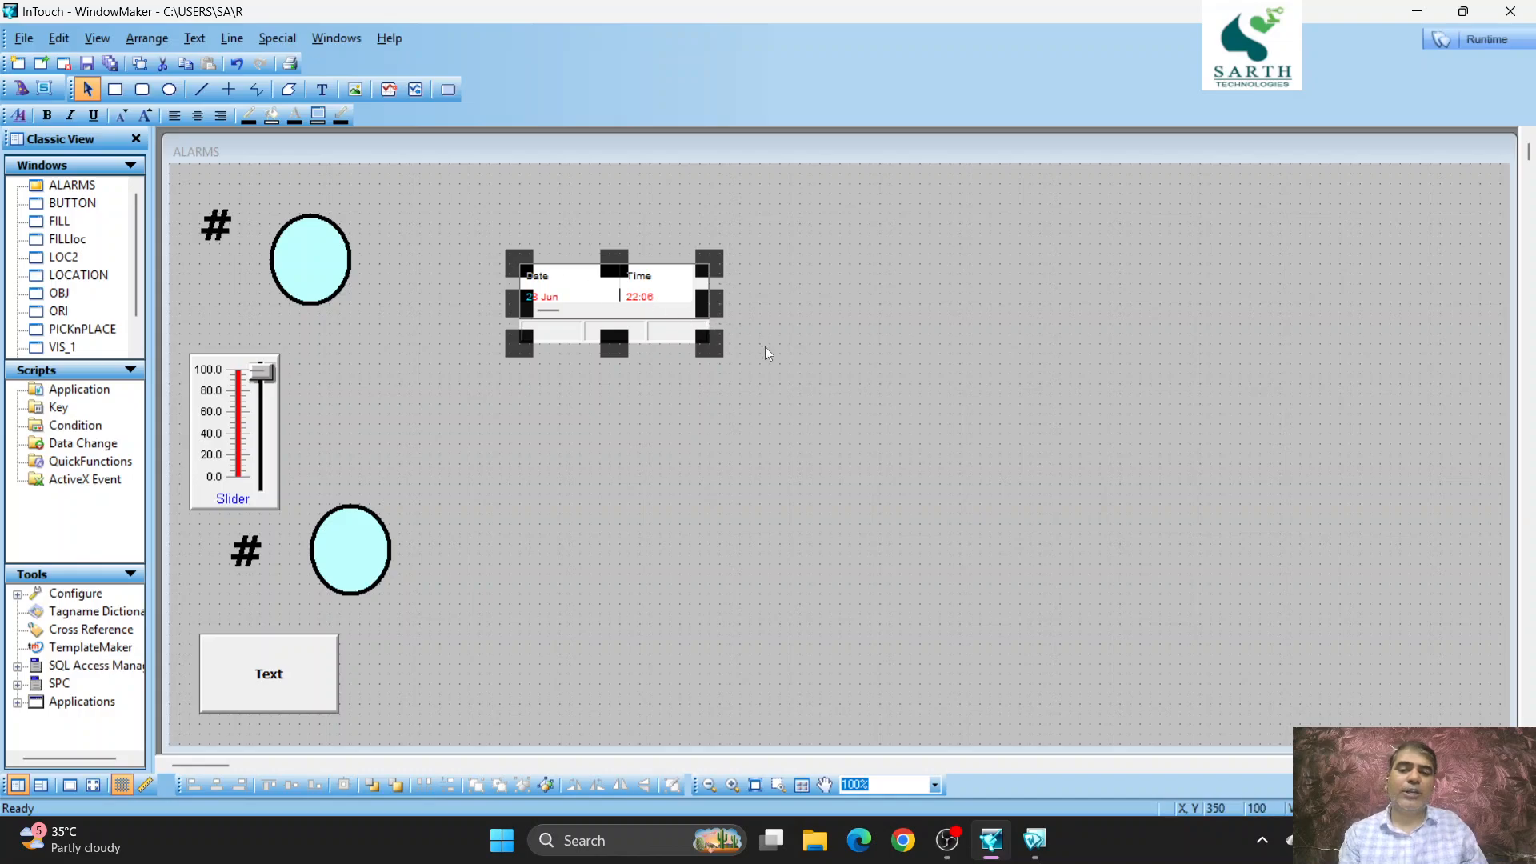
# - Enlarge the alarm display so it spans from the upper ellipse to the right edge of the ALARMS window
pyautogui.moveTo(699, 354); pyautogui.dragTo(886, 403)
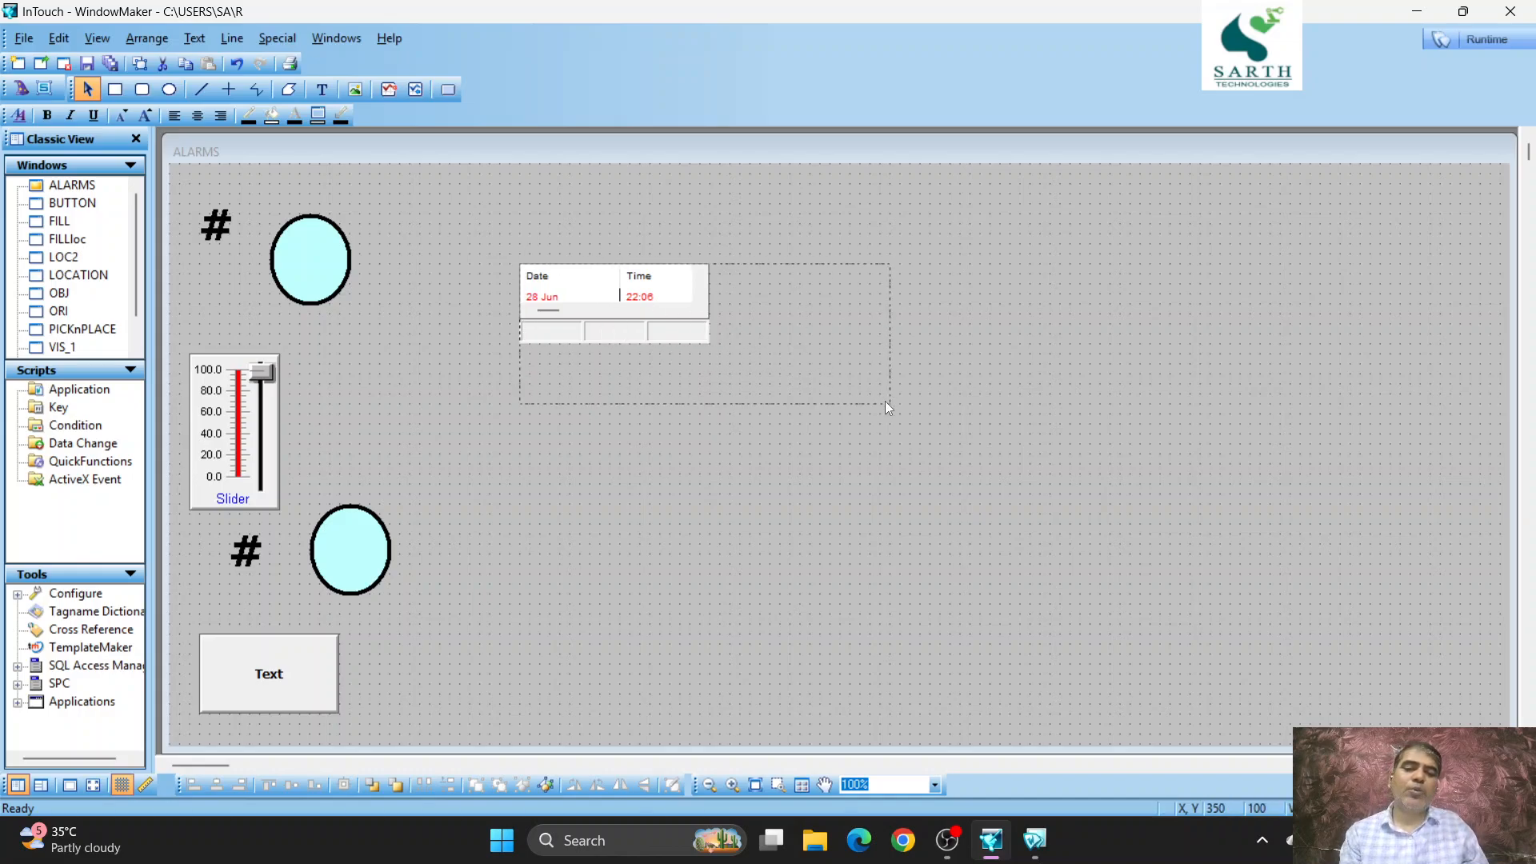
pyautogui.moveTo(1145, 391); pyautogui.dragTo(1499, 382)
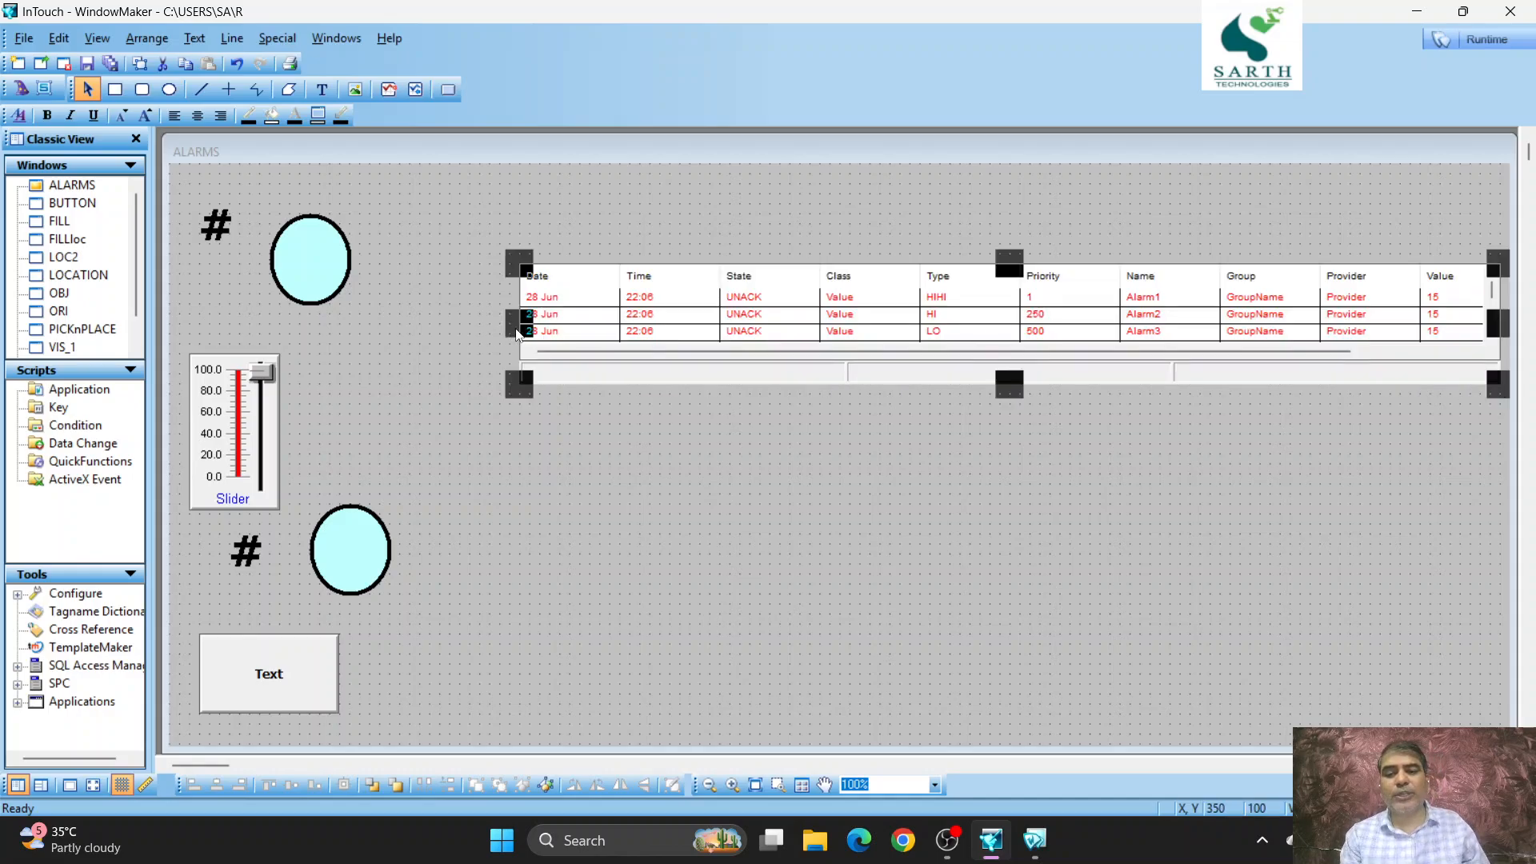
pyautogui.moveTo(517, 333); pyautogui.dragTo(356, 282)
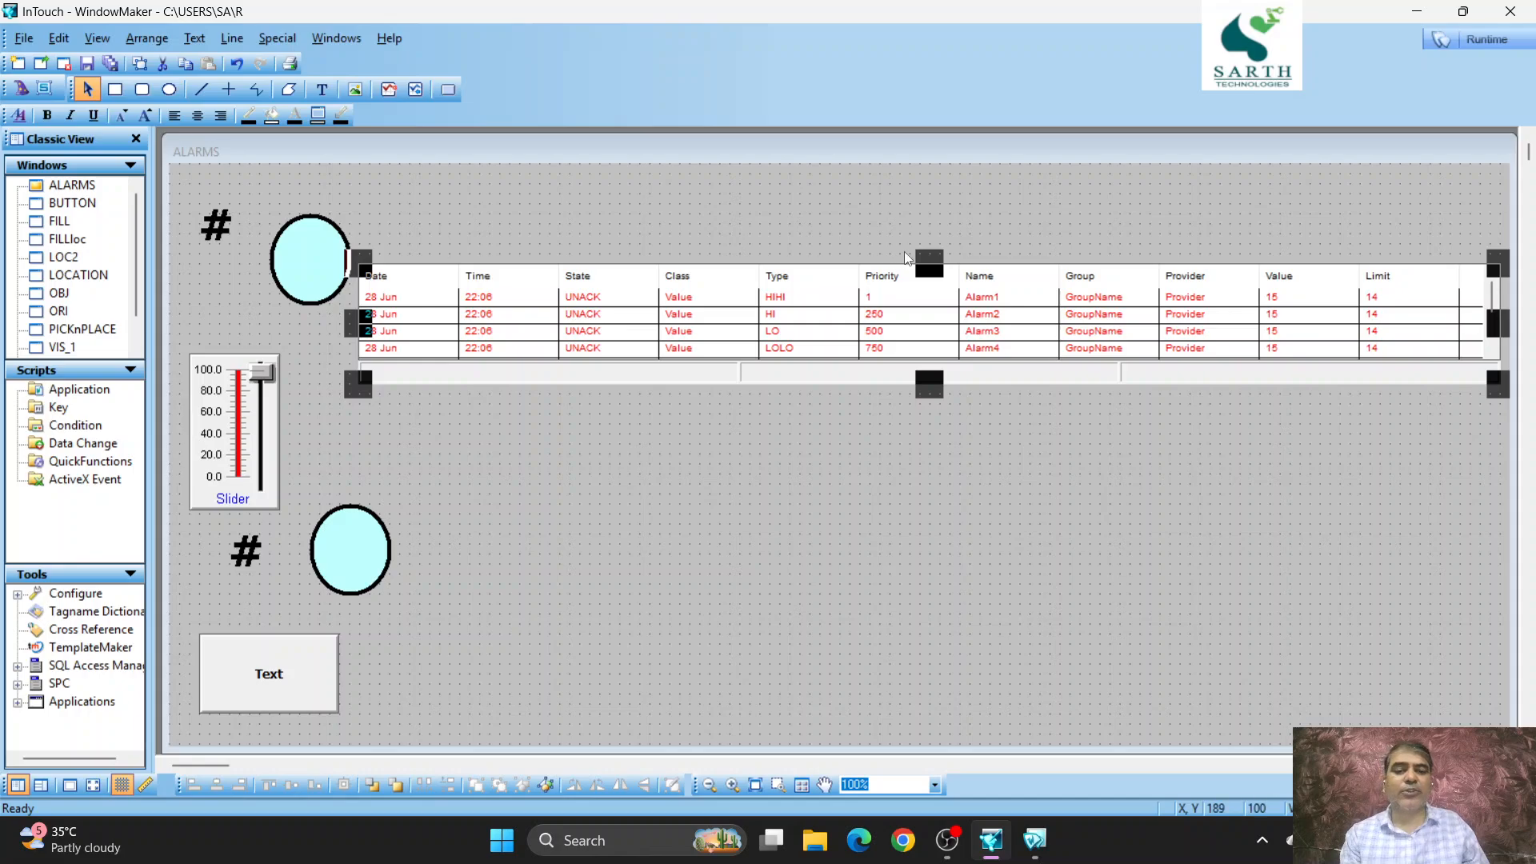
# - Increase the alarm display's height by extending it up to the top of the ALARMS window and slightly downward
pyautogui.moveTo(930, 264); pyautogui.dragTo(932, 175)
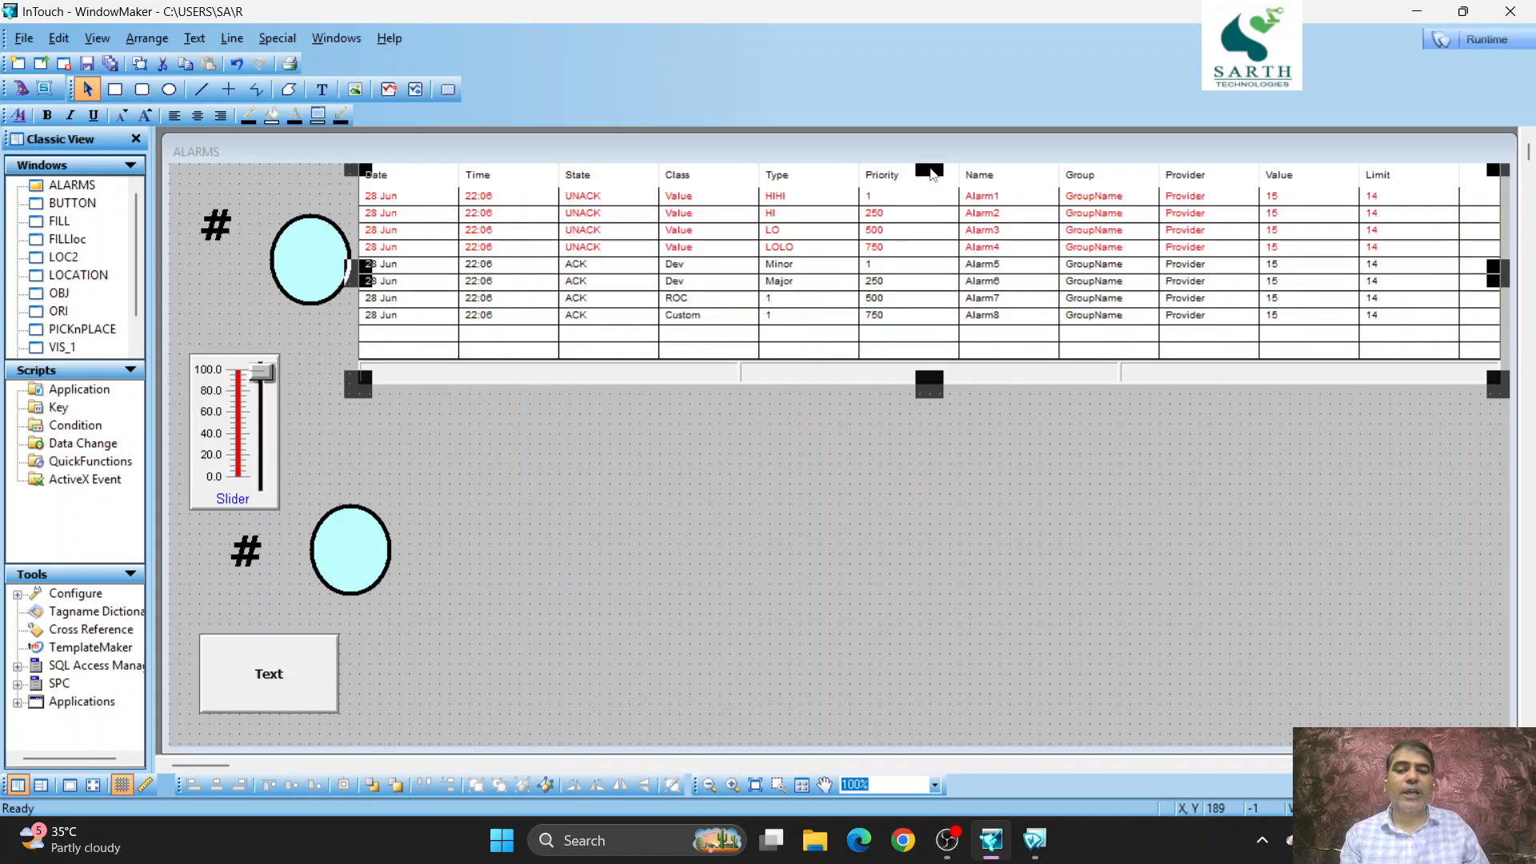
pyautogui.click(927, 387)
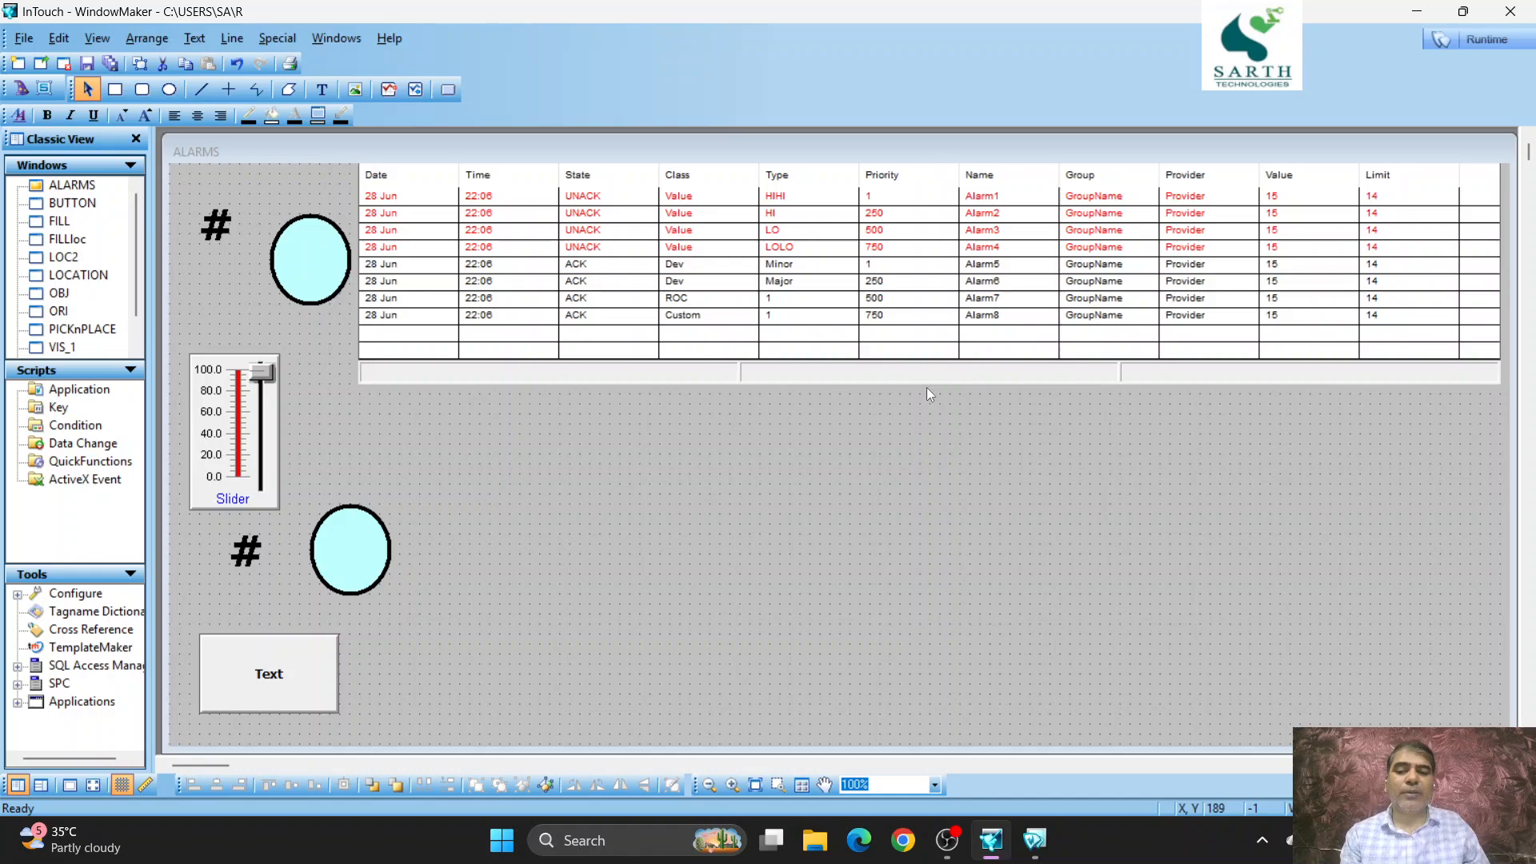
pyautogui.moveTo(926, 387)
pyautogui.mouseDown()
pyautogui.moveTo(922, 460)
pyautogui.moveTo(928, 404)
pyautogui.mouseUp()
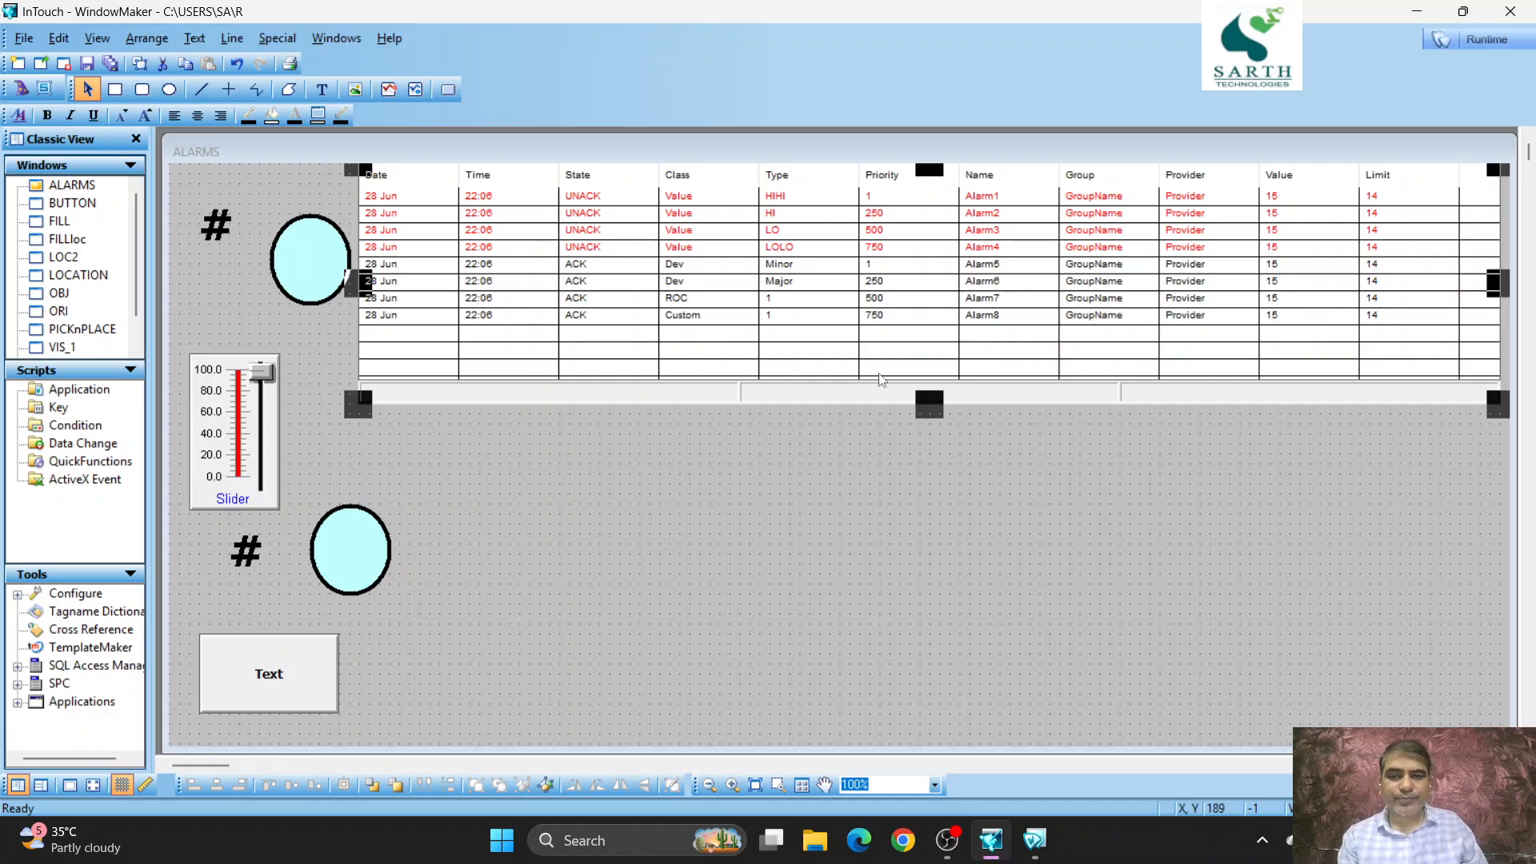
# - Open the alarm display's configuration and set its default query to priority 10 as the upper limit with query type Summary
pyautogui.doubleClick(782, 266)
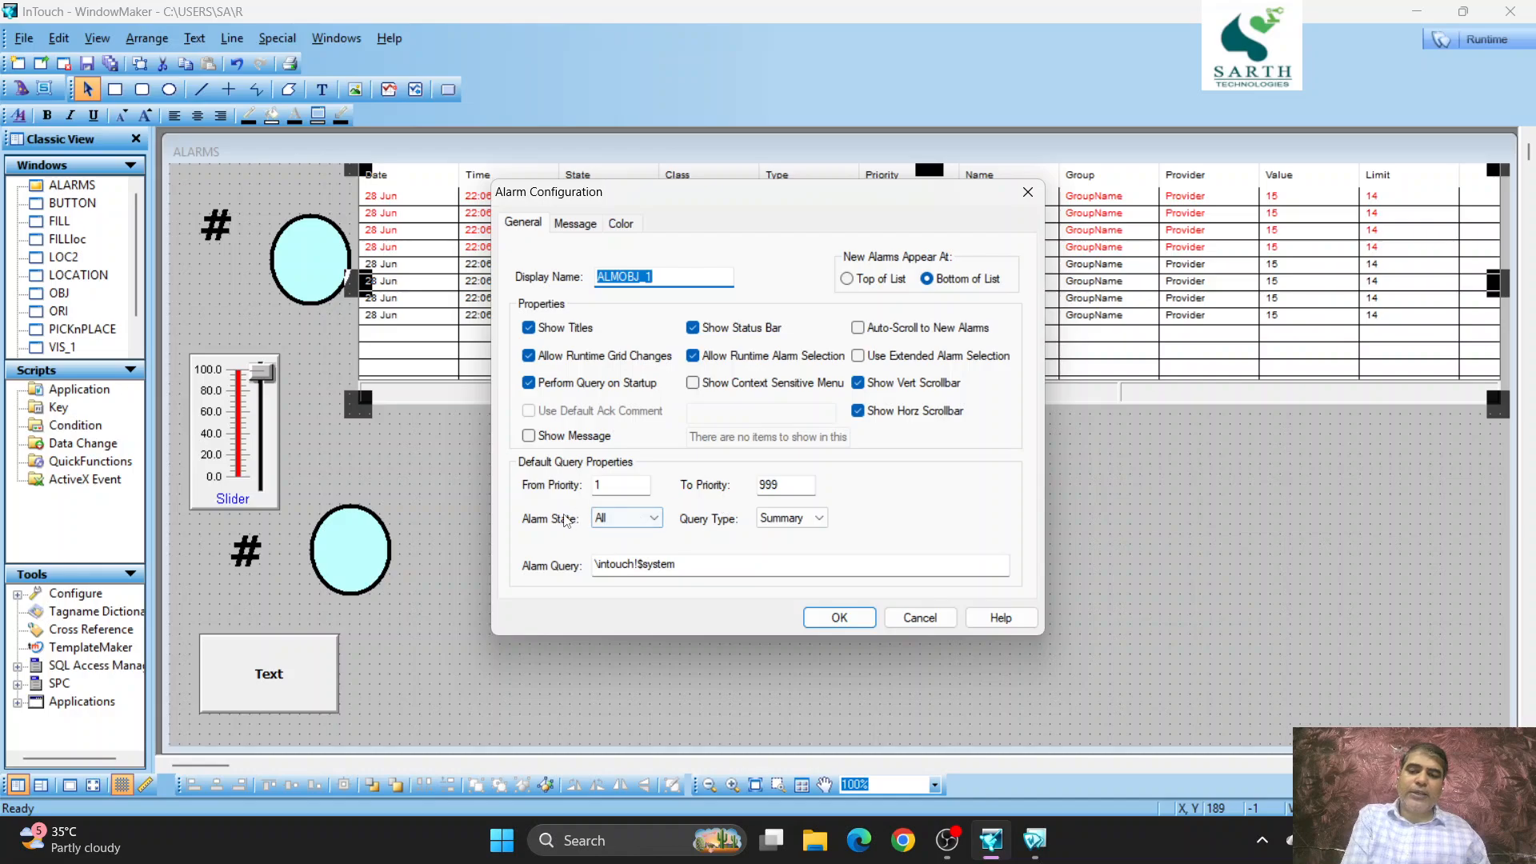
pyautogui.click(789, 486)
pyautogui.doubleClick(789, 486)
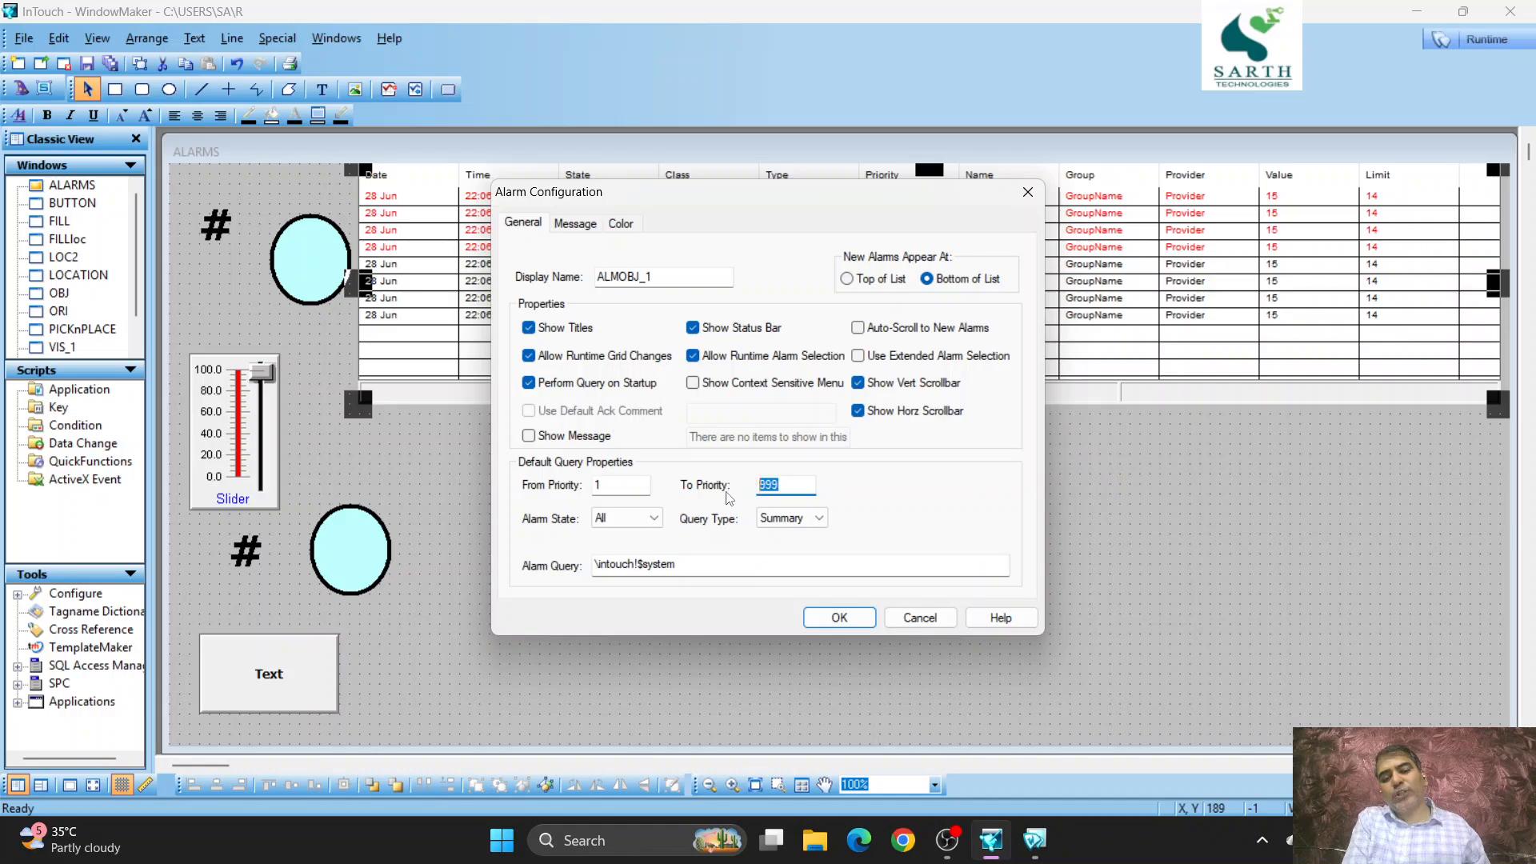
pyautogui.write('10')
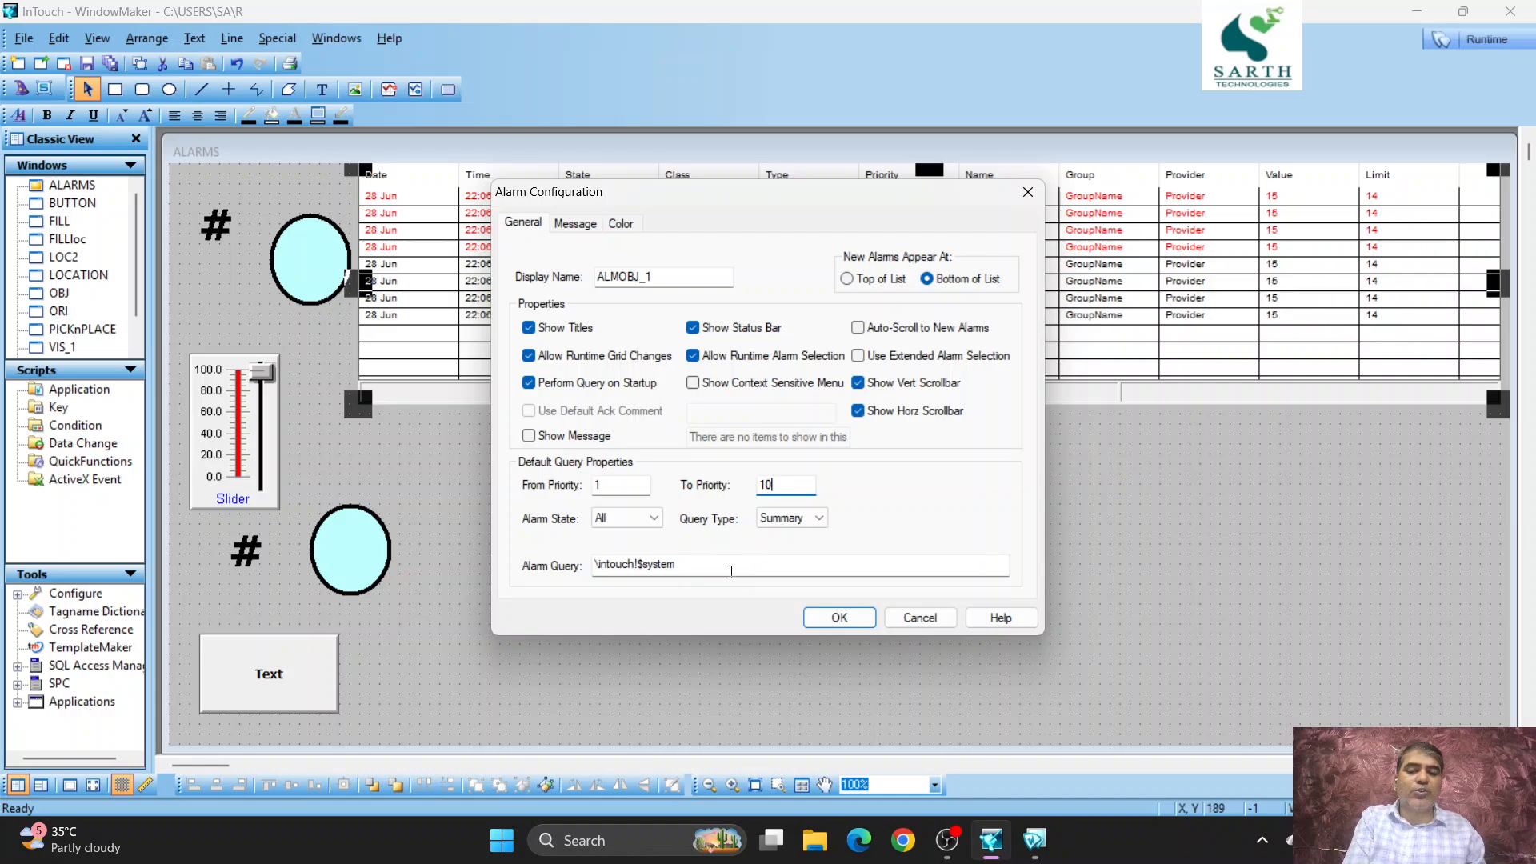
pyautogui.click(818, 519)
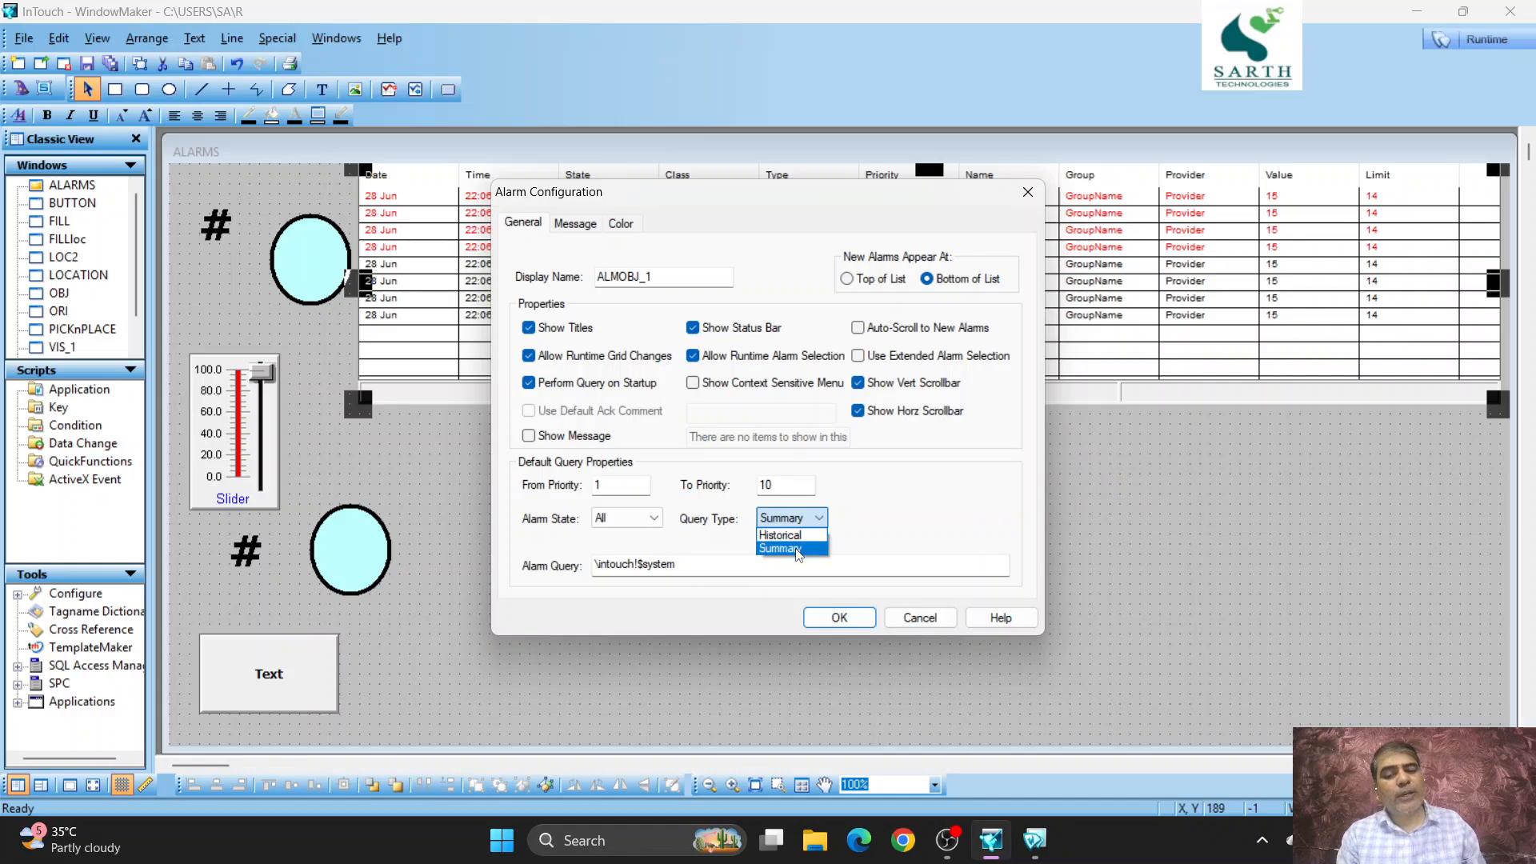
pyautogui.click(797, 548)
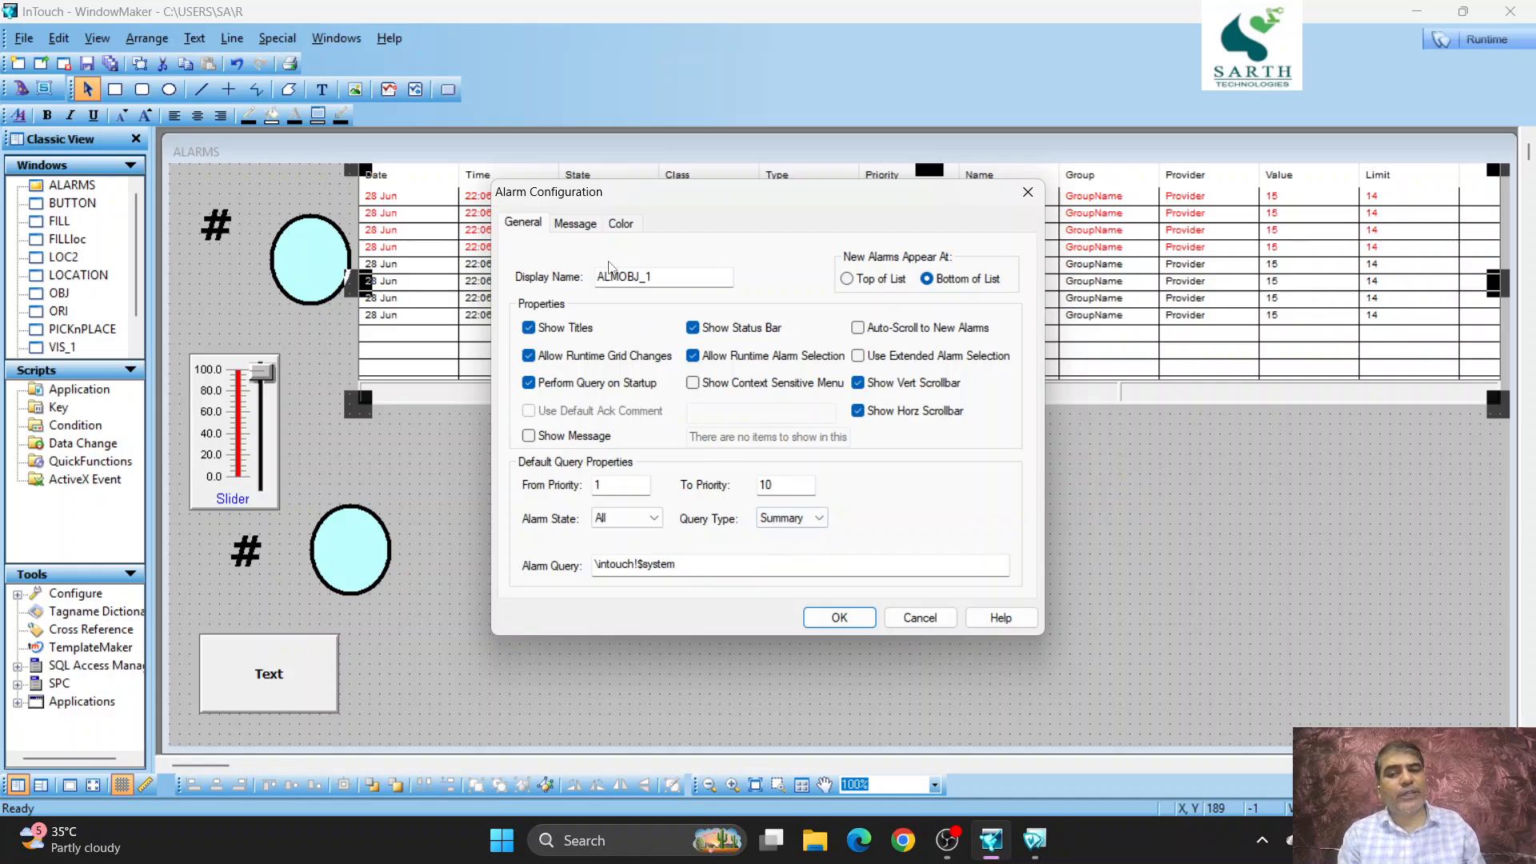
# - Set the alarm message date format to DD/MM/YY and time format to HH:MM:SS, keeping the Arial Regular 8 display font
pyautogui.click(577, 224)
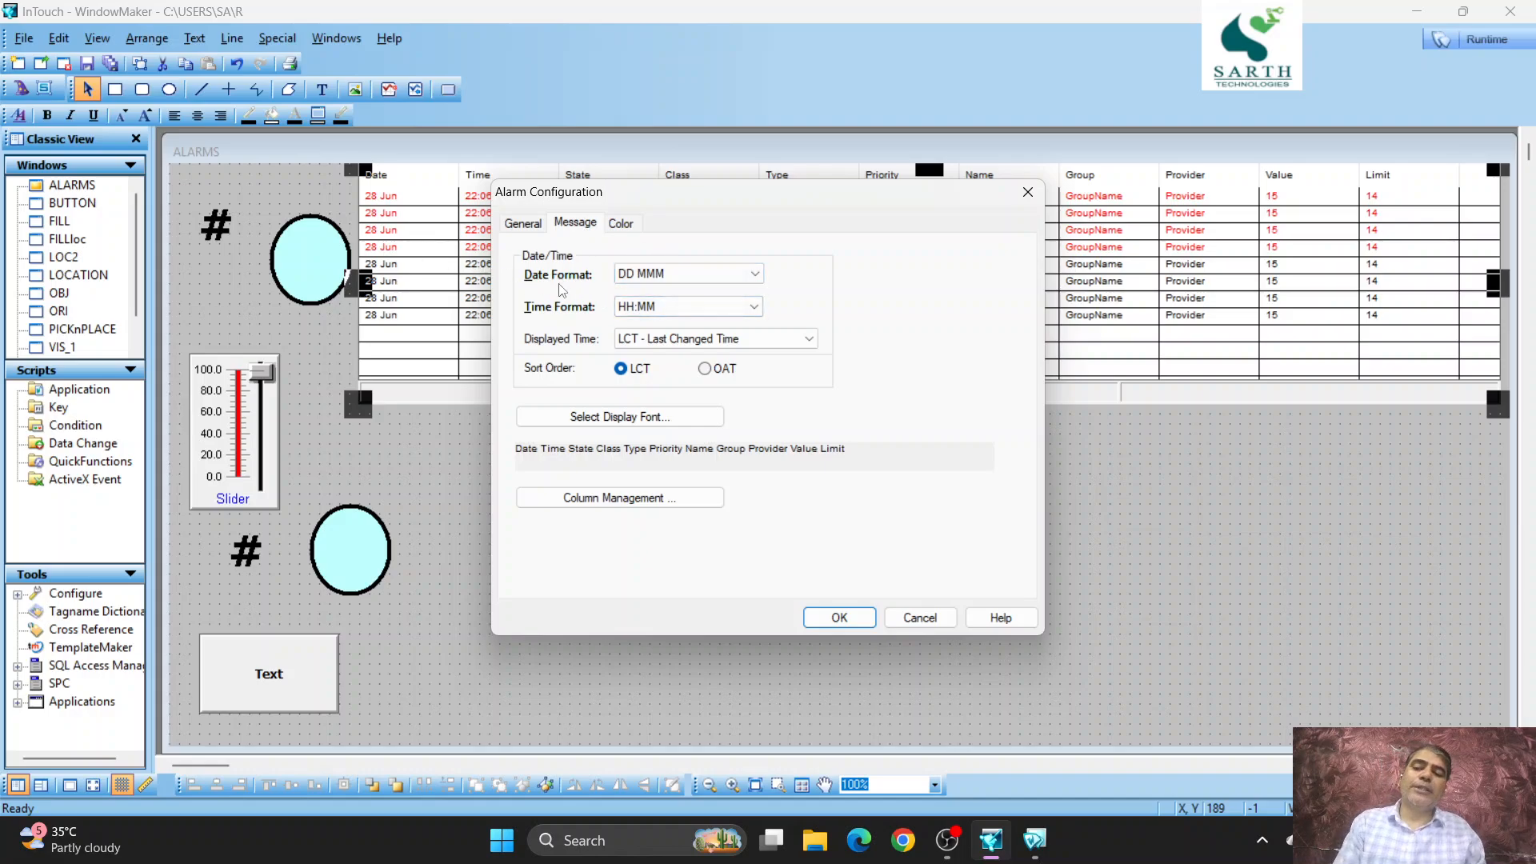
pyautogui.click(757, 274)
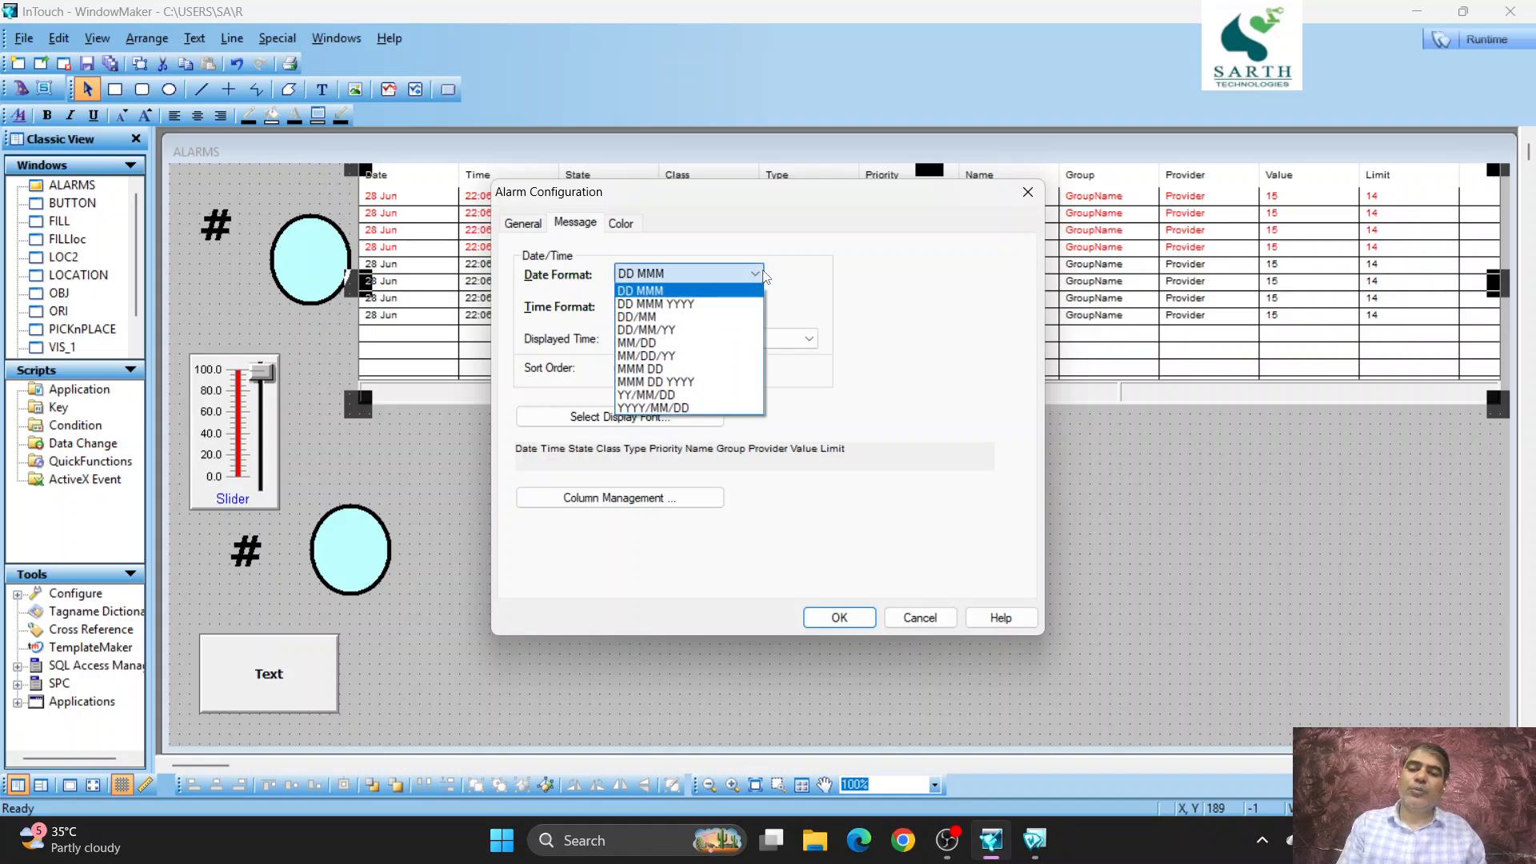
pyautogui.click(697, 330)
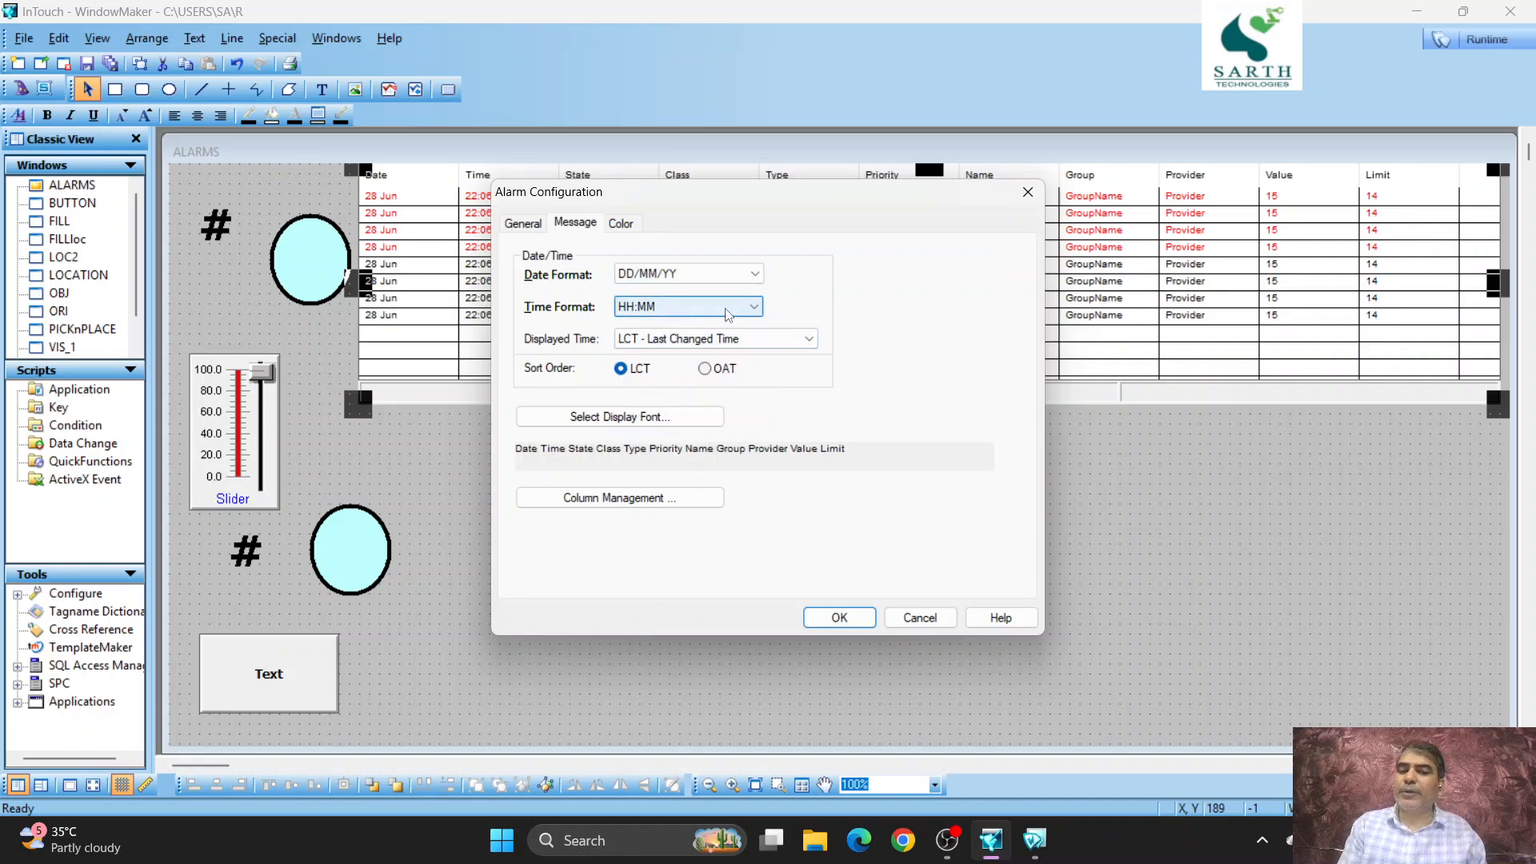
pyautogui.click(728, 313)
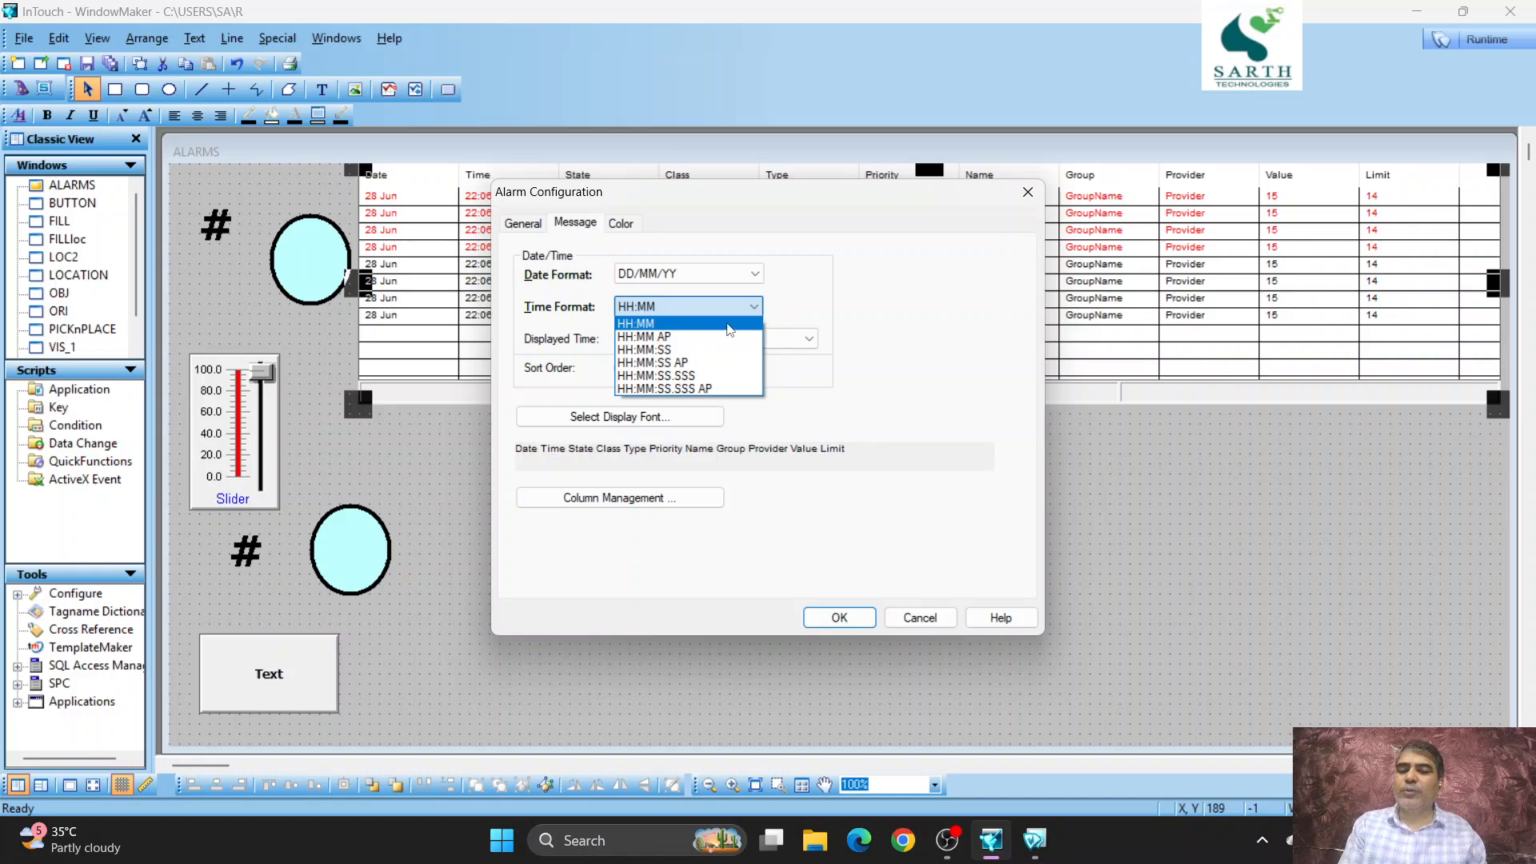
pyautogui.click(698, 350)
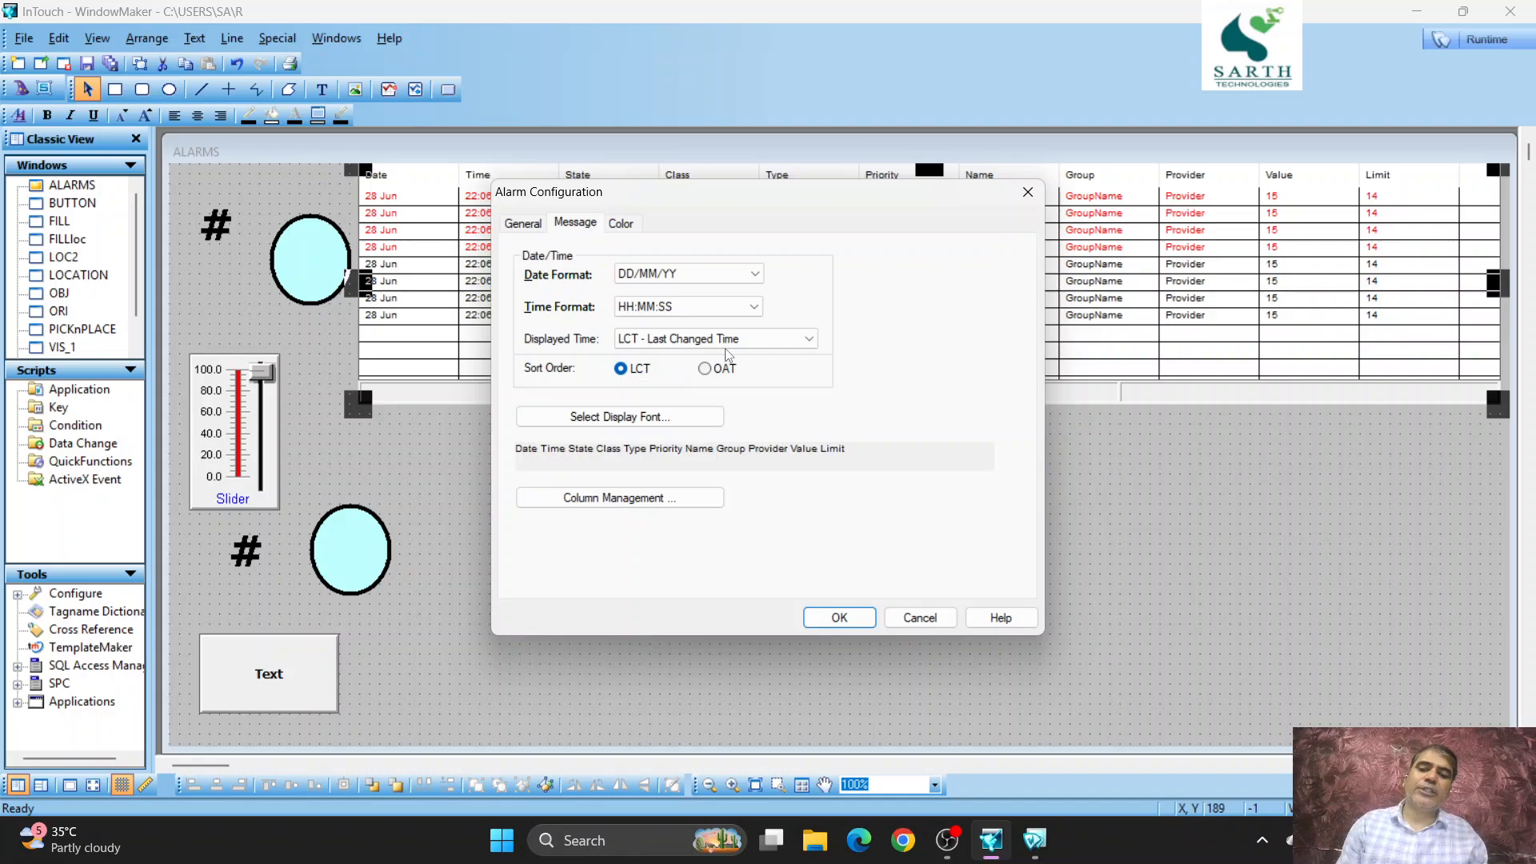
pyautogui.click(641, 418)
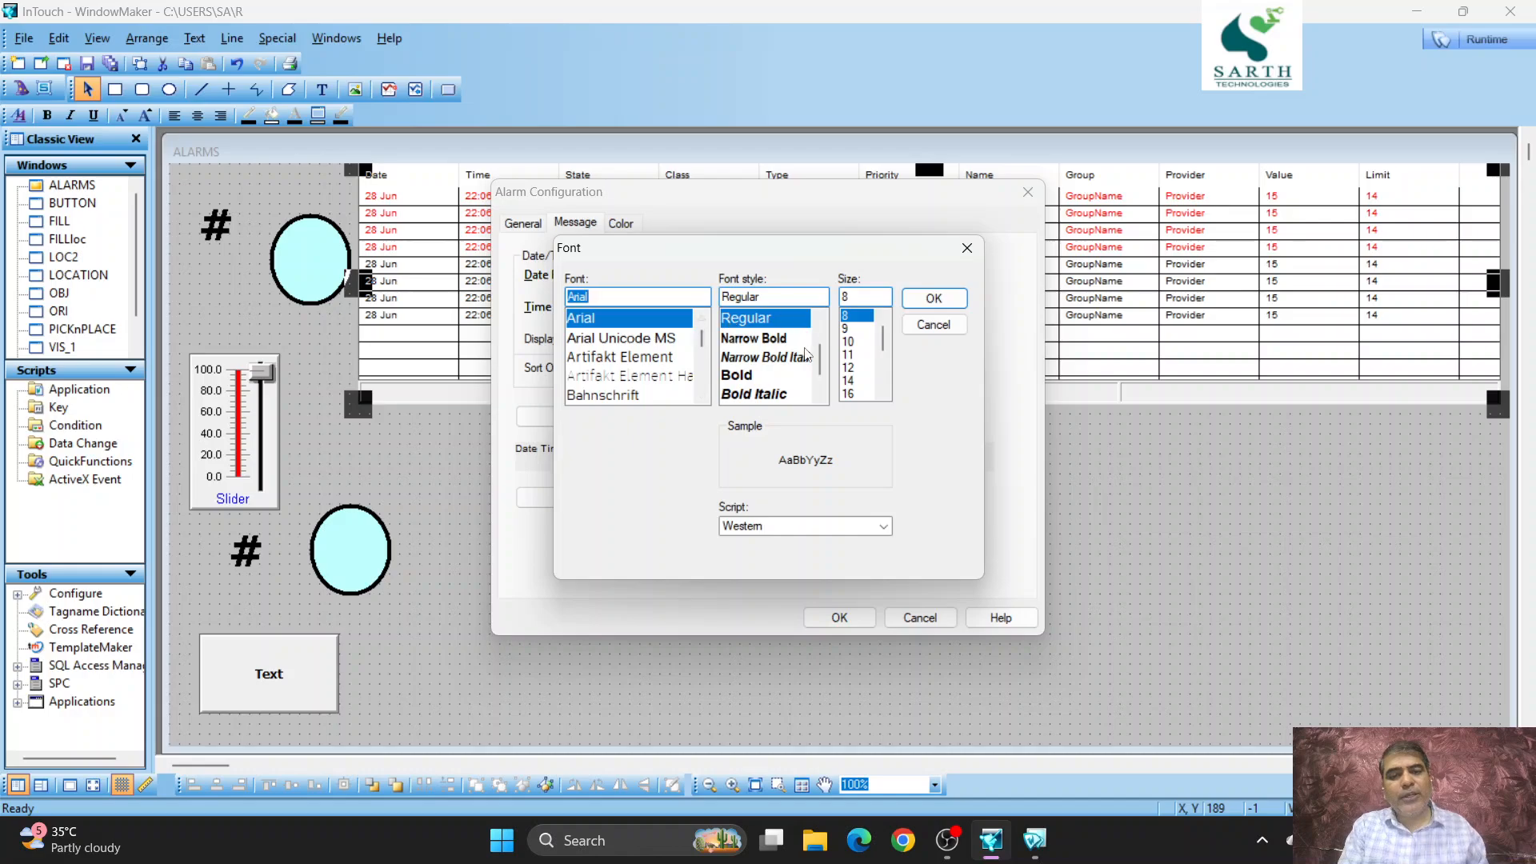
pyautogui.click(932, 298)
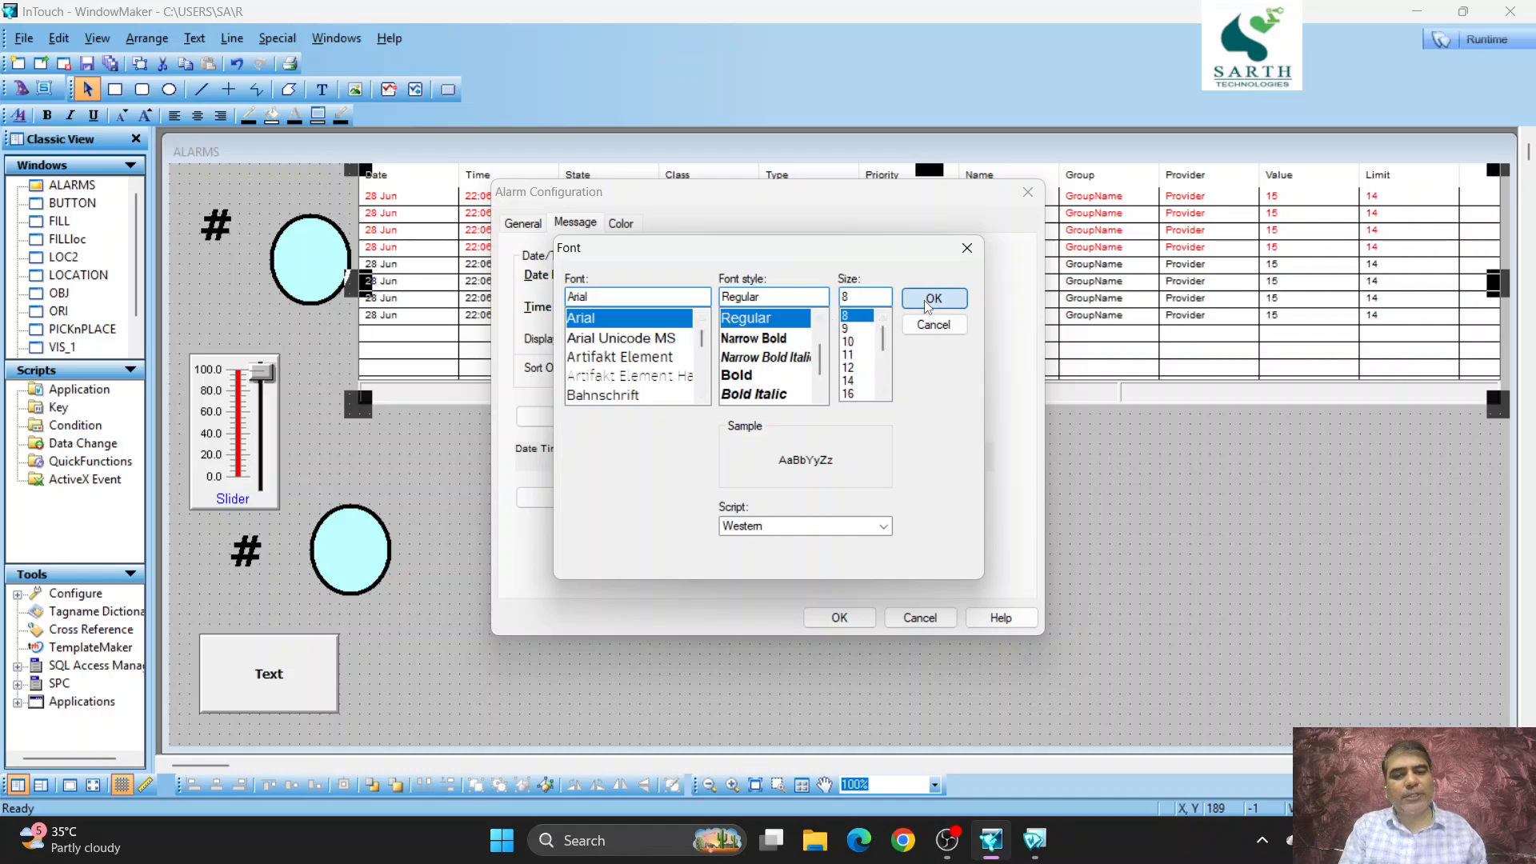
# - Hide the Class, Group and Provider columns of the alarm display and apply the alarm configuration
pyautogui.click(628, 499)
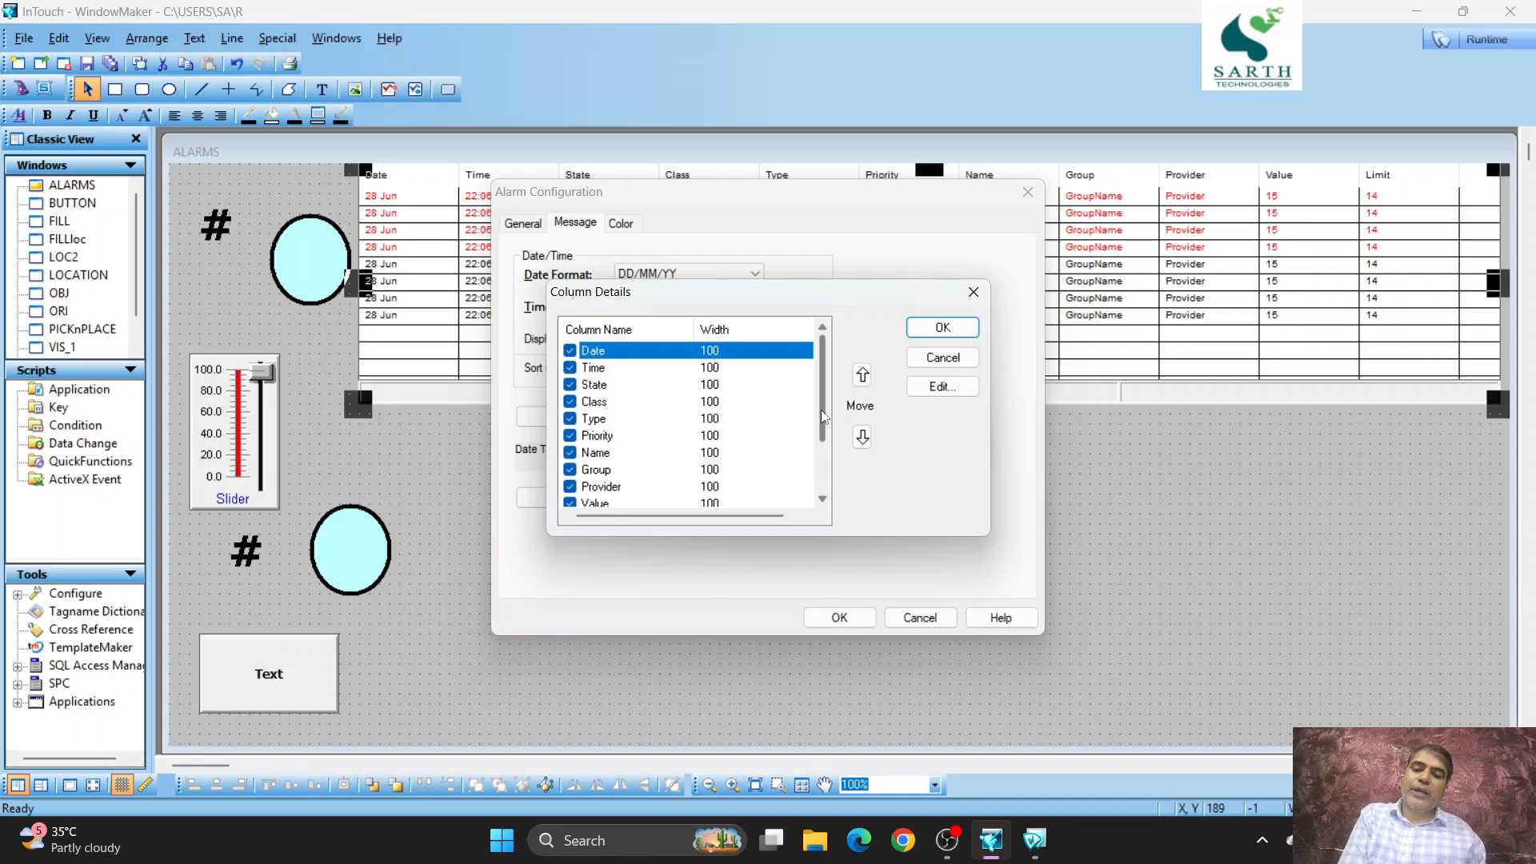
pyautogui.moveTo(821, 409); pyautogui.dragTo(819, 482)
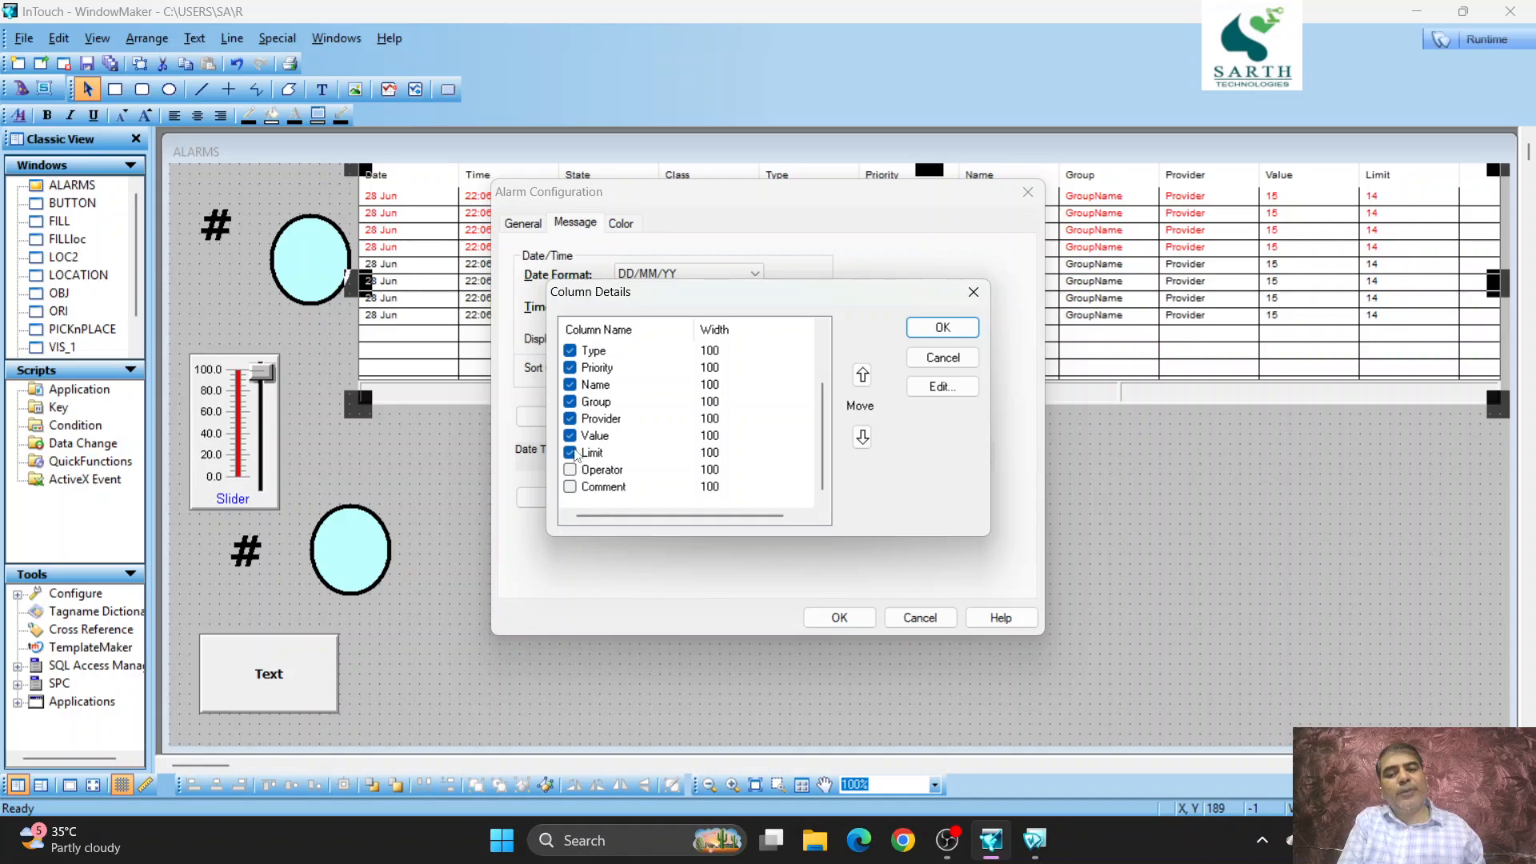
pyautogui.click(570, 419)
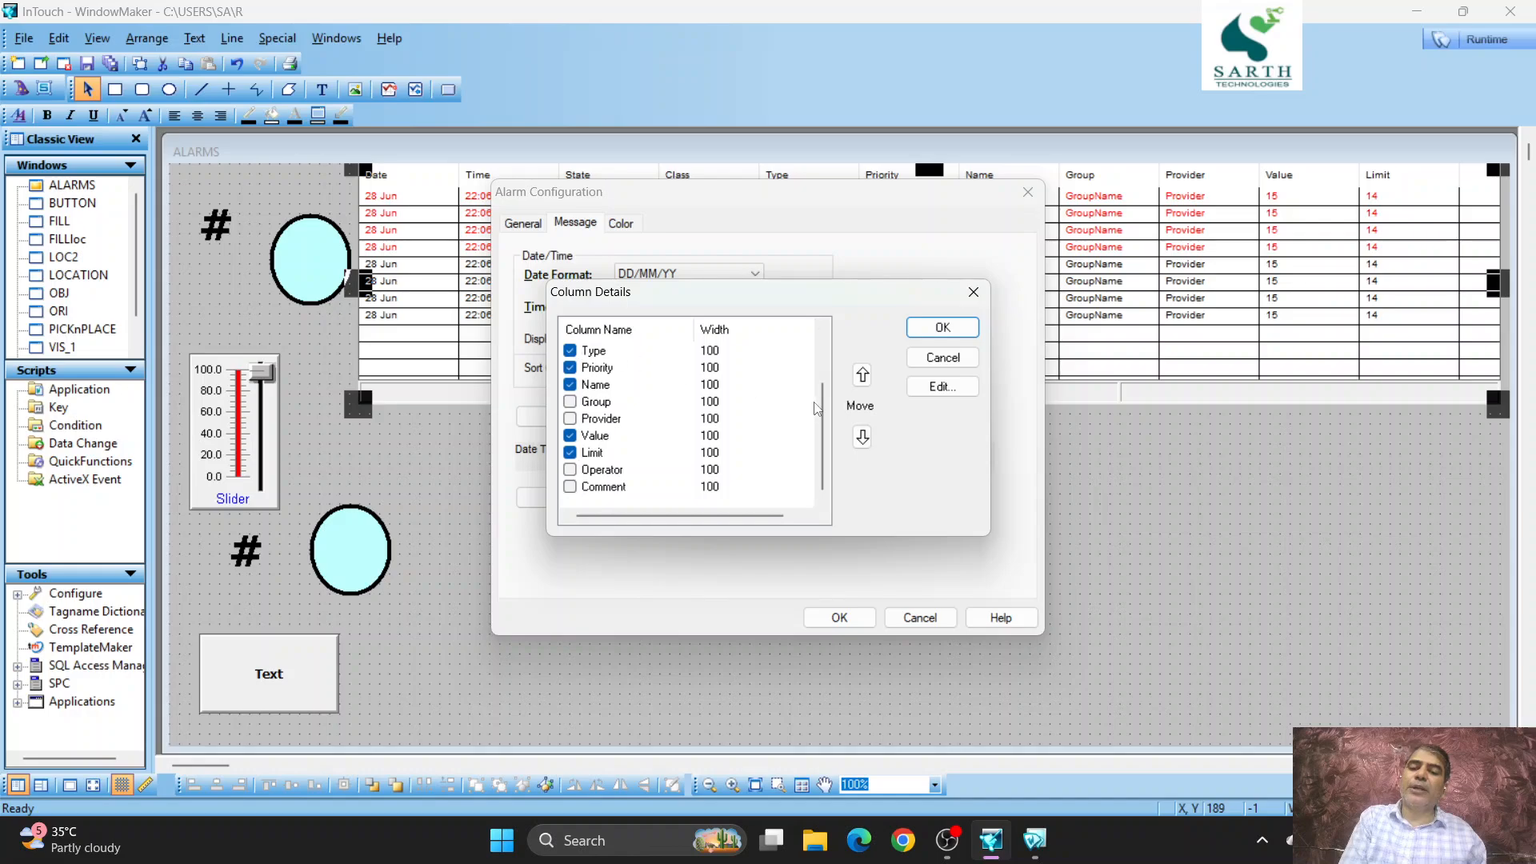
pyautogui.moveTo(824, 413); pyautogui.dragTo(823, 379)
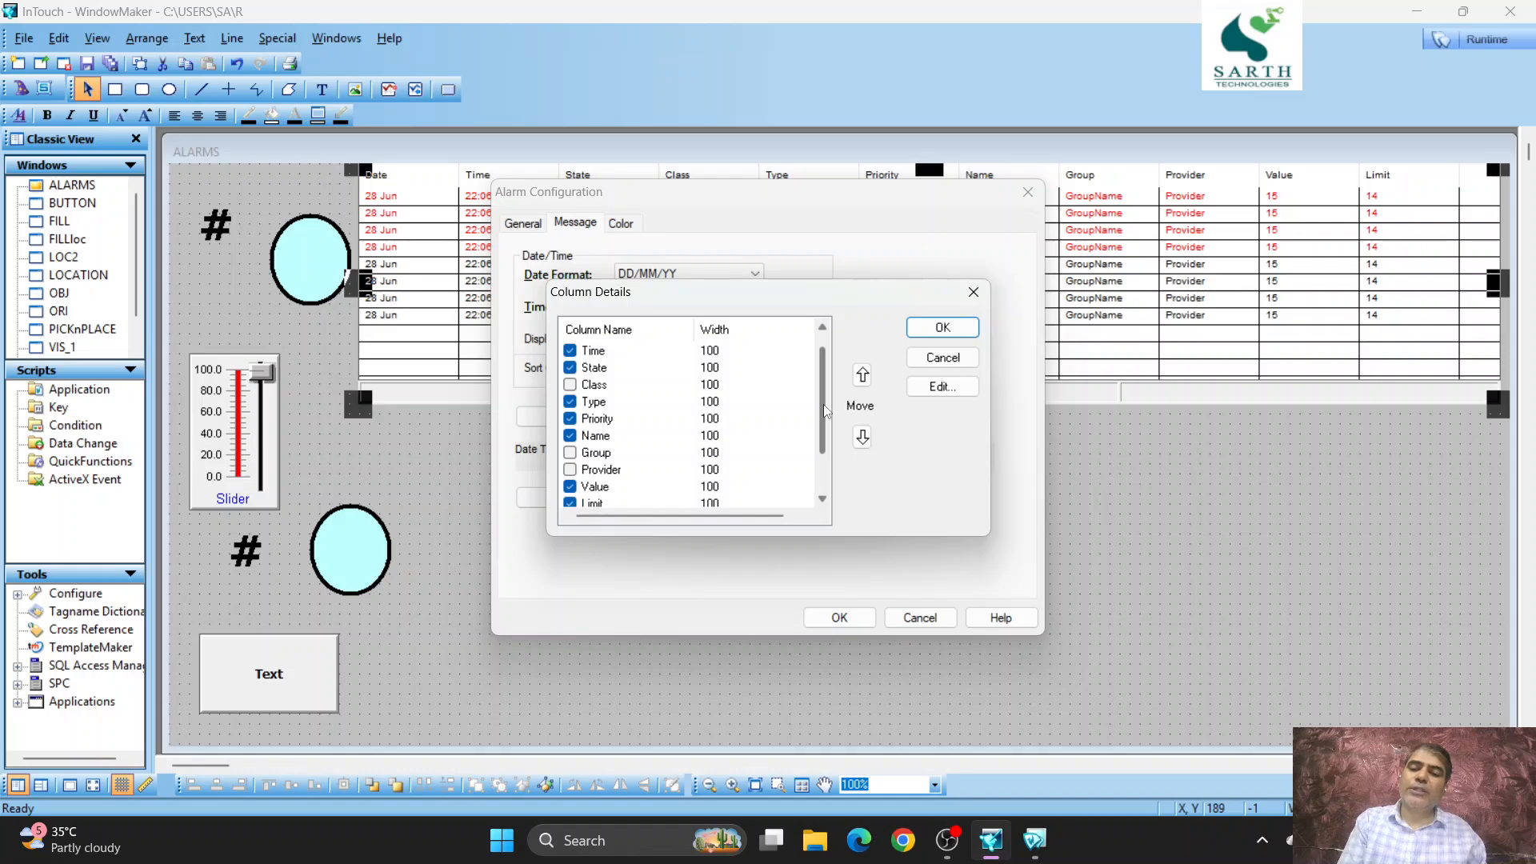
pyautogui.moveTo(824, 405); pyautogui.dragTo(824, 397)
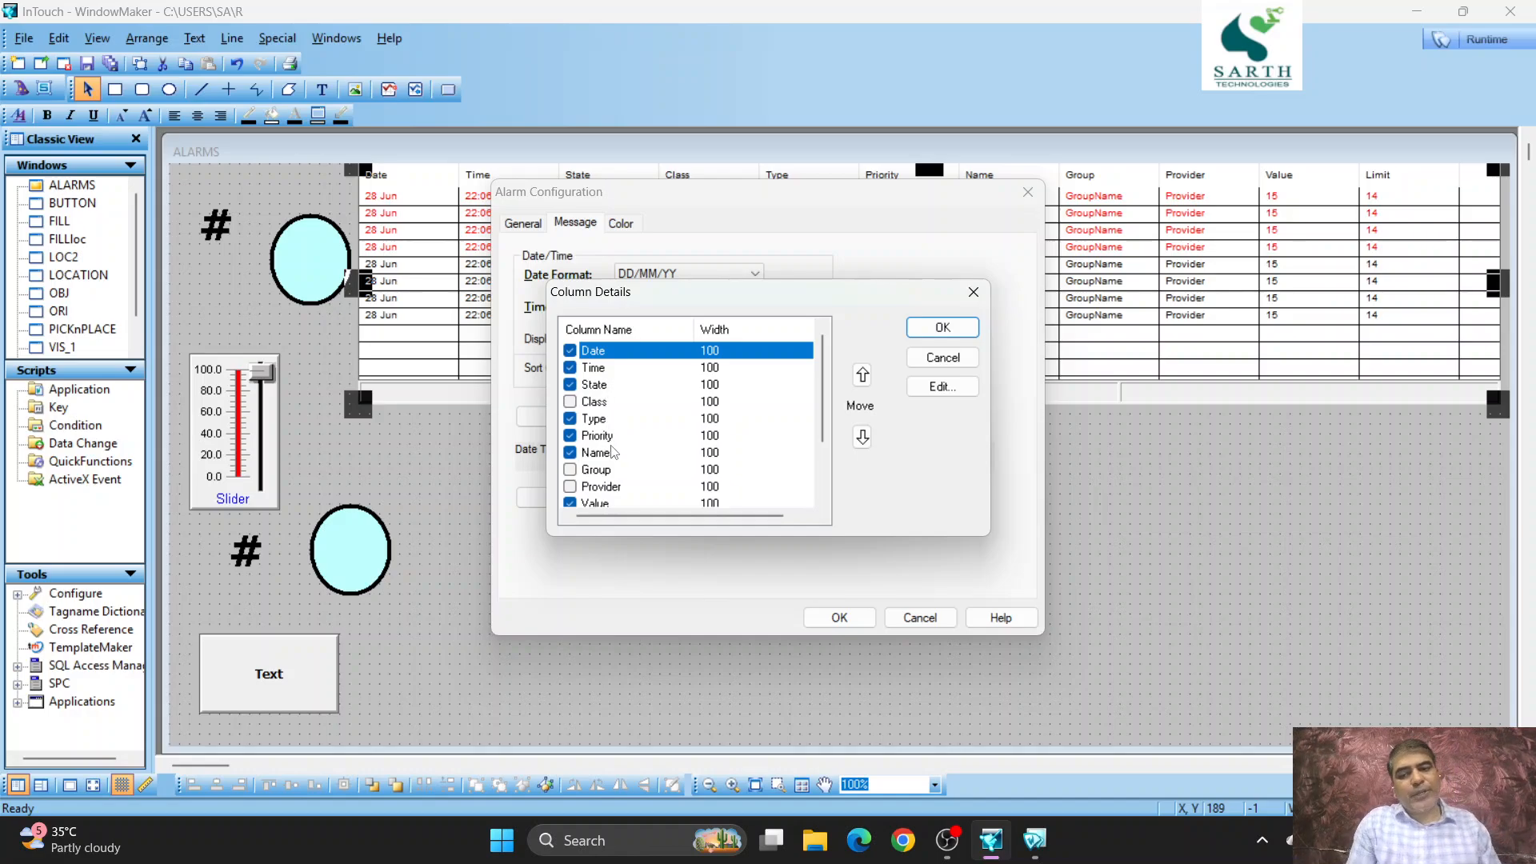
pyautogui.click(943, 327)
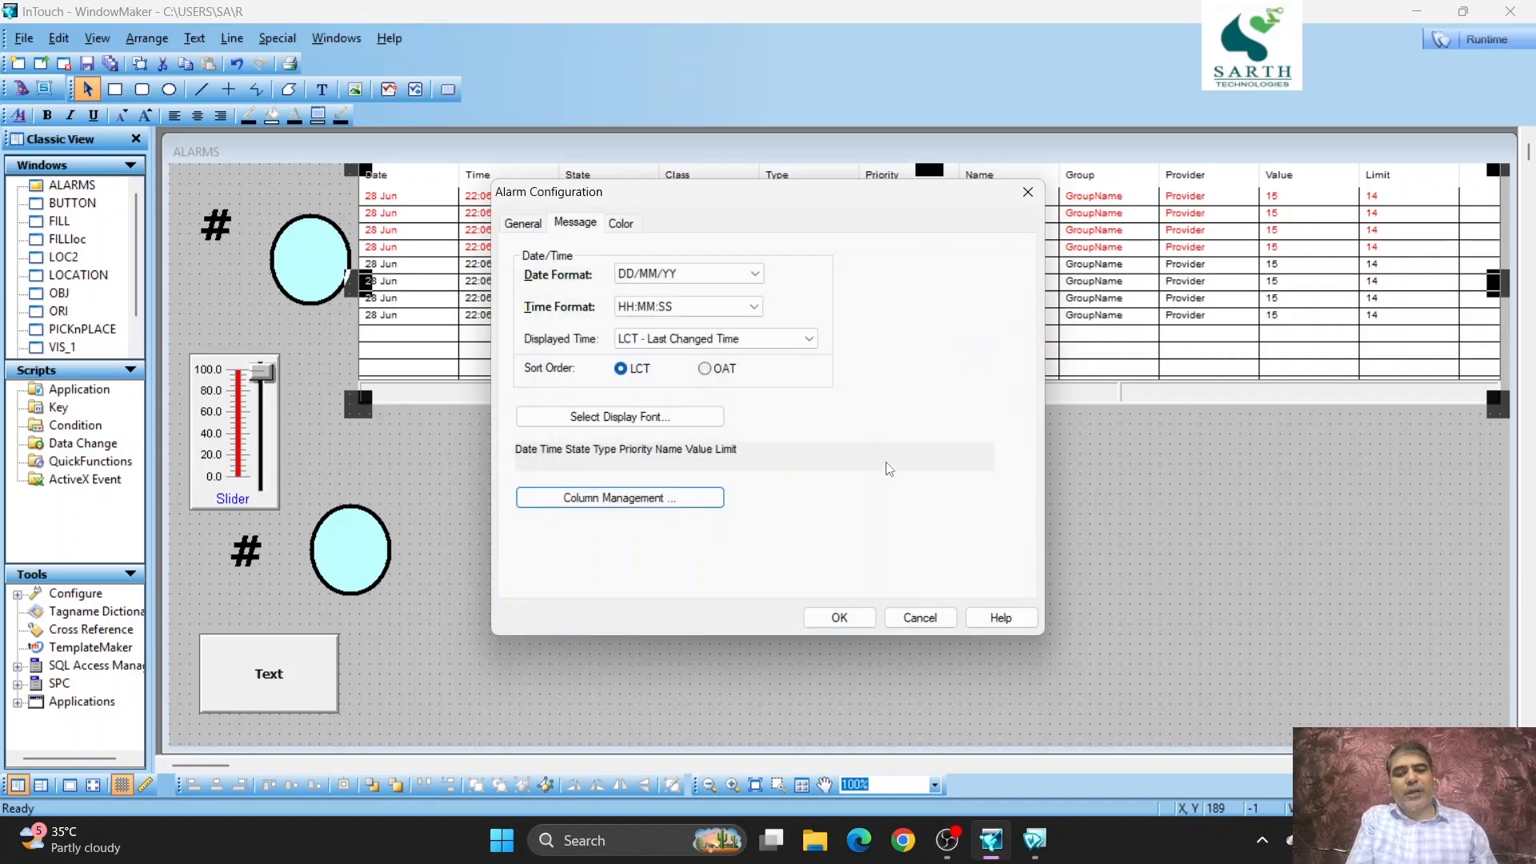
pyautogui.click(841, 617)
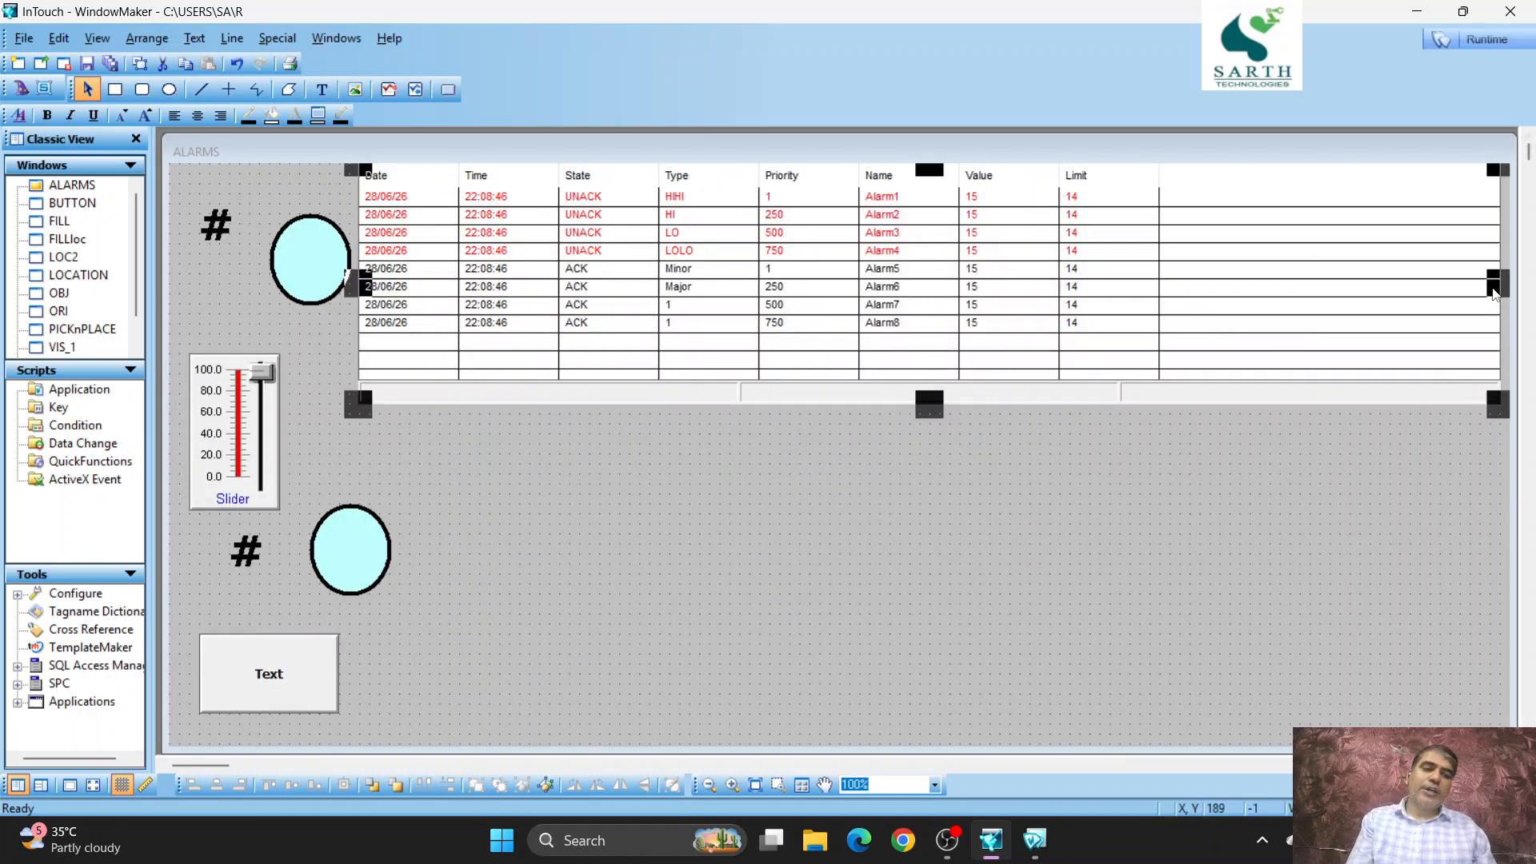
# - Narrow the alarm display to end just past the Limit column and move it clear of the upper ellipse
pyautogui.moveTo(1499, 292); pyautogui.dragTo(1172, 341)
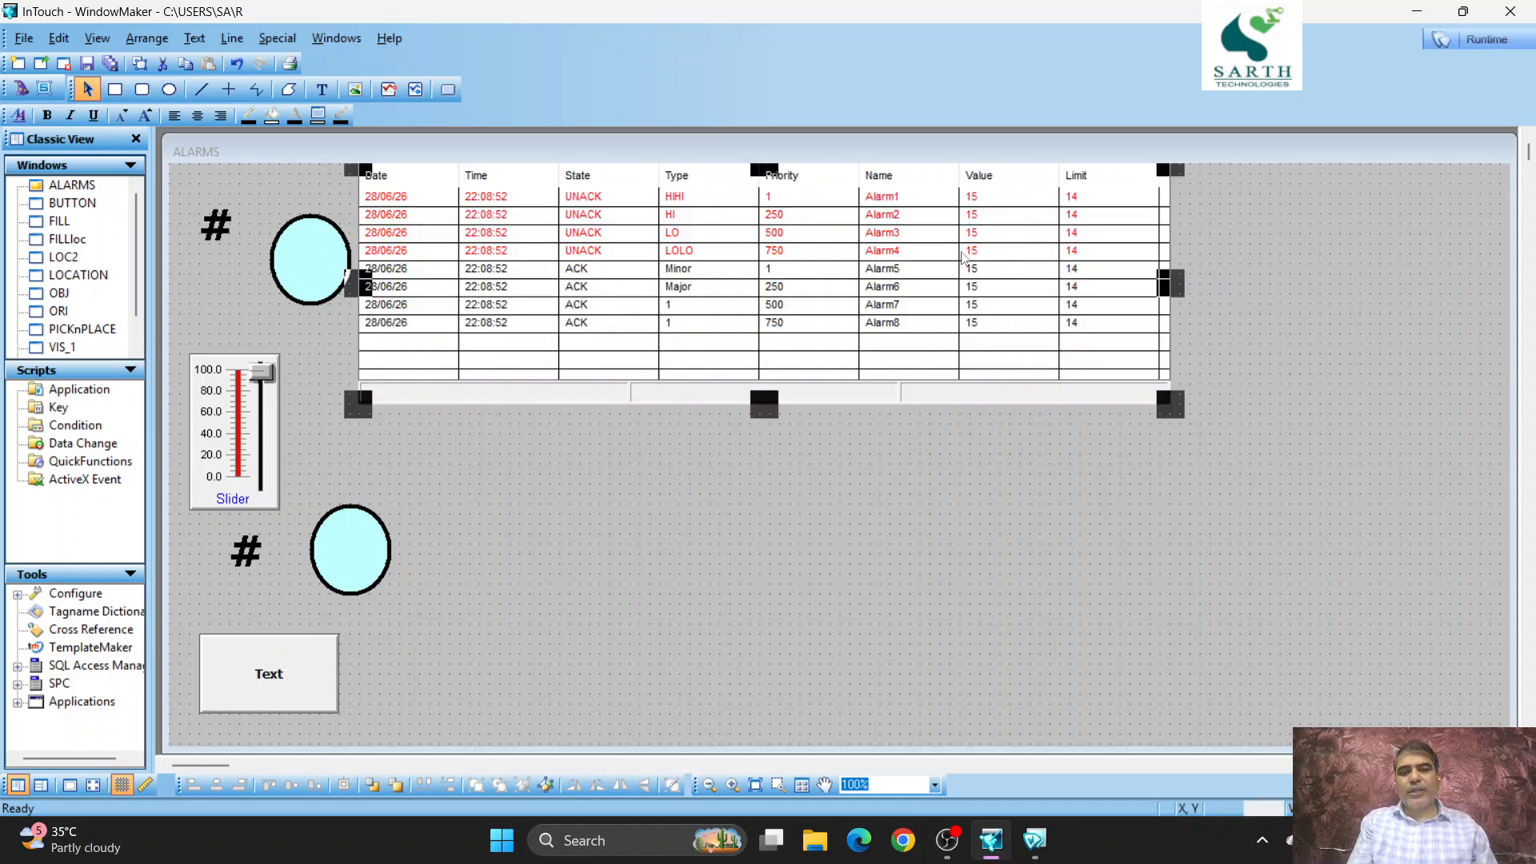
pyautogui.moveTo(824, 246); pyautogui.dragTo(884, 277)
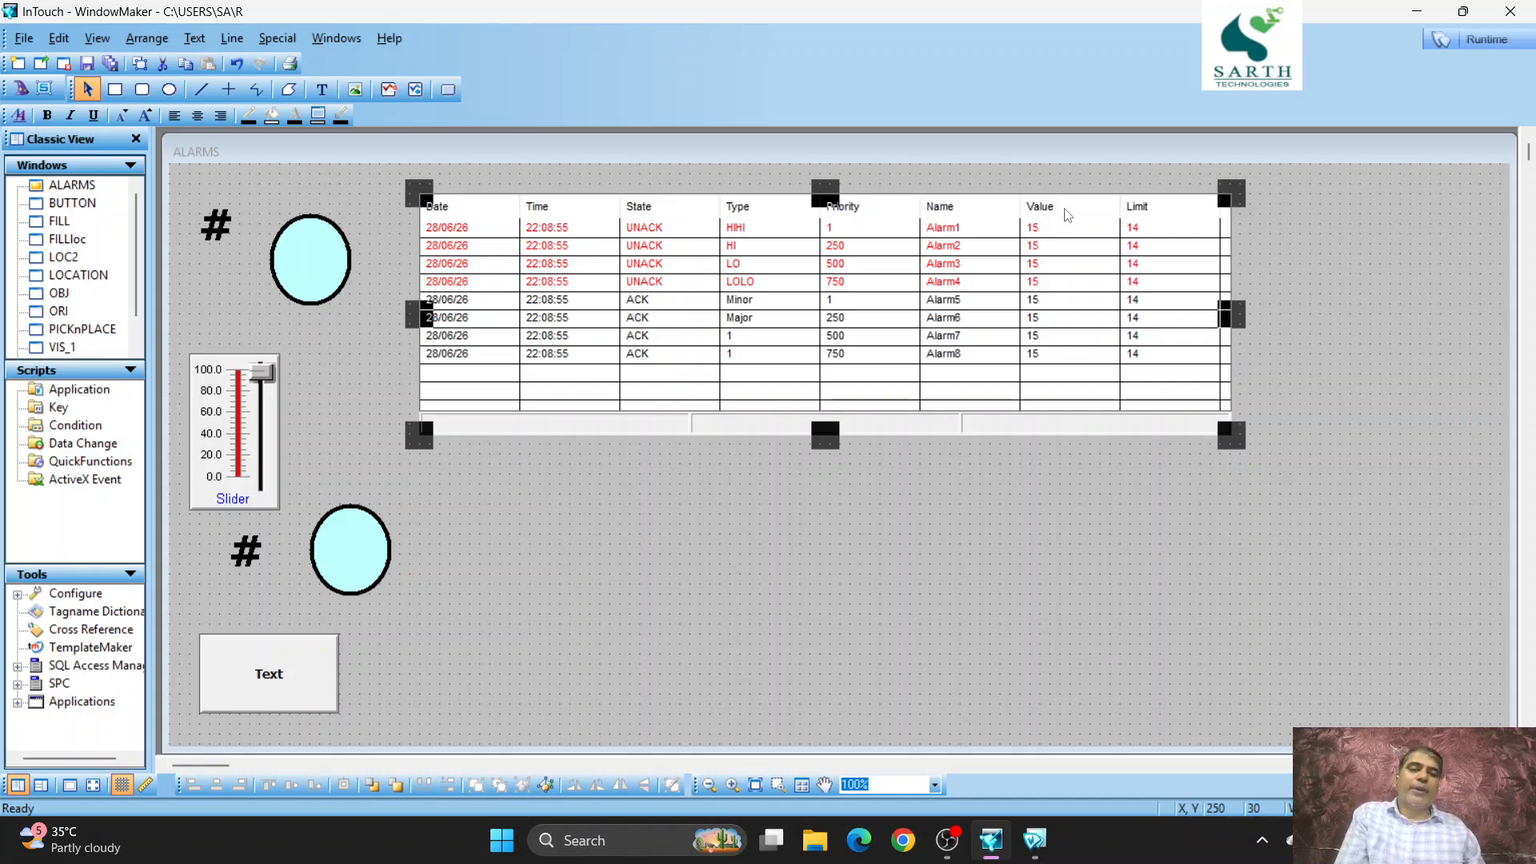
# - Switch to runtime in WindowViewer and toggle the discrete tag ON, OFF and ON again to test its alarm display entry
pyautogui.click(1524, 38)
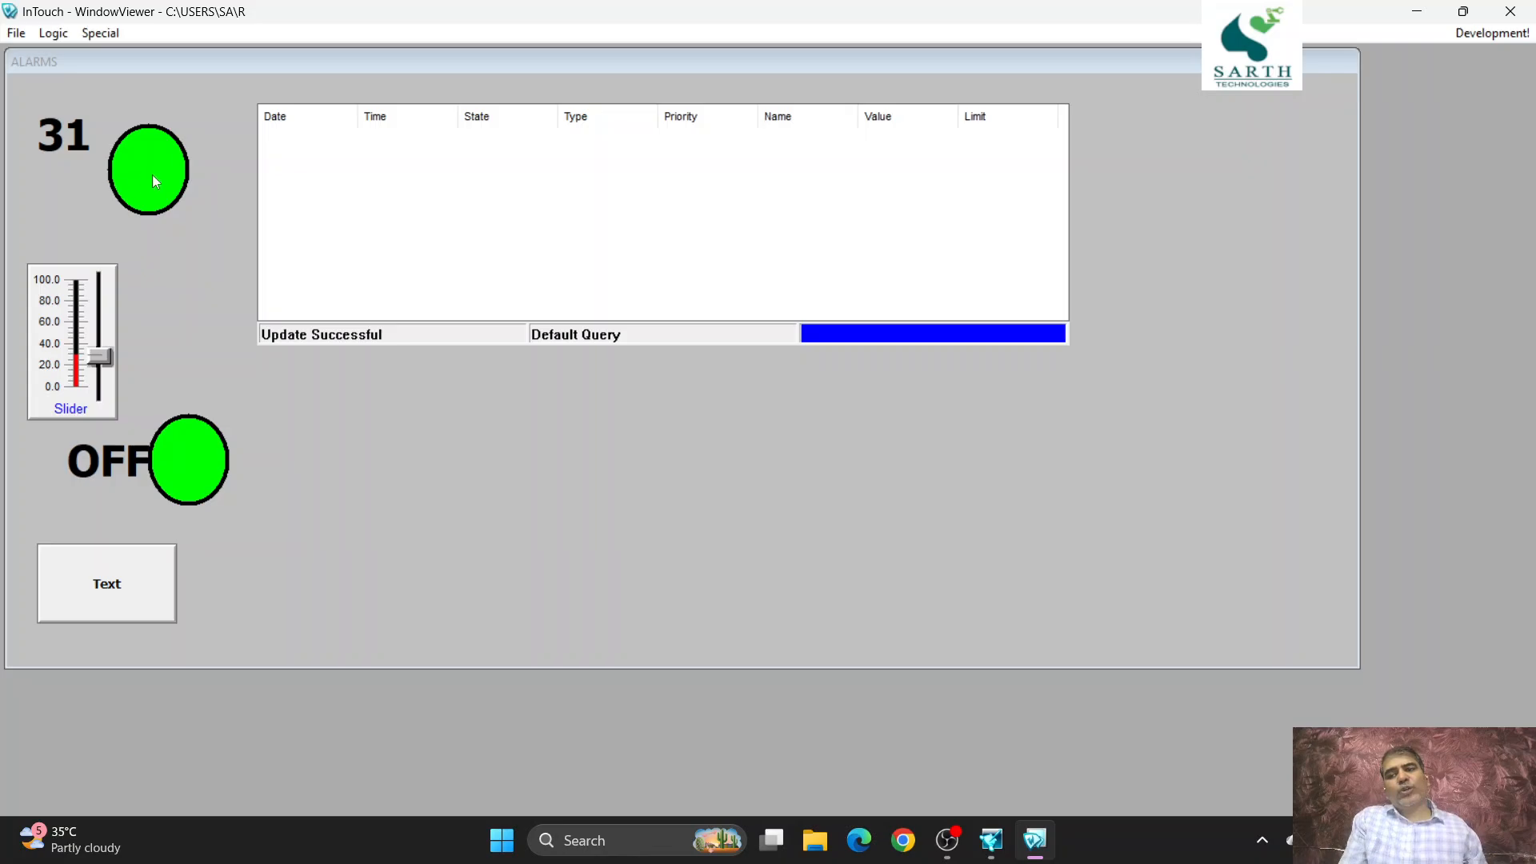
pyautogui.click(144, 576)
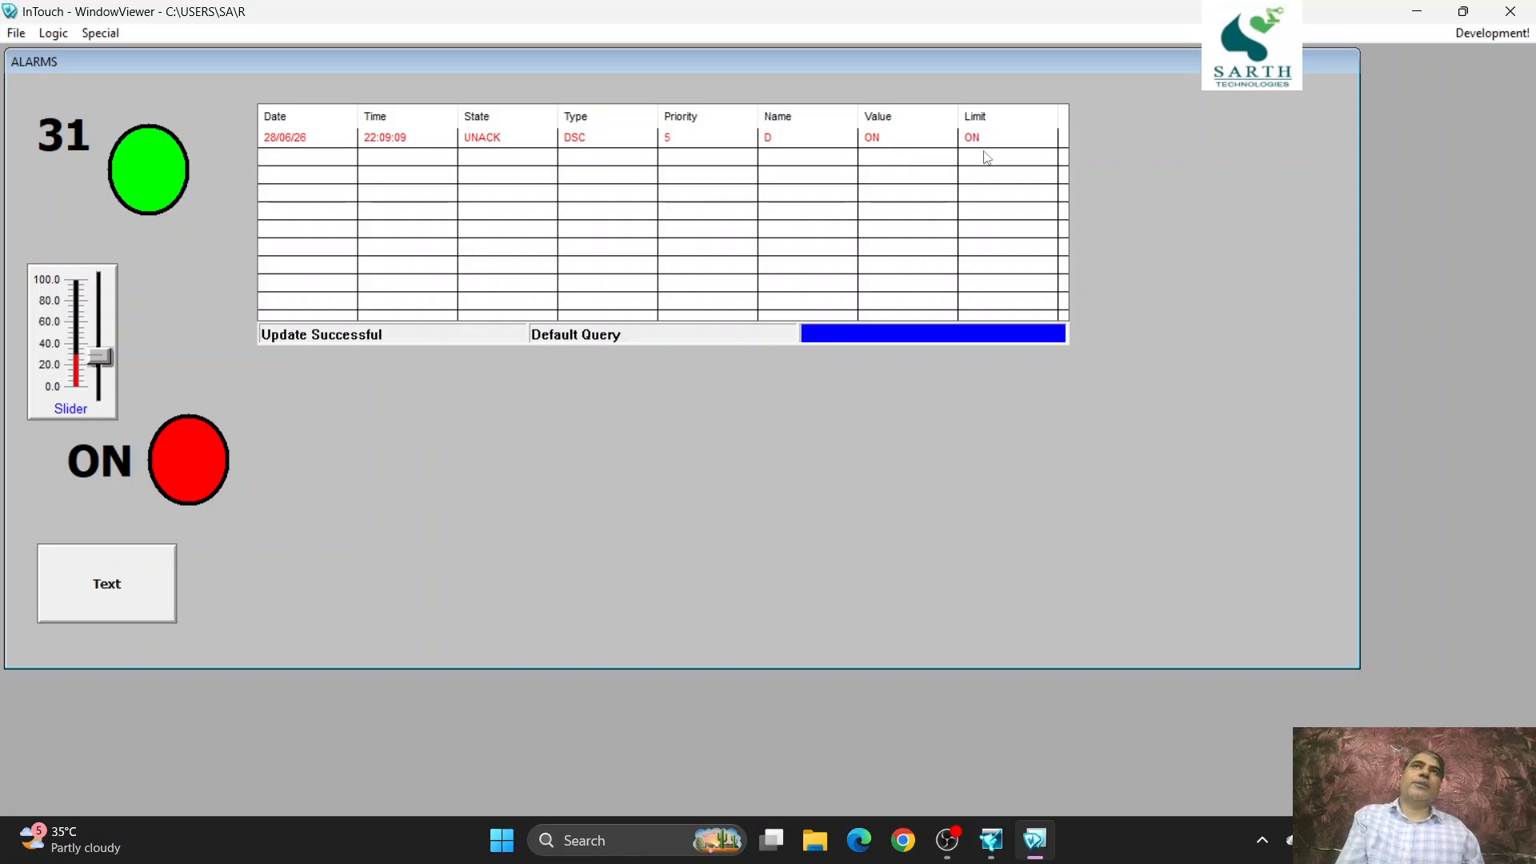
pyautogui.click(144, 555)
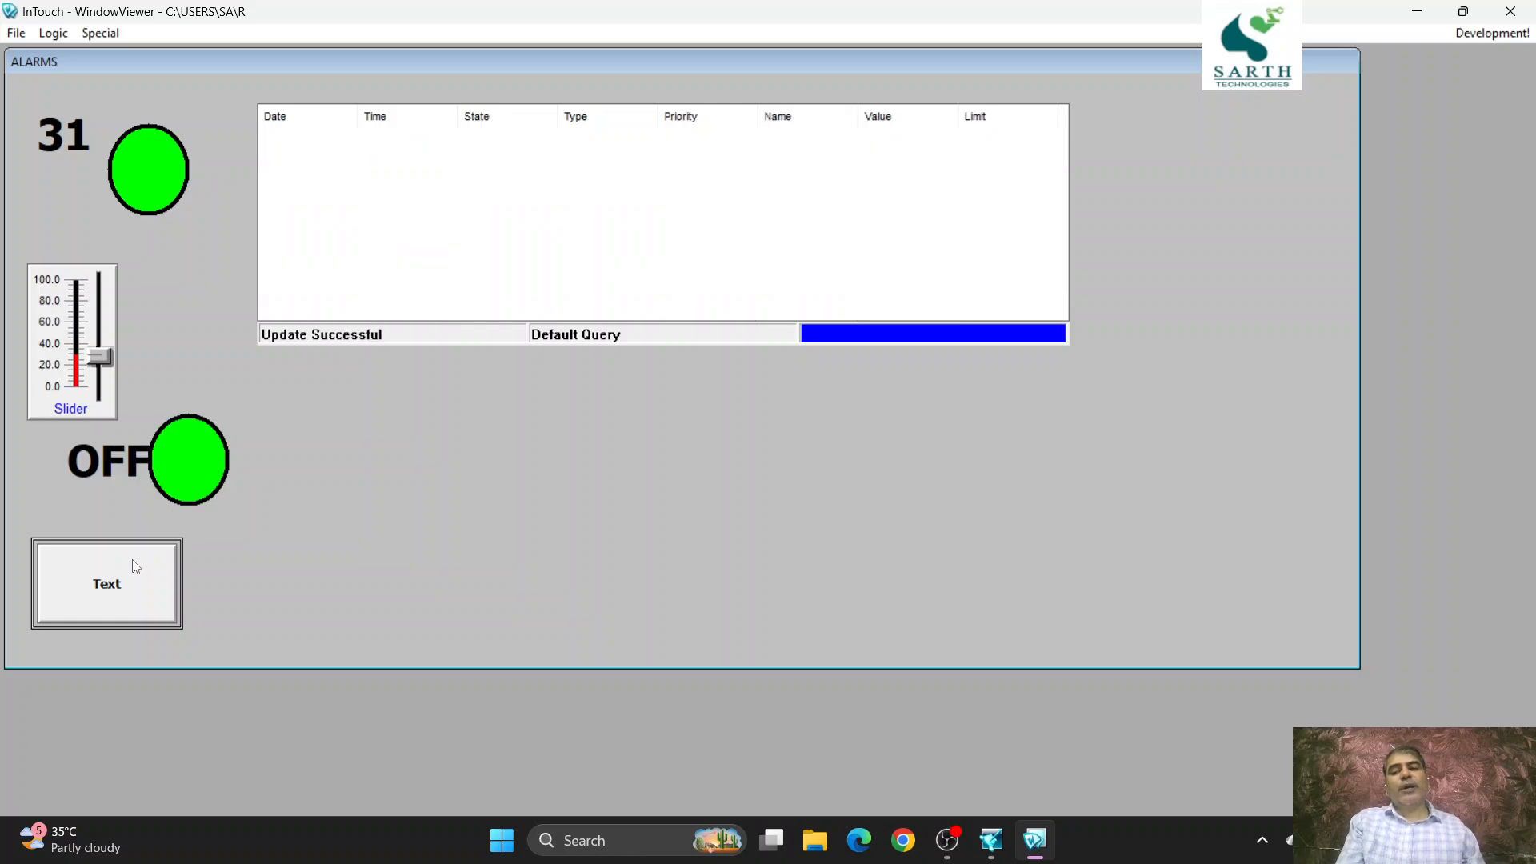
pyautogui.click(136, 566)
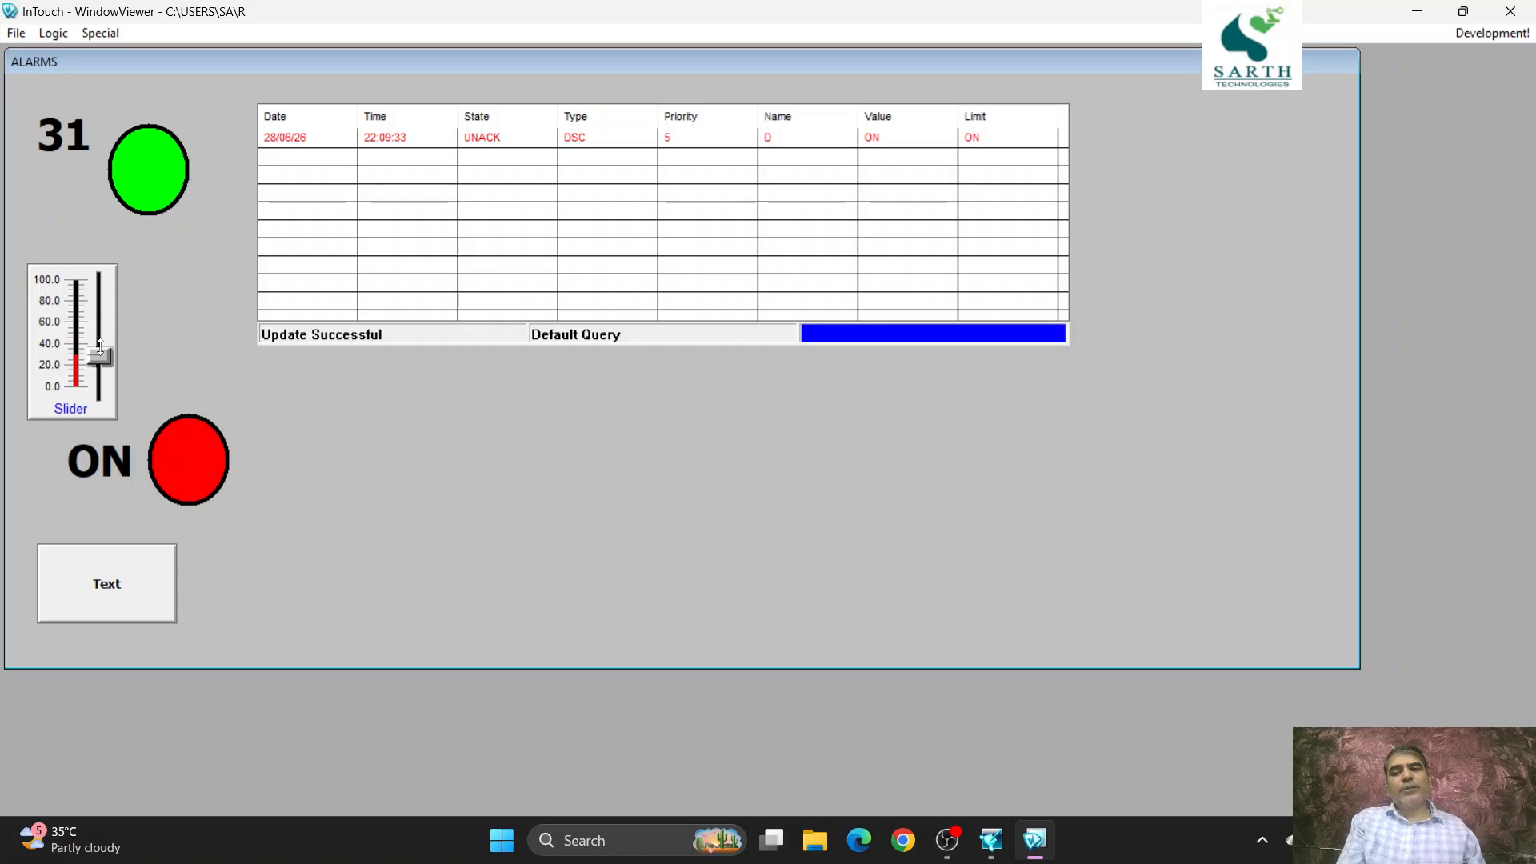
# - Raise the slider to about 72 and about 84 to test the analog alarms, and lower it to about 53
pyautogui.moveTo(100, 345); pyautogui.dragTo(99, 301)
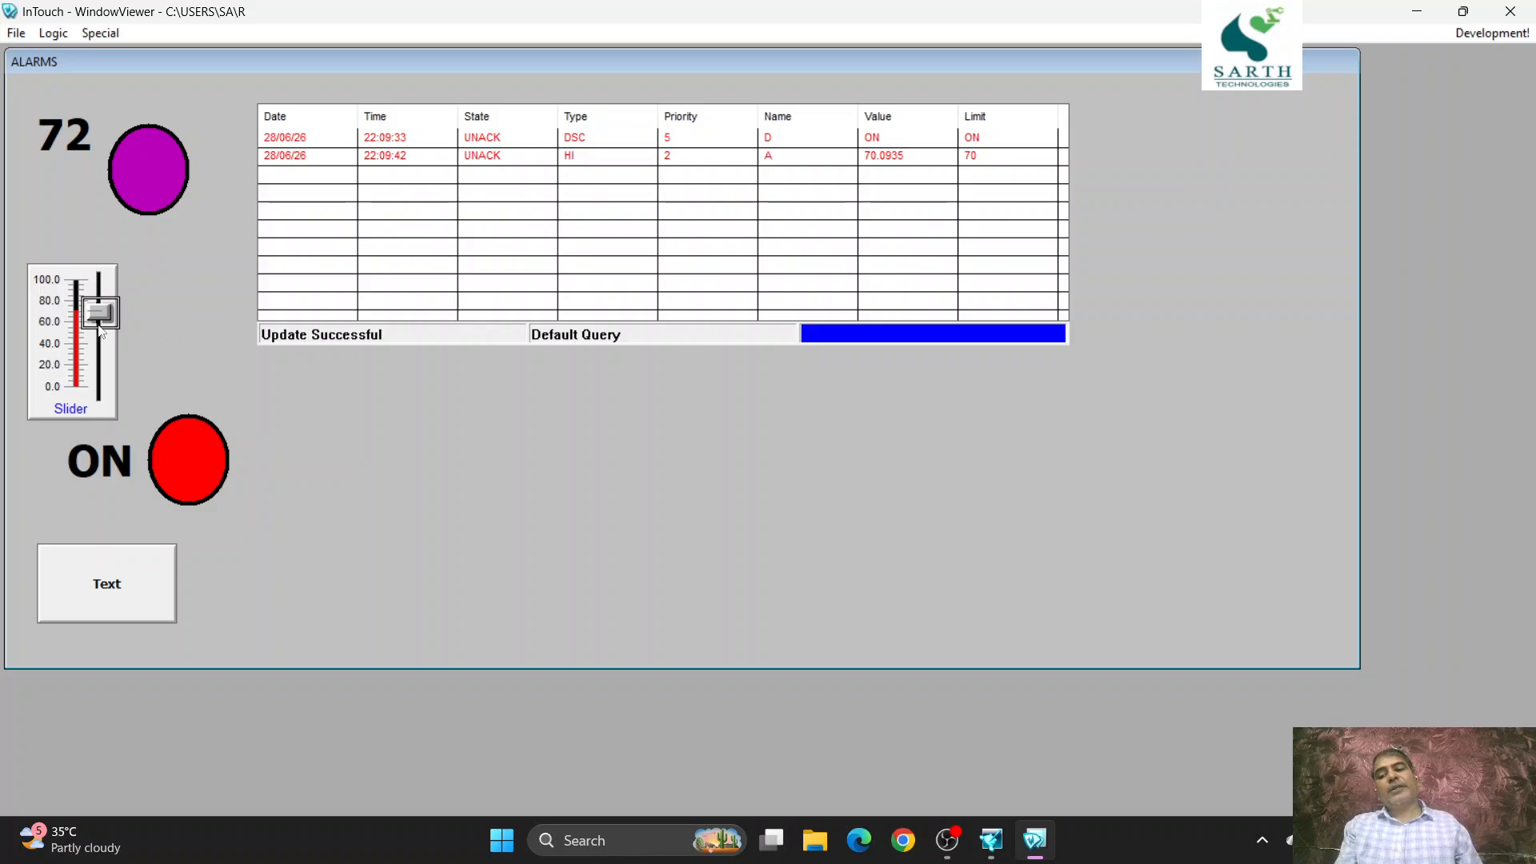
pyautogui.moveTo(108, 314); pyautogui.dragTo(109, 291)
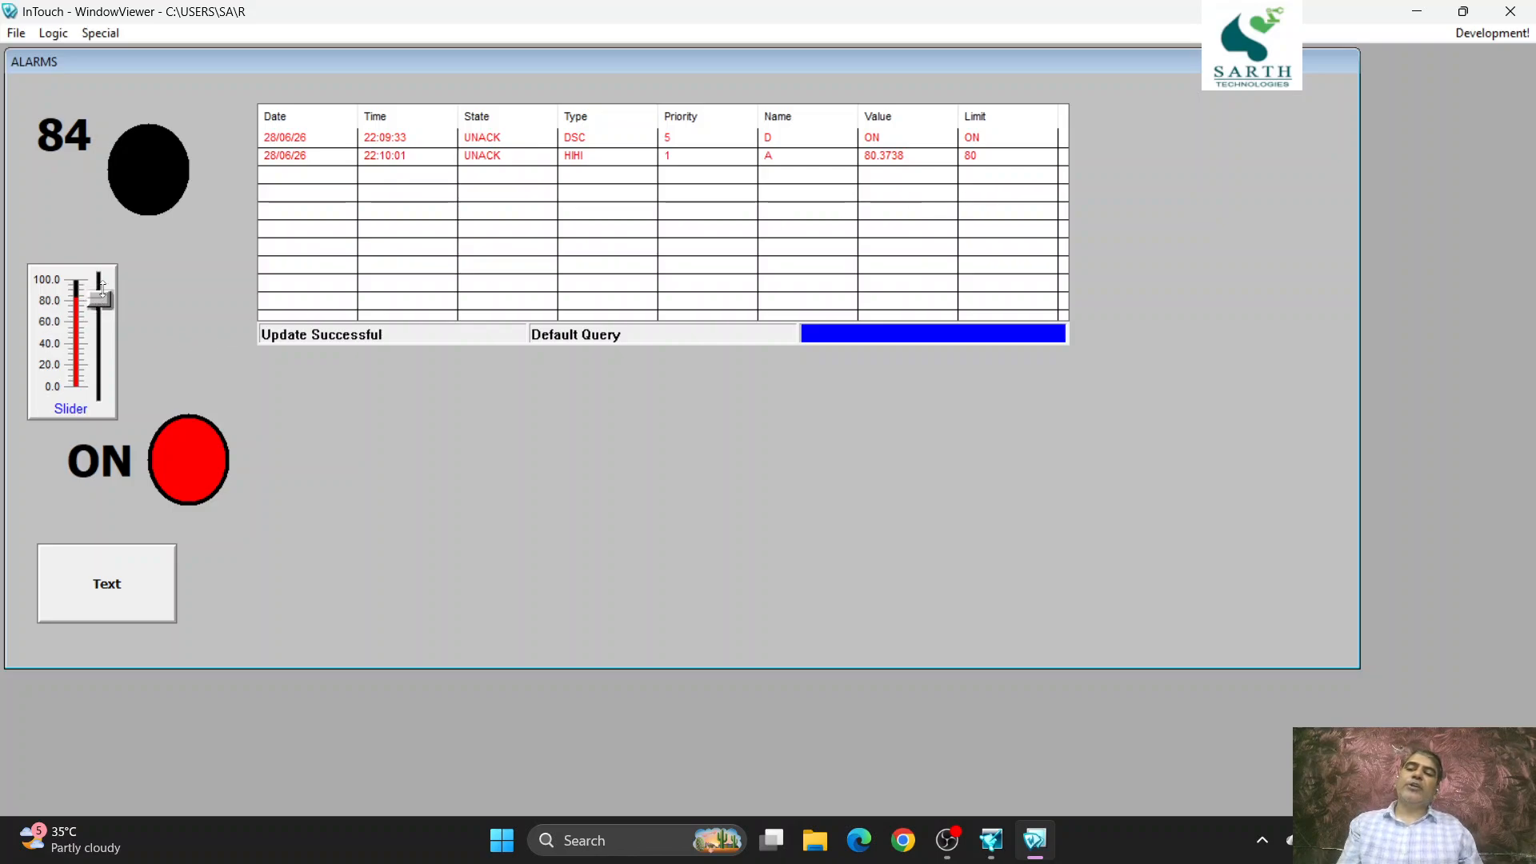
pyautogui.moveTo(104, 301)
pyautogui.mouseDown()
pyautogui.moveTo(120, 376)
pyautogui.moveTo(120, 323)
pyautogui.mouseUp()
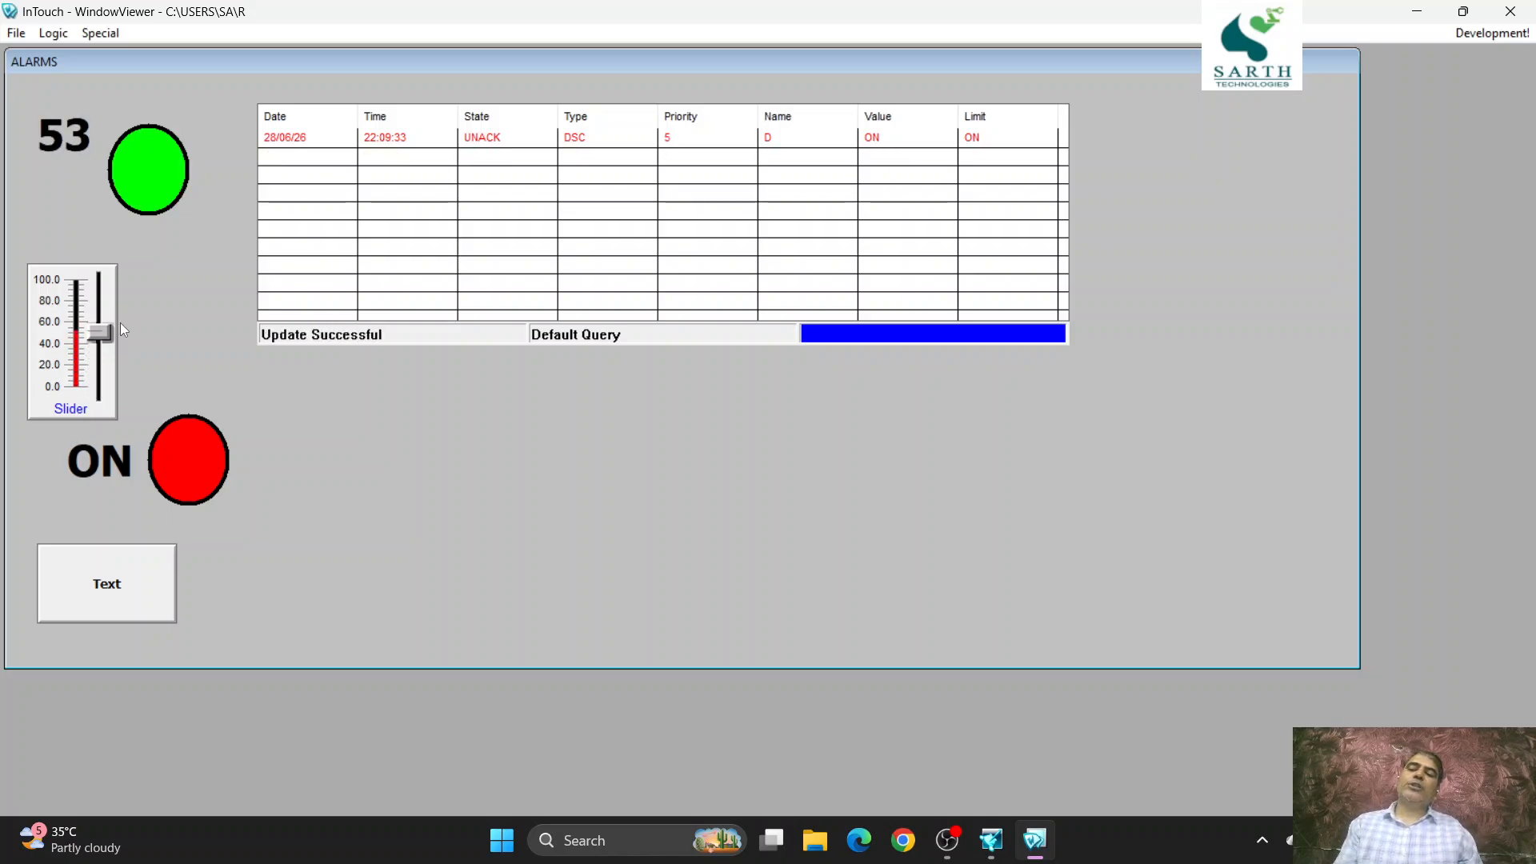
# - Retest the Text button and move the slider to about 57, leave the discrete tag OFF, and return to WindowMaker development
pyautogui.click(146, 621)
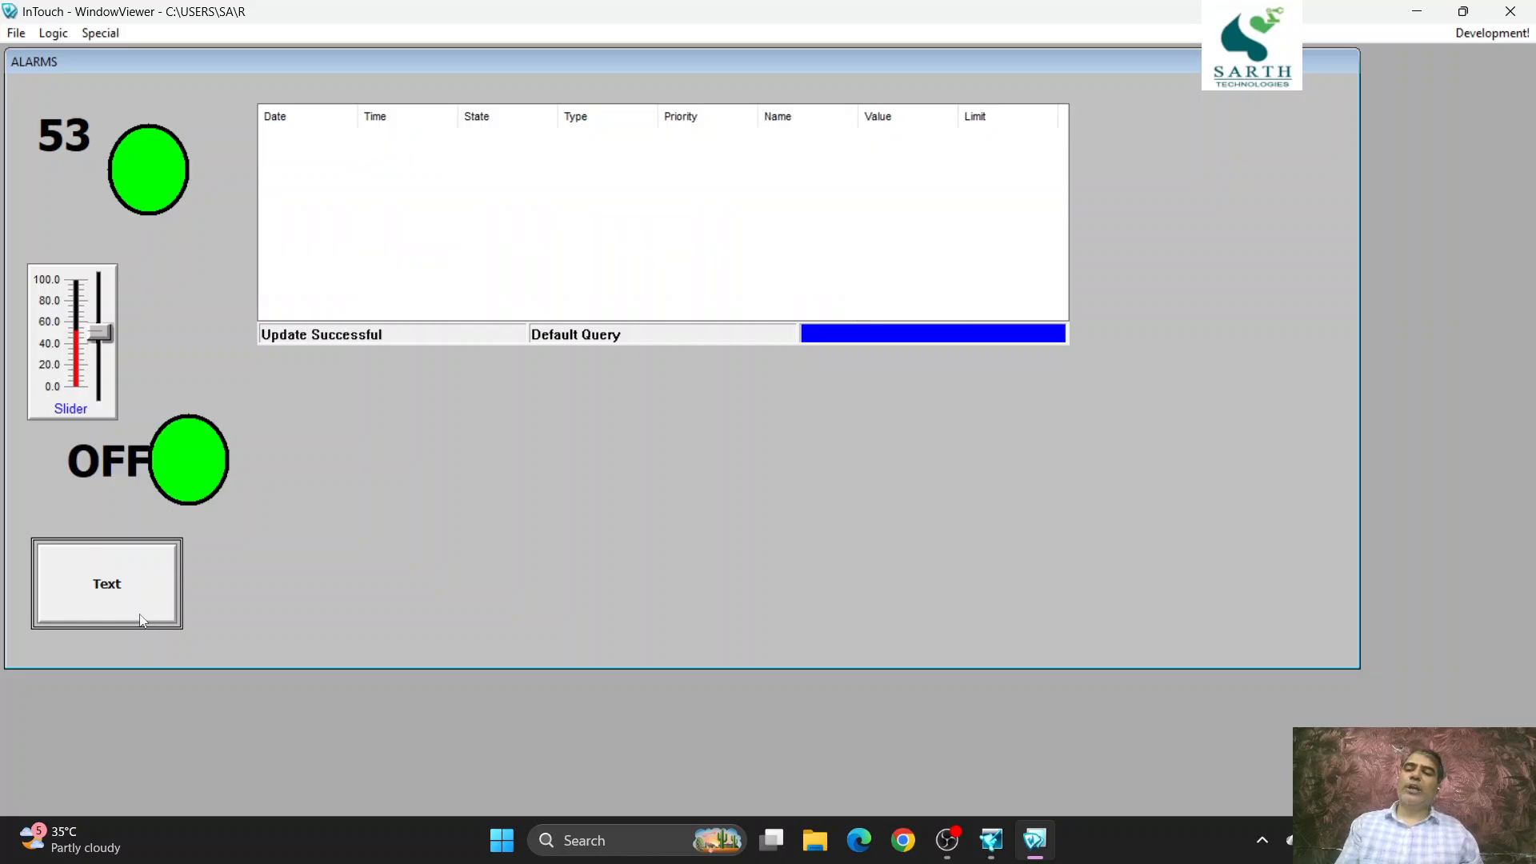
pyautogui.click(132, 606)
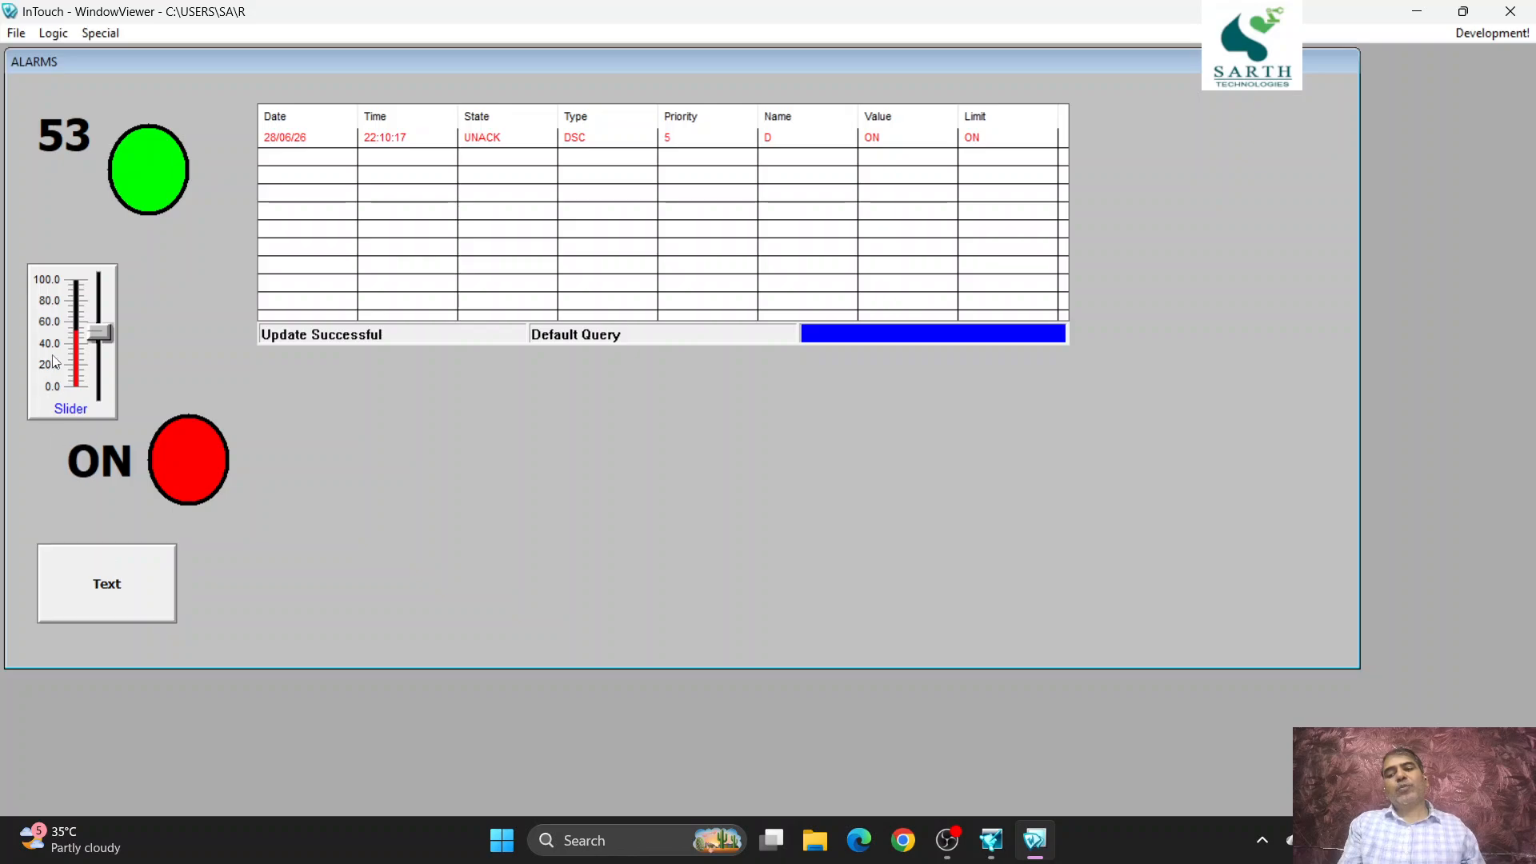
pyautogui.moveTo(92, 342)
pyautogui.mouseDown()
pyautogui.moveTo(97, 288)
pyautogui.moveTo(107, 319)
pyautogui.mouseUp()
pyautogui.click(122, 612)
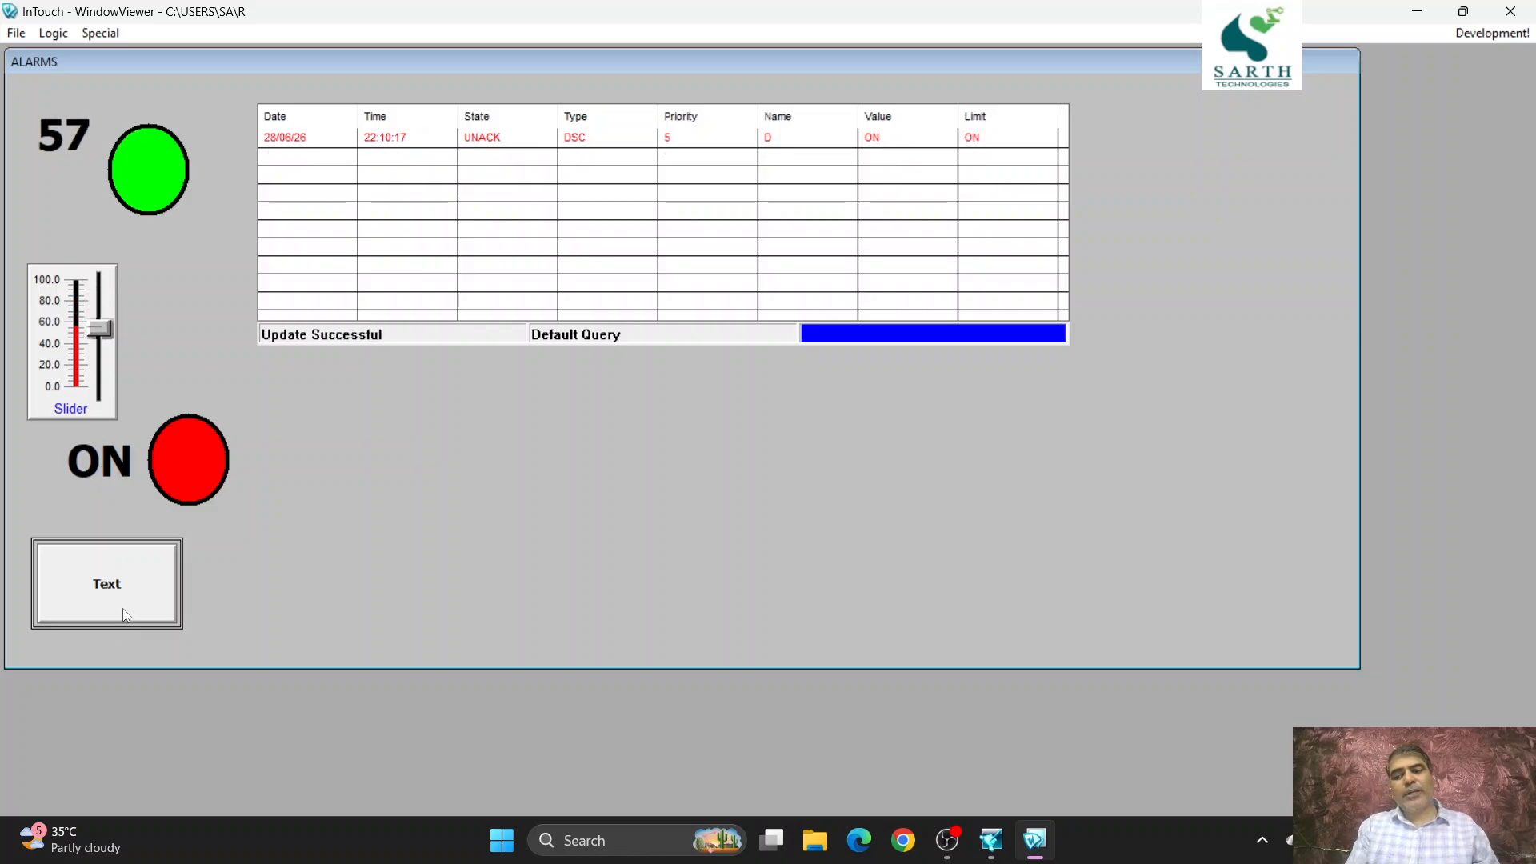
pyautogui.click(1493, 33)
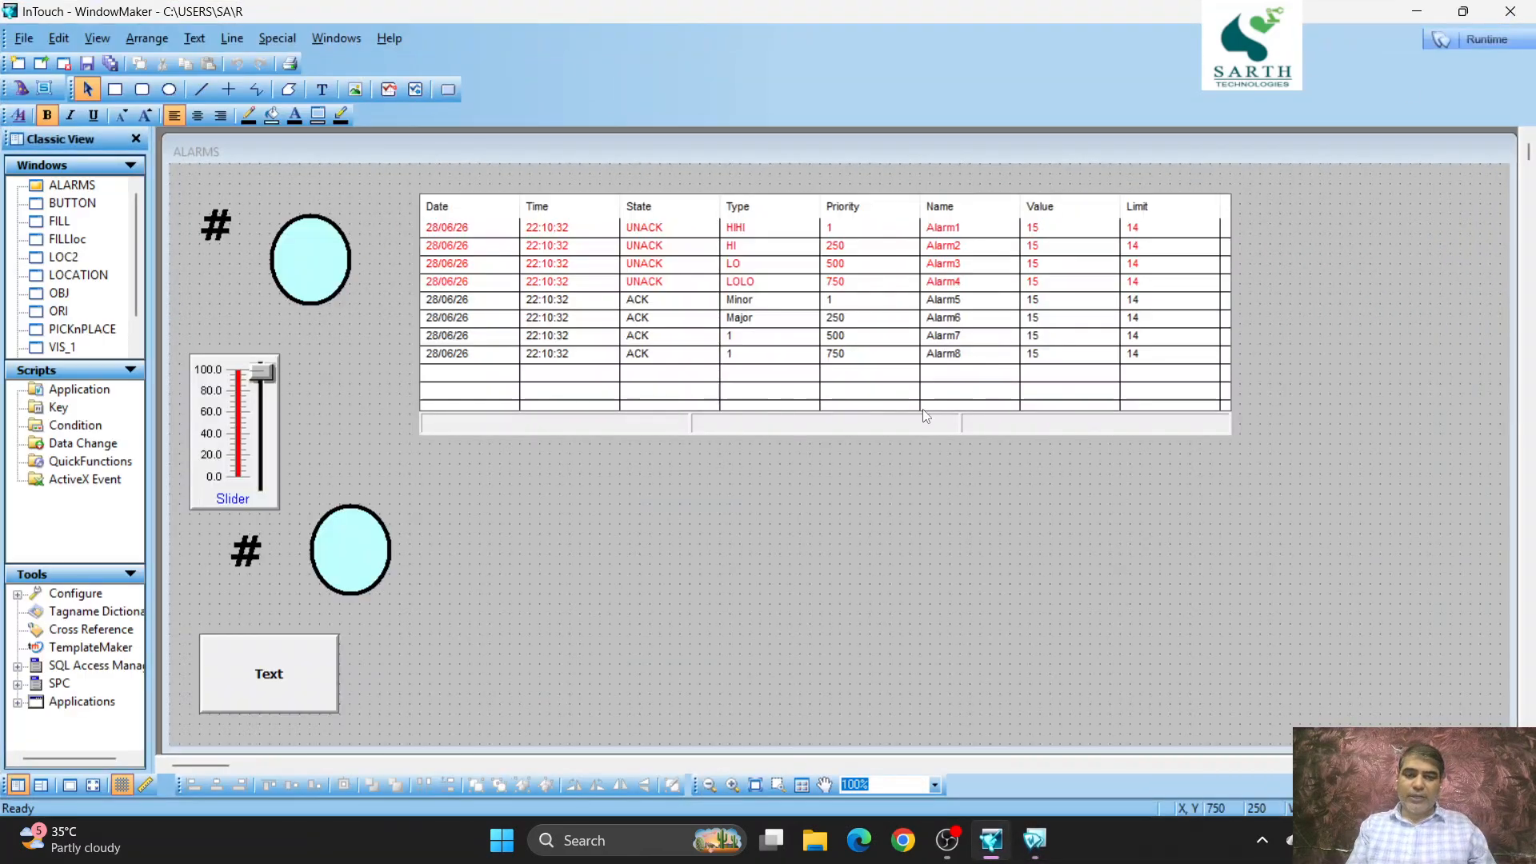
# - Set the distributed alarm display's default query type to Historical
pyautogui.doubleClick(908, 364)
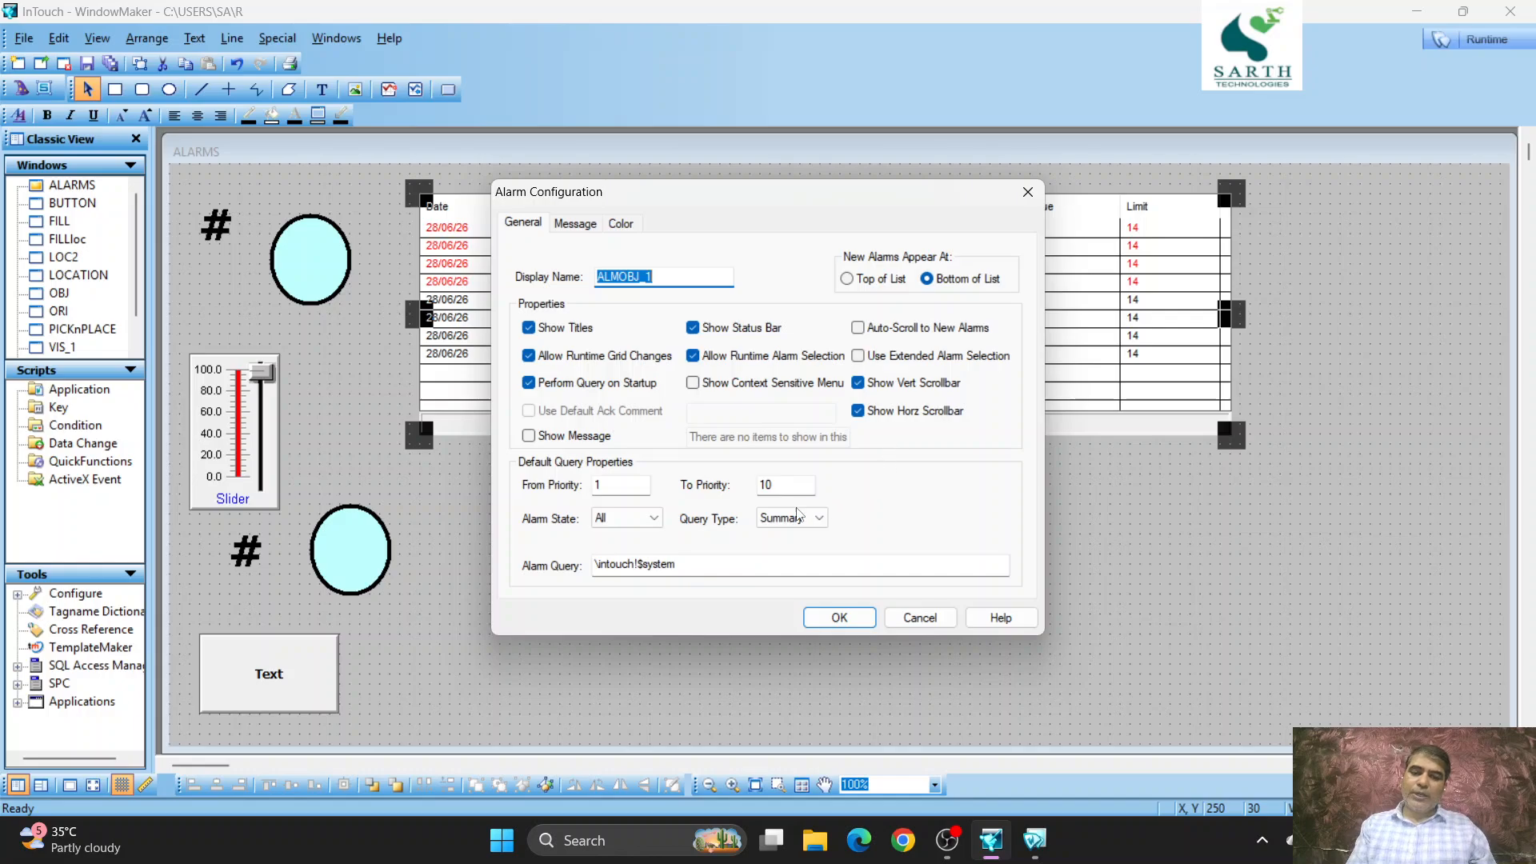
pyautogui.click(812, 521)
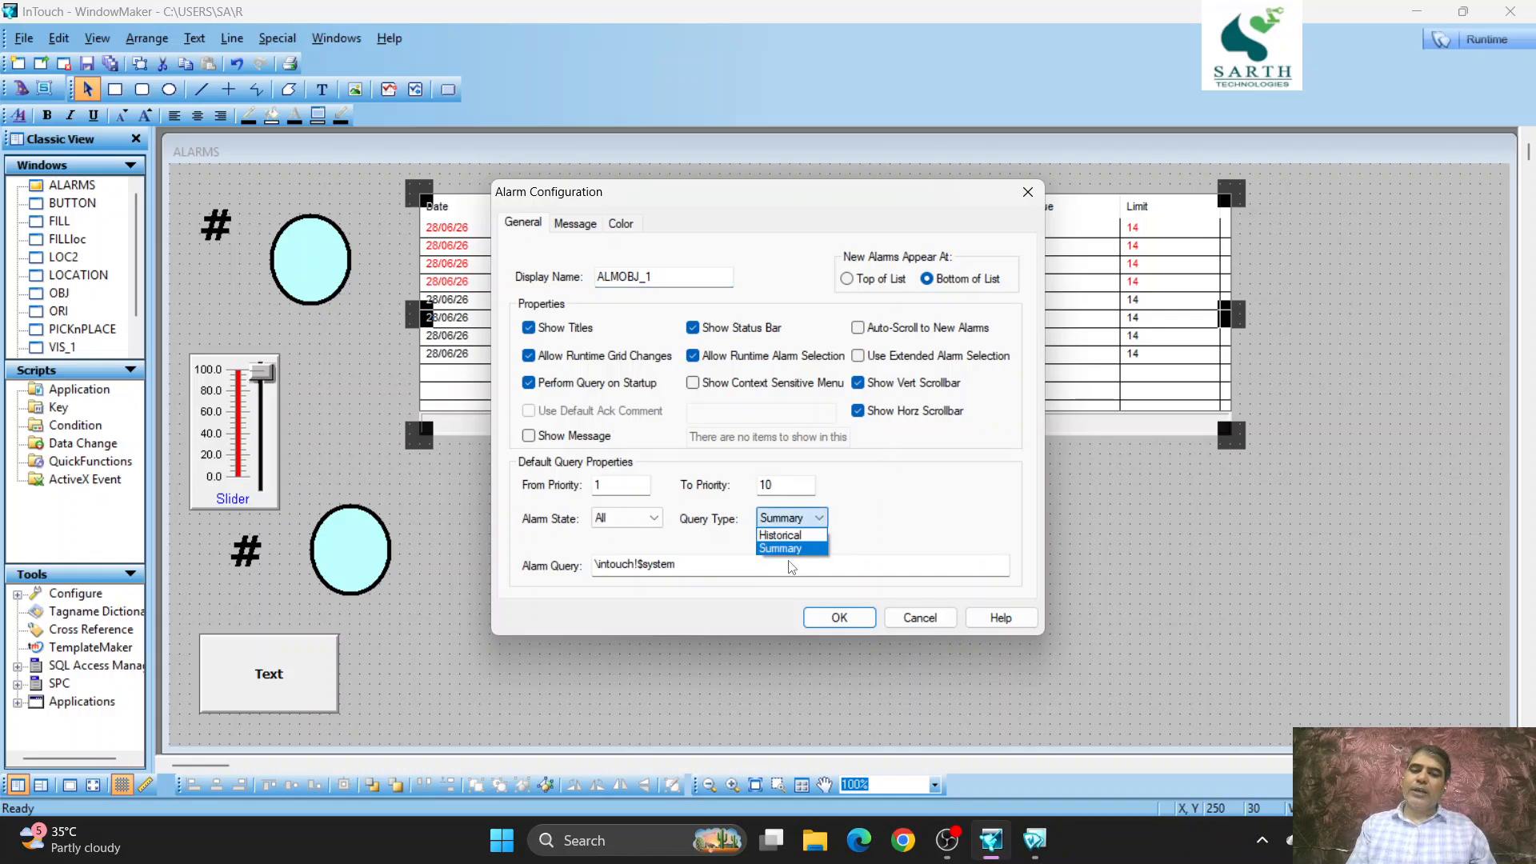
pyautogui.click(788, 537)
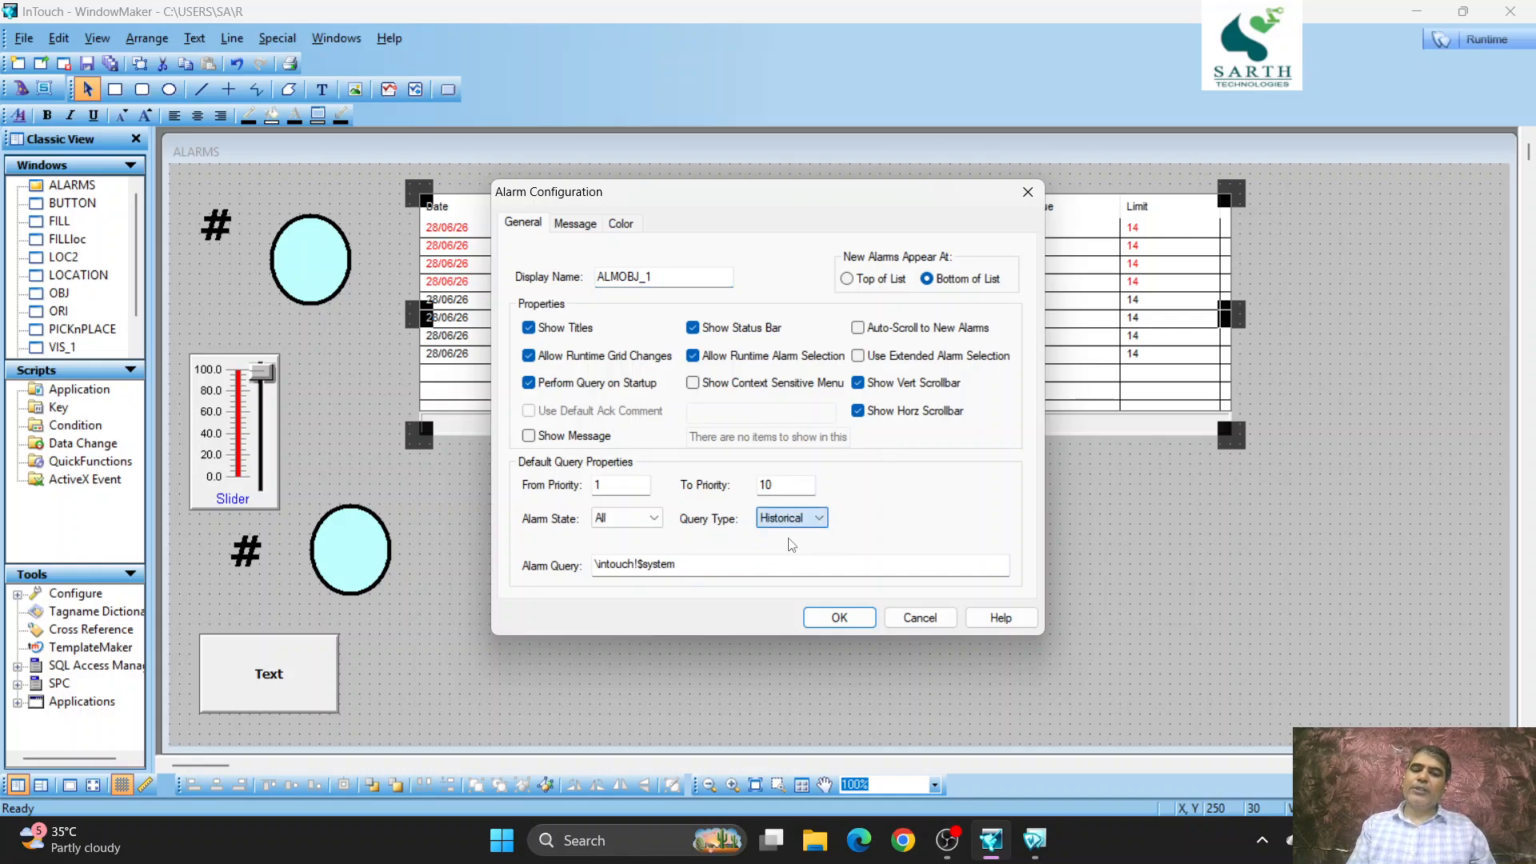
pyautogui.click(830, 619)
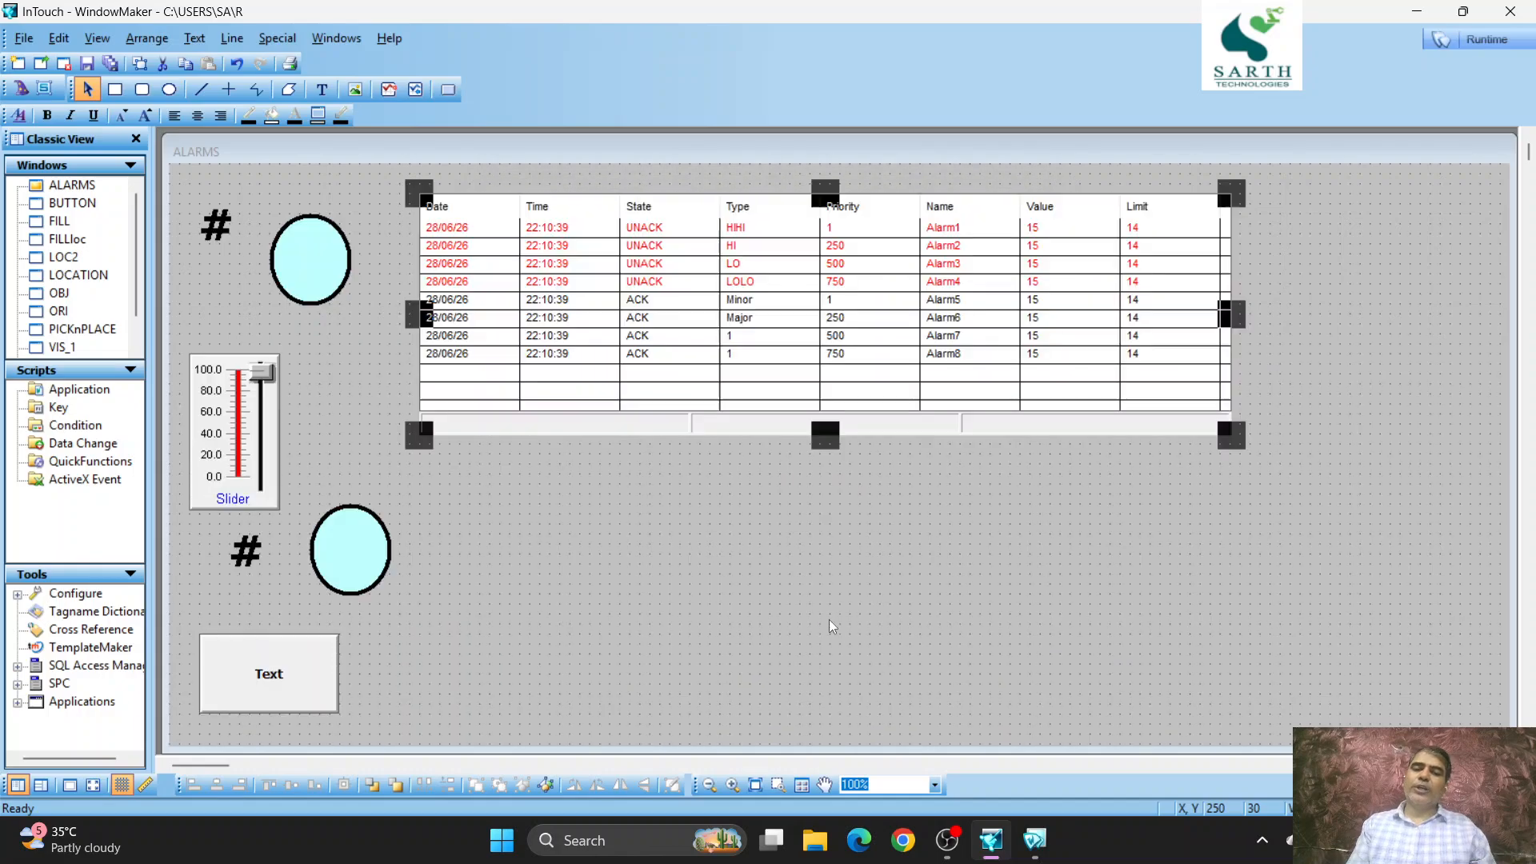
# - Switch to runtime, turn the discrete tag ON and raise the slider to about 70, checking the newest historical alarm entries
pyautogui.click(1489, 40)
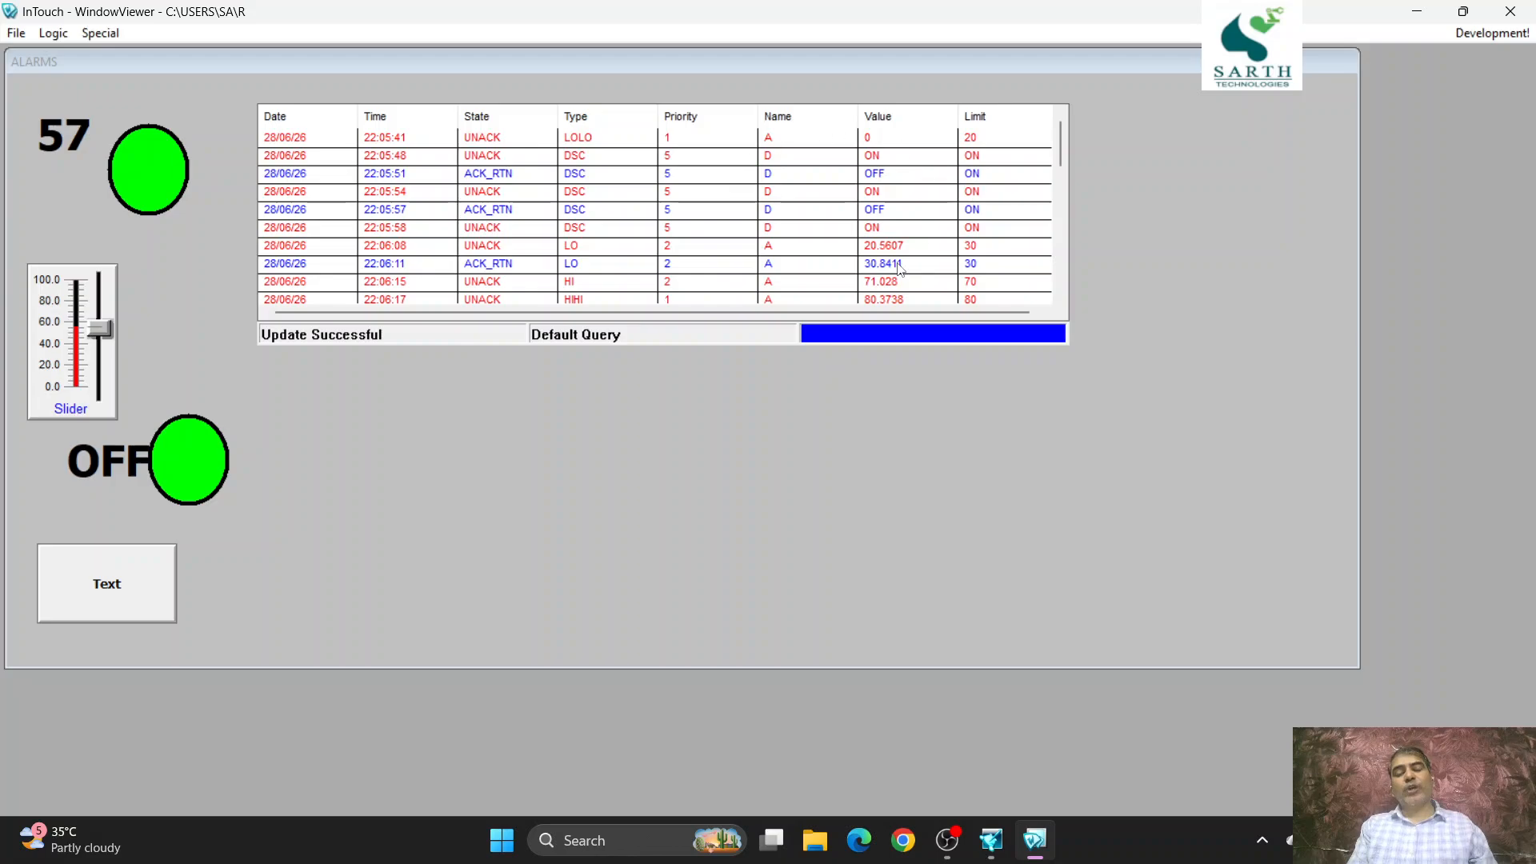
pyautogui.click(84, 599)
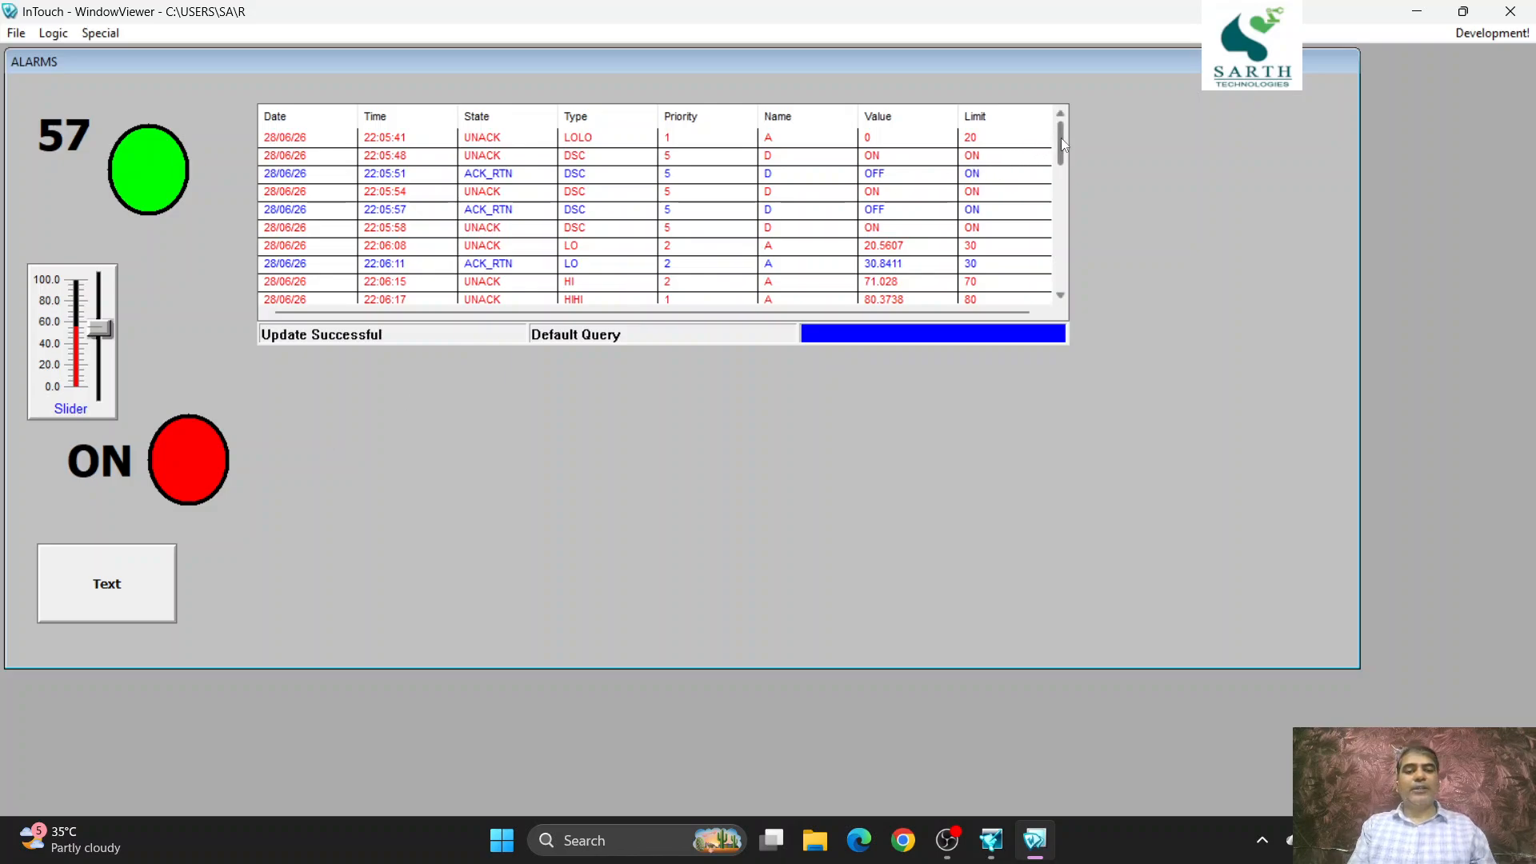
pyautogui.moveTo(1060, 137); pyautogui.dragTo(1061, 262)
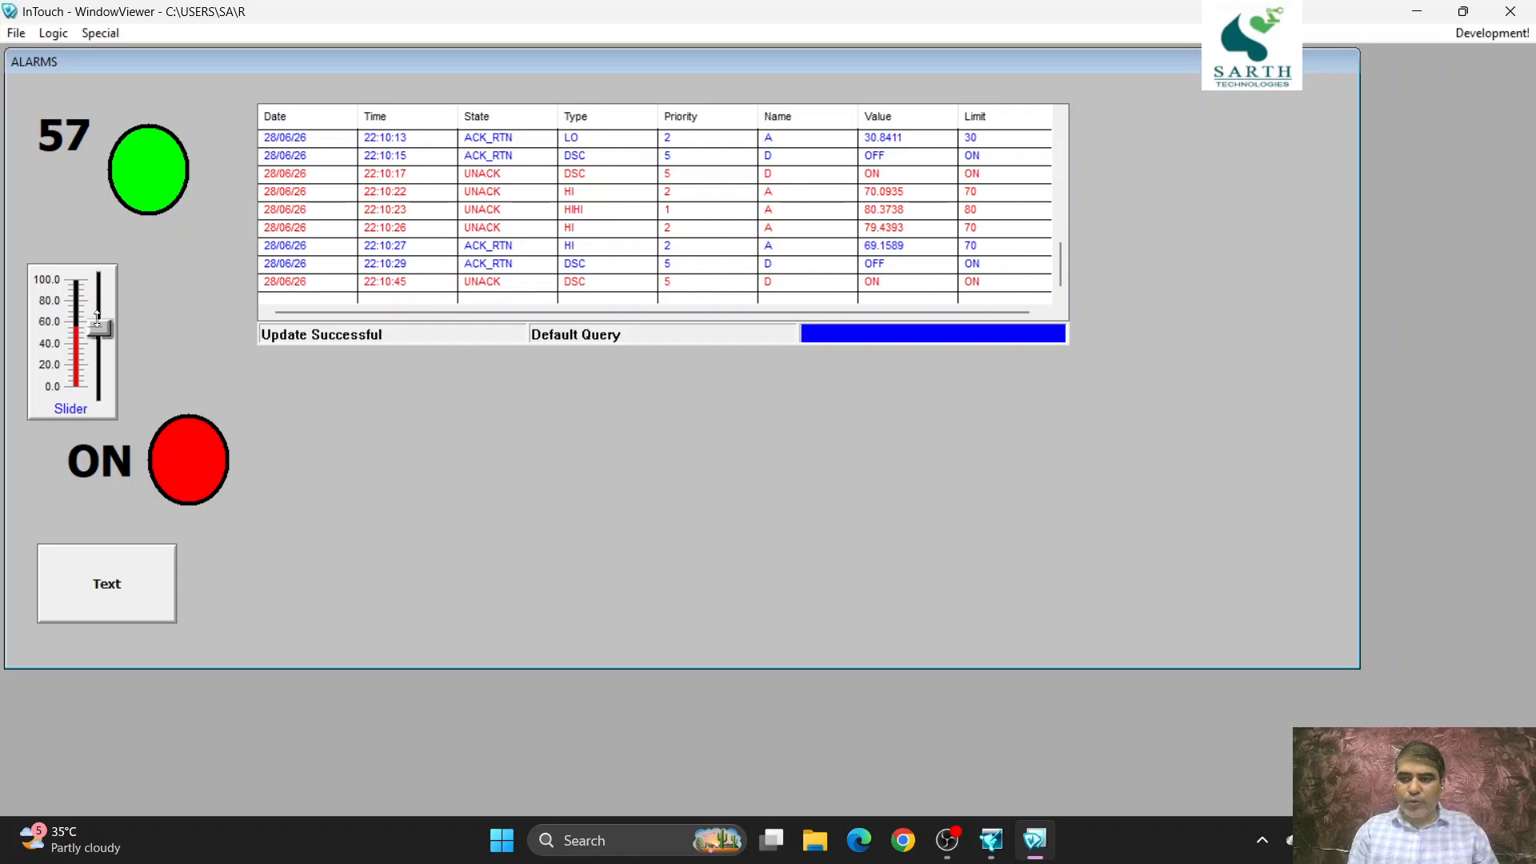
pyautogui.moveTo(98, 318); pyautogui.dragTo(97, 304)
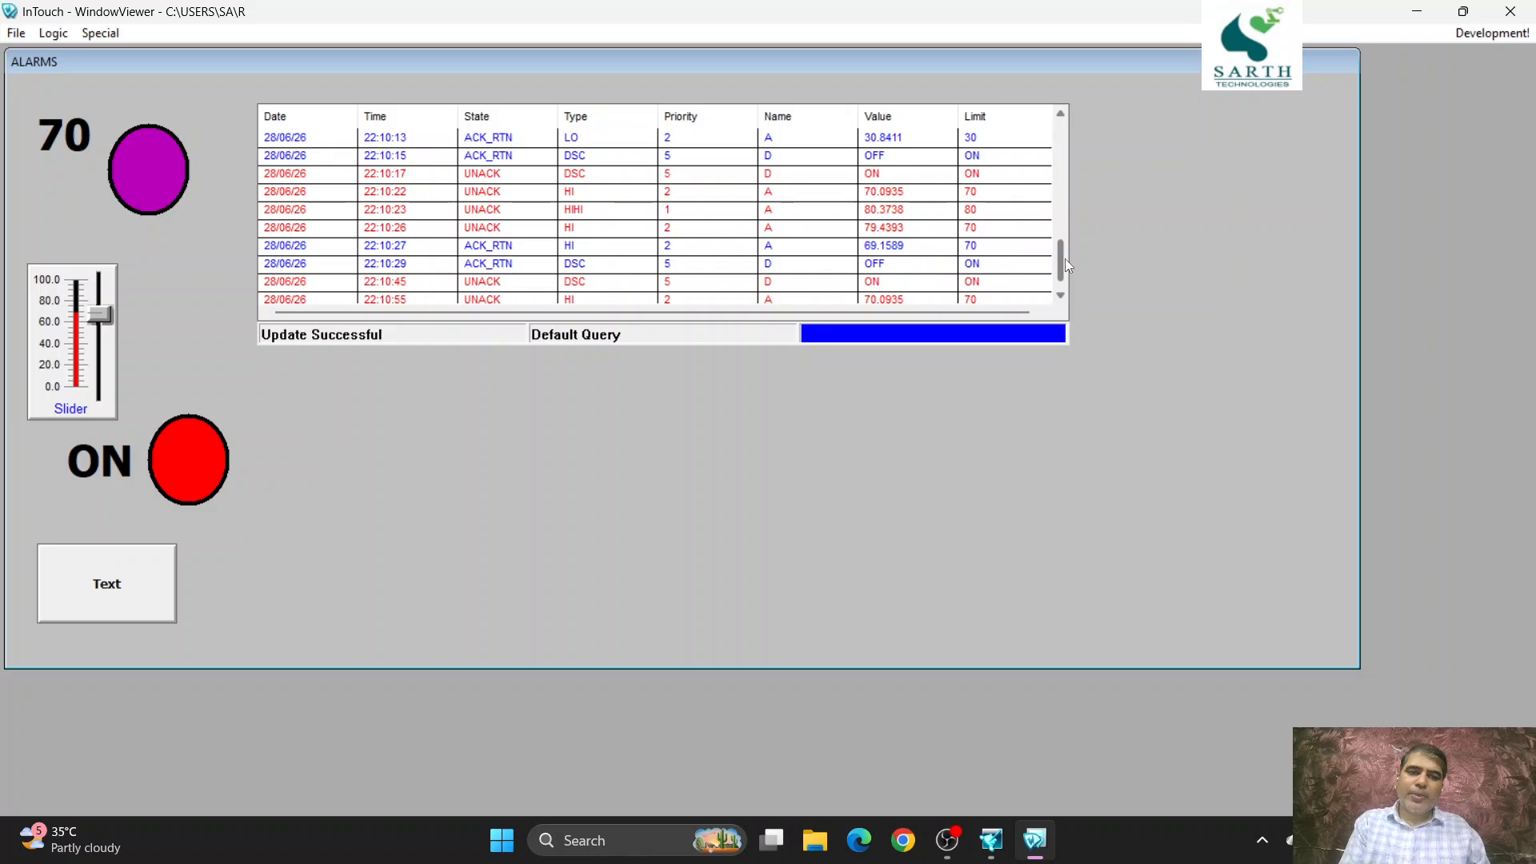
pyautogui.scroll(-1, 1059, 258)
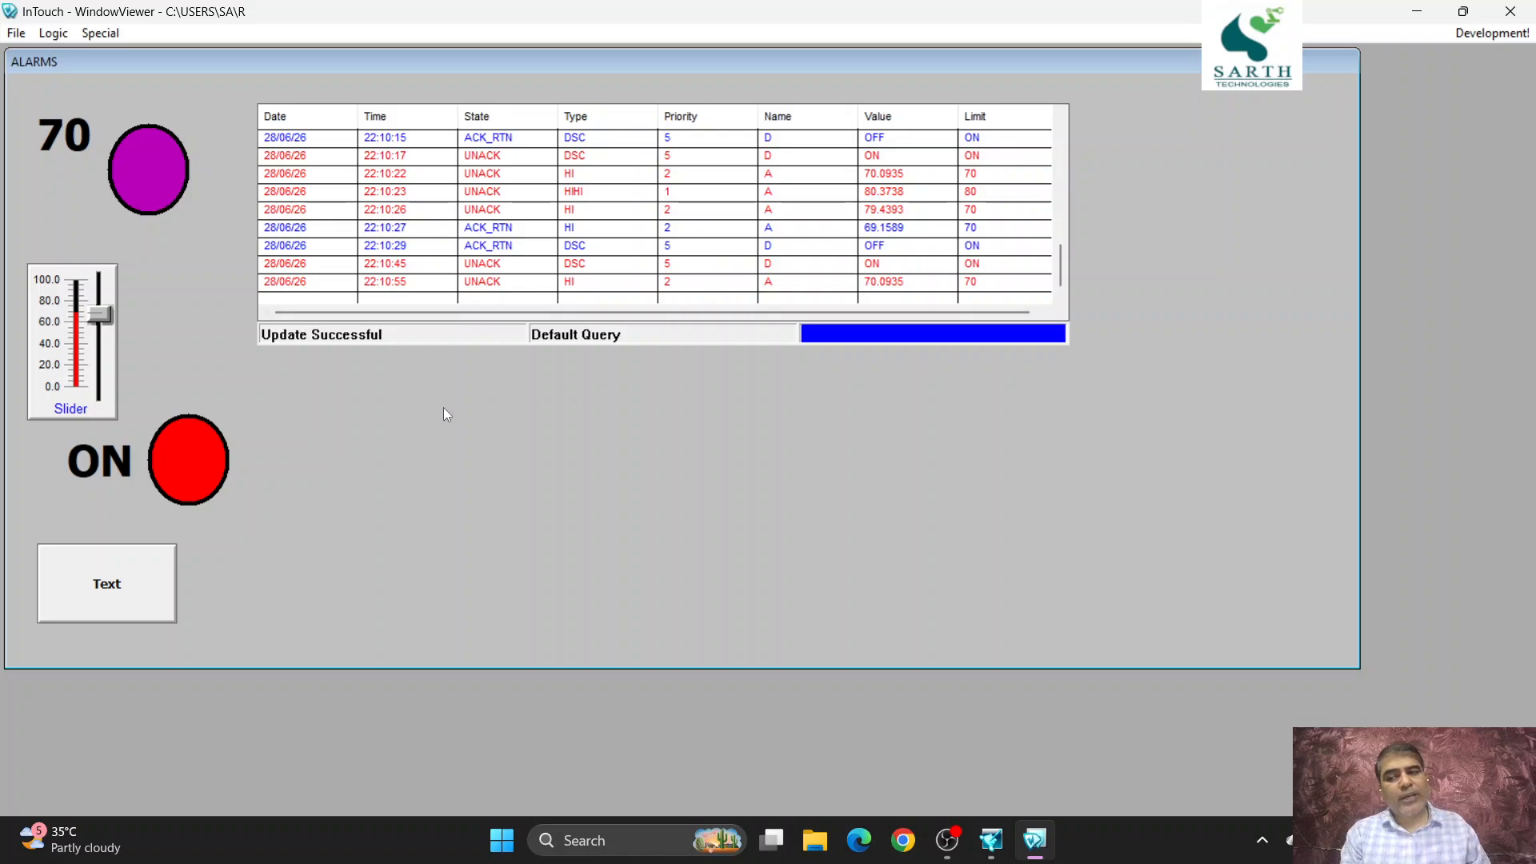
# - Toggle the discrete tag OFF and back ON, and check its newest entries at the end of the alarm list
pyautogui.click(155, 577)
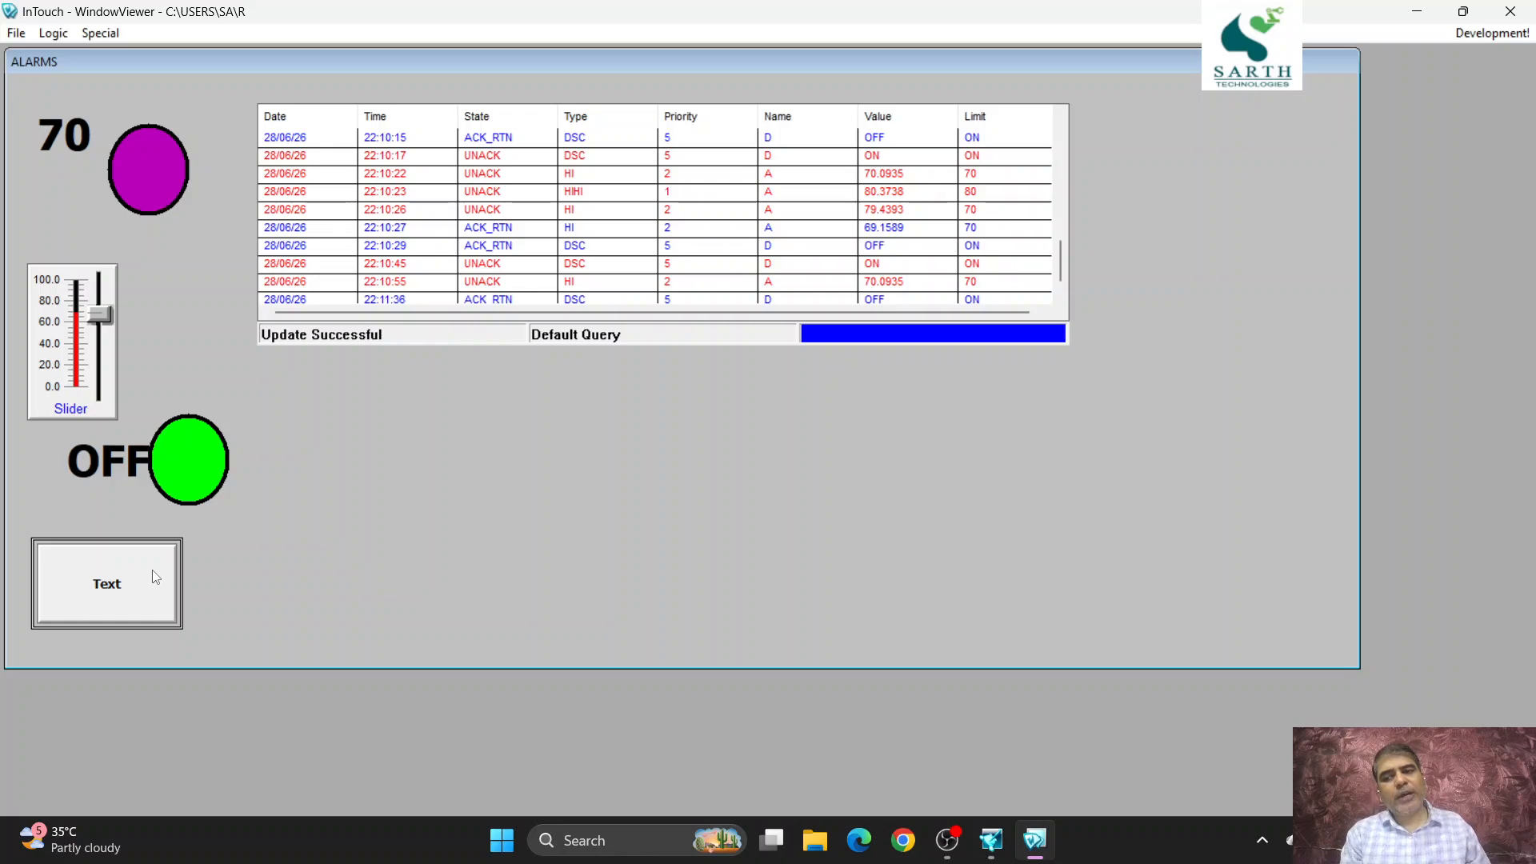
pyautogui.click(155, 577)
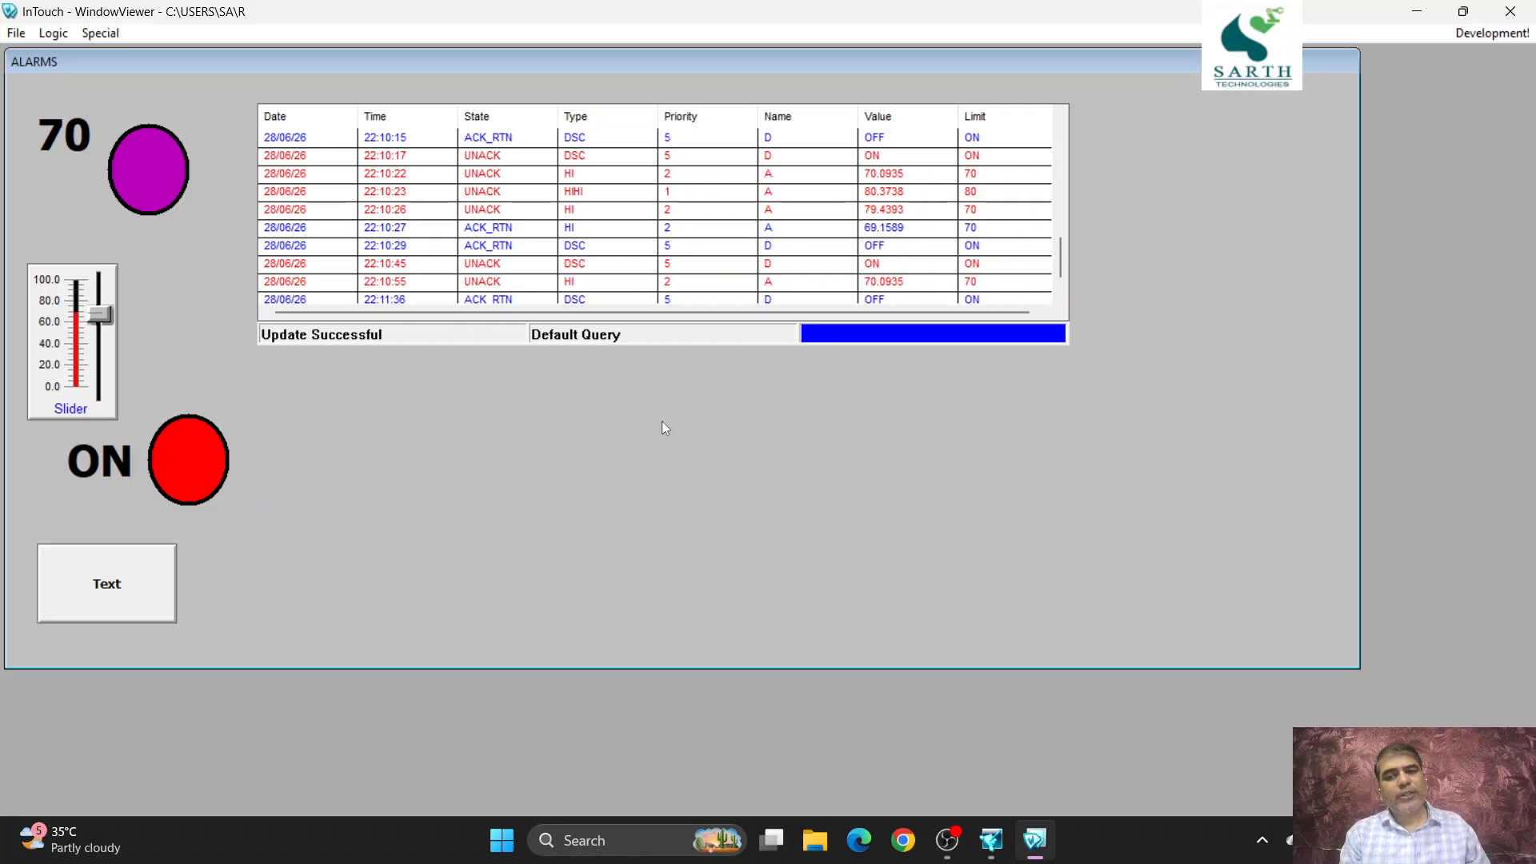
pyautogui.moveTo(1066, 249); pyautogui.dragTo(1056, 284)
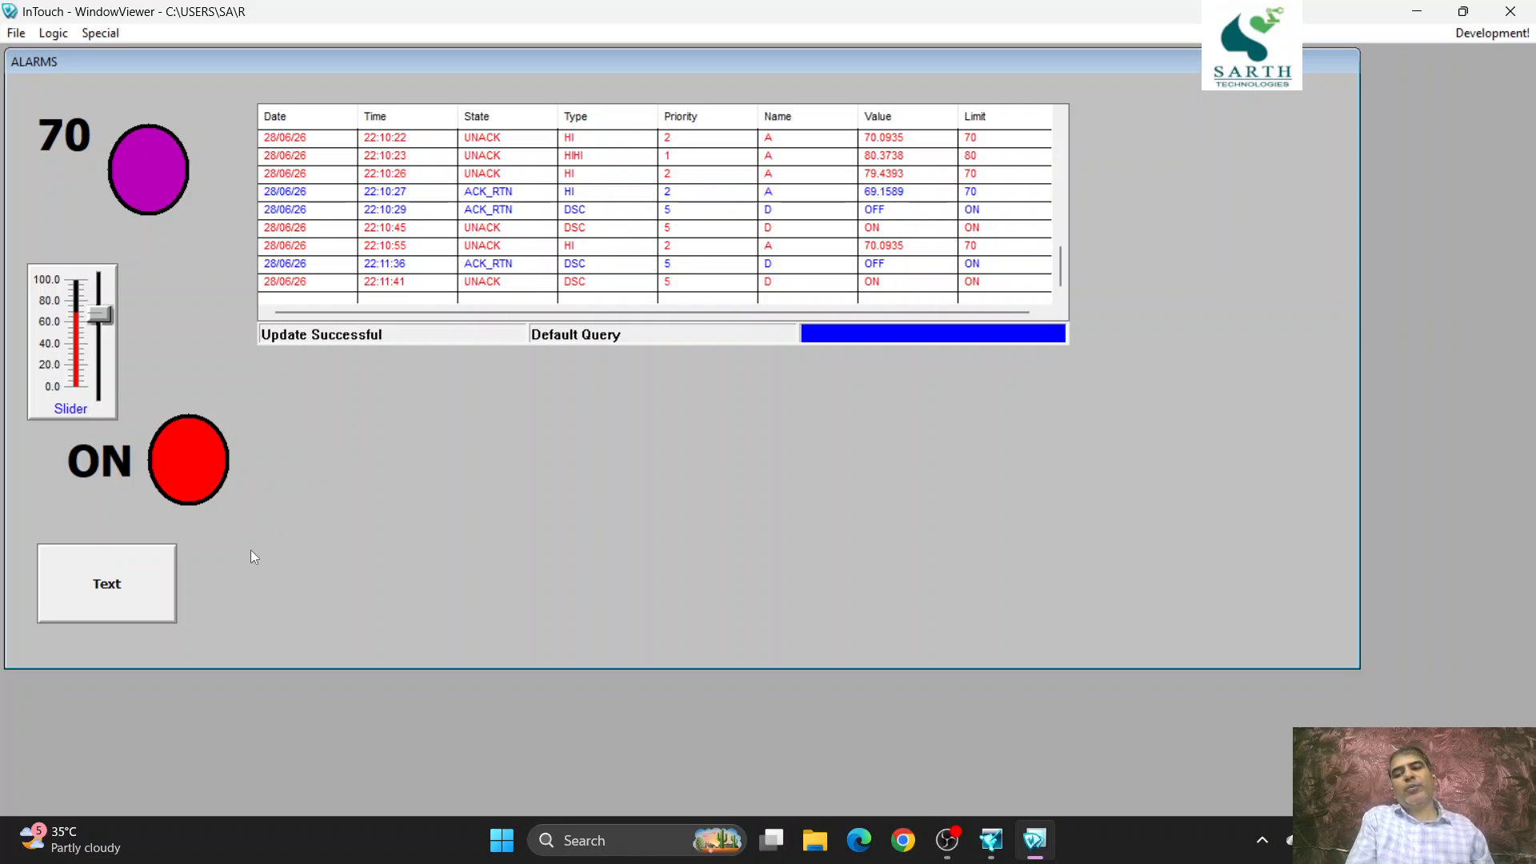
# - Lower the slider to about 45 and turn the discrete tag OFF, check the return entries, and go back to WindowMaker development
pyautogui.moveTo(90, 315); pyautogui.dragTo(96, 337)
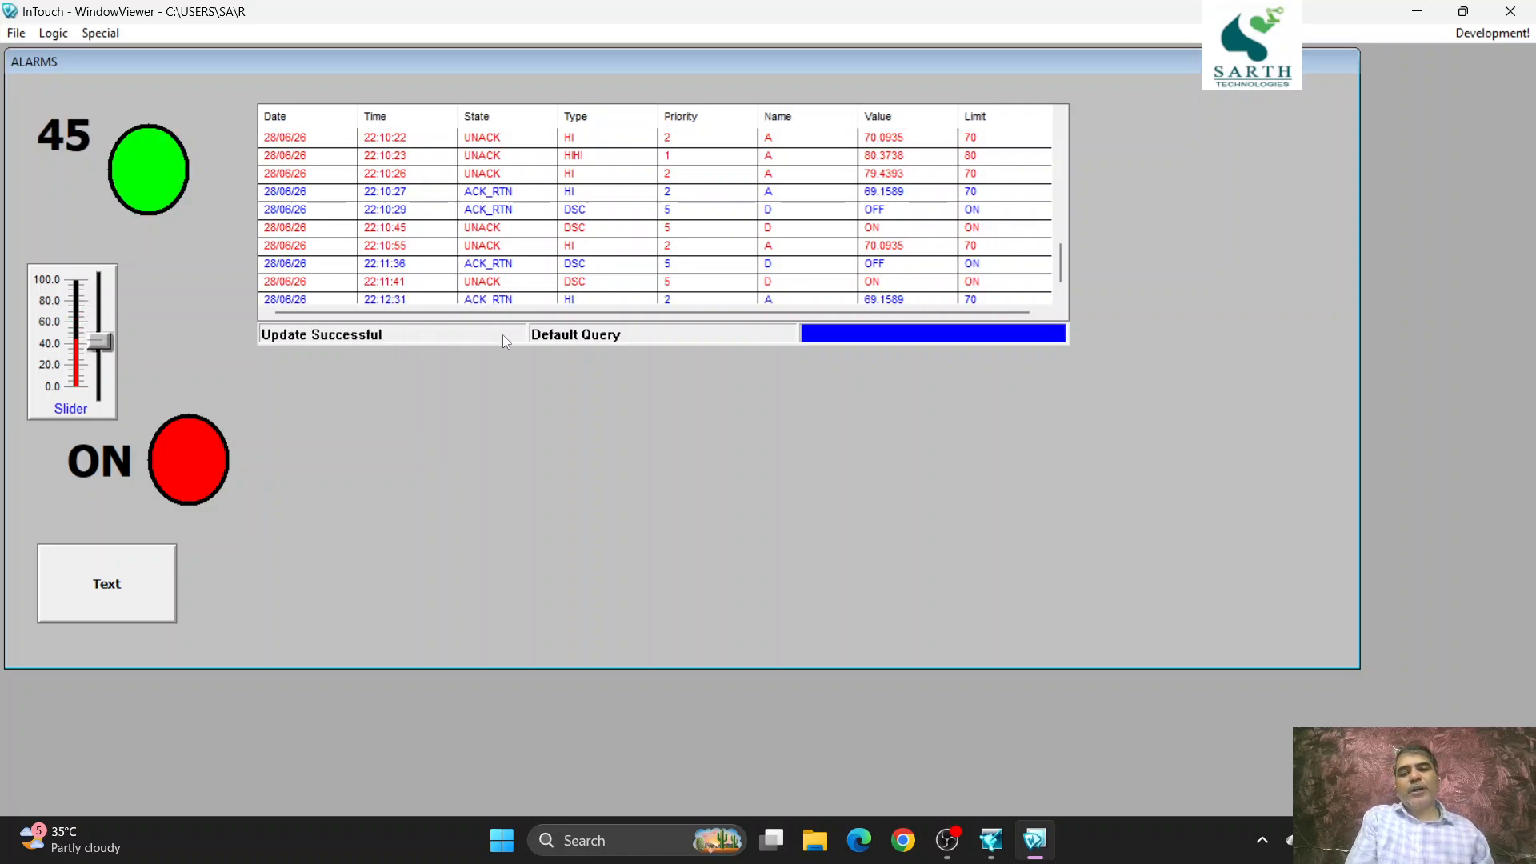
pyautogui.click(137, 583)
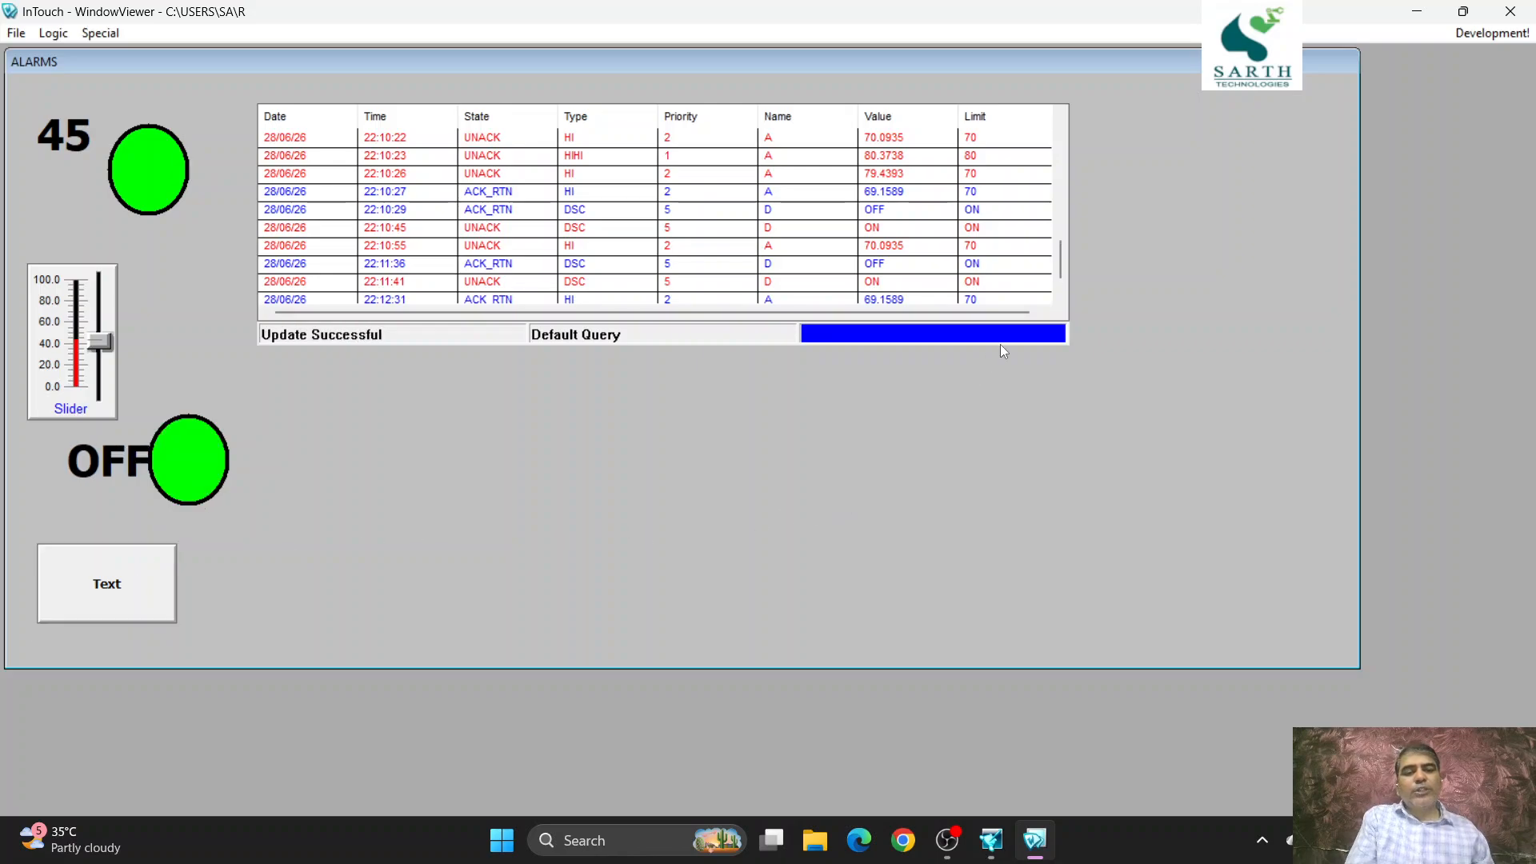
pyautogui.moveTo(1060, 247); pyautogui.dragTo(1059, 262)
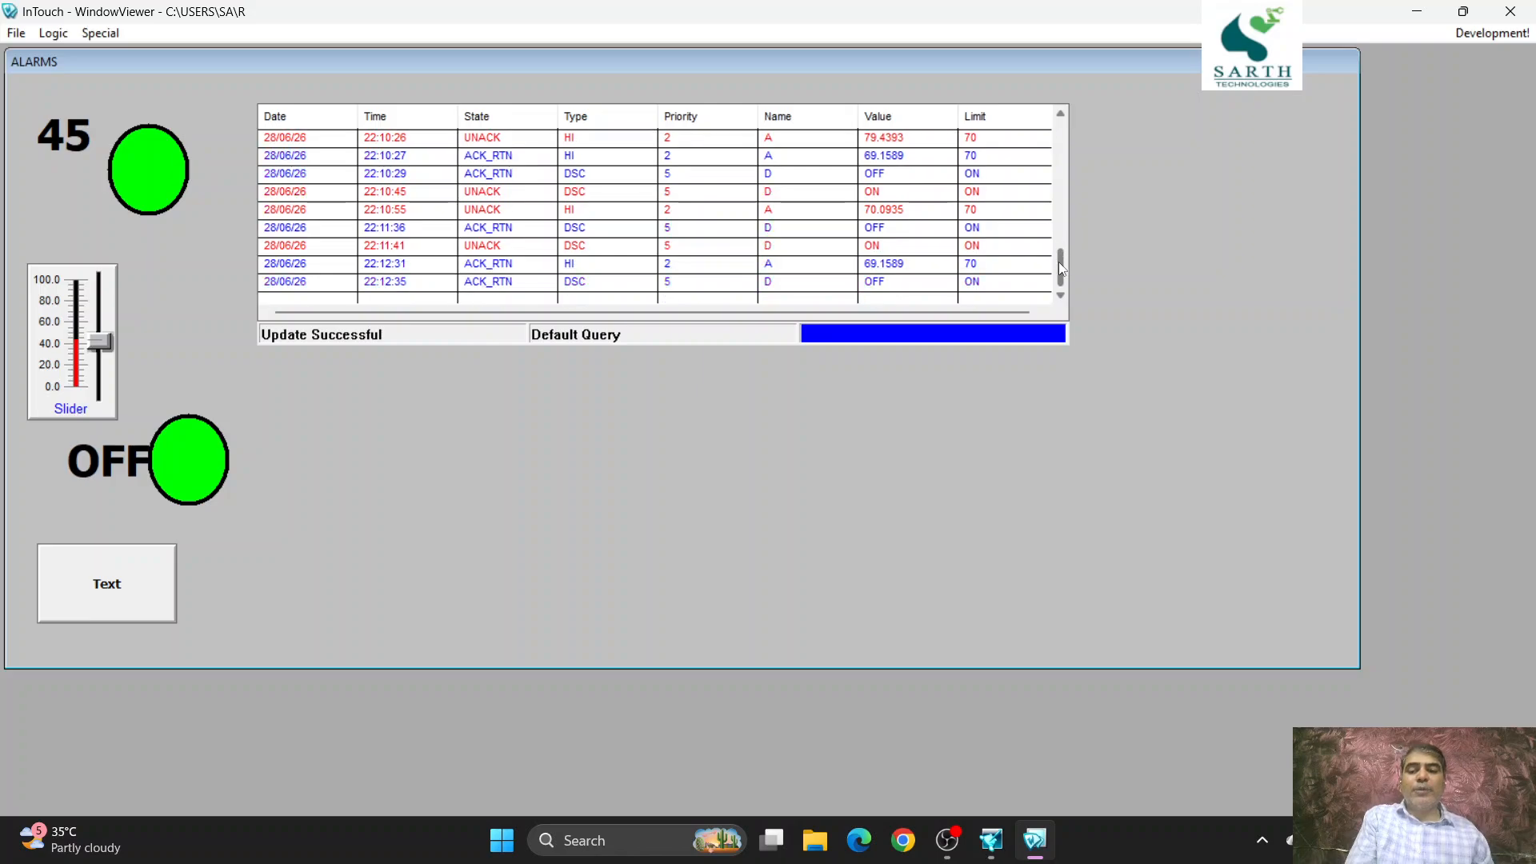
pyautogui.click(1470, 35)
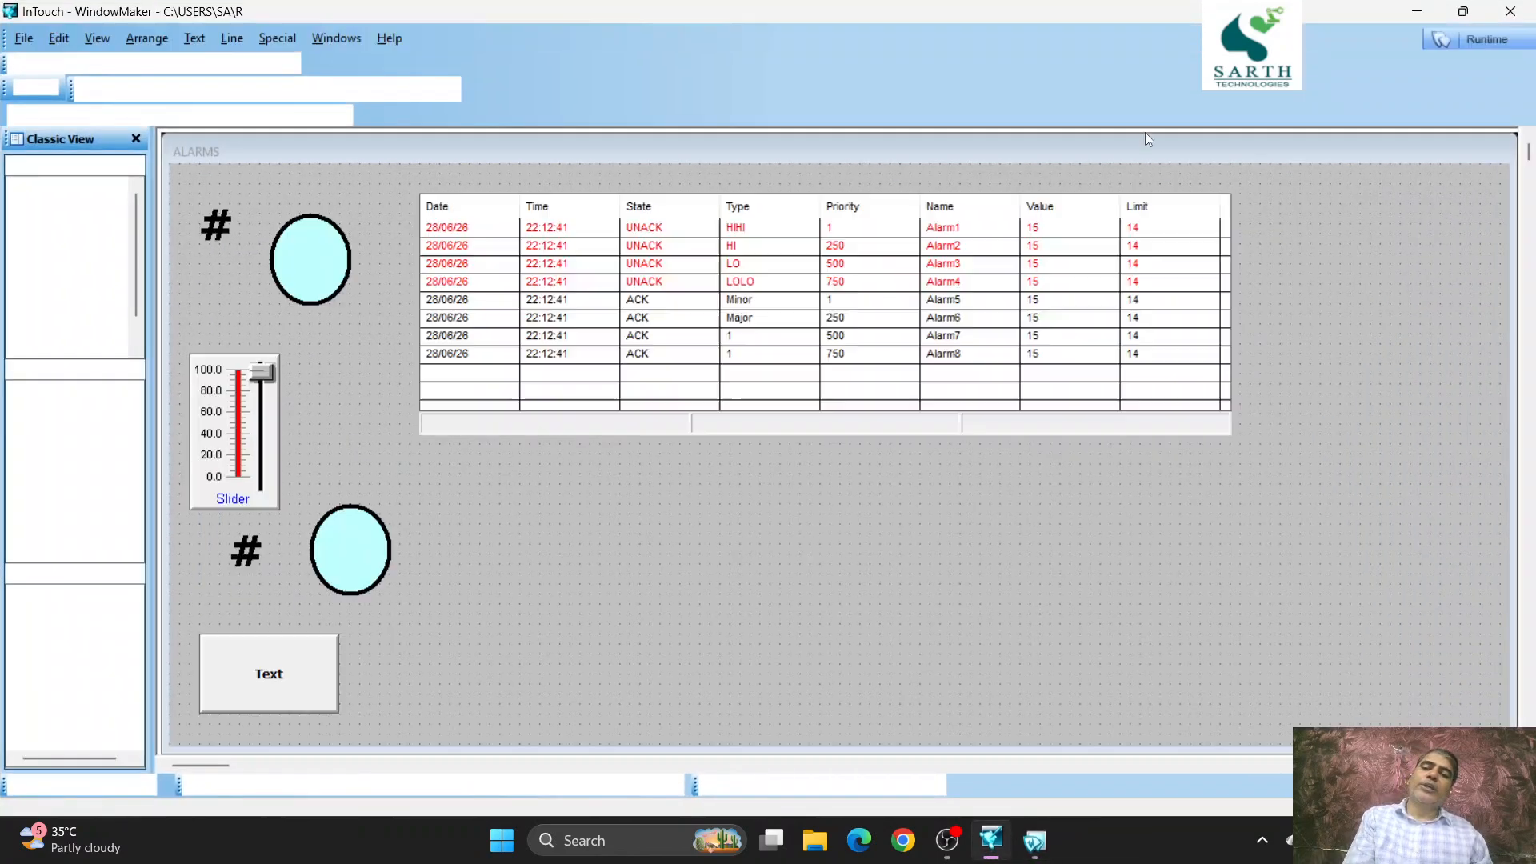
# - Set the distributed alarm display's default query type back to Summary
pyautogui.doubleClick(881, 247)
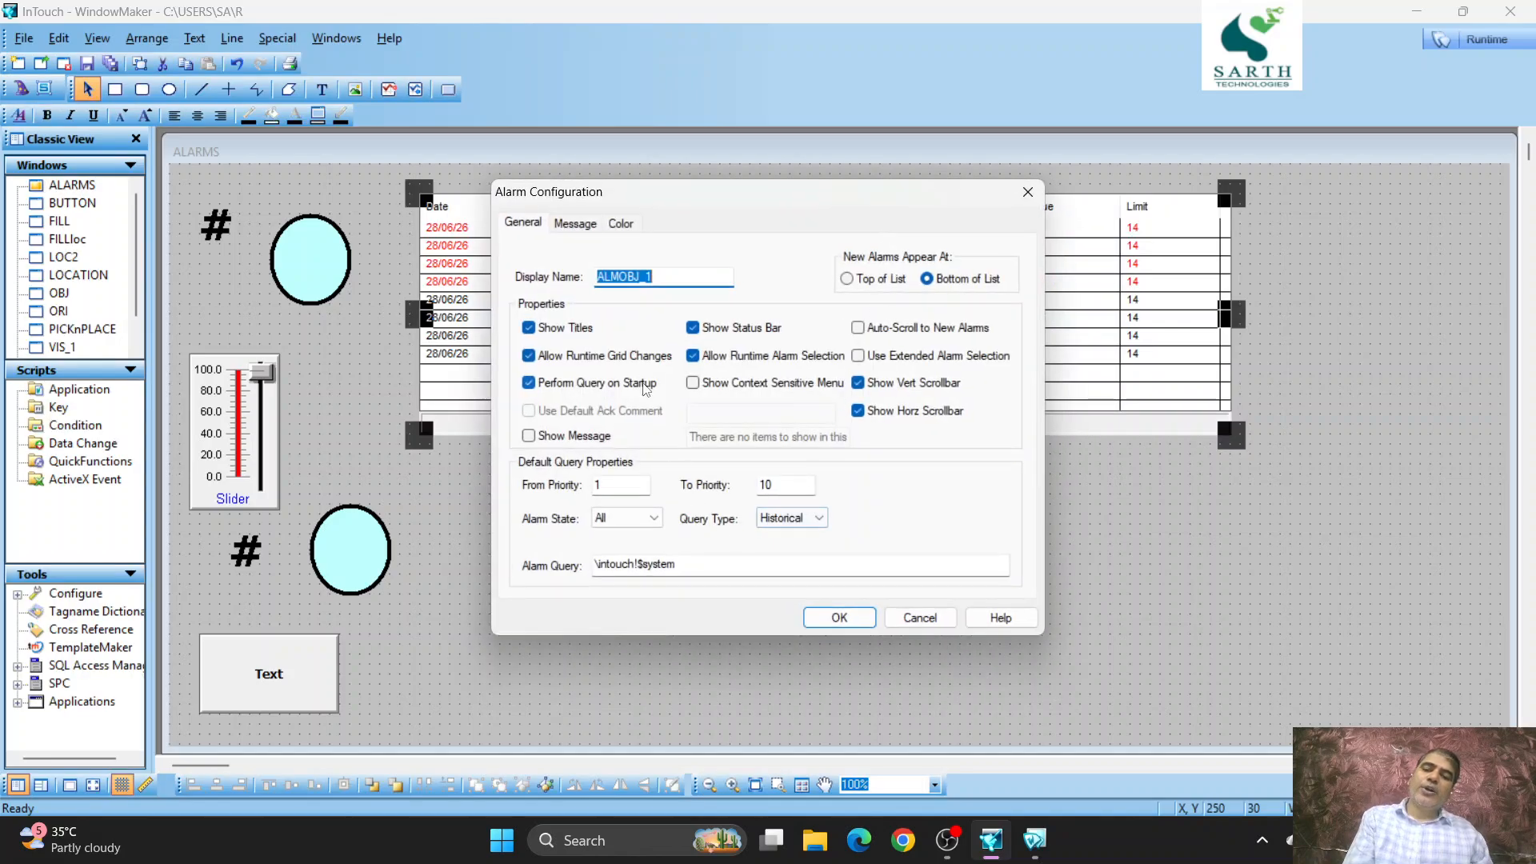
pyautogui.click(810, 526)
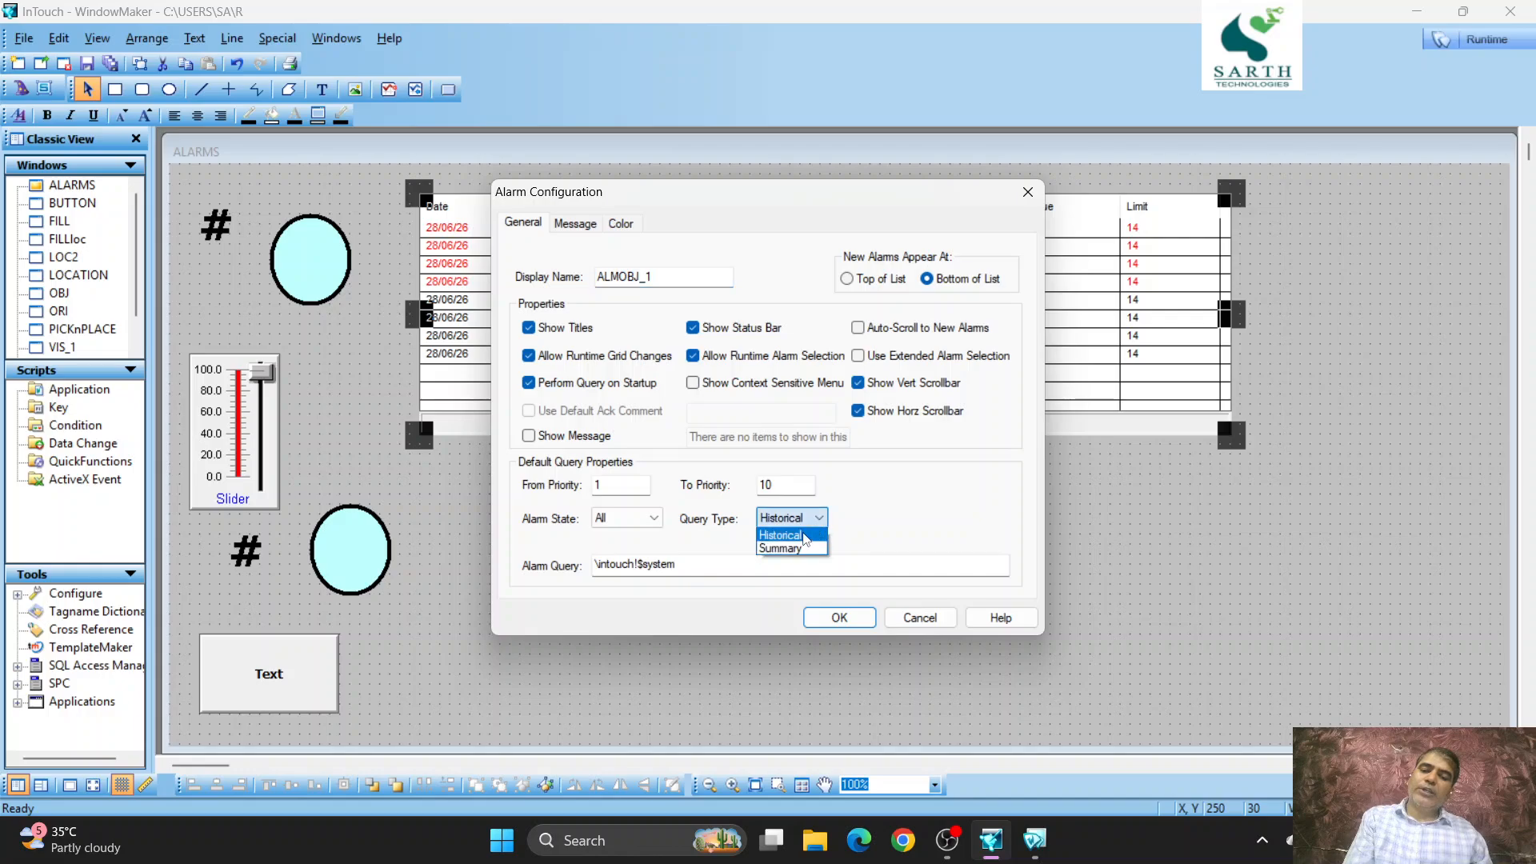
pyautogui.click(777, 549)
pyautogui.click(839, 616)
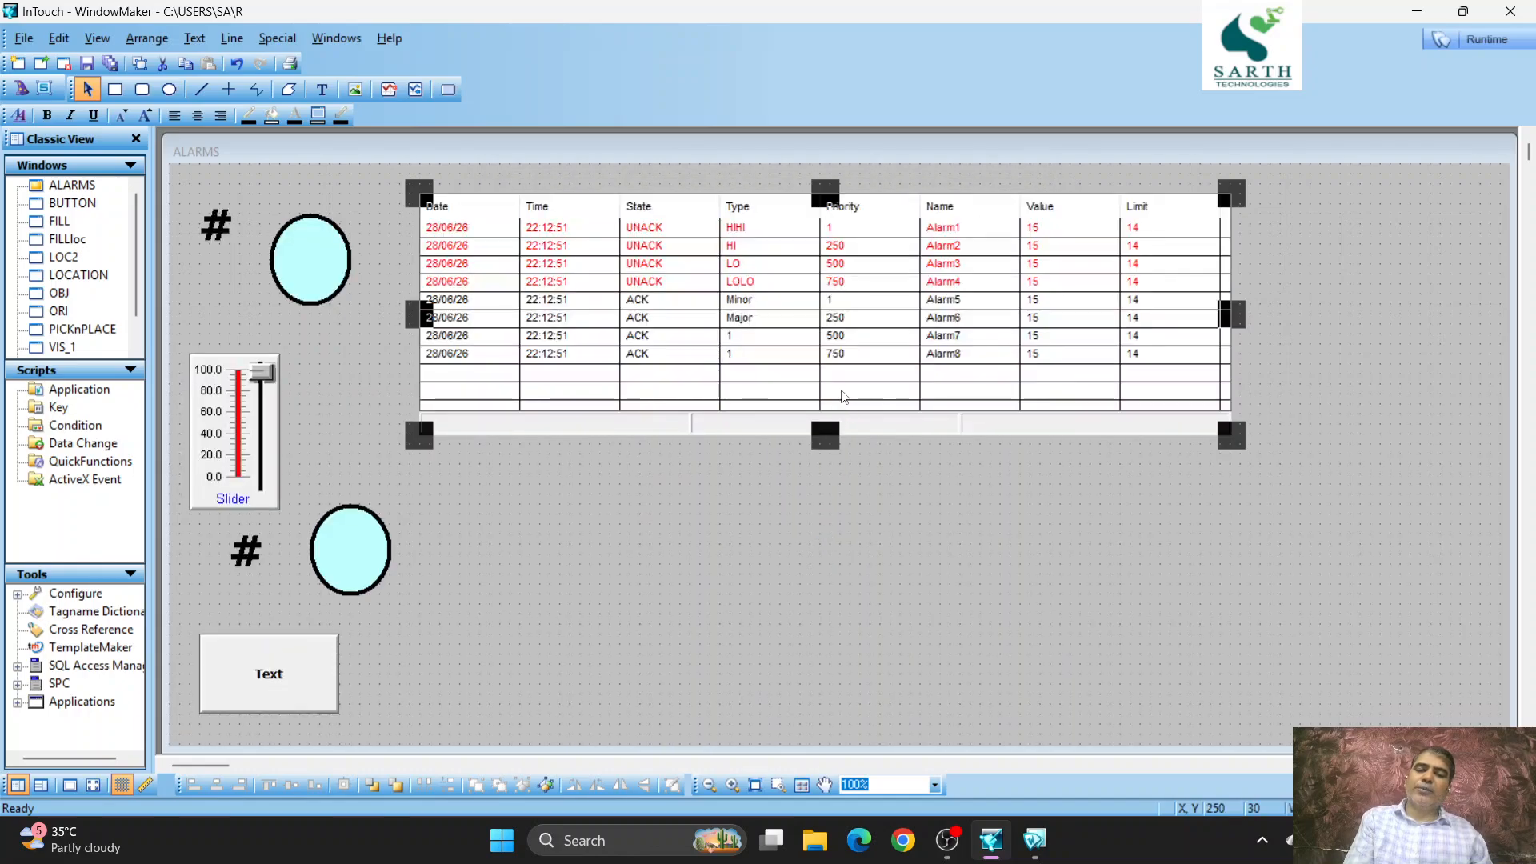
pyautogui.doubleClick(842, 396)
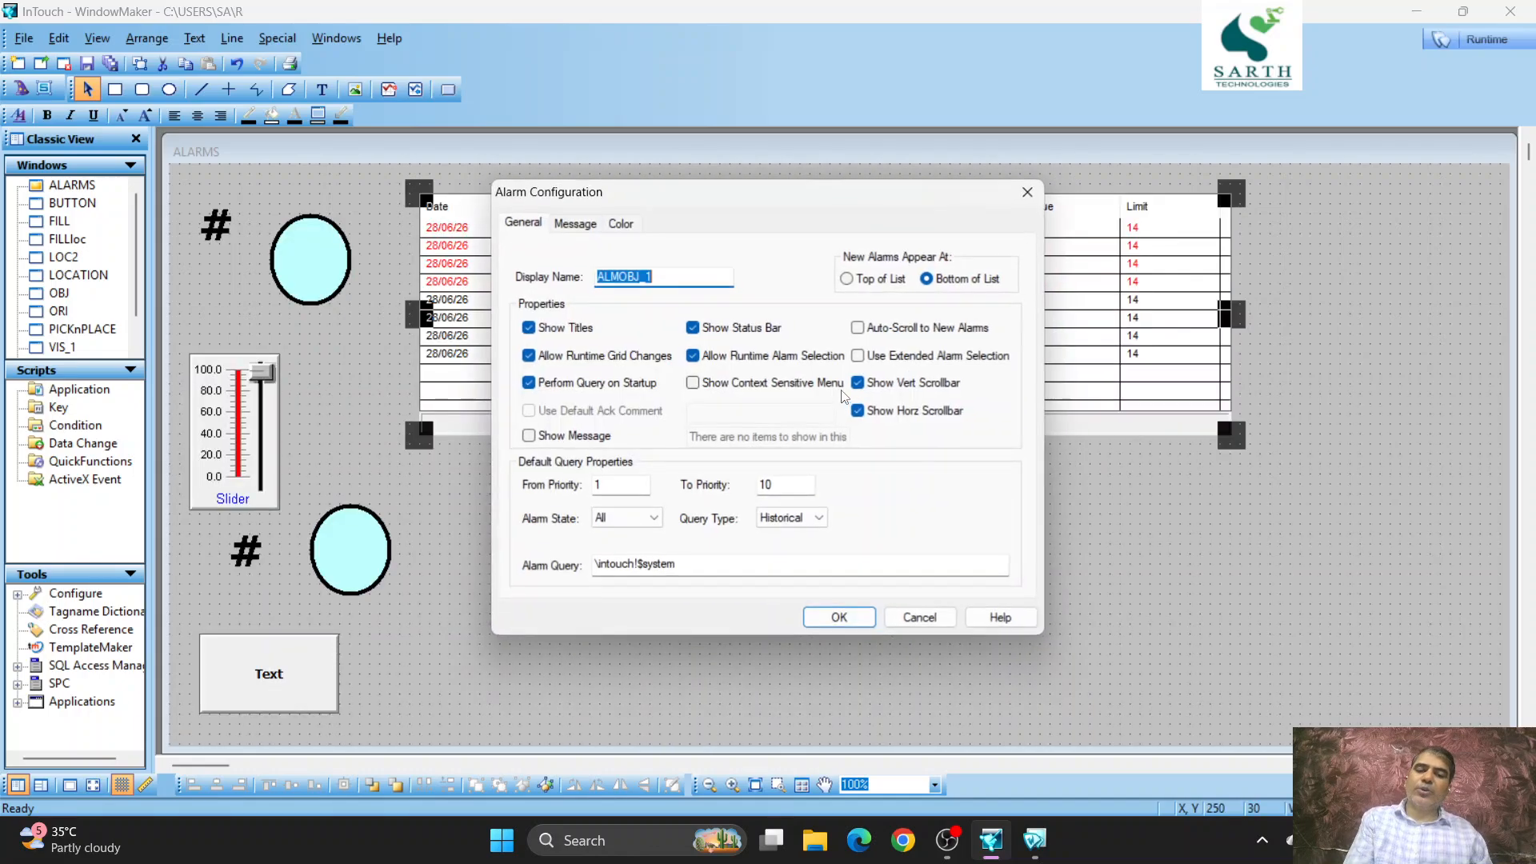
pyautogui.click(816, 518)
pyautogui.click(779, 558)
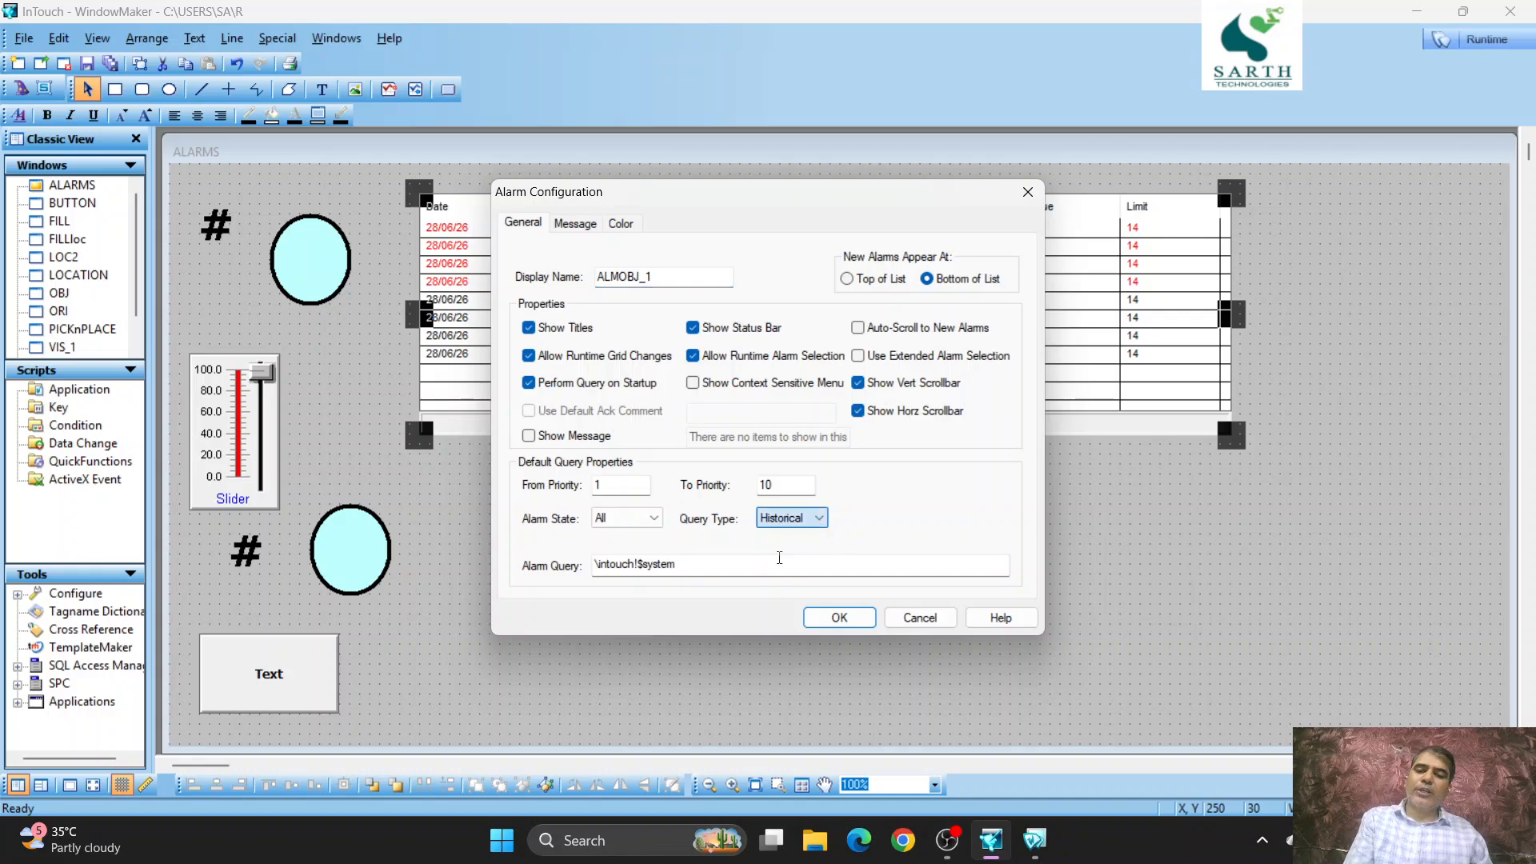
pyautogui.click(815, 520)
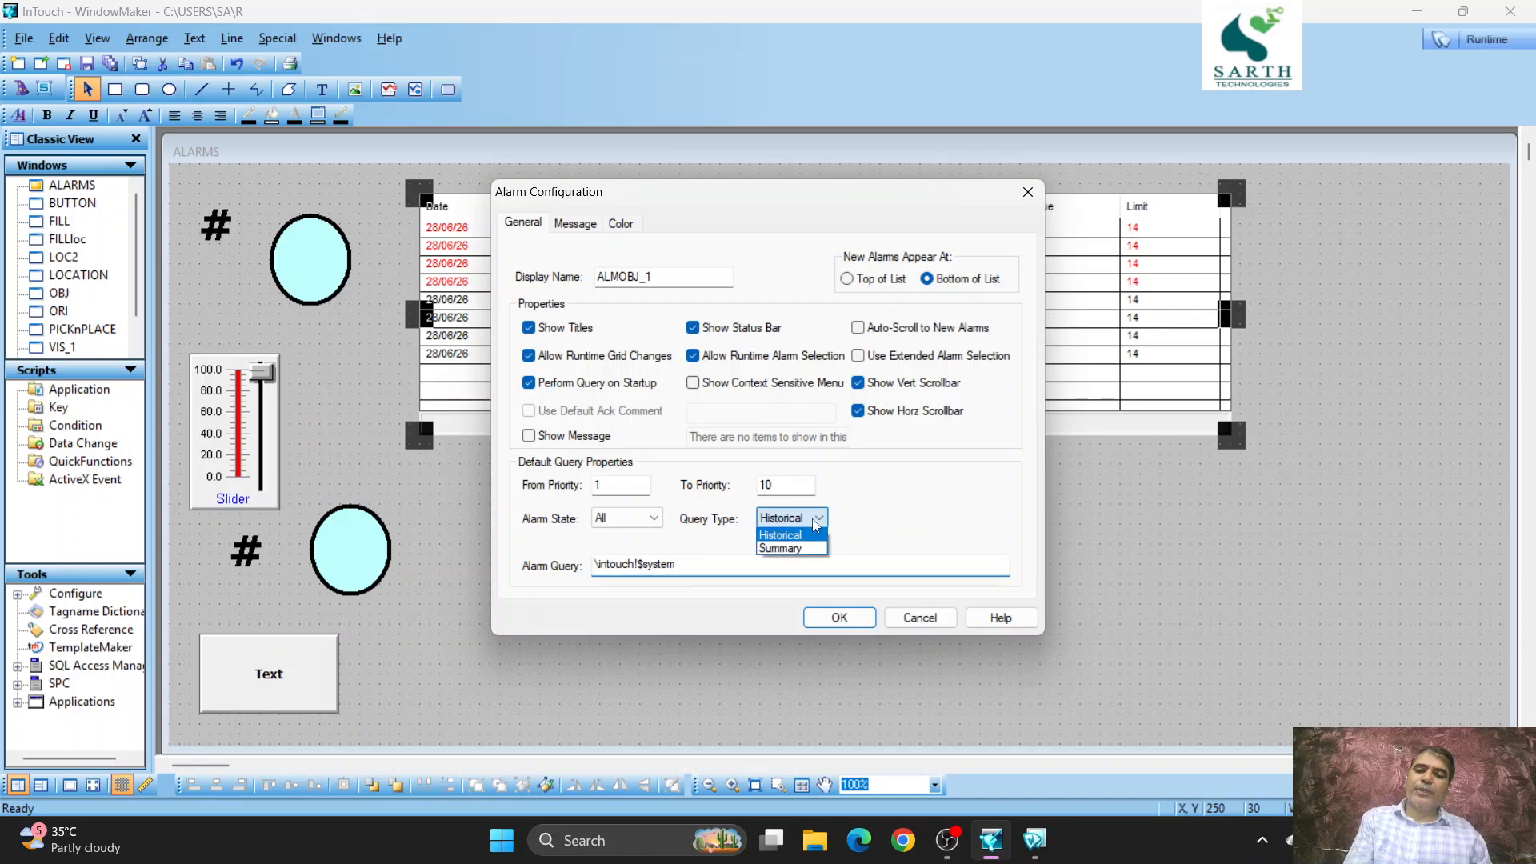
pyautogui.click(780, 548)
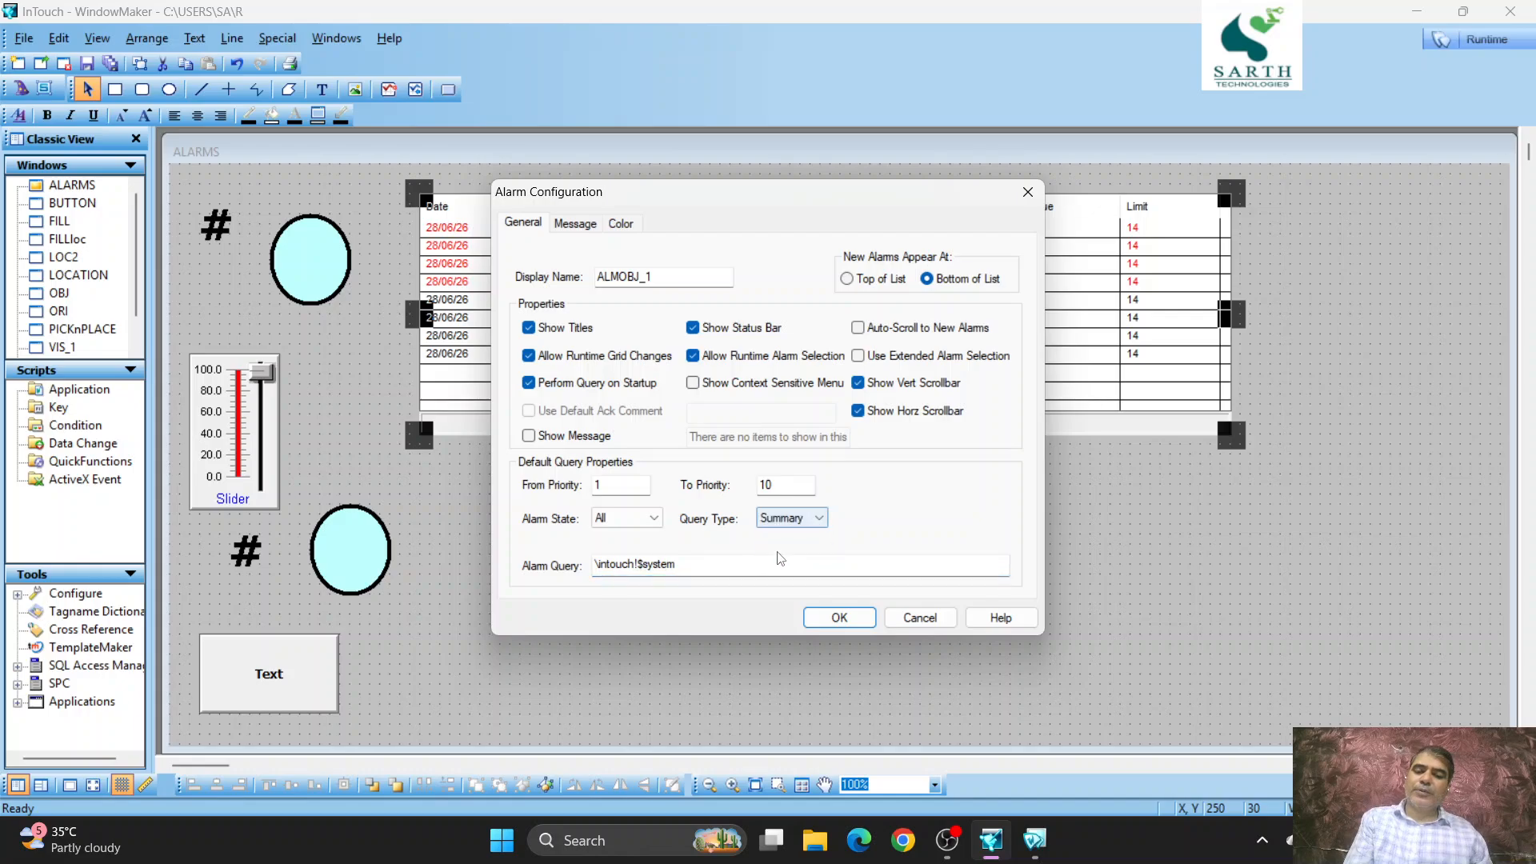
pyautogui.click(839, 617)
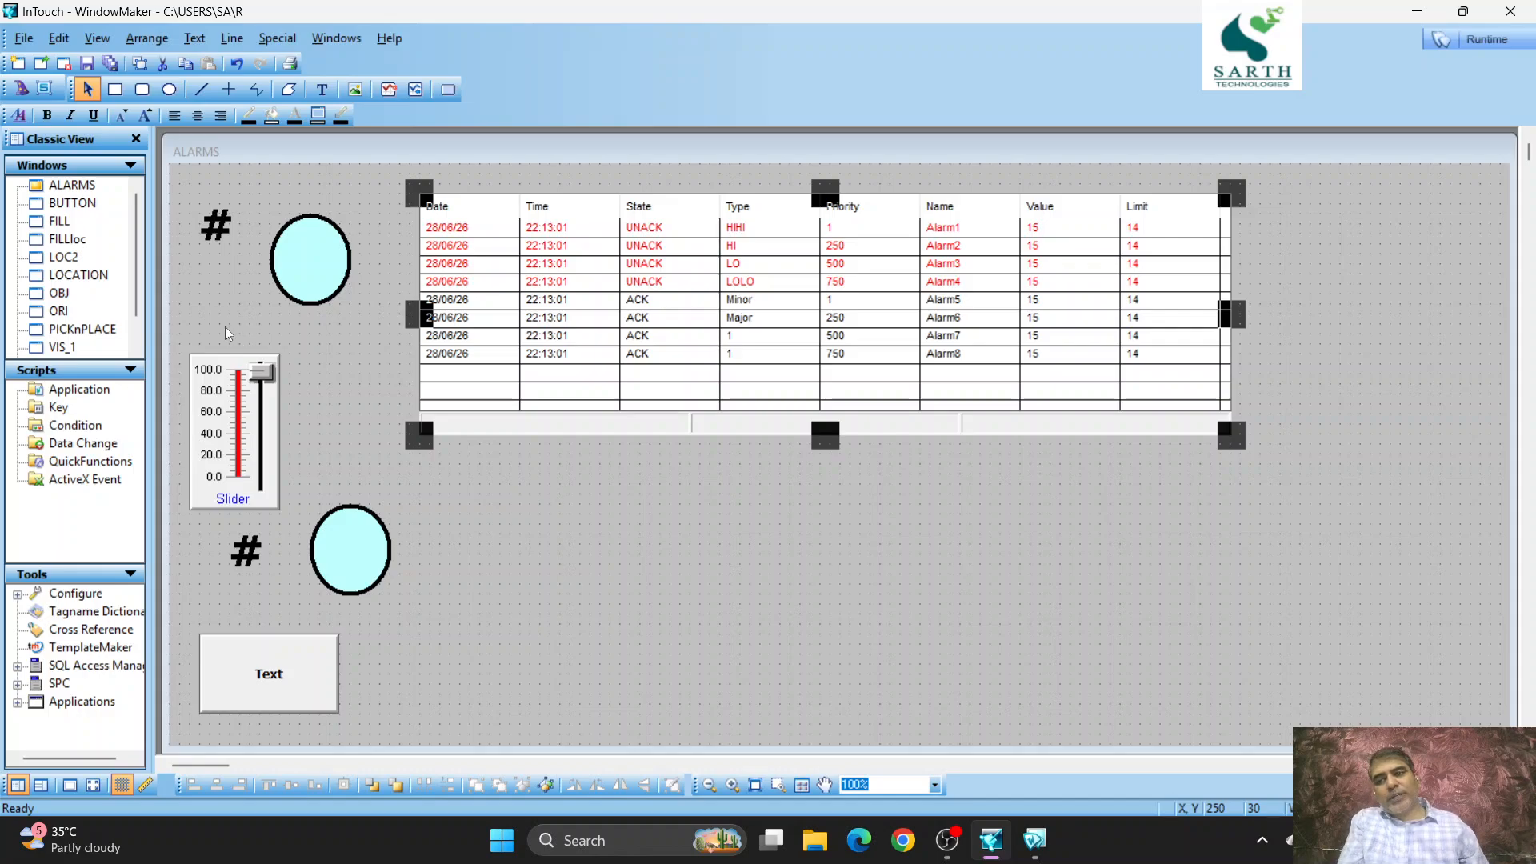
# - Insert an Alarm Point Monitor wizard from Runtime Tools in the empty area to the right of the alarm display
pyautogui.click(22, 89)
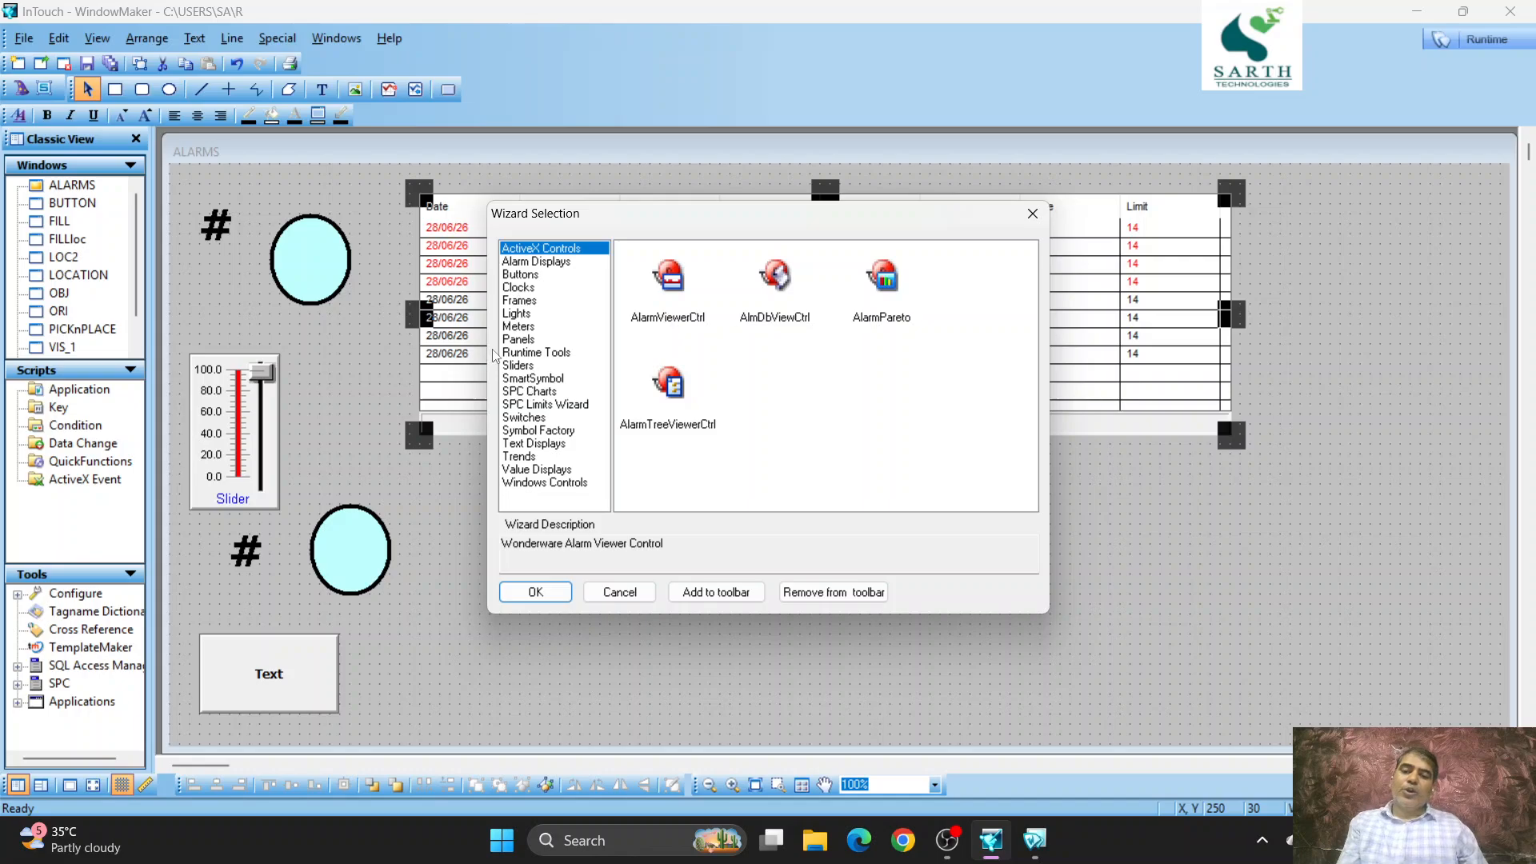
pyautogui.click(551, 356)
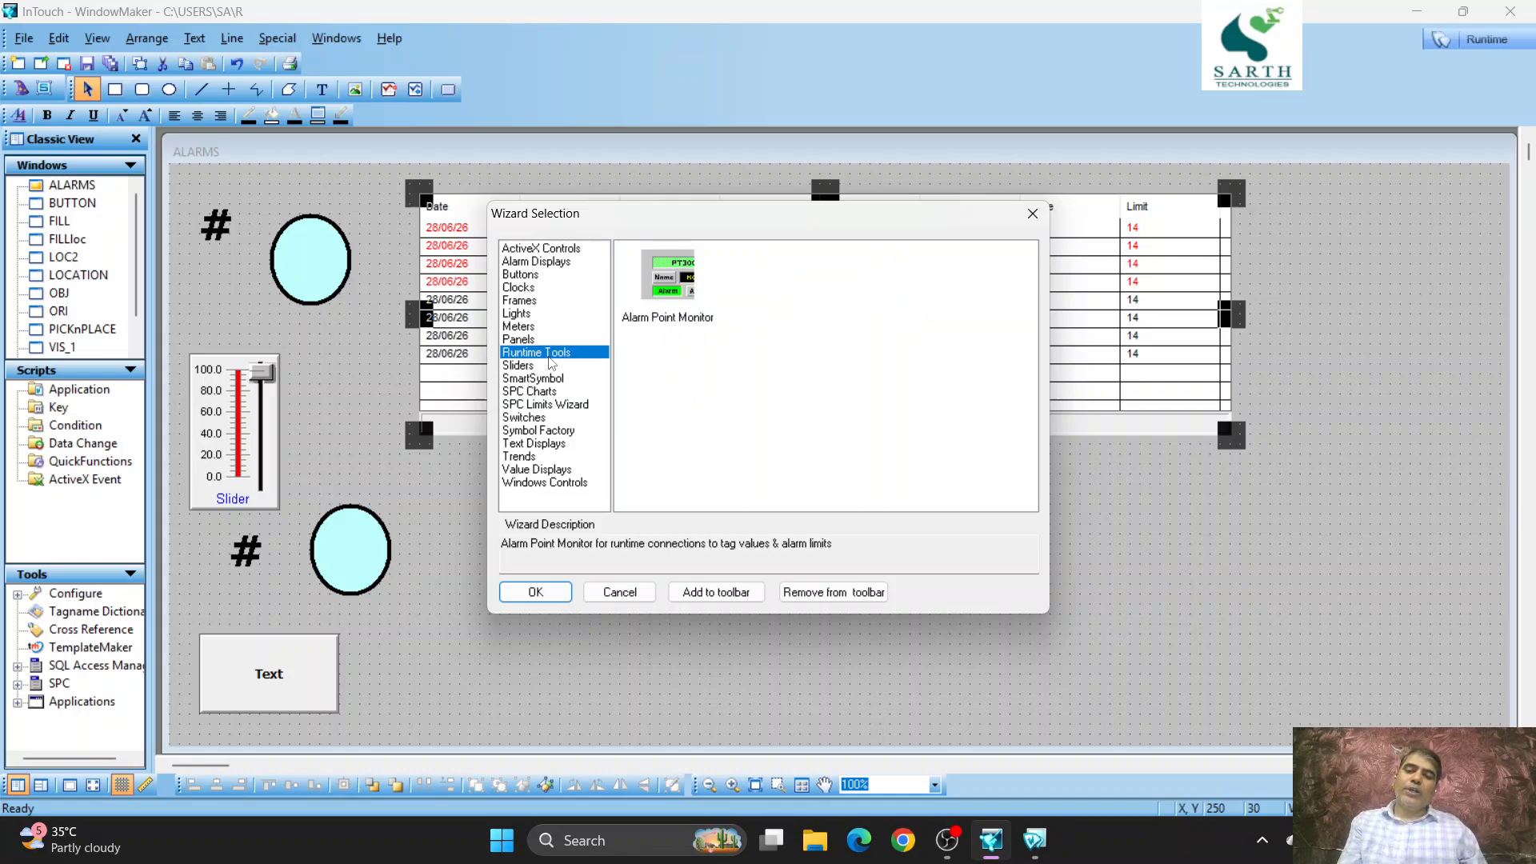
pyautogui.doubleClick(679, 301)
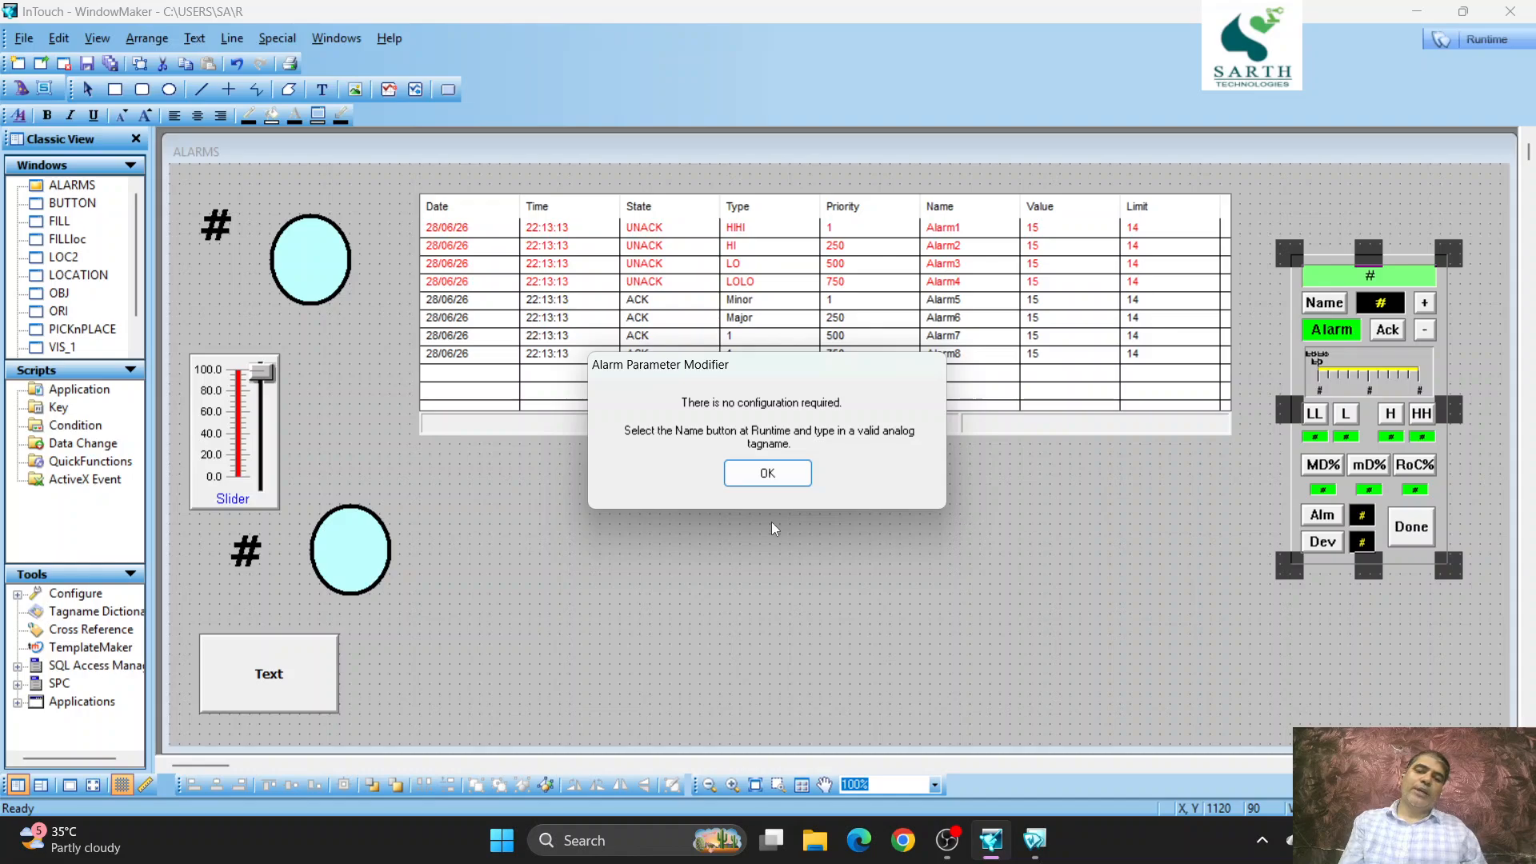
pyautogui.click(768, 473)
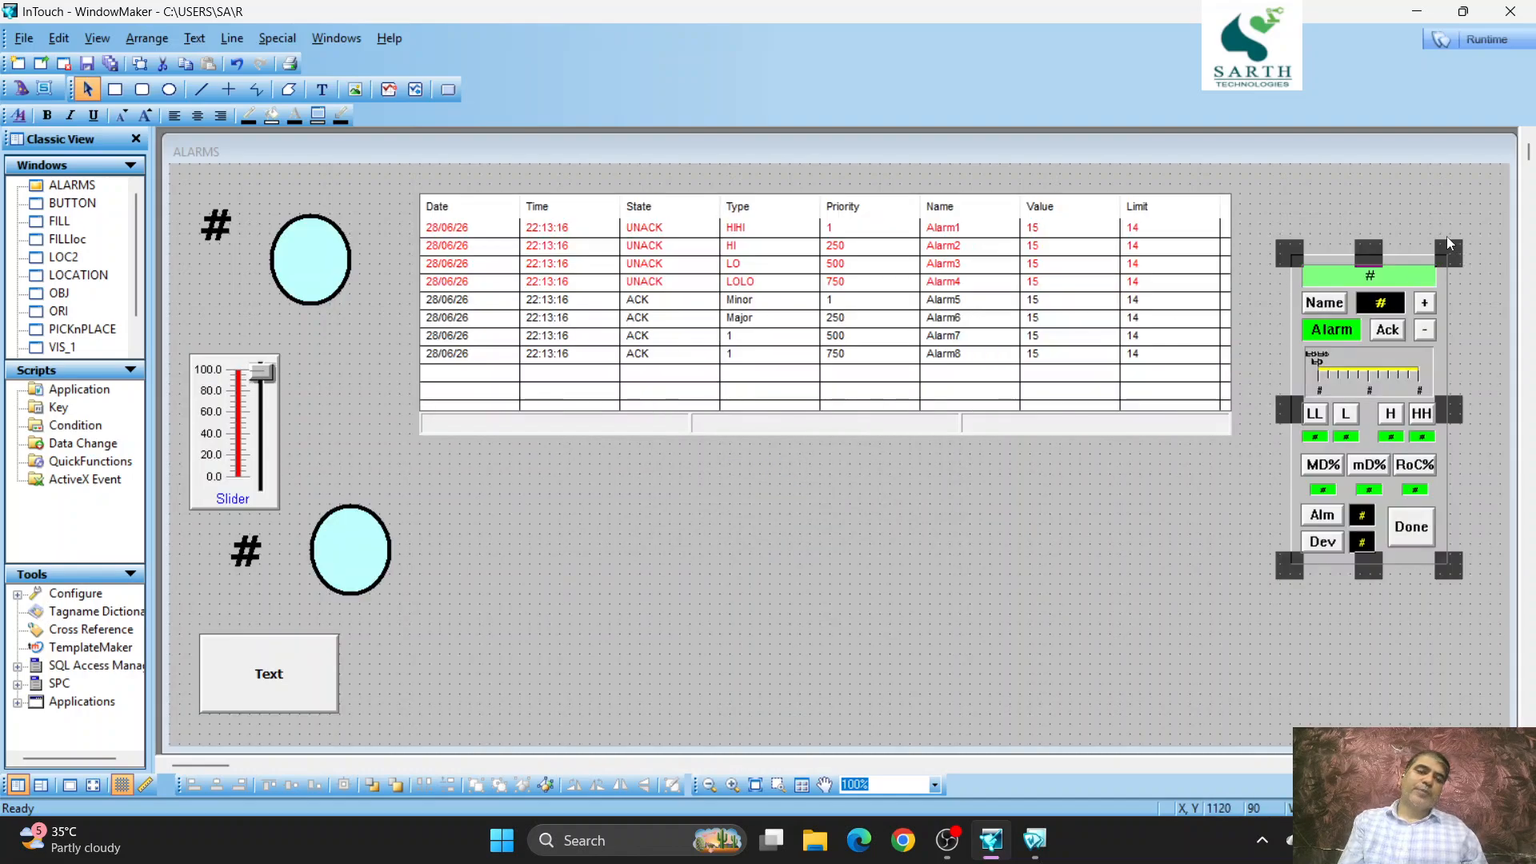
# - Enlarge the Alarm Point Monitor to nearly the full window height, shifting the alarm display slightly left to make room
pyautogui.moveTo(1451, 252); pyautogui.dragTo(1491, 174)
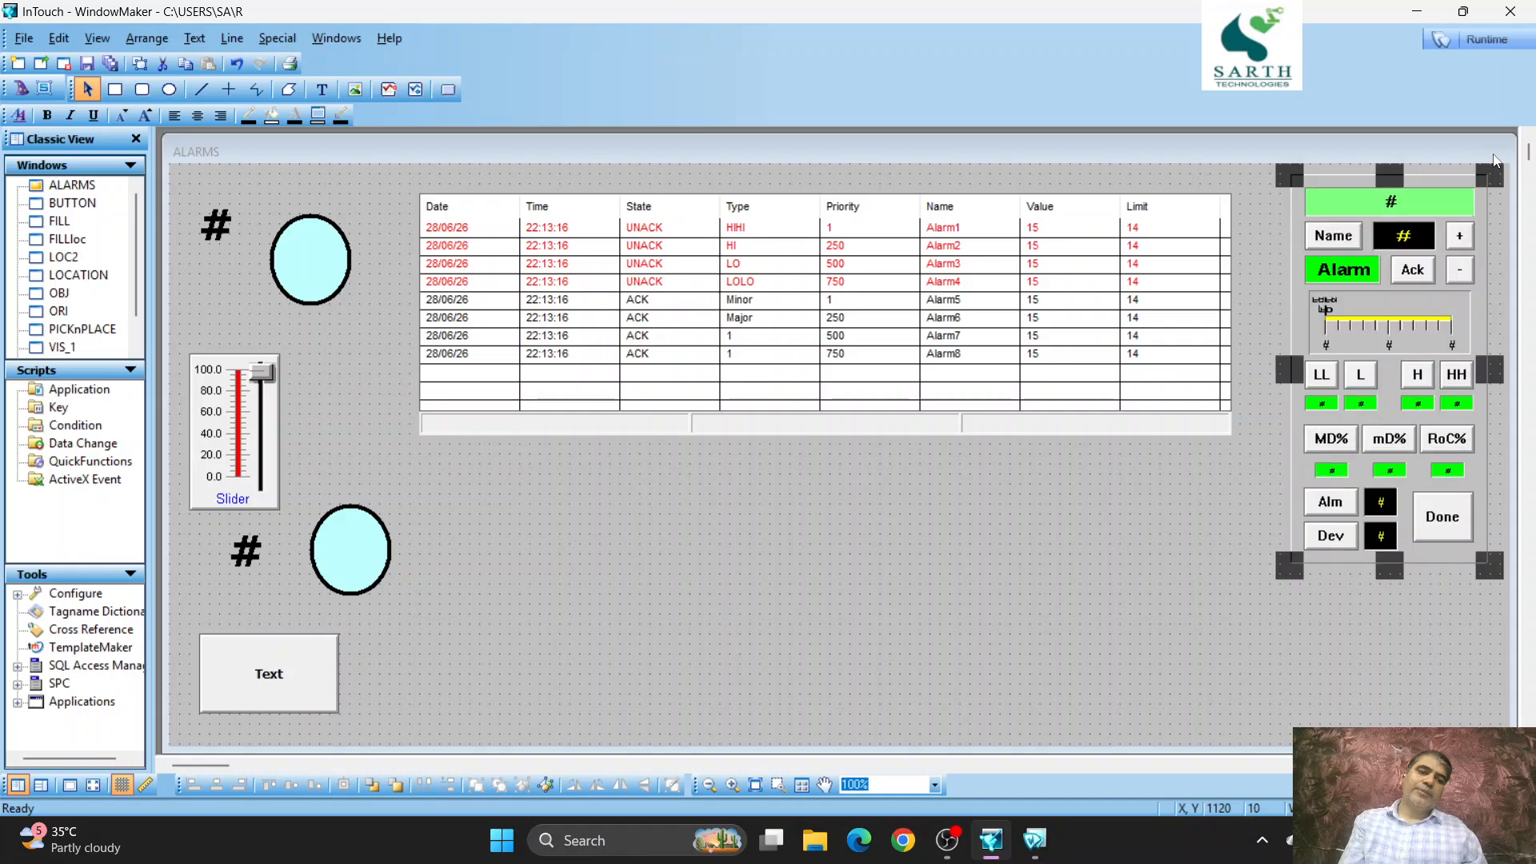
pyautogui.moveTo(1190, 307); pyautogui.dragTo(1150, 316)
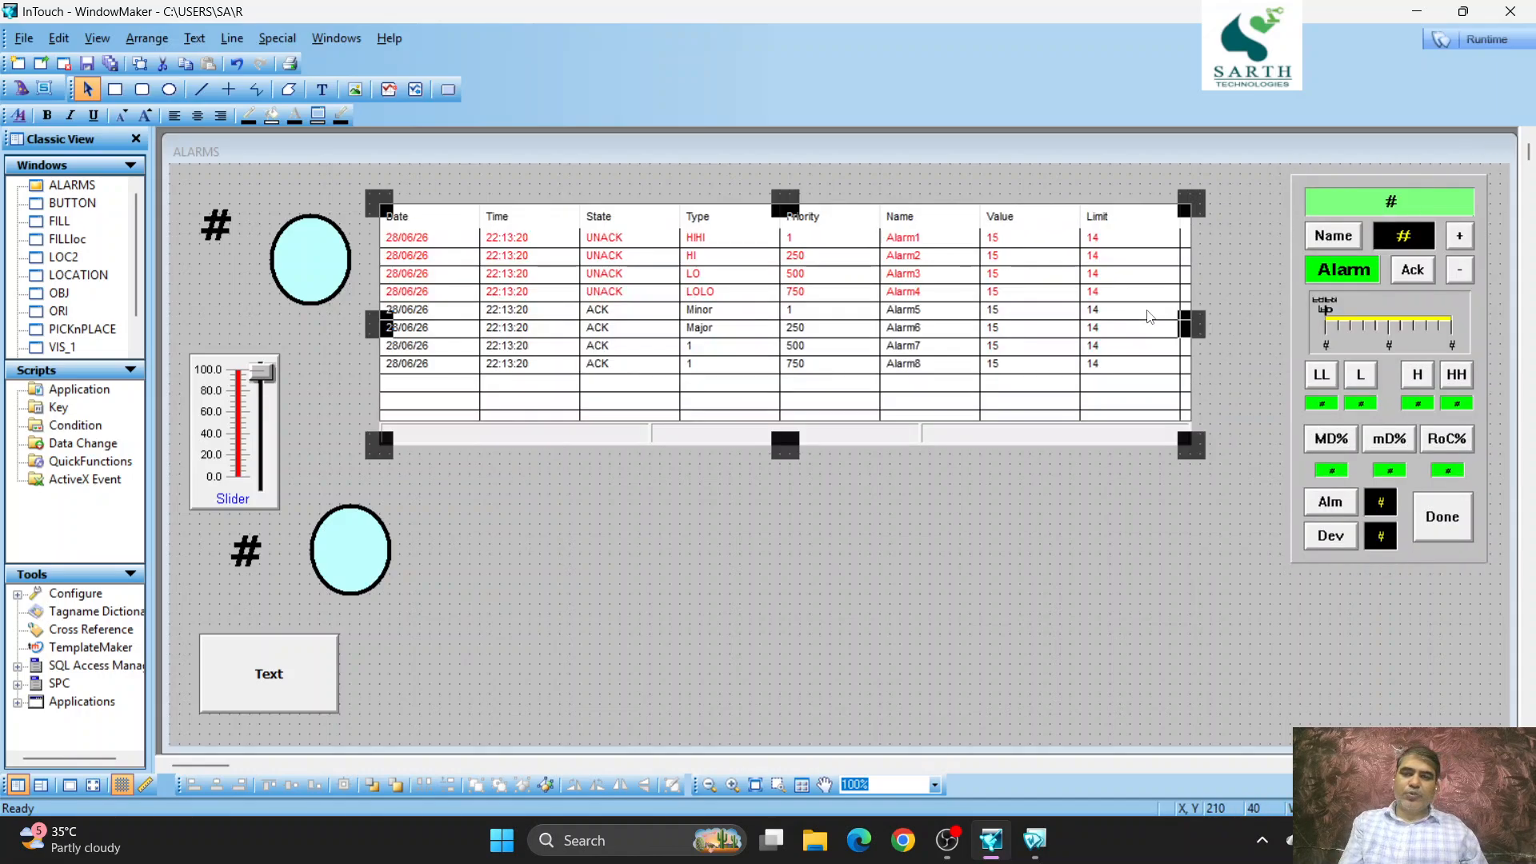
pyautogui.click(1379, 448)
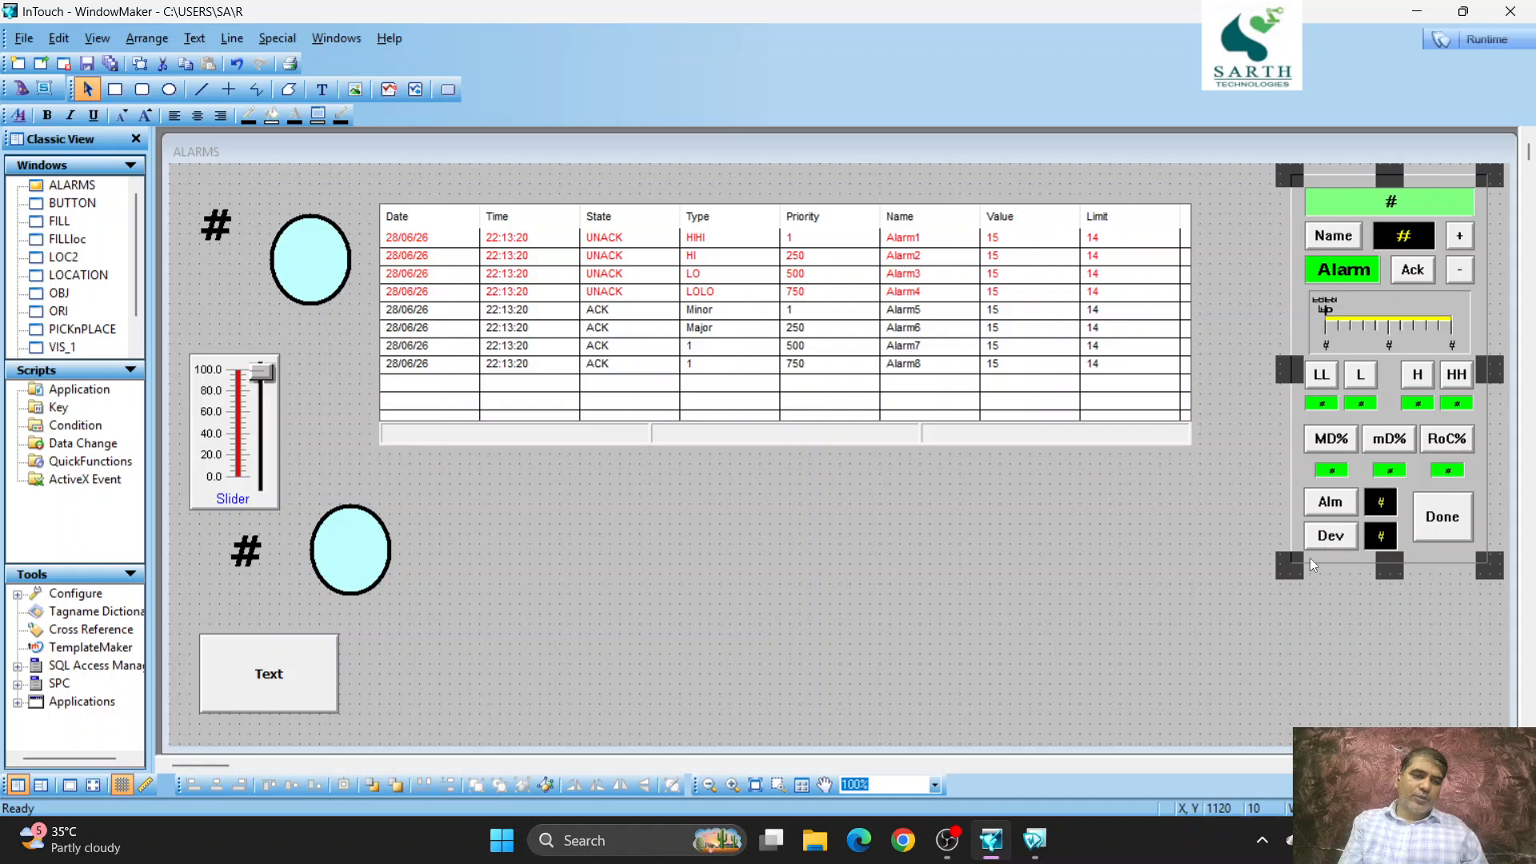
pyautogui.moveTo(1293, 565); pyautogui.dragTo(1223, 602)
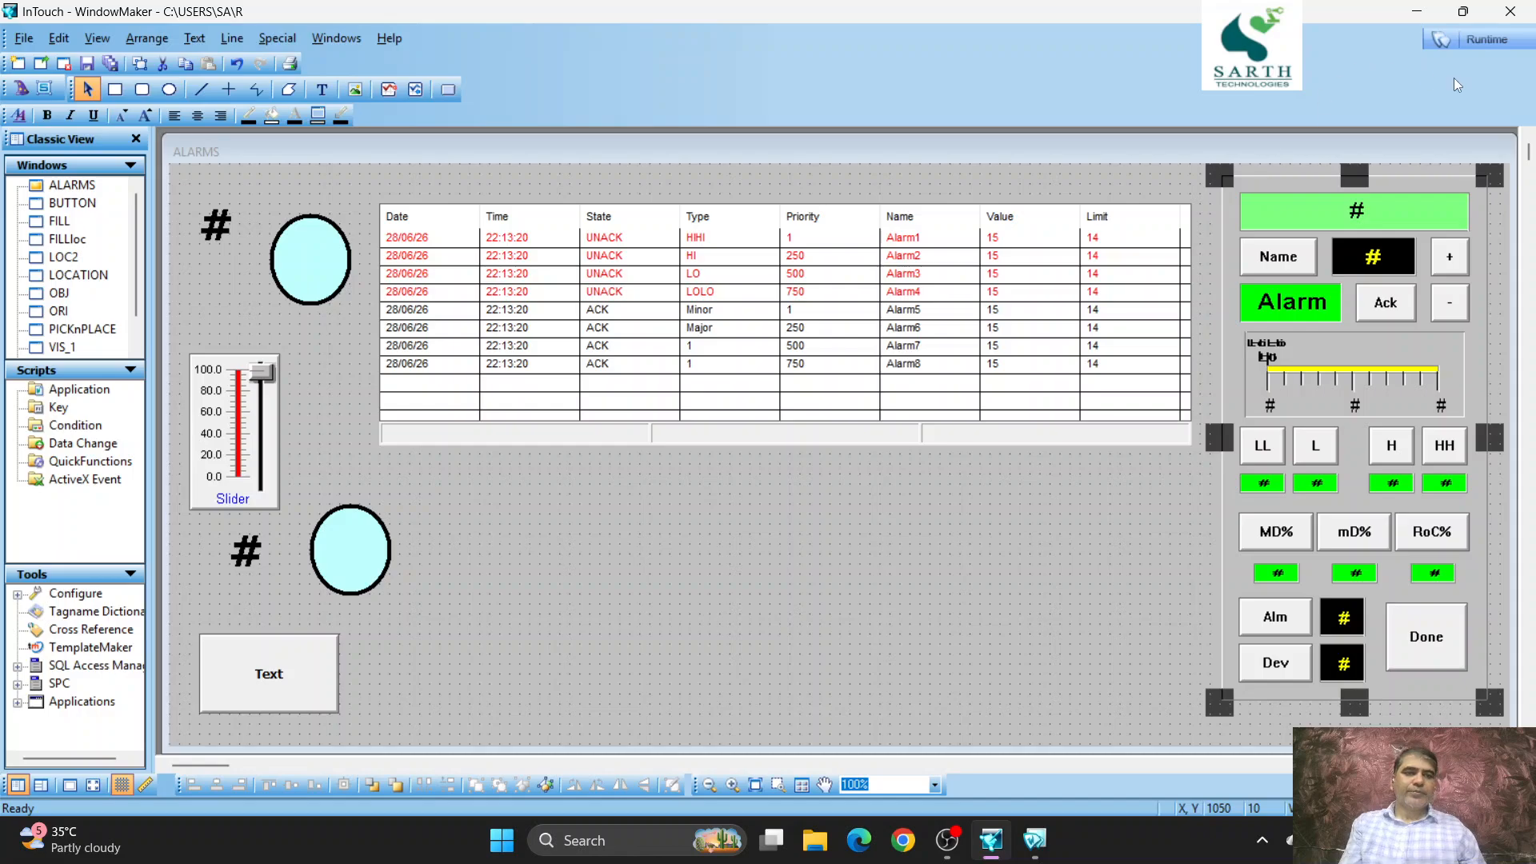
# - Switch to runtime and assign tag A to the Alarm Point Monitor
pyautogui.click(1496, 41)
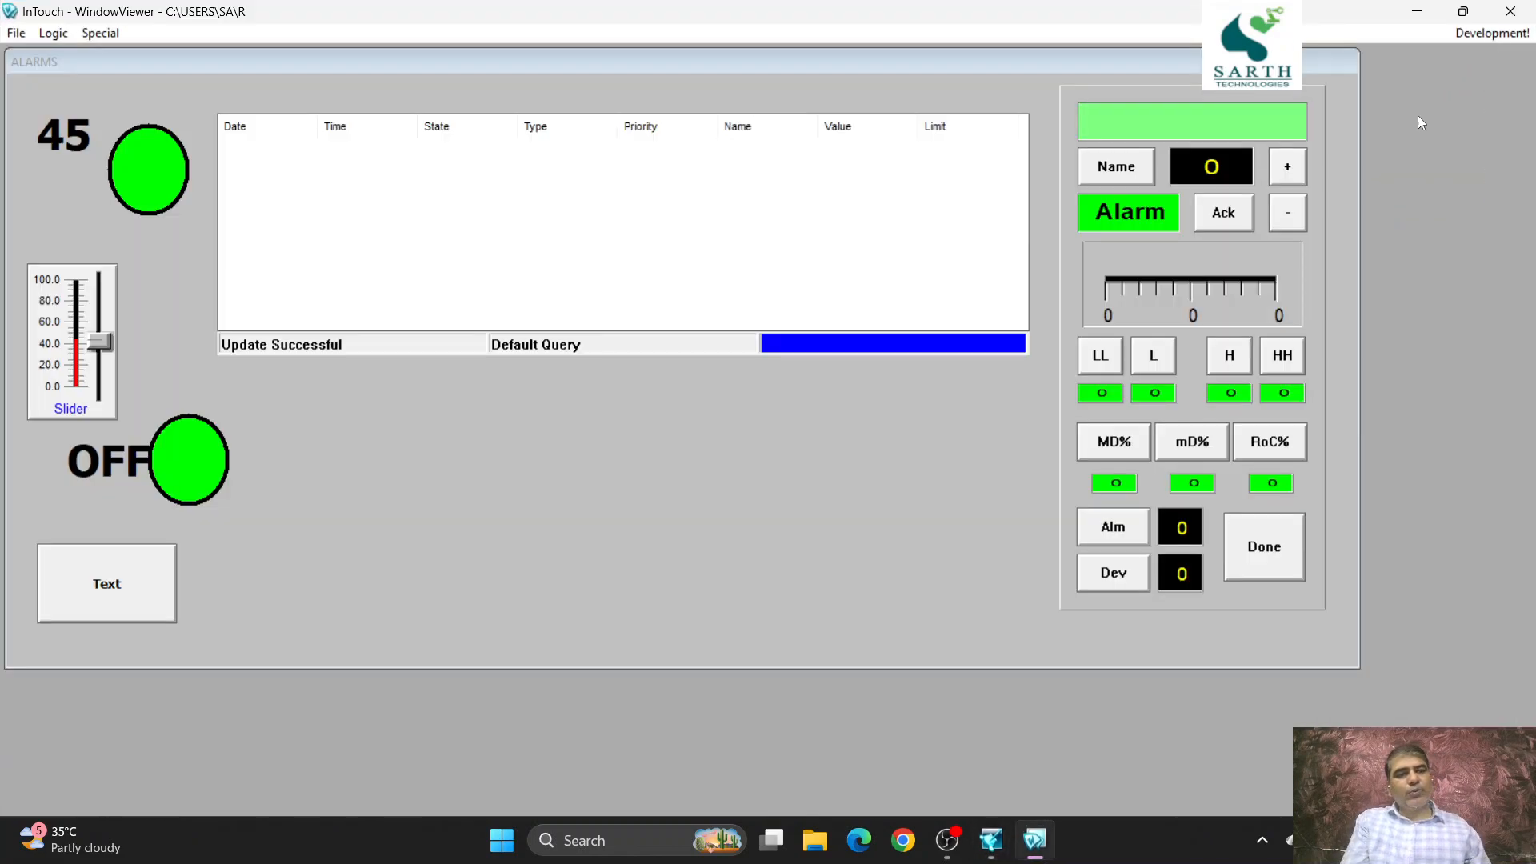
pyautogui.click(1095, 170)
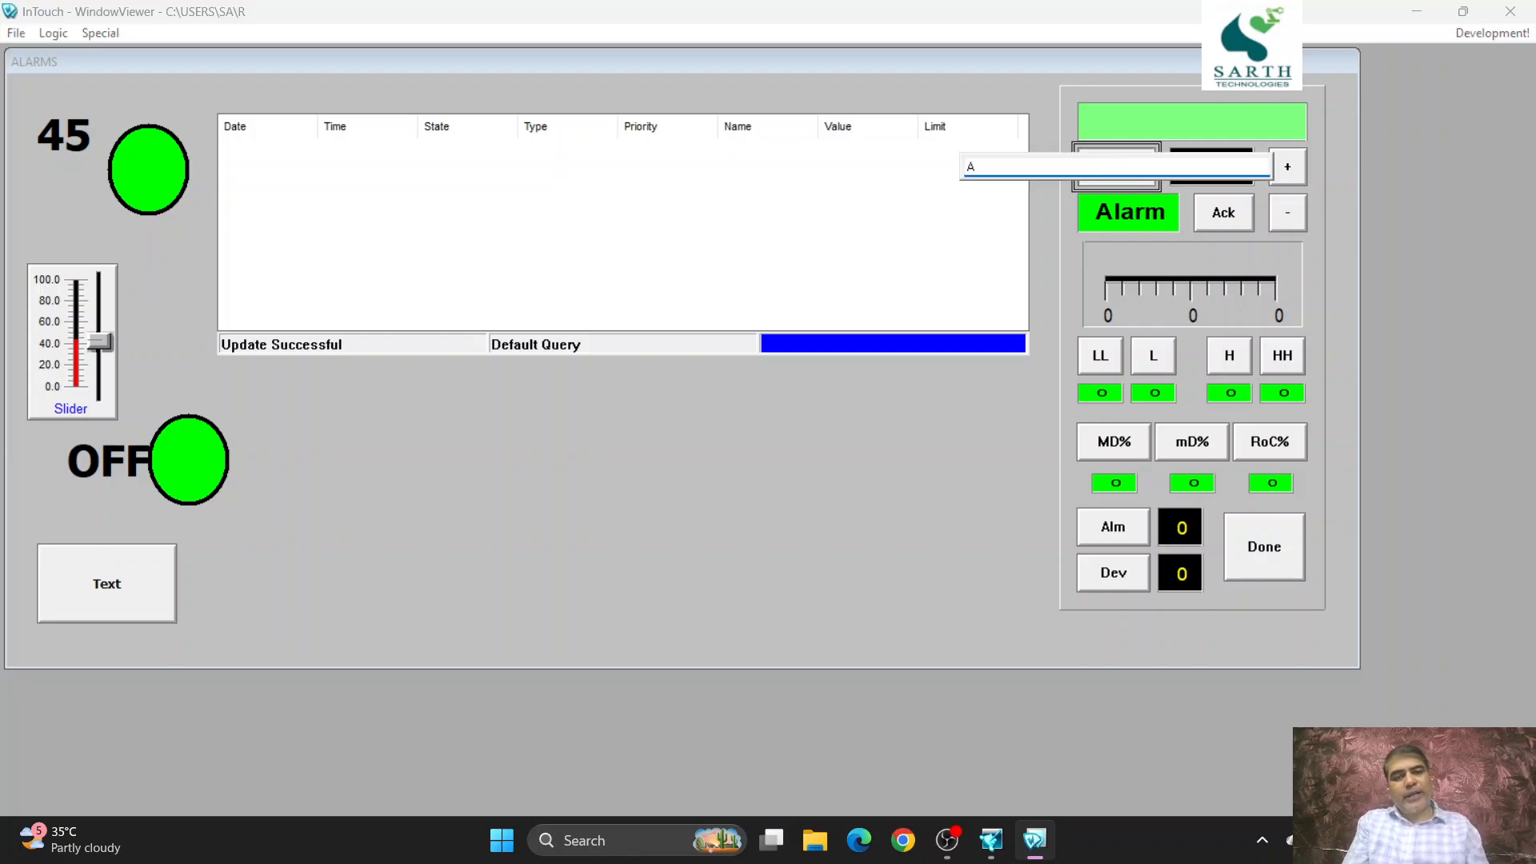
pyautogui.write('A')
pyautogui.press('Return')
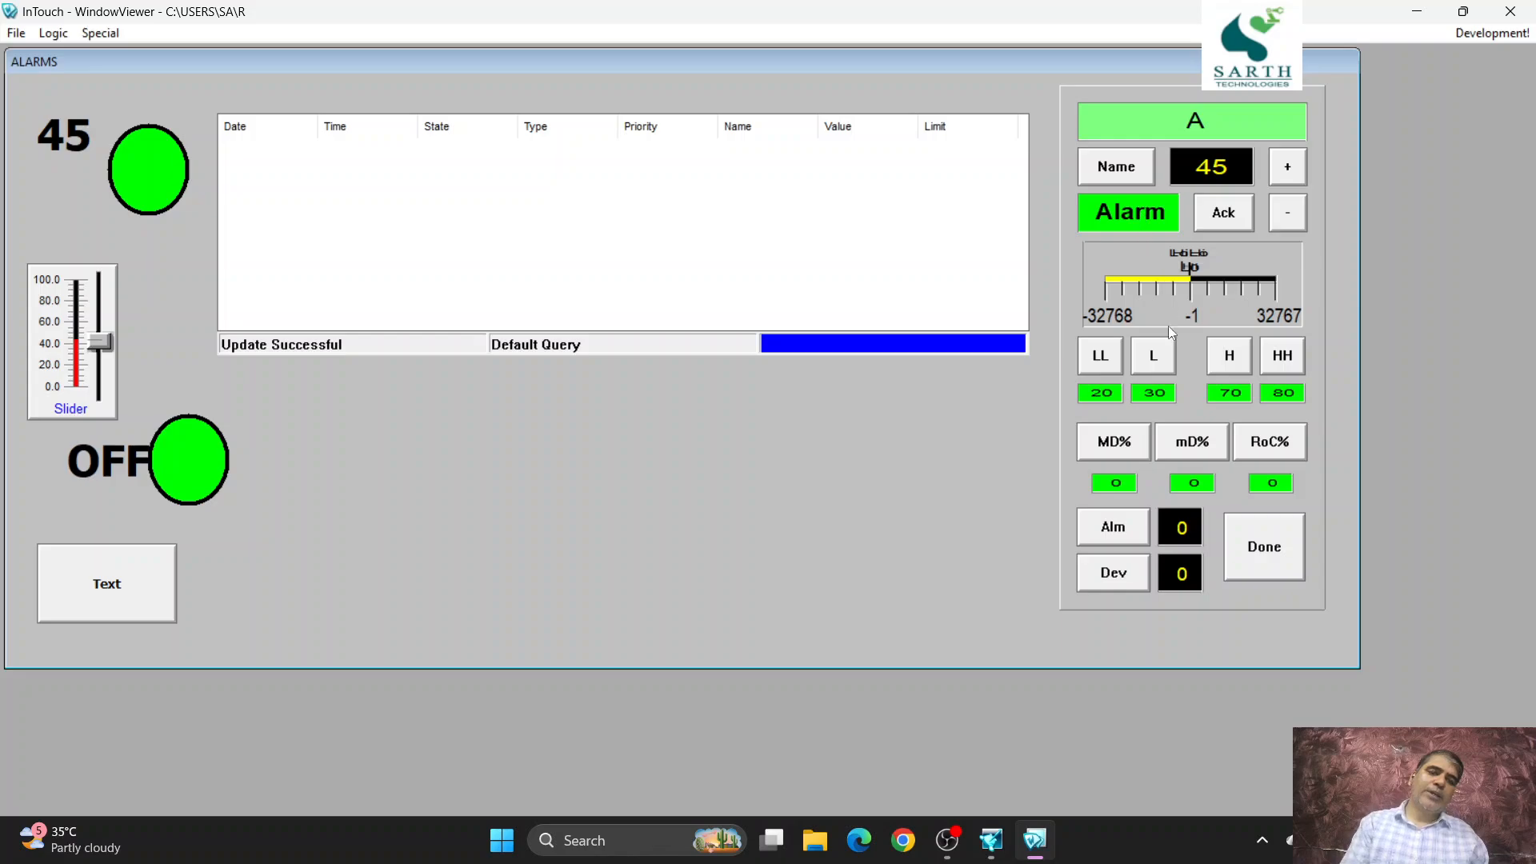
pyautogui.click(1157, 361)
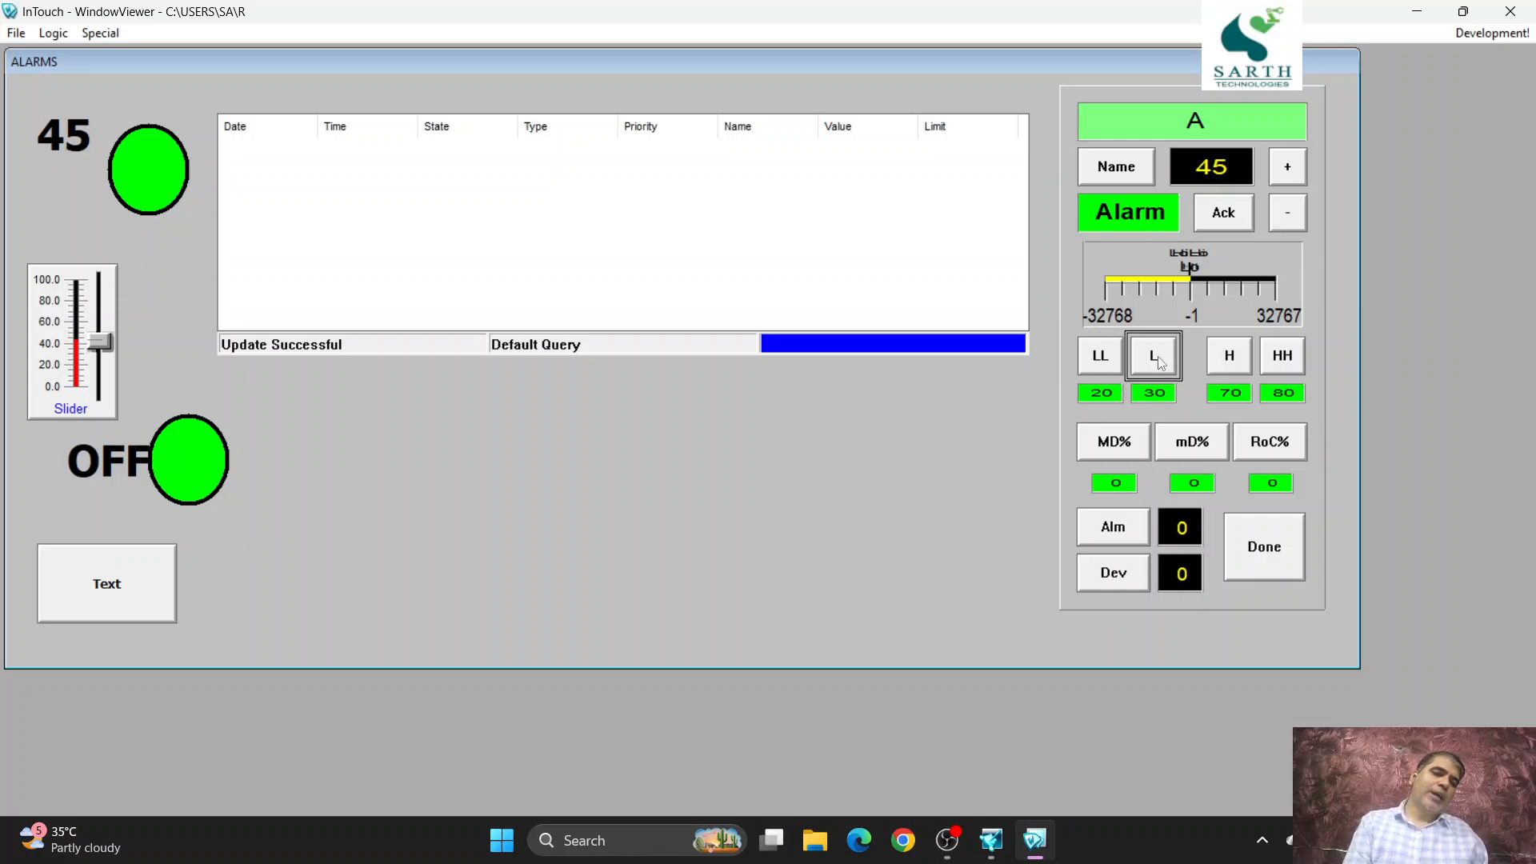
pyautogui.click(1087, 358)
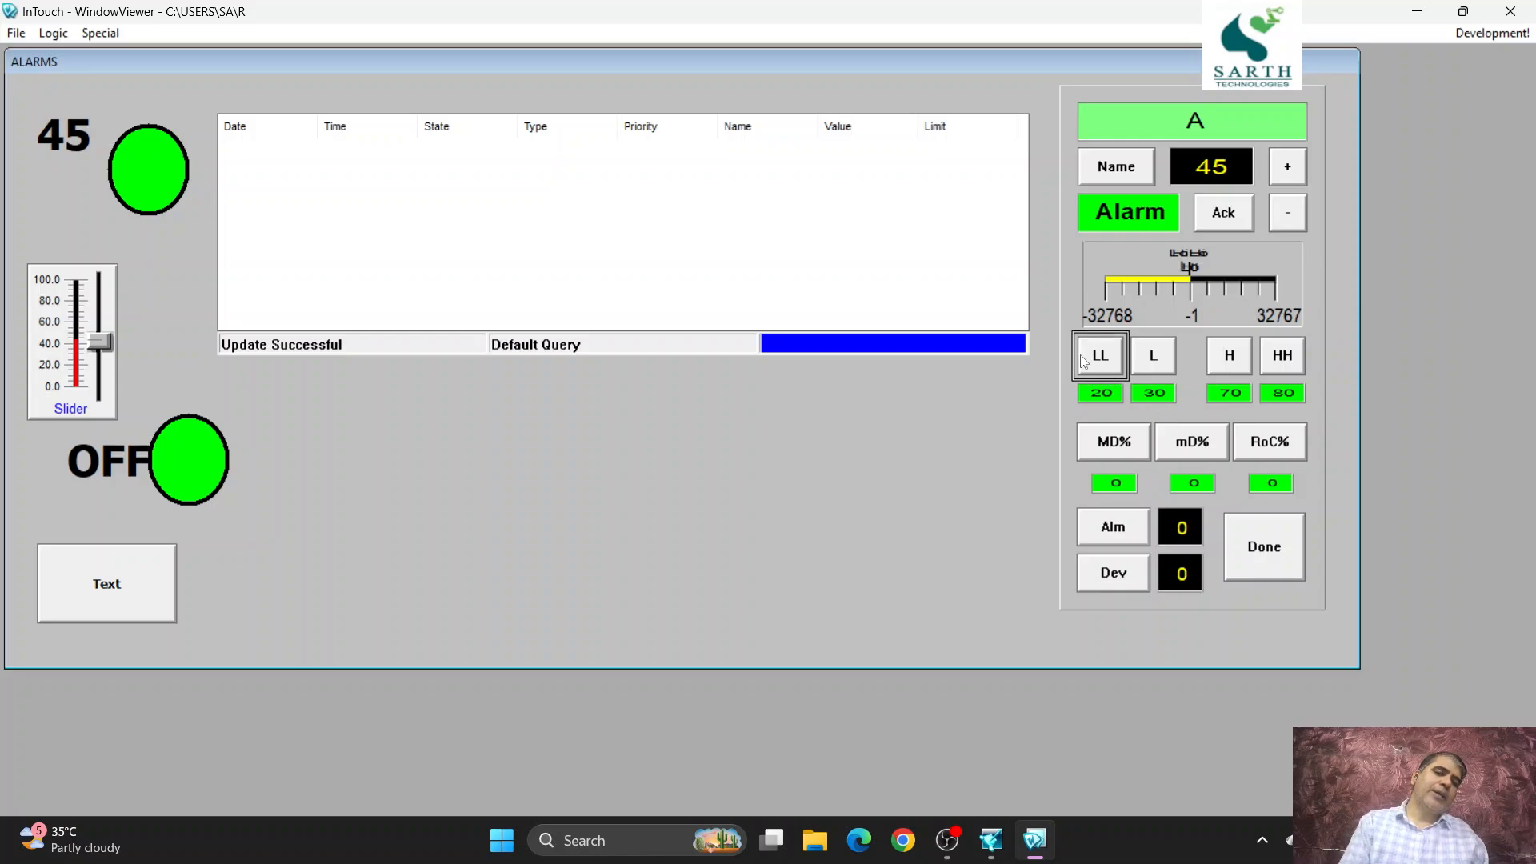
pyautogui.click(1229, 365)
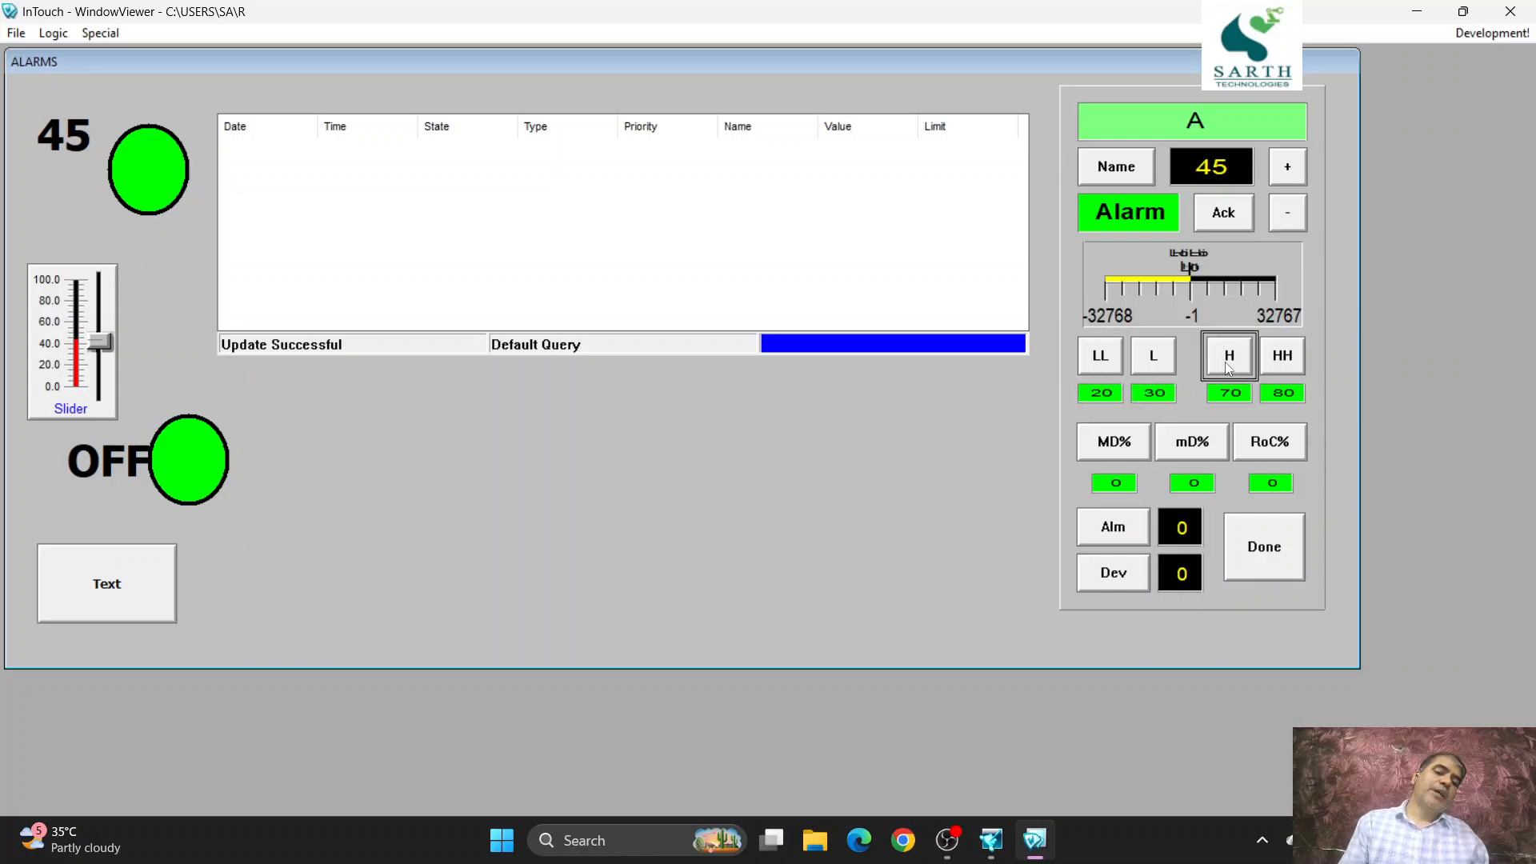
pyautogui.click(1289, 438)
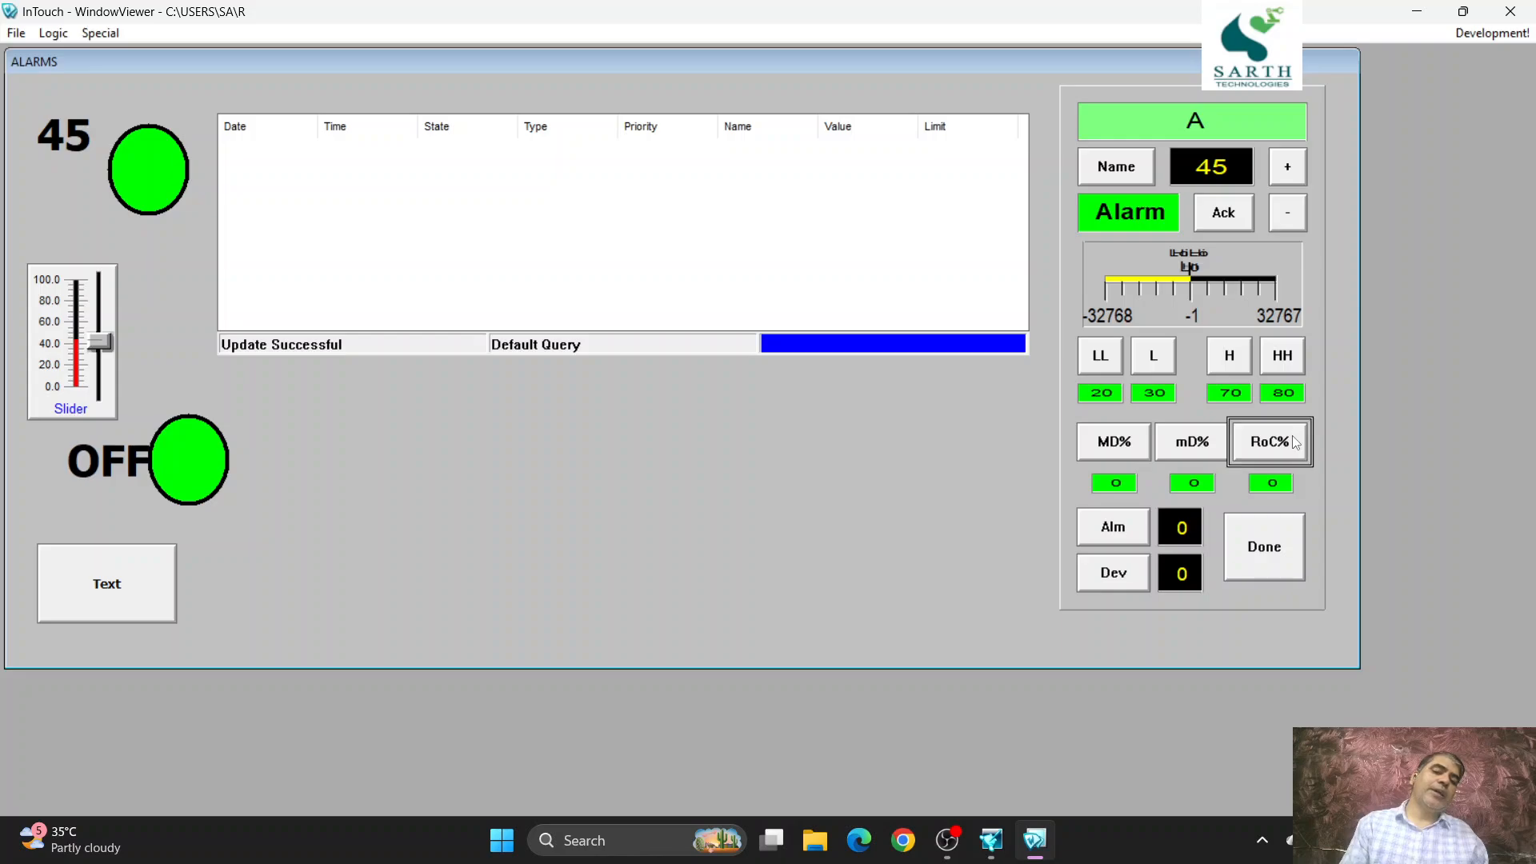
pyautogui.click(1282, 359)
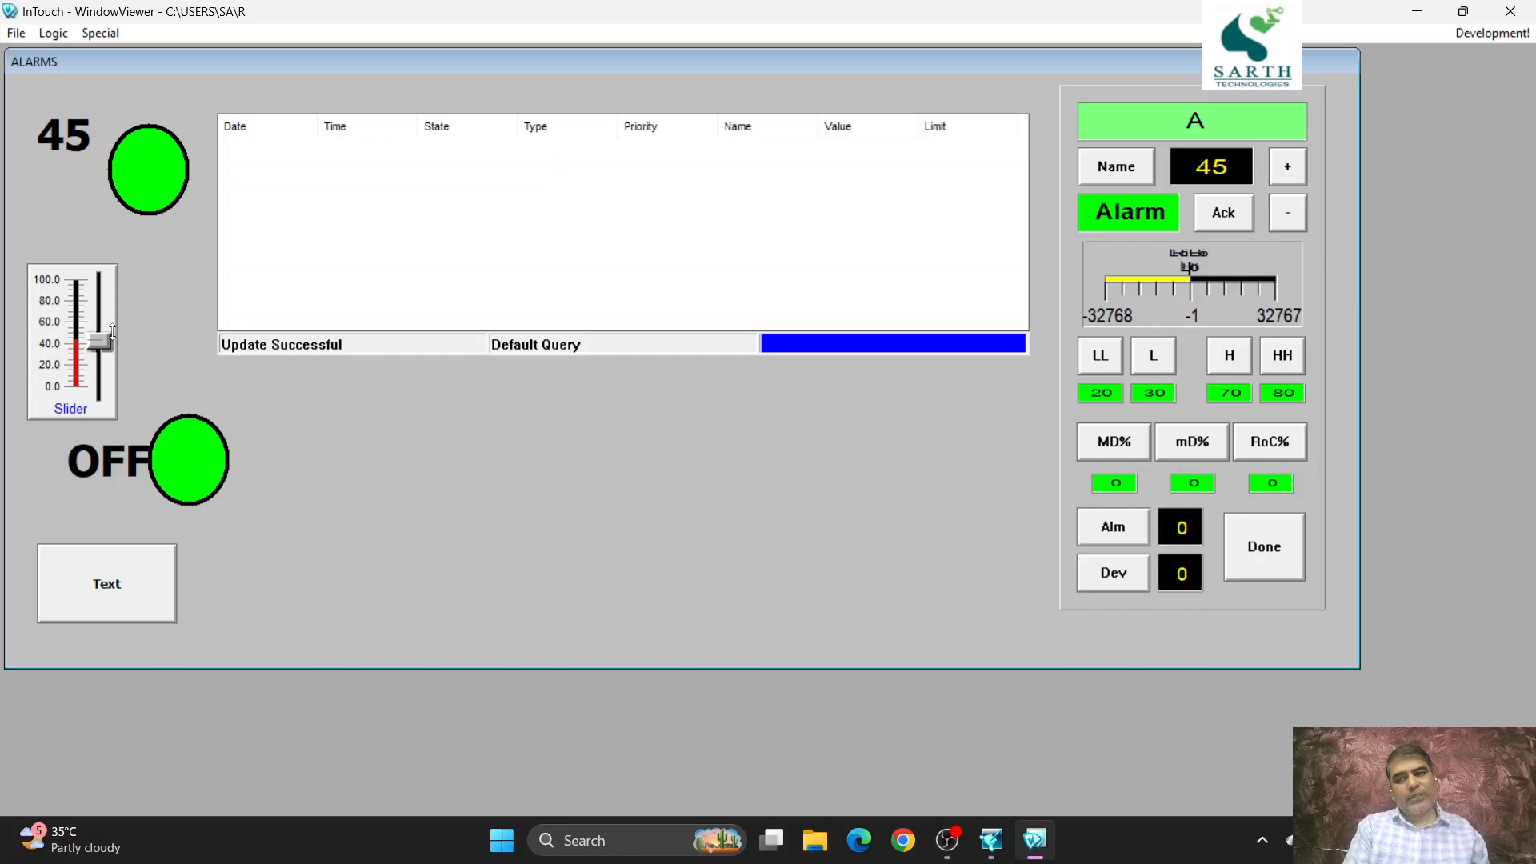
# - Raise tag A with the slider to about 74 to trigger its high alarm, and acknowledge it from the Alarm Point Monitor
pyautogui.moveTo(112, 331); pyautogui.dragTo(114, 310)
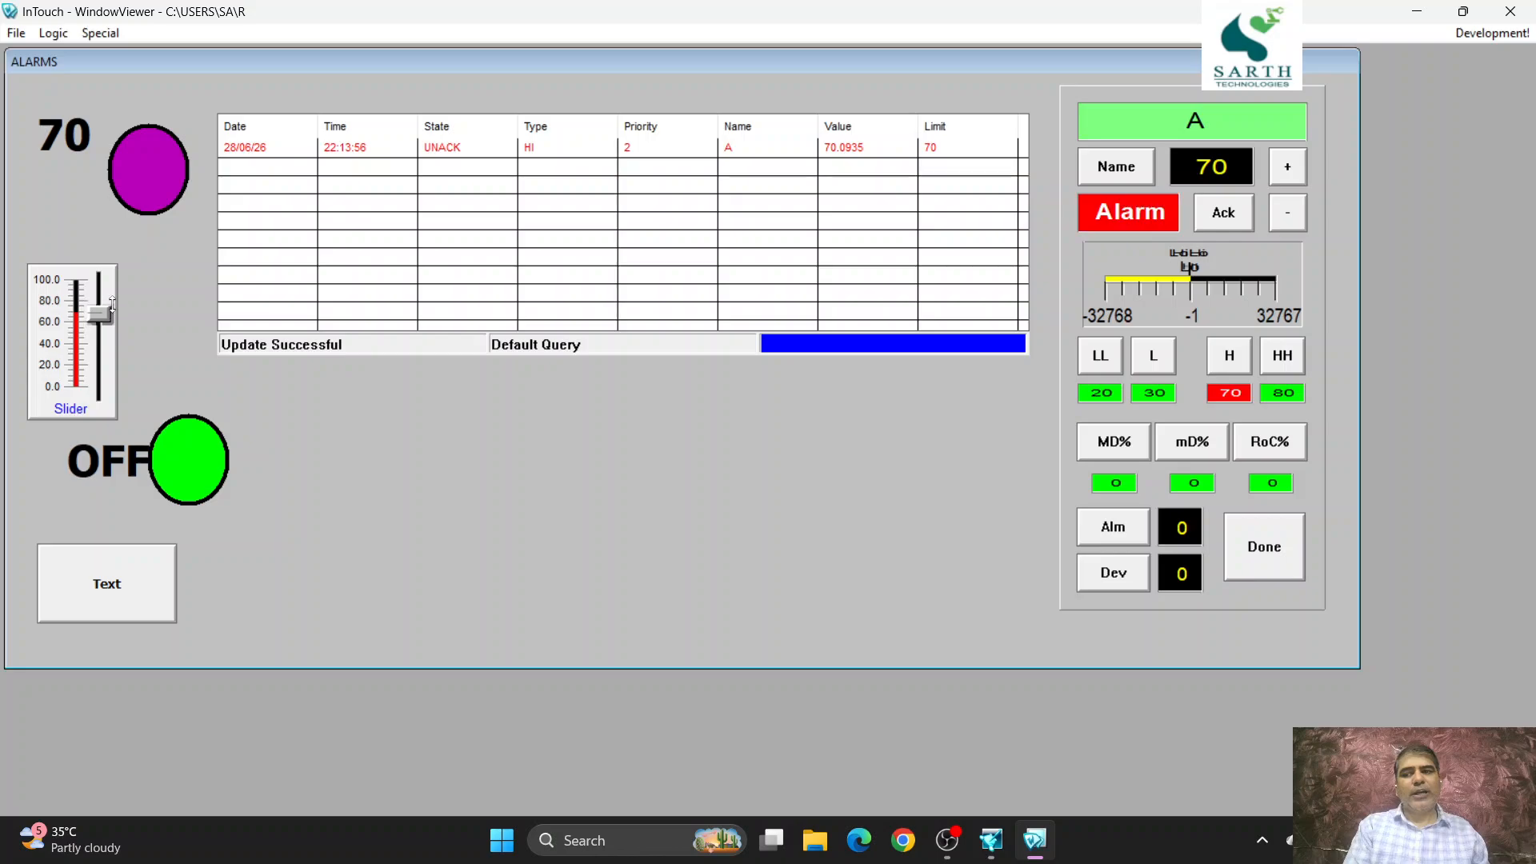
pyautogui.moveTo(112, 305); pyautogui.dragTo(112, 301)
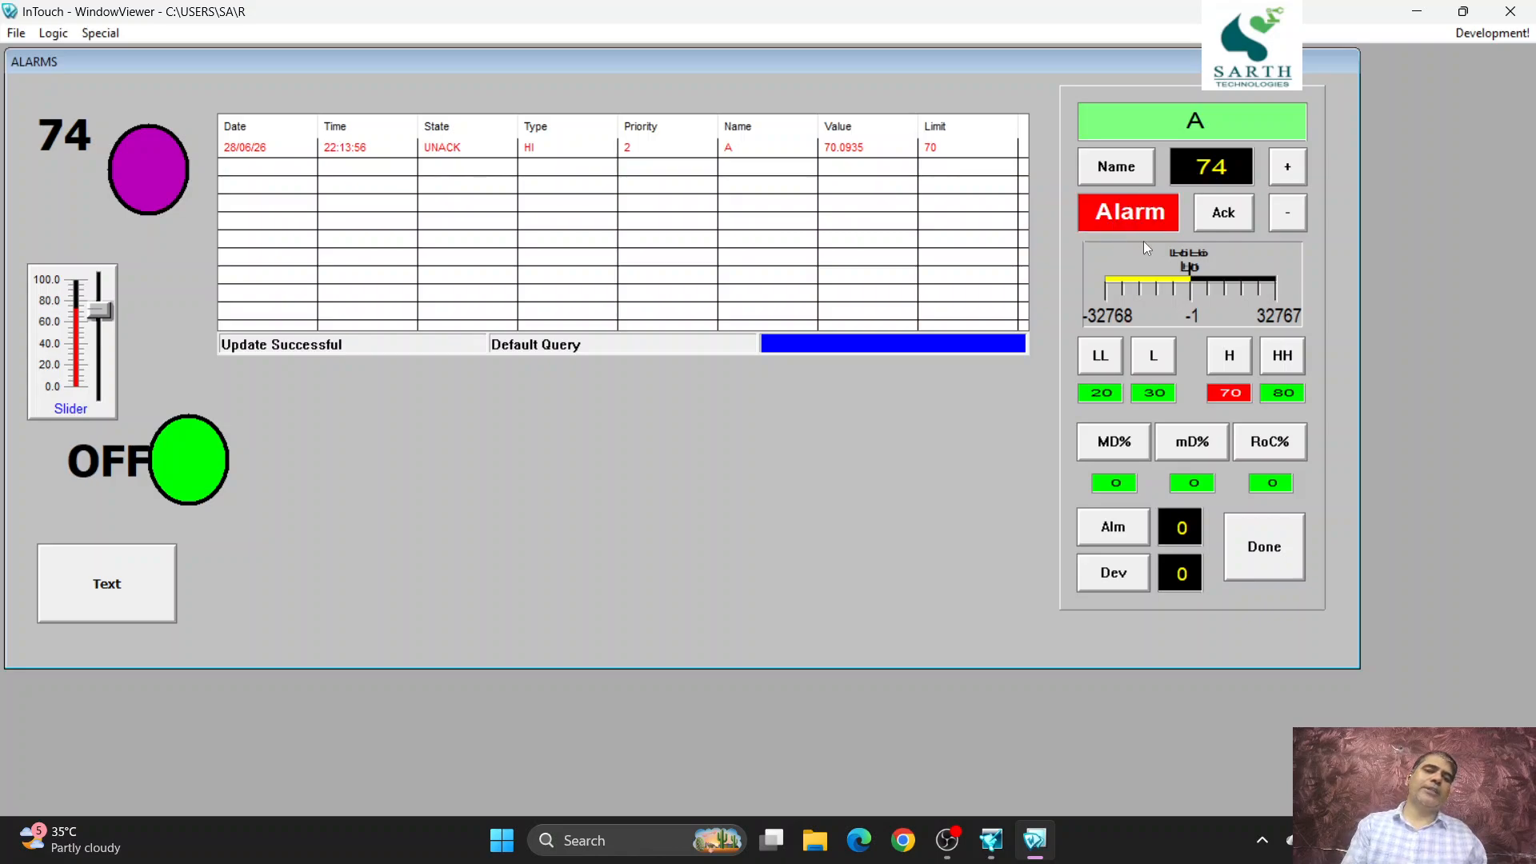
pyautogui.click(1224, 213)
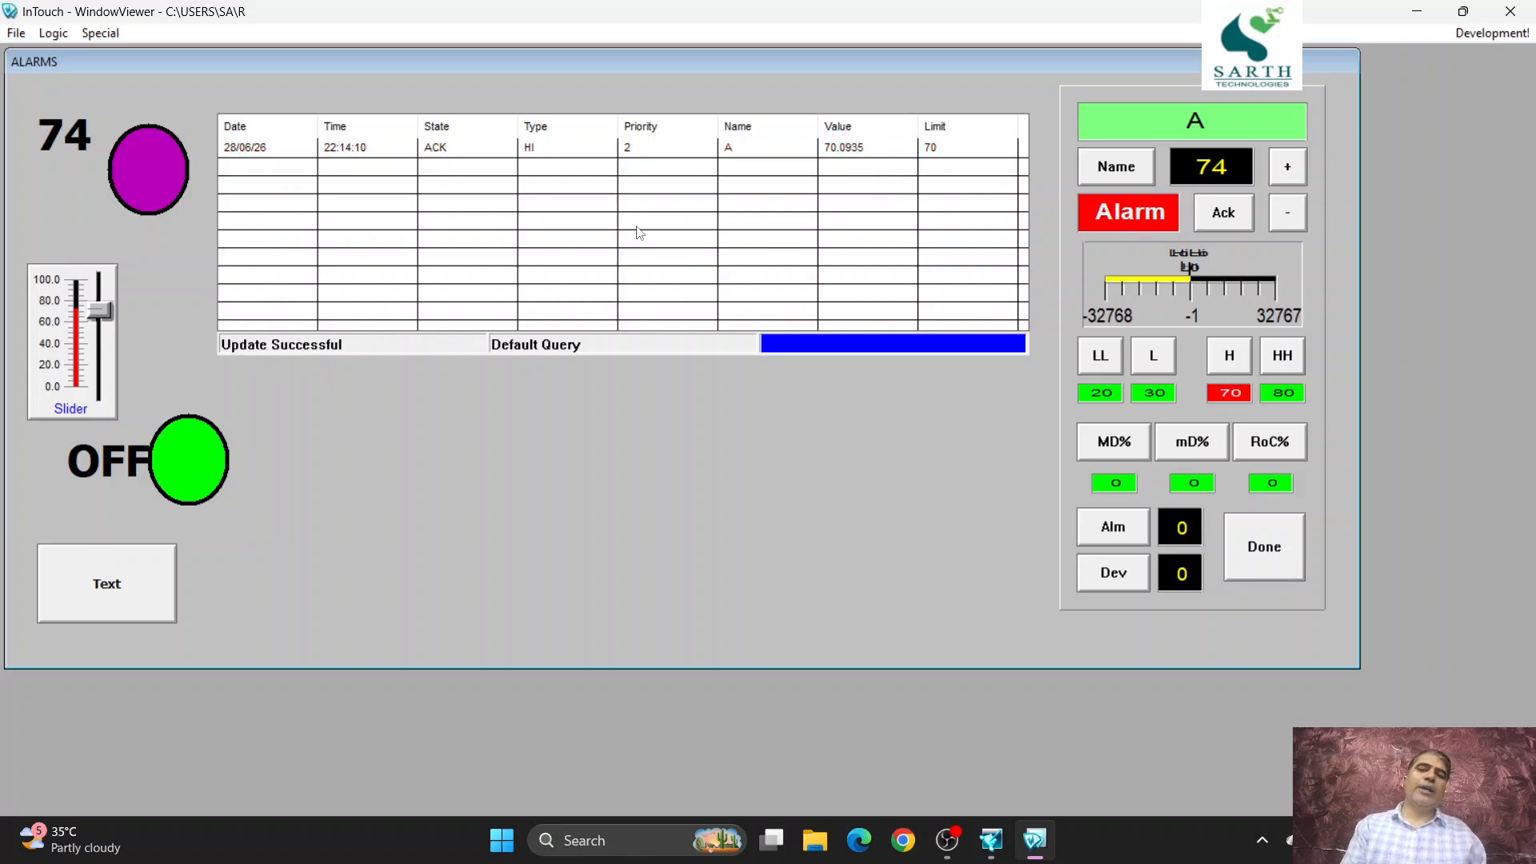
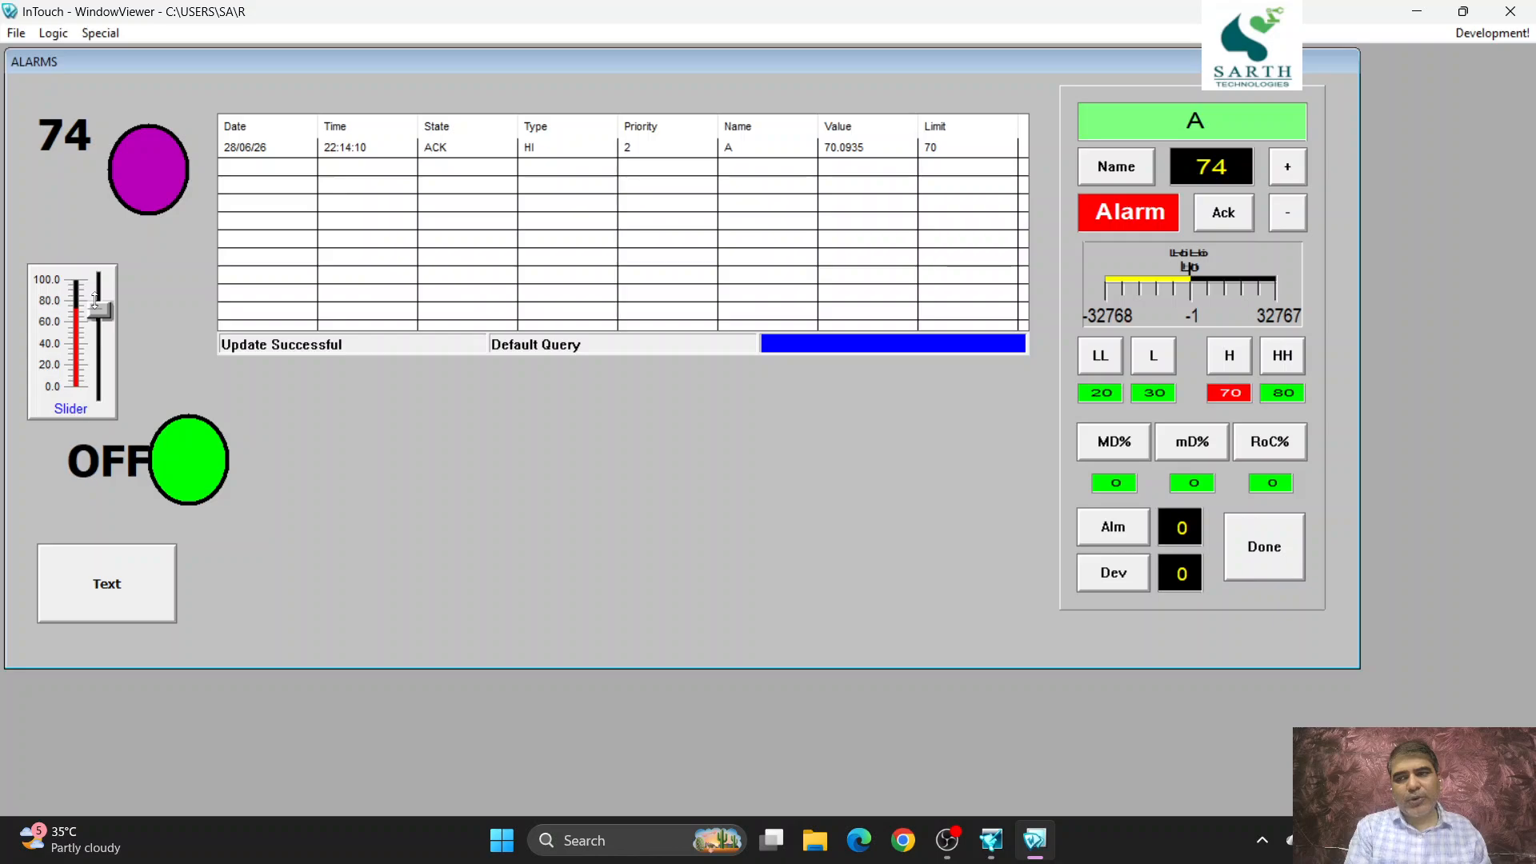
# - Test tag A's alarm ranges by moving the slider to about 61, 100, 26, 37 and 78, and acknowledge the final high alarm
pyautogui.moveTo(96, 319); pyautogui.dragTo(95, 314)
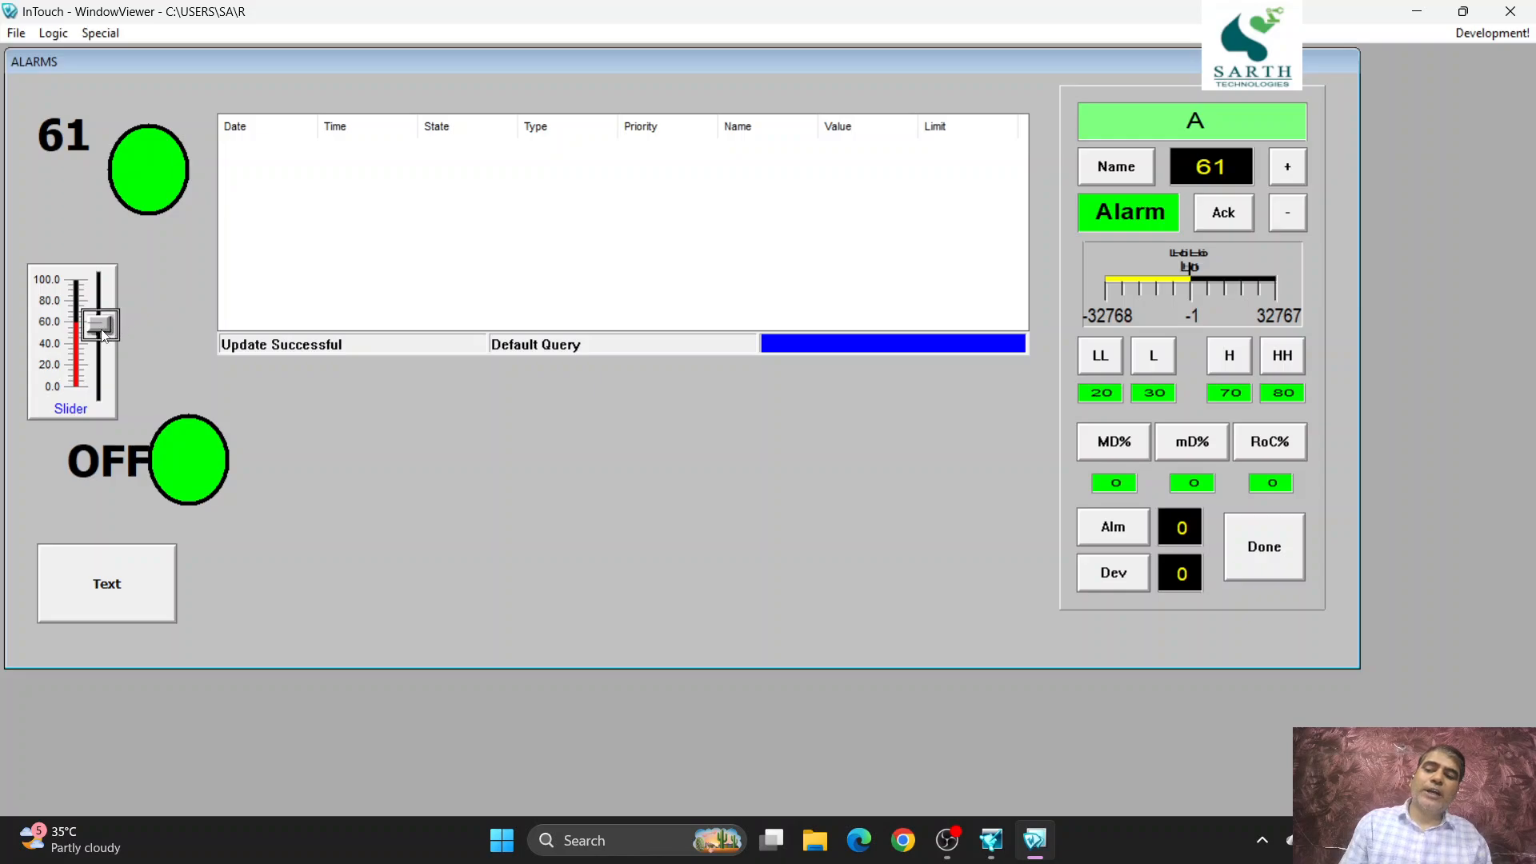
pyautogui.moveTo(100, 324); pyautogui.dragTo(100, 276)
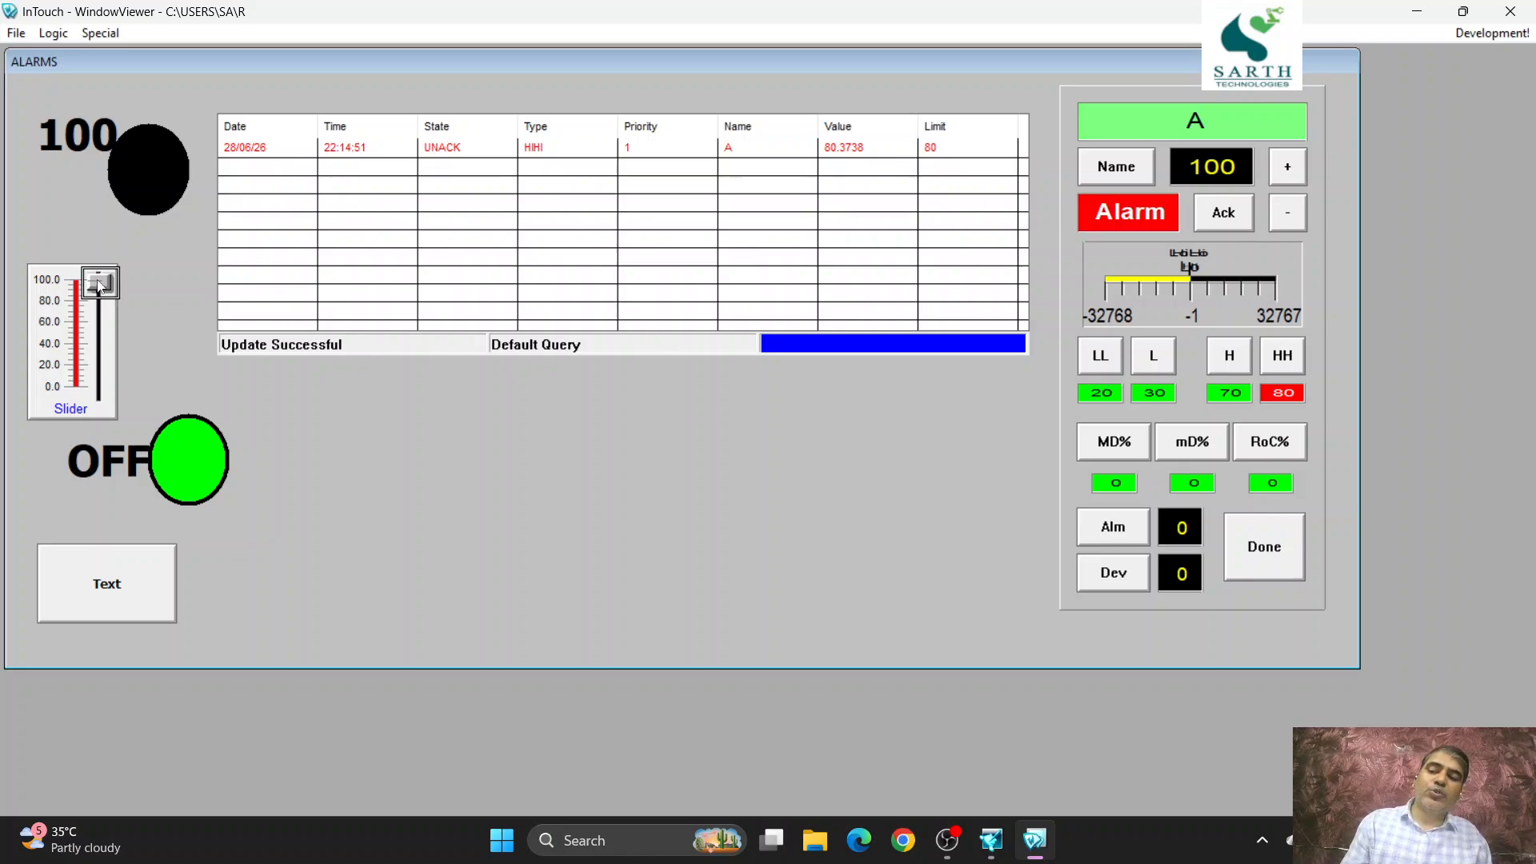
pyautogui.moveTo(100, 282); pyautogui.dragTo(99, 334)
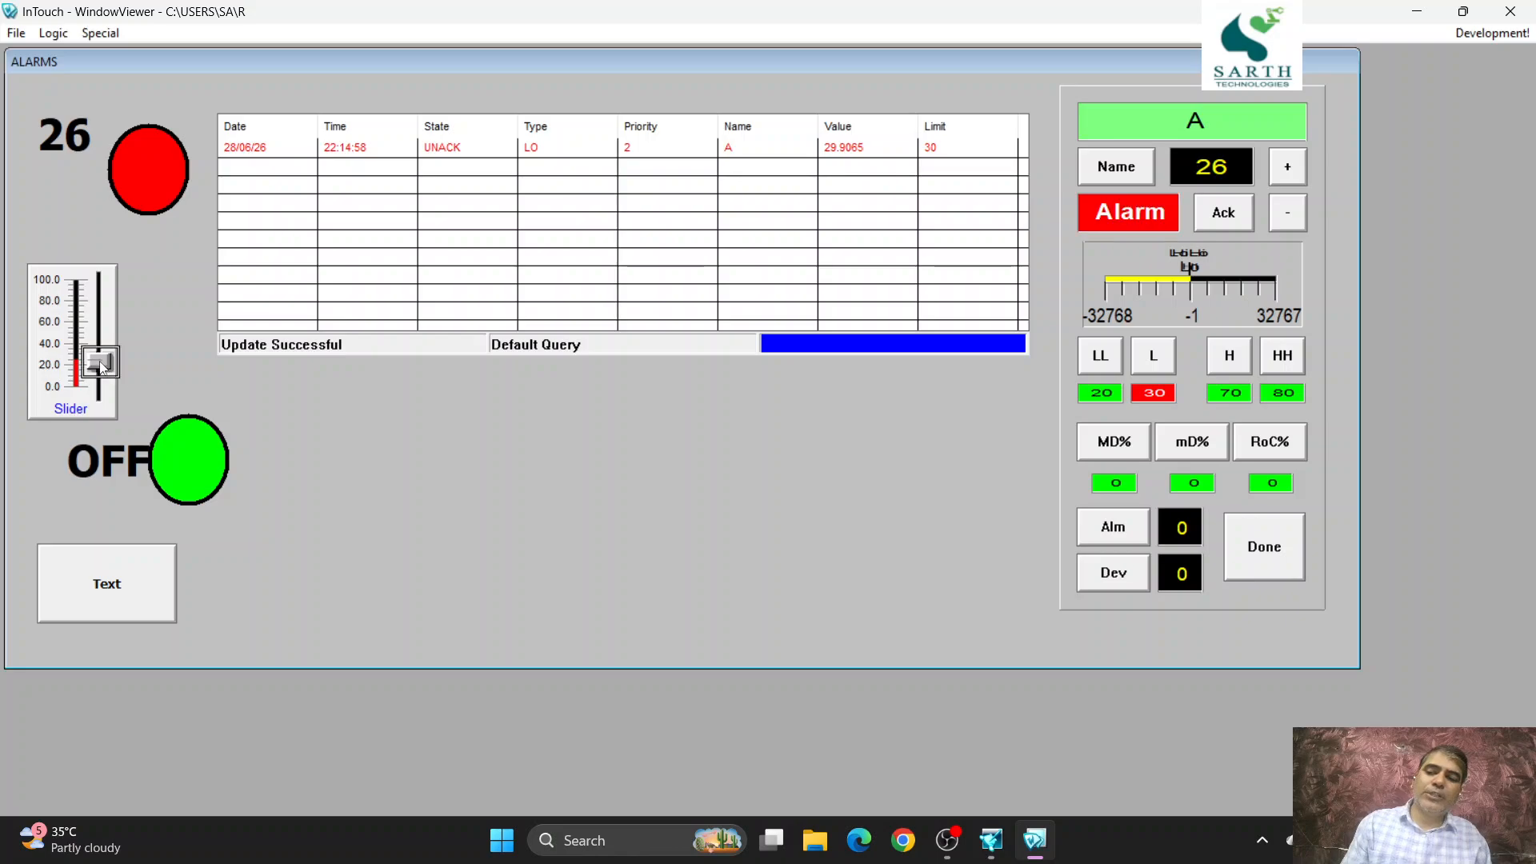
pyautogui.moveTo(100, 364)
pyautogui.mouseDown()
pyautogui.moveTo(109, 411)
pyautogui.moveTo(110, 339)
pyautogui.mouseUp()
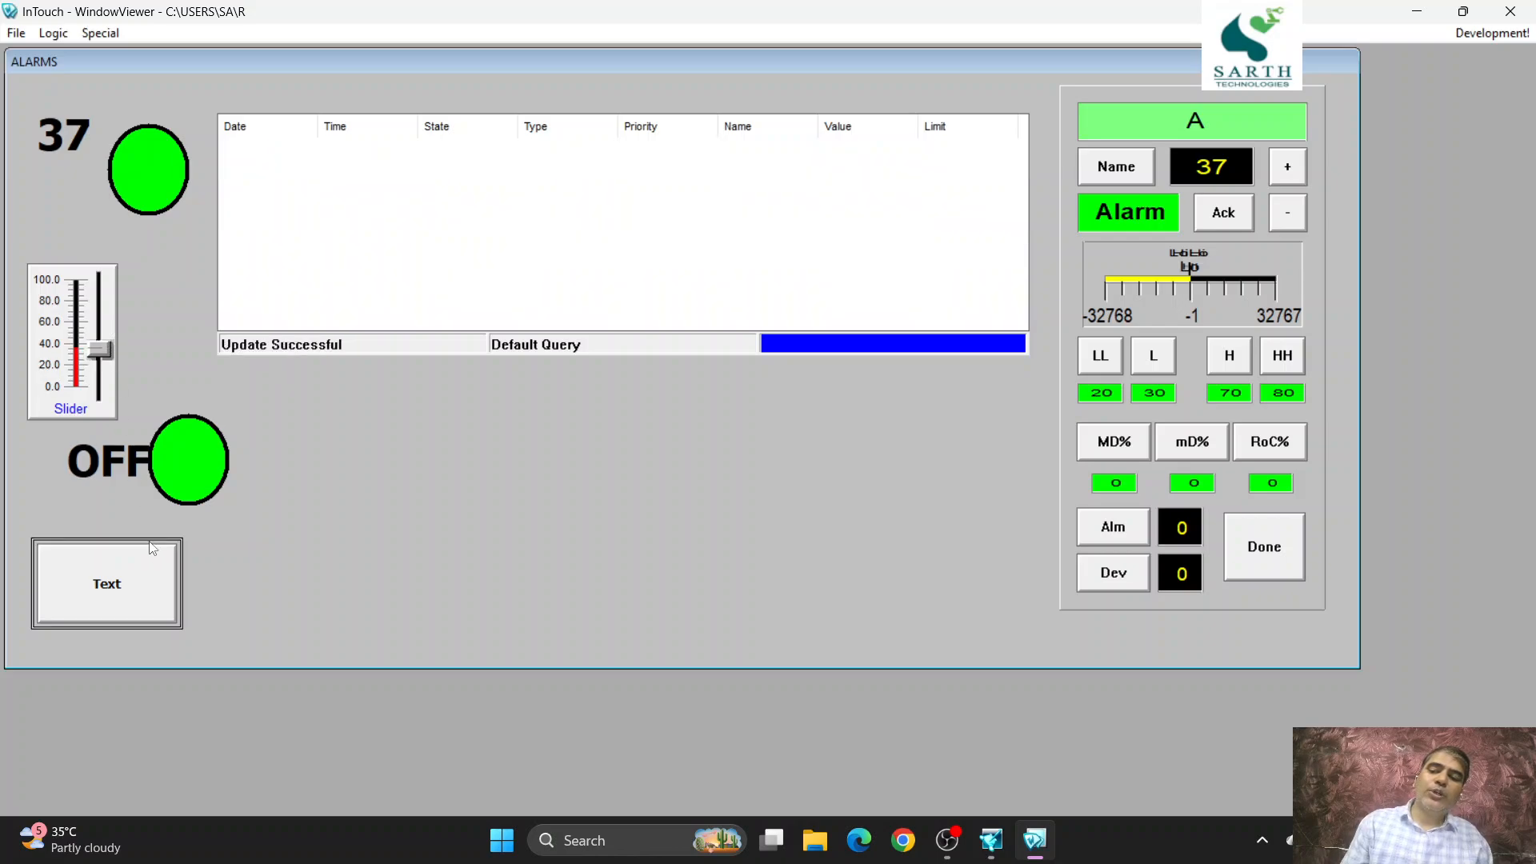
pyautogui.moveTo(99, 358); pyautogui.dragTo(100, 314)
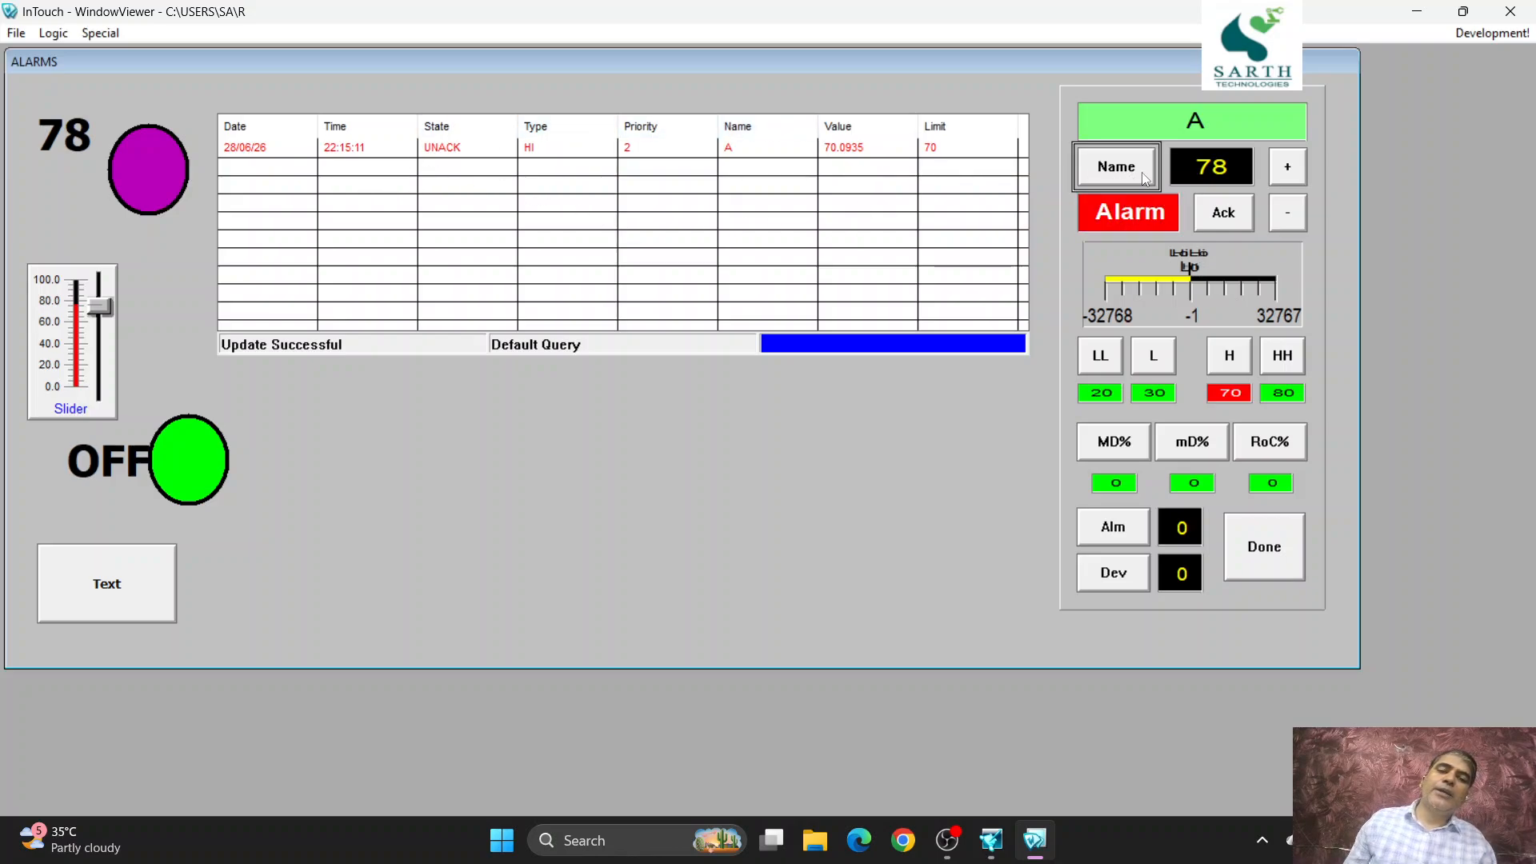
pyautogui.click(1214, 214)
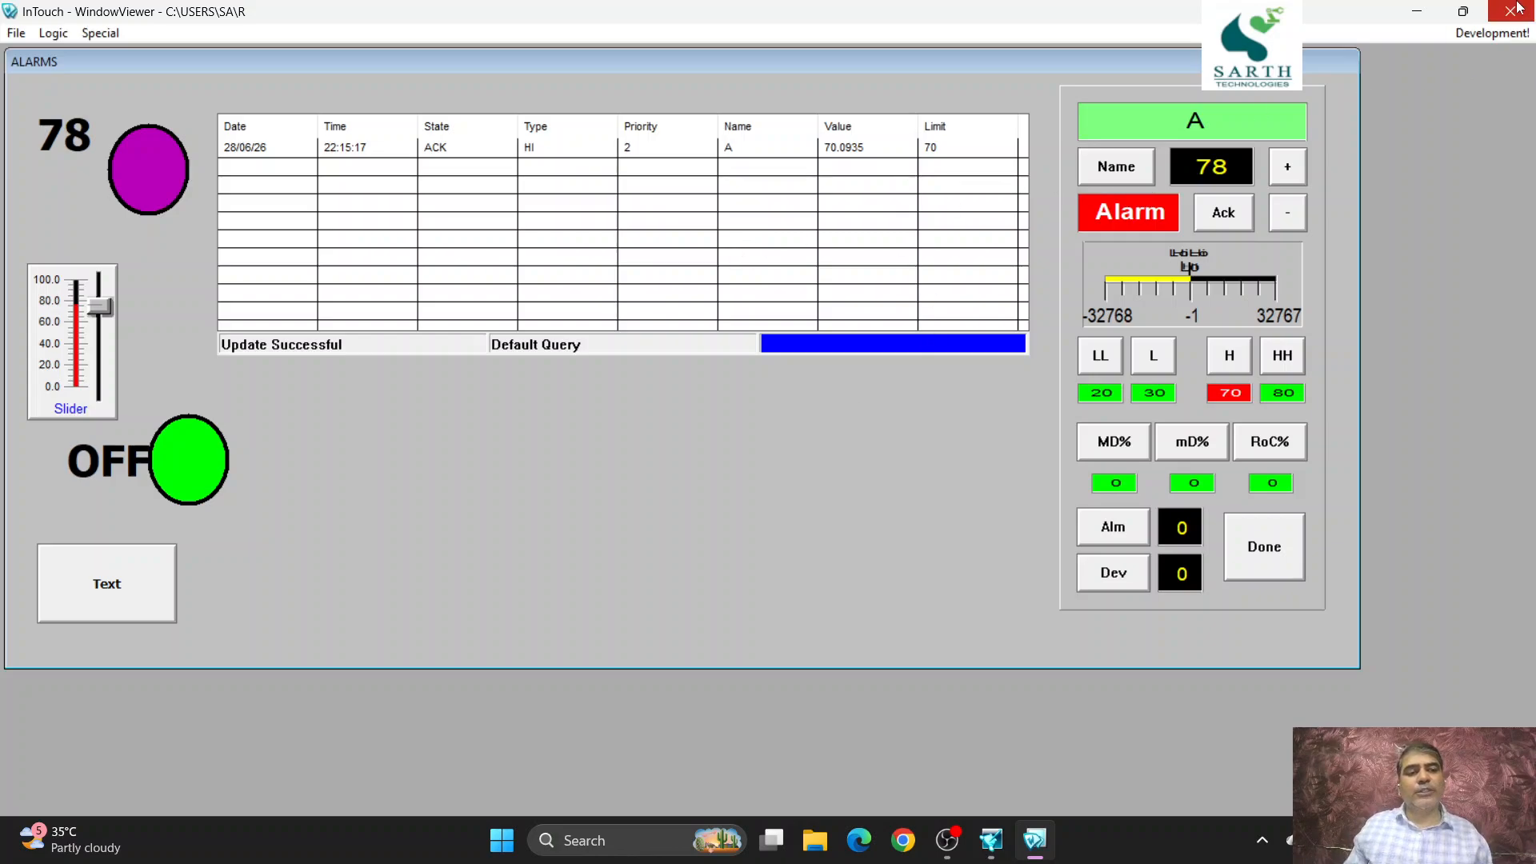
# - Return to development mode, duplicate tag A's # text into the empty area below the alarm display, and draw a short horizontal line above the copy
pyautogui.click(1491, 32)
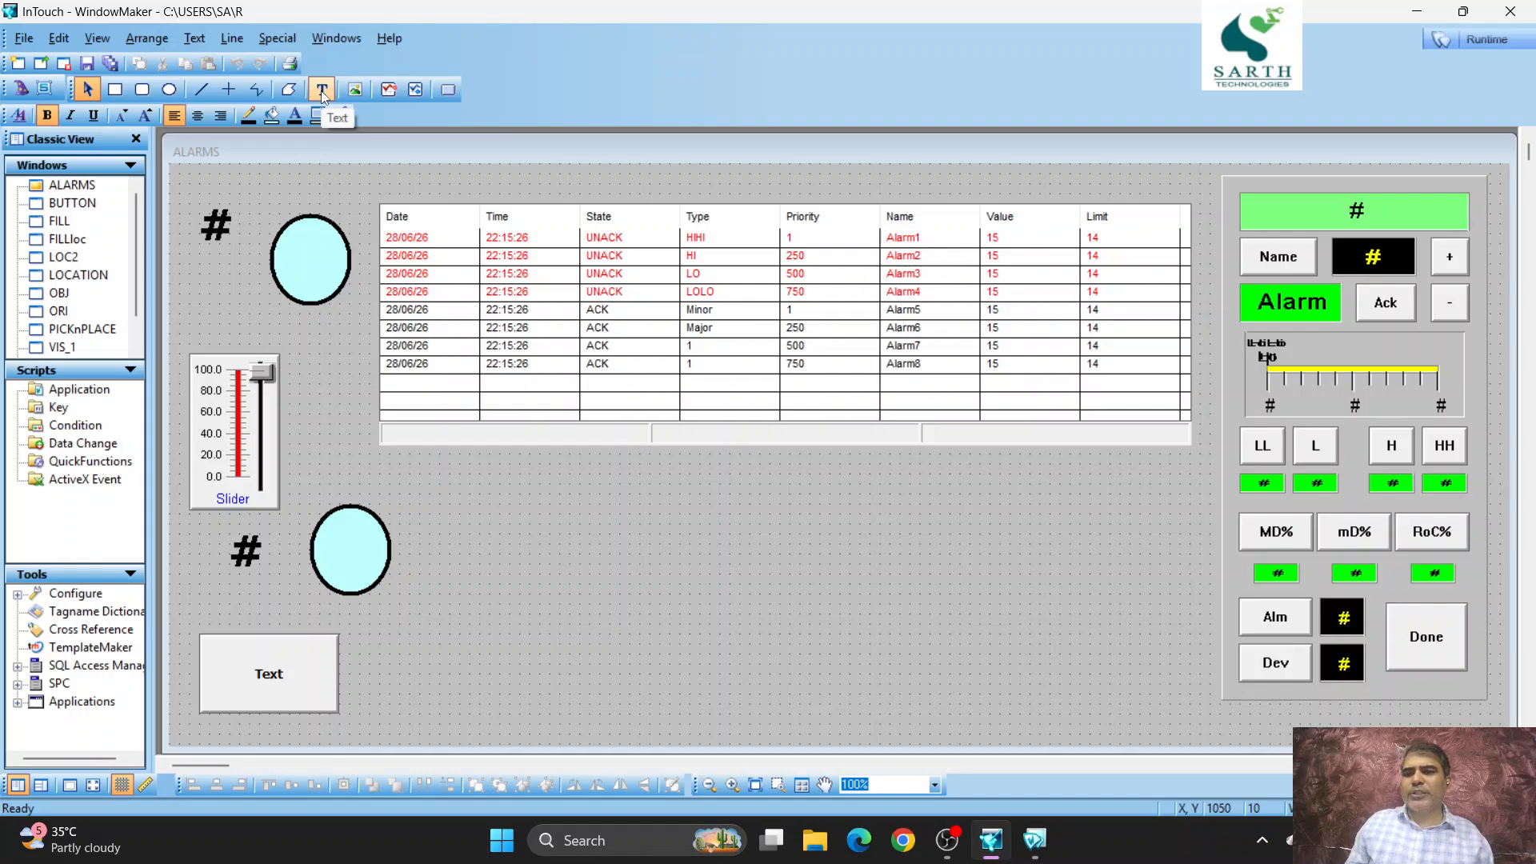
pyautogui.click(228, 213)
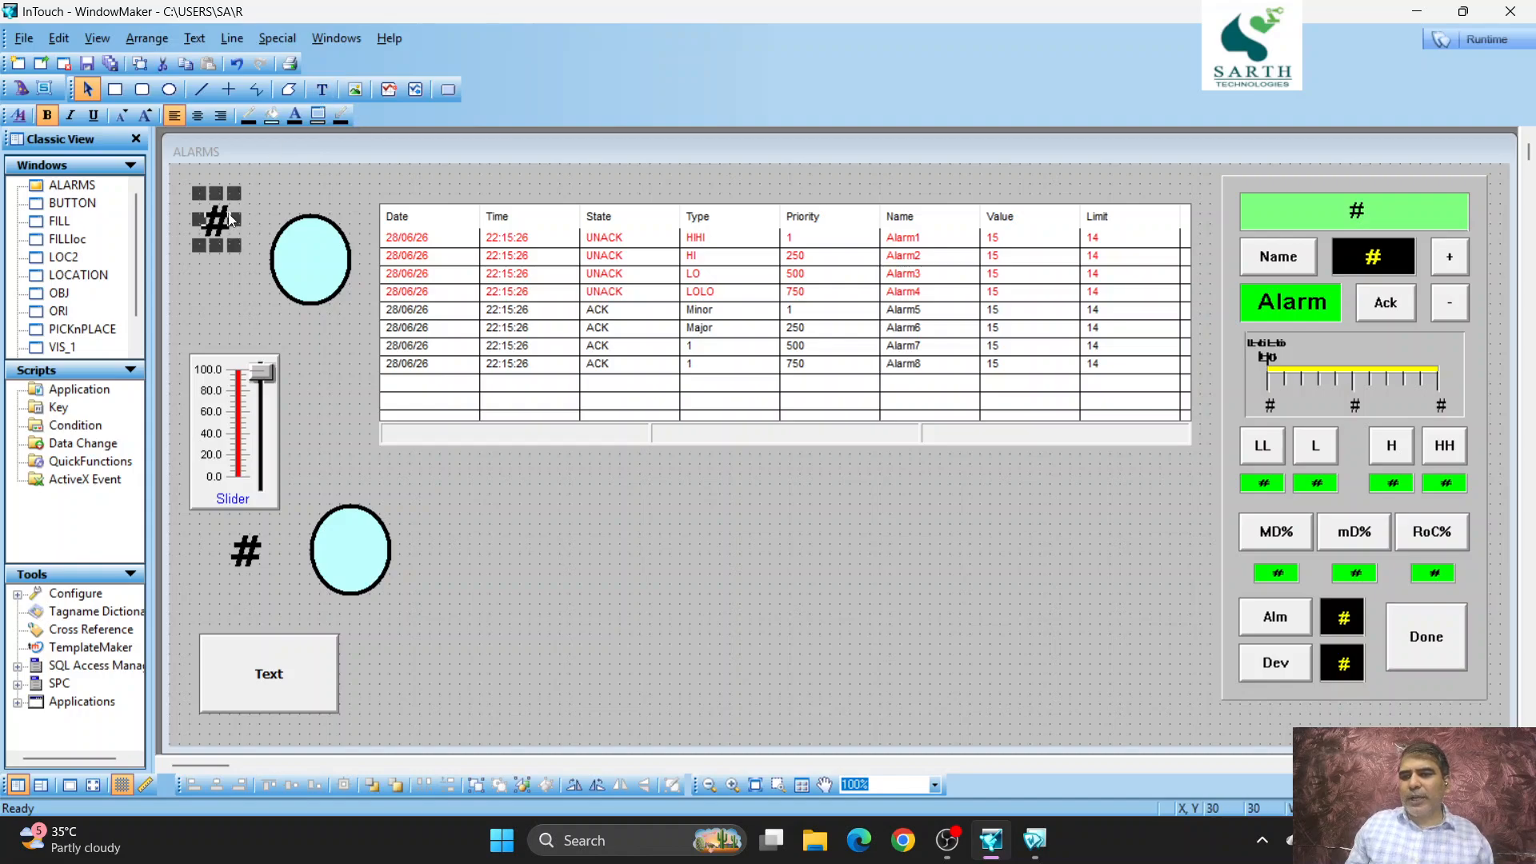
pyautogui.click(141, 63)
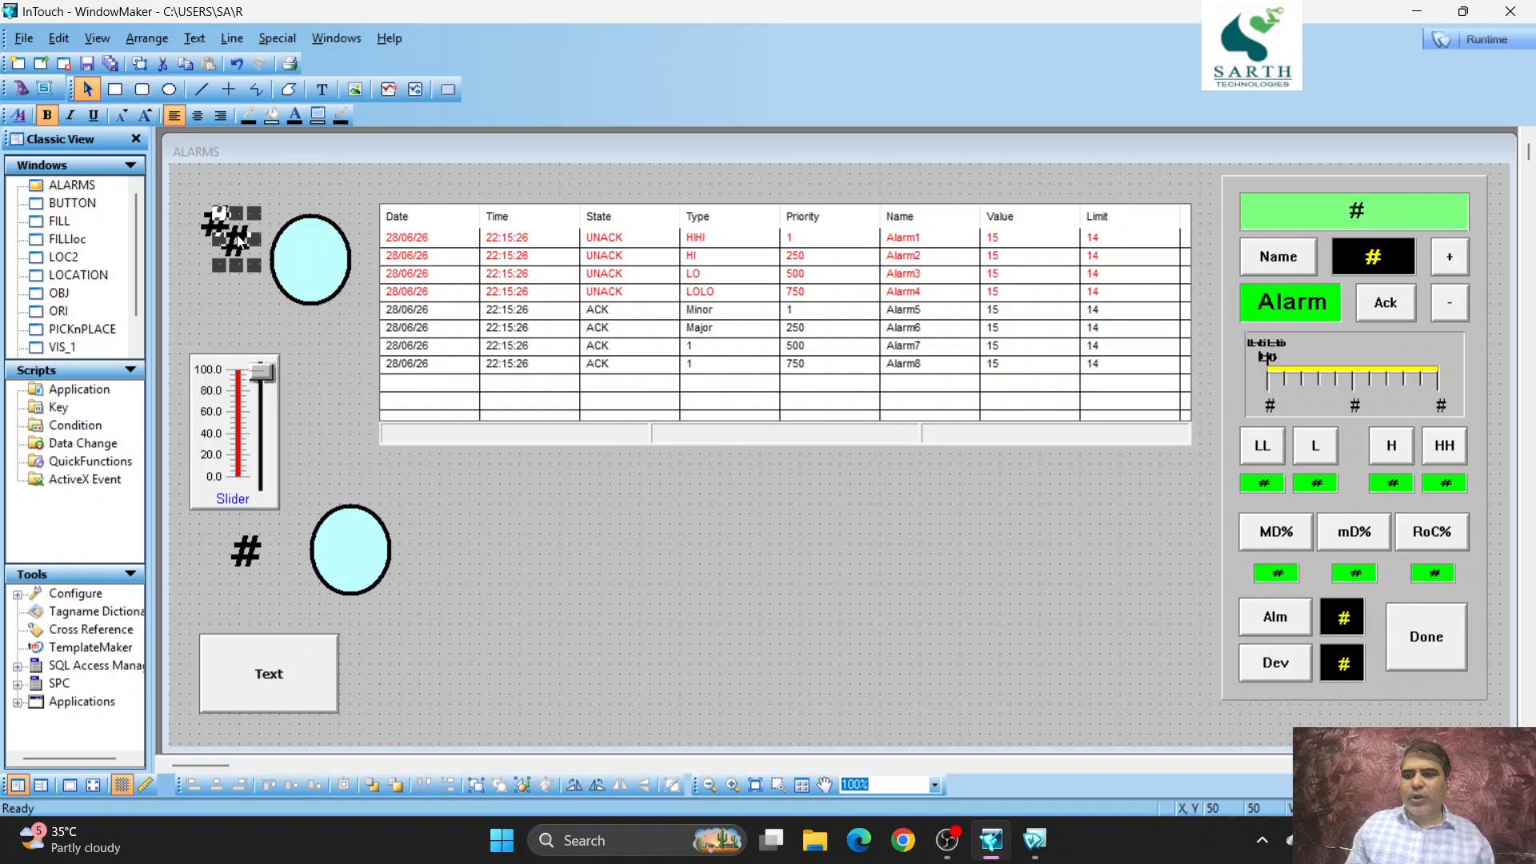
pyautogui.moveTo(238, 240); pyautogui.dragTo(521, 535)
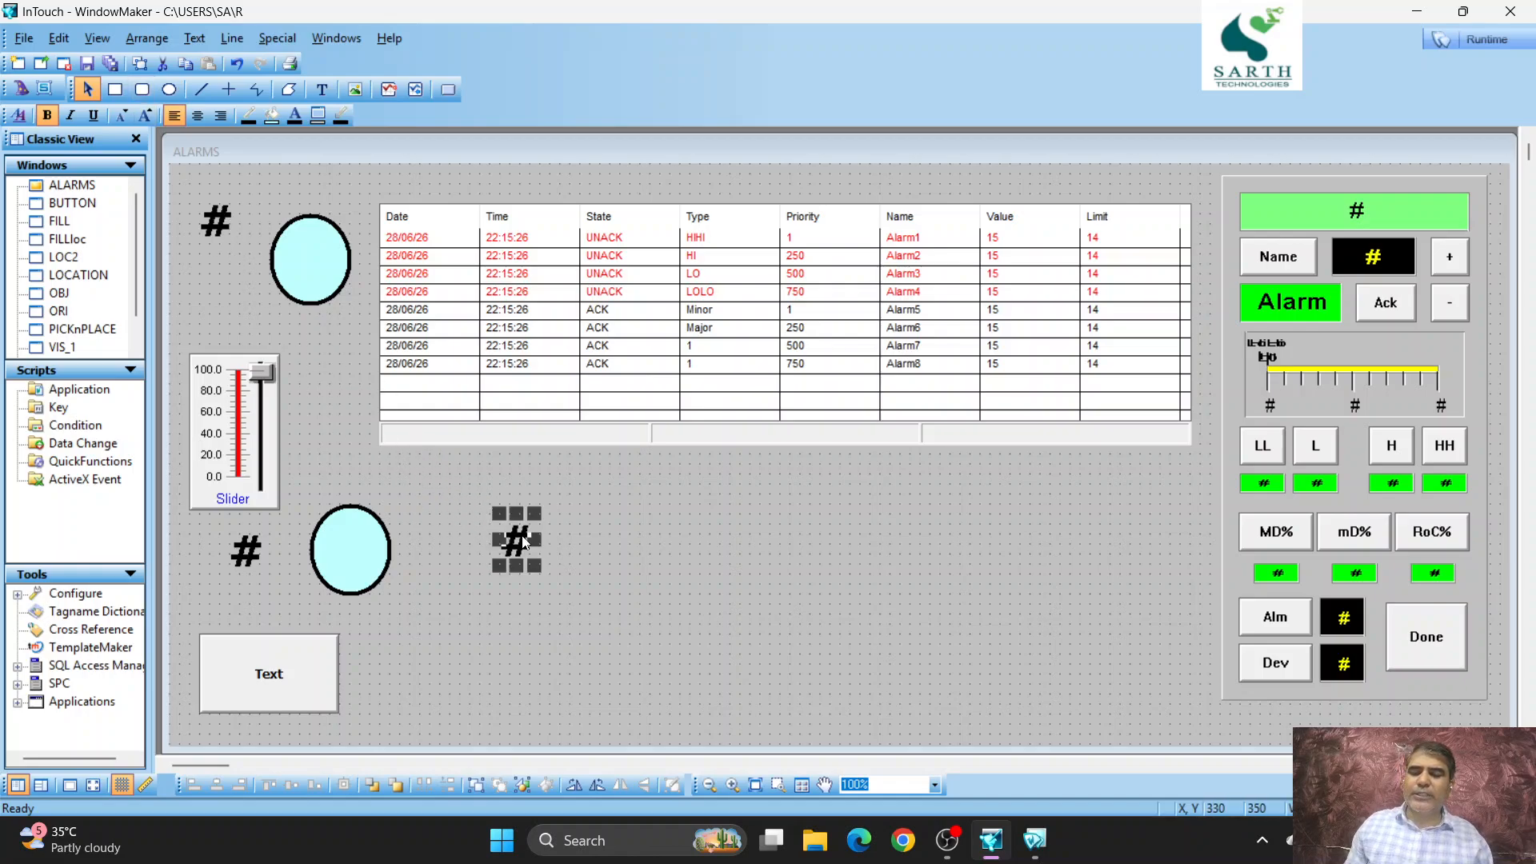
pyautogui.click(229, 89)
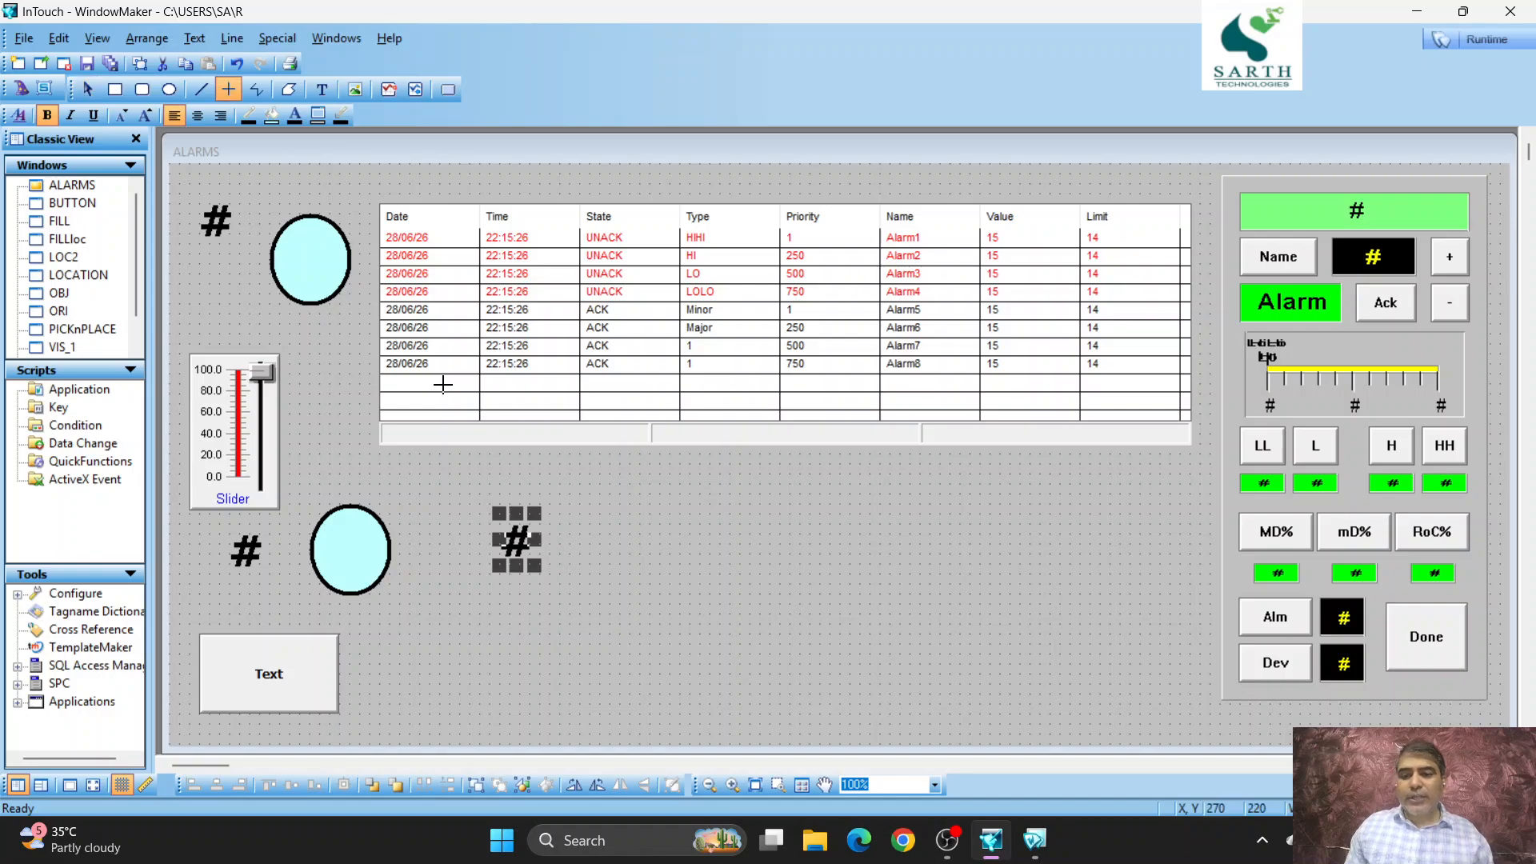
pyautogui.moveTo(500, 493); pyautogui.dragTo(520, 493)
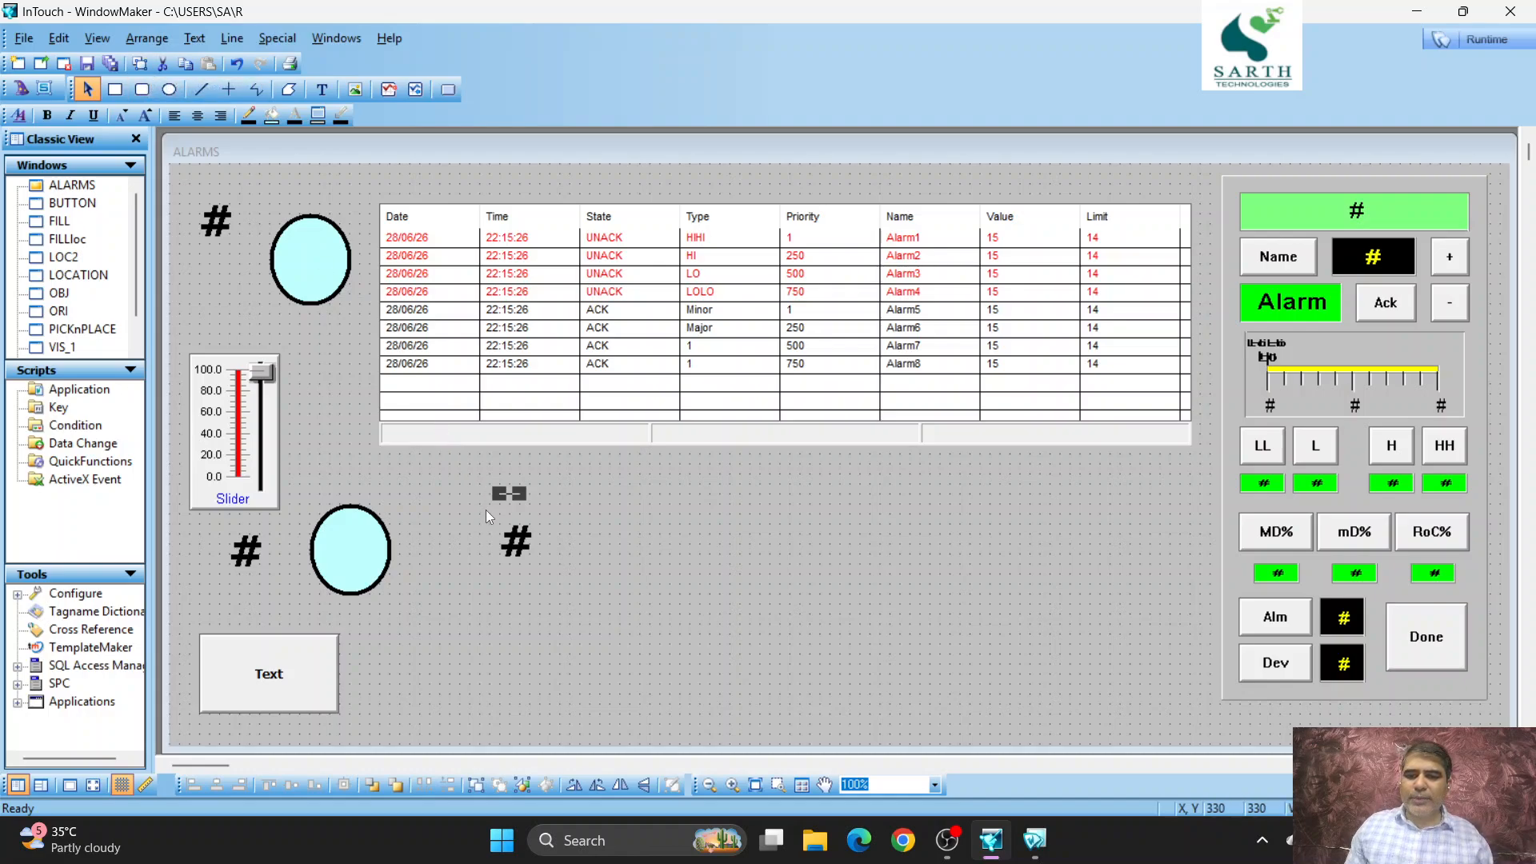
# - Duplicate the new # text and place the second copy below it, just above the window's lower edge
pyautogui.click(516, 540)
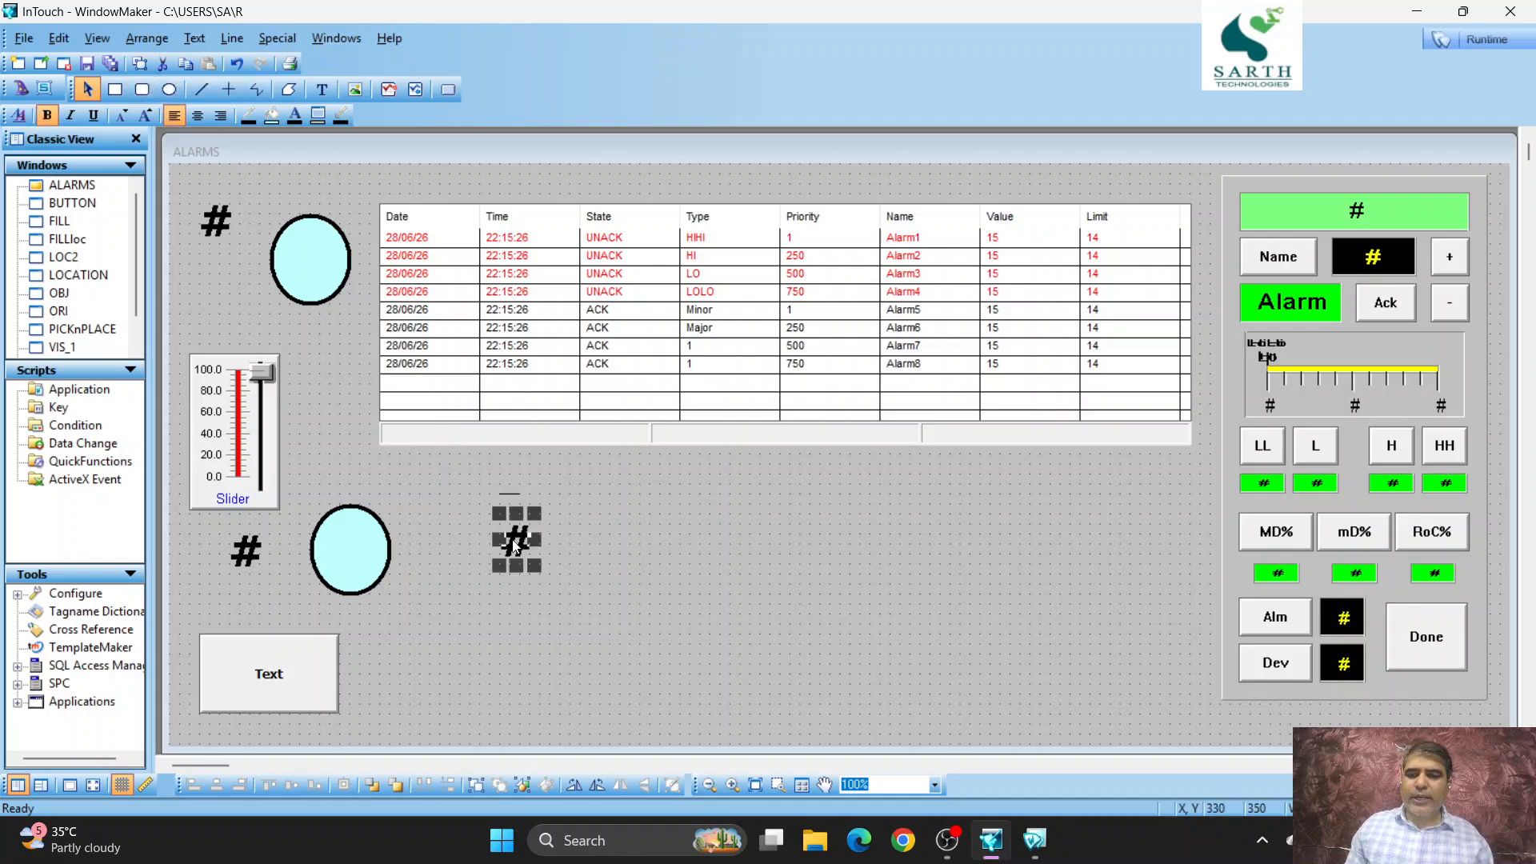
pyautogui.click(138, 64)
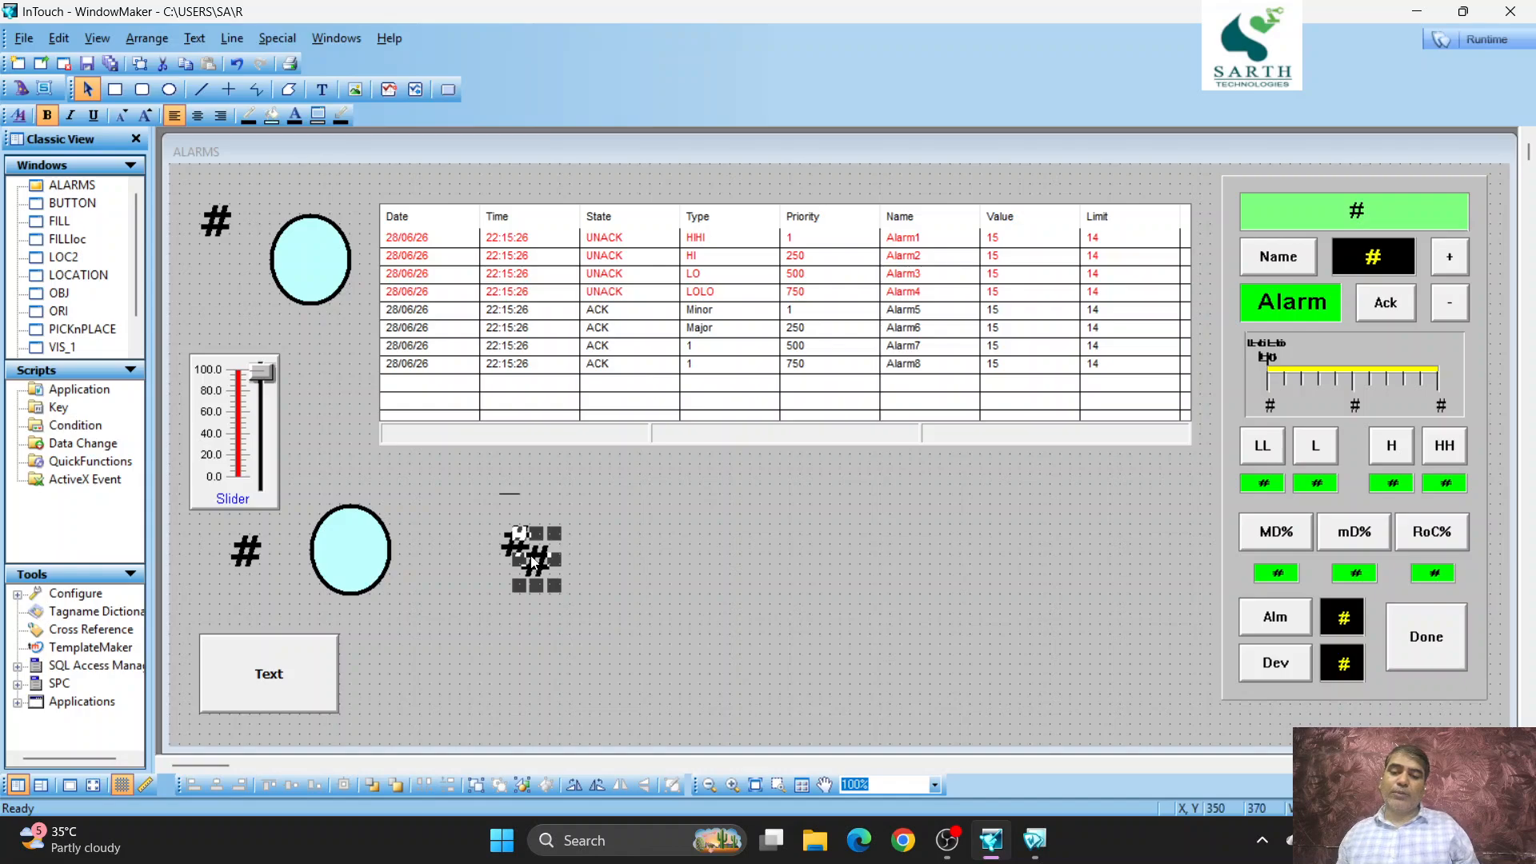
pyautogui.moveTo(533, 563); pyautogui.dragTo(508, 661)
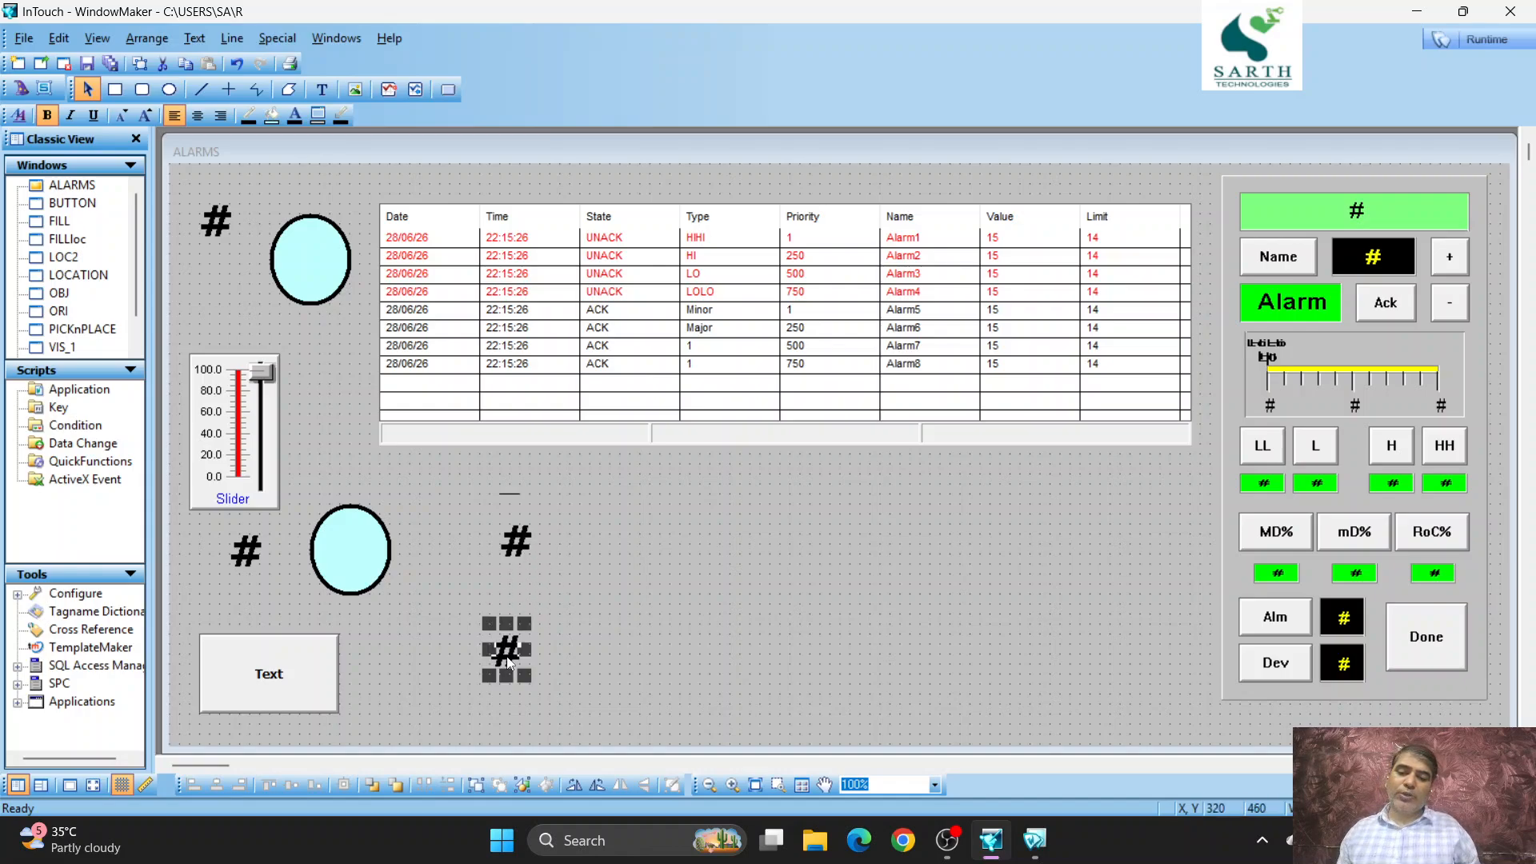
# - Replace the upper # copy's analog value display link with a string user input for tagname S
pyautogui.doubleClick(528, 540)
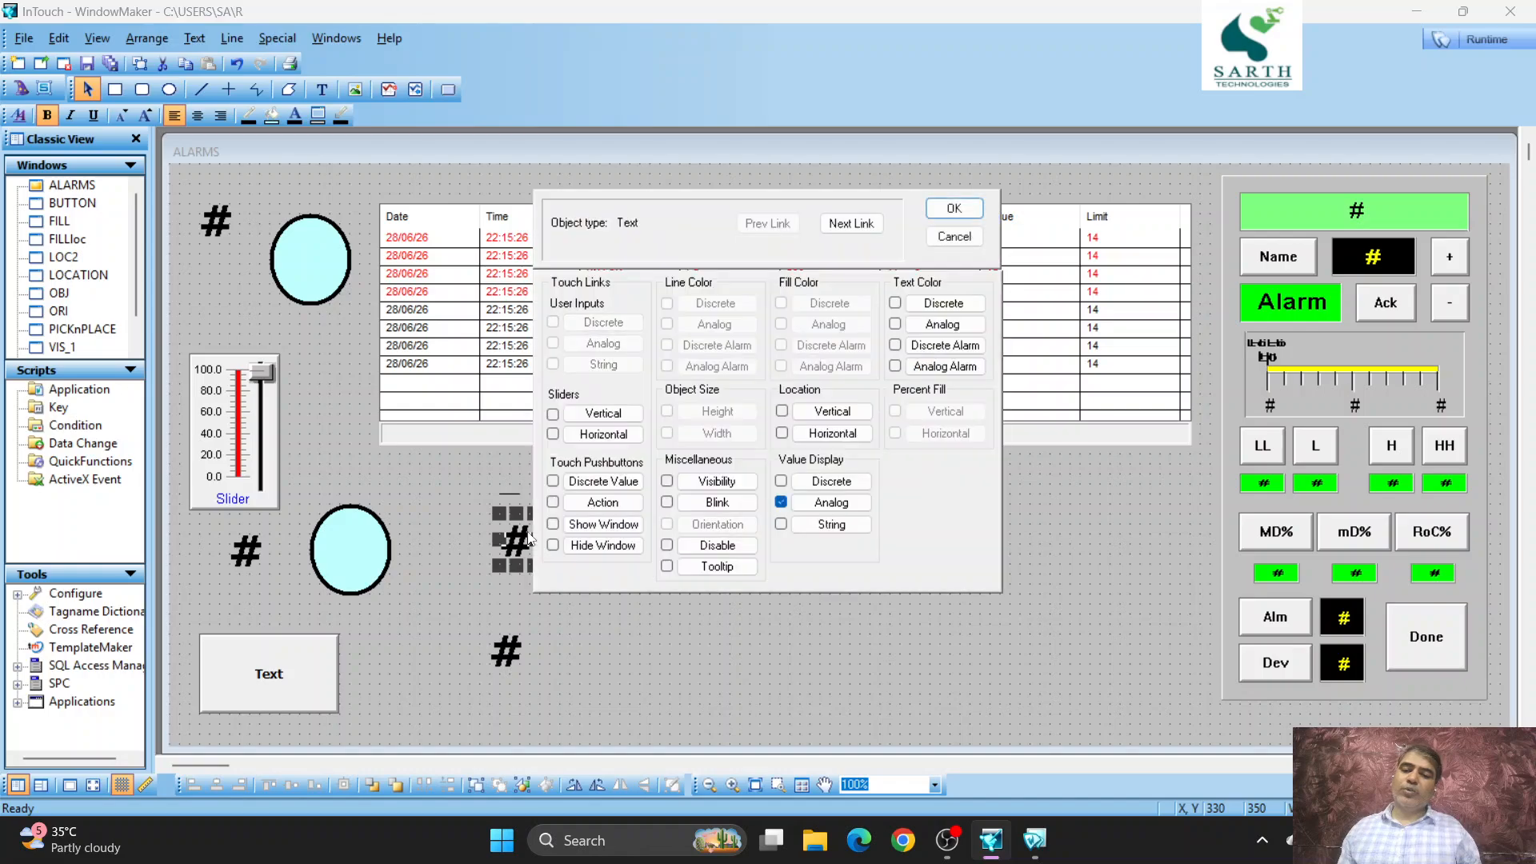
pyautogui.click(782, 503)
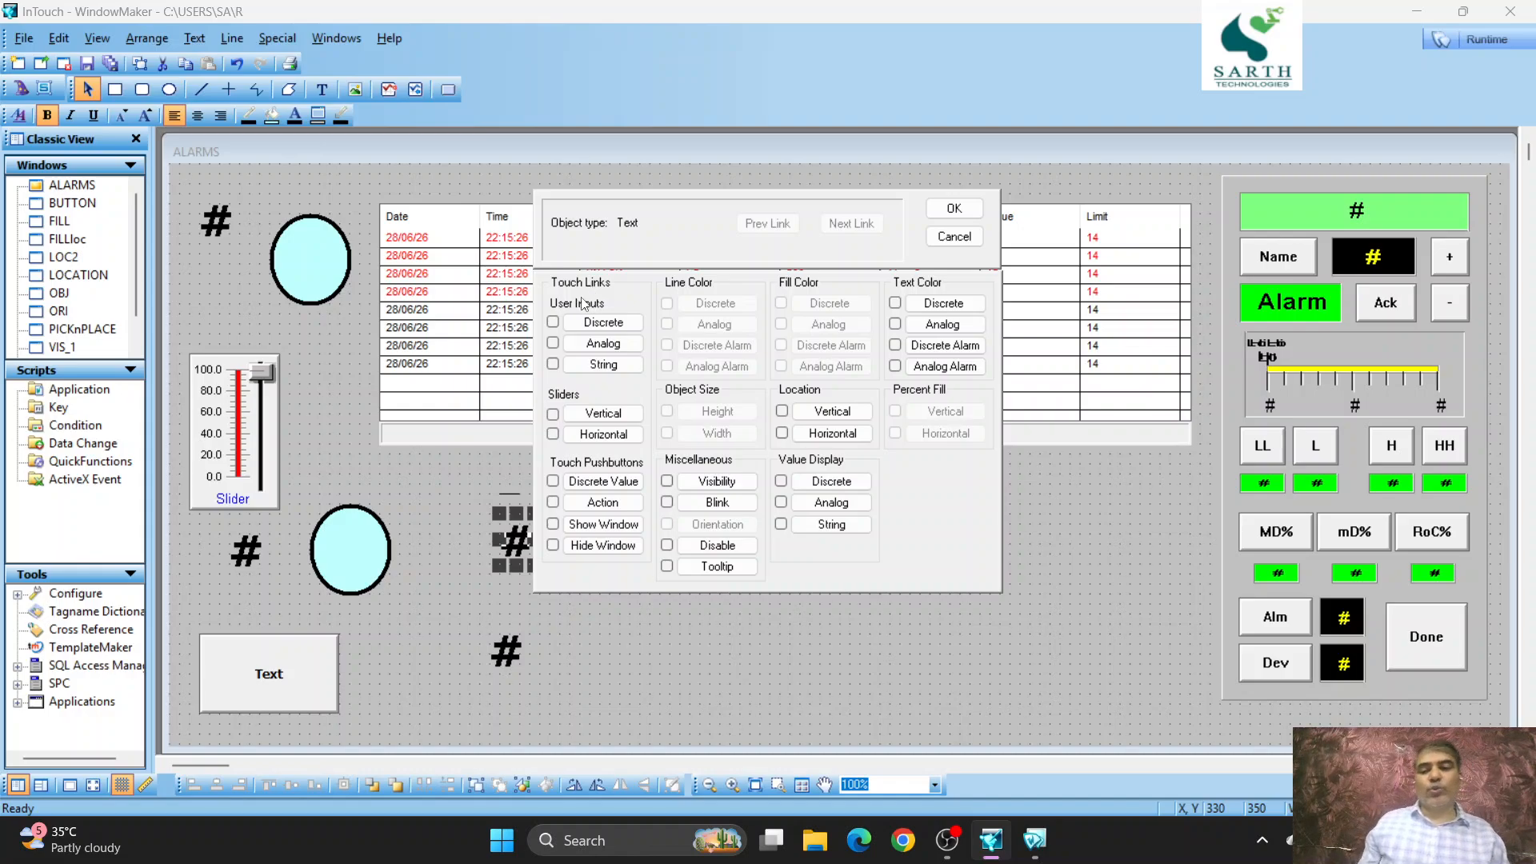
pyautogui.click(569, 367)
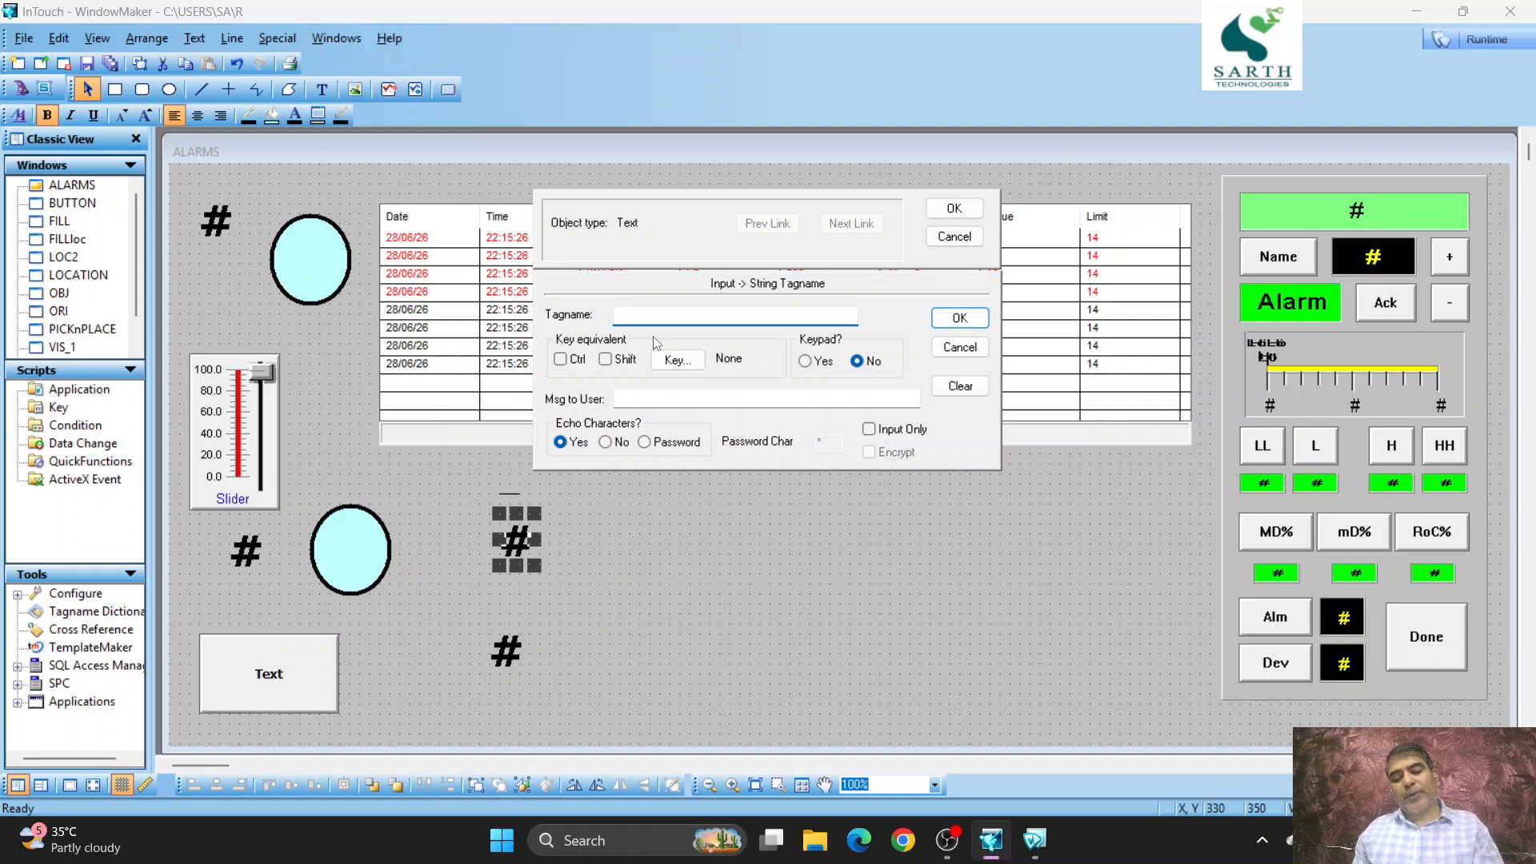
pyautogui.write('S')
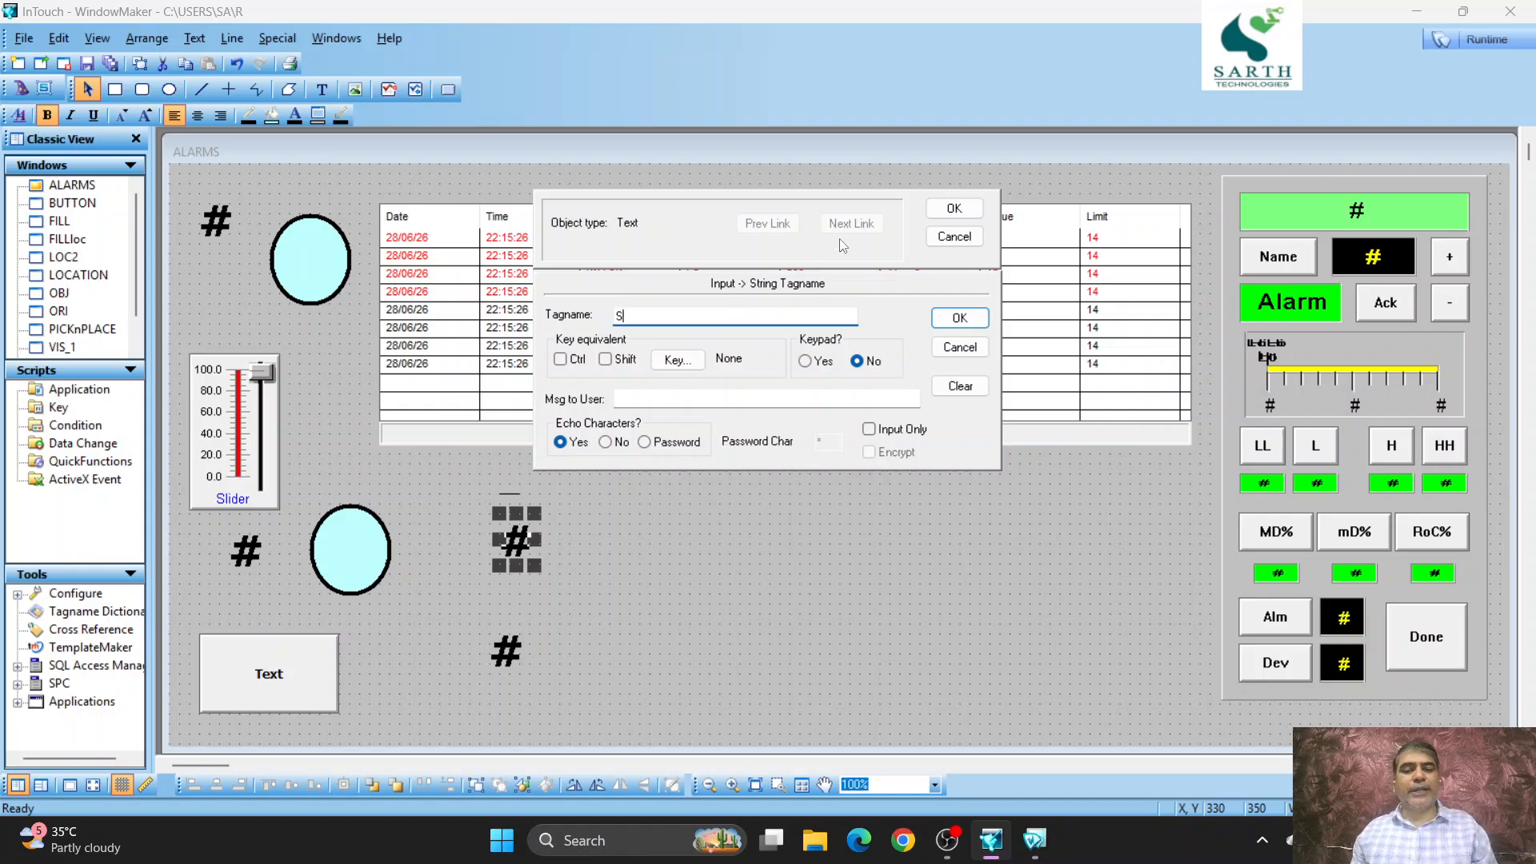
# - Define S as a Memory Message tag, save it in the Tagname Dictionary, and confirm the string input link
pyautogui.click(970, 212)
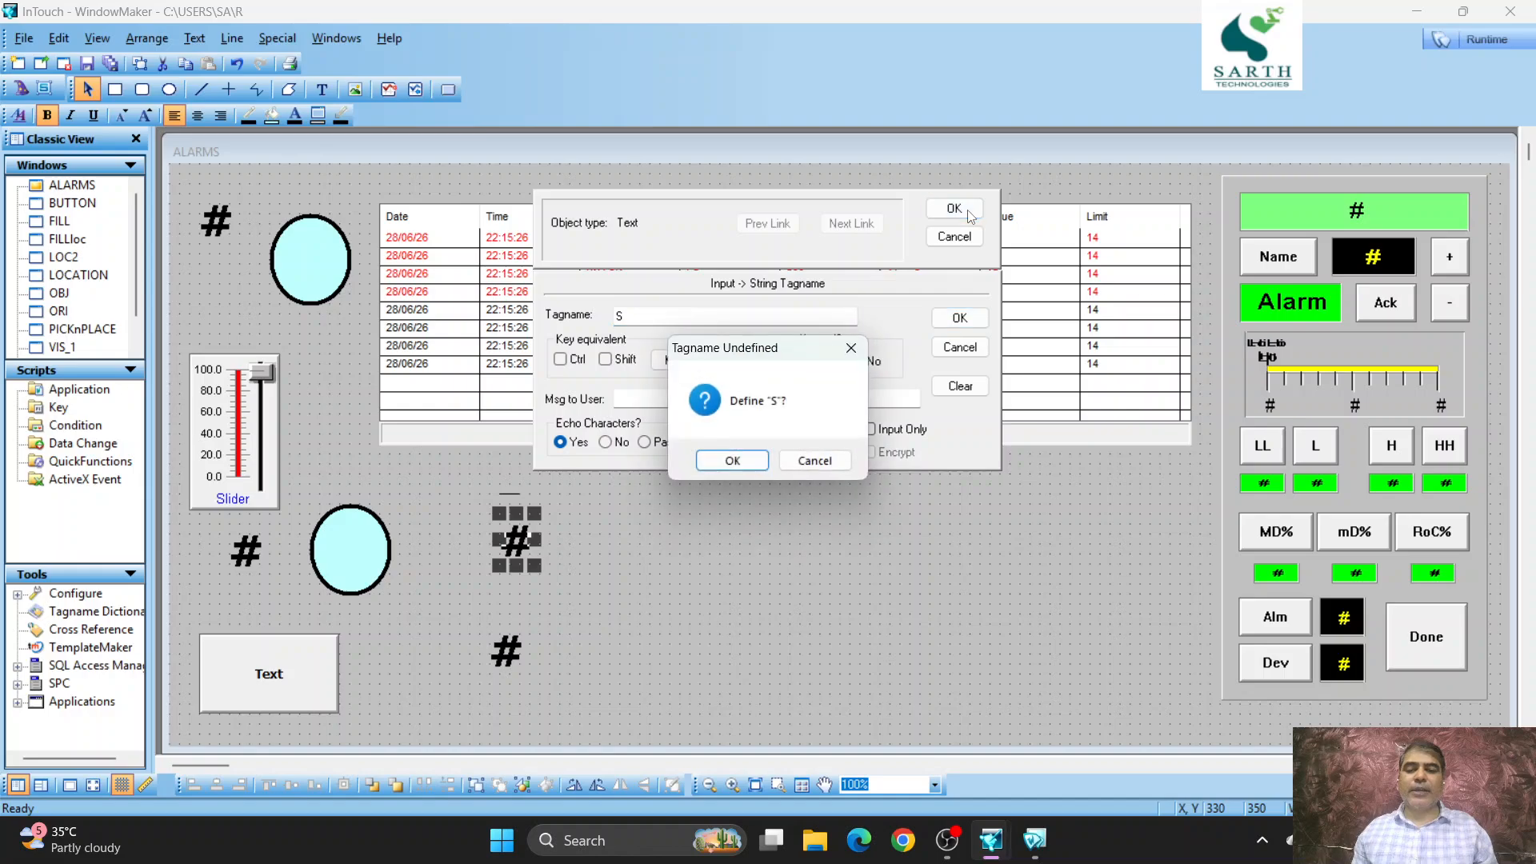
pyautogui.click(744, 470)
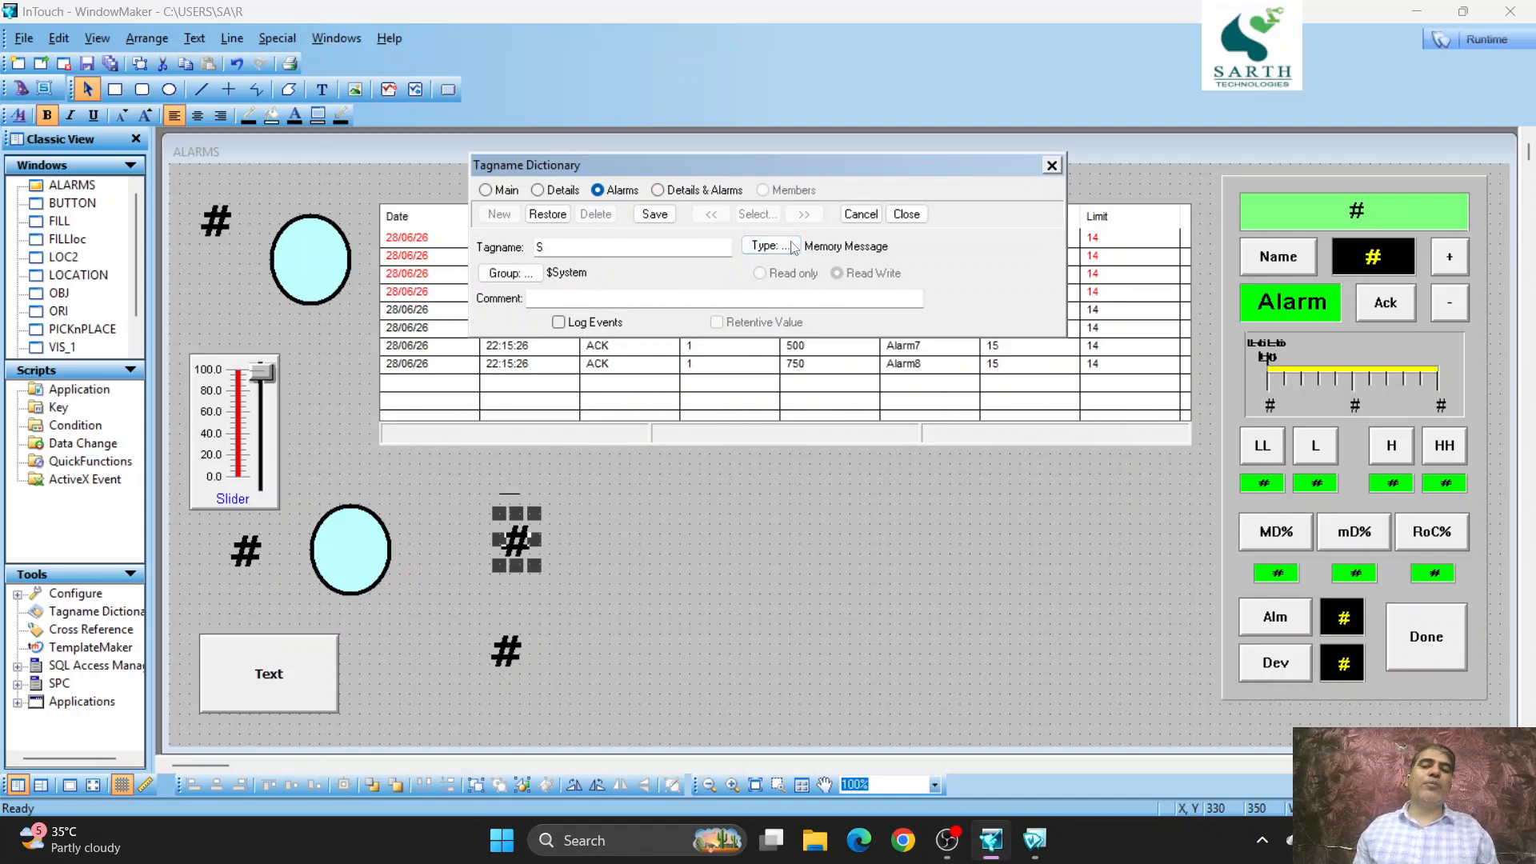
pyautogui.click(670, 213)
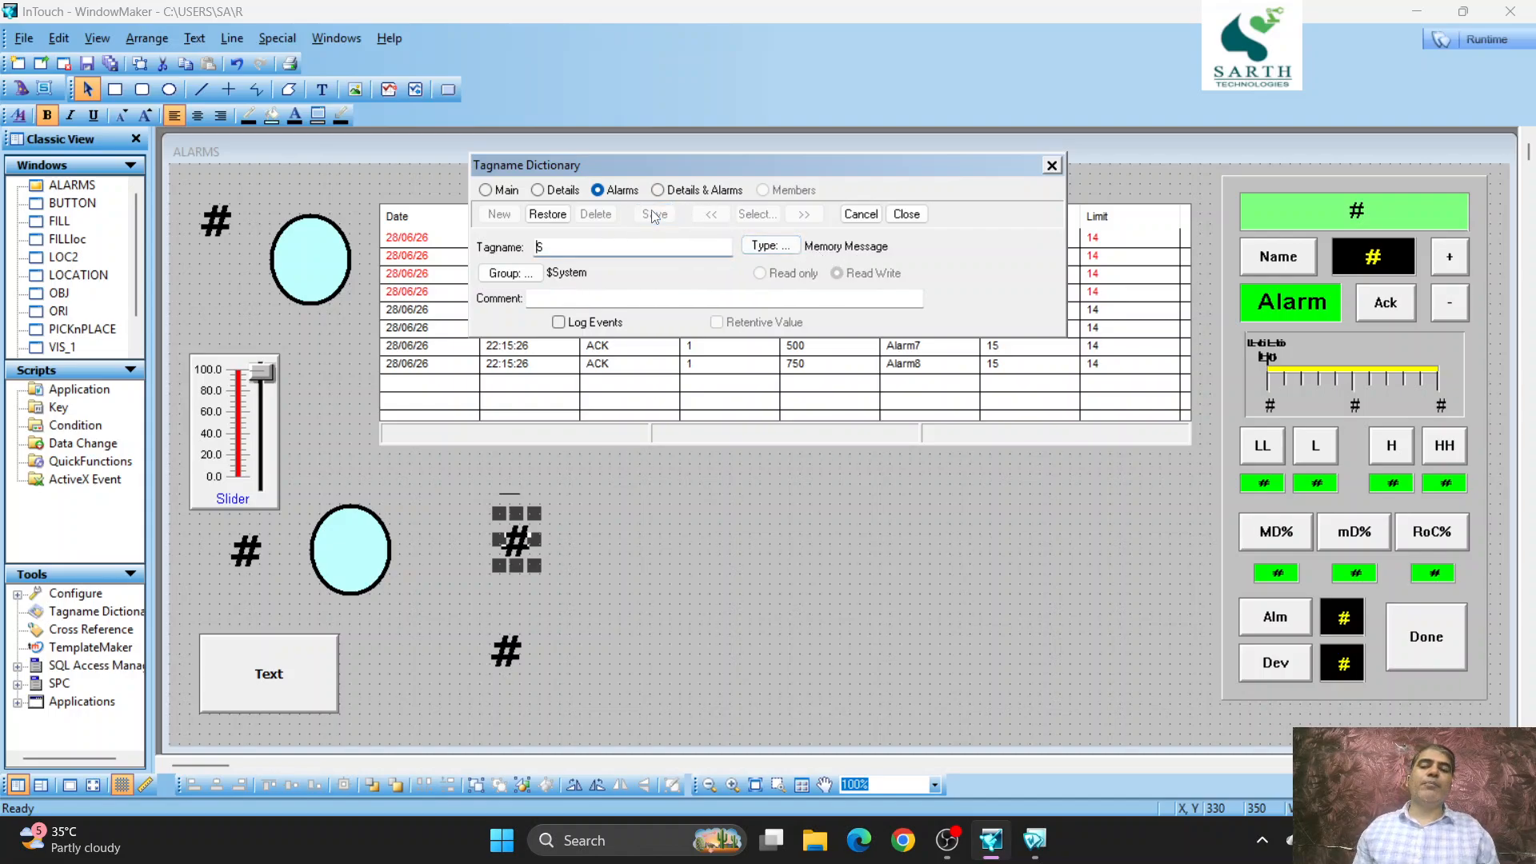
pyautogui.click(897, 217)
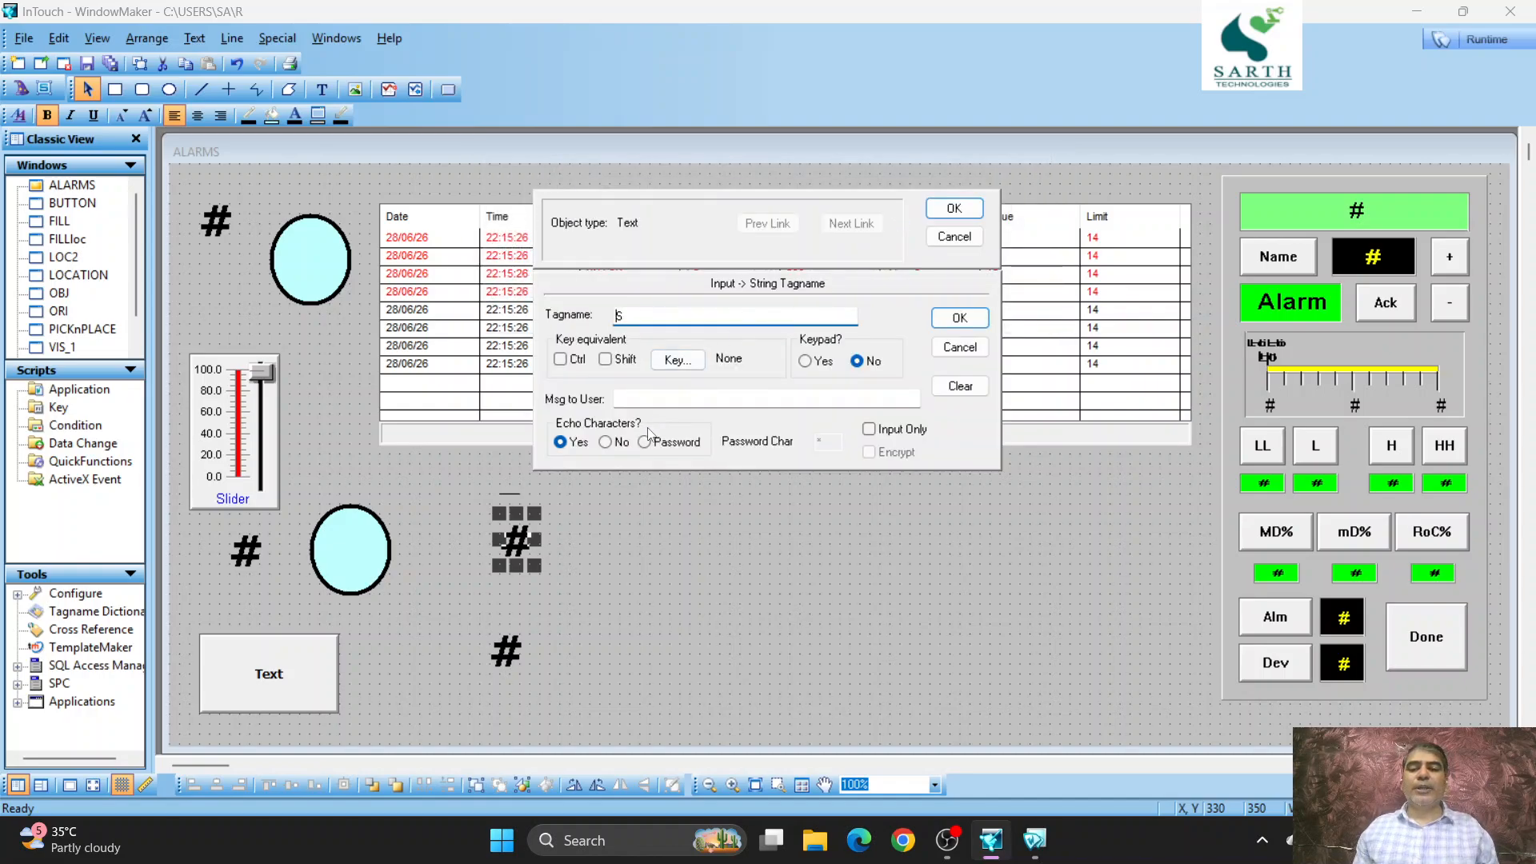
pyautogui.click(955, 206)
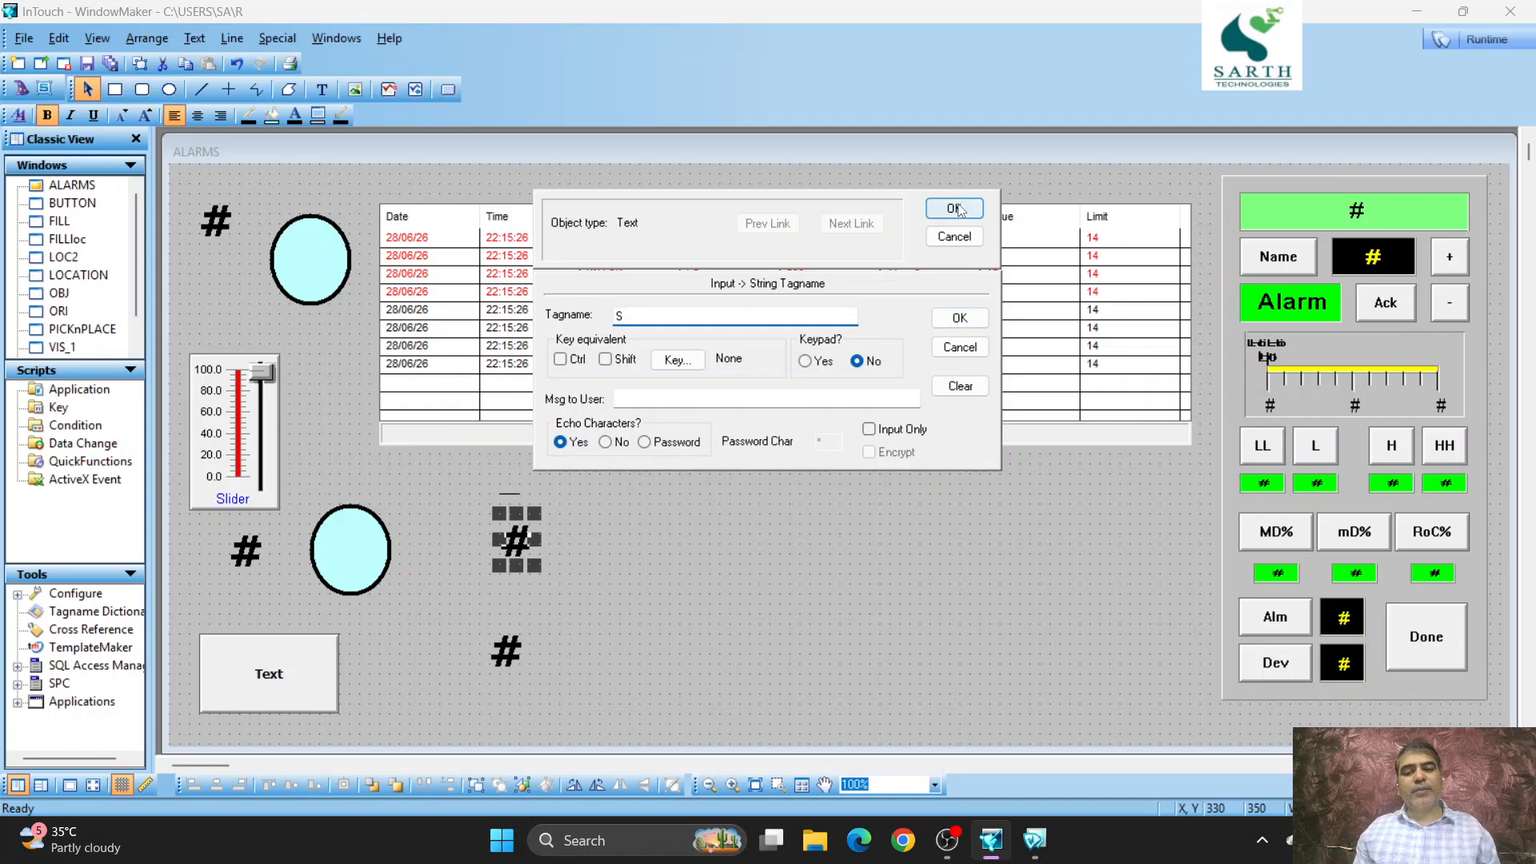
# - Give the lower # copy a string value display link with the expression S, and draw a short horizontal line beneath it
pyautogui.doubleClick(505, 652)
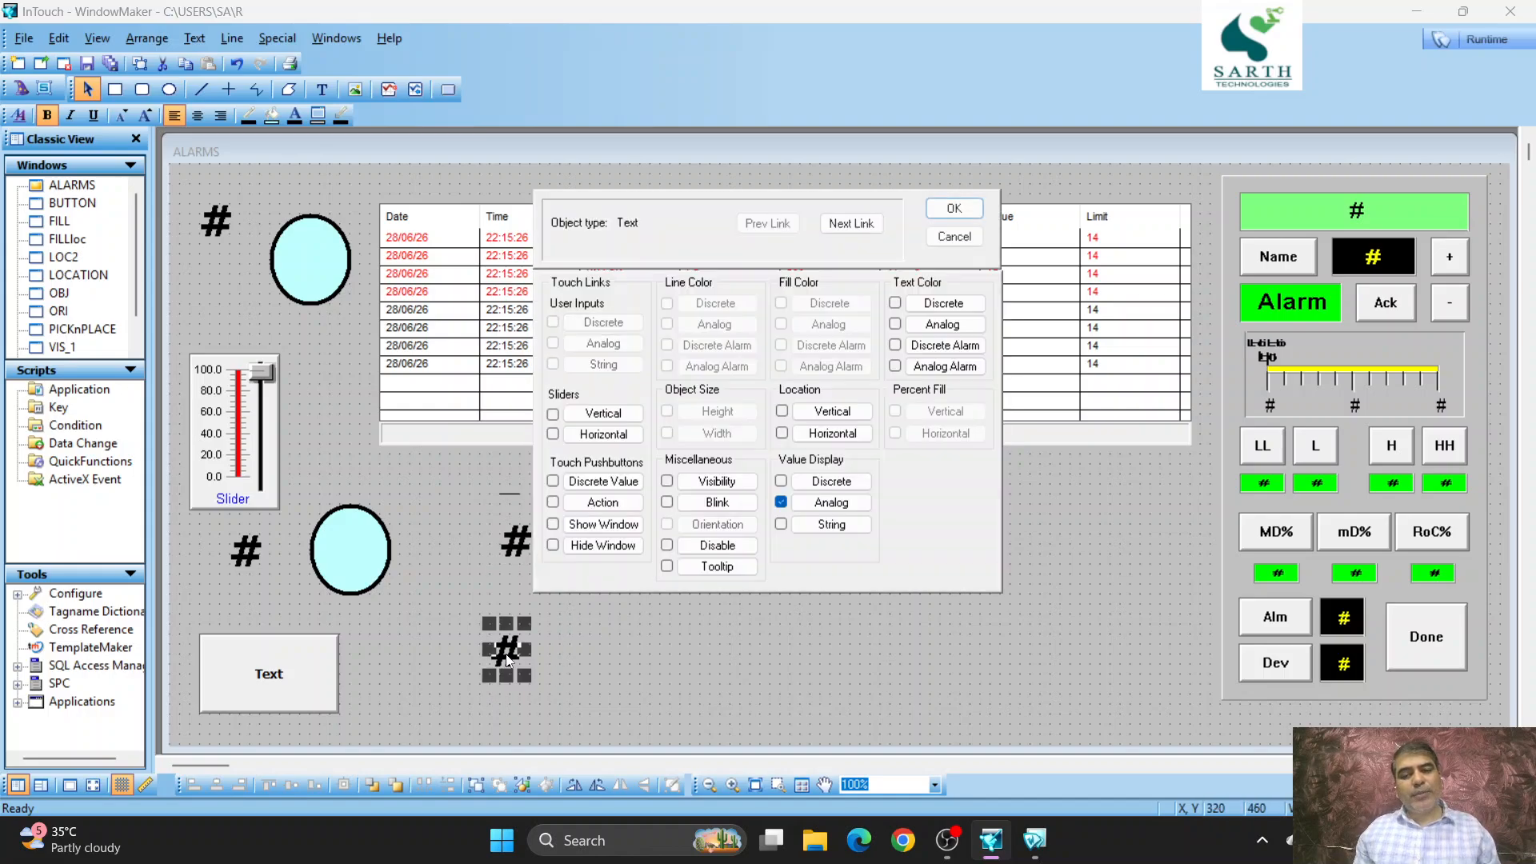
pyautogui.click(781, 524)
pyautogui.click(822, 528)
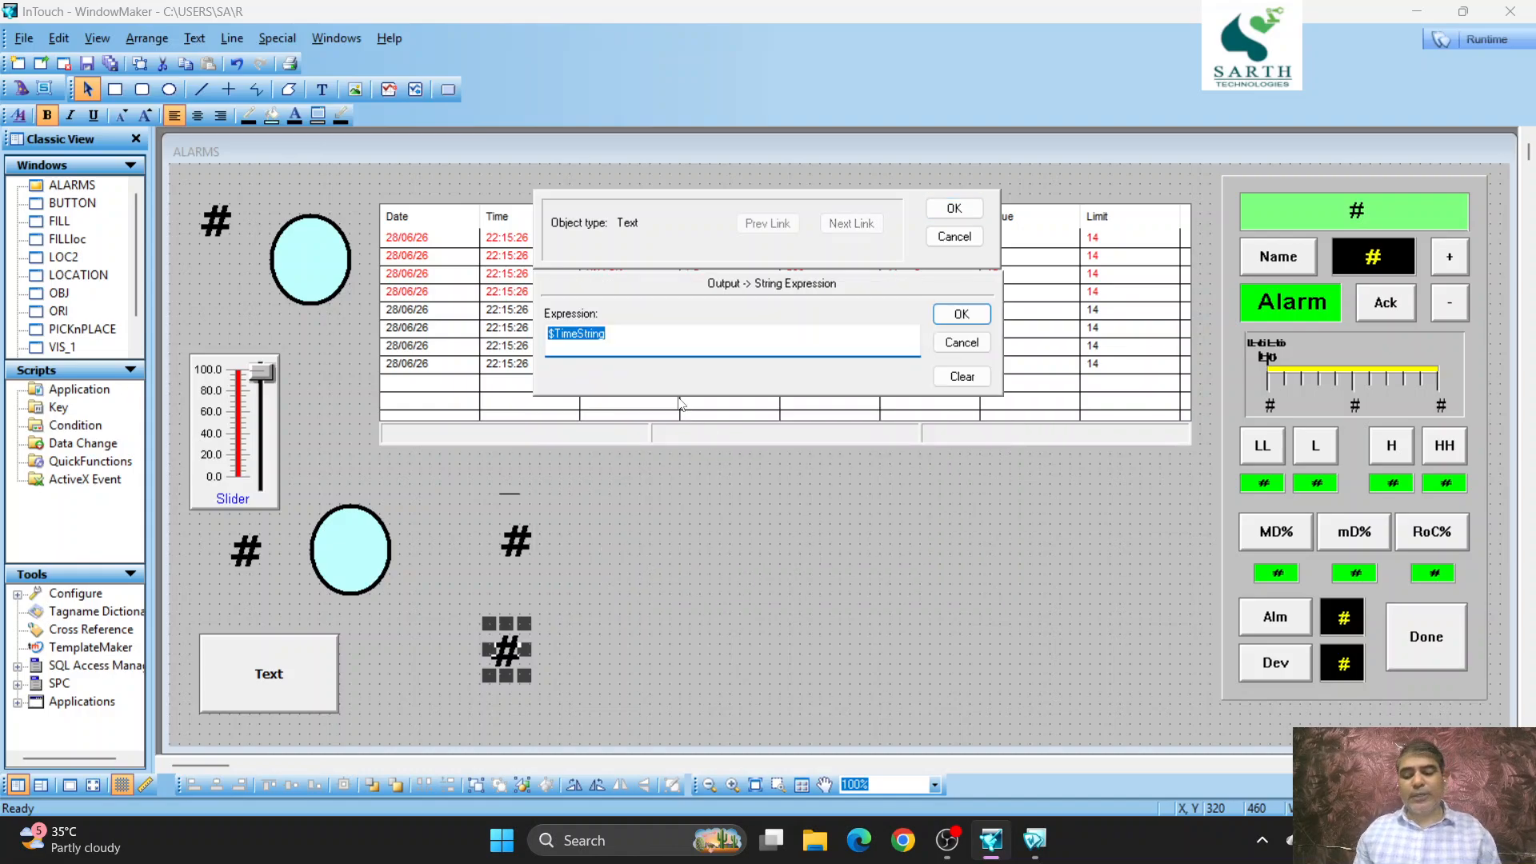
pyautogui.write('S')
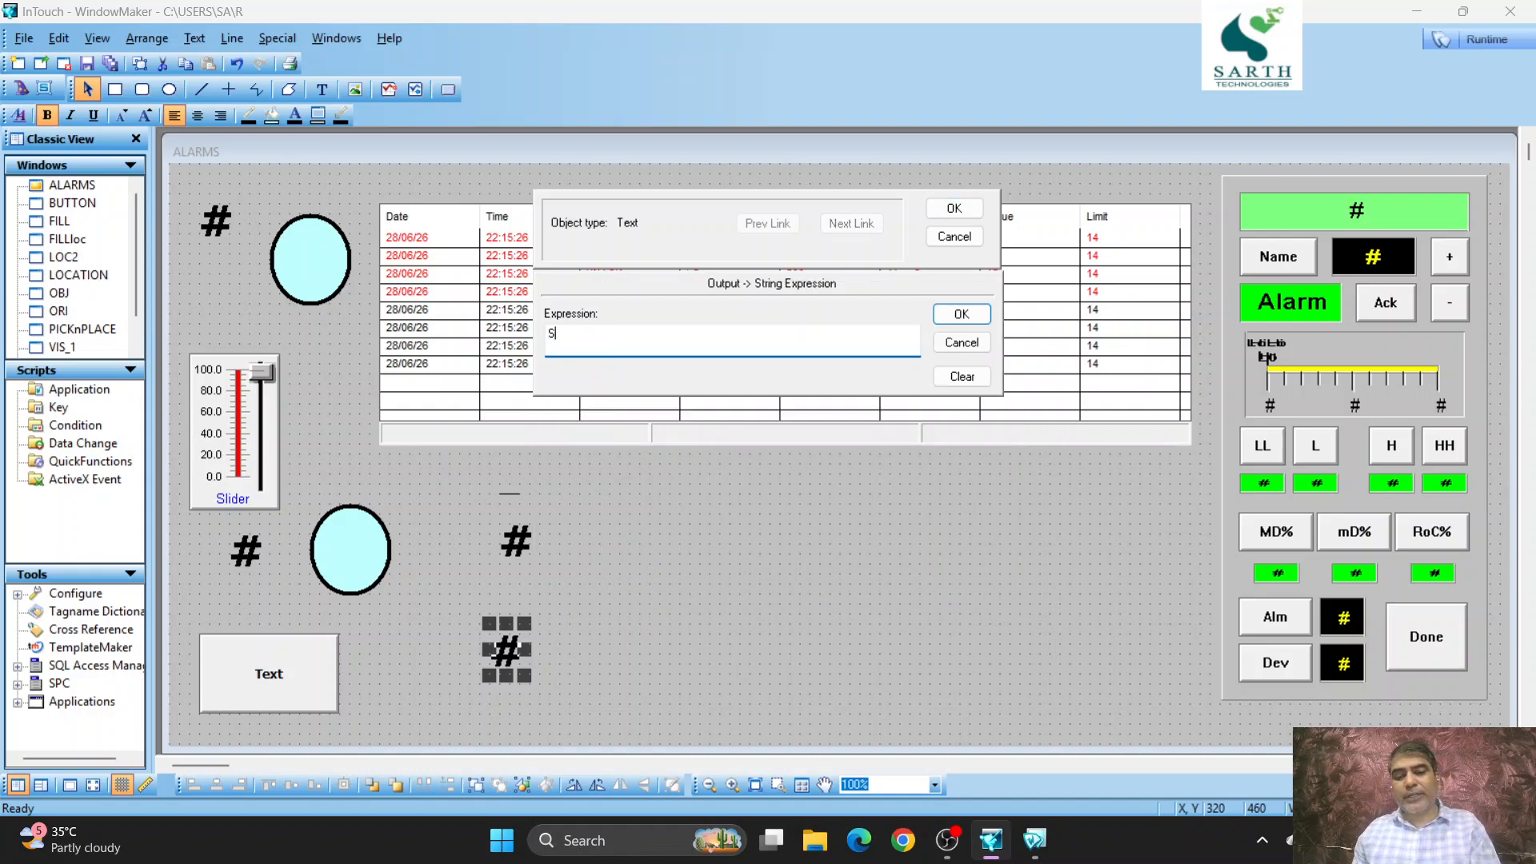
pyautogui.click(963, 207)
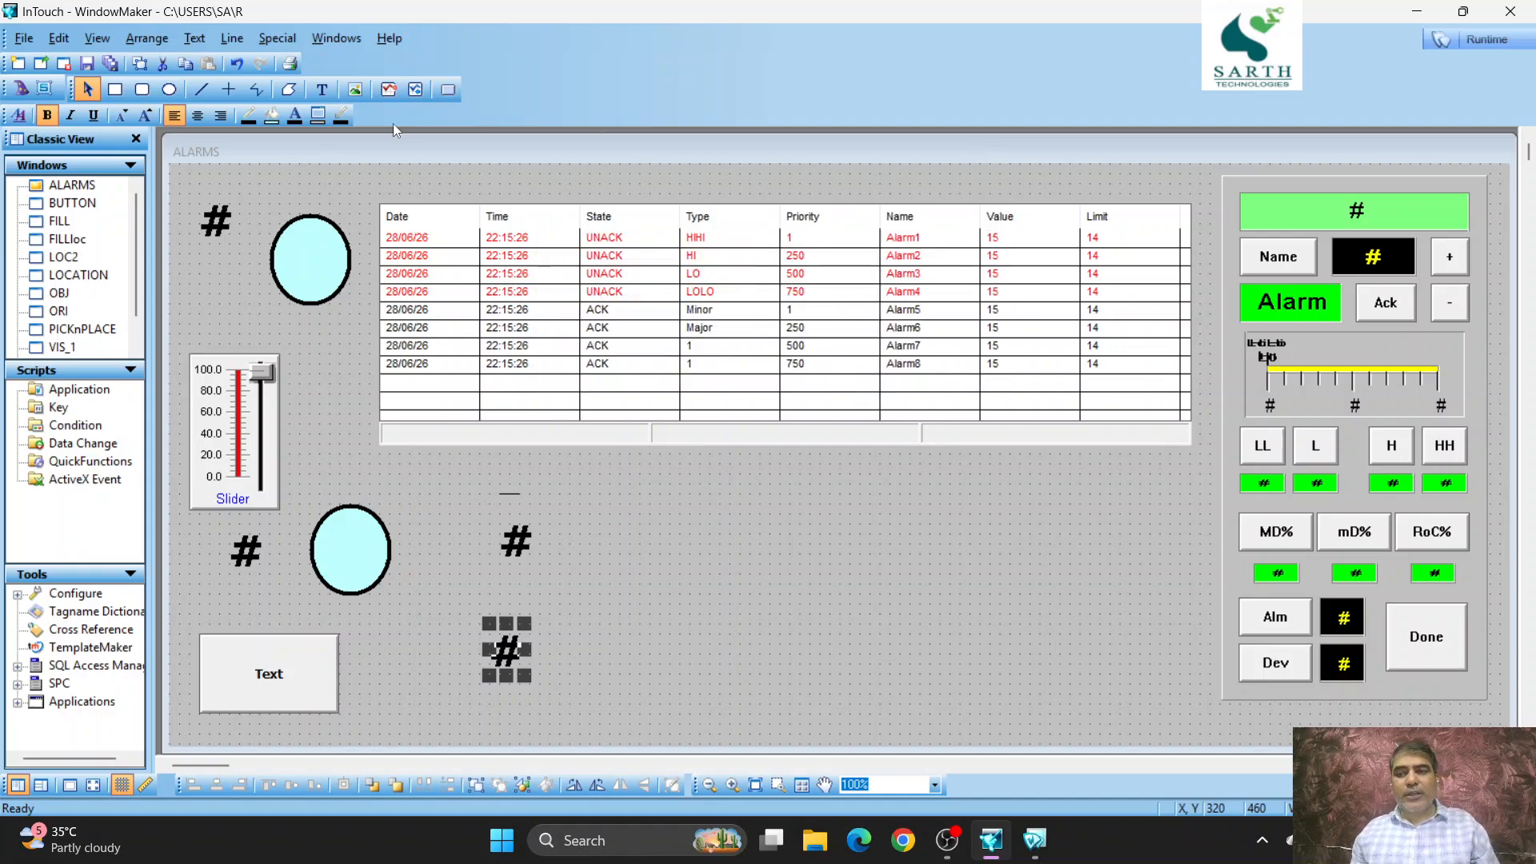
pyautogui.click(225, 92)
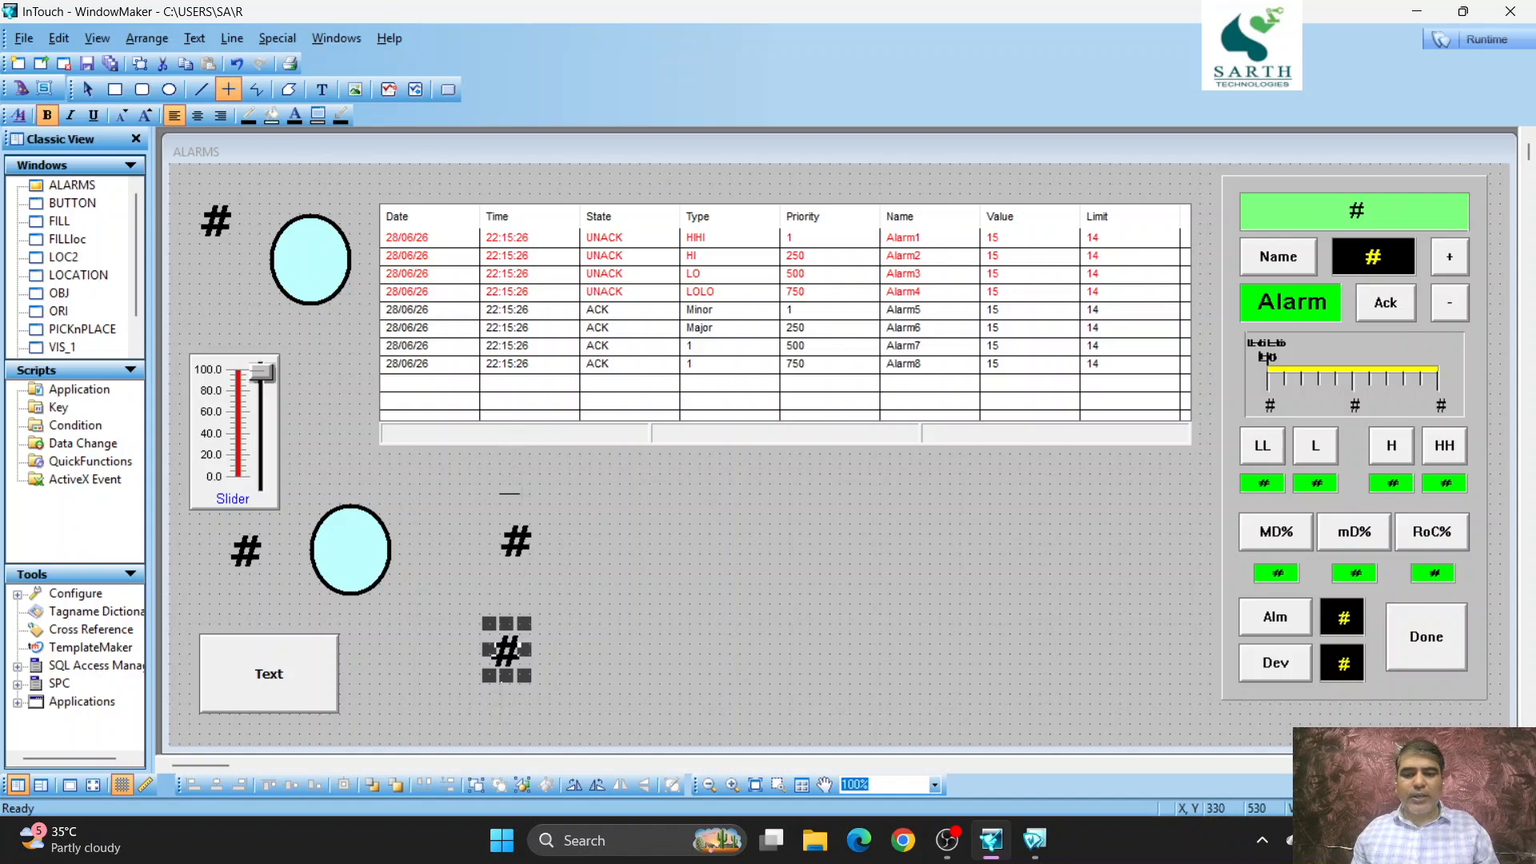
pyautogui.moveTo(528, 693); pyautogui.dragTo(500, 693)
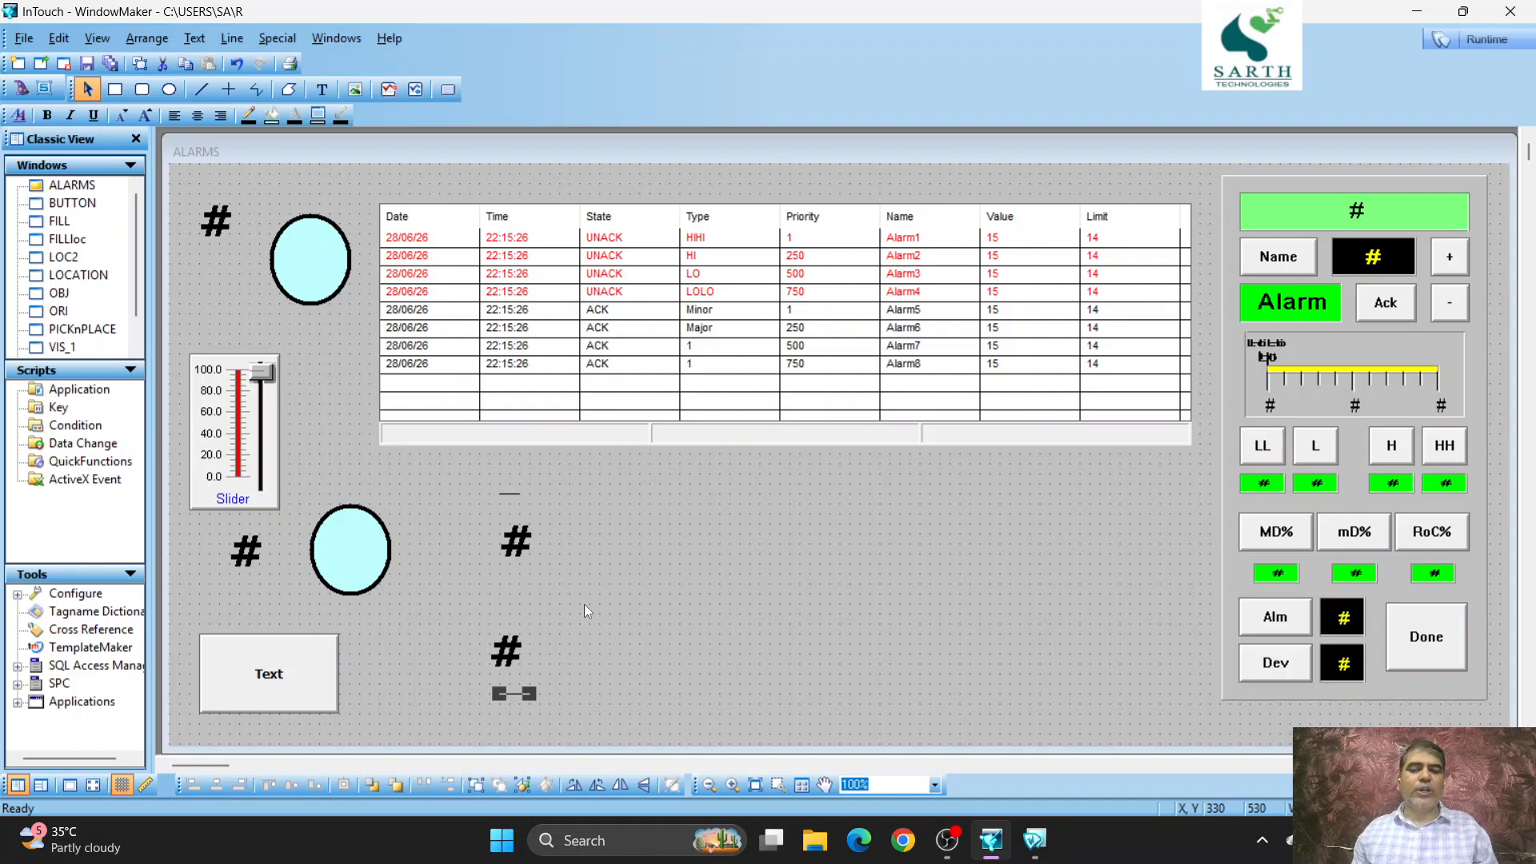
# - Start the runtime view of the ALARMS window and enter "H R U?" in the upper string input for tag S
pyautogui.click(1500, 38)
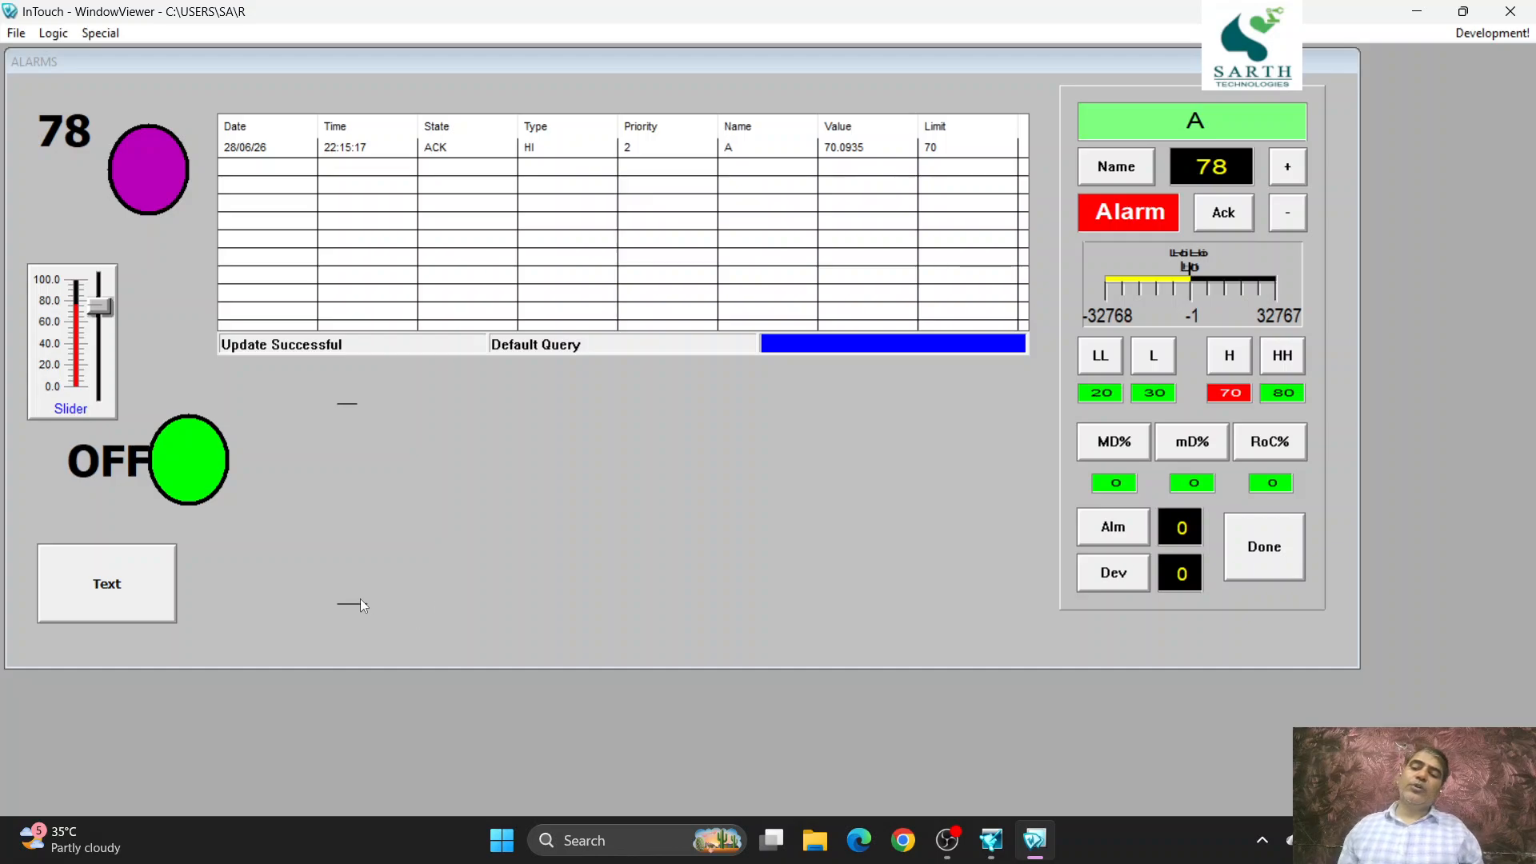
pyautogui.click(352, 579)
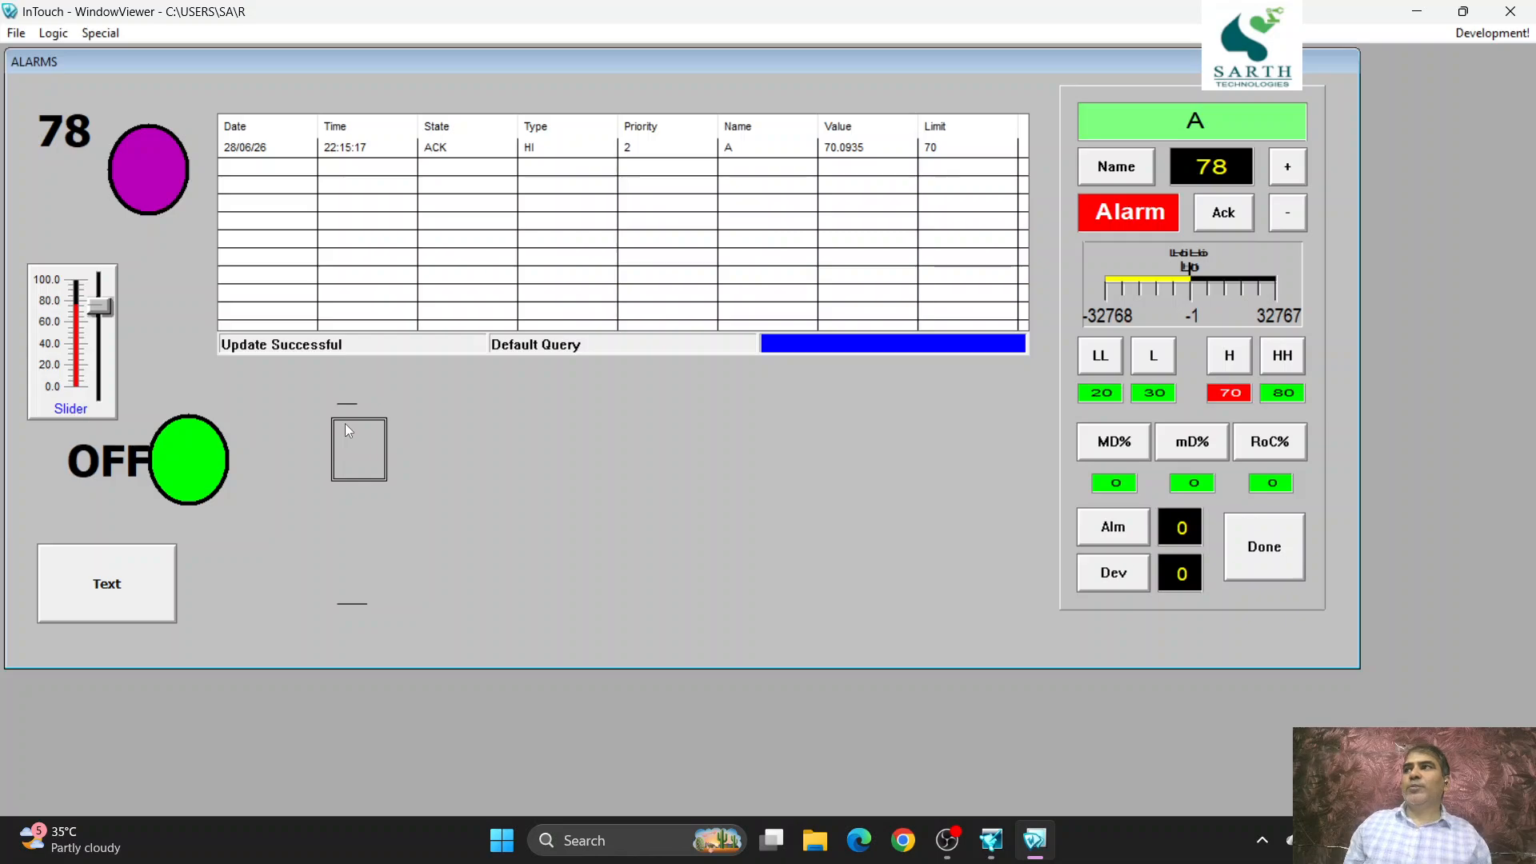
pyautogui.click(344, 424)
pyautogui.press('Return')
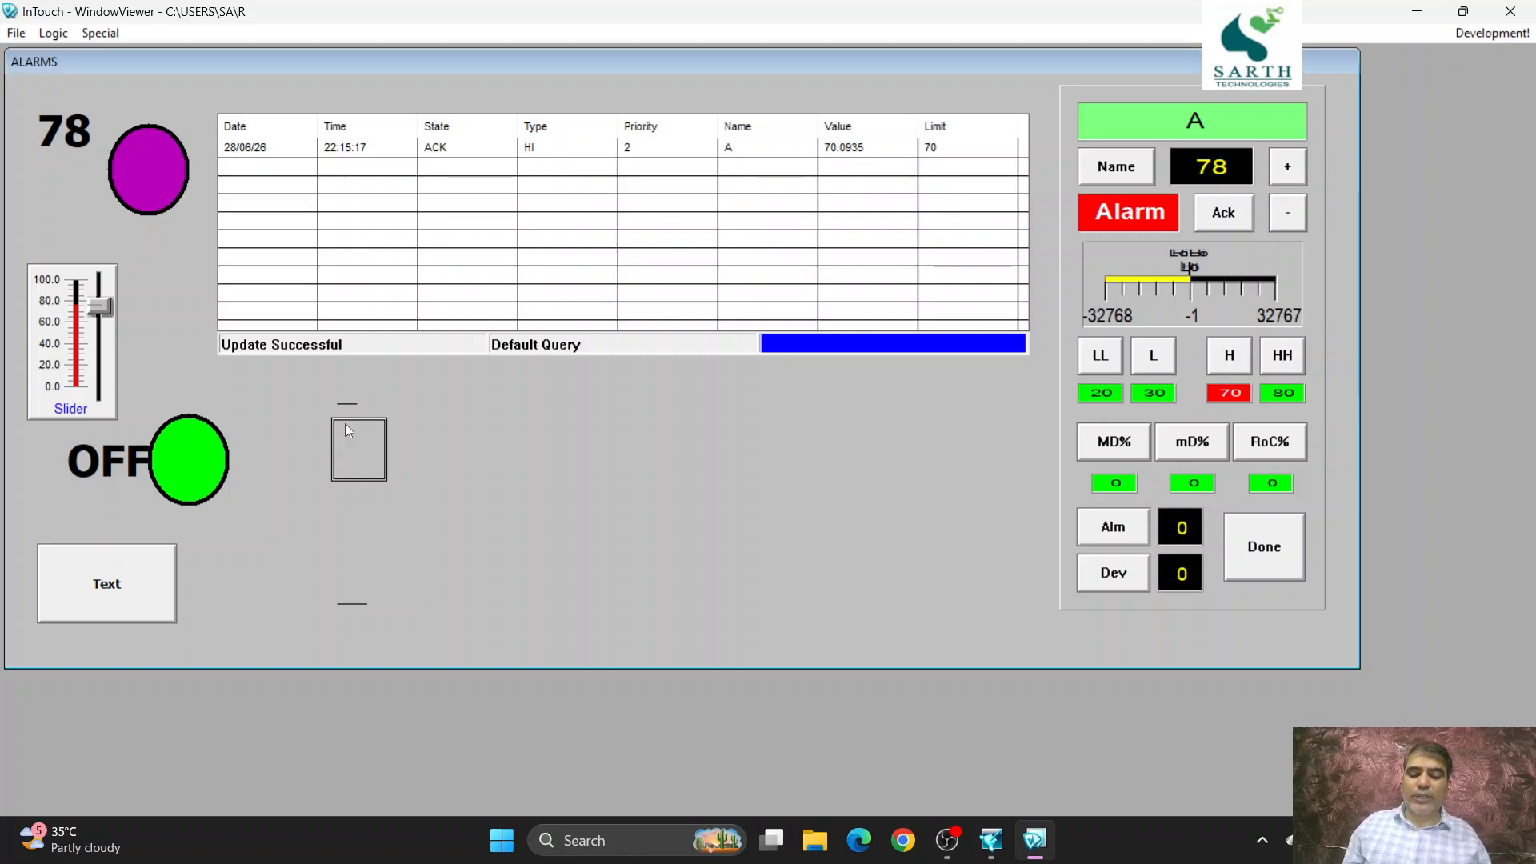
pyautogui.click(346, 425)
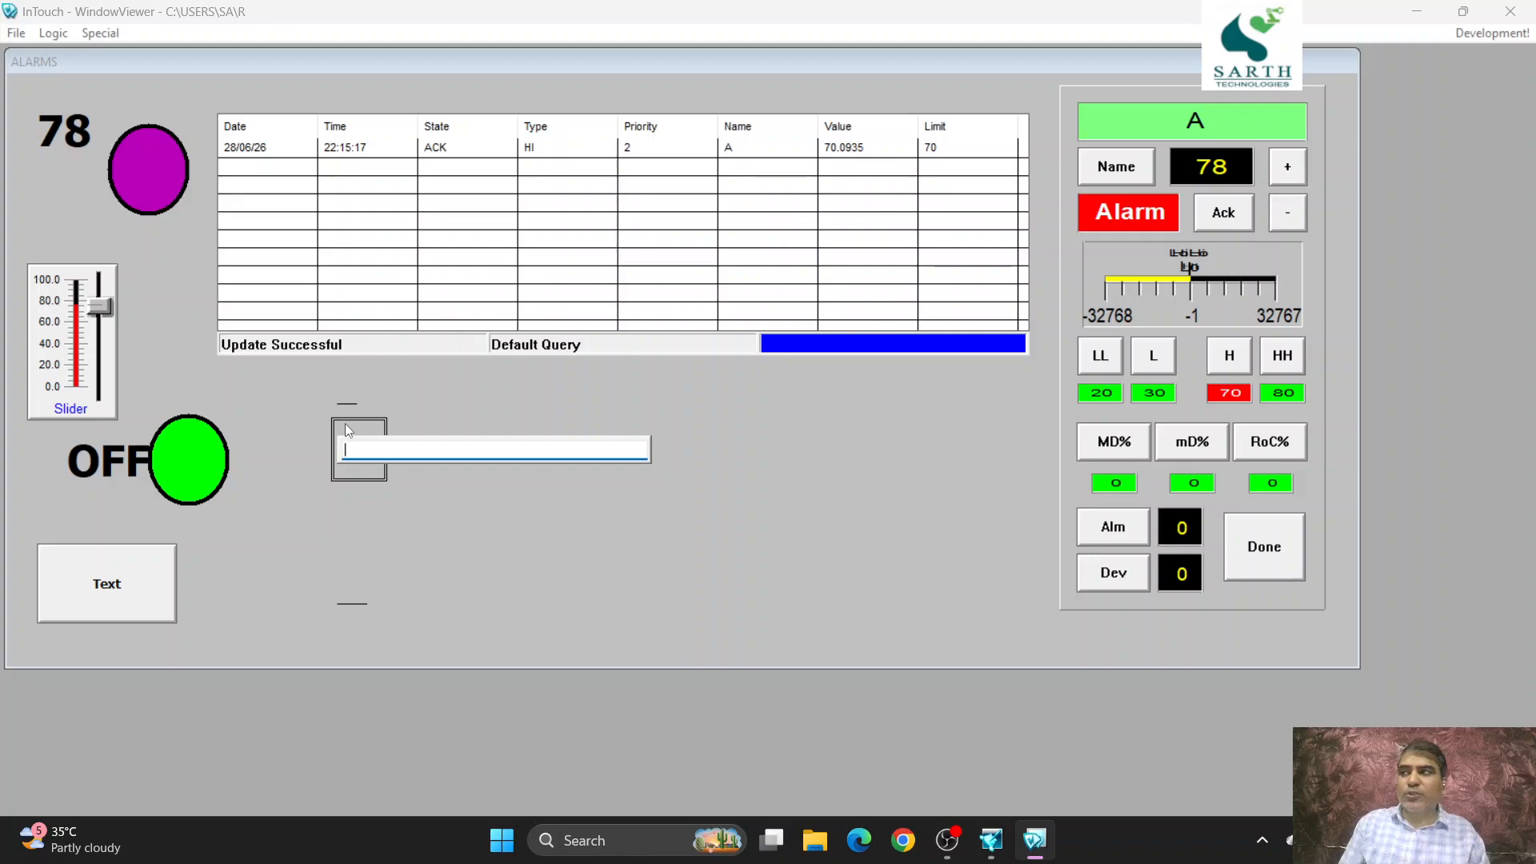
pyautogui.write('H')
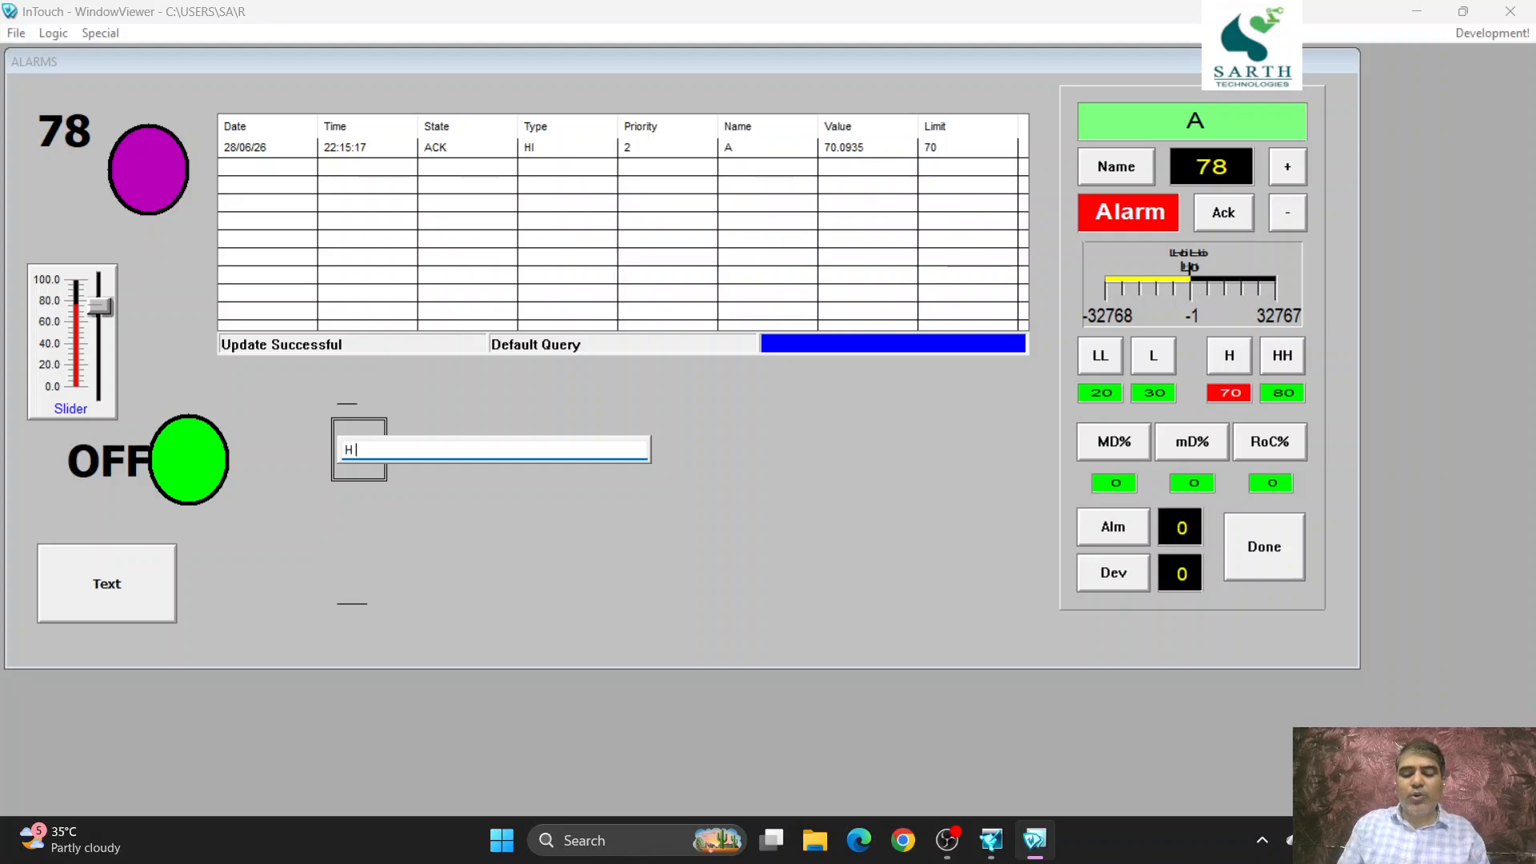
pyautogui.write(' R U')
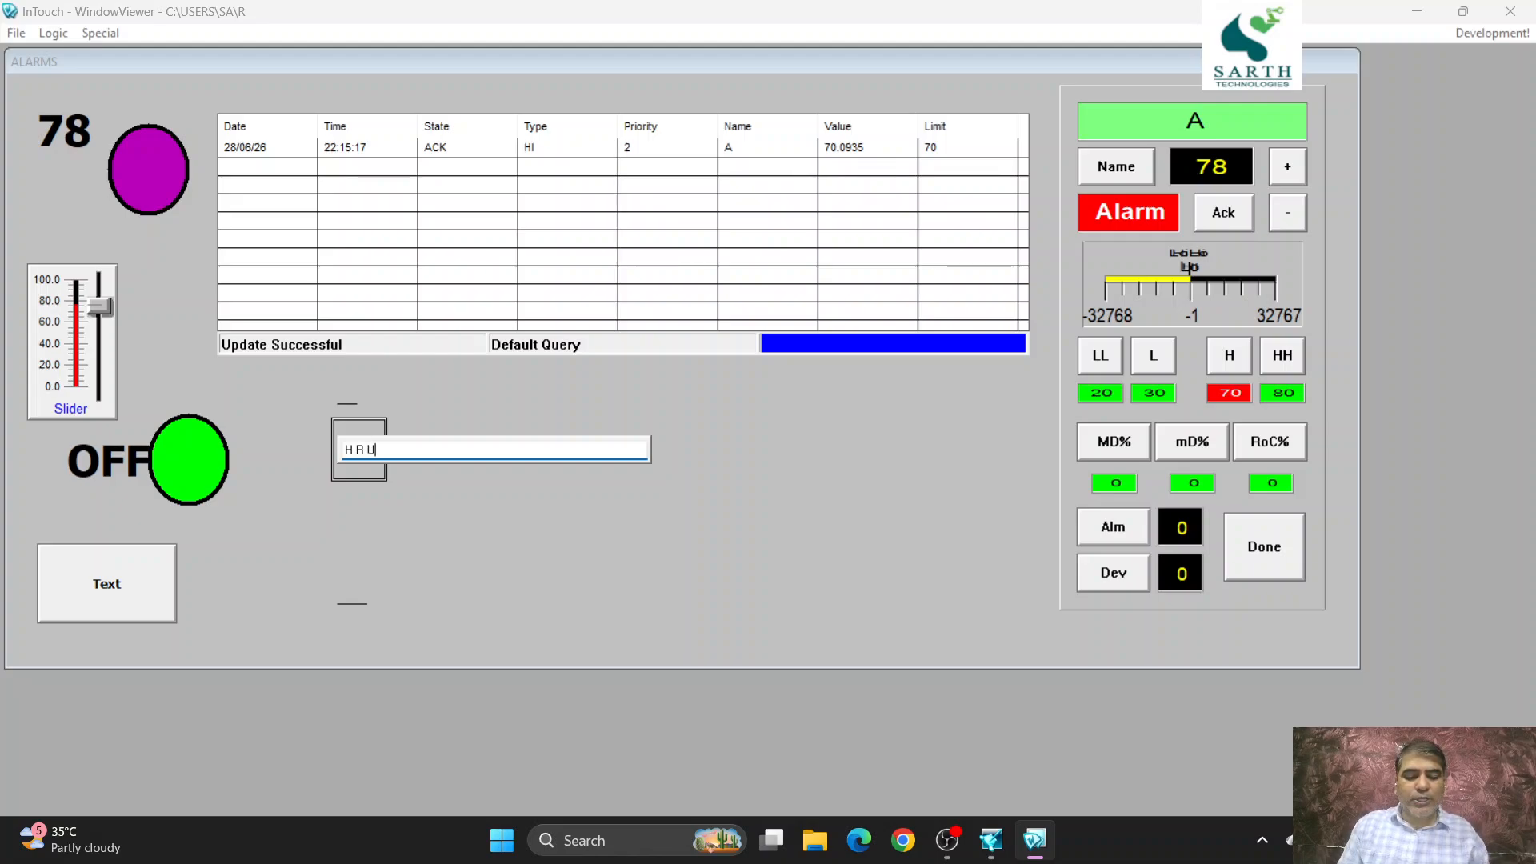
pyautogui.write('?')
pyautogui.press('Return')
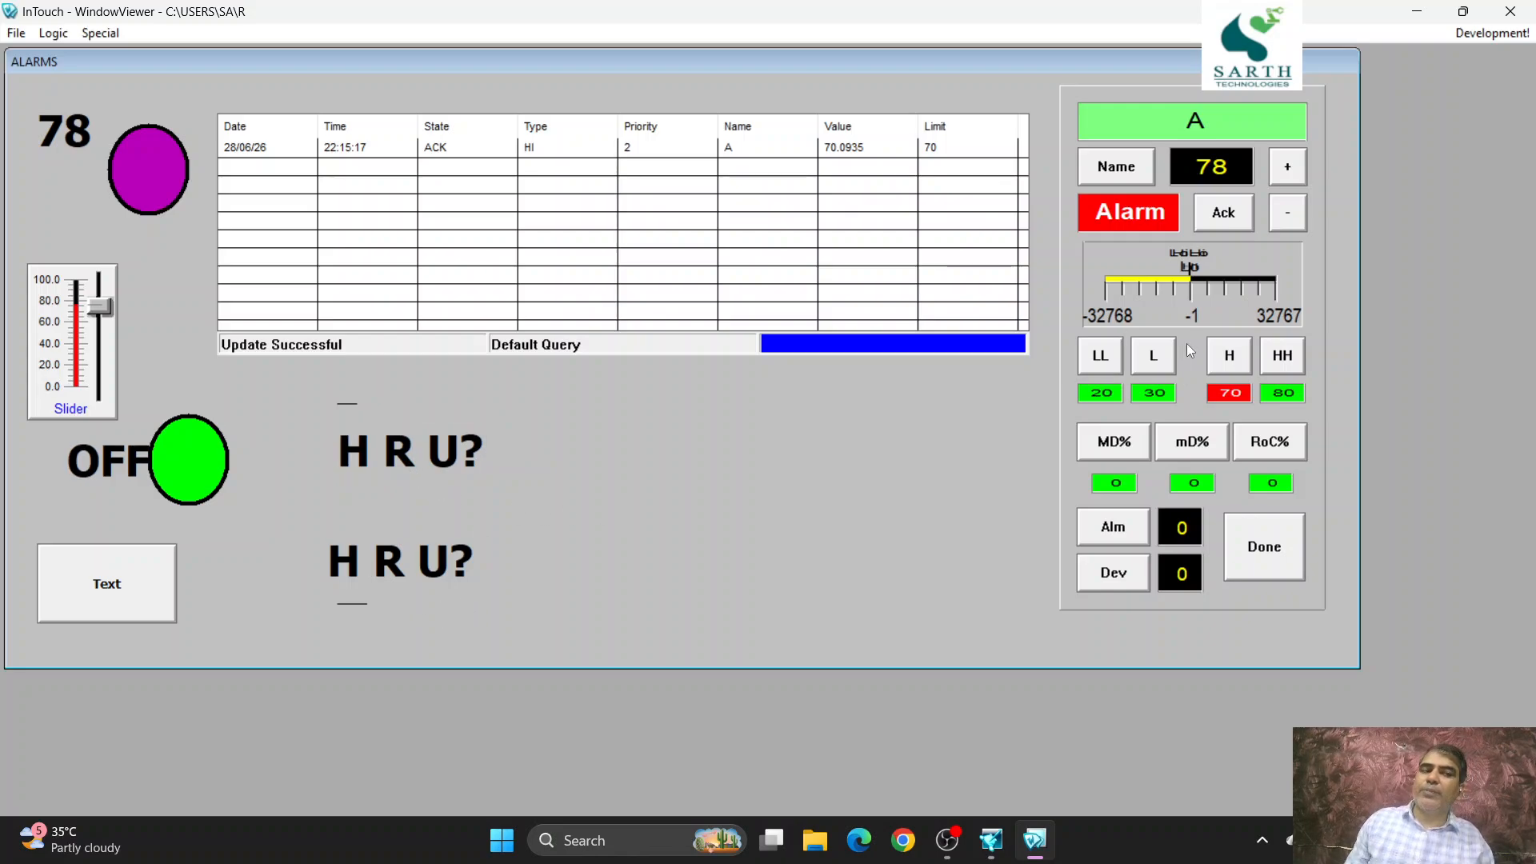
# - Switch to development mode and back to runtime, and enter "I AM FINE" in the upper string input
pyautogui.click(1503, 35)
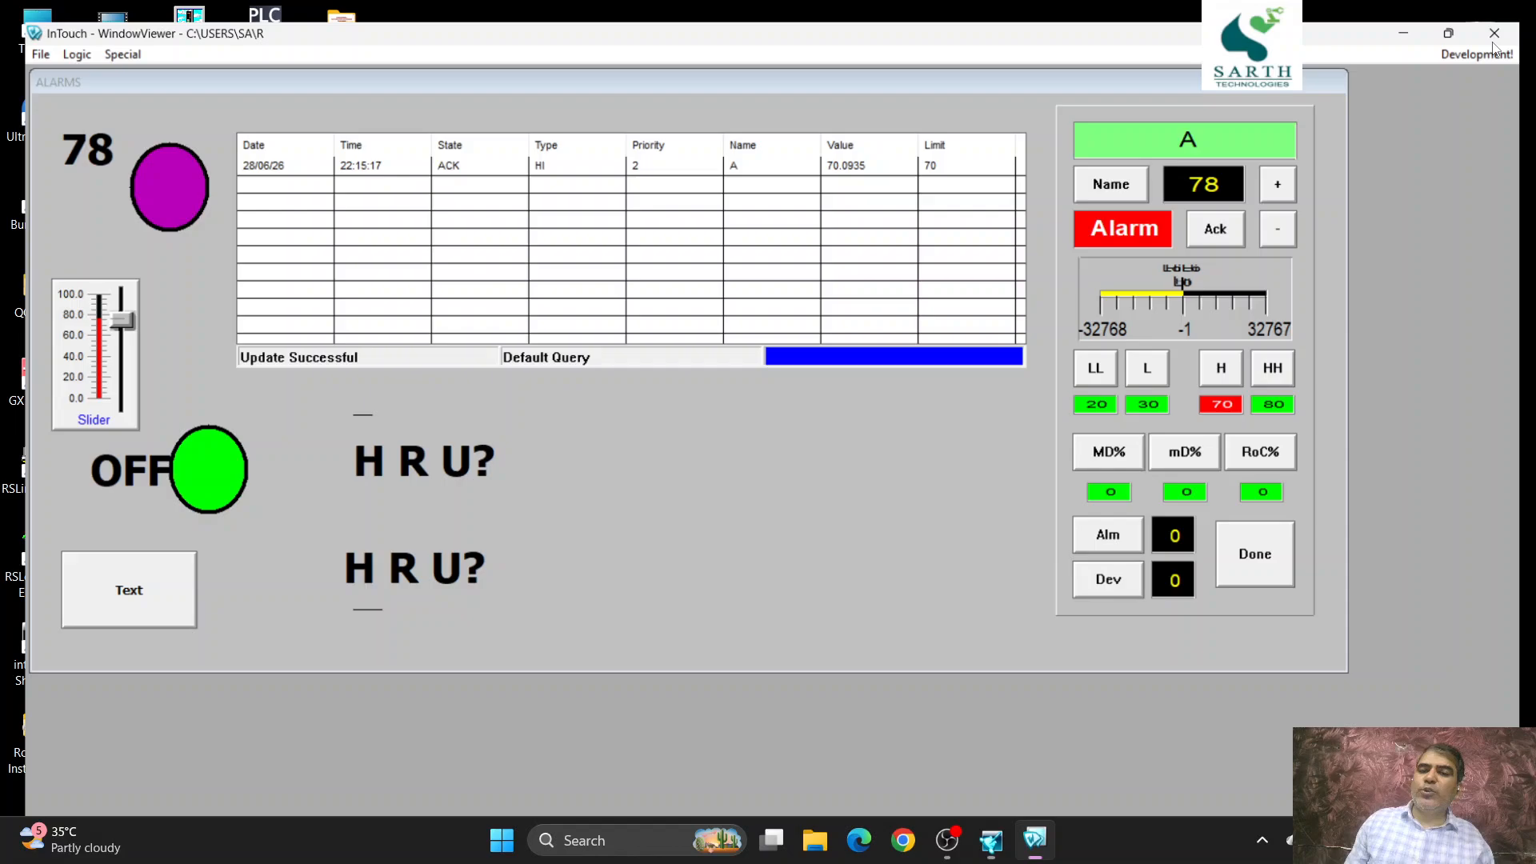
pyautogui.click(1489, 40)
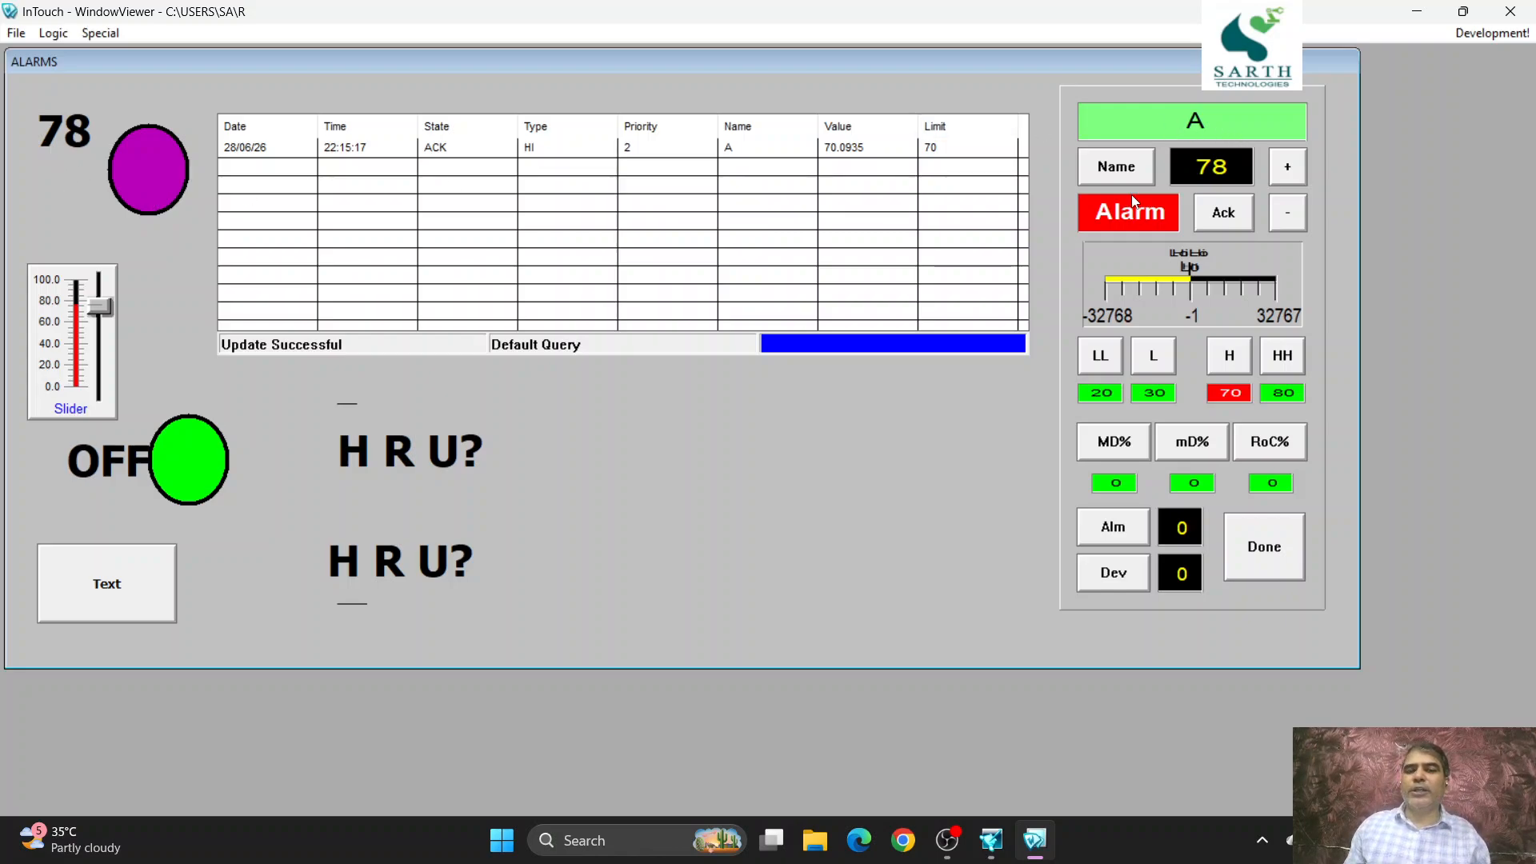
pyautogui.click(419, 445)
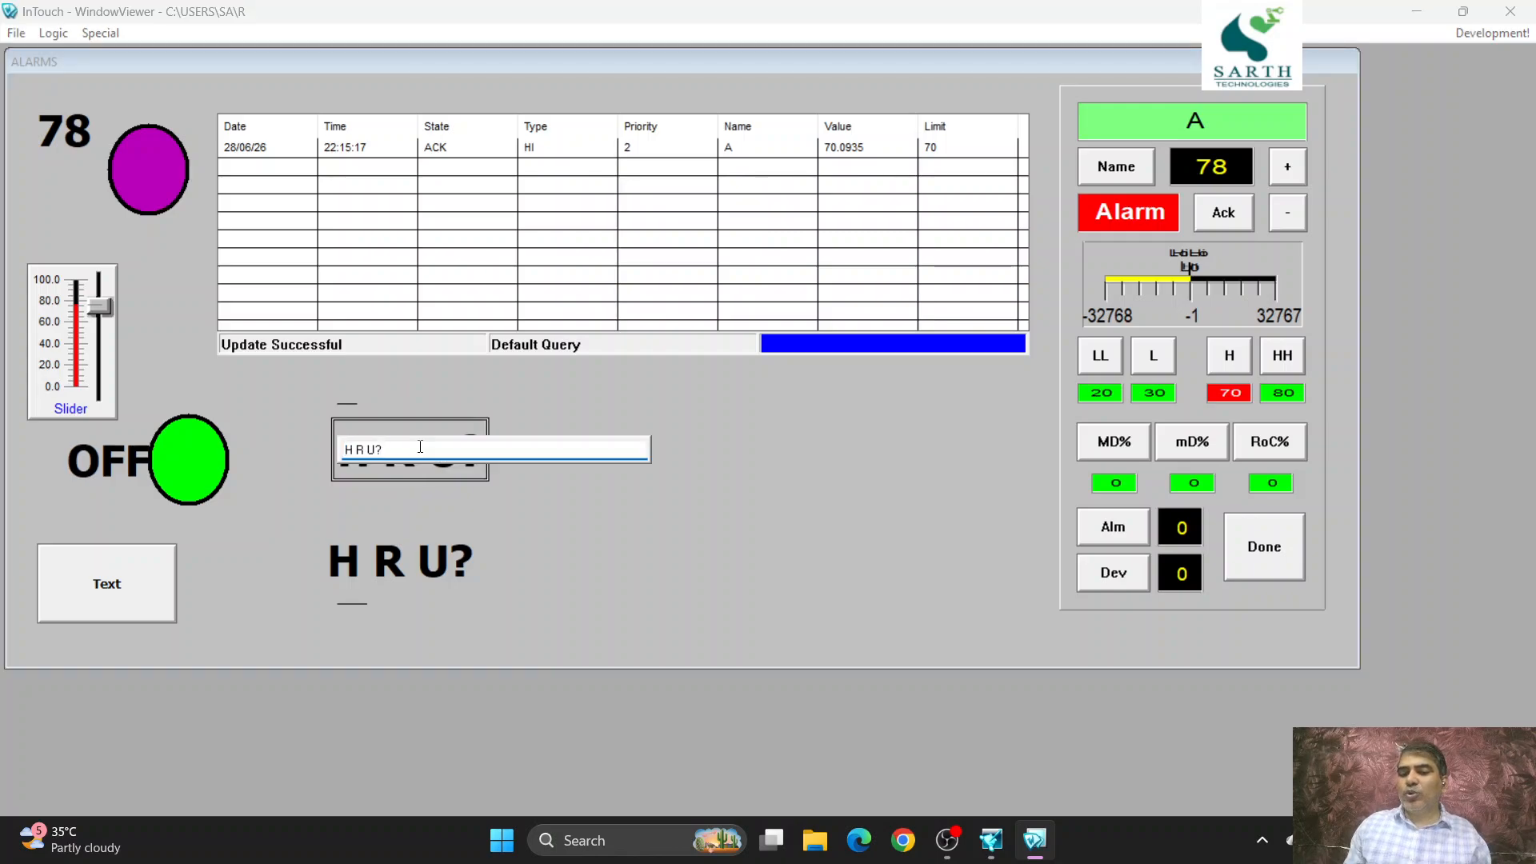
pyautogui.write('I')
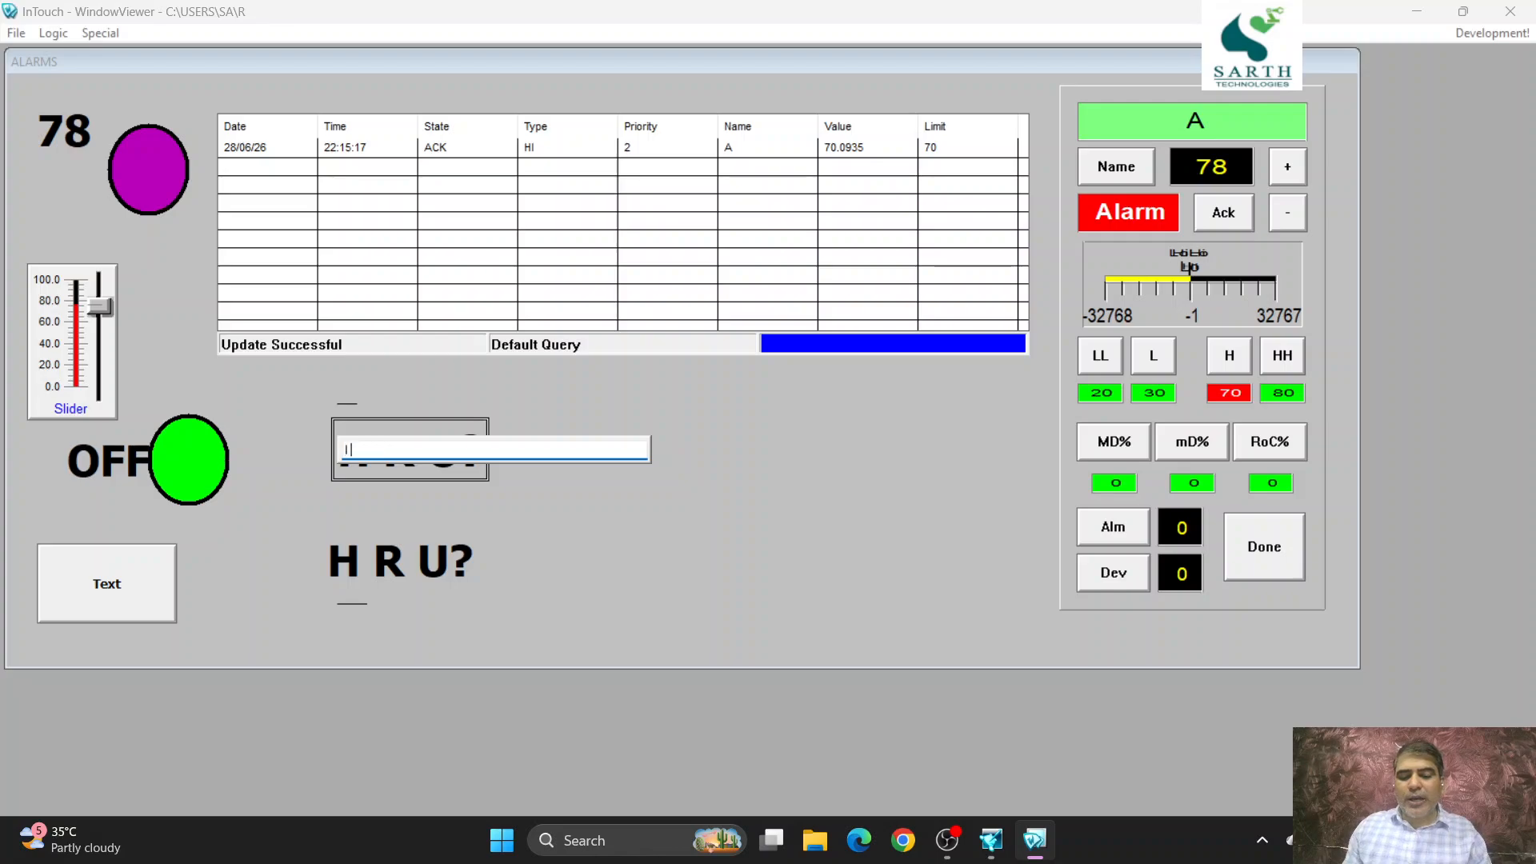
pyautogui.write(' AM')
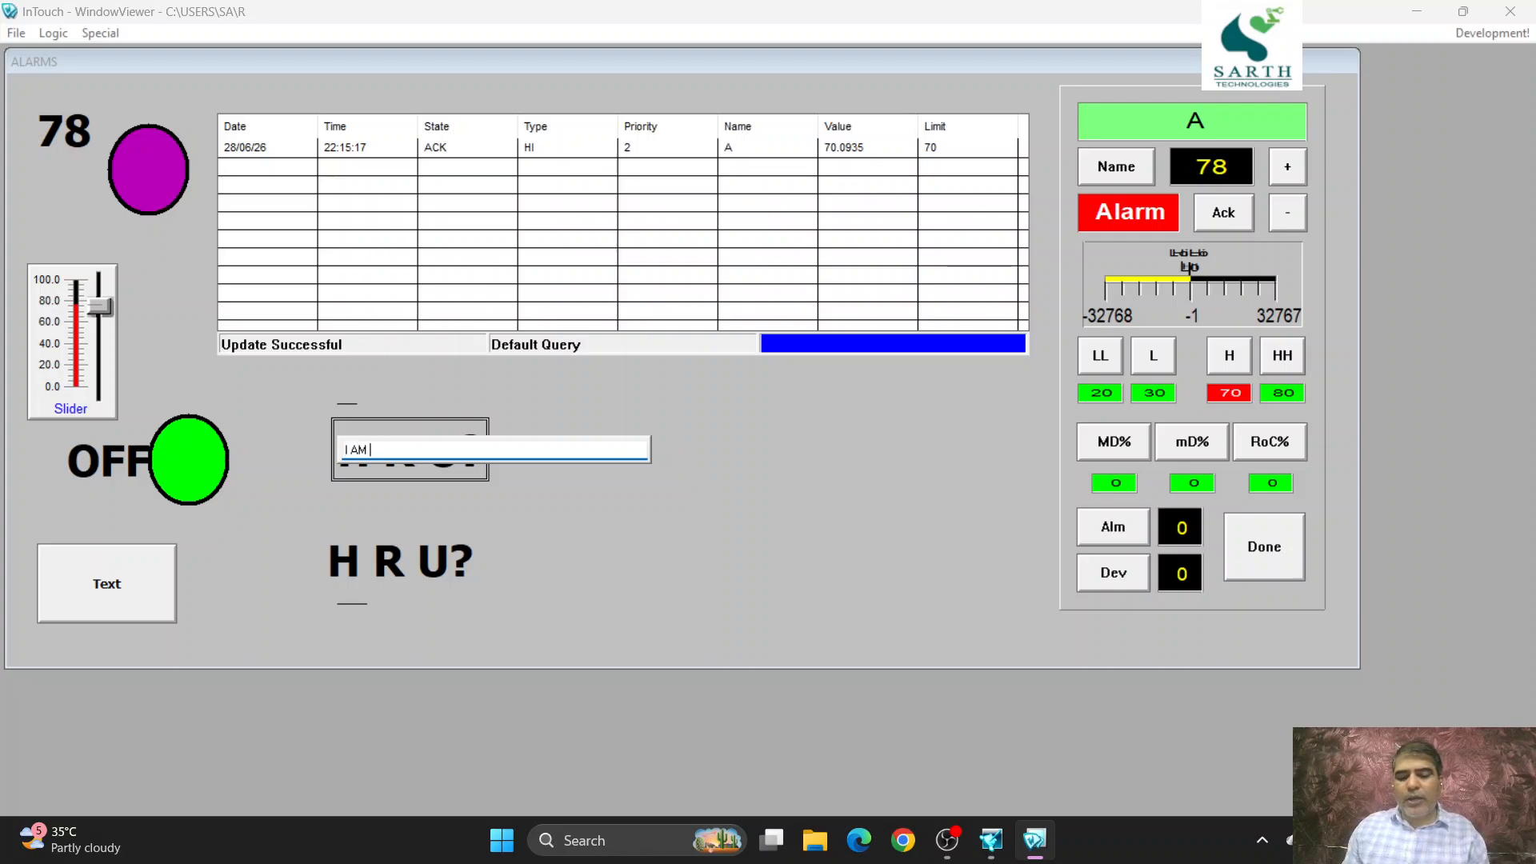
pyautogui.write(' FINE')
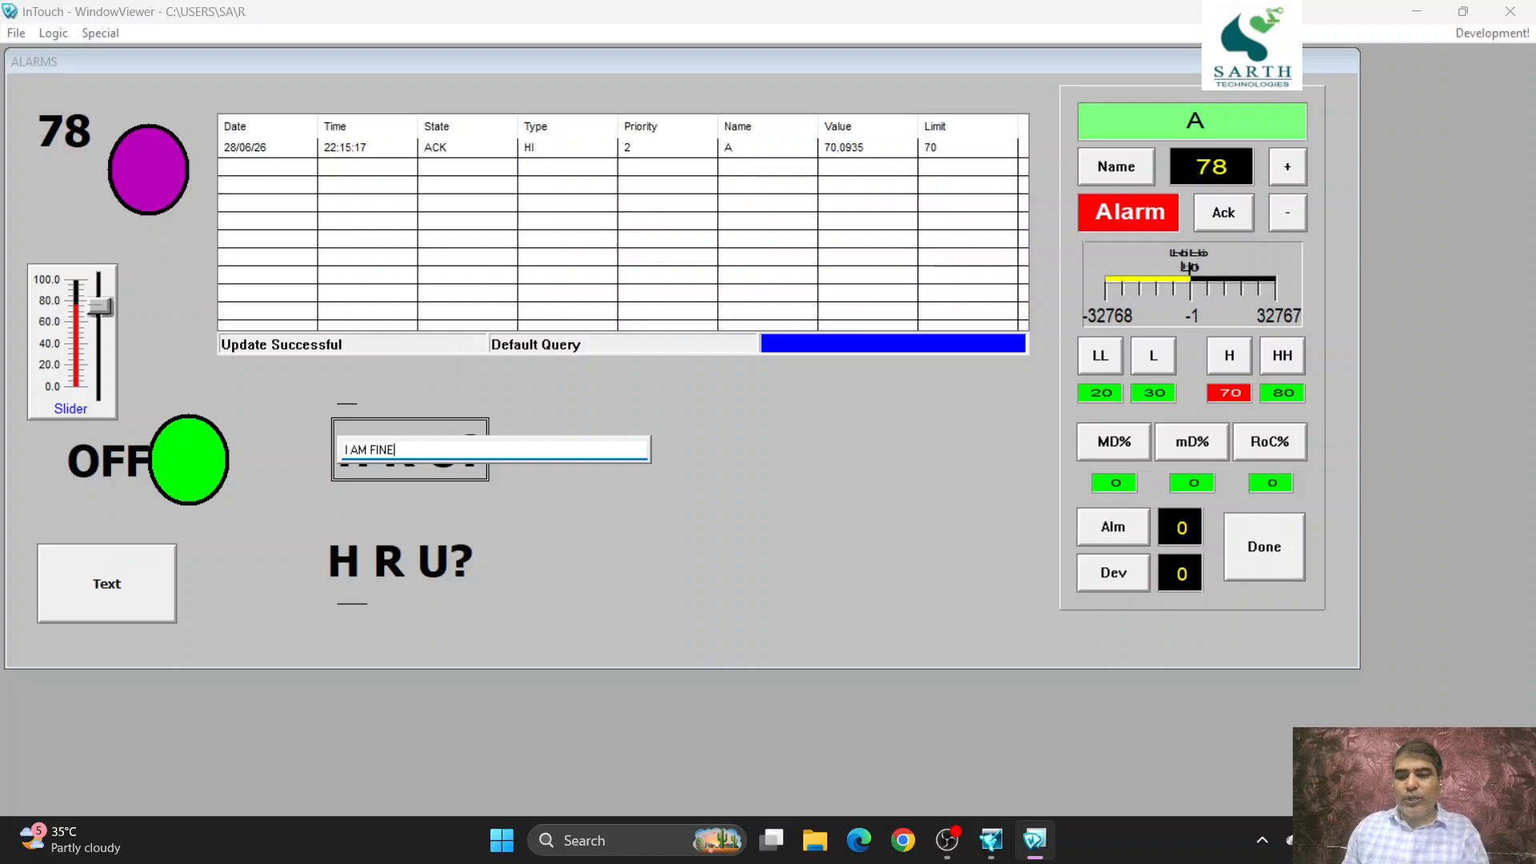
pyautogui.press('Return')
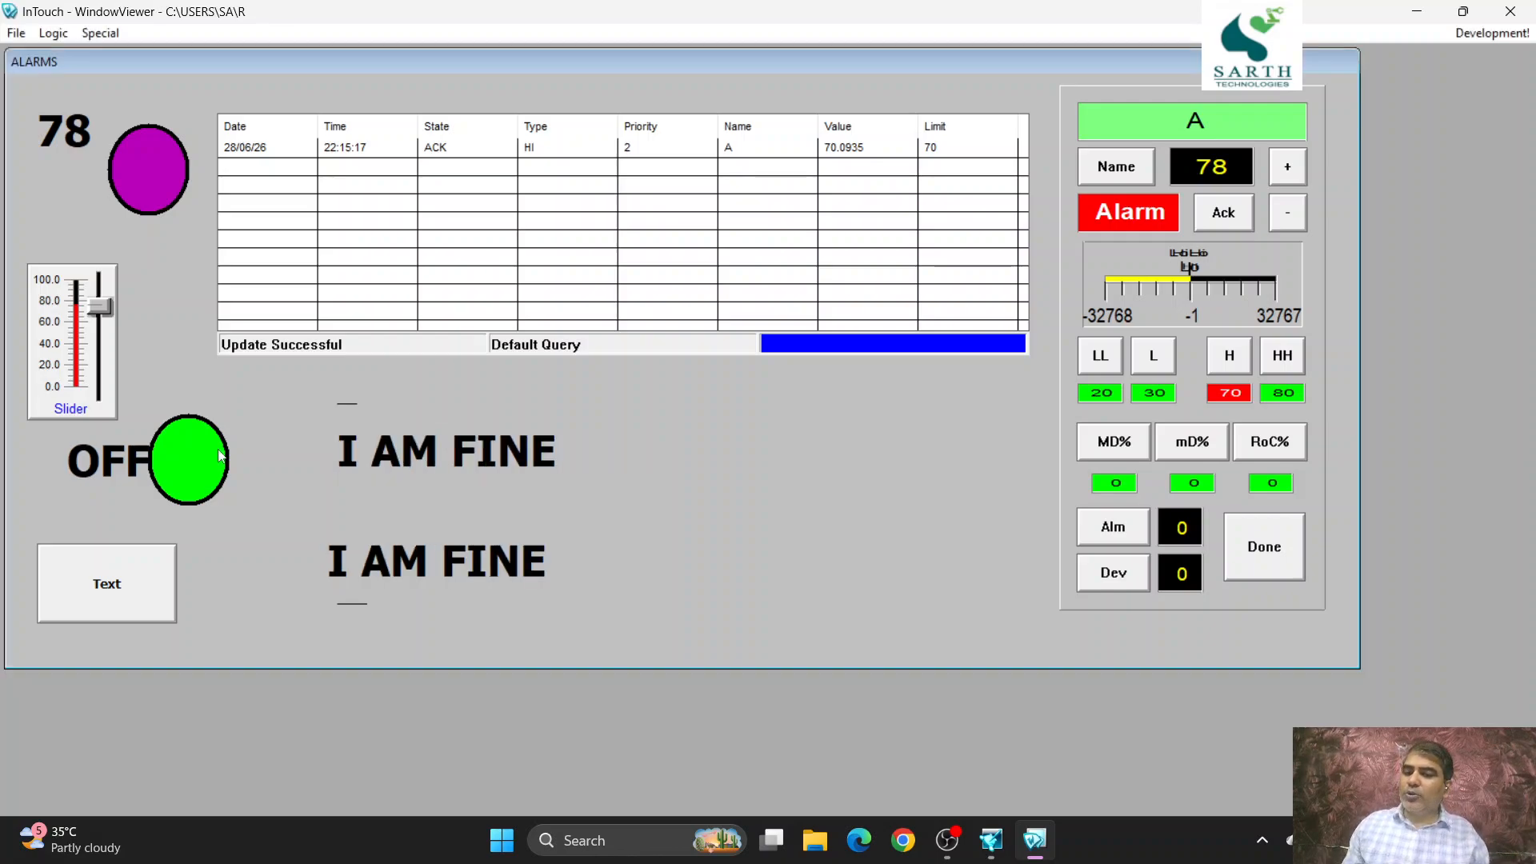
# - Replace the string input's text with the random mixed characters "9T349 CXC C SCZ,C C., zC[AVDA"
pyautogui.click(429, 466)
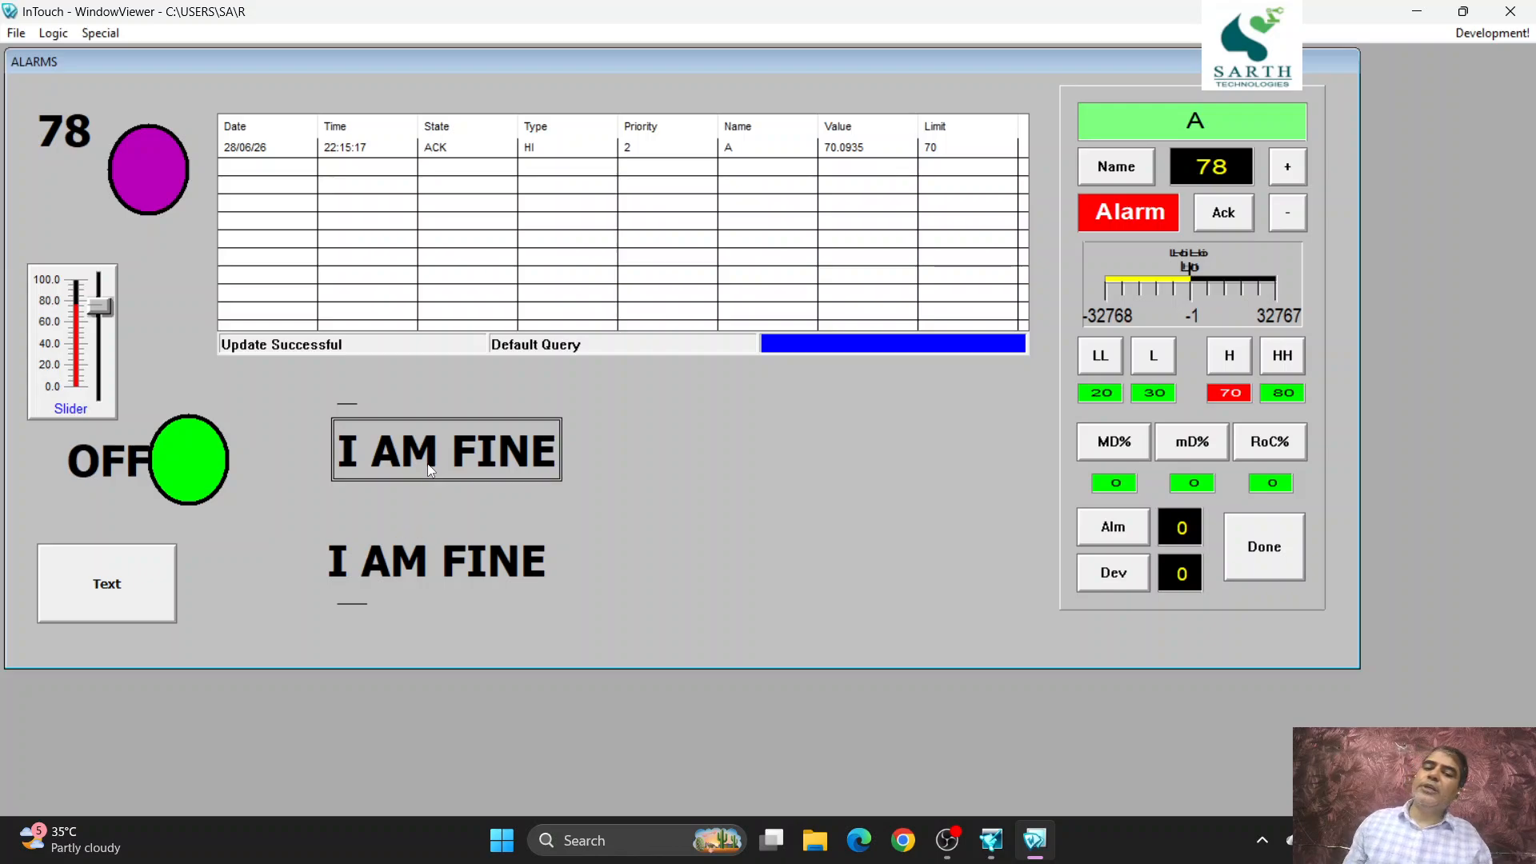
pyautogui.press('Return')
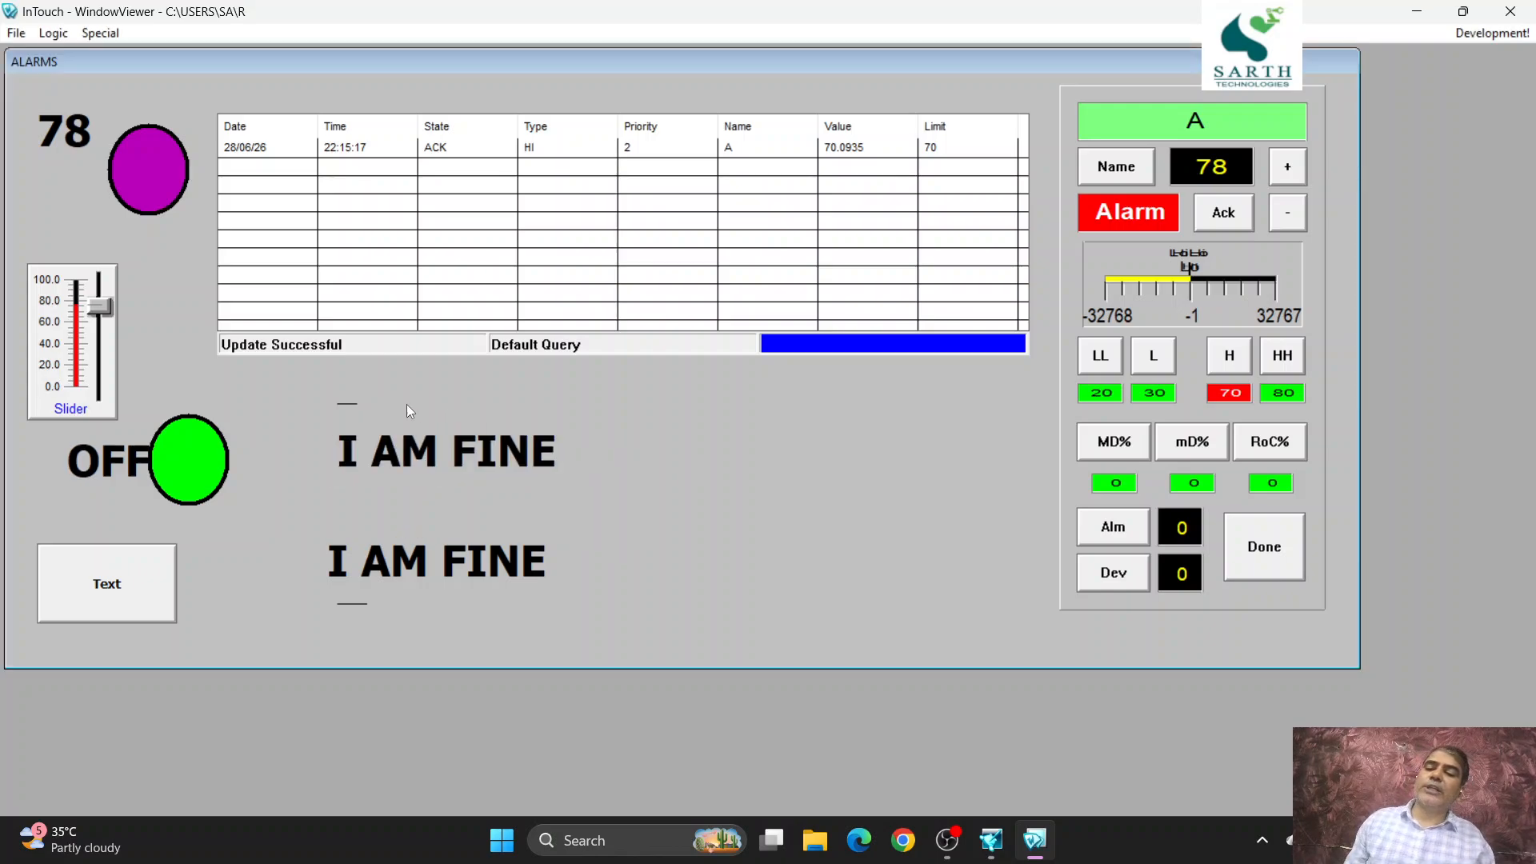
pyautogui.click(404, 477)
pyautogui.press('Return')
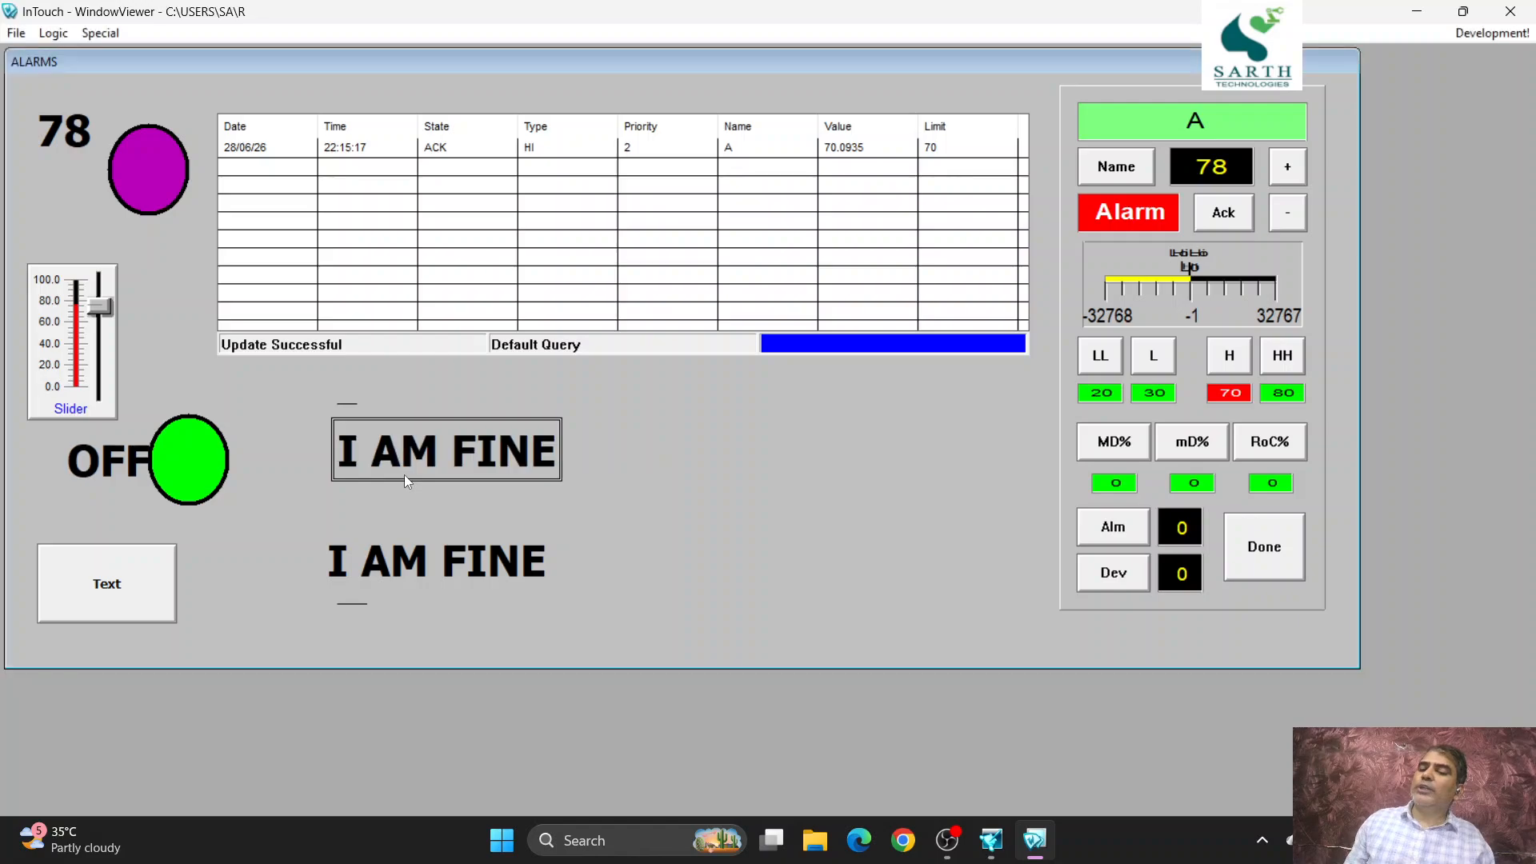
pyautogui.click(451, 468)
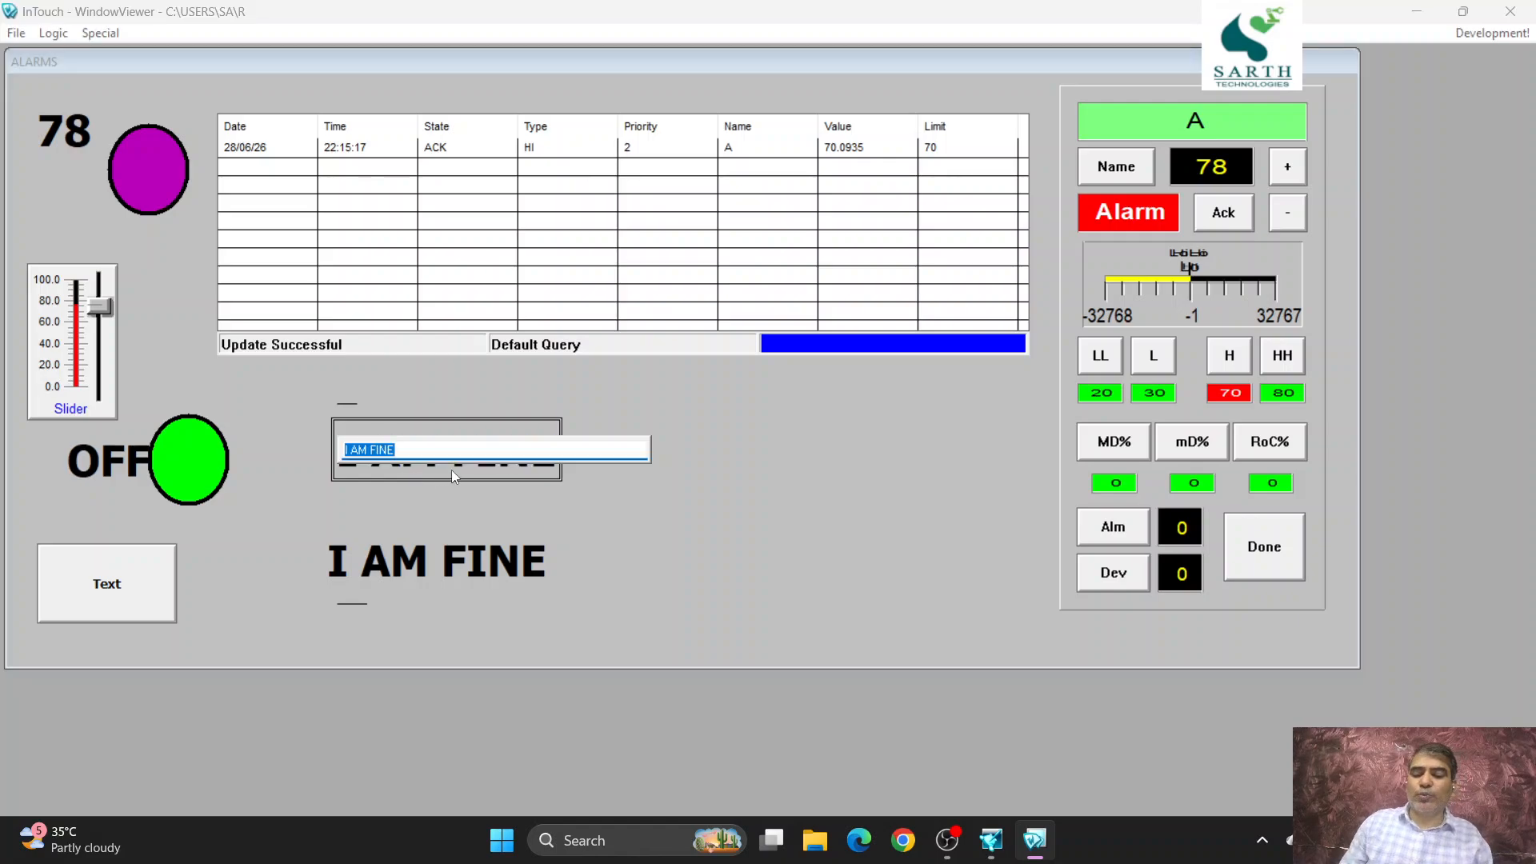
pyautogui.write('9T349 CXC C SCZ,C')
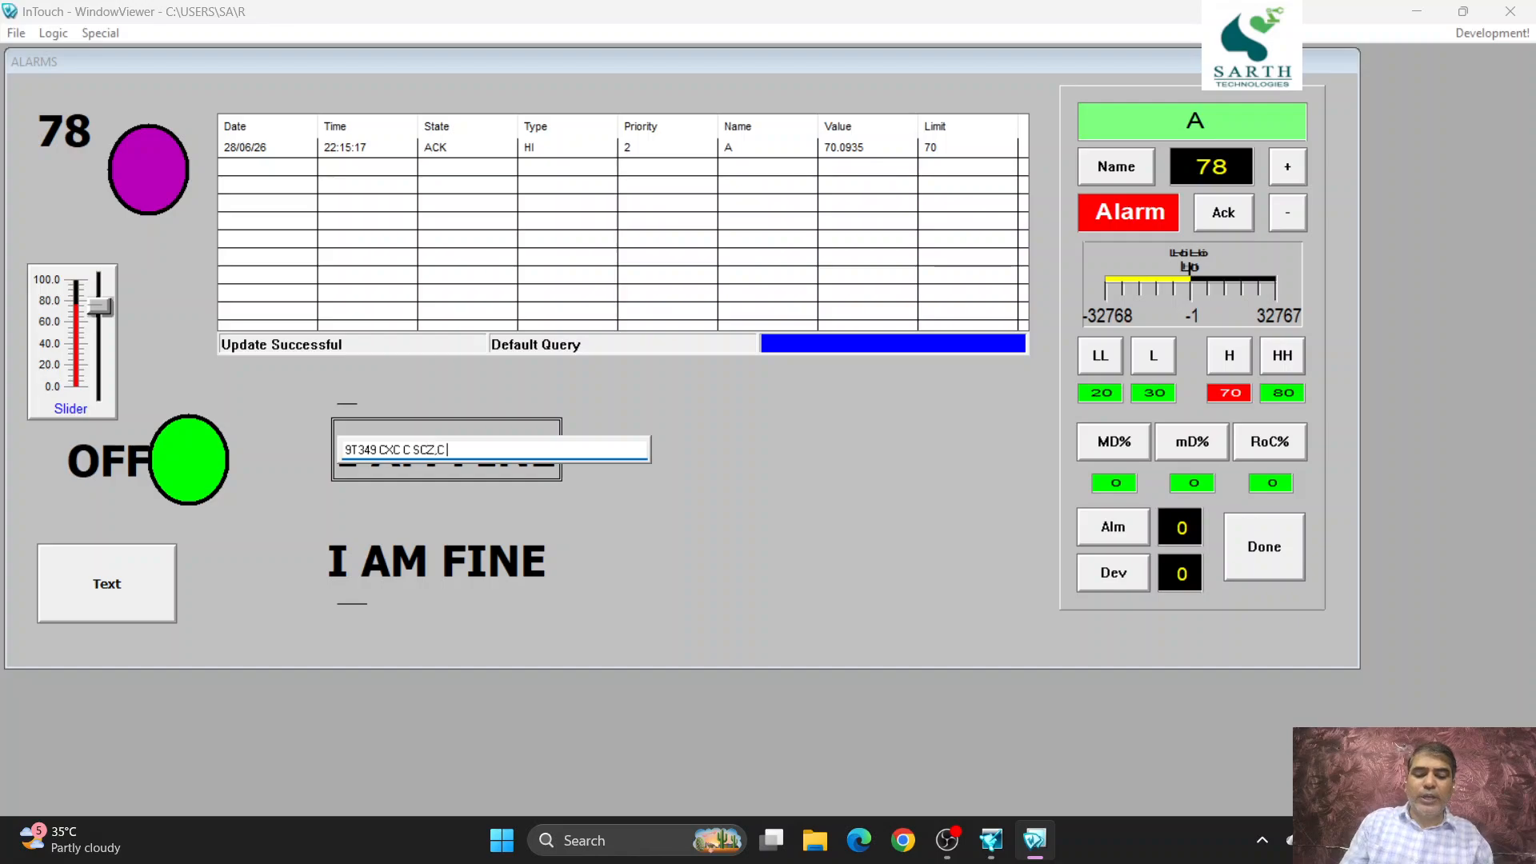
pyautogui.write(' C., zC[AVDA')
pyautogui.press('Return')
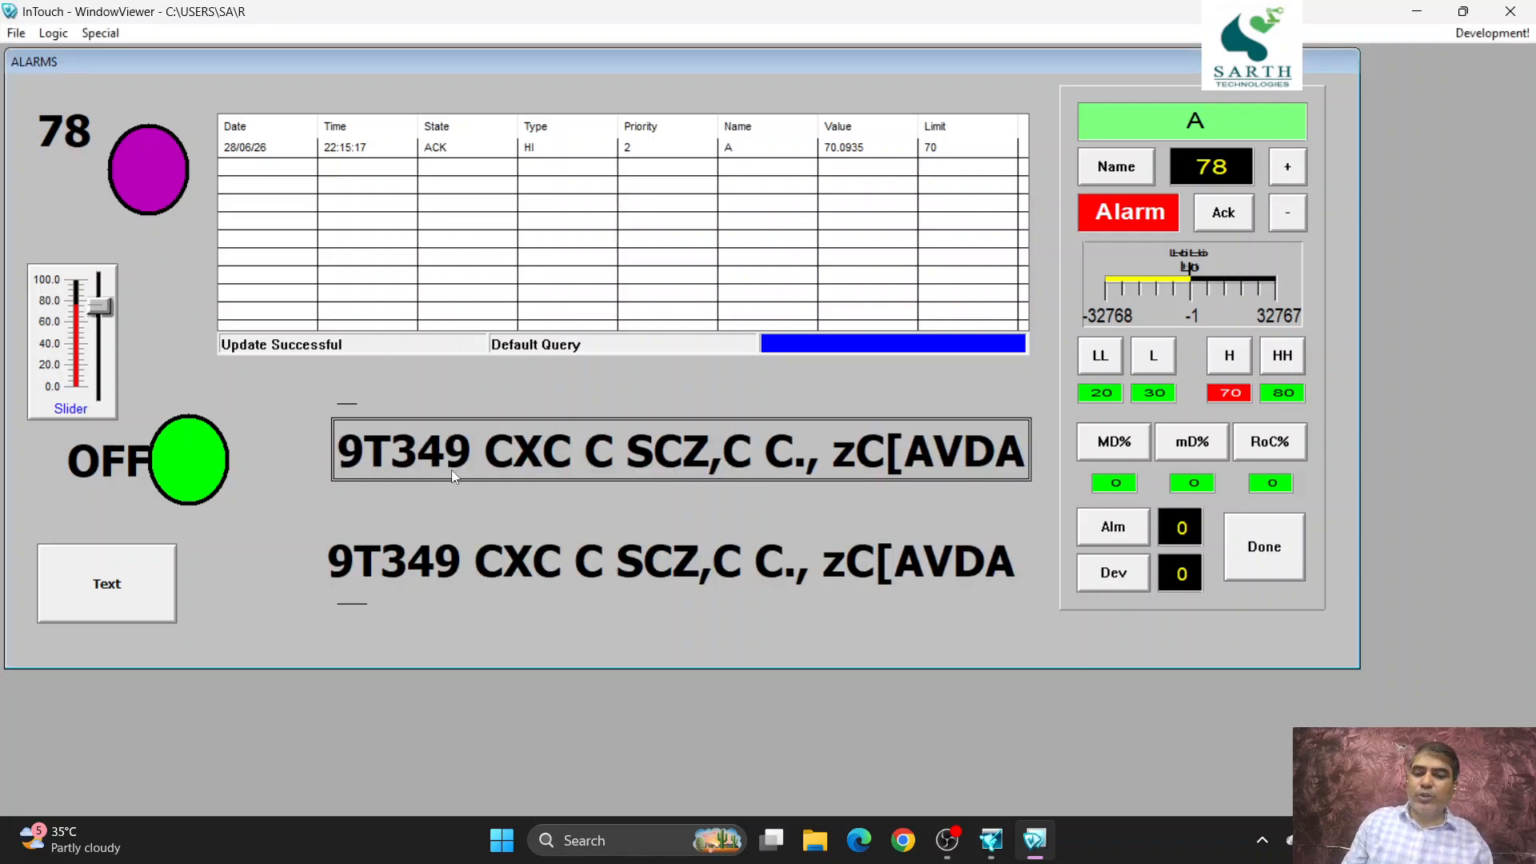
# - Replace the string input's text with "NFFNEF", and clear the entry to leave tag S empty
pyautogui.click(690, 444)
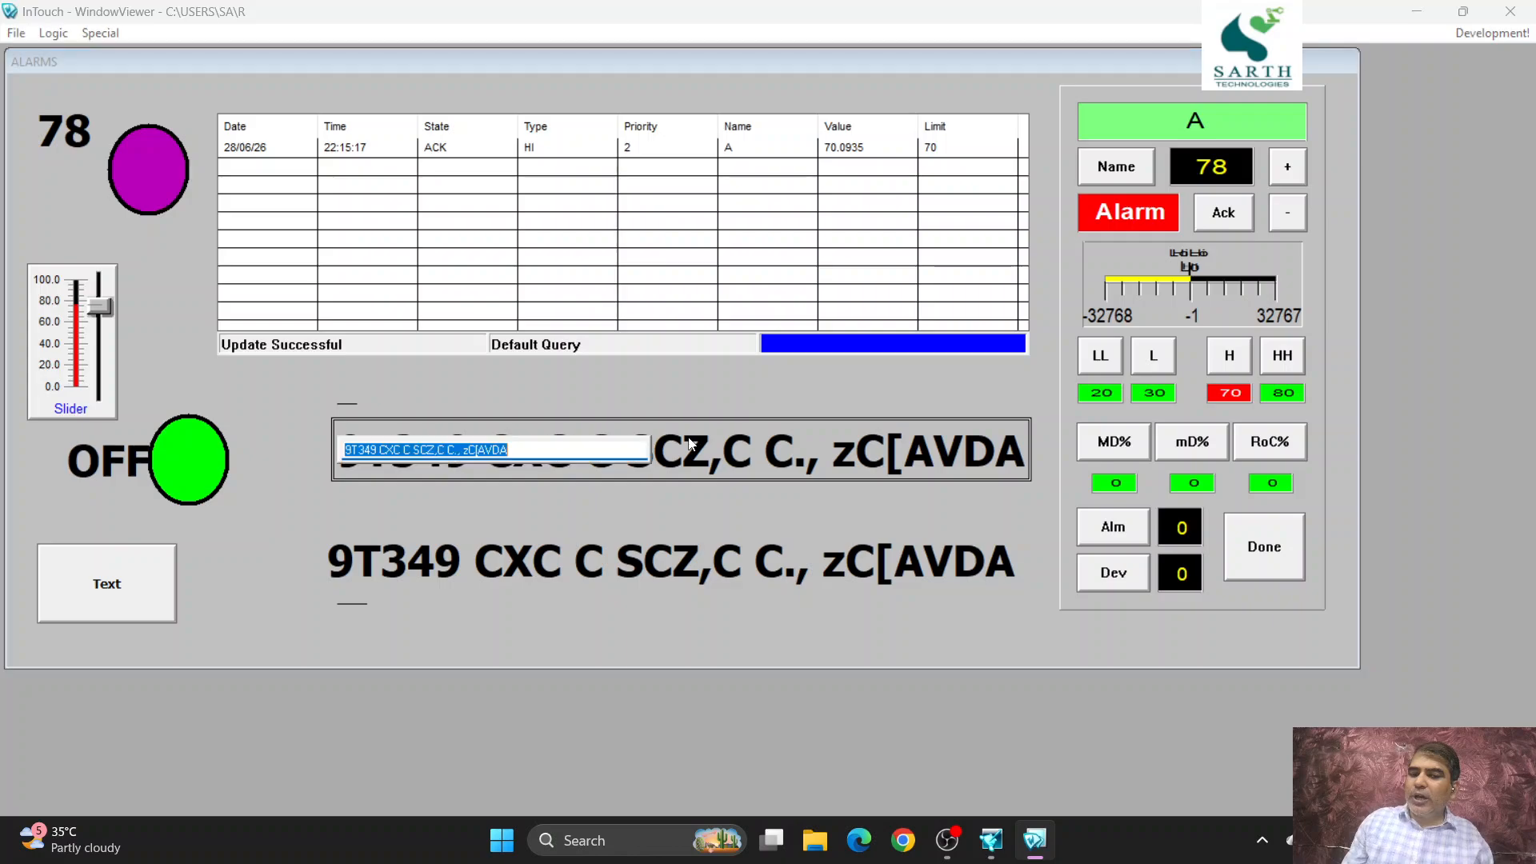
pyautogui.write('NFFNEF')
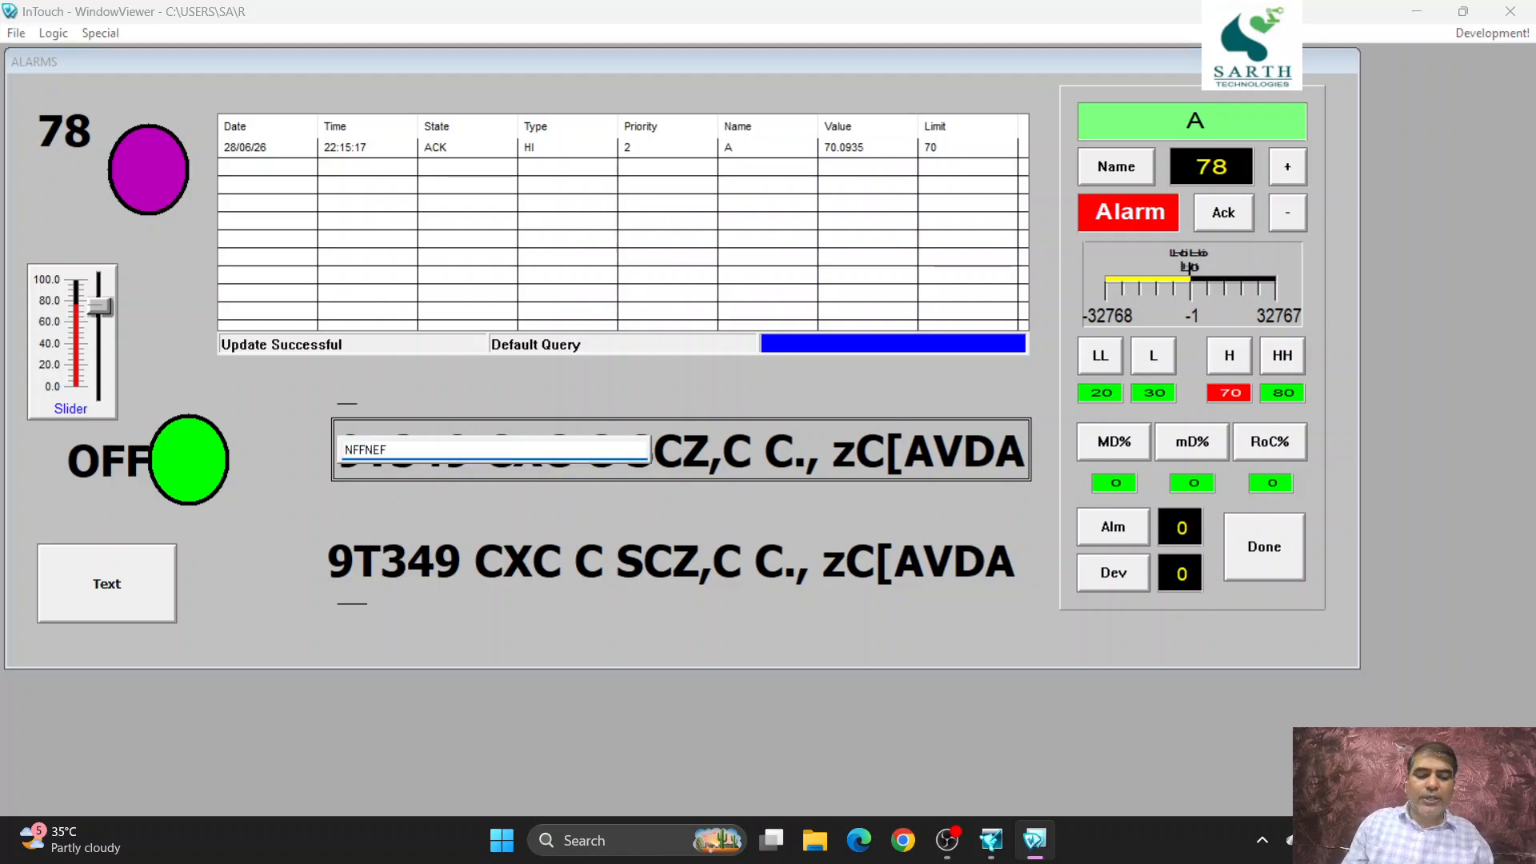
pyautogui.press('Return')
pyautogui.click(477, 470)
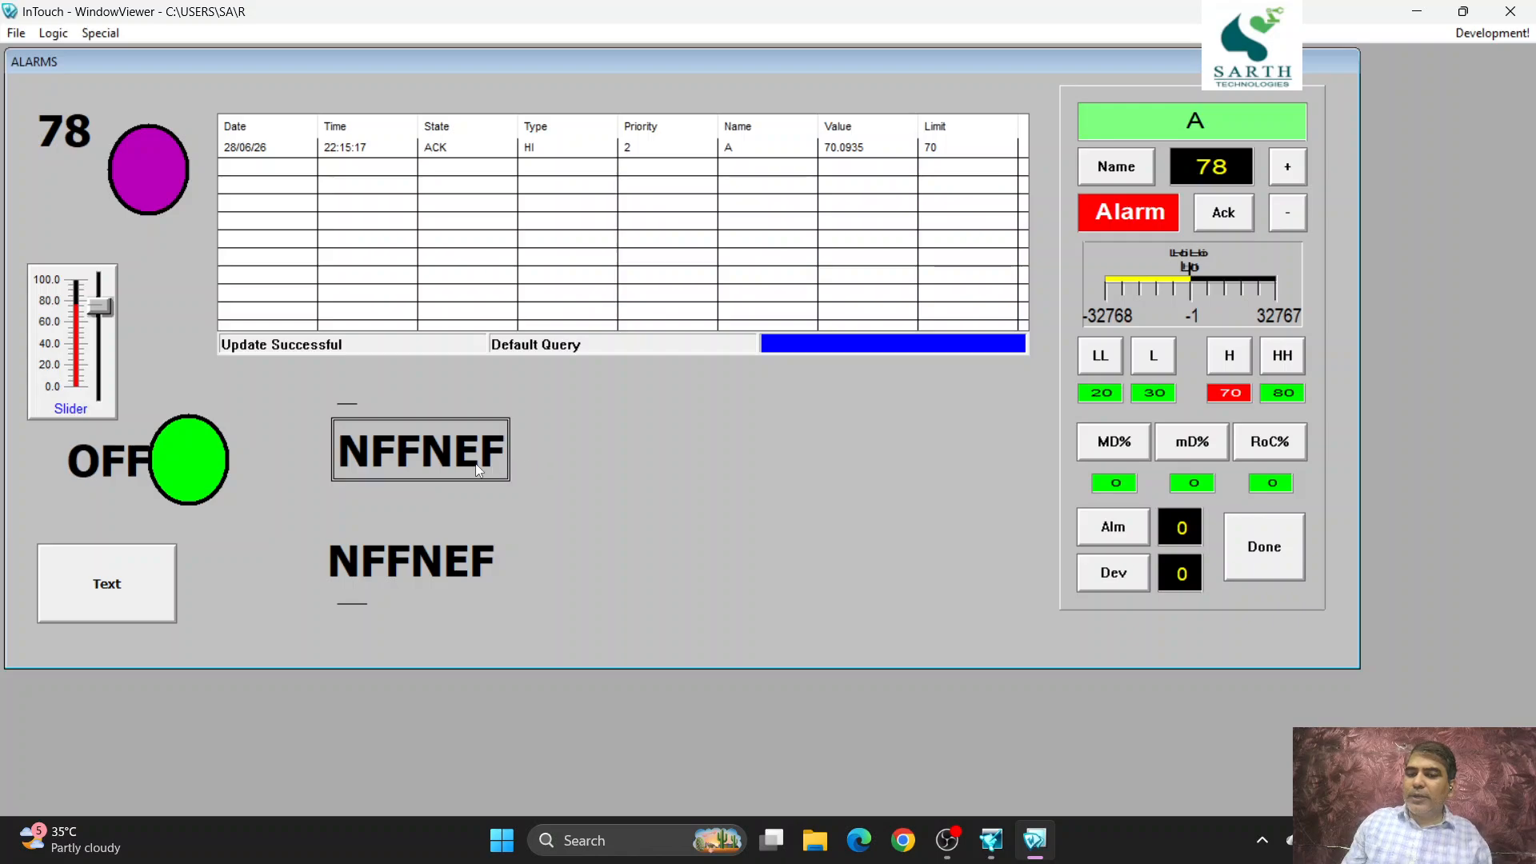
pyautogui.press('BackSpace')
pyautogui.press('Return')
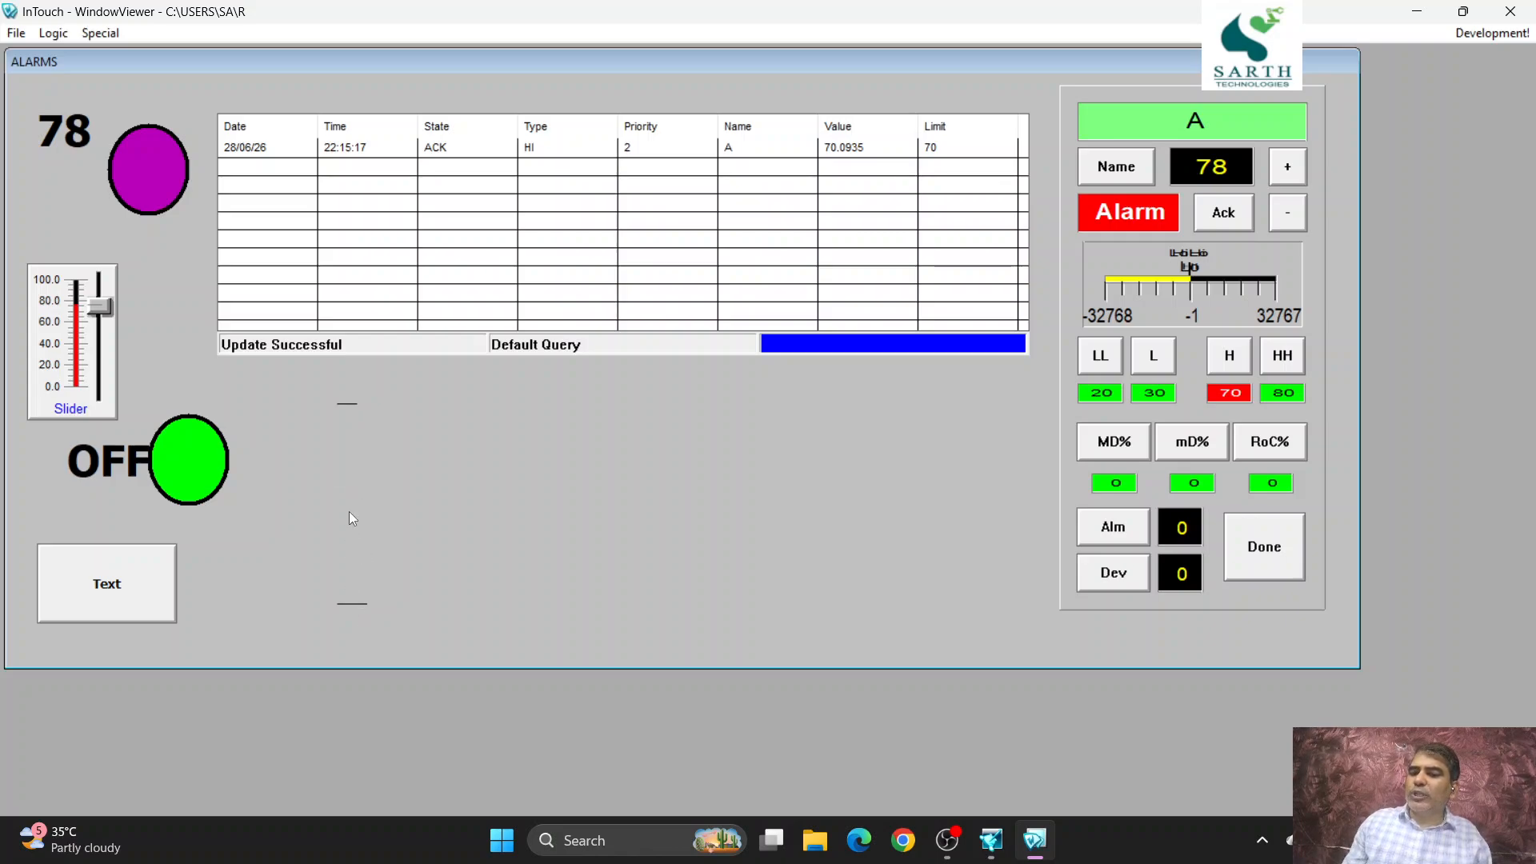
# - Enter "ALARM" as the value of tag S through the empty upper string input
pyautogui.click(351, 449)
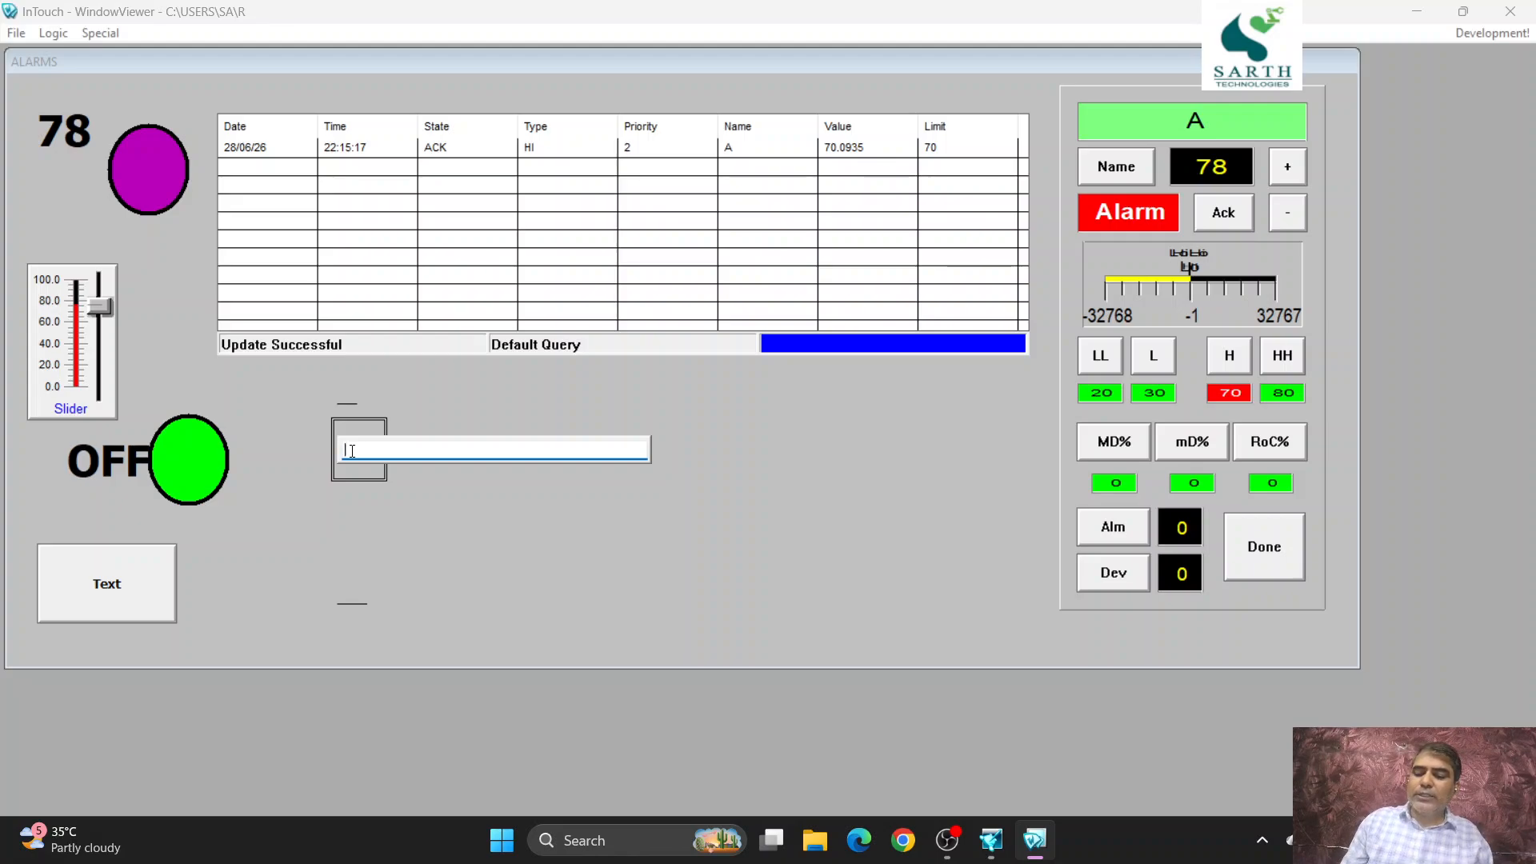
pyautogui.write('A')
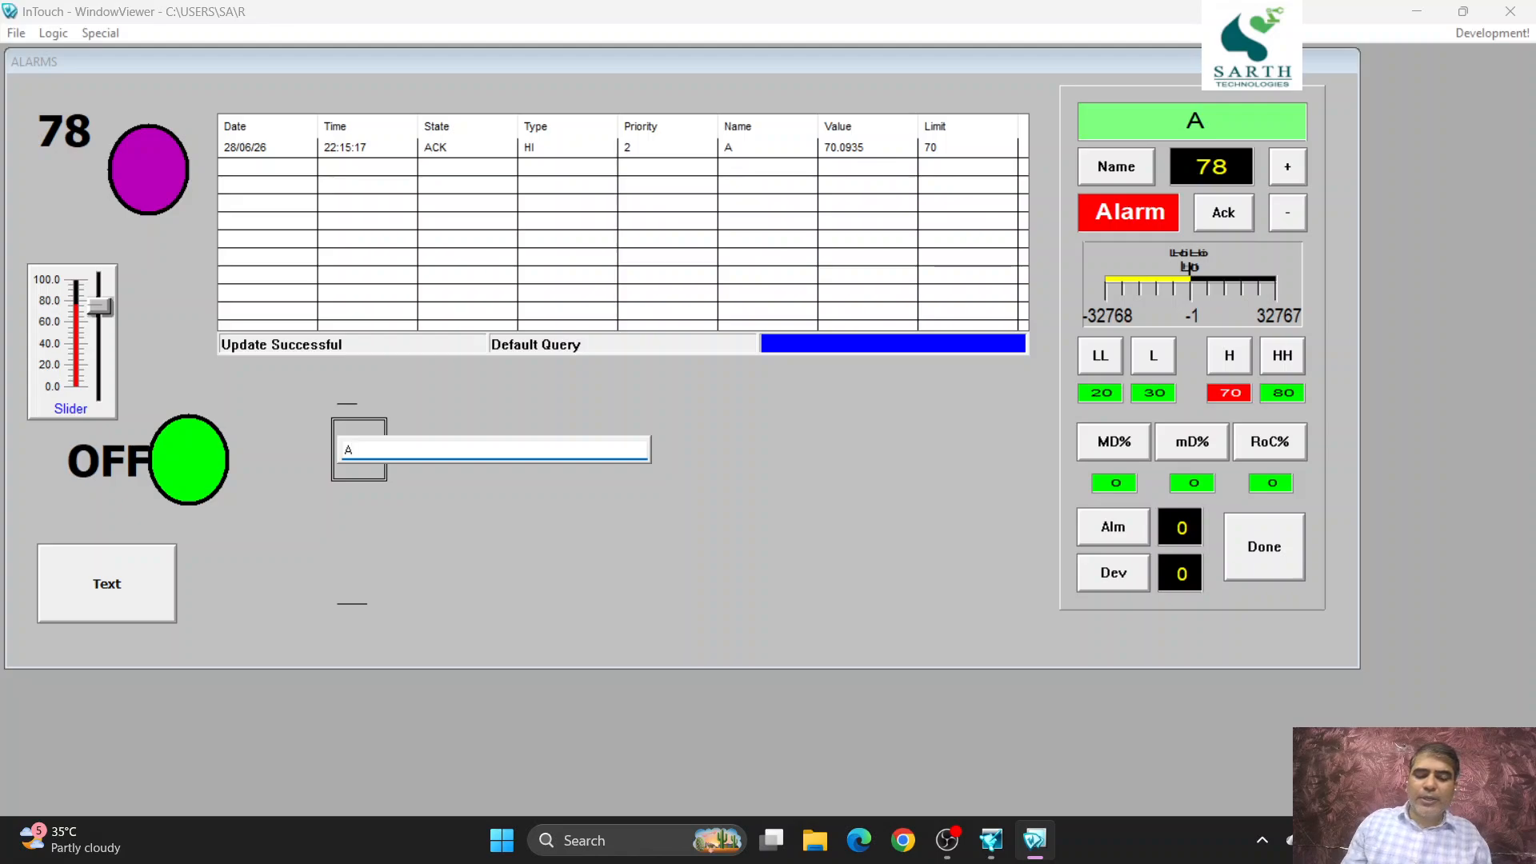
pyautogui.write('LAR')
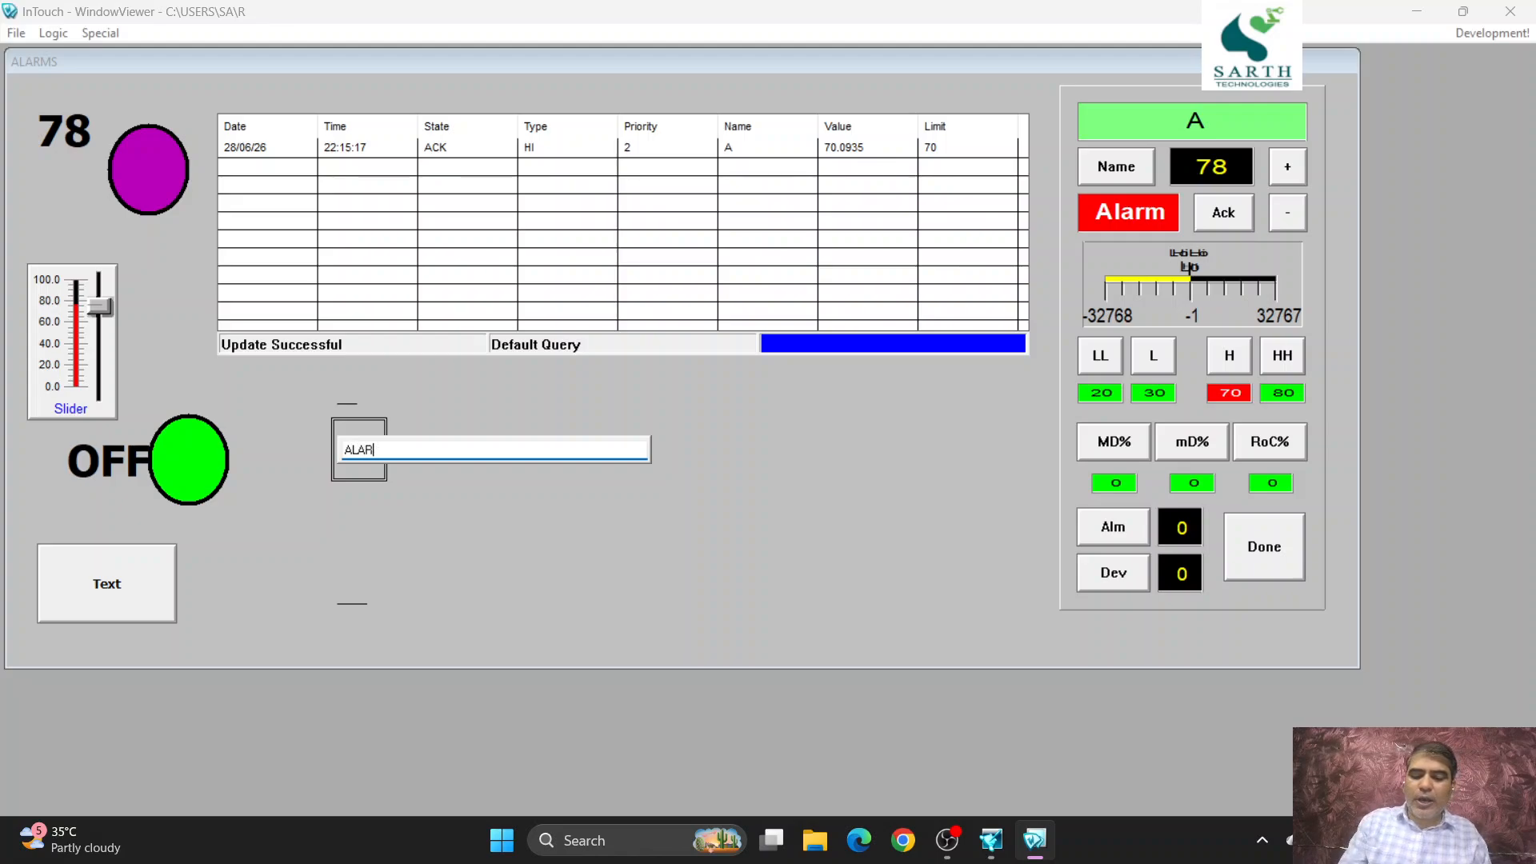
pyautogui.write('M')
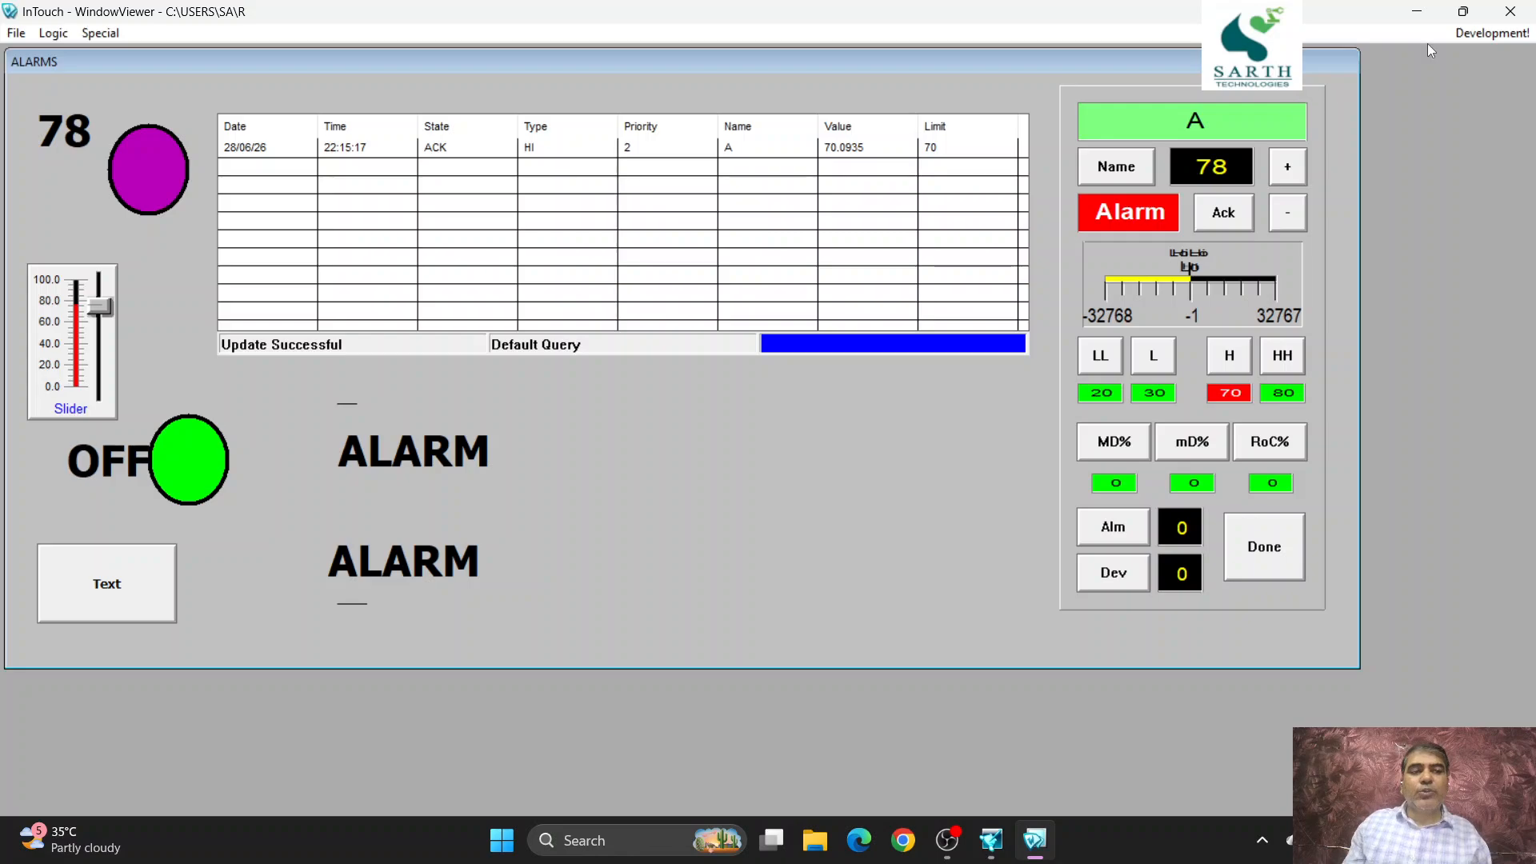
# - Return to development mode, review the upper # text's animation links without changing them, and minimize the development window
pyautogui.click(1479, 34)
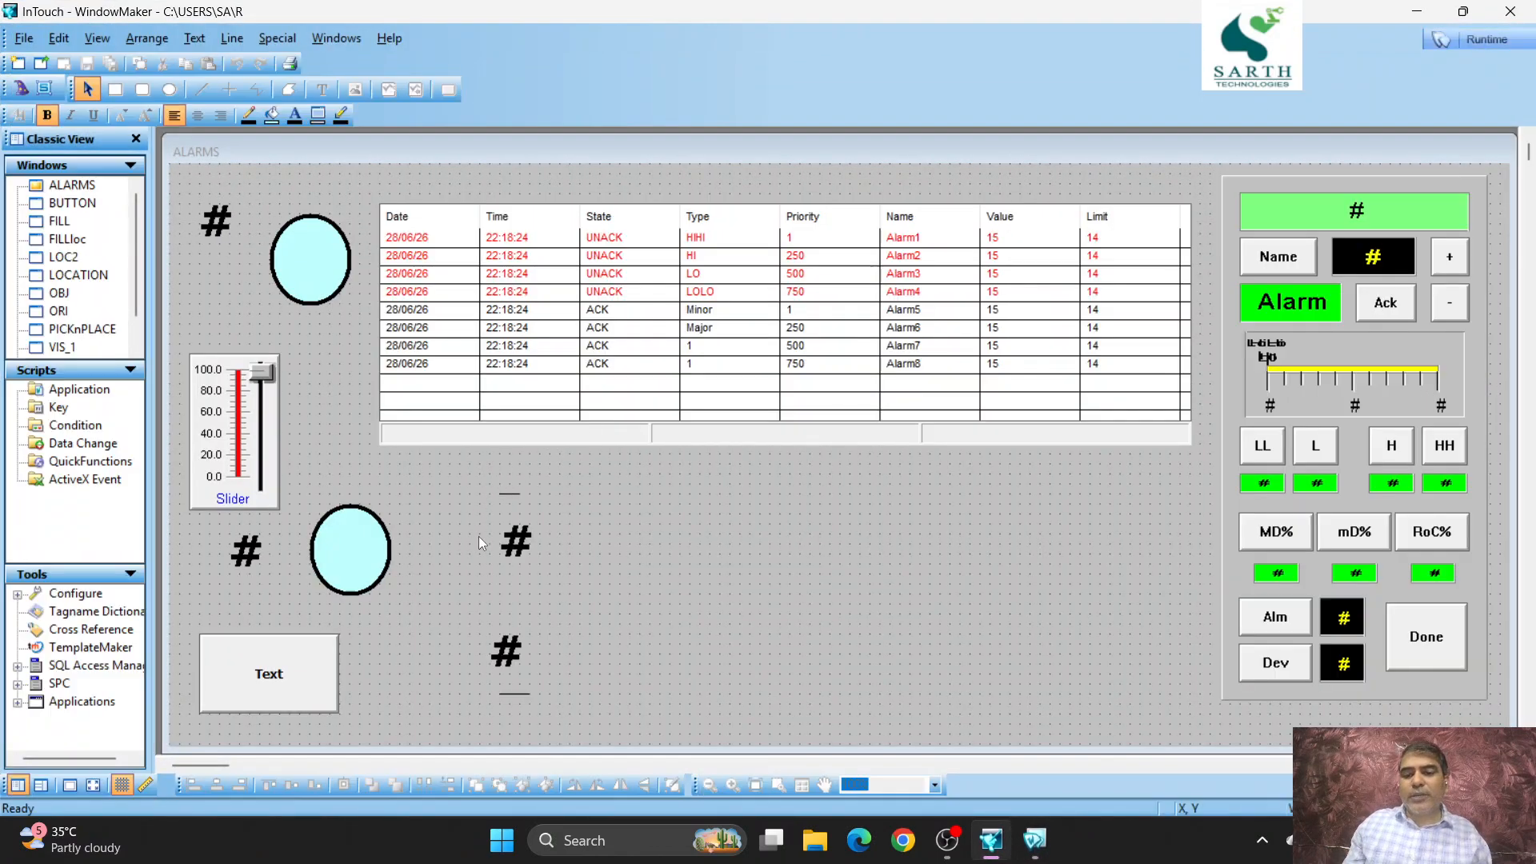
pyautogui.doubleClick(515, 541)
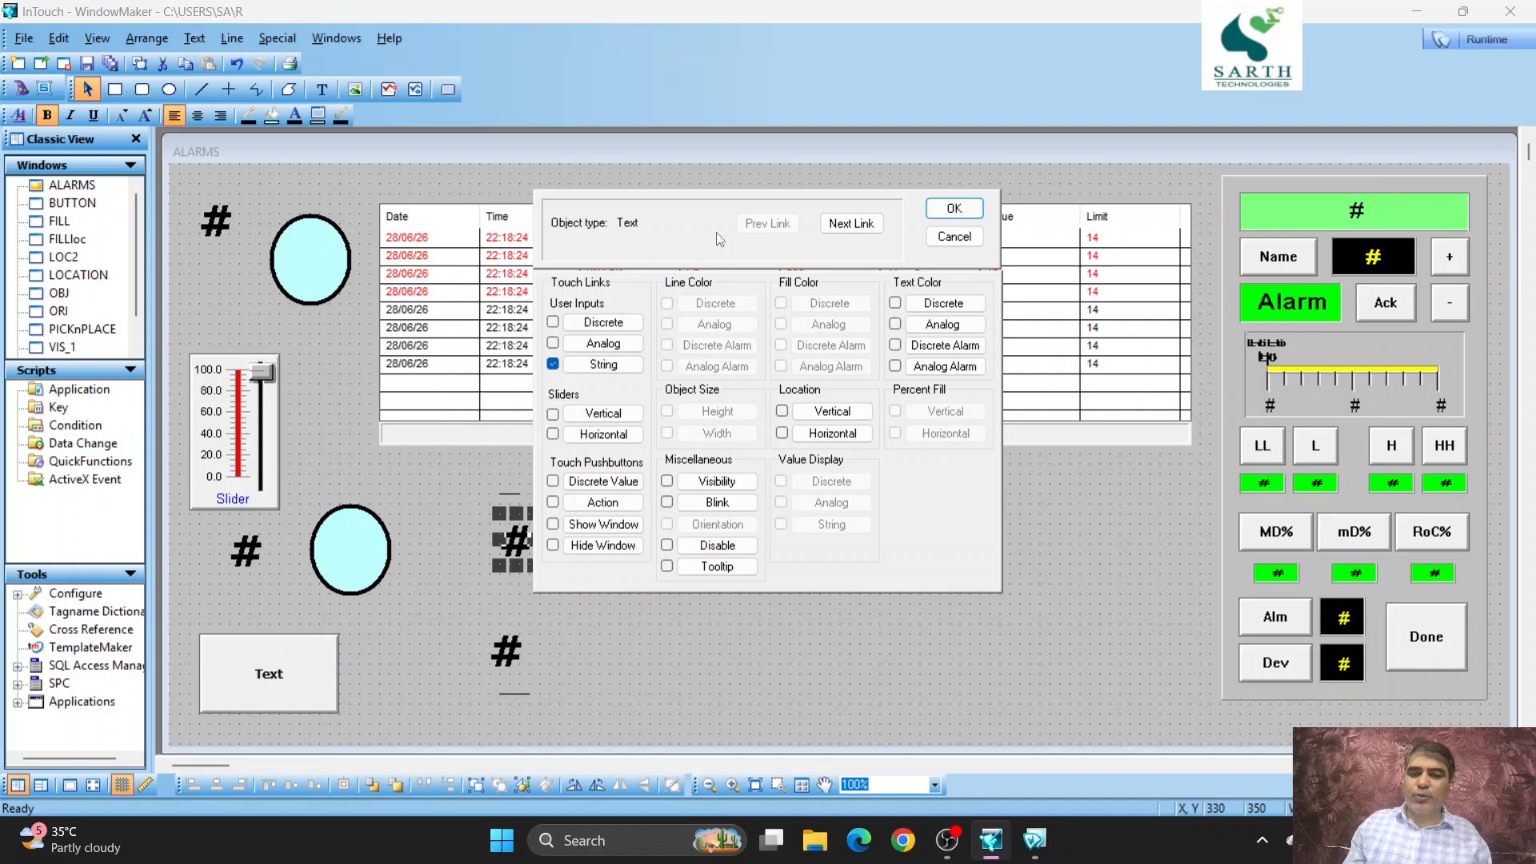
pyautogui.click(946, 238)
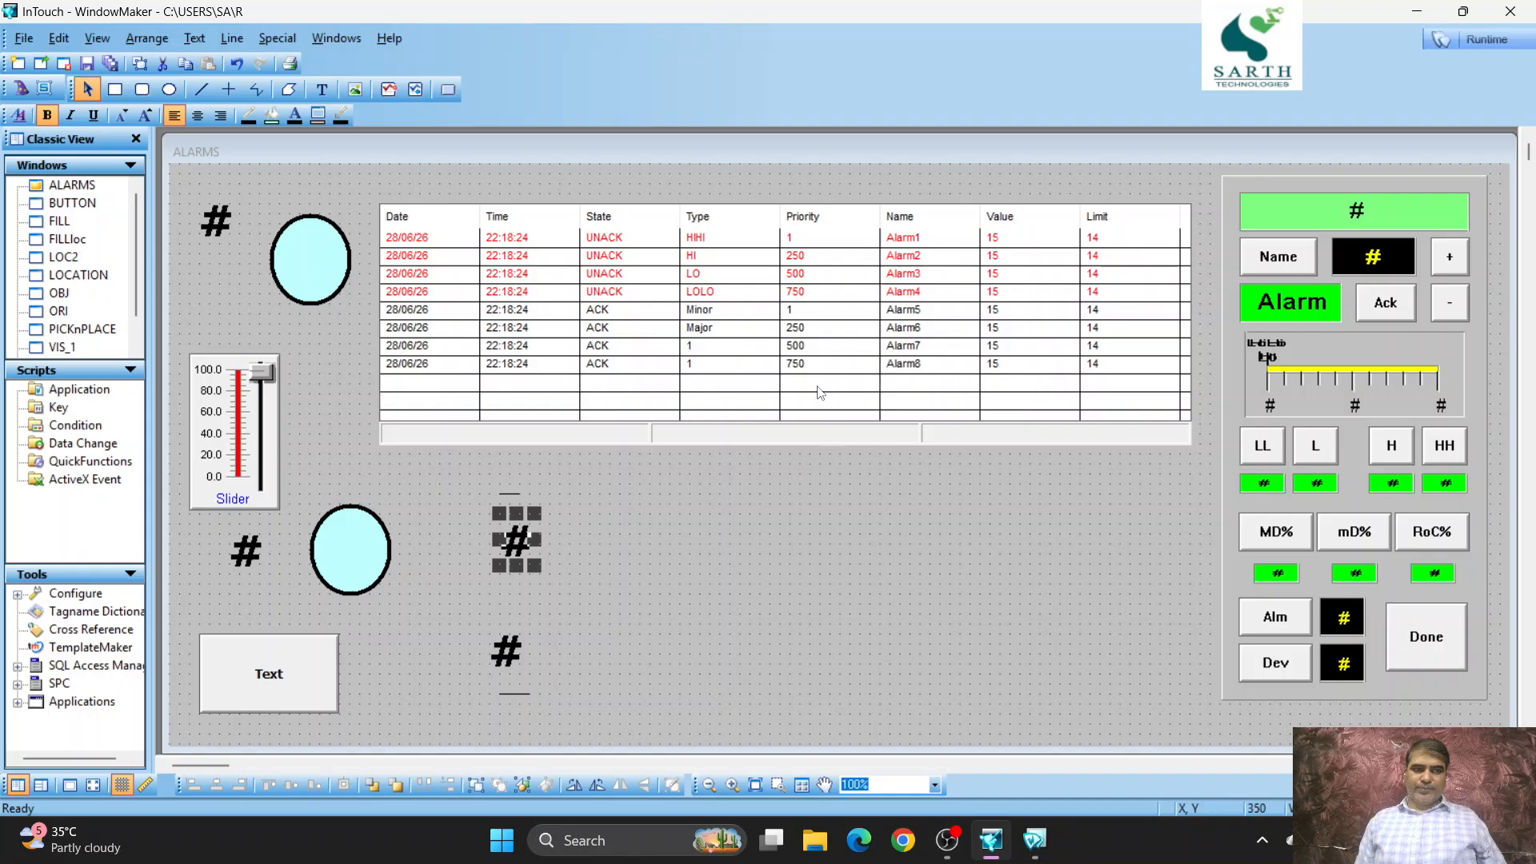
pyautogui.click(1420, 12)
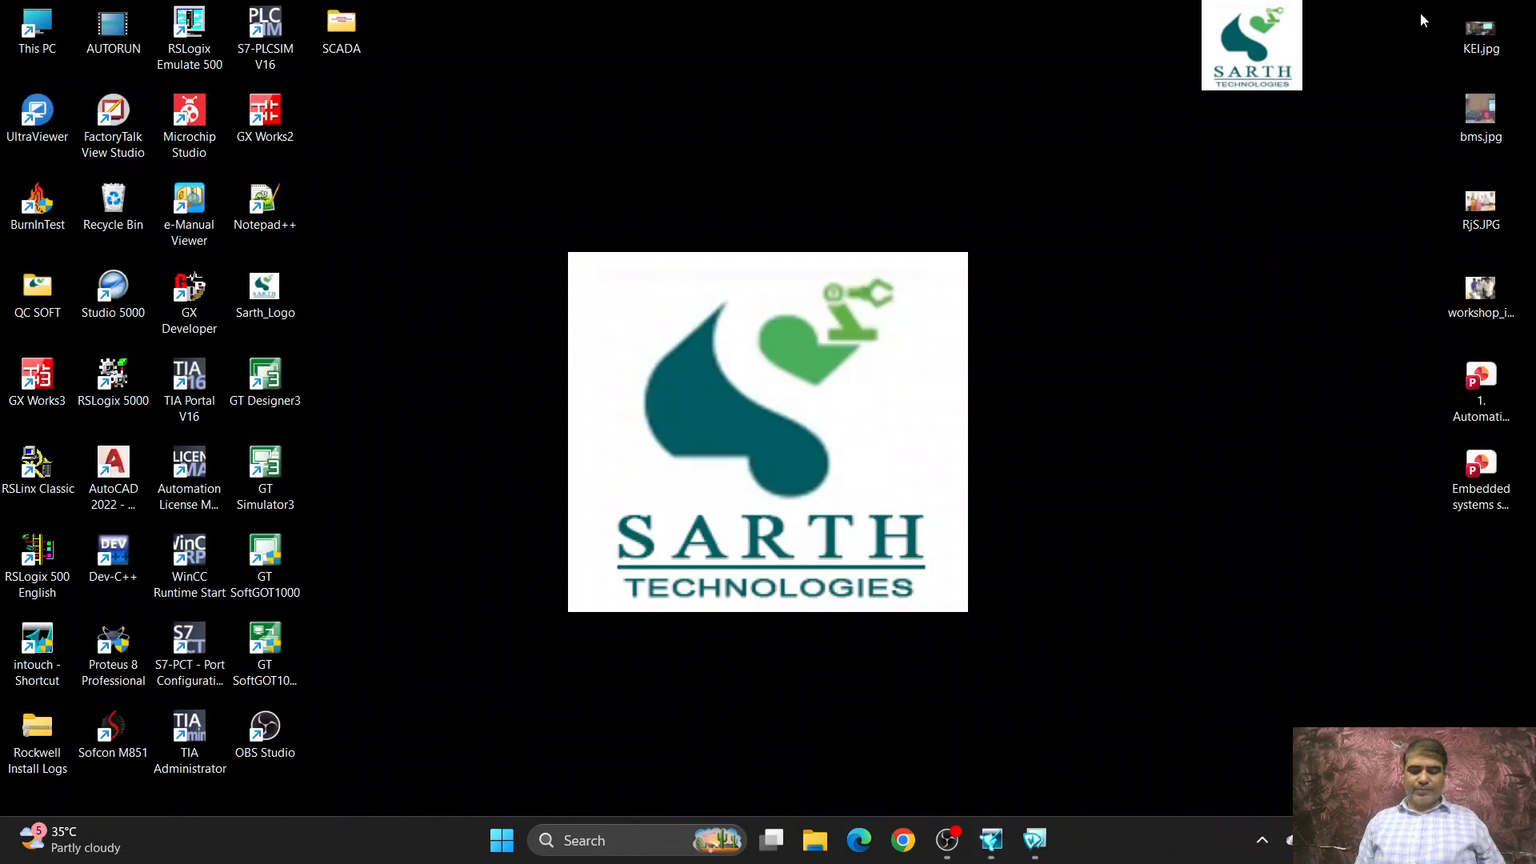